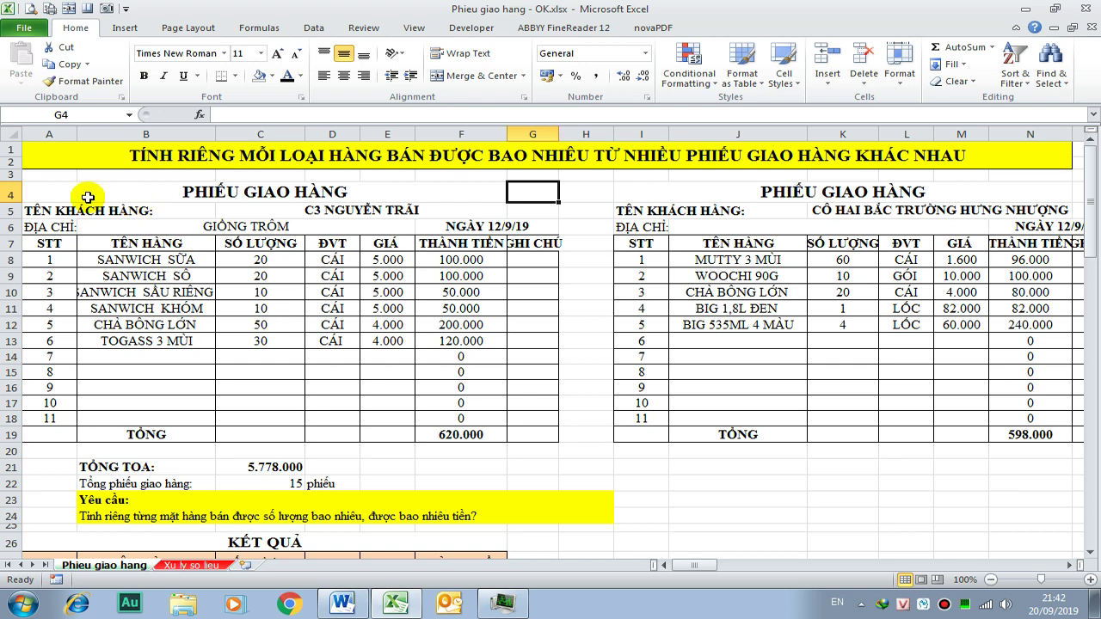
- Select the first two delivery slip tables, then step right through the later slips
drag(88, 197, 367, 423)
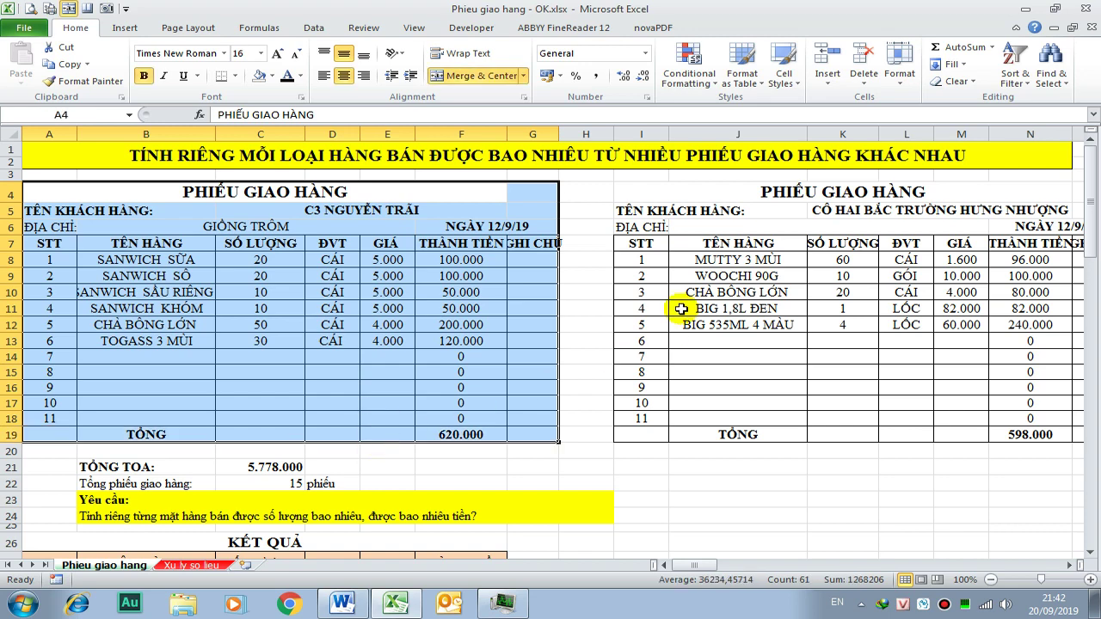
mouse_move(723, 192)
mouse_down()
mouse_move(863, 259)
mouse_move(941, 435)
mouse_up()
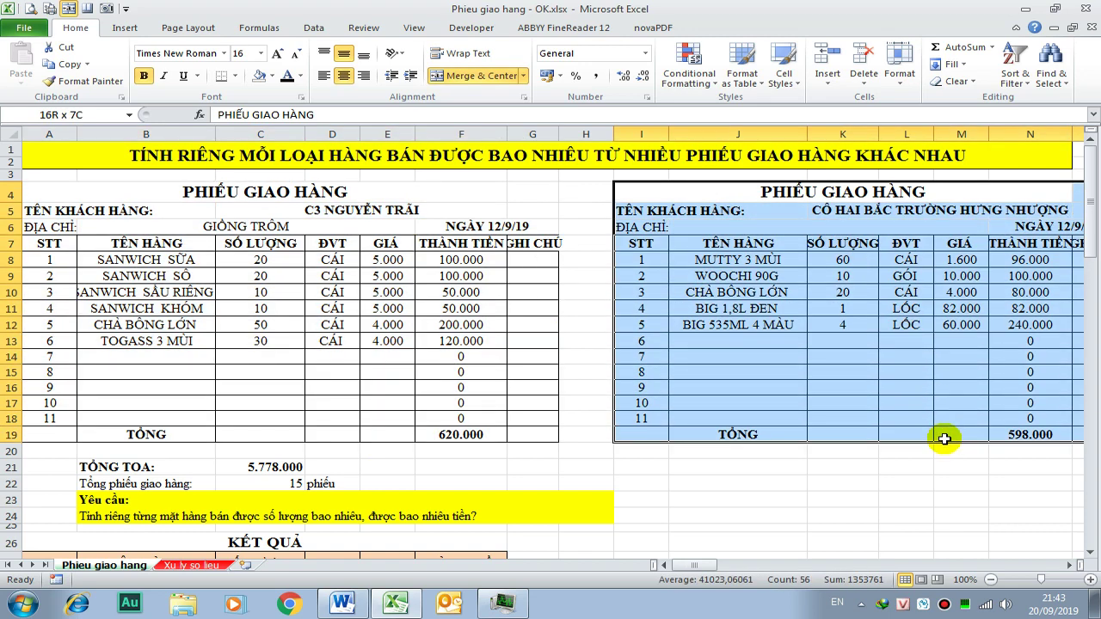
key(Right)
key(Right)
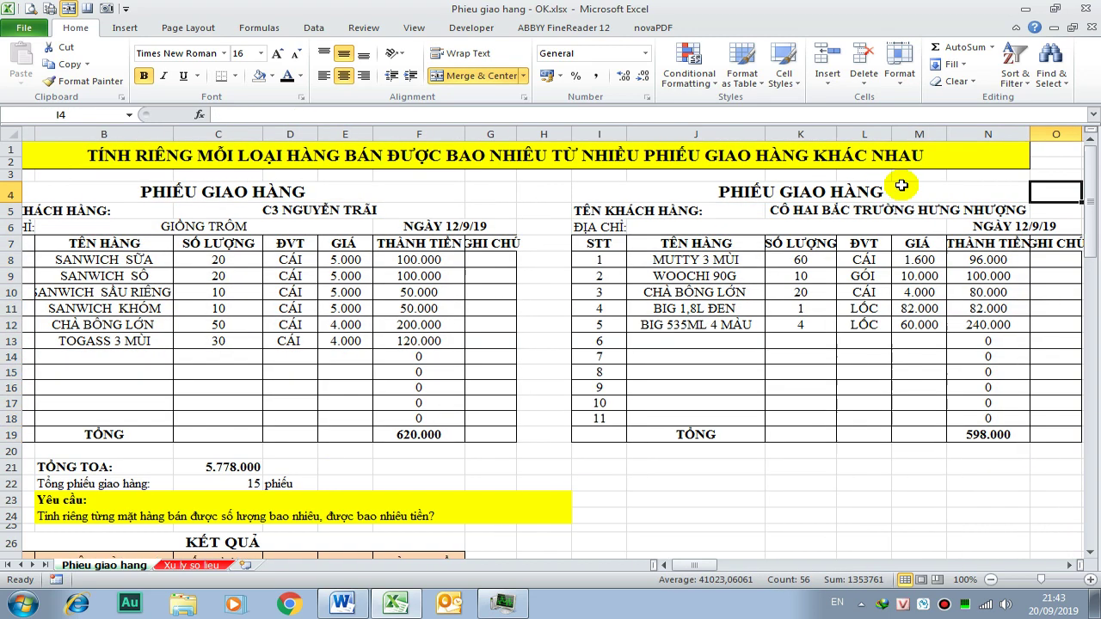
key(Right)
key(Right)
key(Right)
key(Right)
key(Right)
key(Right)
key(Left)
key(Right)
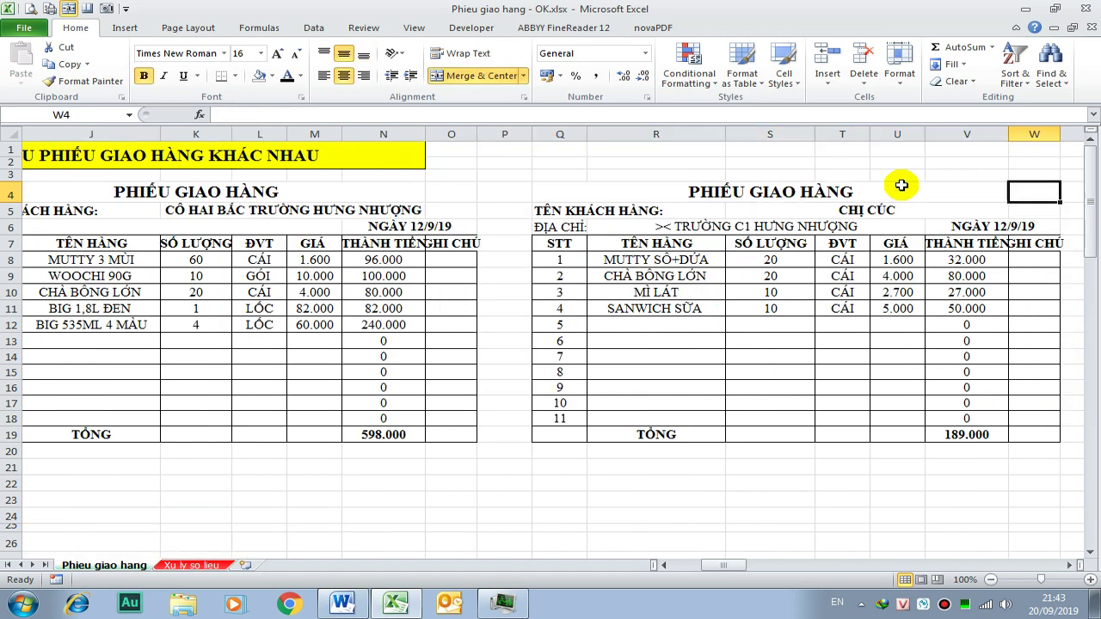
key(Right)
key(Right)
key(Right)
key(Right)
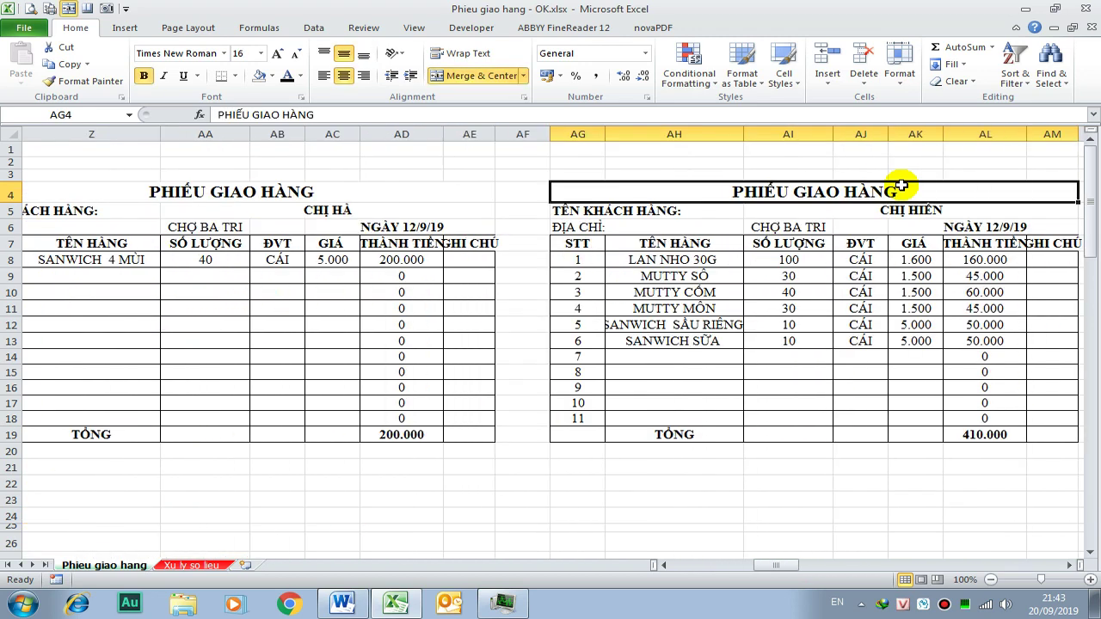
key(Right)
key(Right)
key(Right)
key(Right)
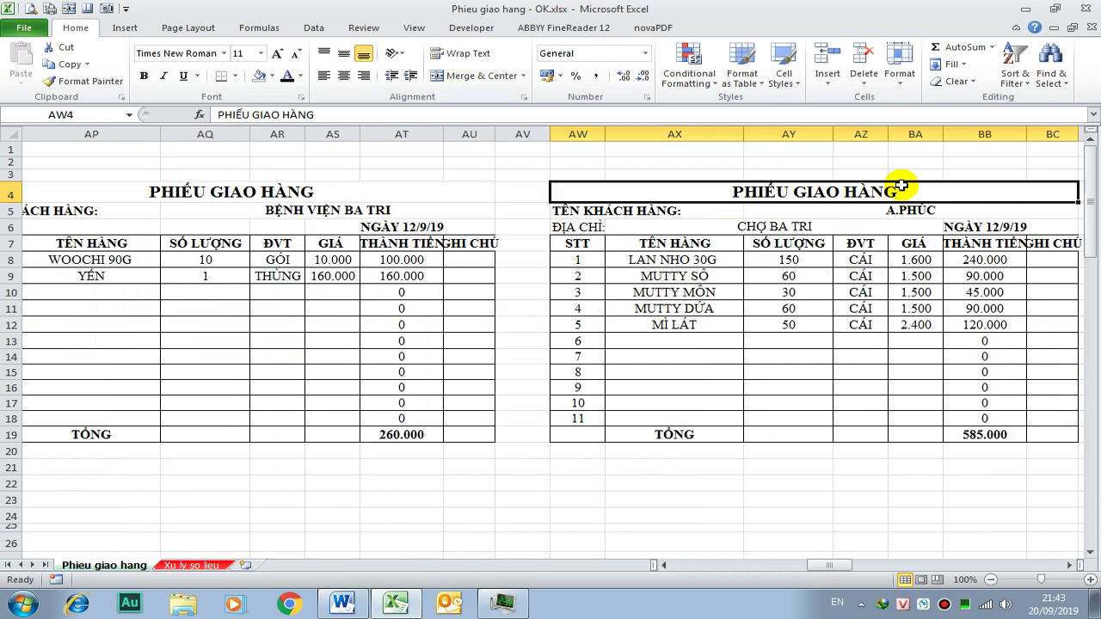
key(Right)
key(Right)
key(Right)
key(Right)
key(Right)
key(Right)
key(Right)
key(Right)
key(Right)
key(Right)
key(Right)
key(Right)
key(Right)
key(Right)
key(Right)
key(Right)
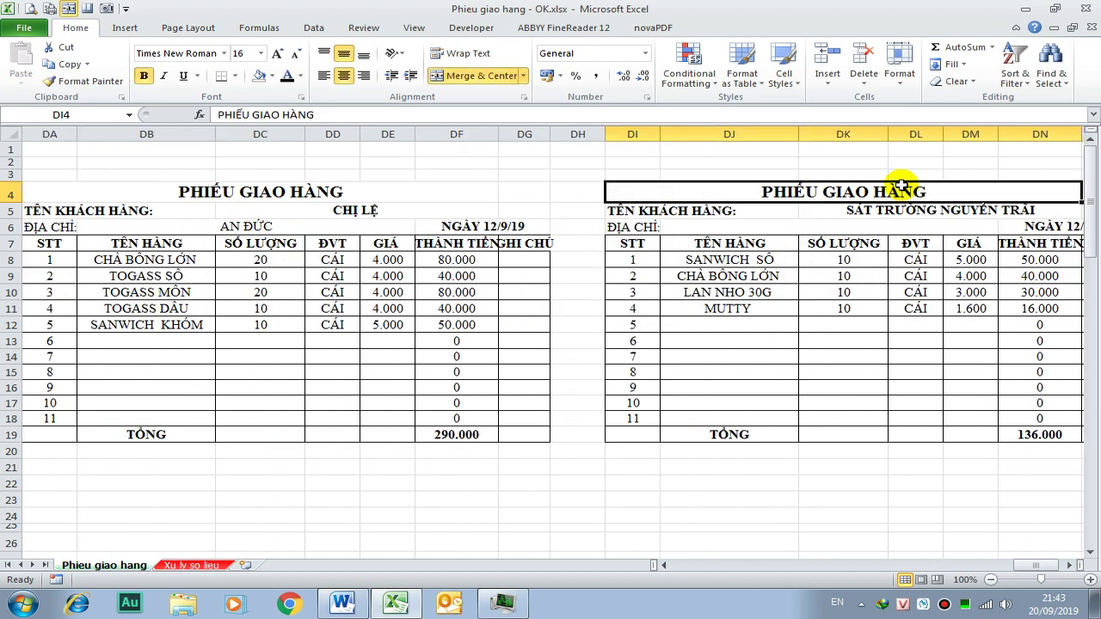
key(Right)
key(Left)
key(Left)
key(Right)
- Move around the last slip's GHI CHÚ header, SANWICH SÔ item, and price and amount cells
key(Down)
key(Down)
key(Down)
key(Down)
key(Left)
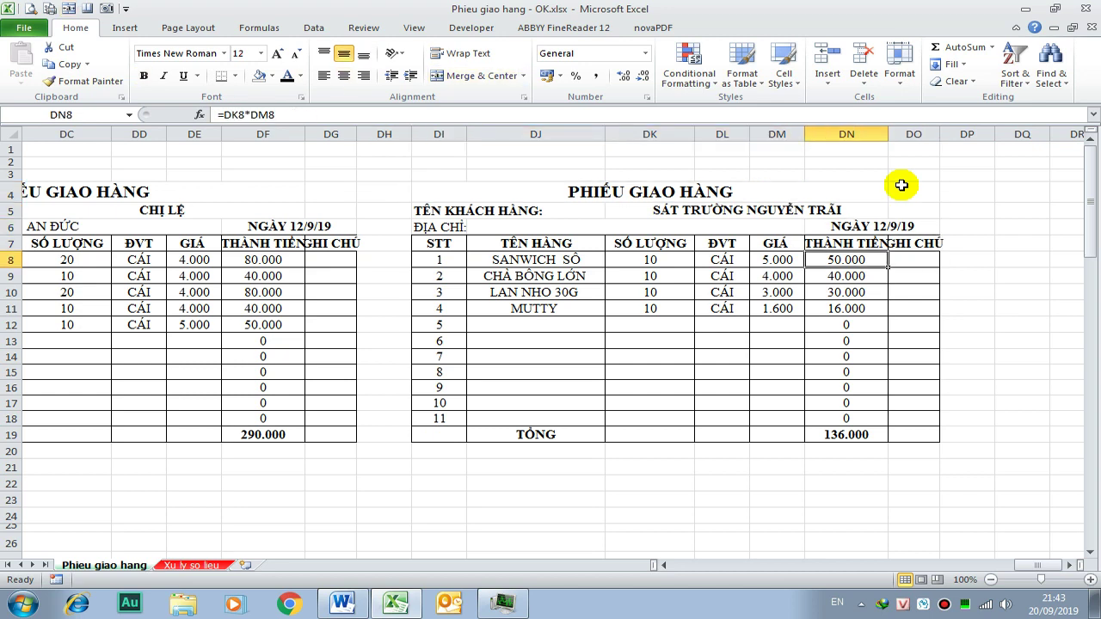
key(Left)
key(Left)
key(Left)
key(Down)
key(Down)
key(Down)
key(Right)
key(Right)
key(Right)
key(Right)
key(Right)
key(Right)
key(Right)
key(Right)
key(Right)
key(Left)
key(Left)
key(Left)
key(Left)
key(Left)
key(Left)
key(Left)
key(Left)
key(Left)
key(Left)
key(Left)
key(Left)
key(Left)
key(Left)
key(Left)
key(Left)
key(Left)
key(Left)
key(Left)
key(Left)
key(Left)
key(Left)
key(Left)
key(Left)
key(Left)
key(Left)
key(Left)
key(Left)
key(Left)
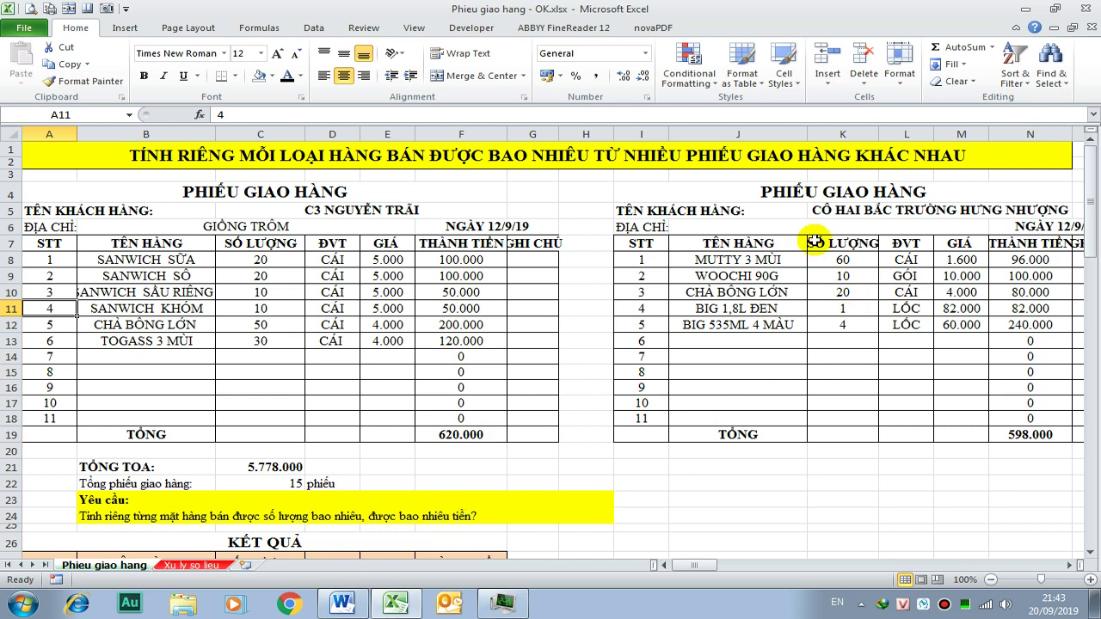
- Widen column G of the first slip so the GHI CHÚ header shows in full
drag(135, 259, 349, 308)
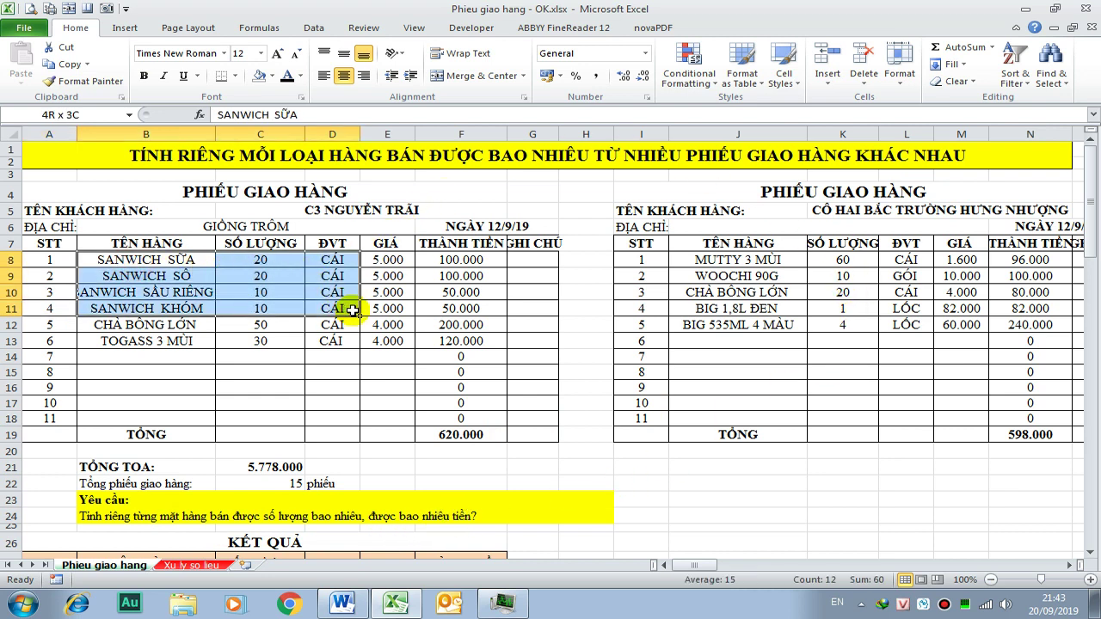
click(303, 384)
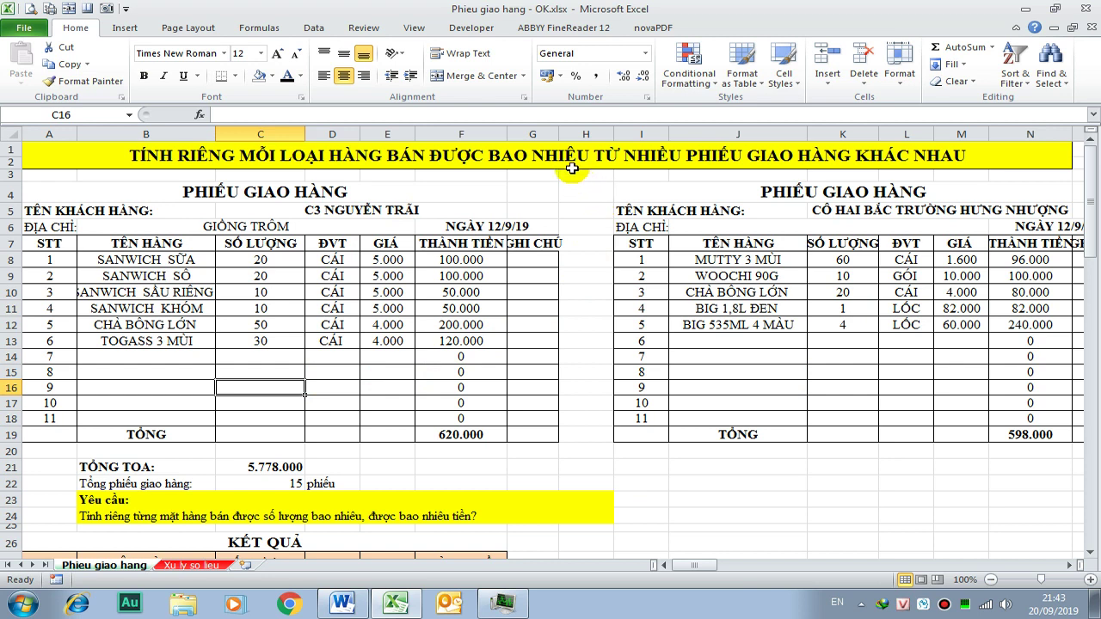
drag(560, 134, 569, 133)
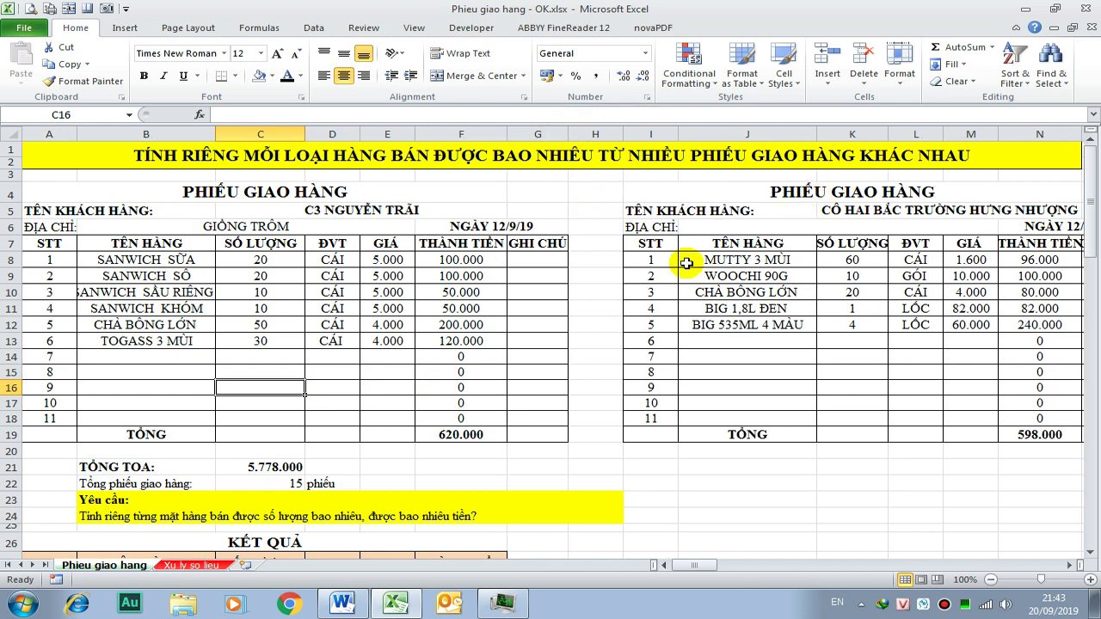
- Check the KẾT QUẢ formulas in C28 and F28, the SUMIF quantity and the amount
scroll(274, 499, down, 2)
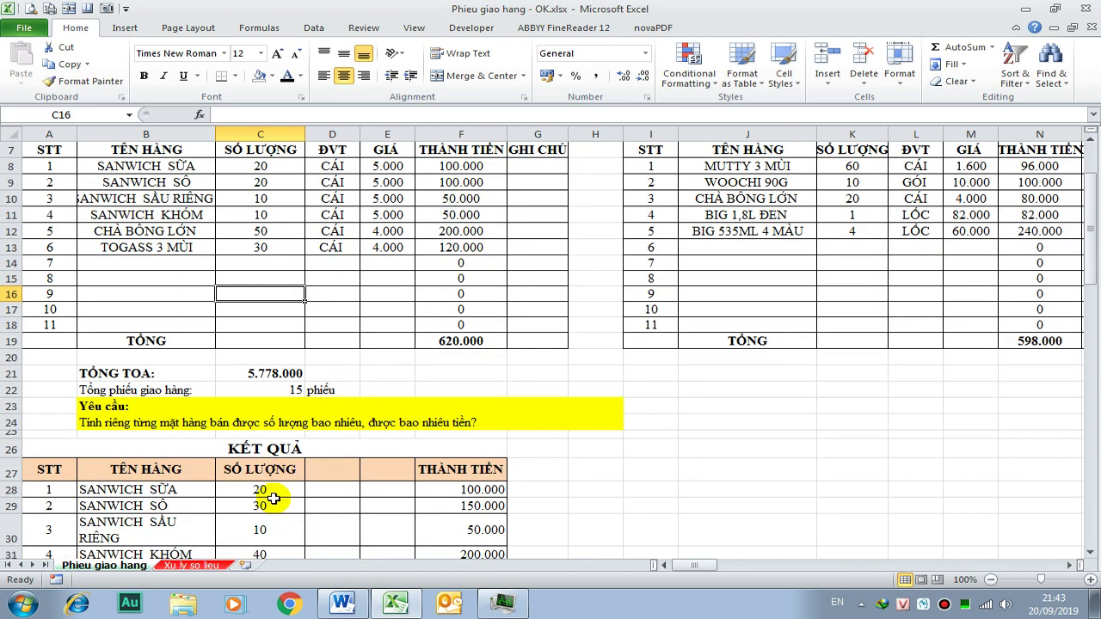
click(265, 491)
click(449, 489)
click(745, 484)
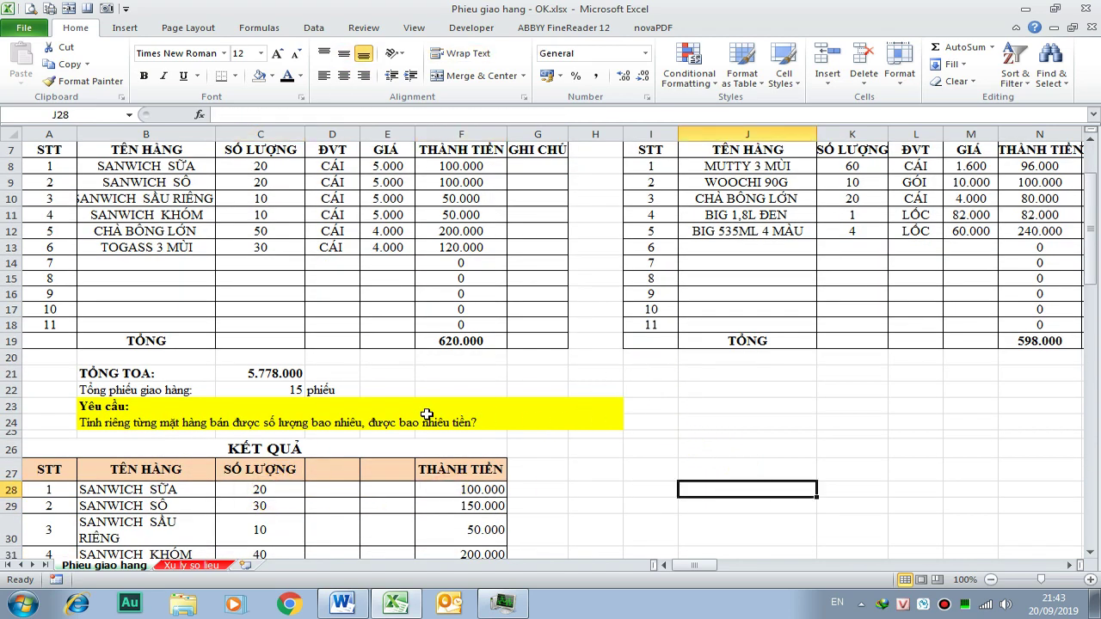
scroll(759, 413, up, 2)
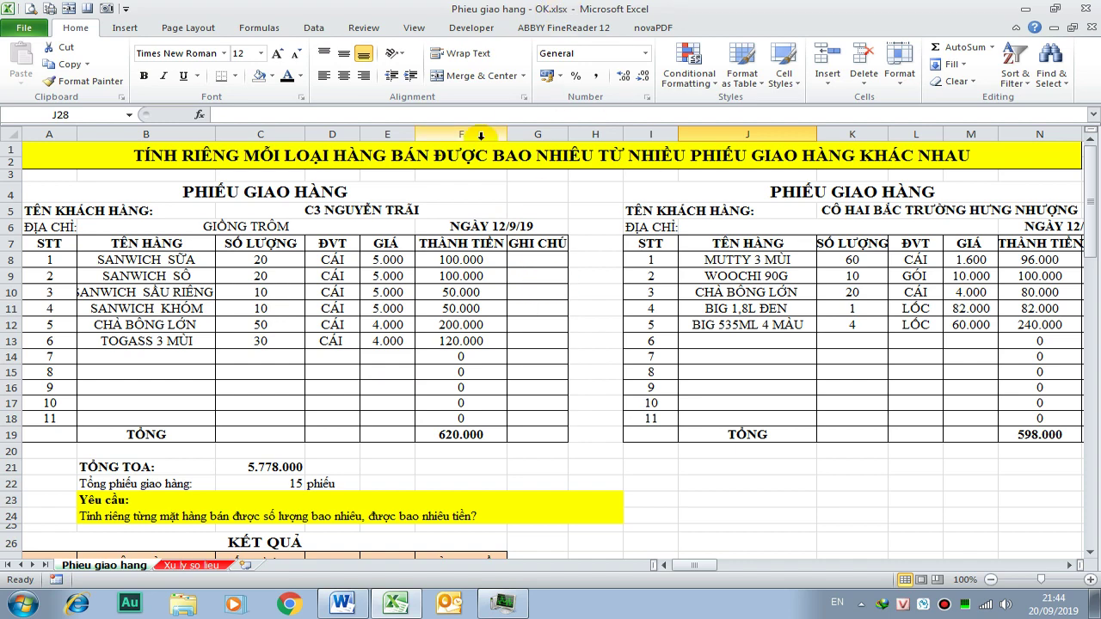
scroll(180, 344, down, 1)
scroll(180, 342, down, 2)
scroll(185, 349, down, 1)
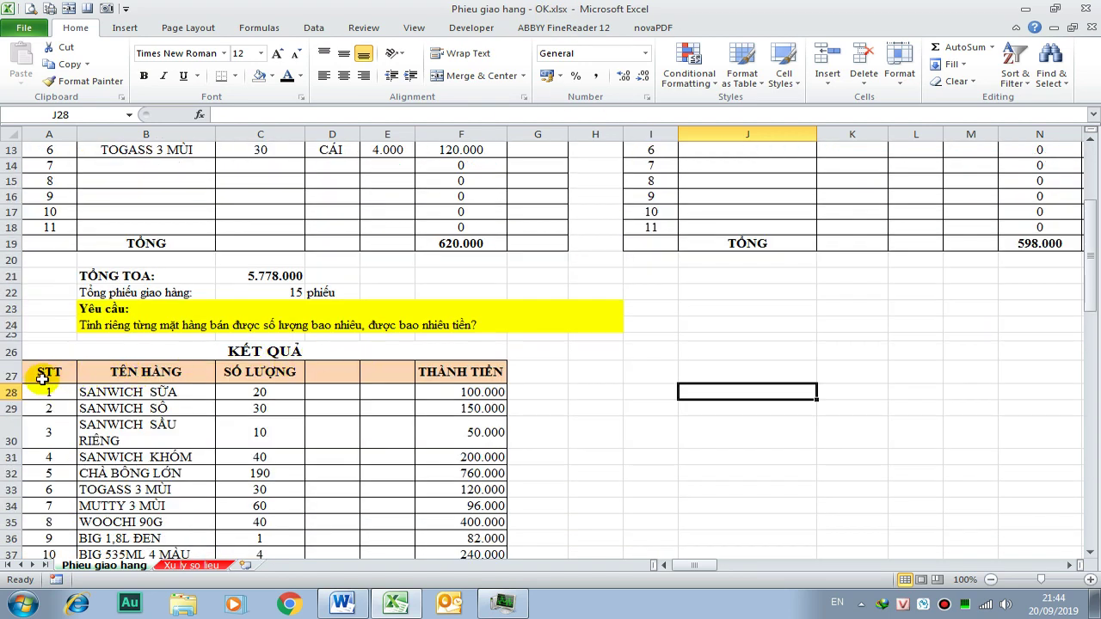
scroll(223, 331, up, 2)
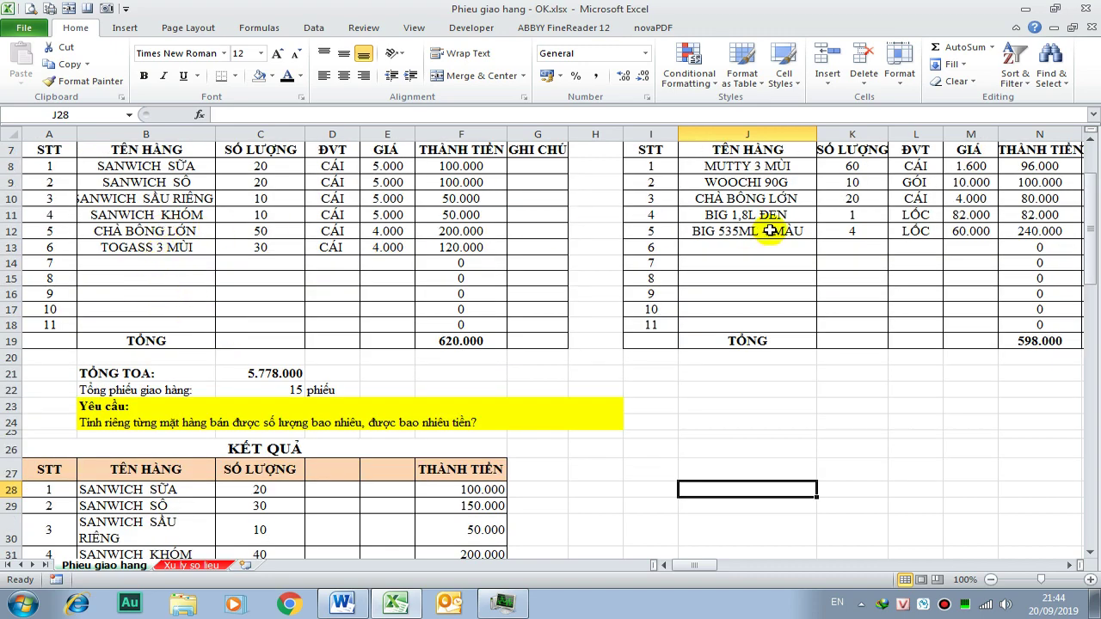
scroll(504, 336, down, 2)
scroll(243, 342, down, 5)
scroll(242, 342, down, 4)
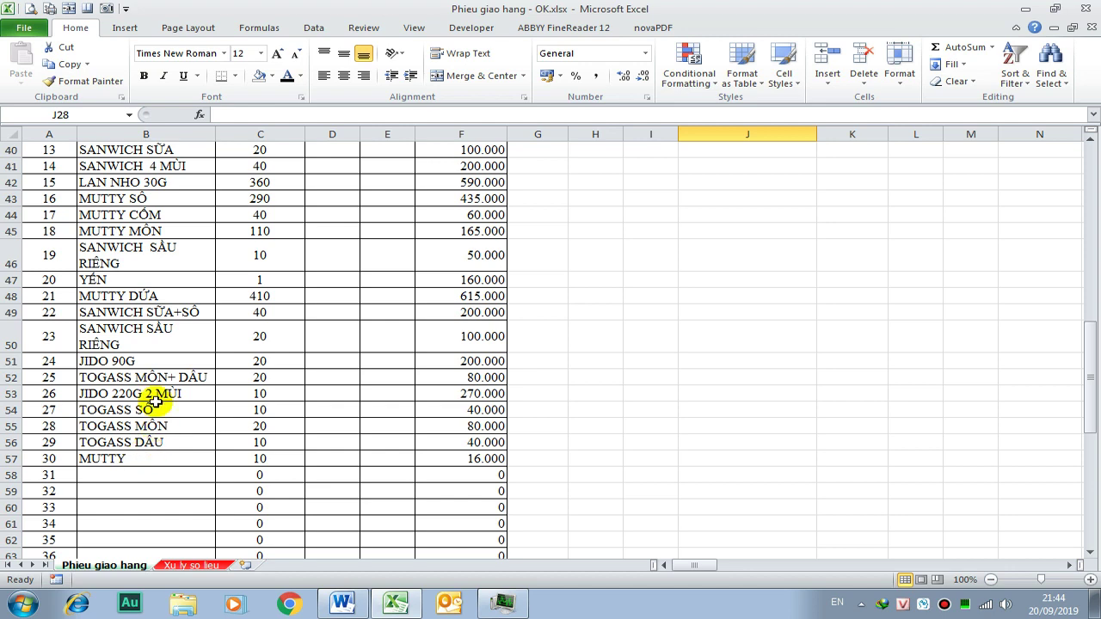
scroll(153, 341, up, 1)
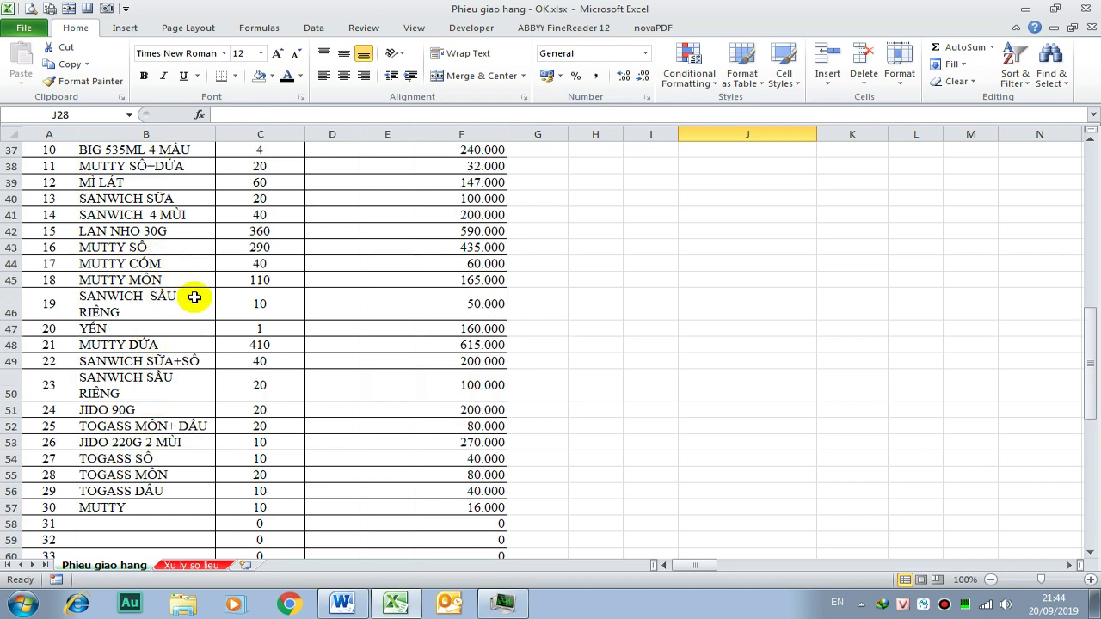
scroll(194, 297, up, 1)
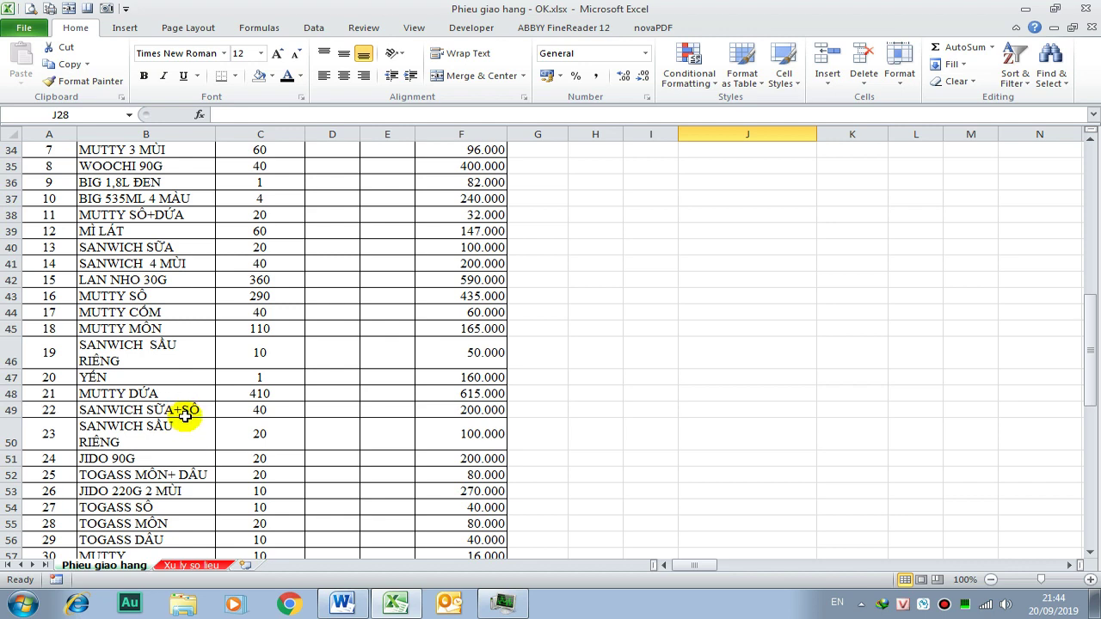
scroll(185, 416, up, 2)
scroll(185, 416, up, 2)
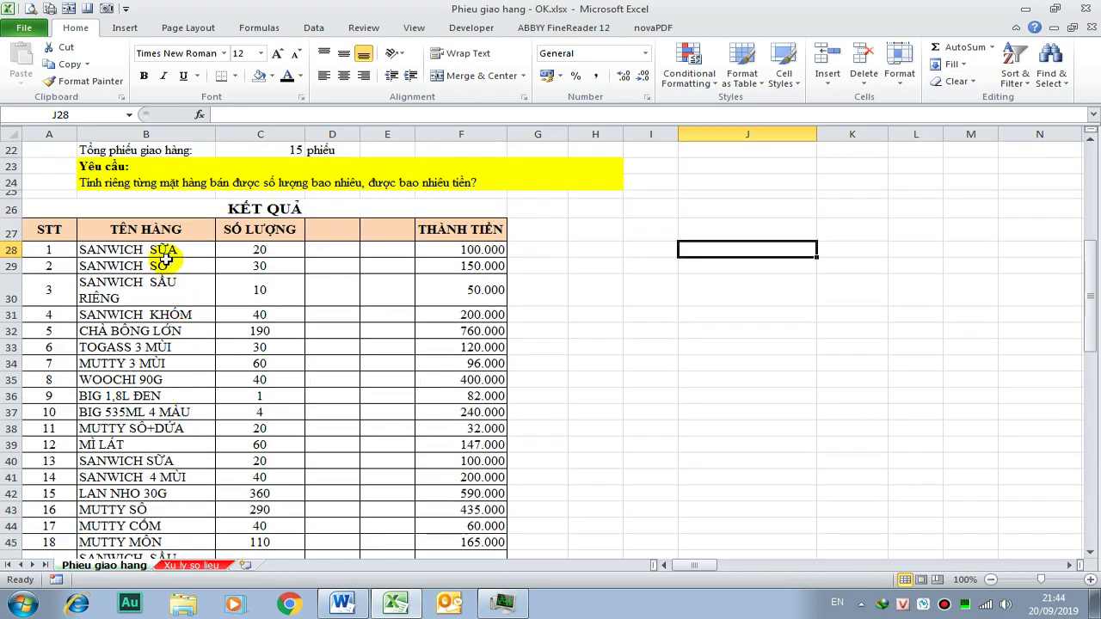
click(165, 461)
click(197, 248)
click(654, 297)
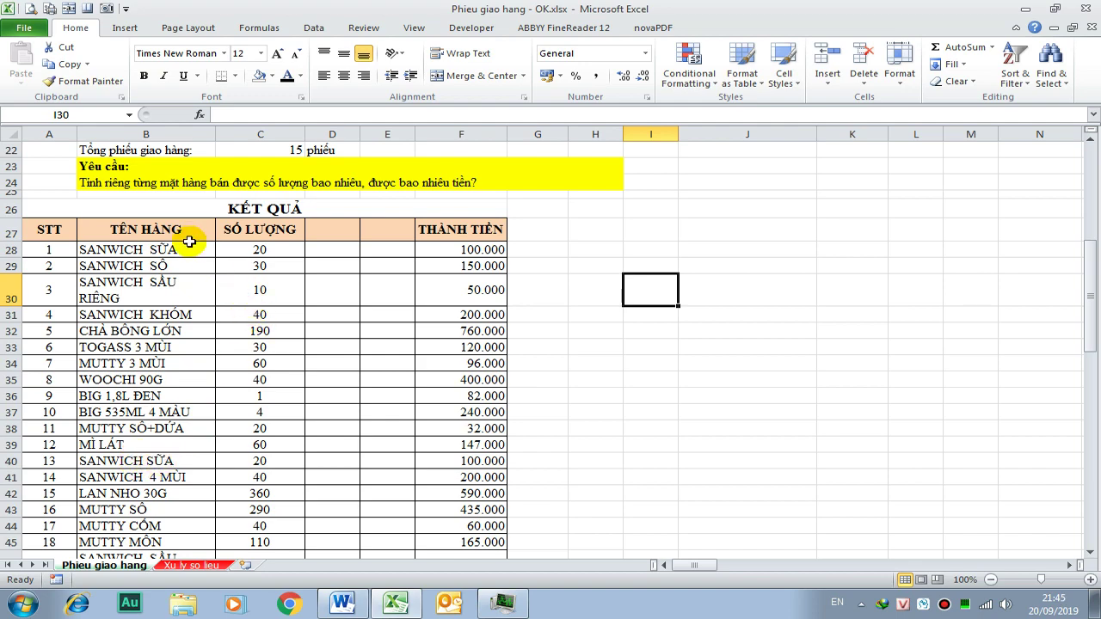
scroll(538, 327, up, 4)
scroll(551, 330, up, 2)
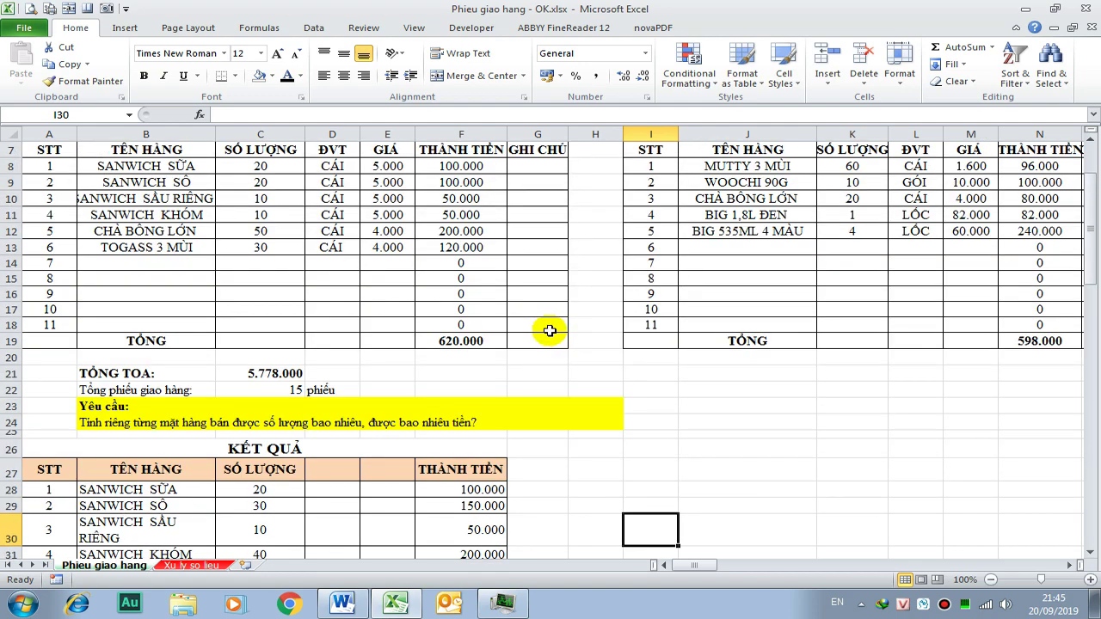
scroll(551, 327, up, 2)
click(204, 253)
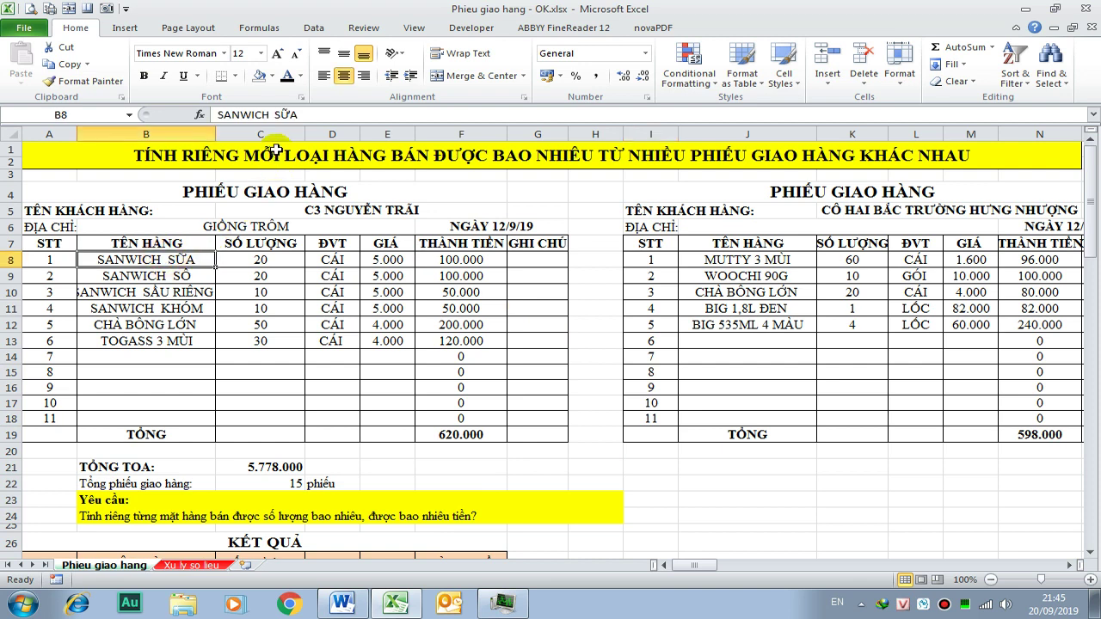
click(279, 114)
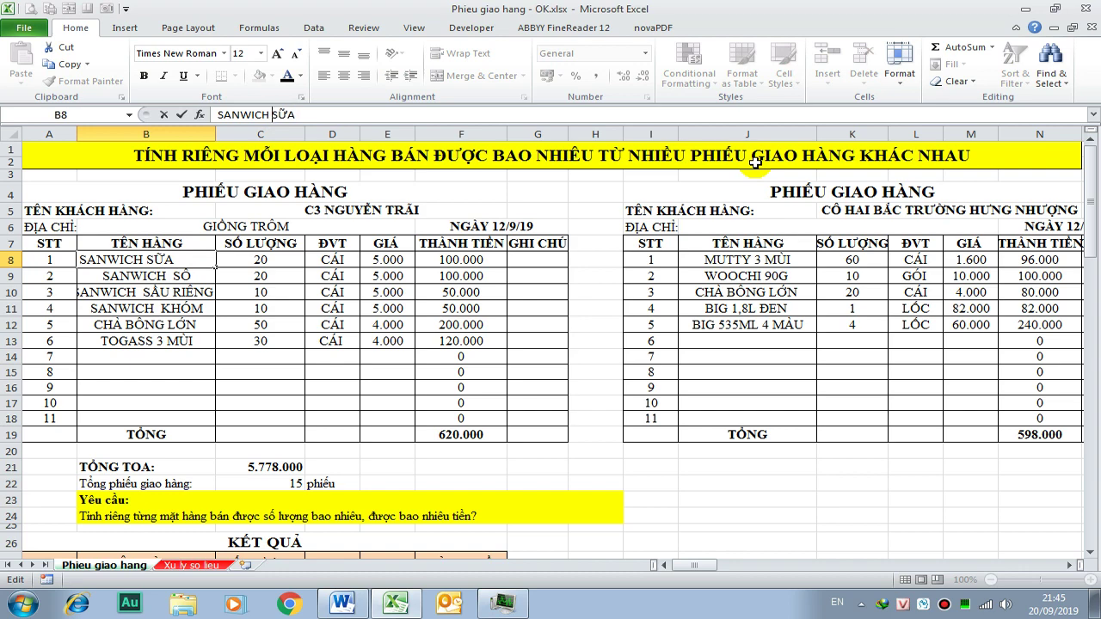
key(Return)
scroll(485, 354, down, 3)
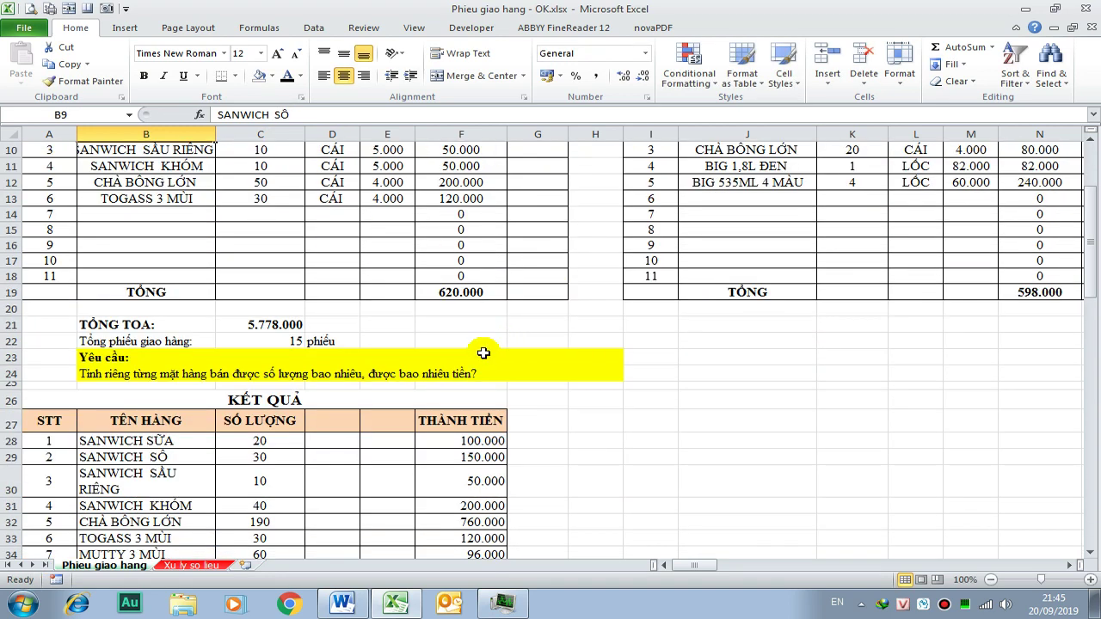
scroll(367, 388, down, 1)
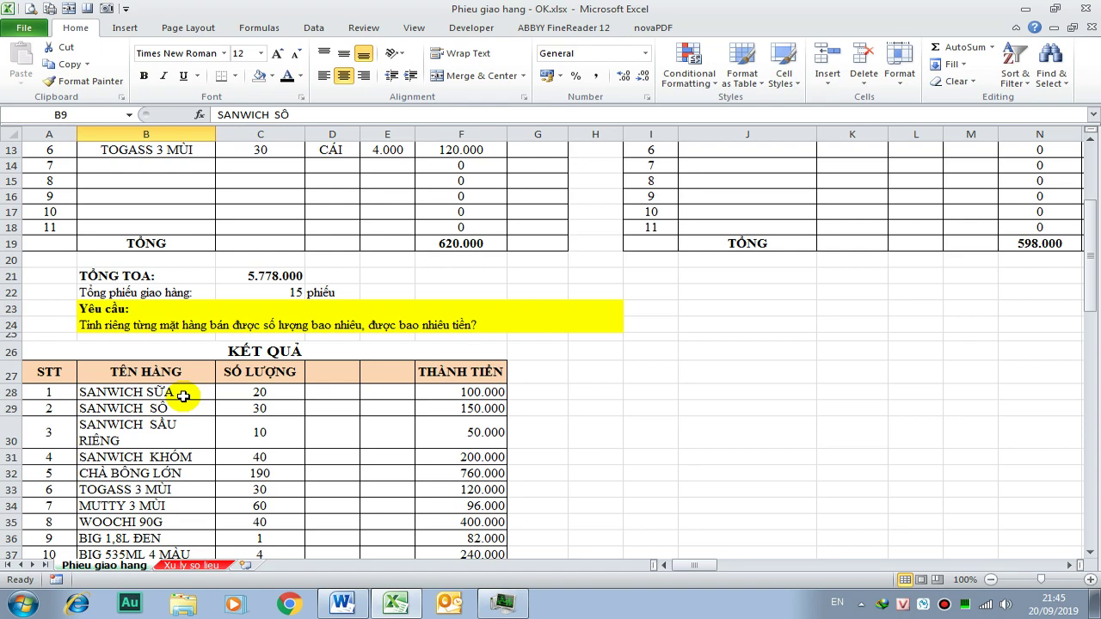
scroll(290, 381, up, 1)
scroll(290, 381, up, 2)
scroll(241, 331, up, 1)
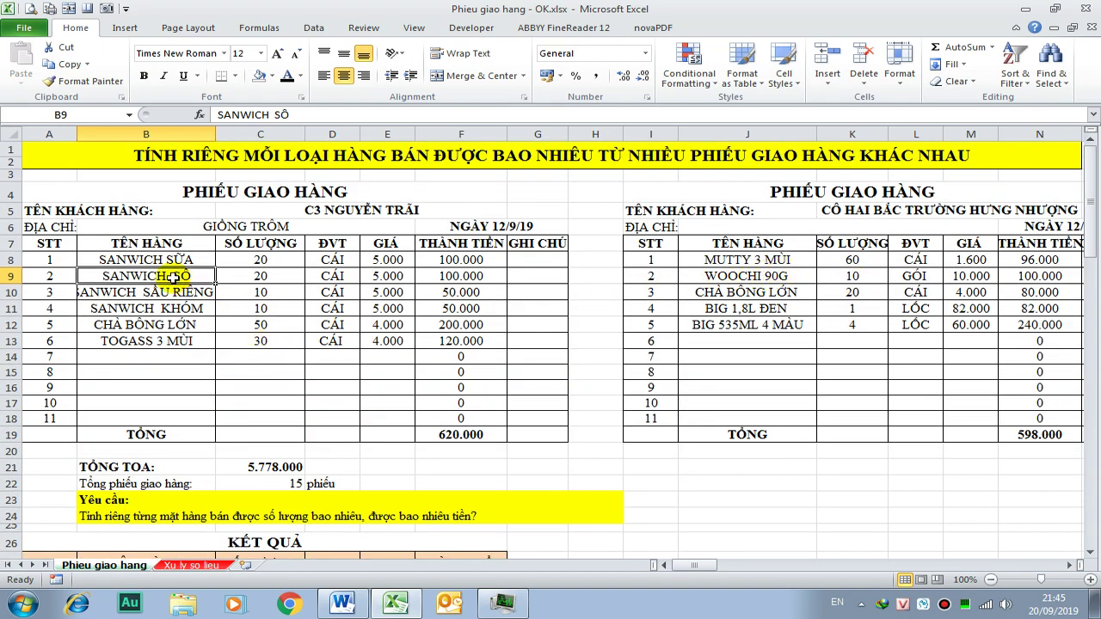
key(Down)
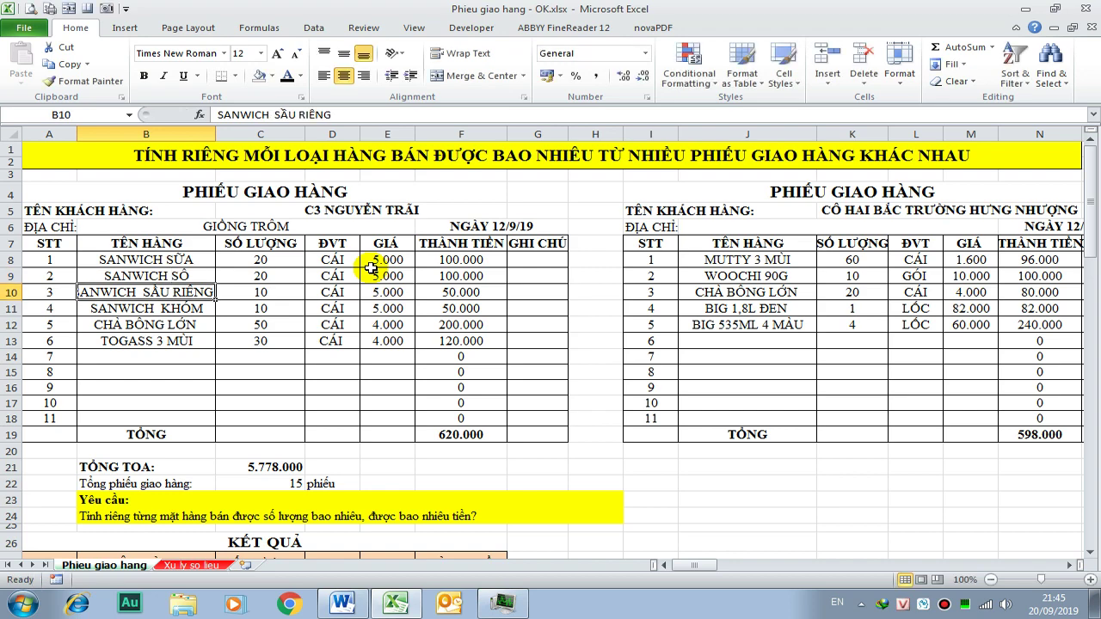
scroll(344, 276, down, 3)
scroll(285, 352, down, 3)
scroll(189, 473, down, 1)
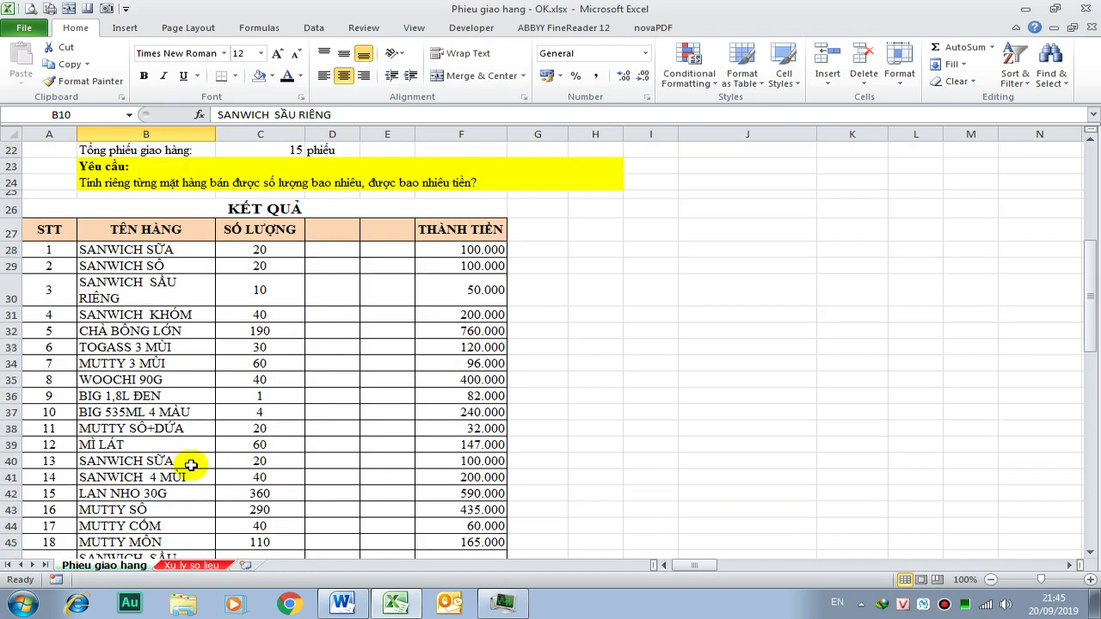
scroll(190, 465, up, 1)
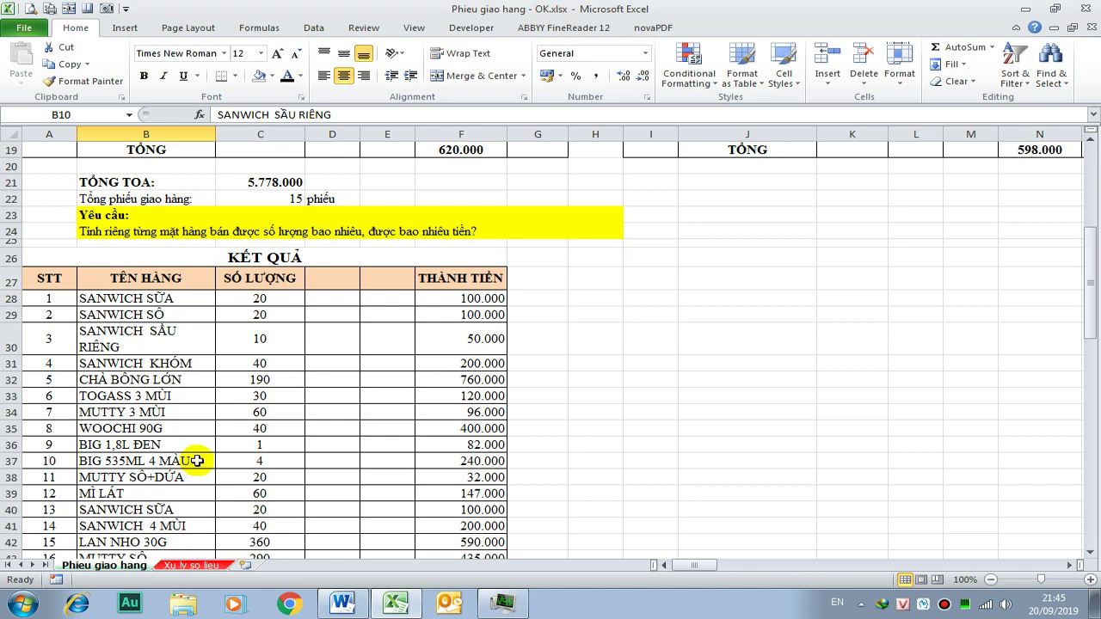
scroll(414, 404, up, 3)
scroll(361, 345, up, 3)
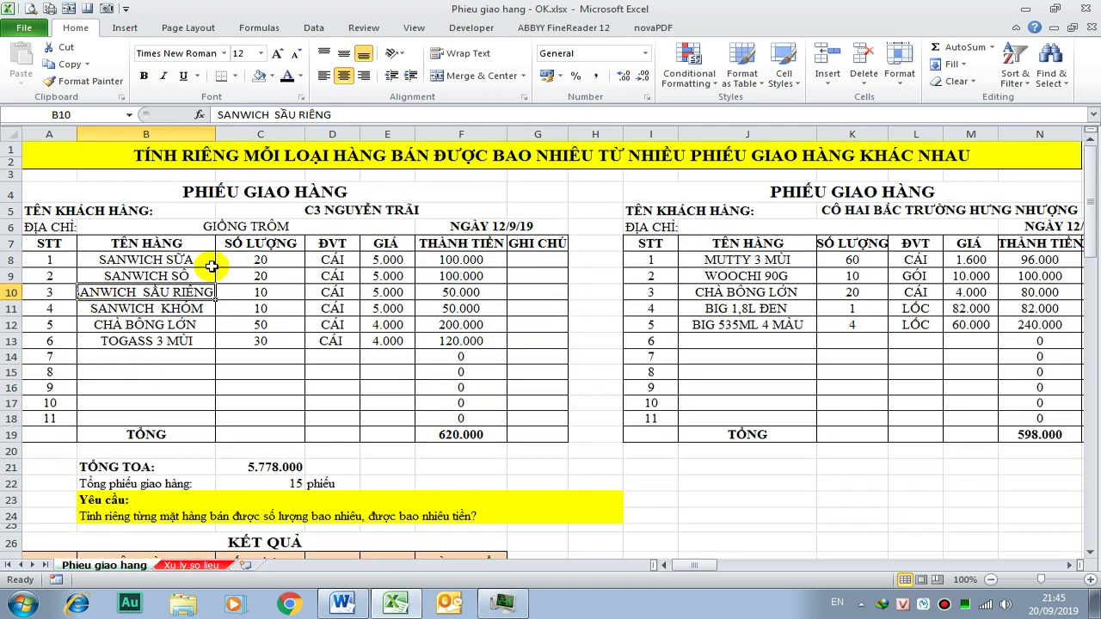
drag(182, 259, 163, 342)
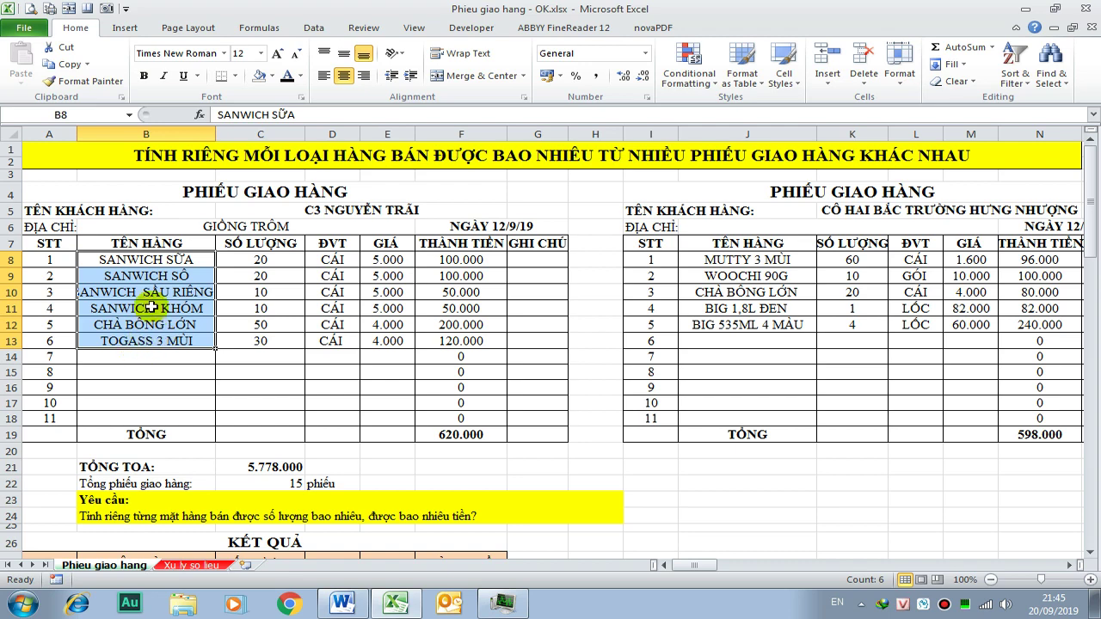
scroll(151, 307, down, 4)
scroll(154, 307, down, 1)
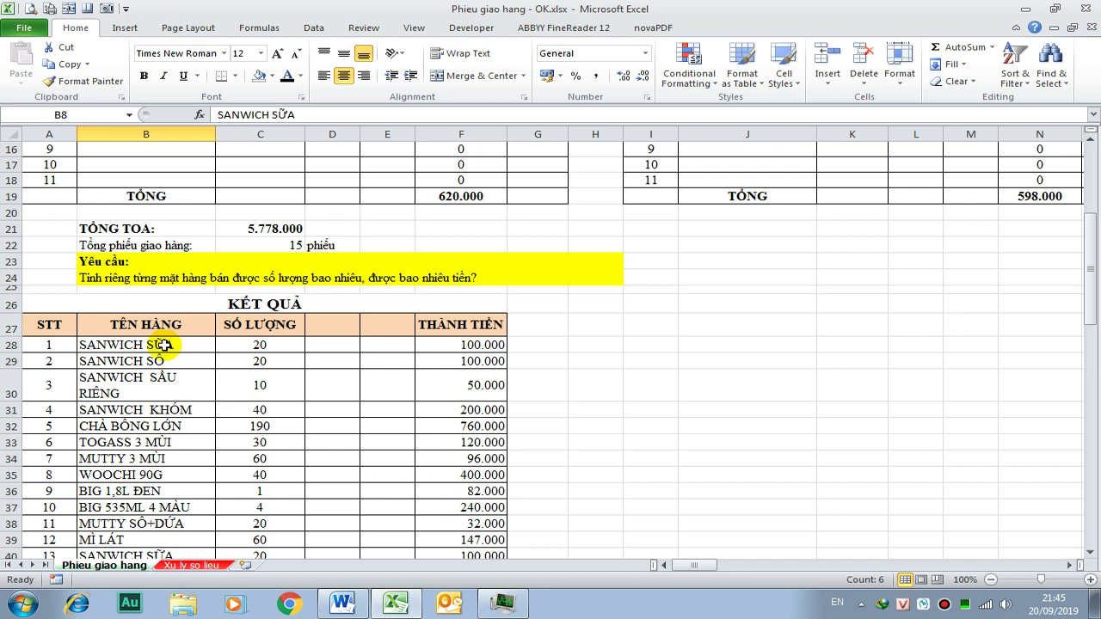
scroll(202, 343, up, 5)
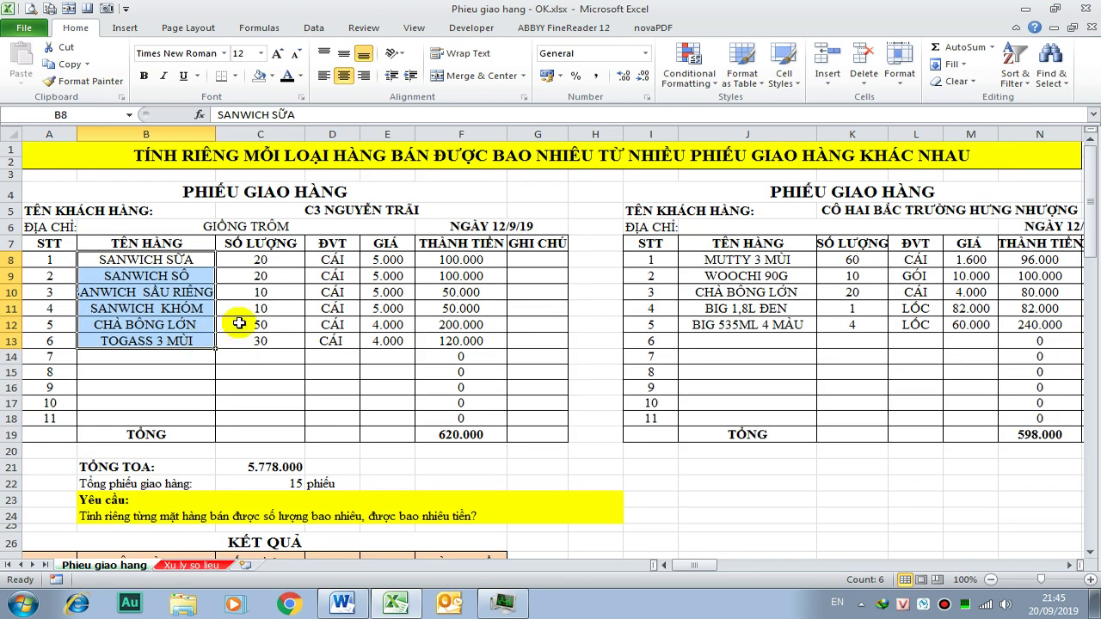
click(292, 293)
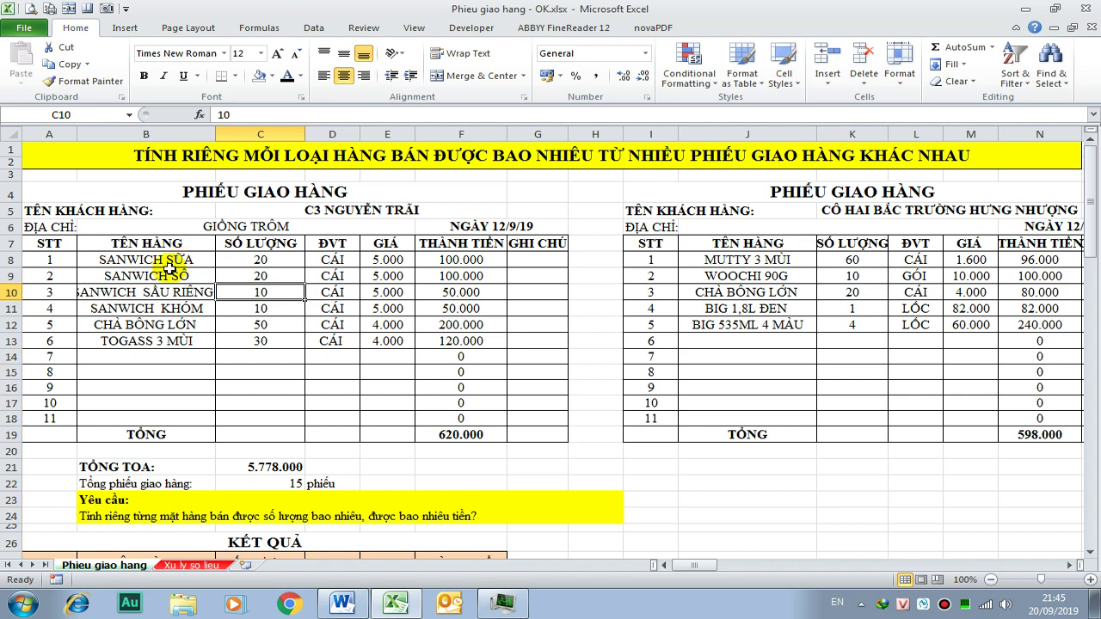
scroll(170, 270, down, 4)
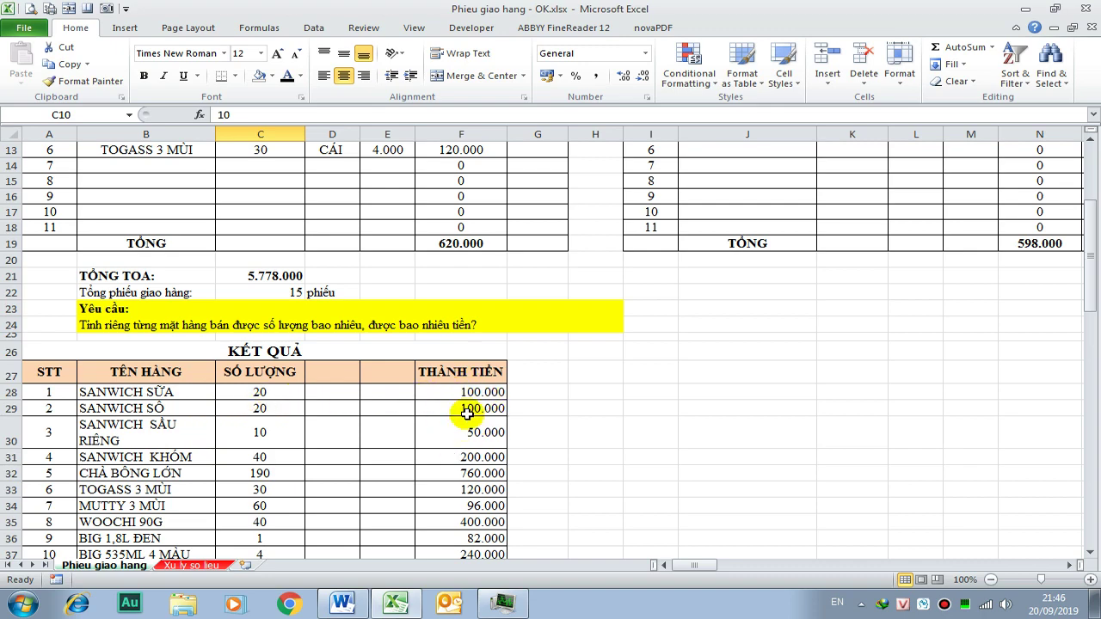
scroll(465, 414, up, 2)
scroll(473, 345, up, 2)
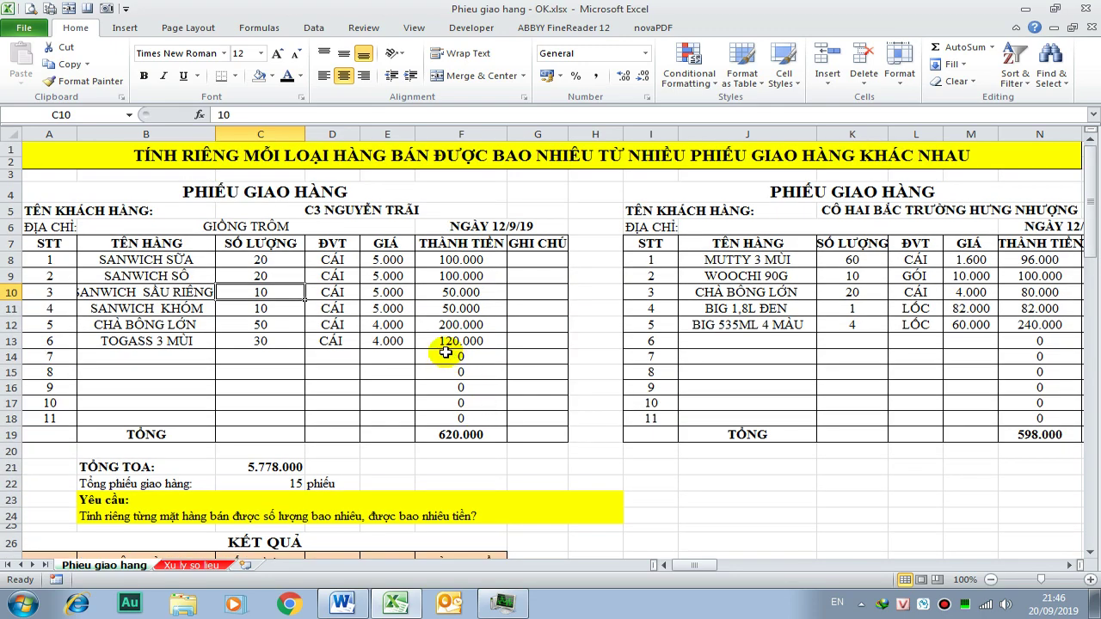
drag(172, 260, 172, 341)
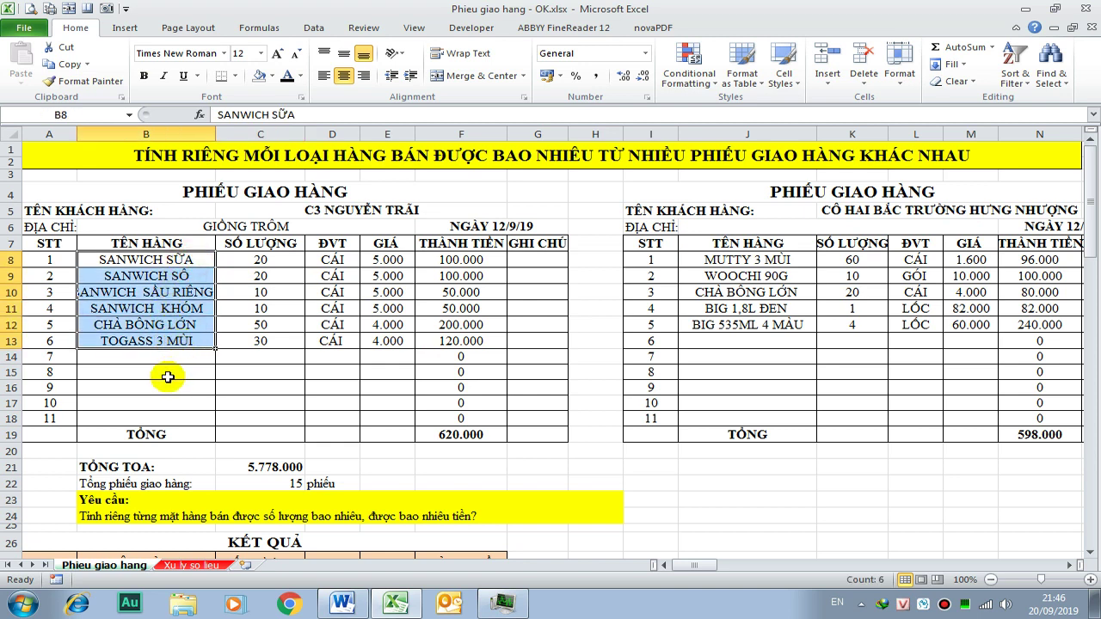
- Widen column B to fit names like SANWICH SẦU RIÊNG, then go to the Xu ly so lieu sheet
click(191, 259)
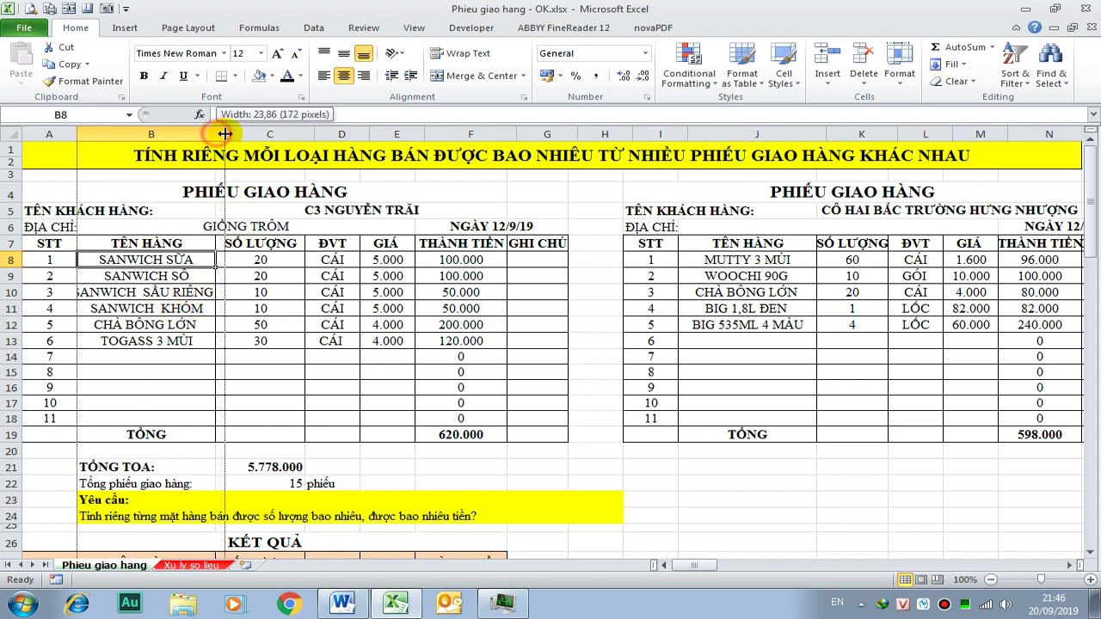
drag(217, 135, 228, 135)
click(388, 386)
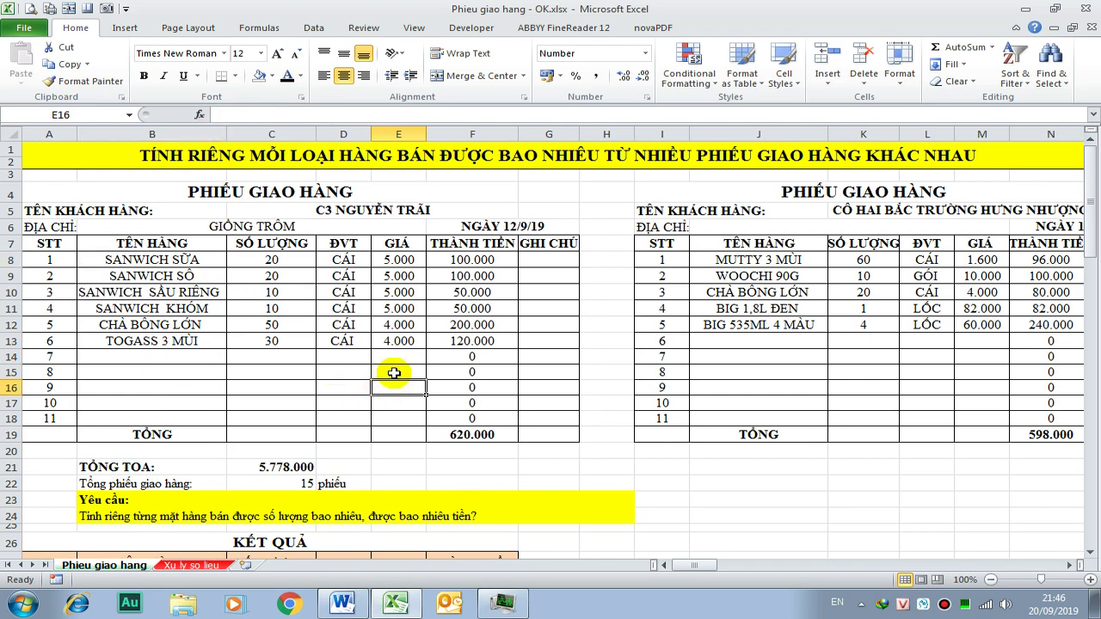
scroll(311, 412, down, 2)
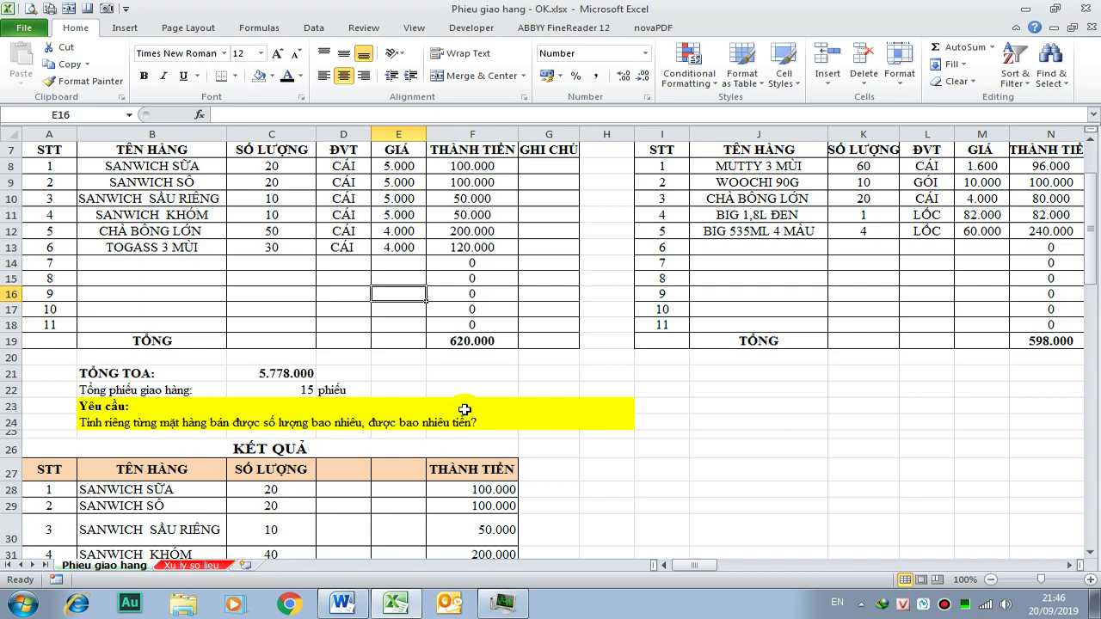
scroll(778, 370, up, 1)
scroll(783, 368, up, 1)
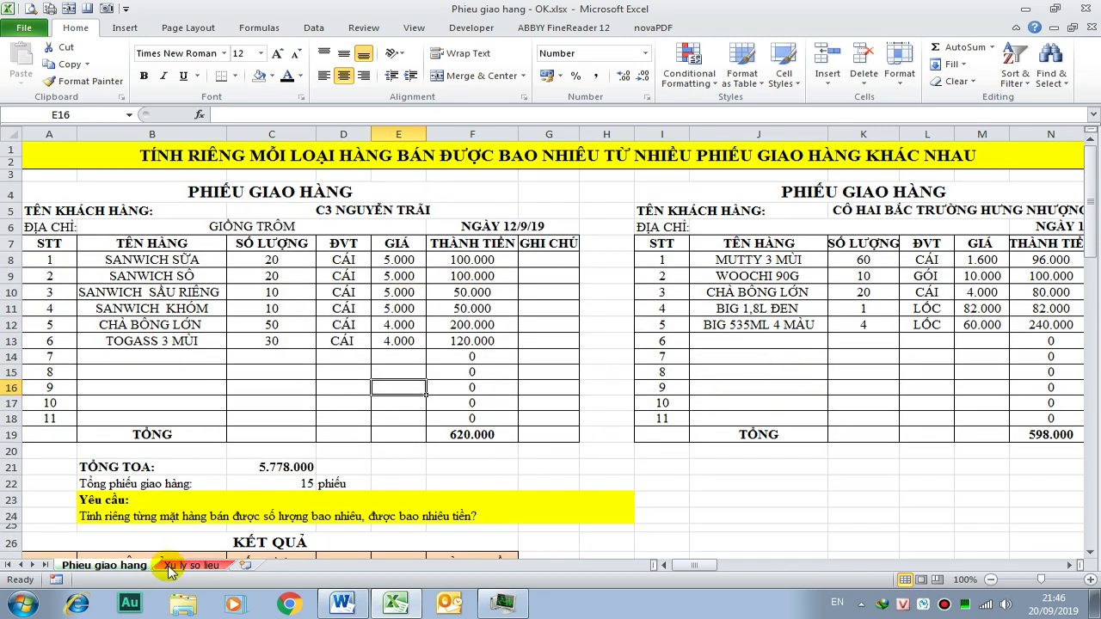
click(196, 566)
scroll(602, 477, up, 3)
scroll(636, 473, up, 8)
scroll(774, 405, up, 8)
scroll(877, 339, up, 4)
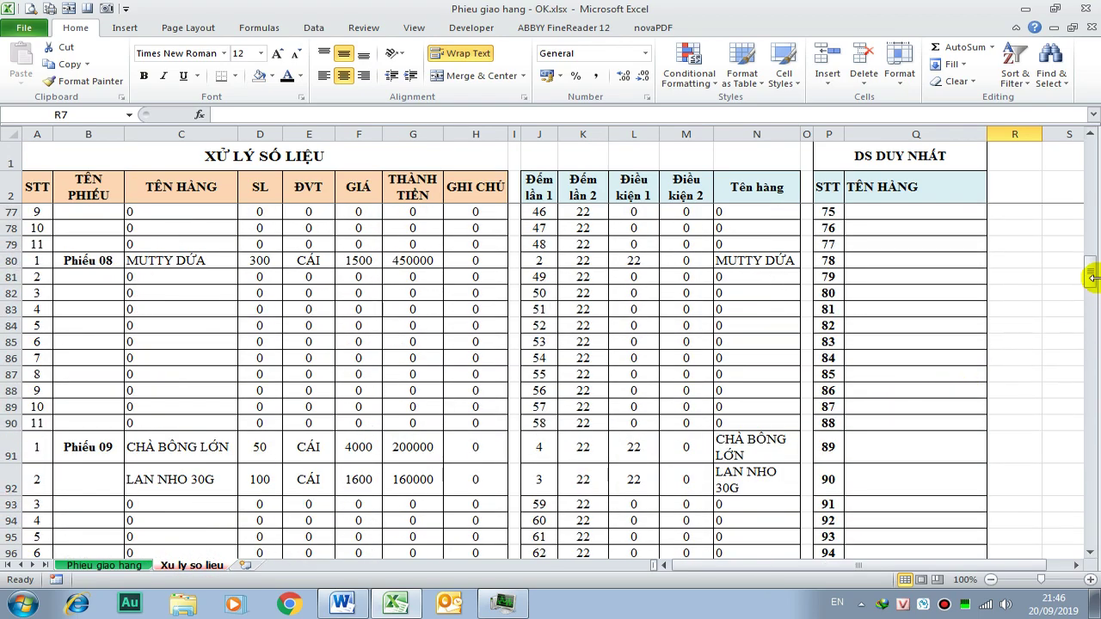
drag(1093, 277, 1085, 138)
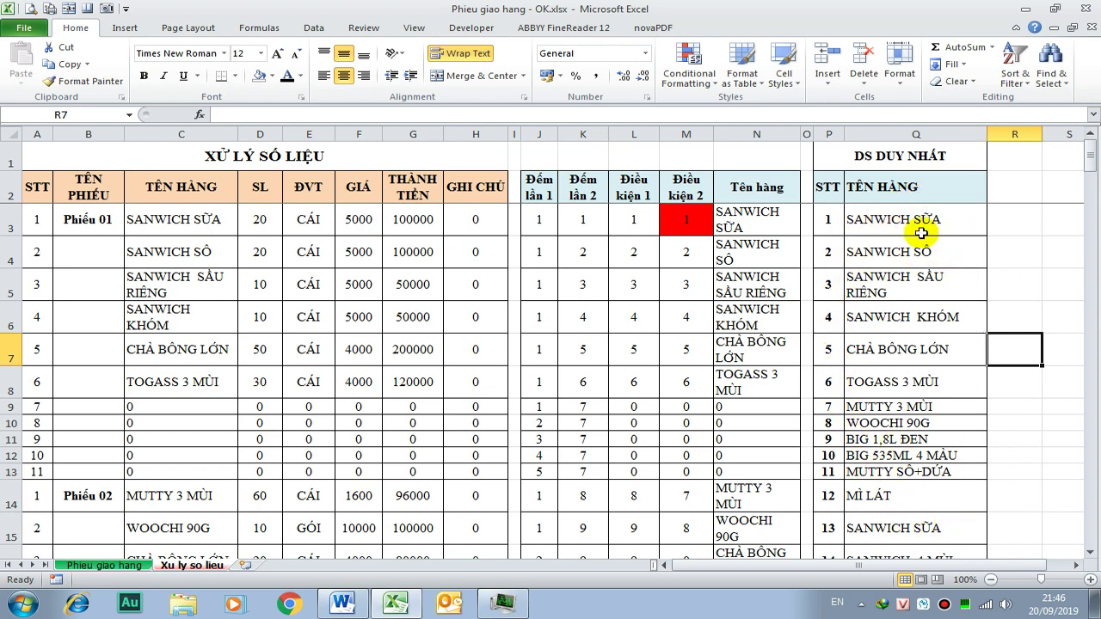
scroll(848, 445, down, 3)
scroll(917, 418, down, 2)
scroll(921, 407, up, 5)
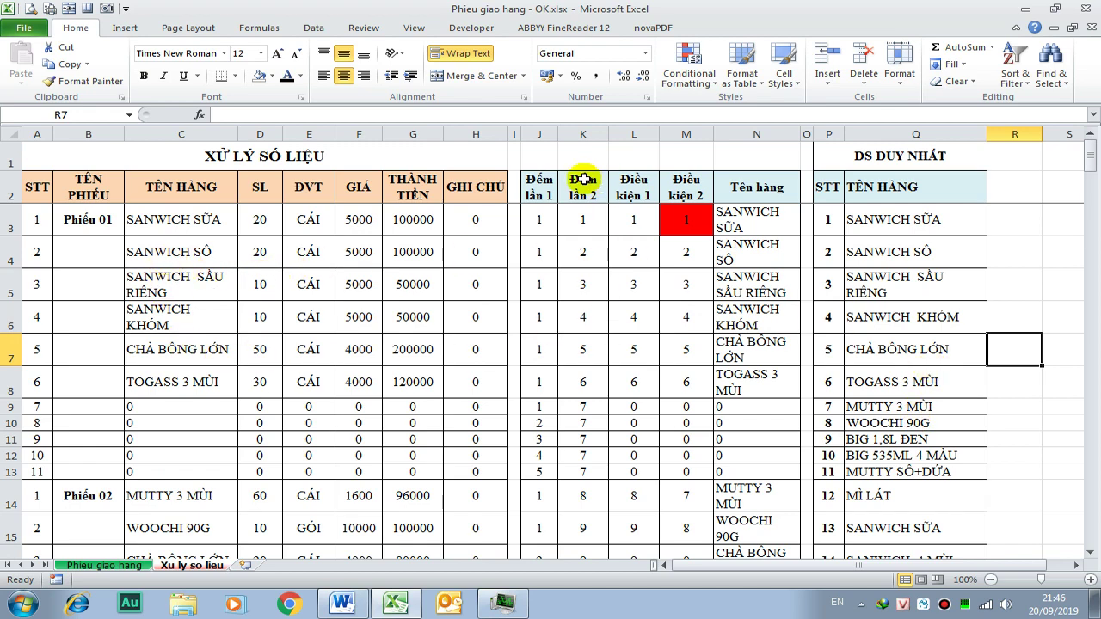
click(142, 566)
scroll(205, 473, down, 3)
scroll(205, 473, down, 2)
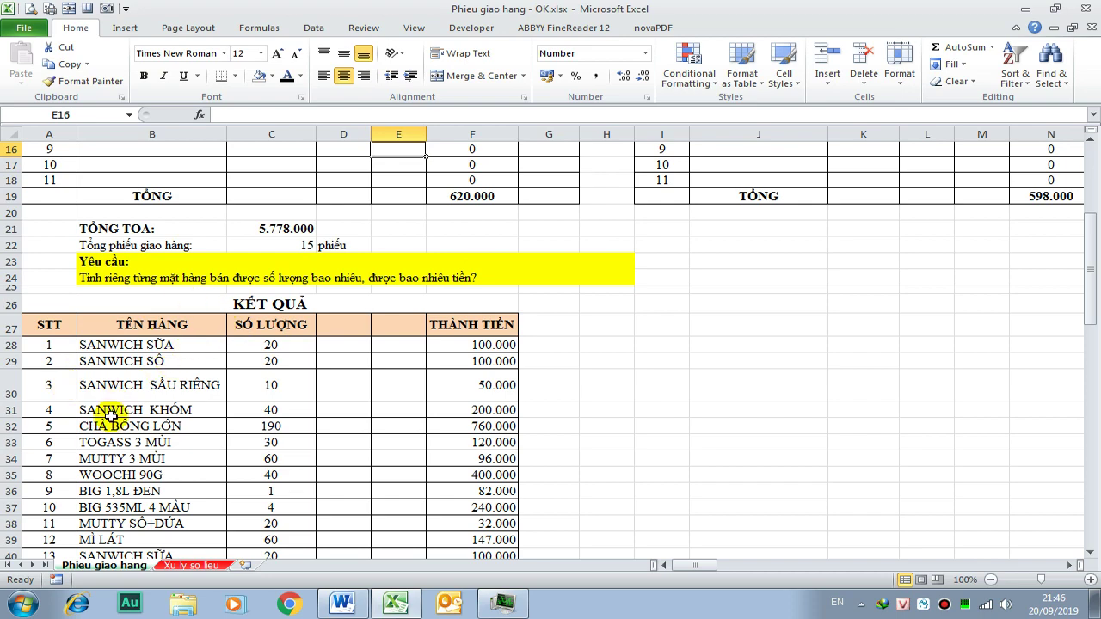
scroll(112, 413, down, 5)
scroll(122, 404, down, 4)
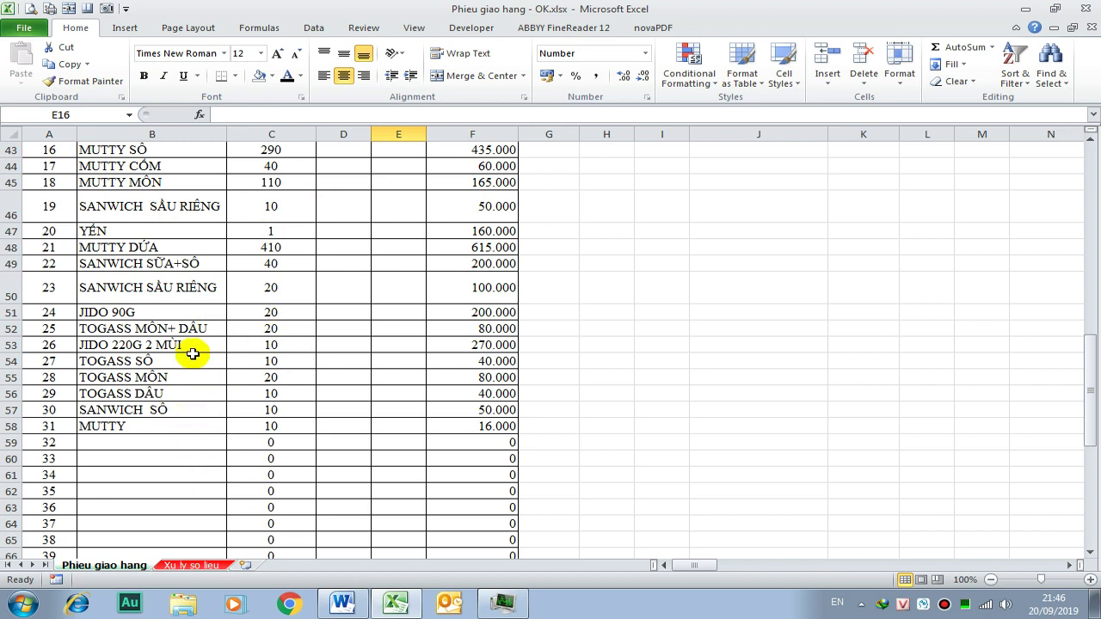
scroll(459, 364, up, 1)
scroll(468, 367, up, 3)
scroll(562, 360, up, 2)
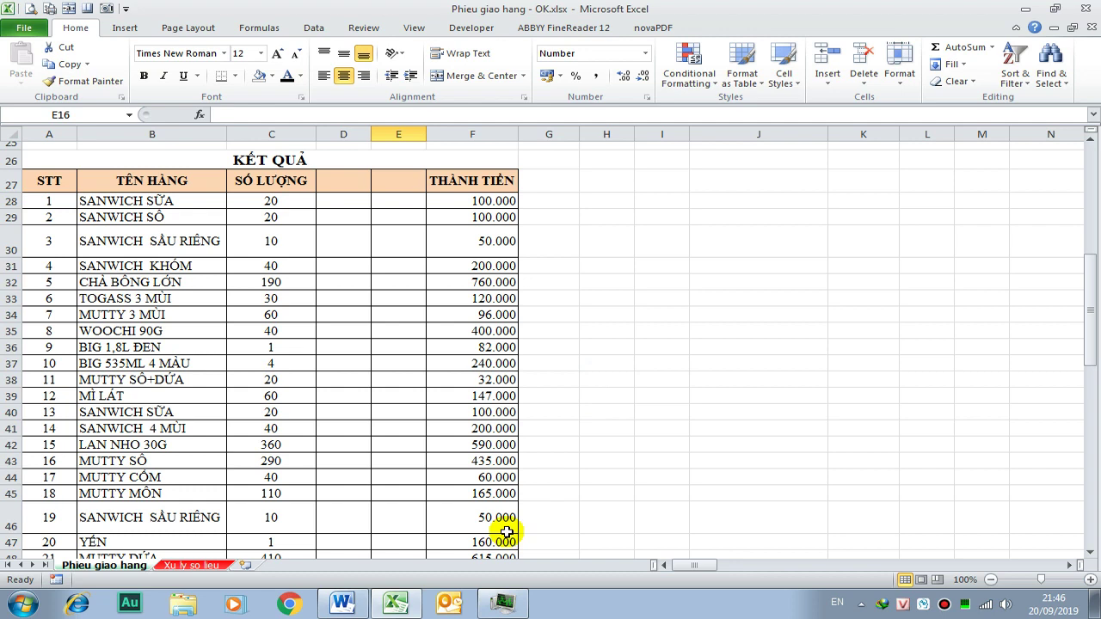
click(196, 566)
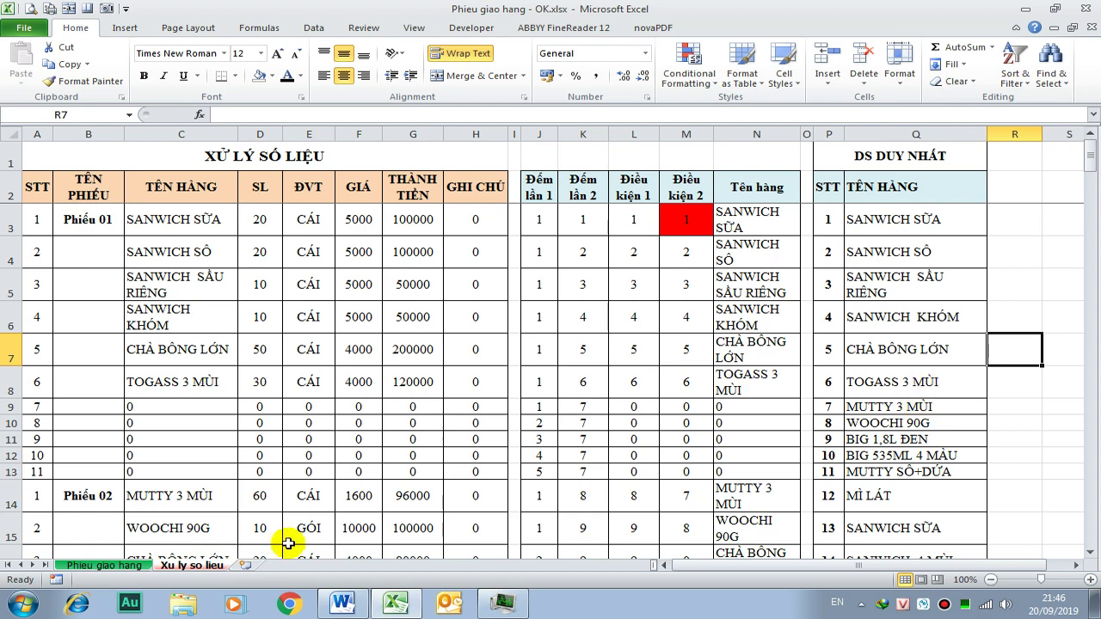
click(129, 565)
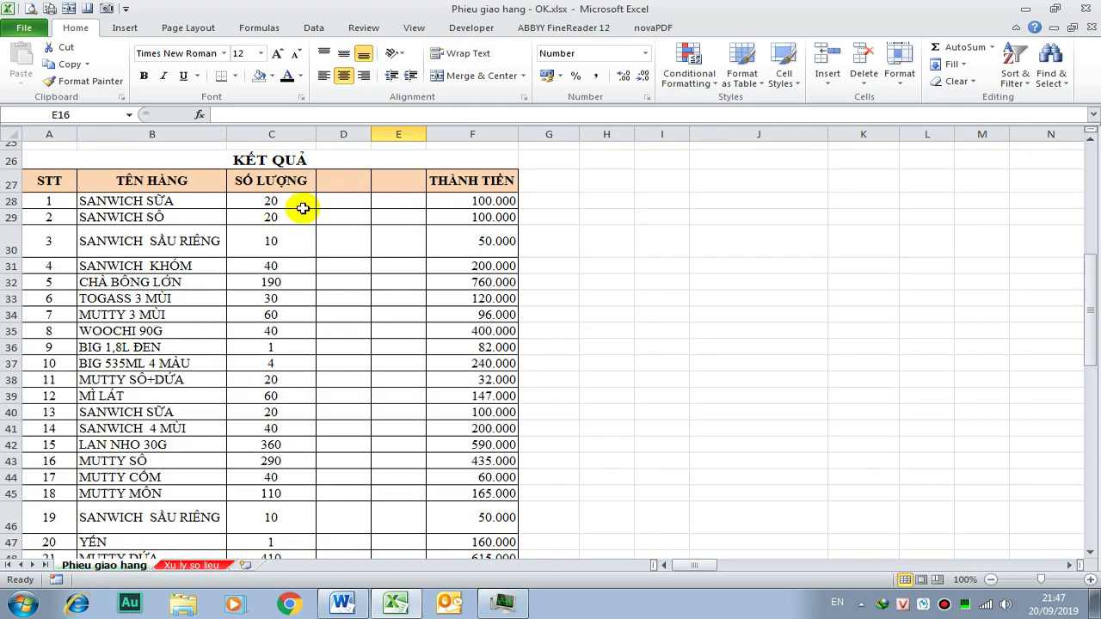
click(214, 566)
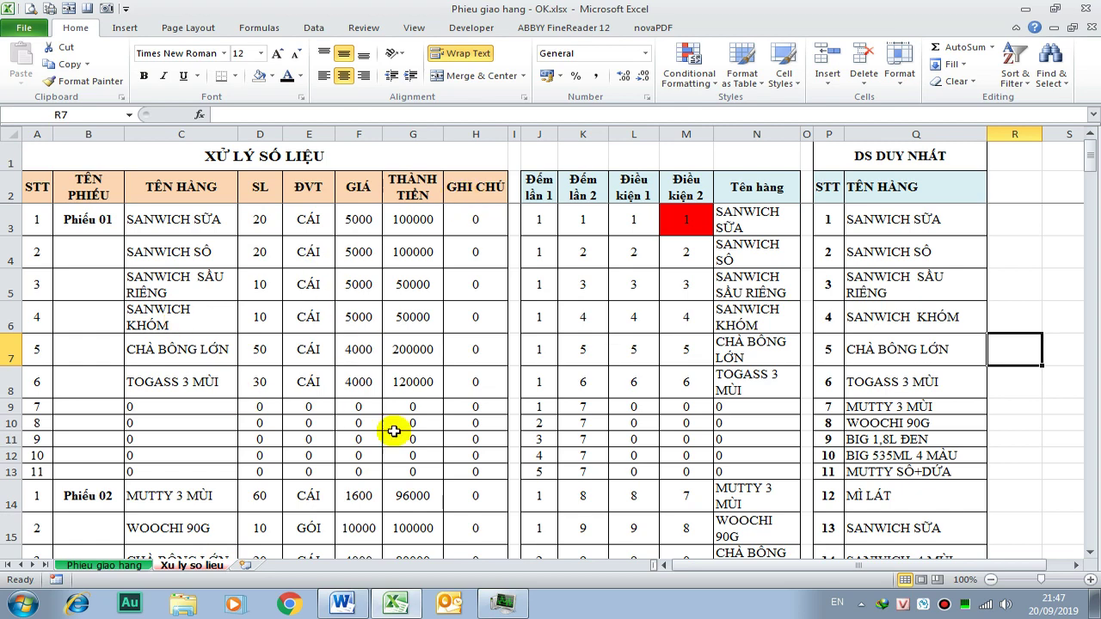
click(129, 564)
scroll(389, 312, up, 5)
scroll(398, 270, up, 3)
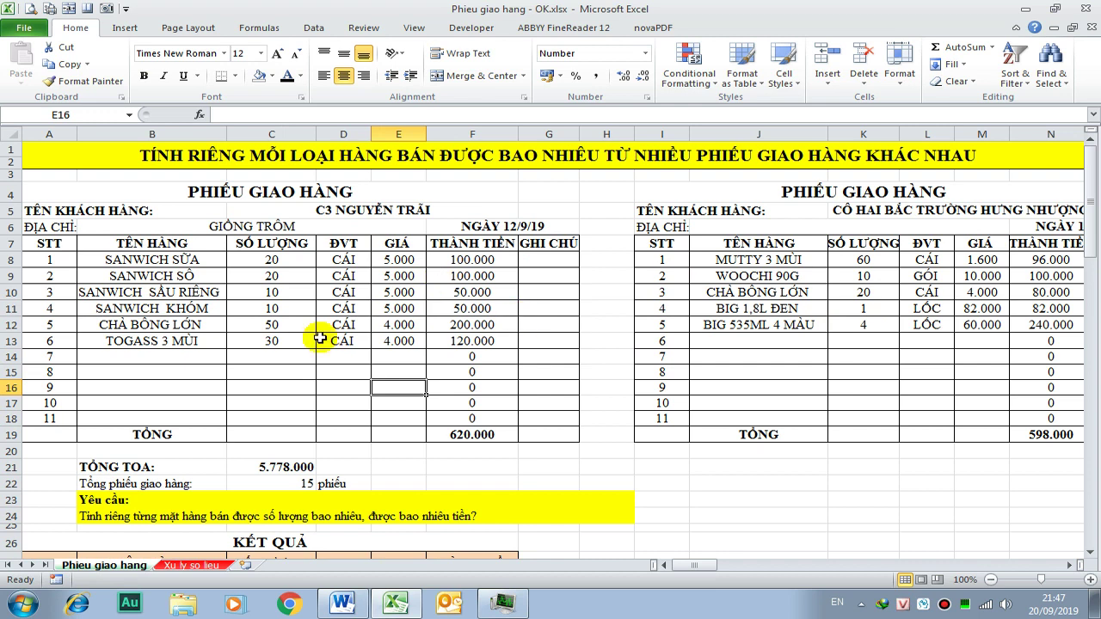
click(152, 355)
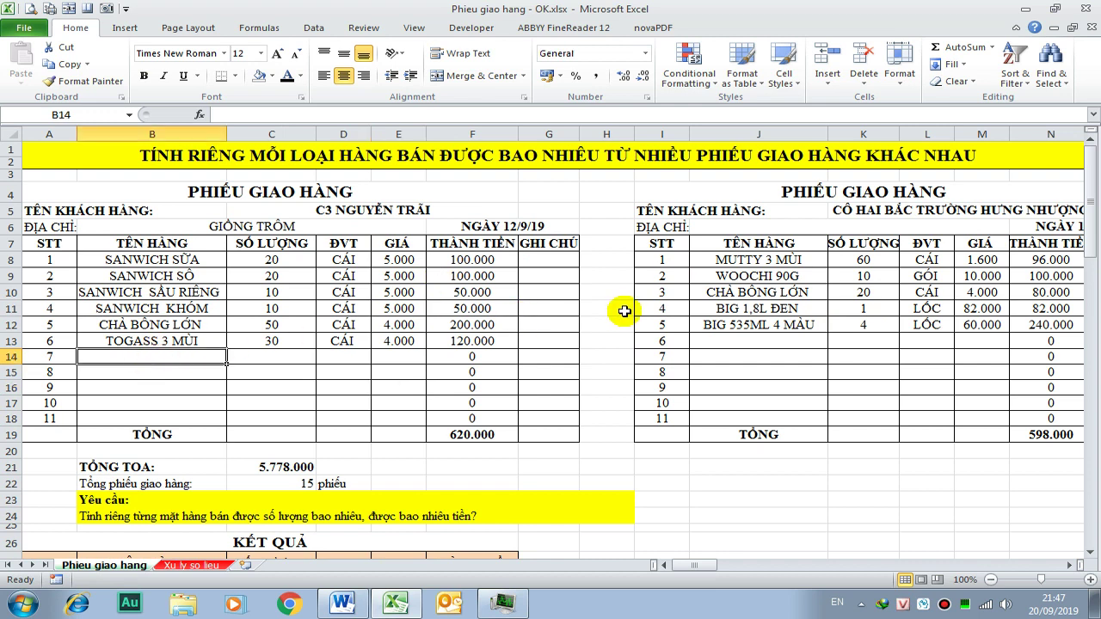
- Enter BÁNH QUY with quantity 50 in row 14 of the first slip
text(Bá)
key(Escape)
text(BA)
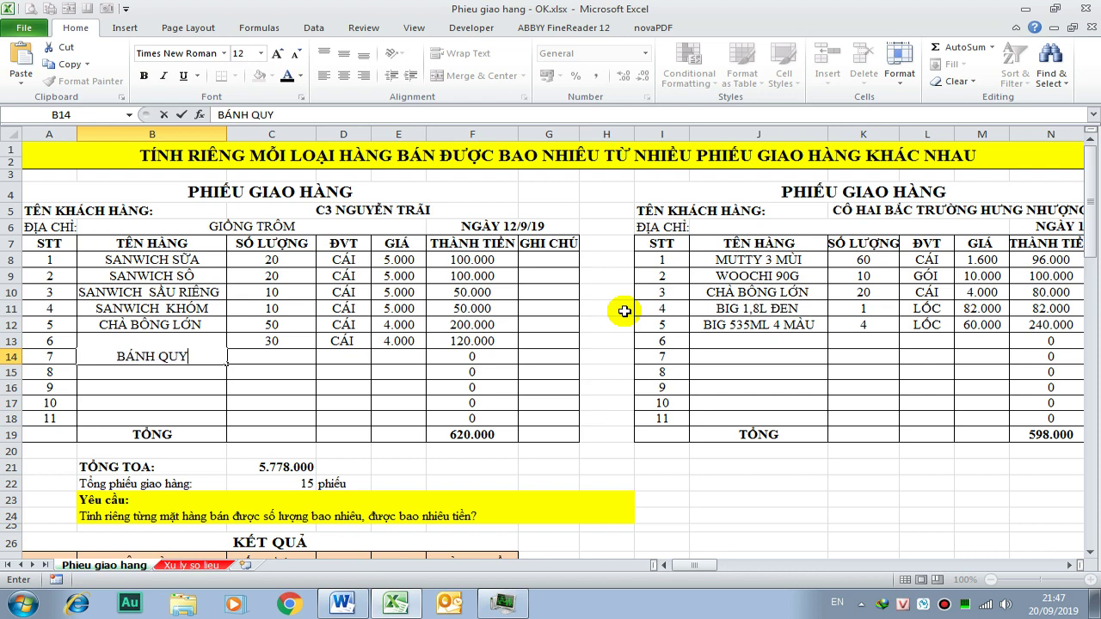
key(Tab)
key(Down)
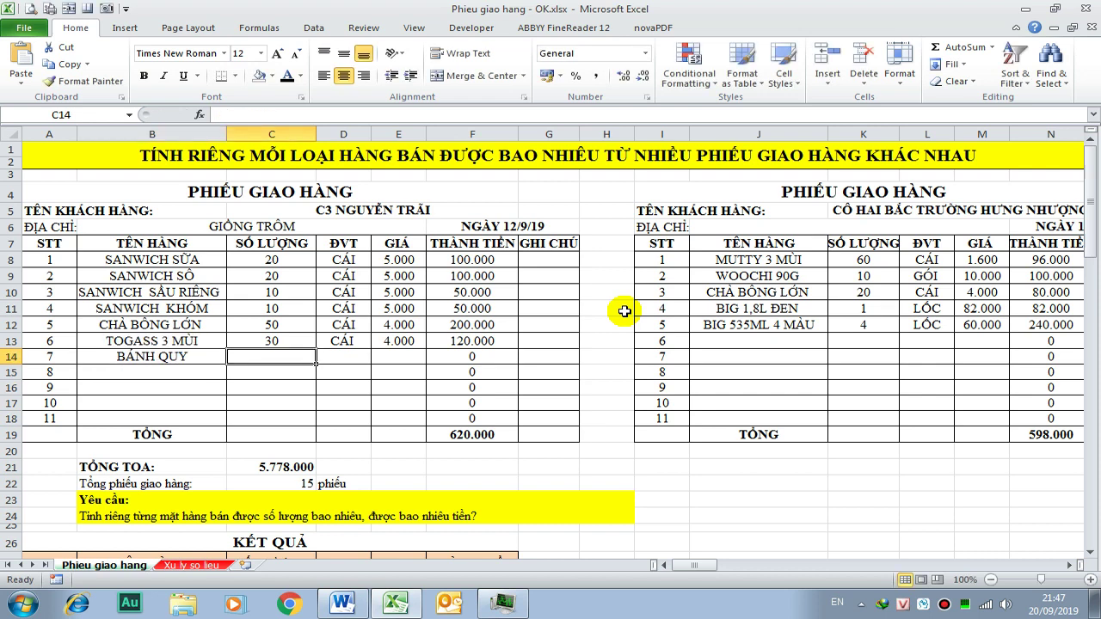
text(50)
key(Return)
- Give BÁNH QUY unit CÁI and price 20.000, making 1.000.000 and a 1.620.000 slip total
key(Up)
key(Right)
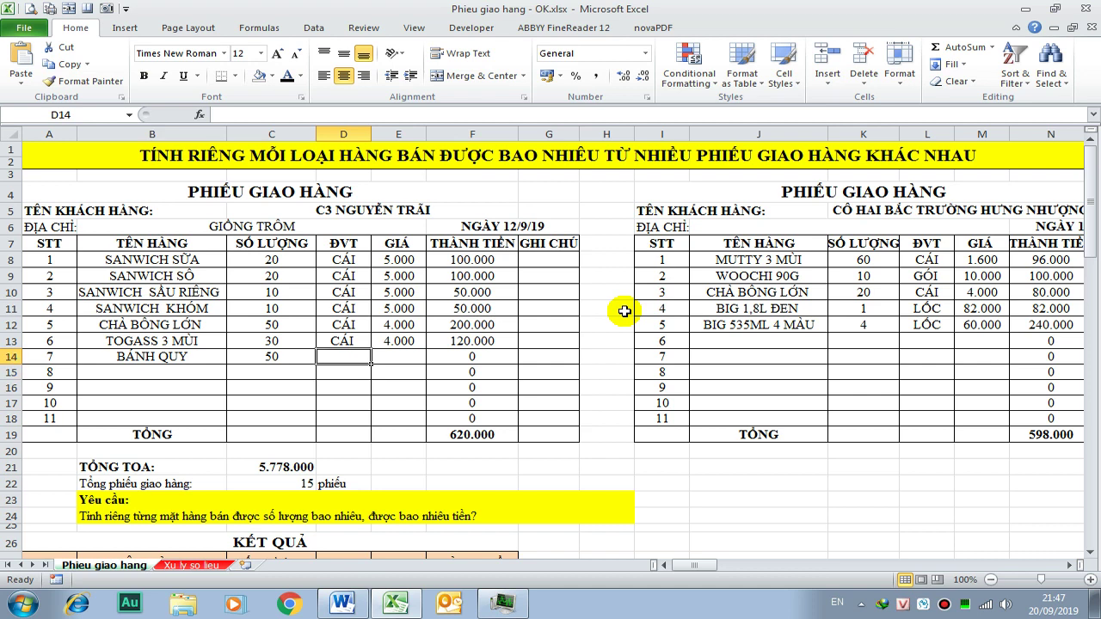
text(CÁI)
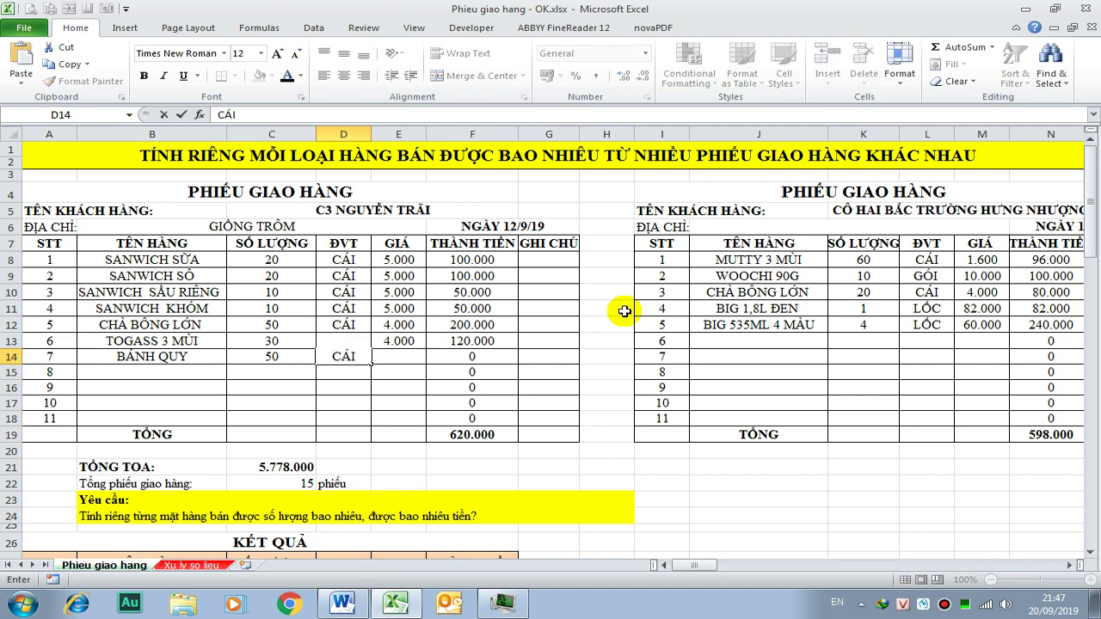
key(Return)
key(Up)
key(Right)
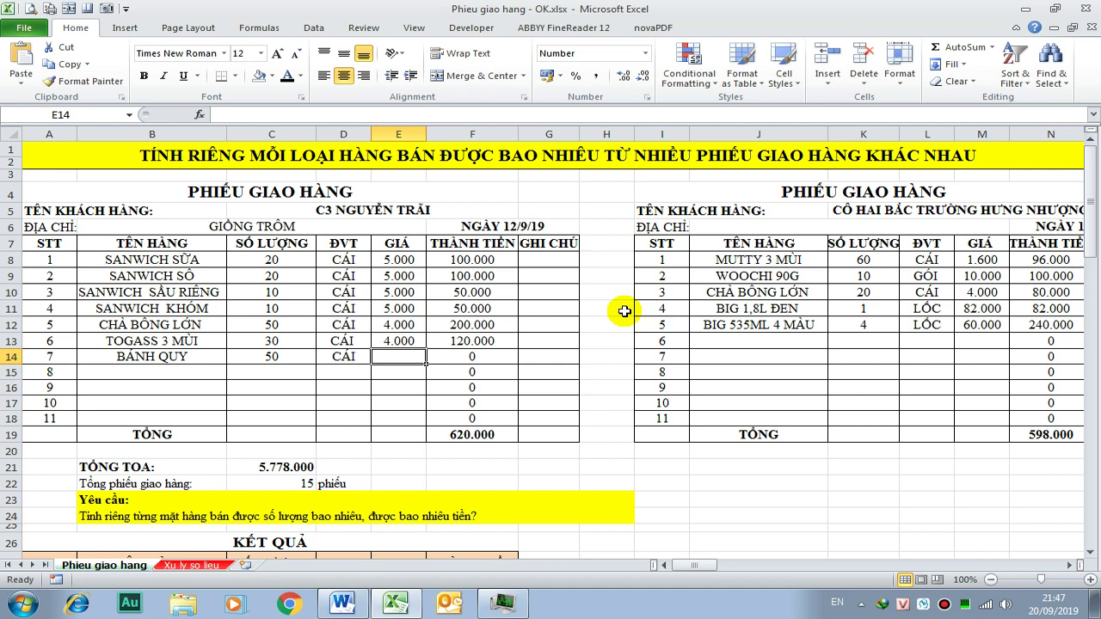
text(20000)
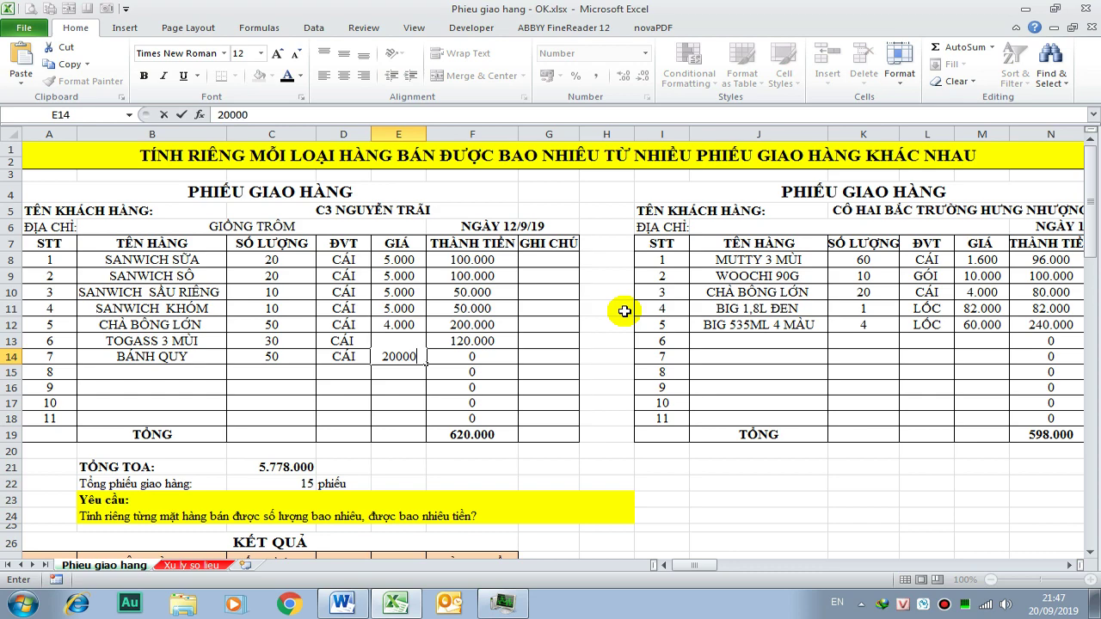
key(Return)
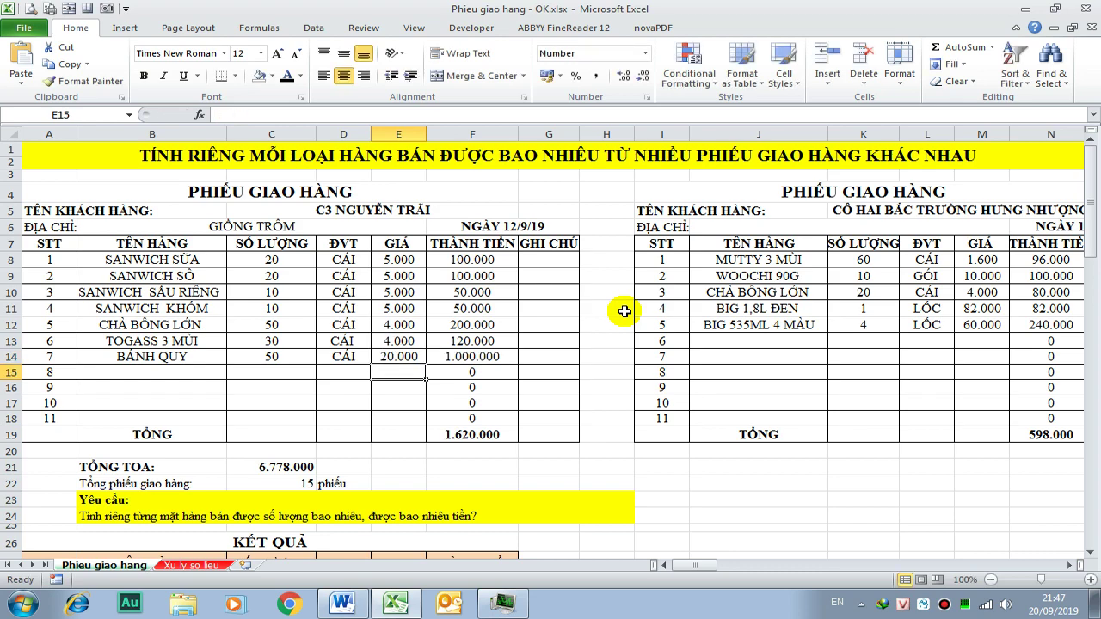
scroll(597, 372, down, 5)
scroll(597, 374, down, 3)
scroll(595, 377, down, 4)
scroll(595, 381, down, 2)
scroll(595, 381, up, 3)
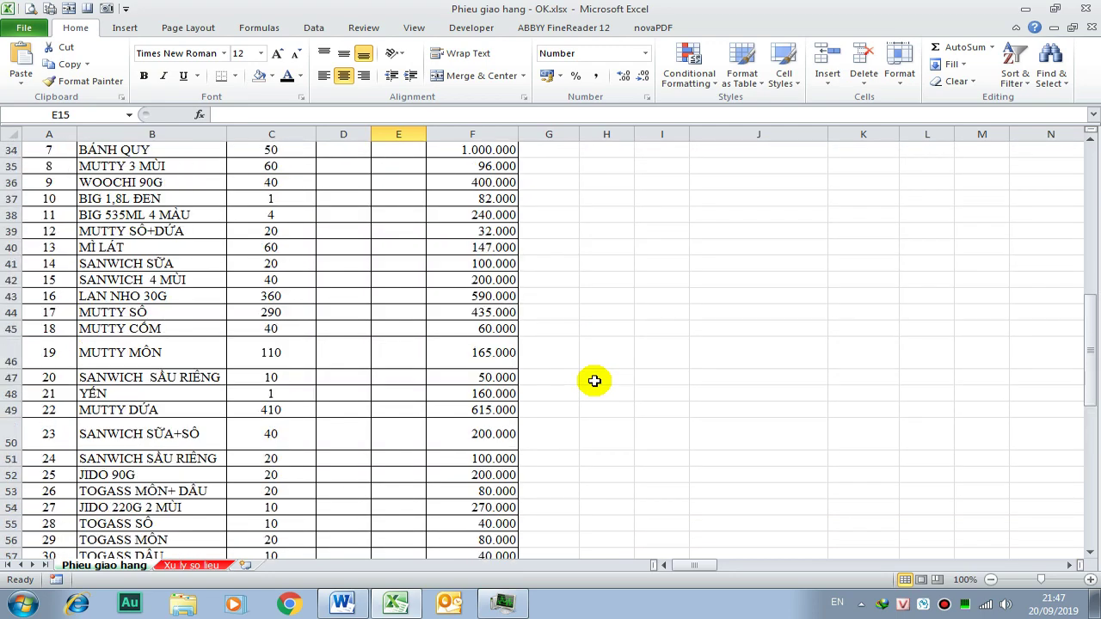
scroll(594, 381, up, 2)
scroll(595, 381, up, 2)
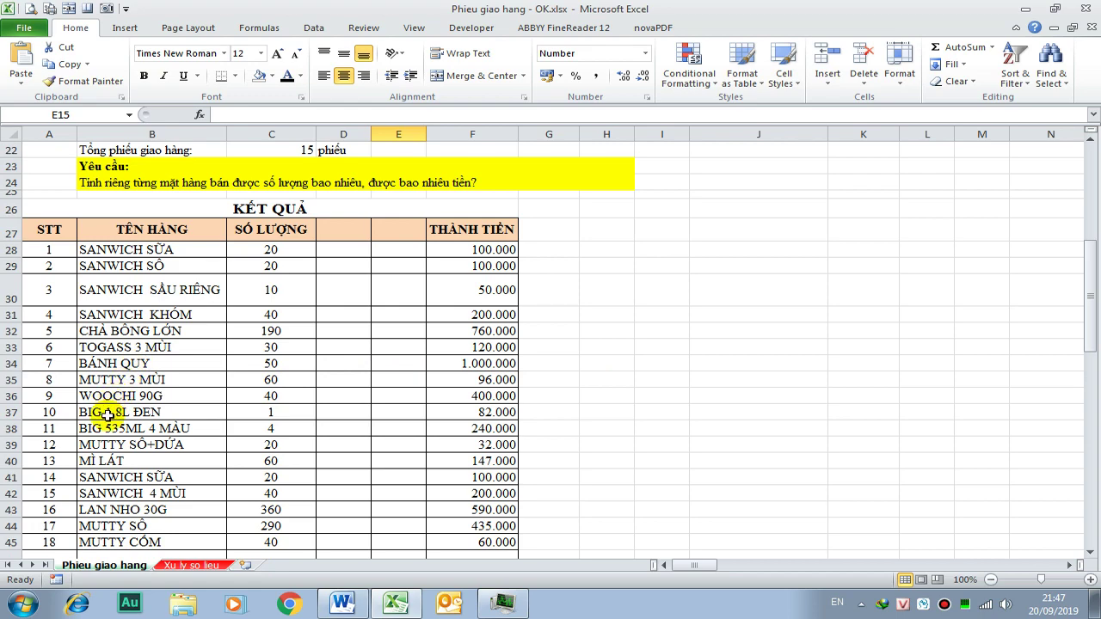
scroll(117, 391, down, 1)
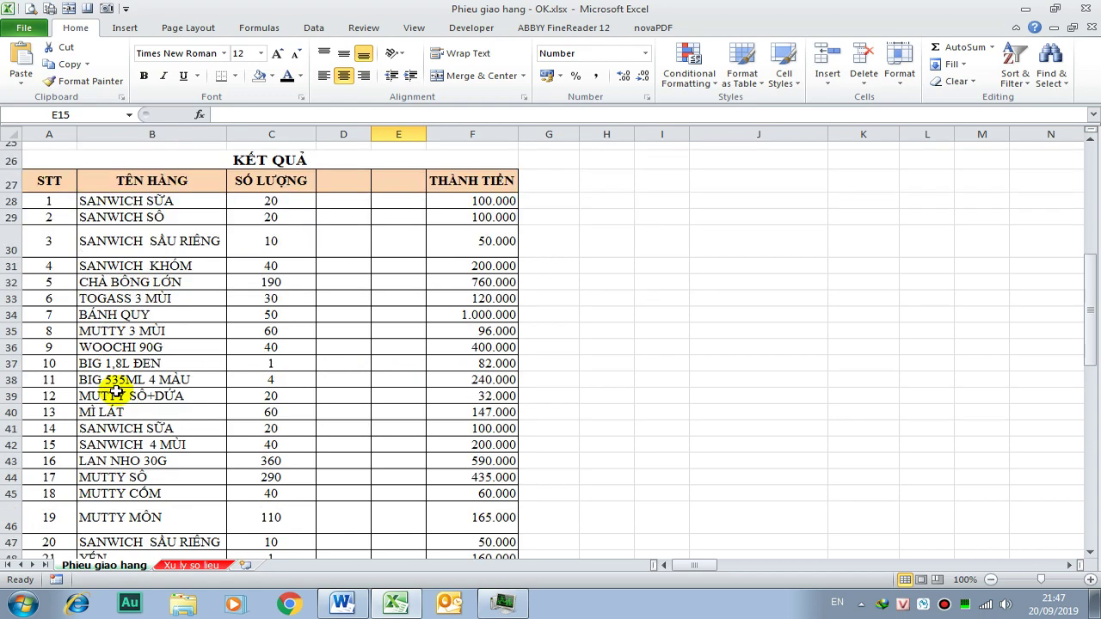
scroll(116, 417, down, 1)
scroll(116, 430, down, 1)
scroll(116, 441, down, 2)
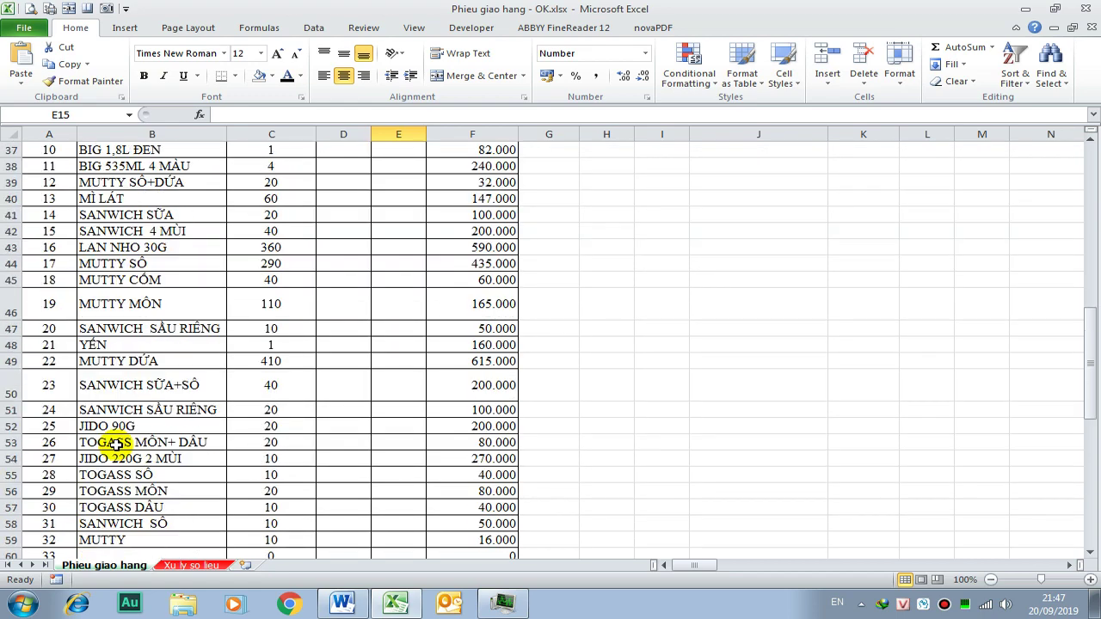
scroll(116, 445, down, 1)
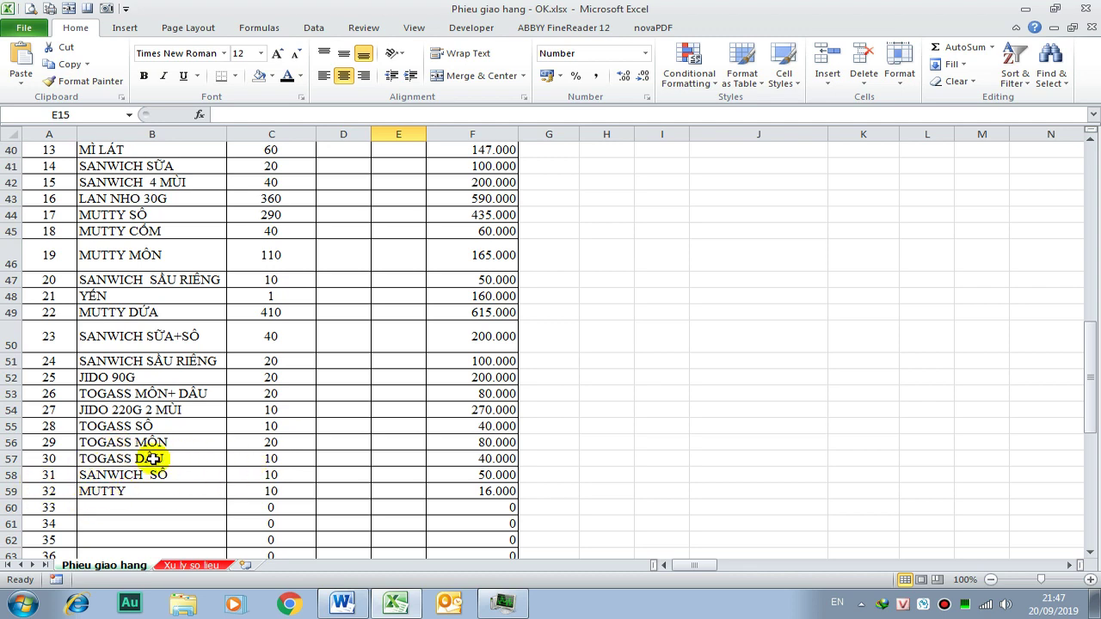
scroll(206, 437, up, 1)
scroll(211, 434, up, 2)
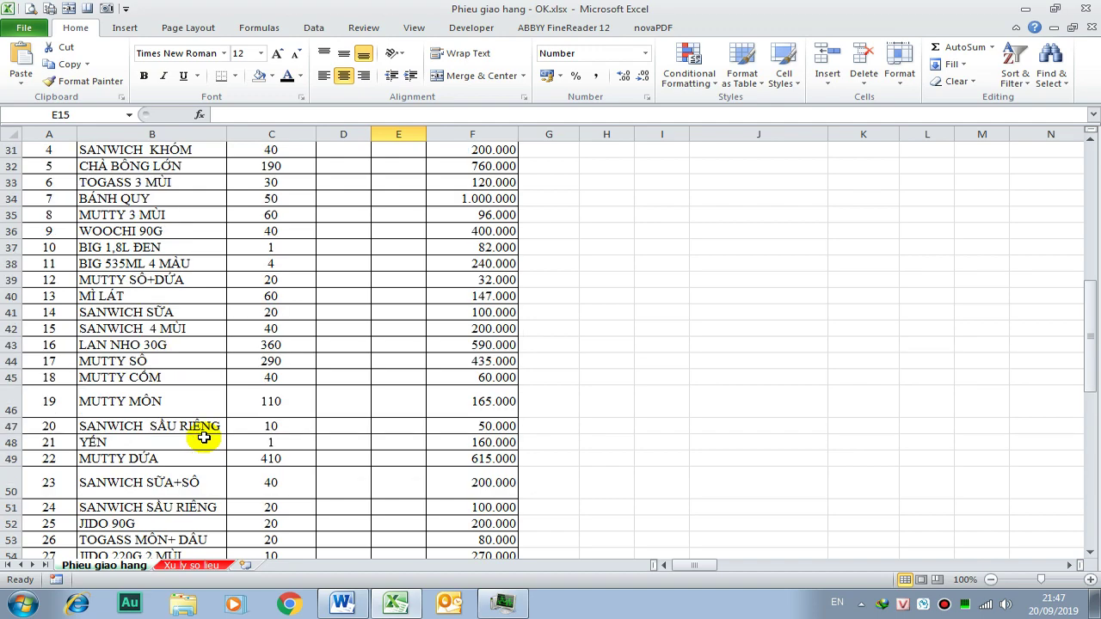
scroll(207, 430, up, 1)
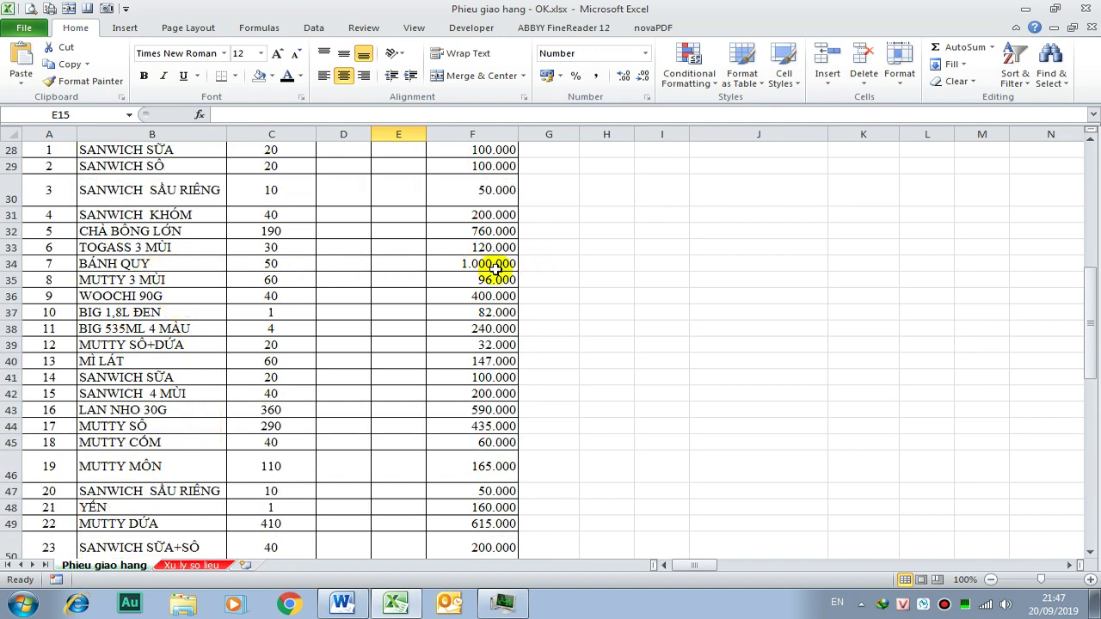
scroll(487, 268, up, 2)
scroll(486, 269, up, 3)
scroll(487, 269, up, 2)
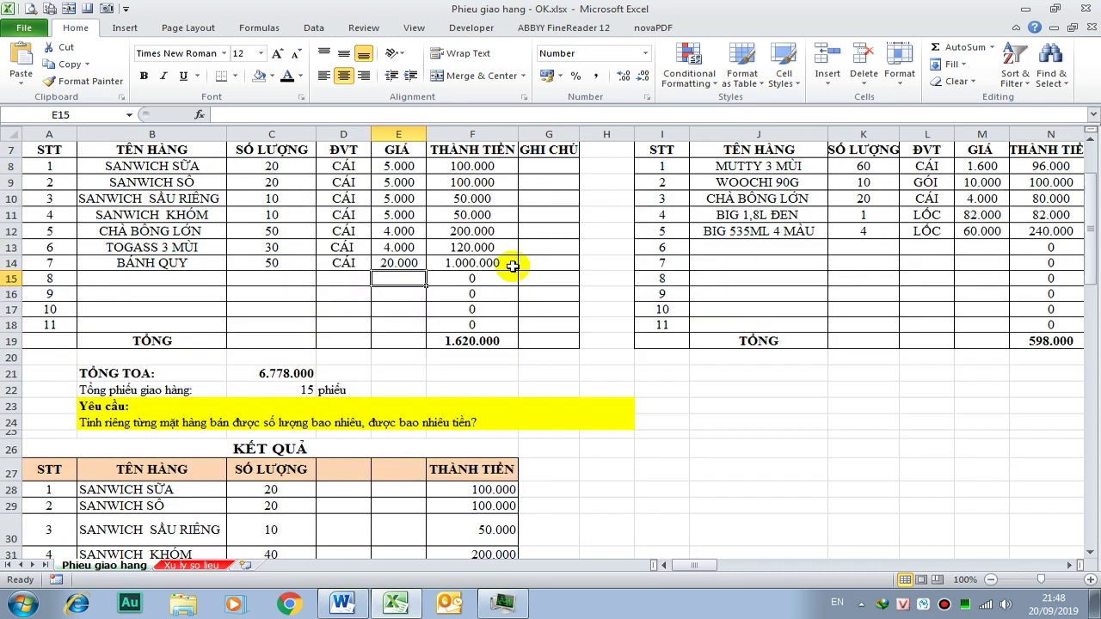
click(206, 263)
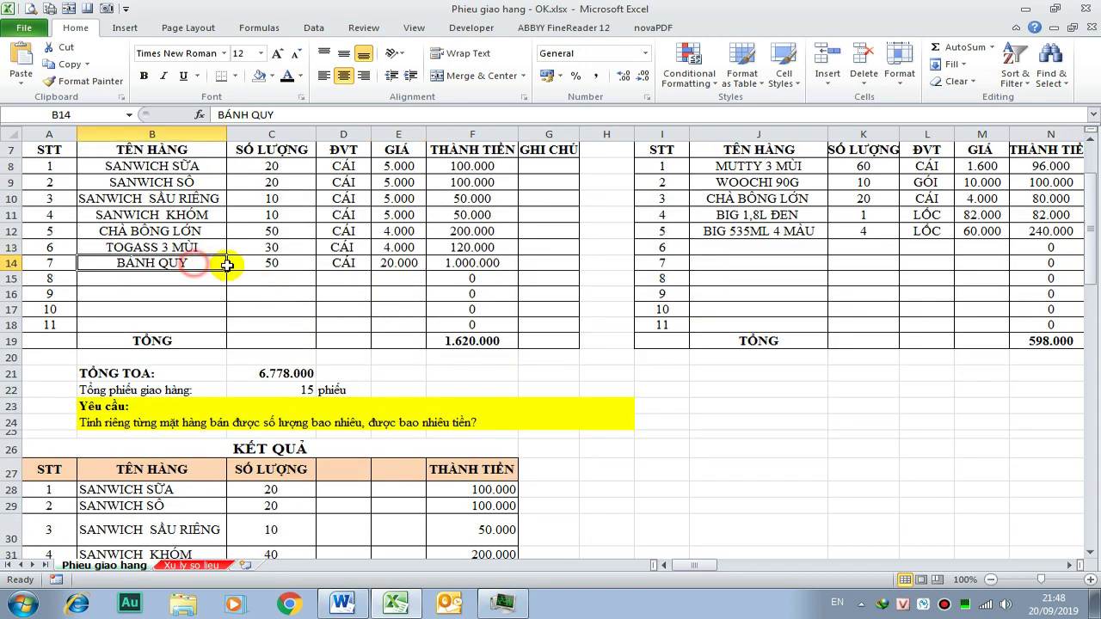
- Copy the BÁNH QUY row from B14:E14 into J13 and change its quantity to 45
drag(225, 265, 386, 269)
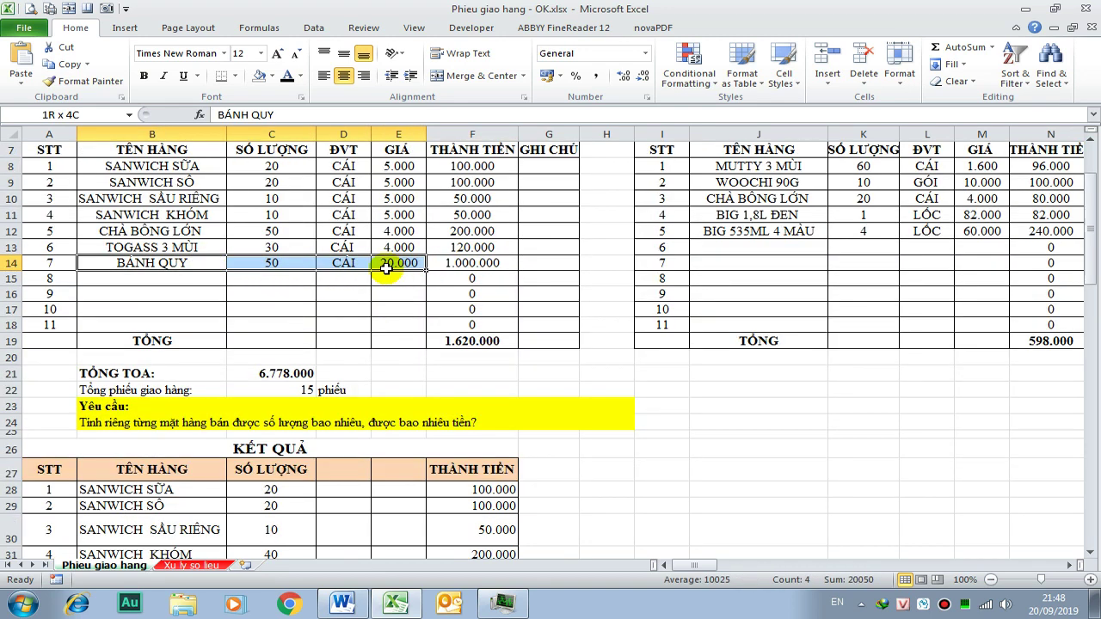
key(ctrl+c)
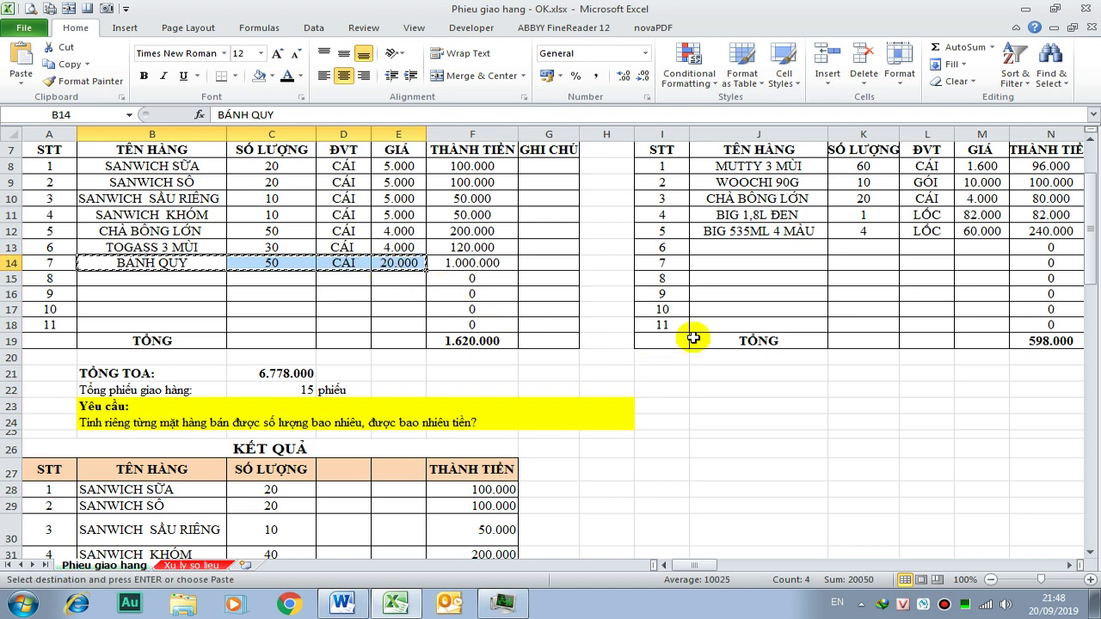
click(745, 248)
key(ctrl+v)
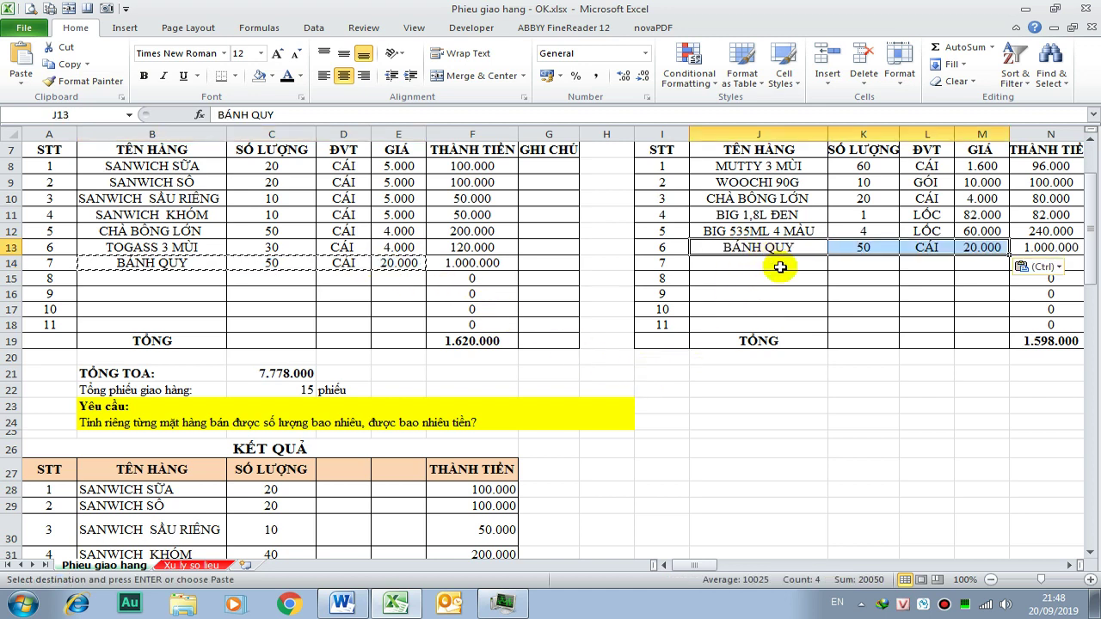
click(891, 252)
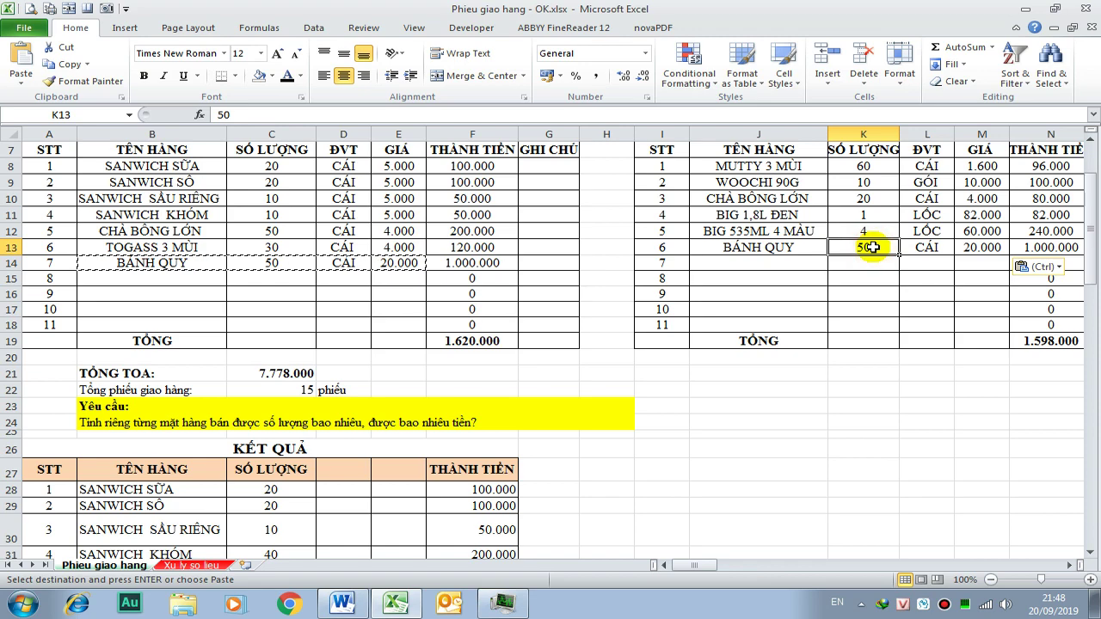
text(4)
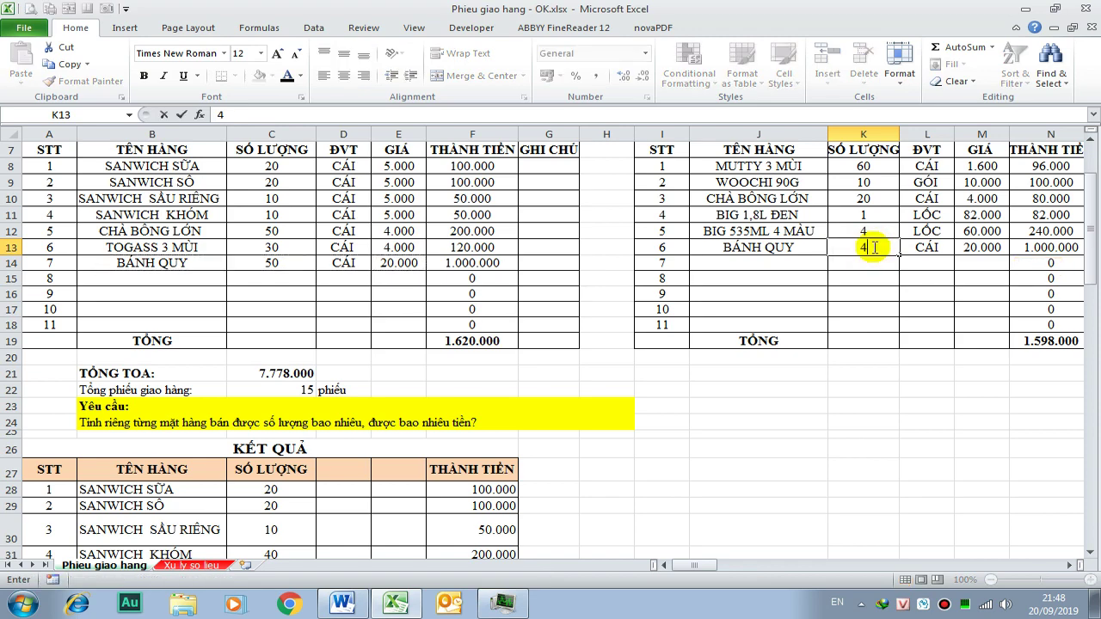
key(Return)
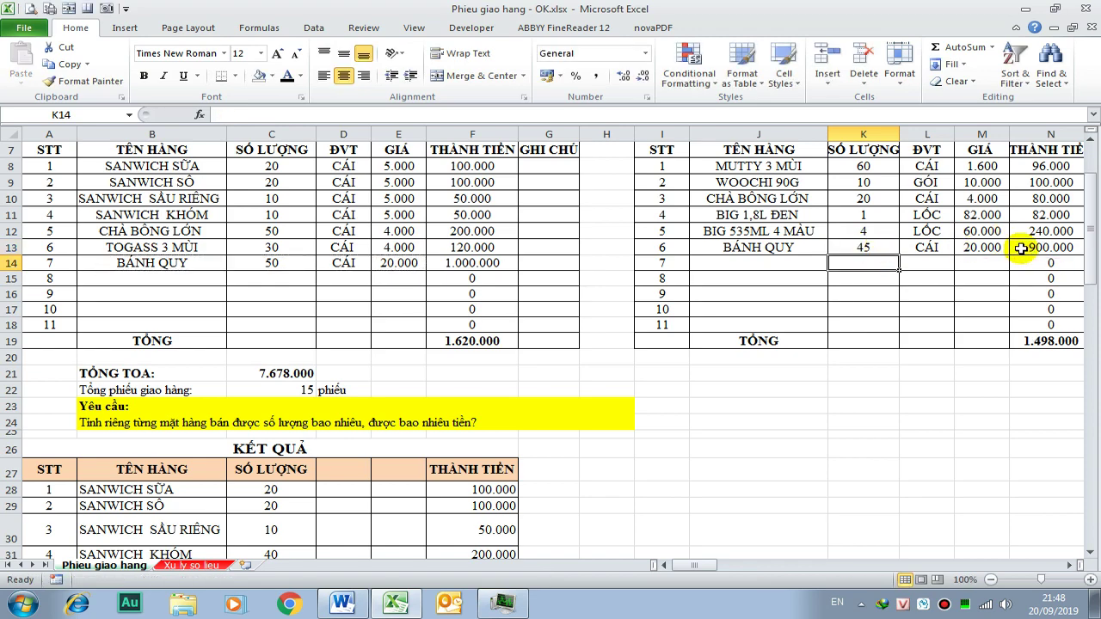
scroll(295, 415, down, 2)
scroll(270, 422, down, 4)
scroll(200, 430, down, 1)
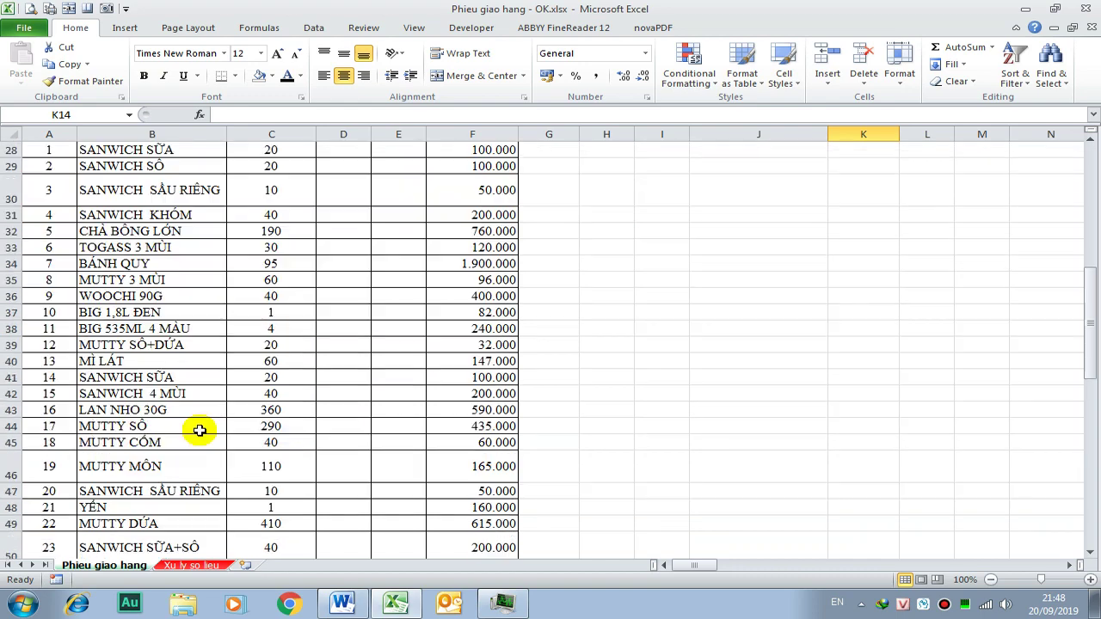
scroll(175, 438, down, 2)
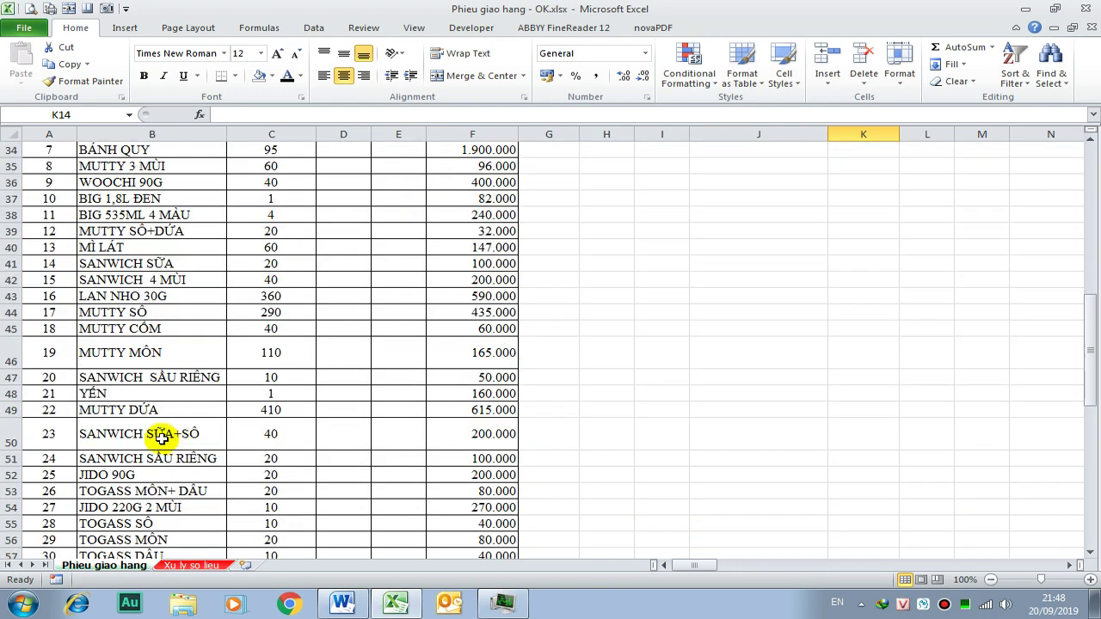
scroll(164, 437, down, 2)
scroll(120, 312, up, 1)
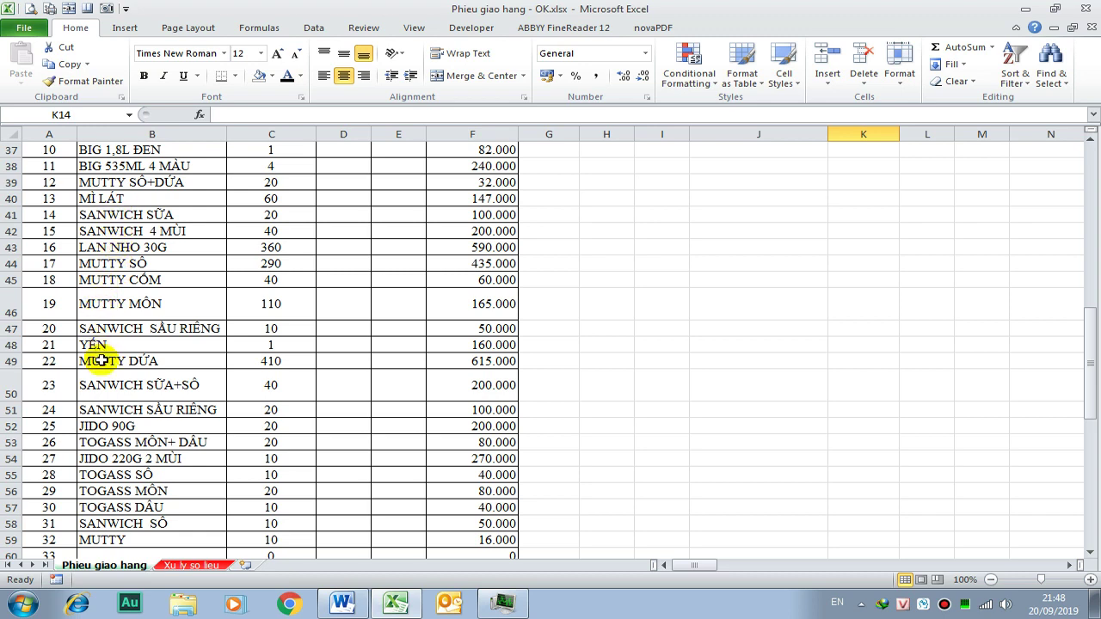
scroll(102, 384, up, 2)
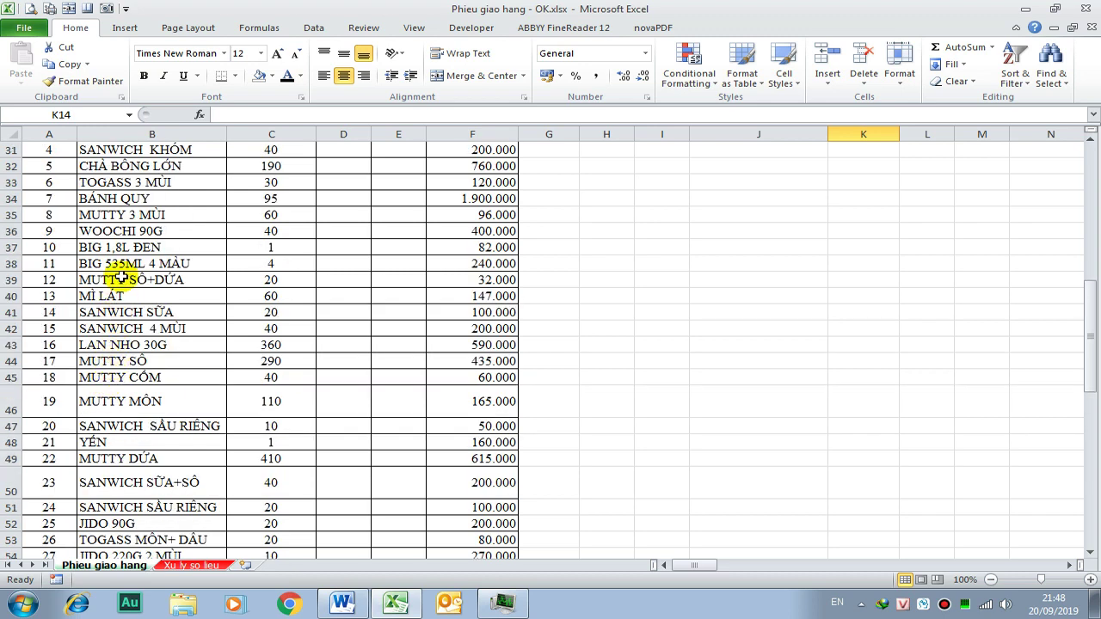
scroll(124, 261, up, 1)
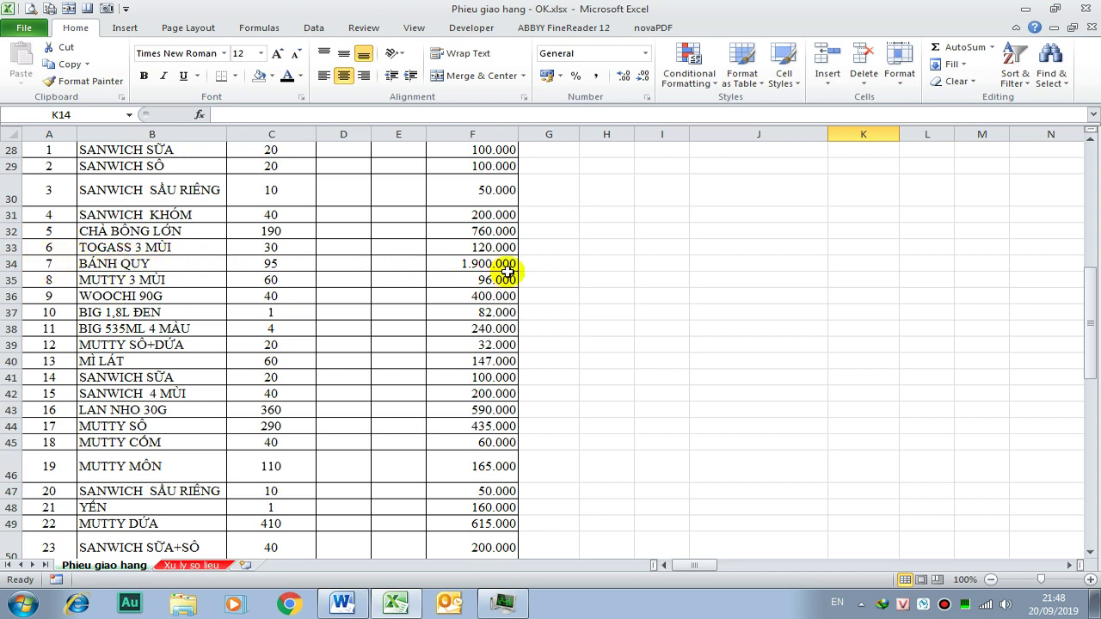
scroll(508, 272, up, 1)
scroll(457, 359, up, 1)
scroll(327, 439, down, 1)
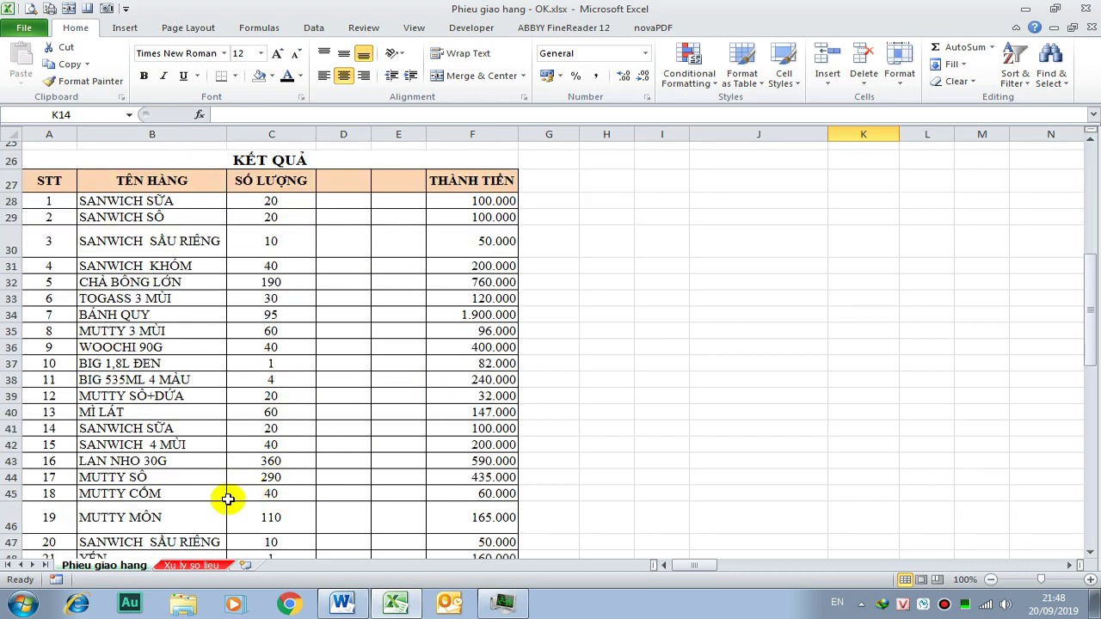
scroll(263, 433, down, 1)
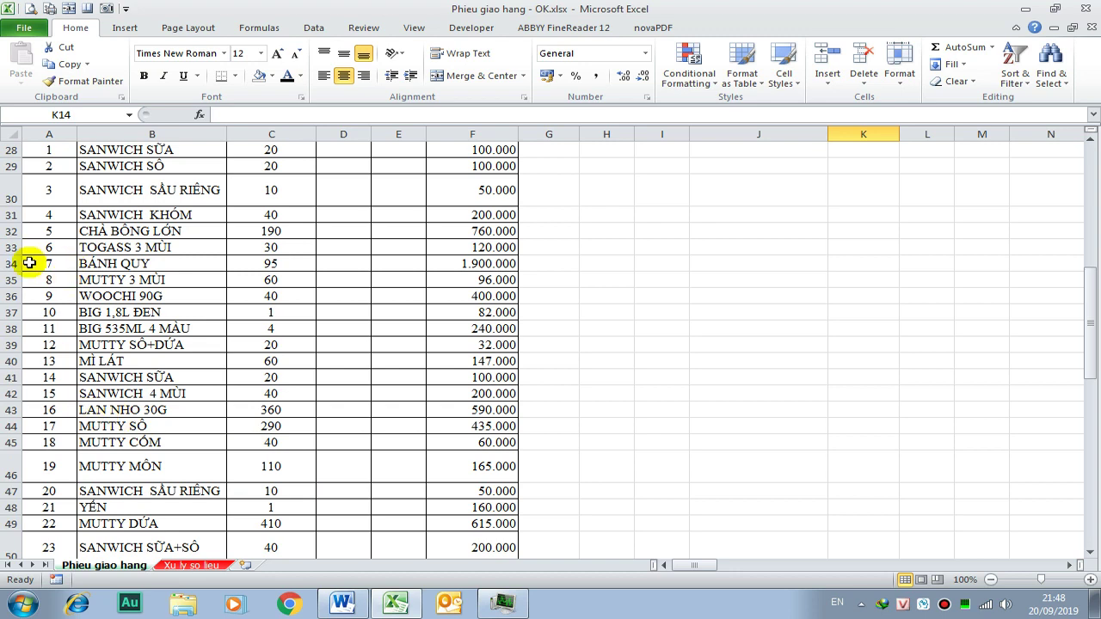
- Fill the KẾT QUẢ BÁNH QUY row (A34:F34) green, then change the fill to yellow
drag(34, 263, 497, 261)
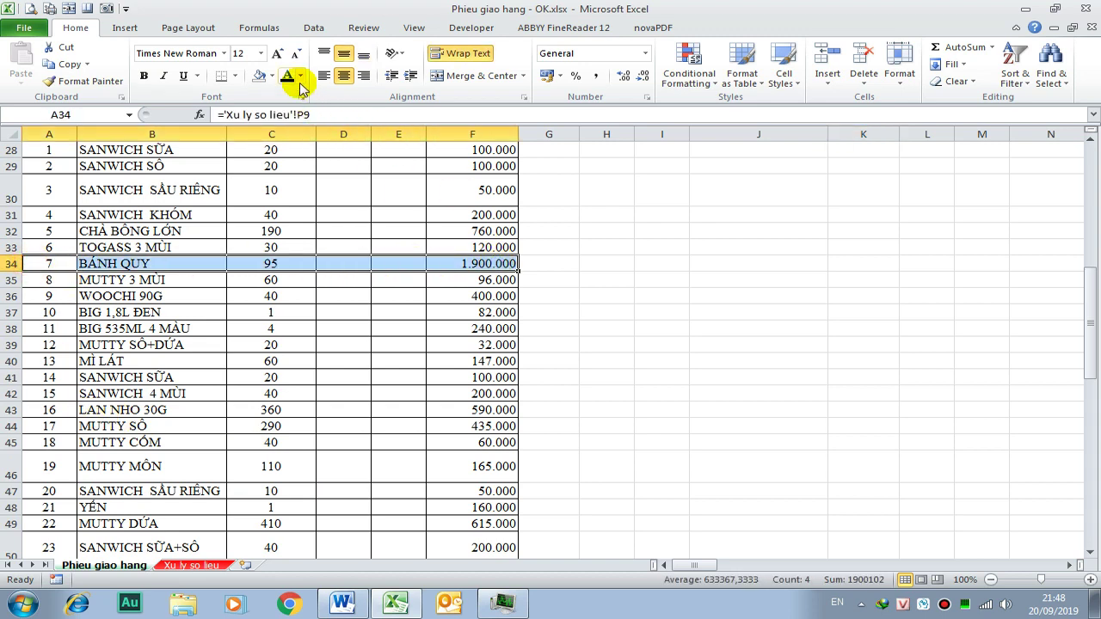
click(272, 76)
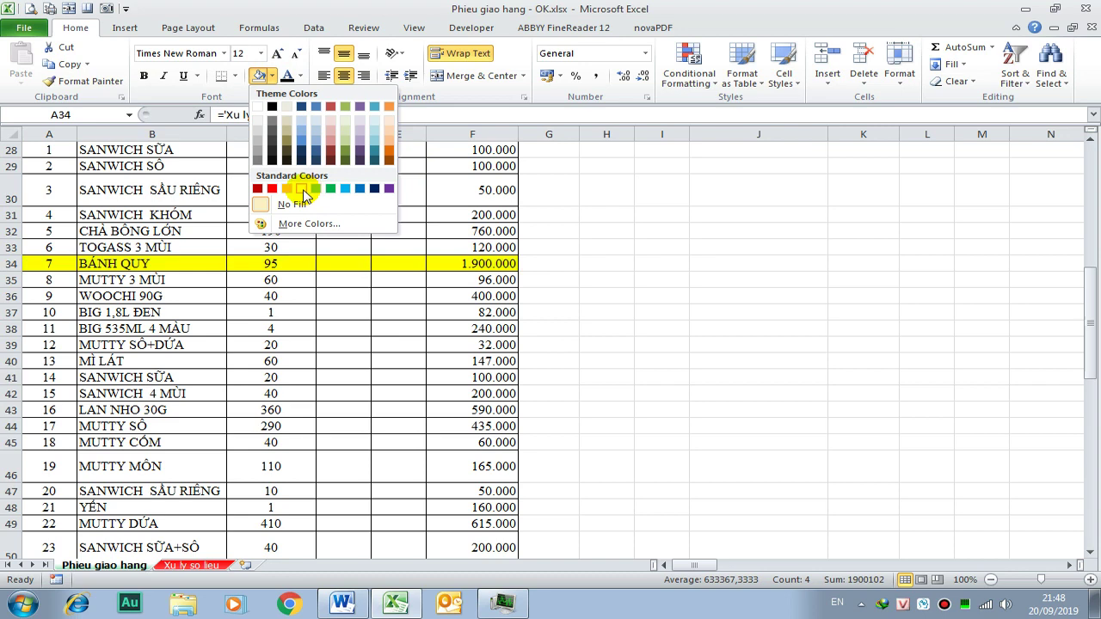
click(316, 189)
click(613, 360)
scroll(660, 354, up, 1)
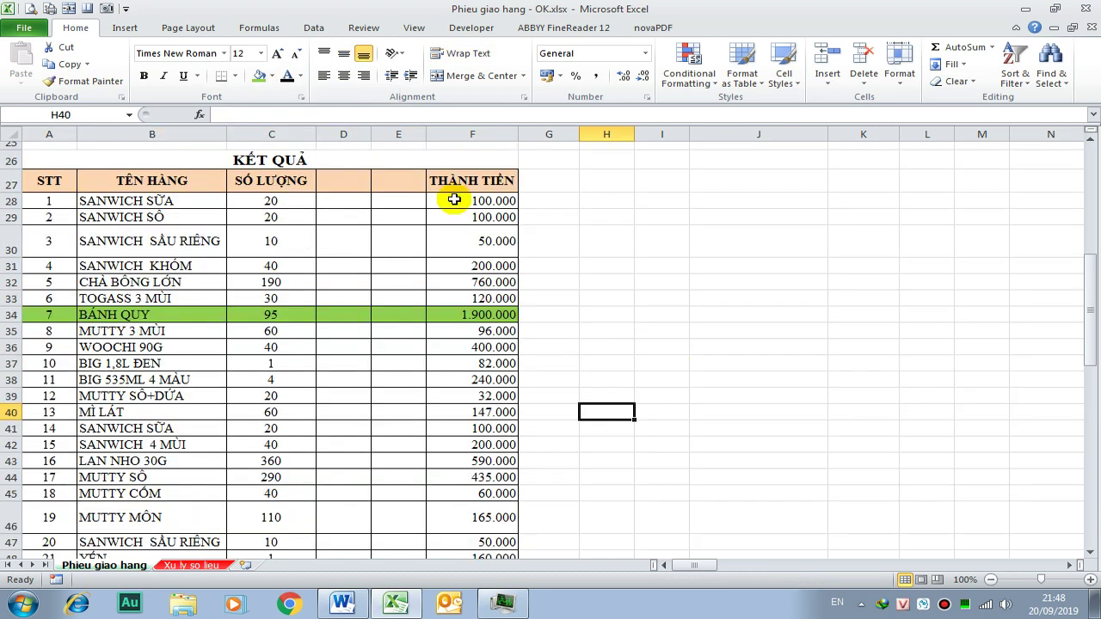
drag(49, 315, 475, 312)
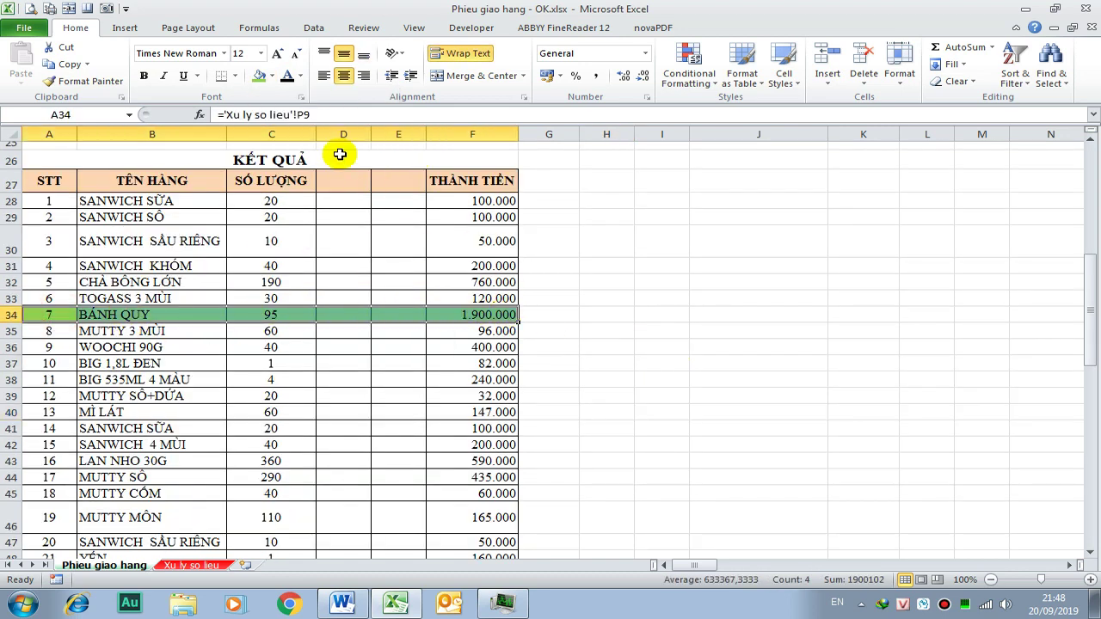
click(272, 75)
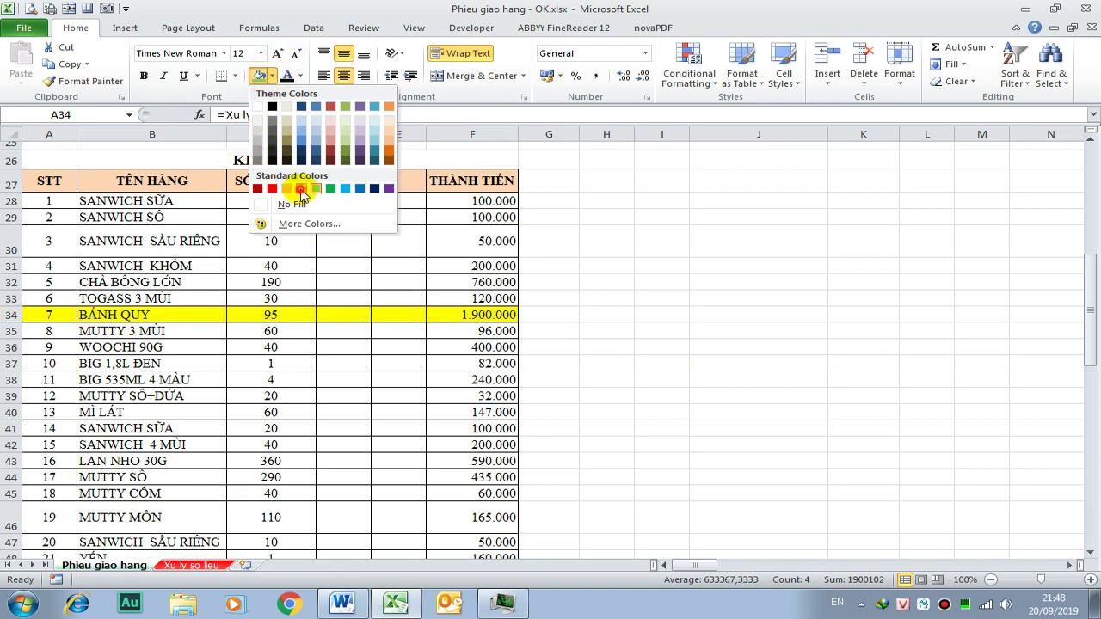
click(301, 189)
click(641, 361)
scroll(642, 360, up, 2)
scroll(642, 360, up, 3)
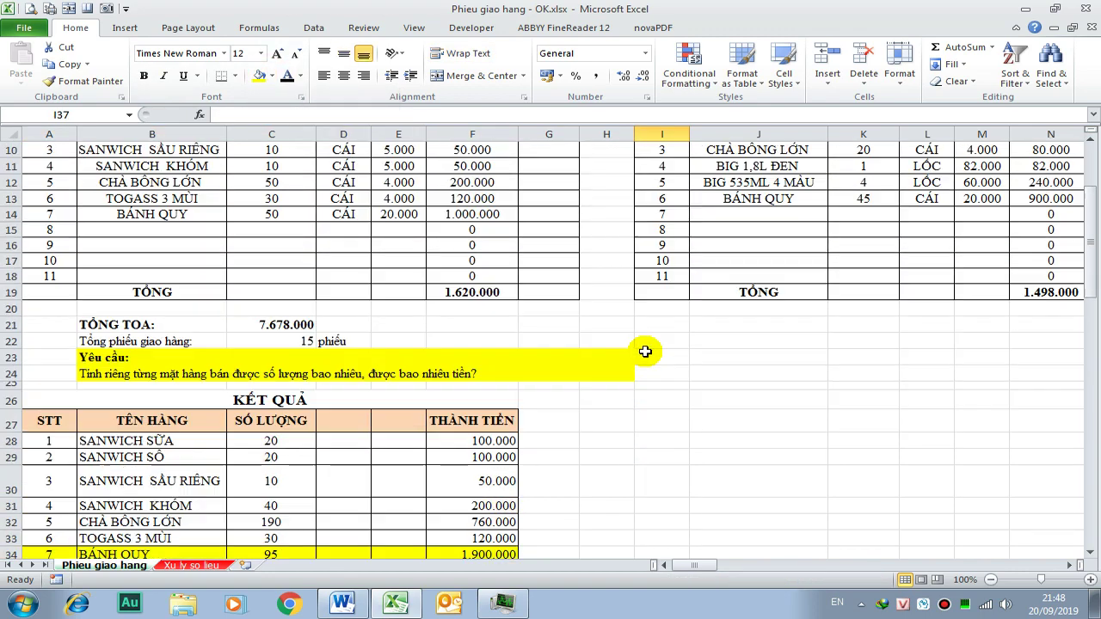
scroll(775, 311, up, 1)
- Copy the BÁNH QUY line from J13:M13 into DJ12 of the SÁT TRƯỜNG NGUYỄN TRÃI slip
click(741, 247)
drag(742, 247, 981, 247)
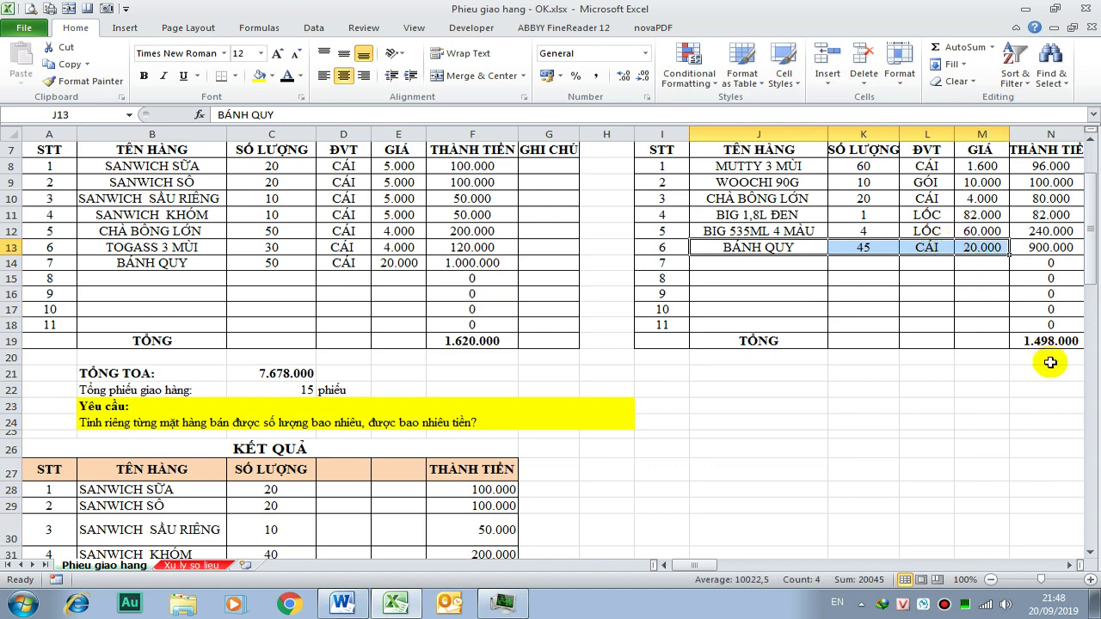
key(ctrl+c)
drag(707, 565, 1024, 555)
scroll(1035, 296, up, 2)
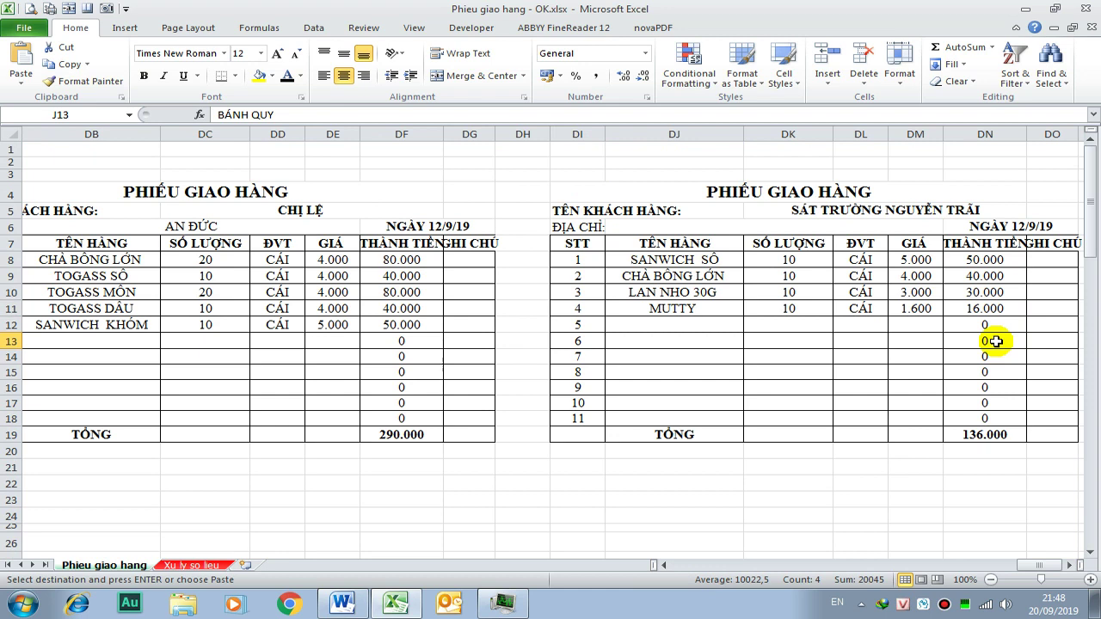
scroll(1073, 555, right, 2)
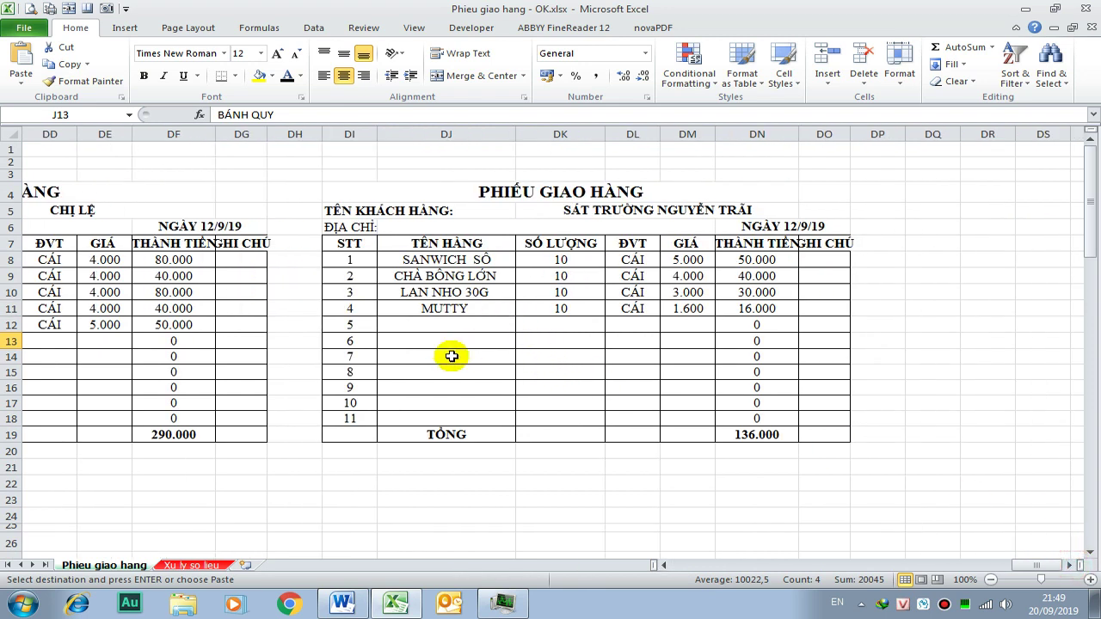
click(401, 324)
key(ctrl+v)
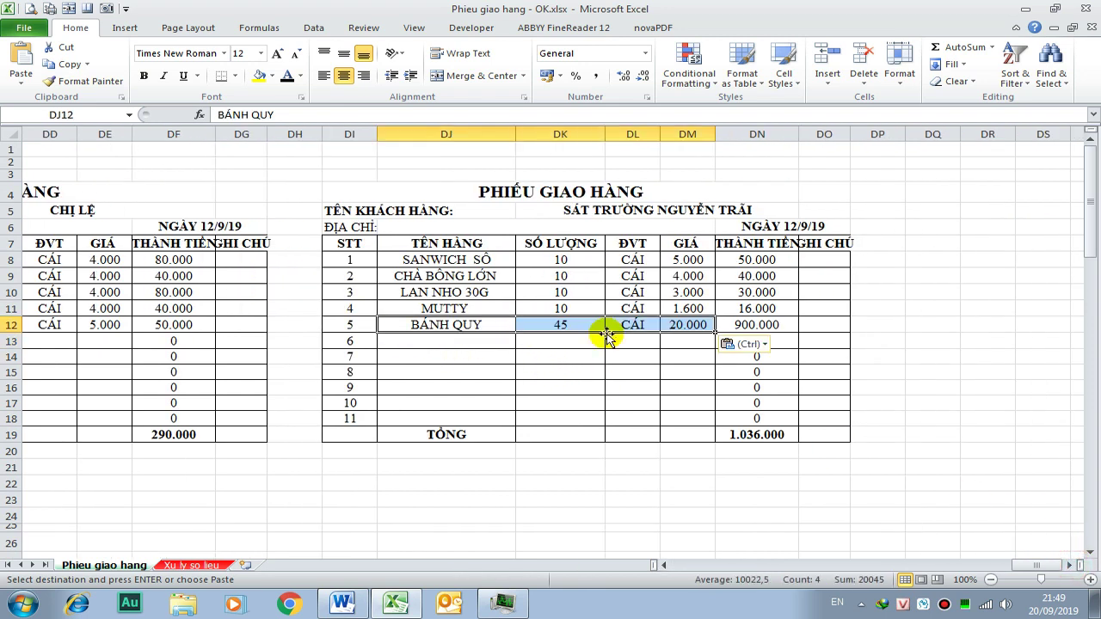
- Change the pasted quantity to 17, bringing the slip total to 476.000
double_click(580, 330)
double_click(568, 324)
text(187)
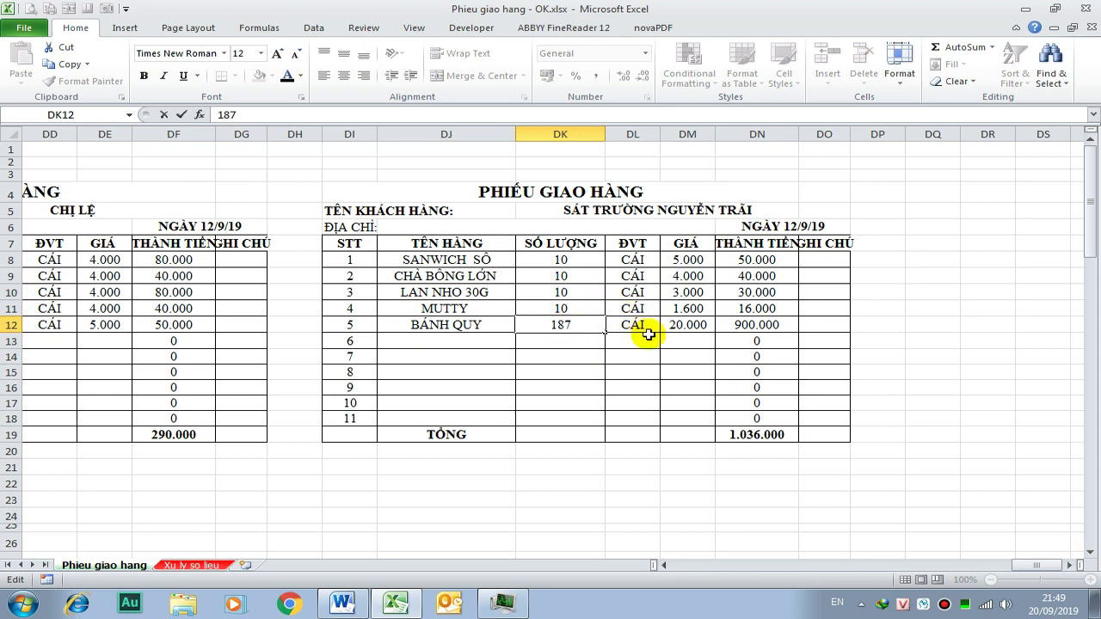
key(BackSpace)
key(BackSpace)
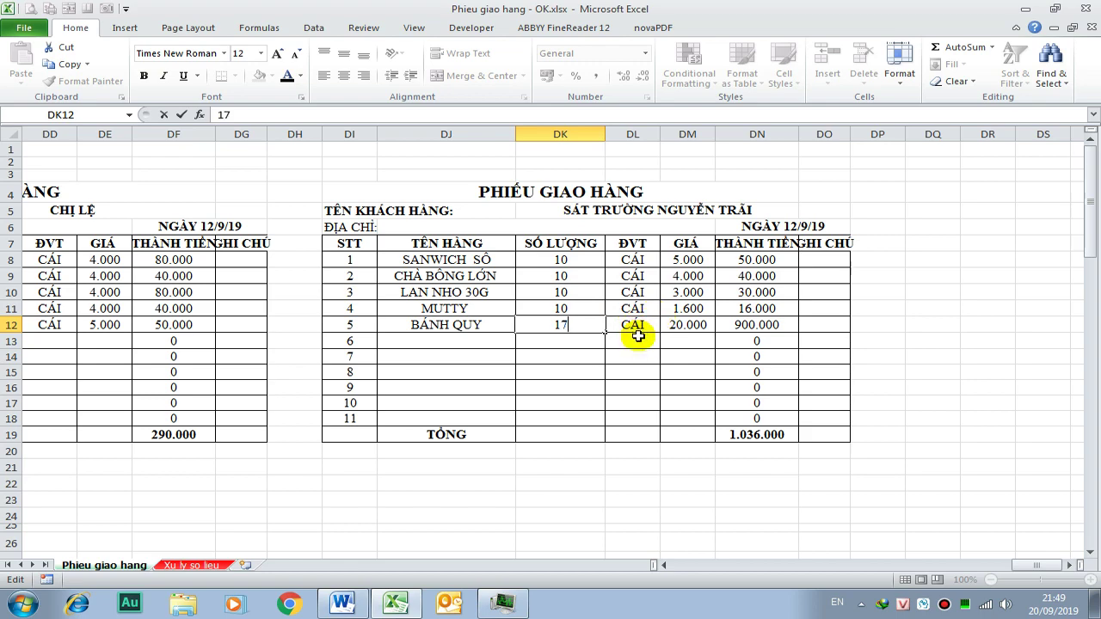
key(Return)
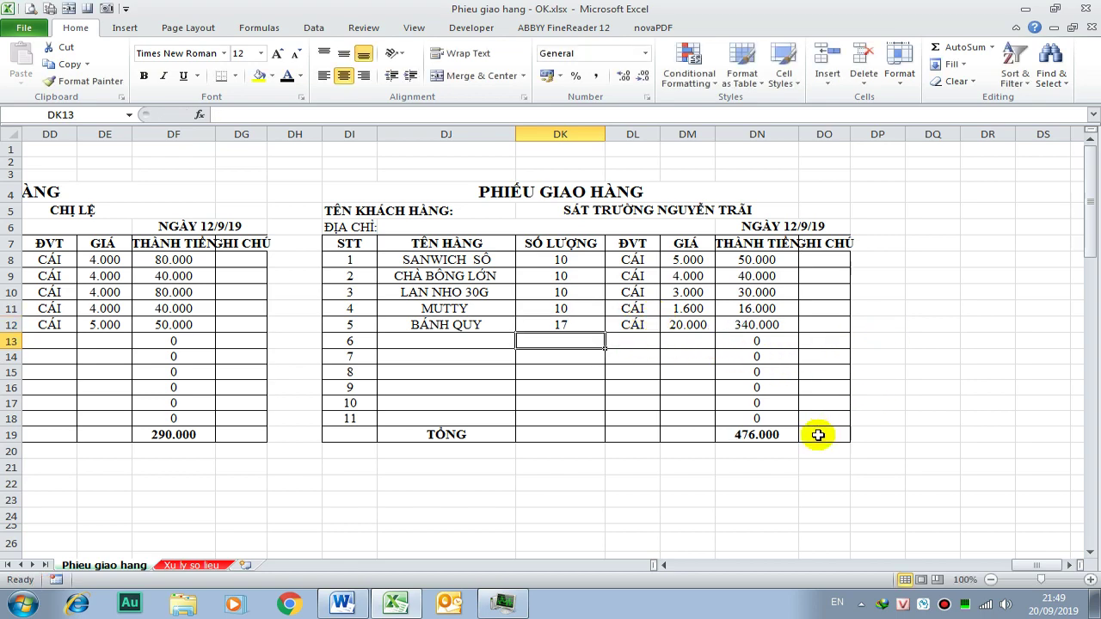
- Enter the slip quantities 50, 45 and 17 in G34:I34 beside the BÁNH QUY row
drag(1040, 569, 688, 565)
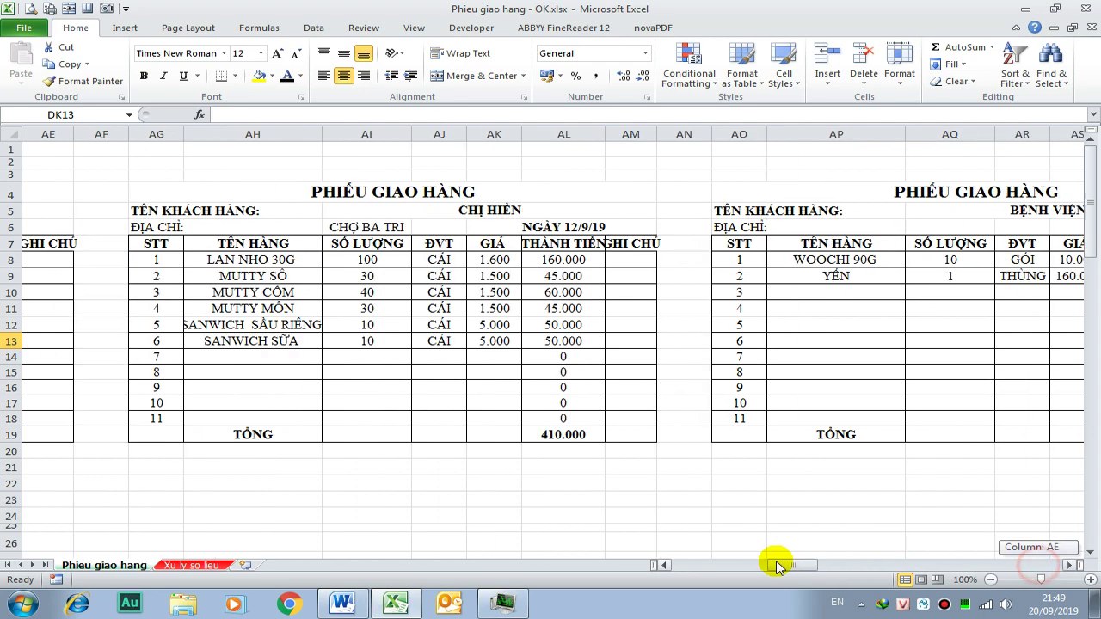
scroll(98, 437, down, 2)
scroll(135, 423, down, 3)
scroll(136, 423, down, 1)
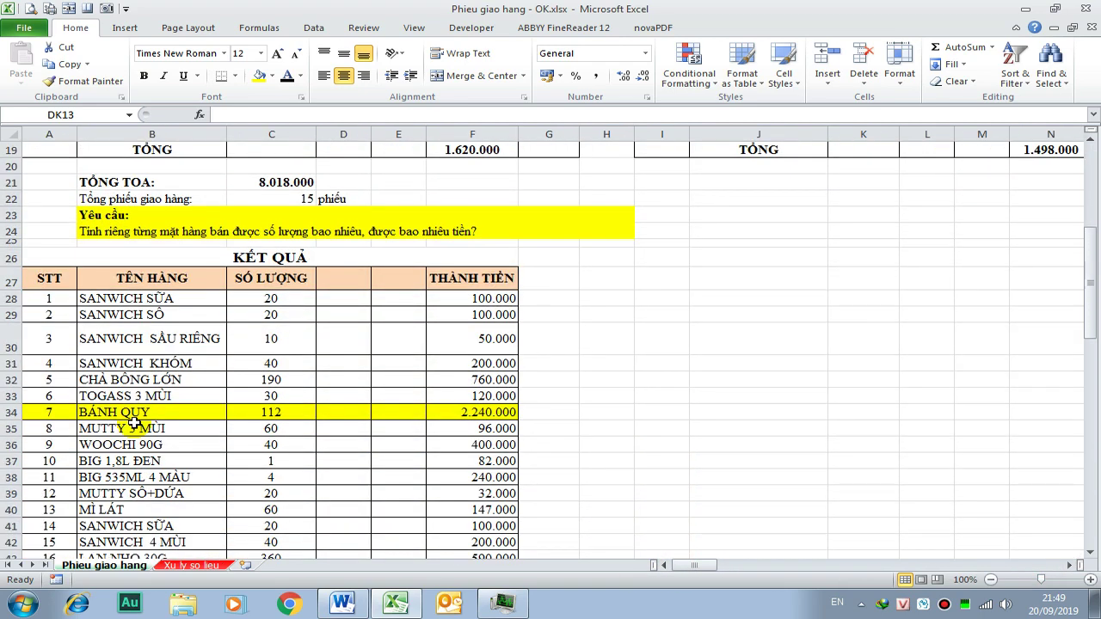
click(578, 410)
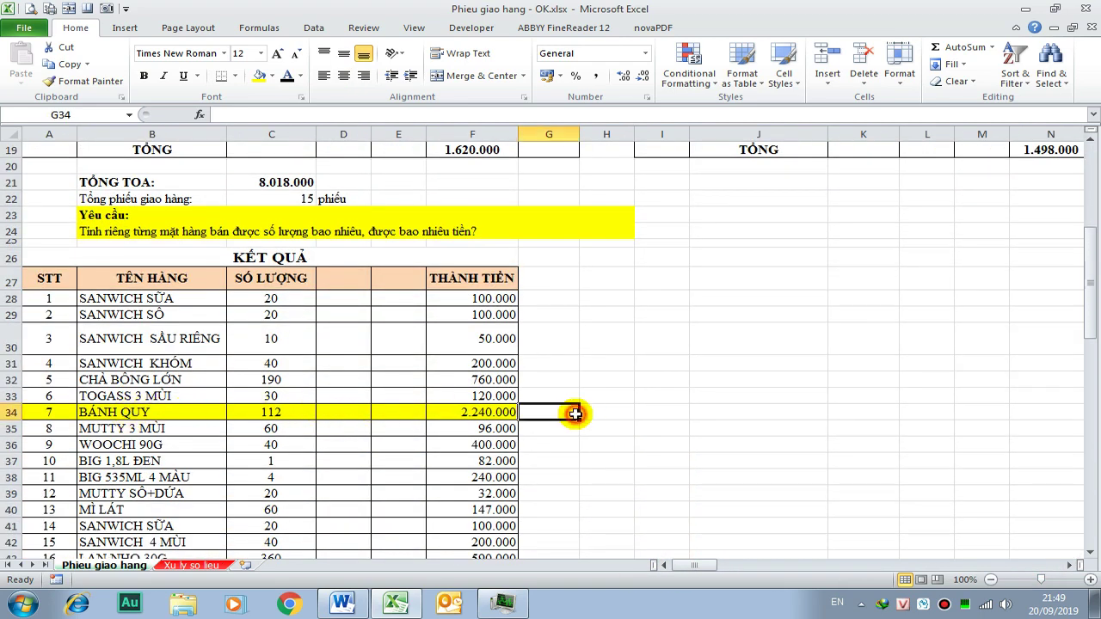
text(50)
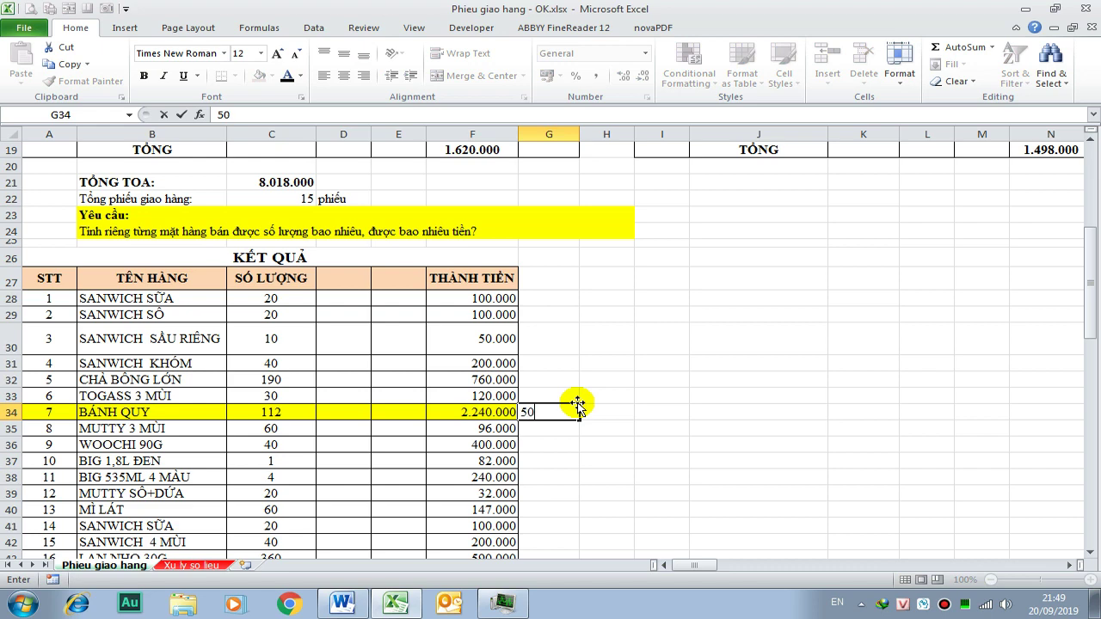
key(Return)
key(Right)
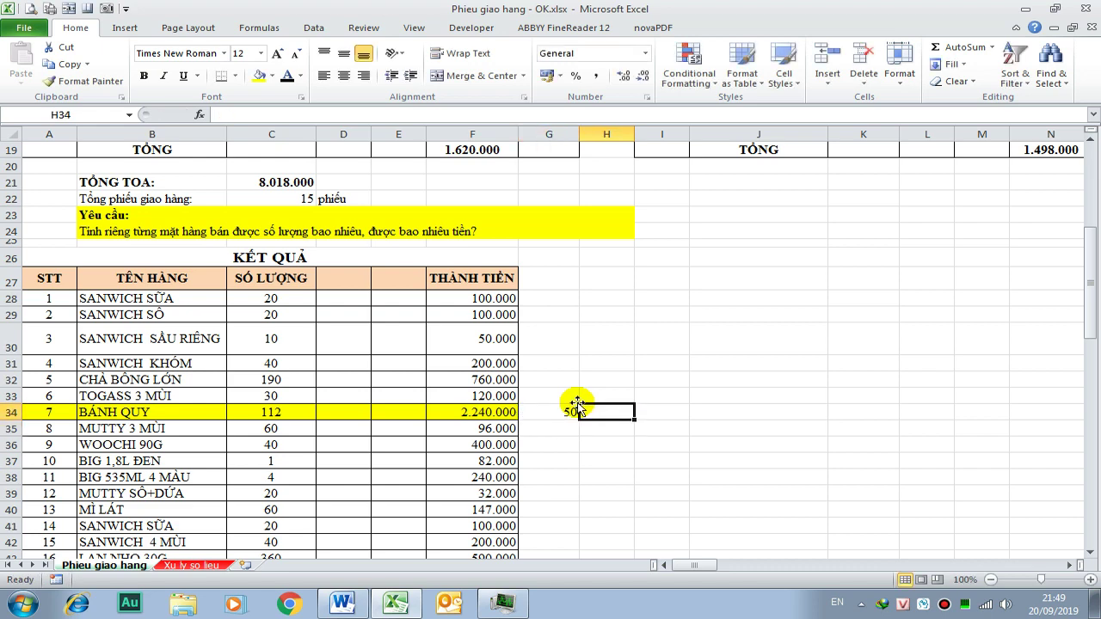
text(45)
key(Right)
text(17)
key(Return)
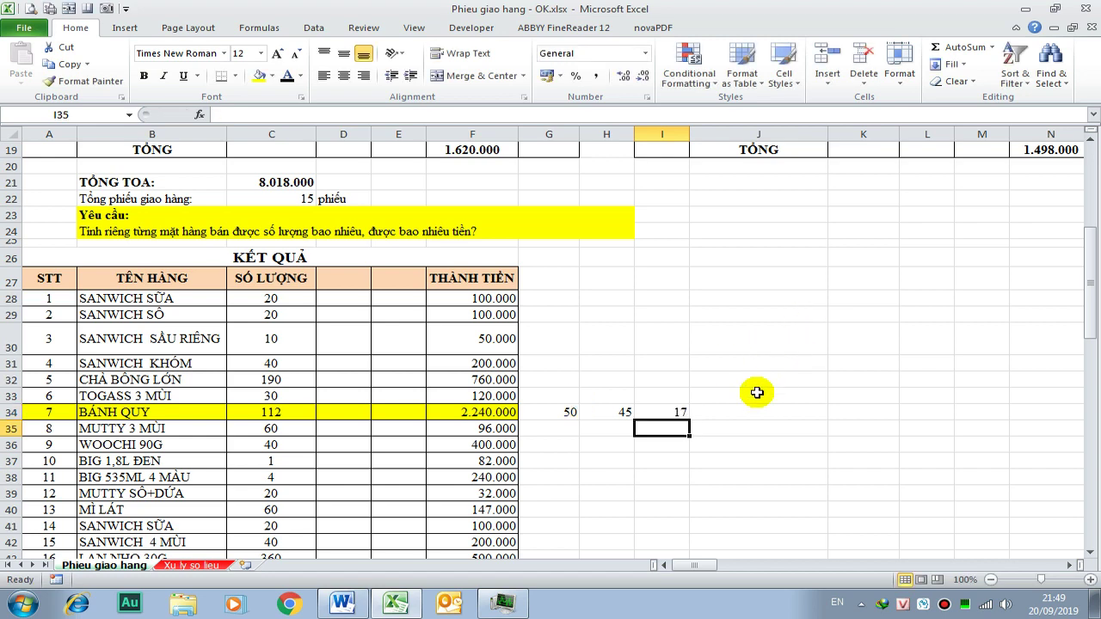
- AutoSum the three quantities in J34, giving 112
click(750, 411)
key(alt+equal)
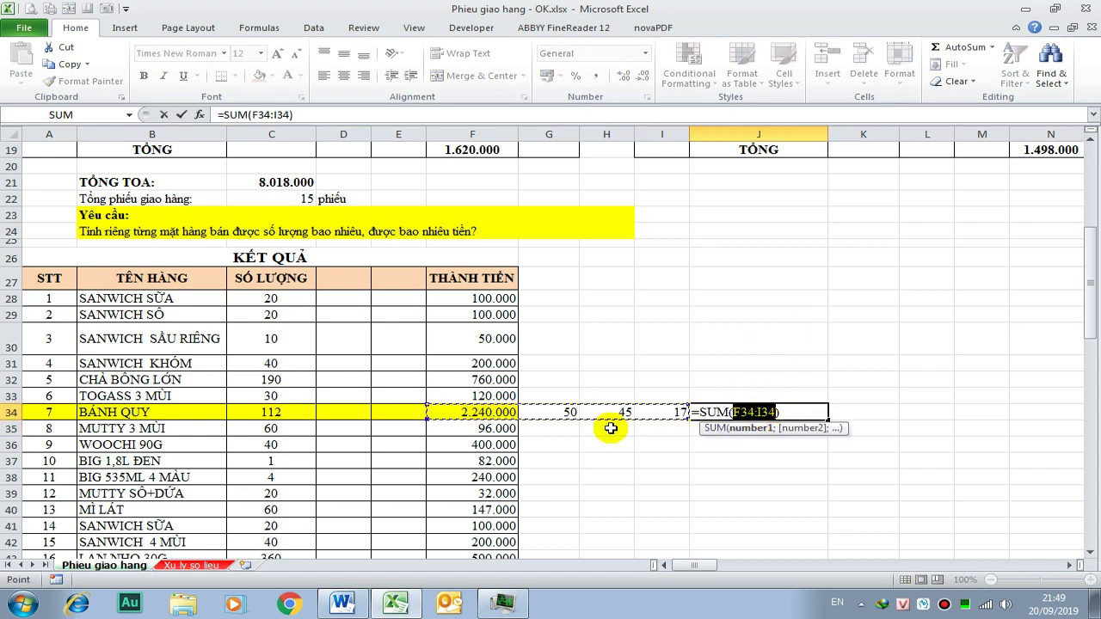
drag(568, 413, 669, 413)
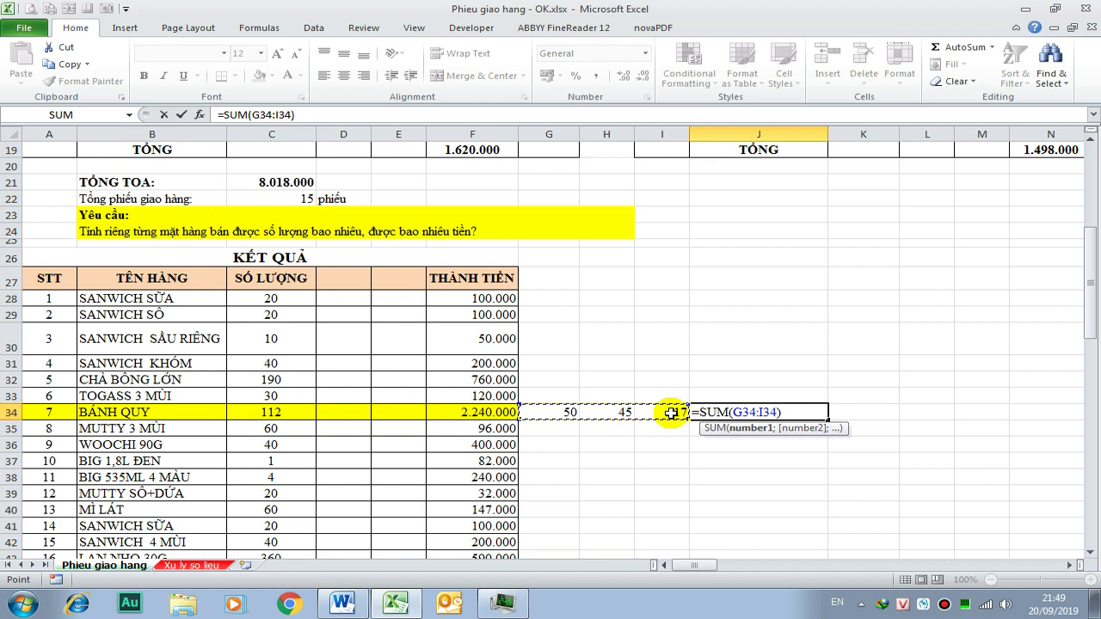
key(Return)
click(750, 413)
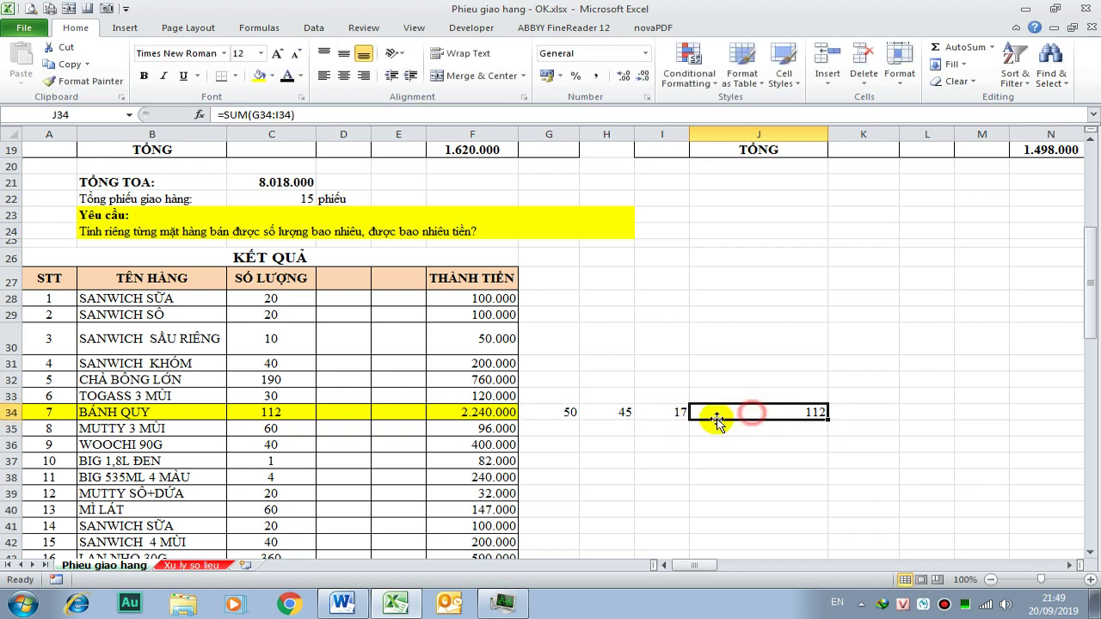
- Check 112 × 20000 = 2.240.000 with =J34*K34, then delete the scratch figures in G34:K35
click(855, 414)
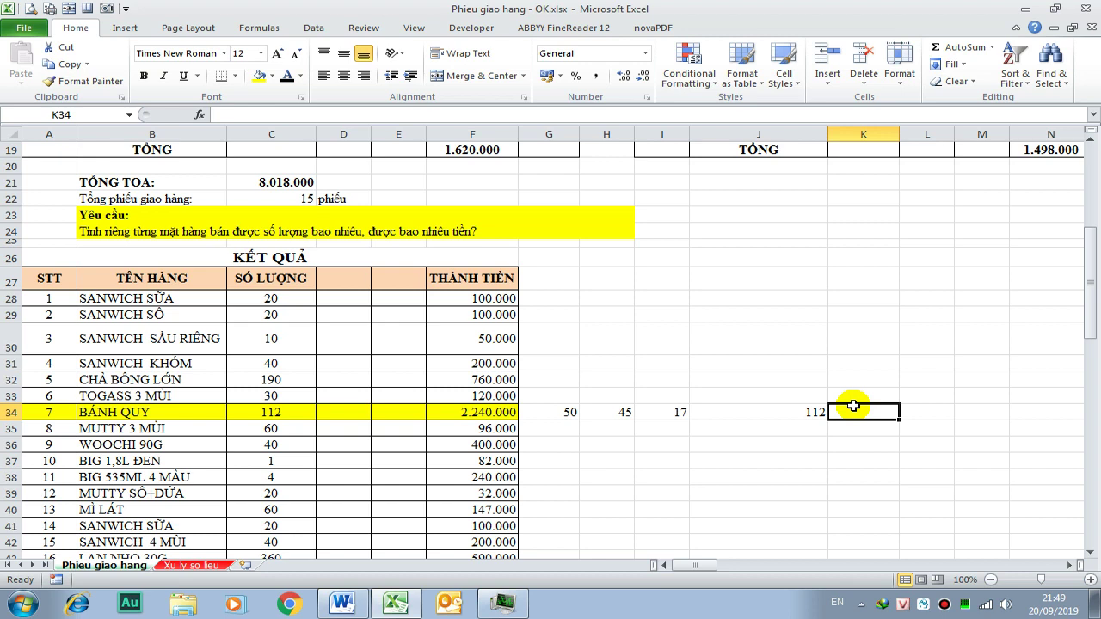
text(20000)
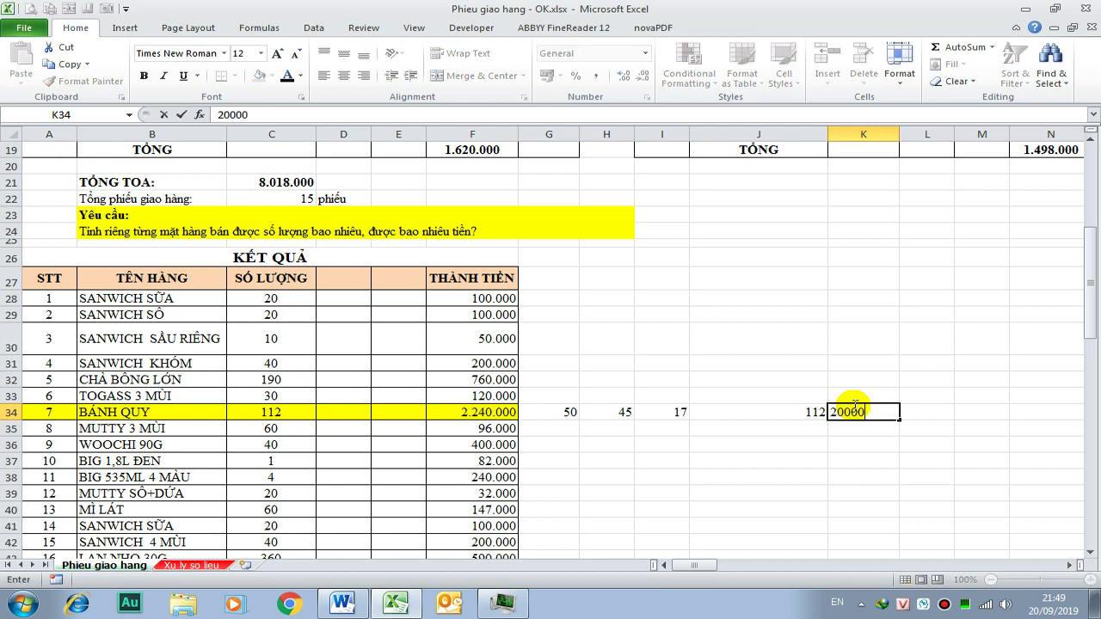
key(Return)
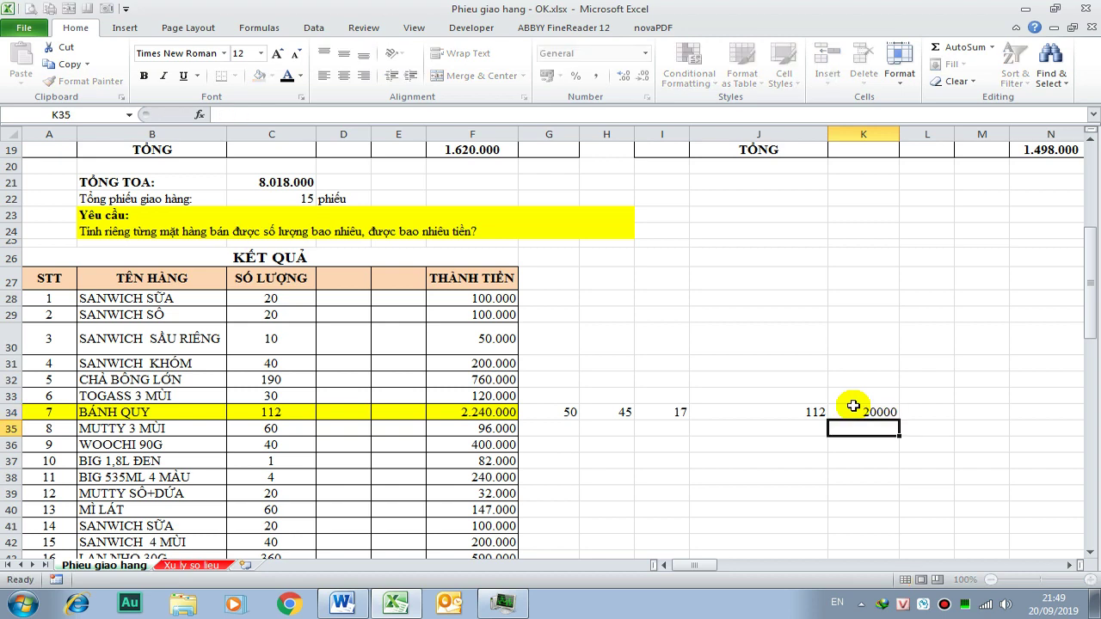
text(=)
click(810, 412)
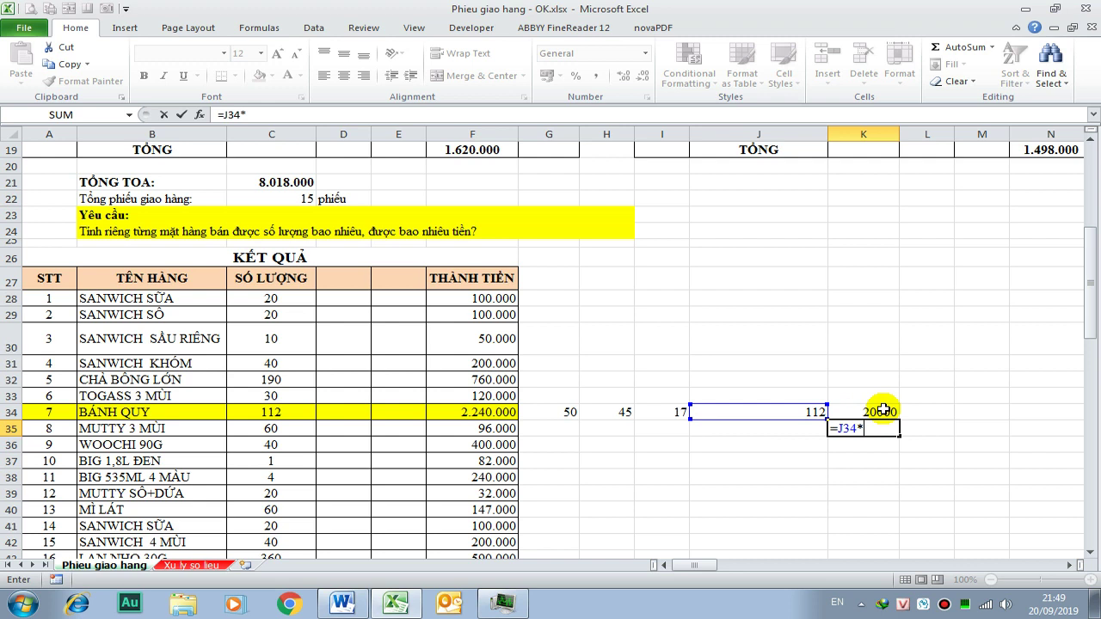
click(883, 413)
key(Return)
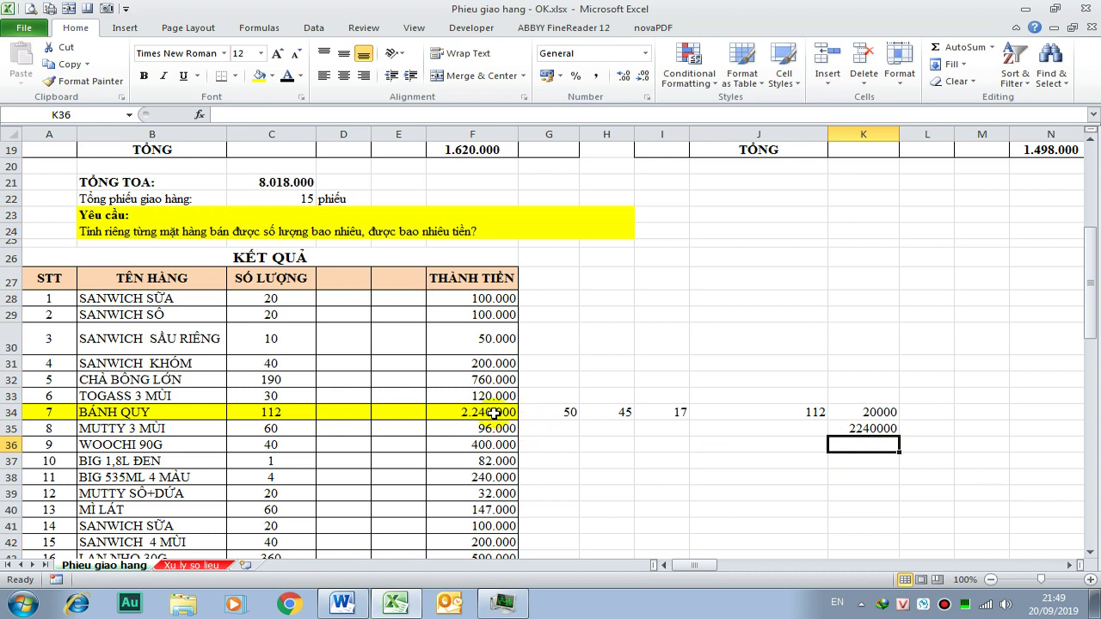
drag(555, 413, 877, 434)
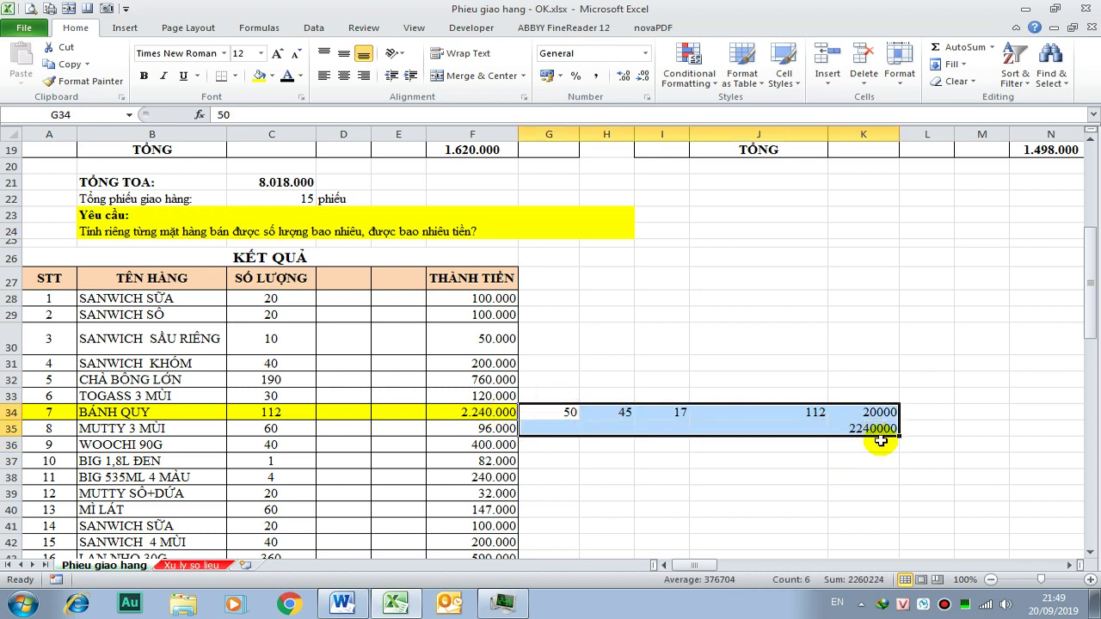
key(Delete)
click(668, 363)
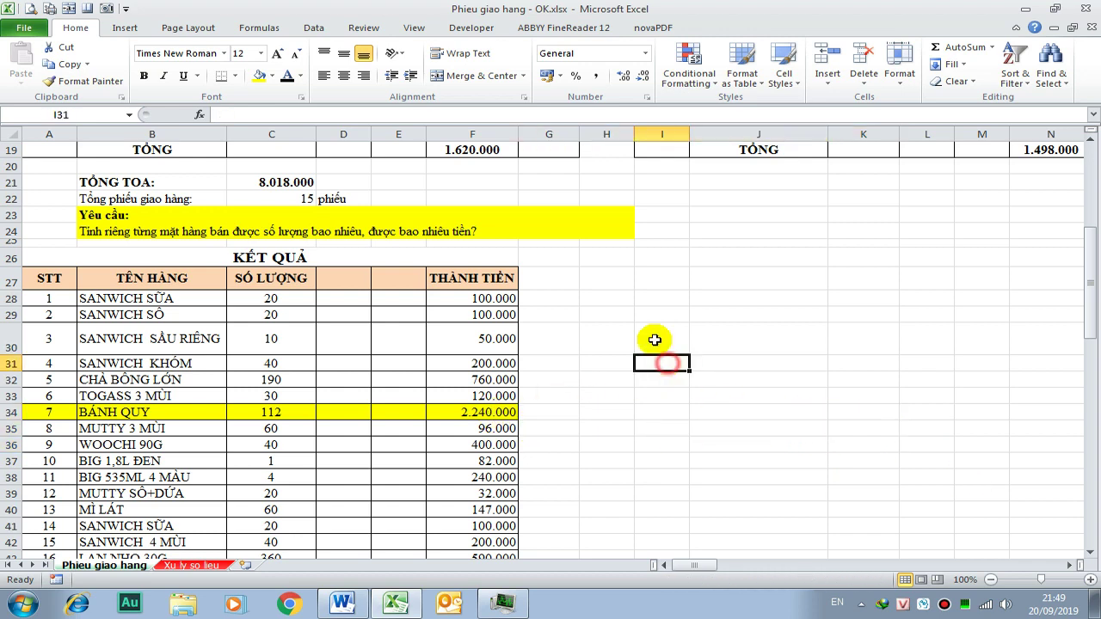
- Select and release the KẾT QUẢ table, scroll to the top, then bring up Huong dan.docx in Word
mouse_move(99, 256)
mouse_down()
mouse_move(621, 412)
mouse_move(551, 565)
mouse_up()
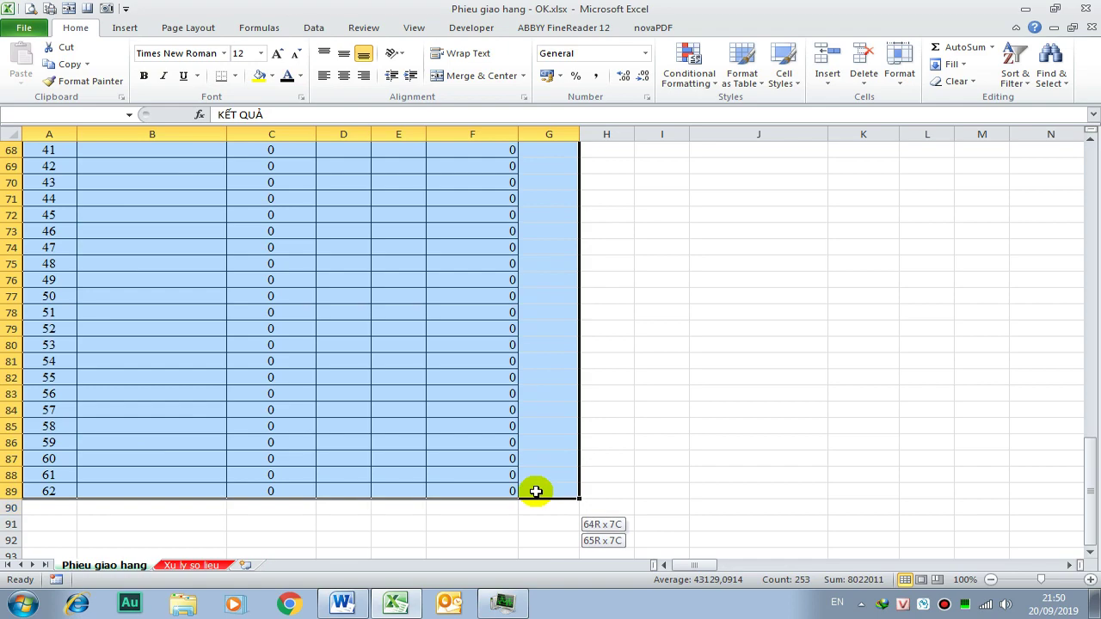
drag(551, 565, 534, 489)
scroll(706, 438, up, 8)
scroll(706, 438, up, 6)
scroll(706, 439, up, 5)
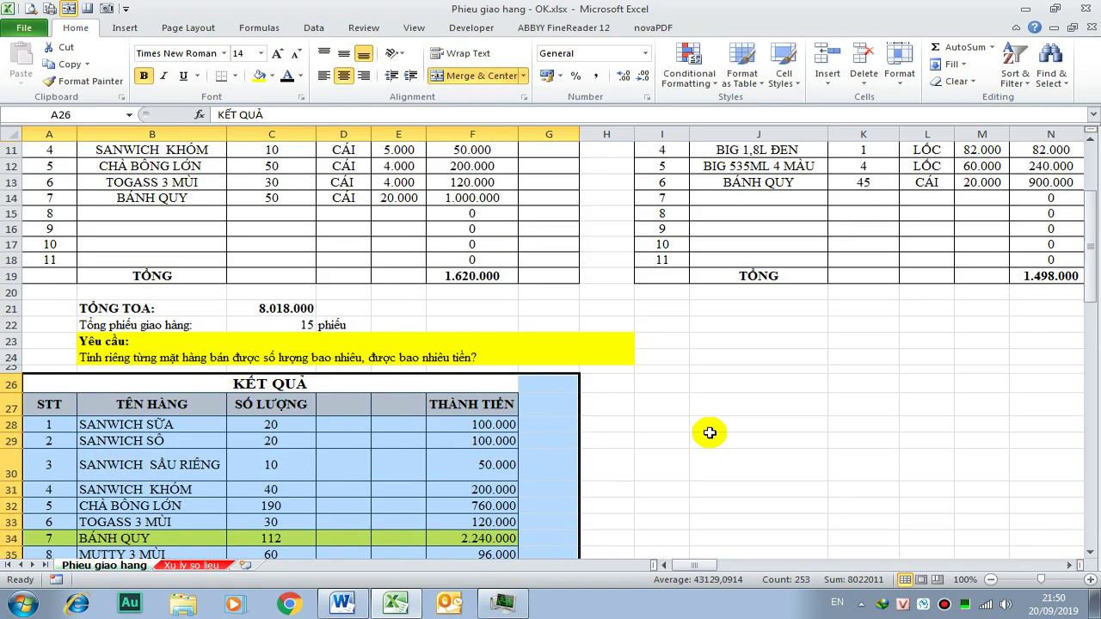
click(705, 439)
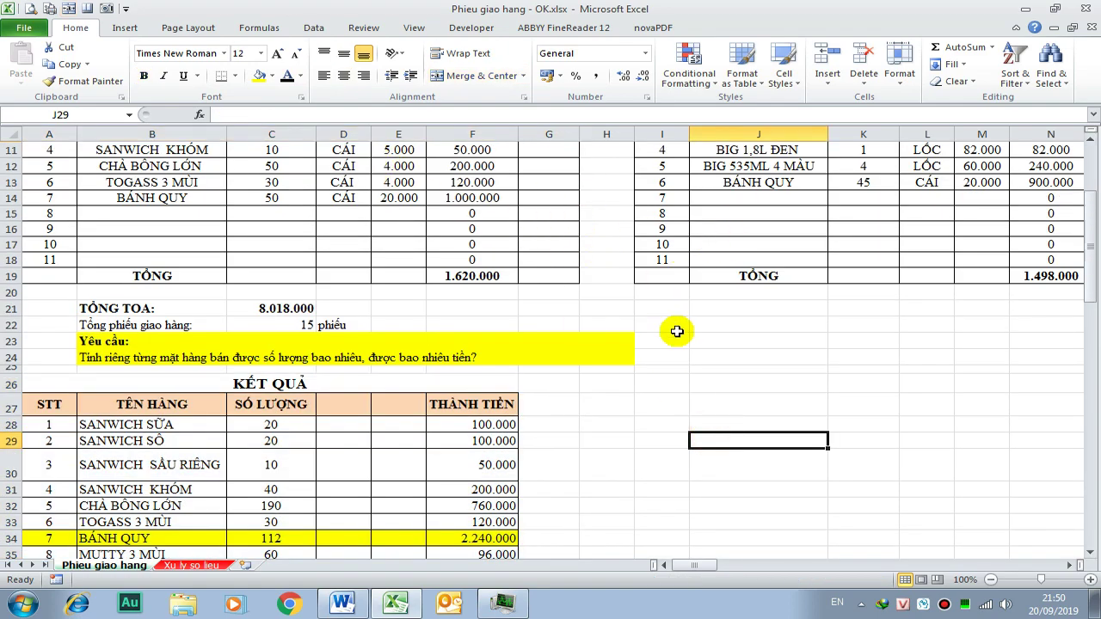
scroll(621, 407, down, 2)
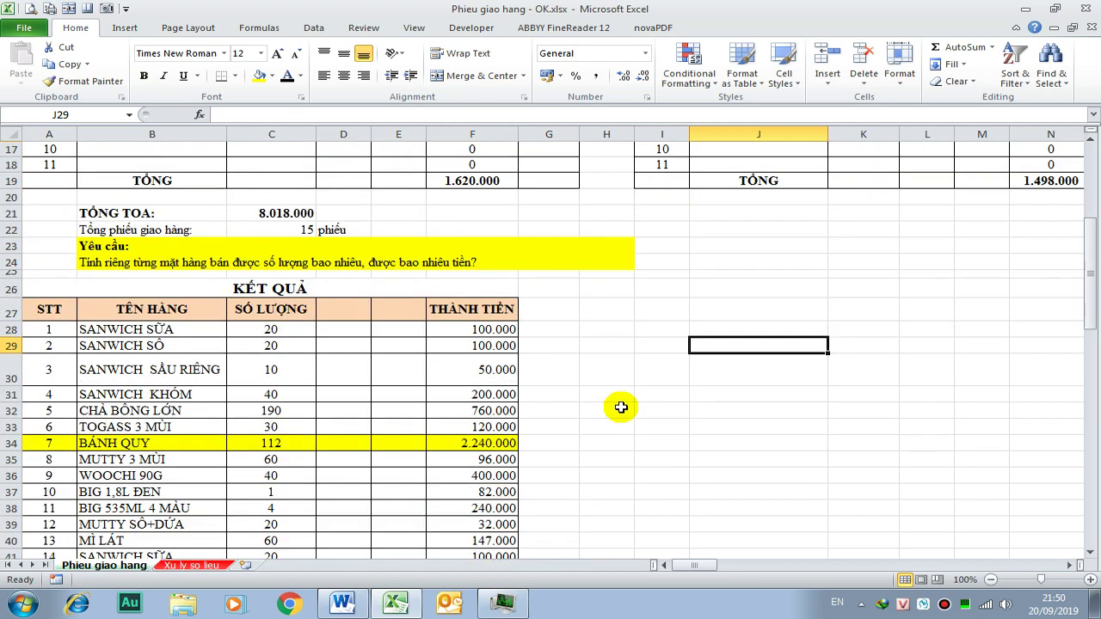
scroll(621, 407, up, 5)
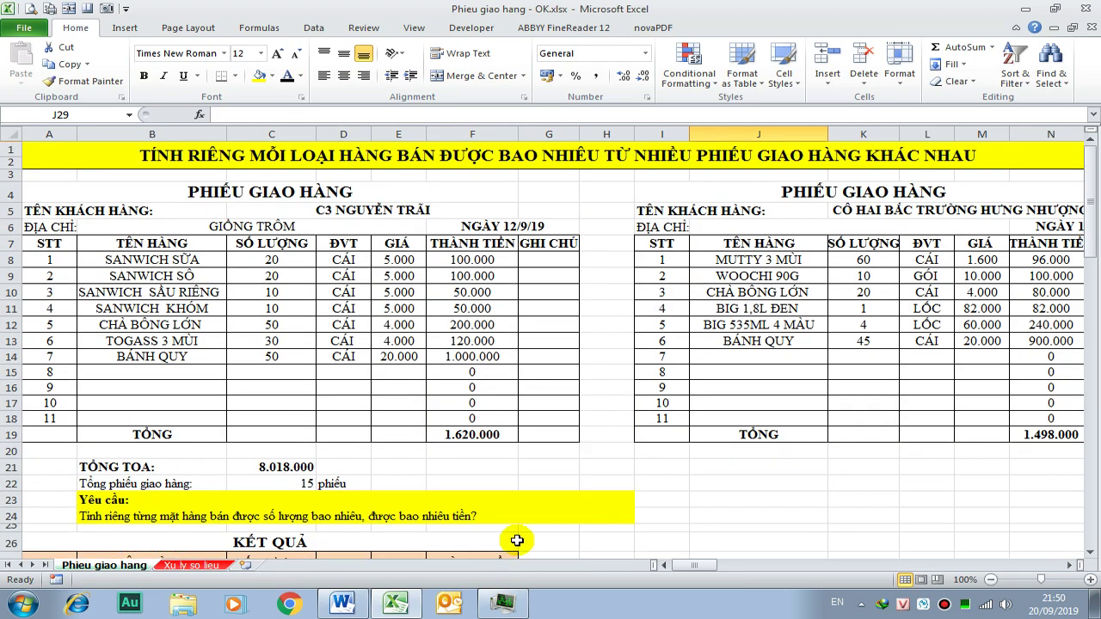
click(345, 604)
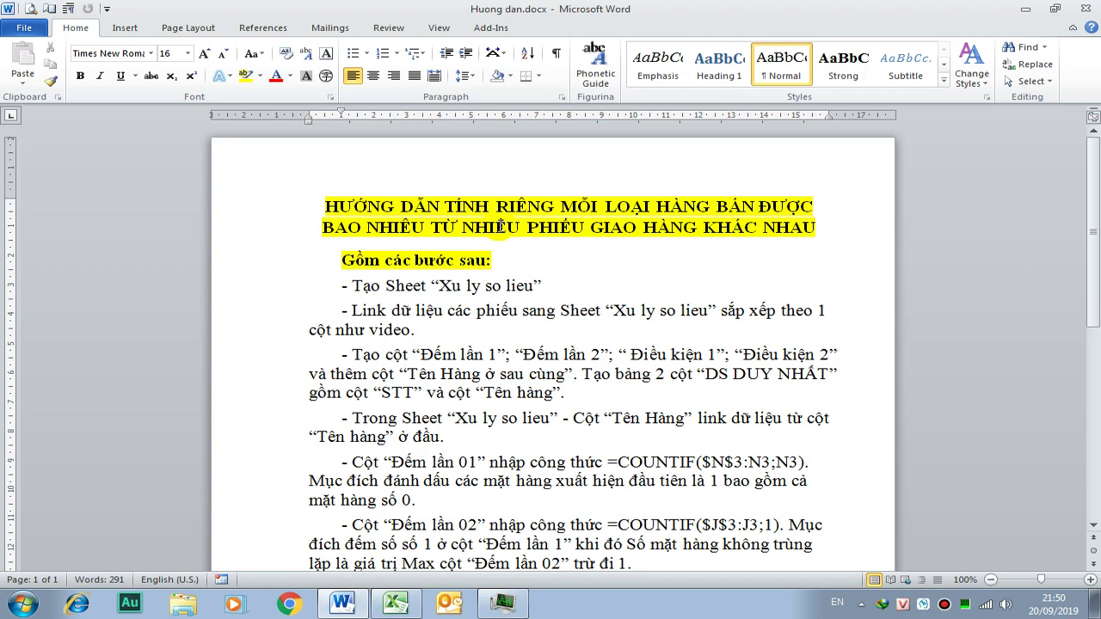
click(404, 605)
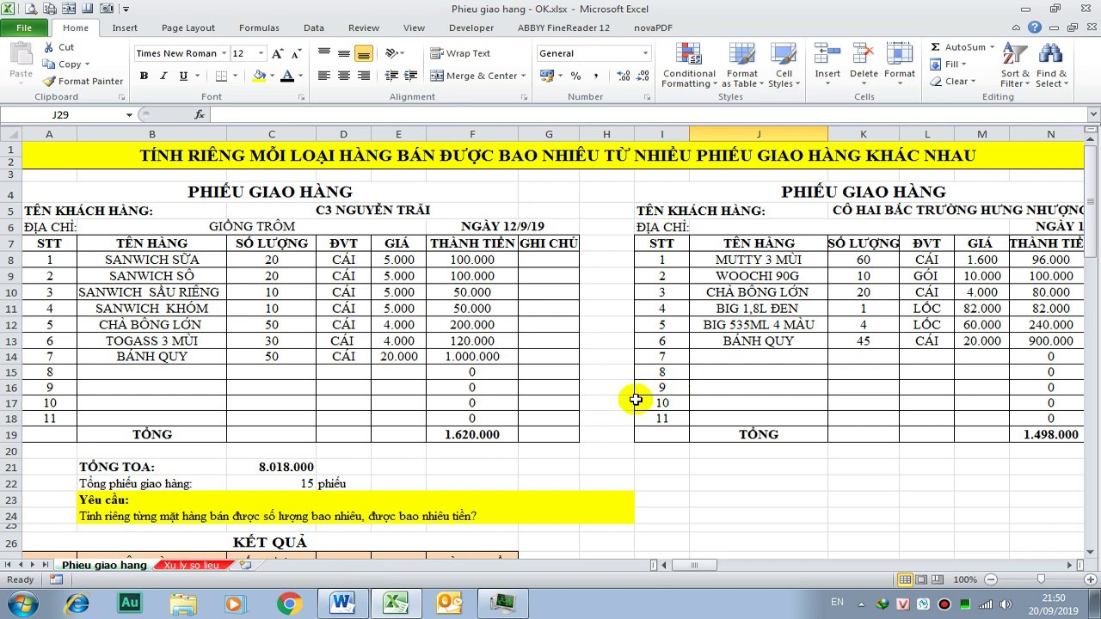
click(345, 604)
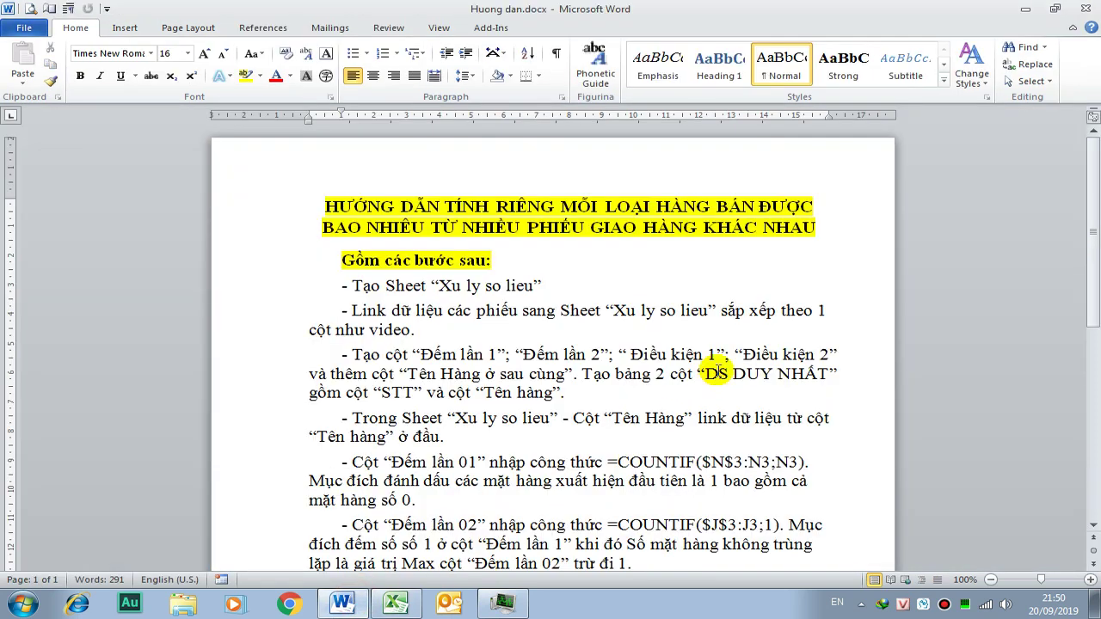
drag(553, 281, 440, 288)
click(314, 287)
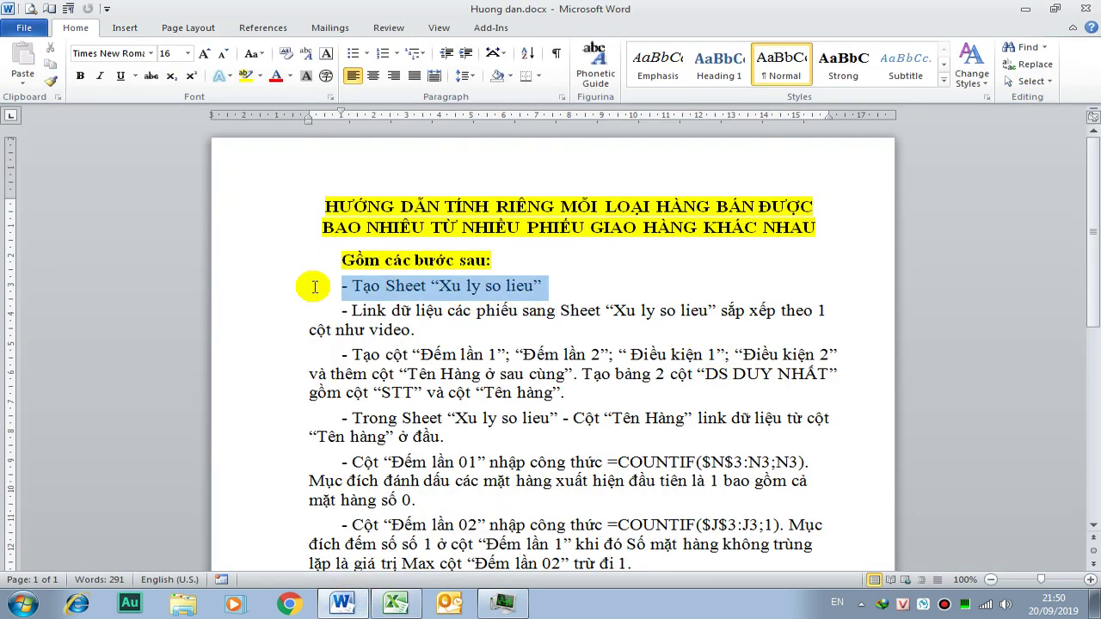
click(614, 266)
right_click(634, 607)
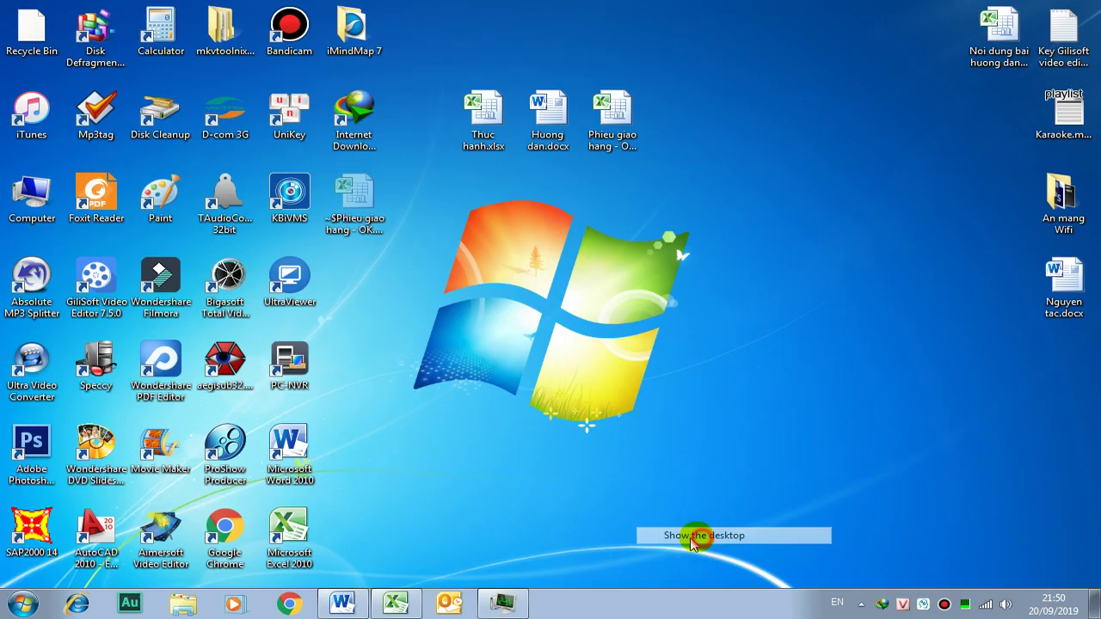
click(706, 535)
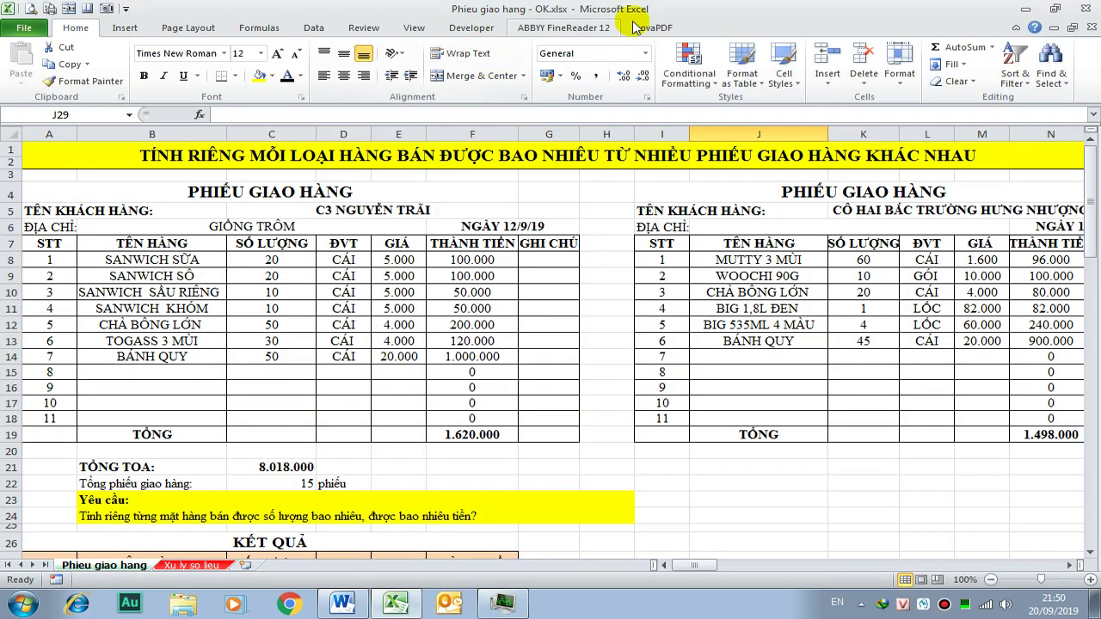
right_click(654, 611)
- Show the desktop and rearrange Phieu giao hang - OK and Thuc hanh.xlsx beside Huong dan.docx
click(719, 544)
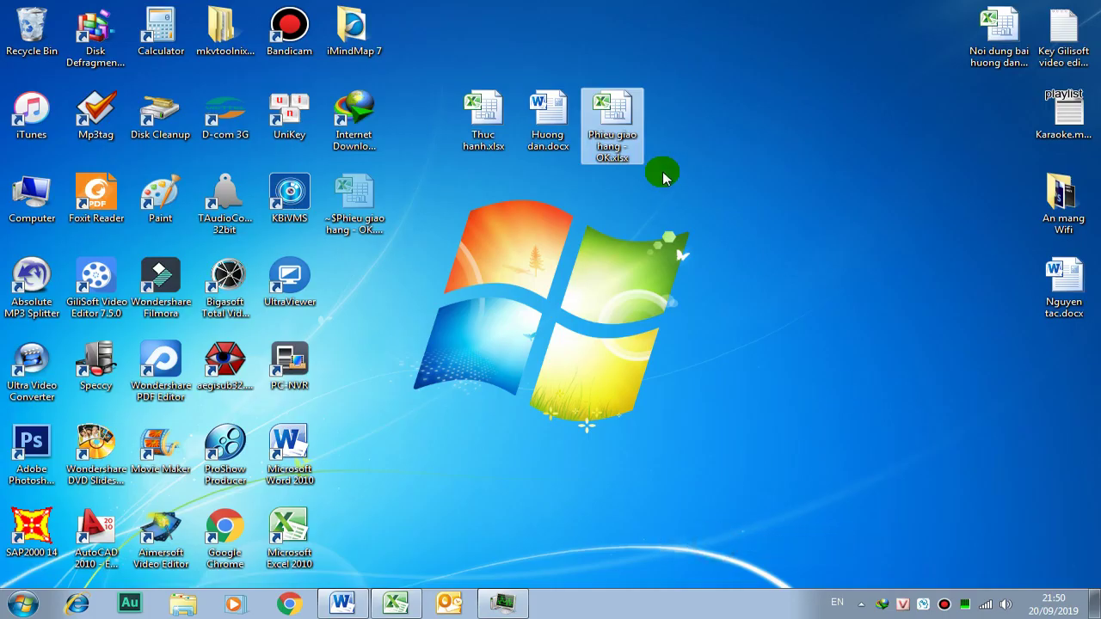
click(486, 117)
drag(615, 139, 809, 139)
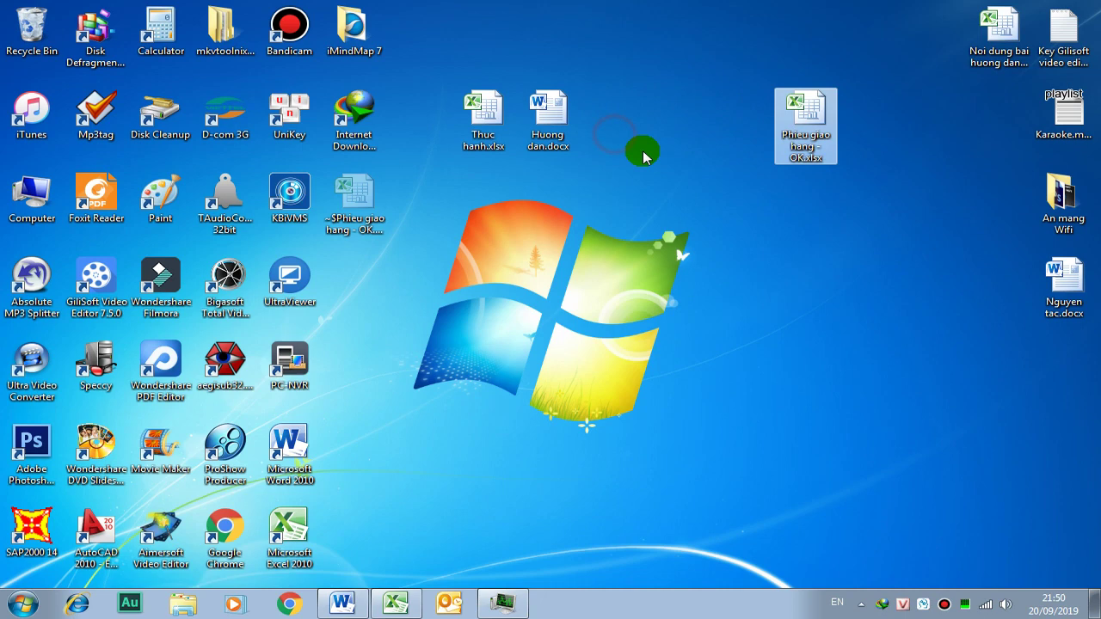
drag(495, 144, 625, 147)
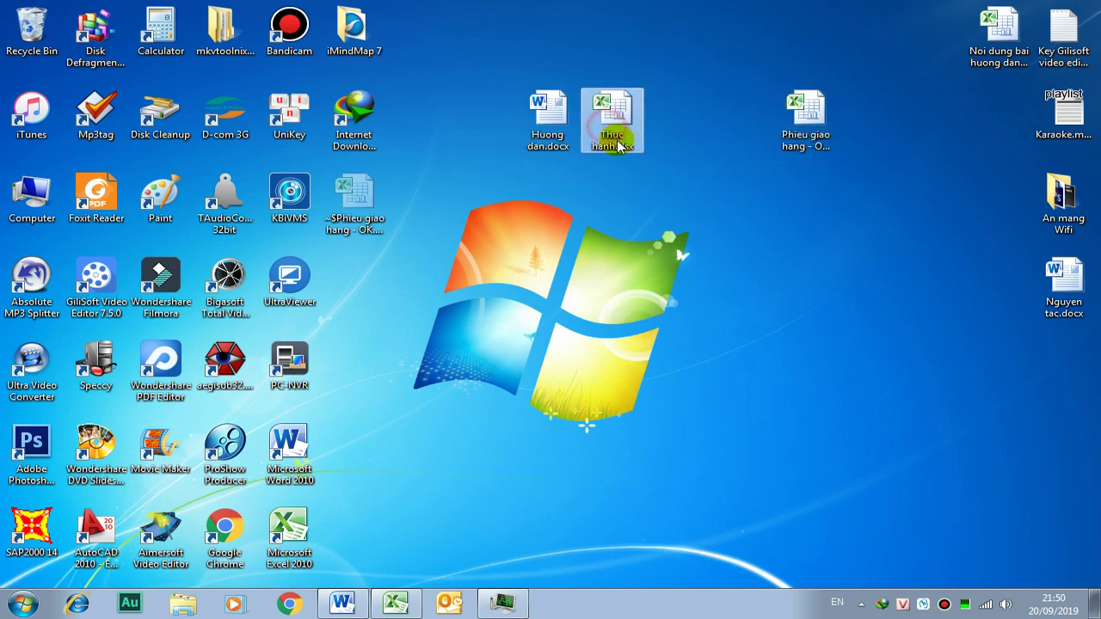
click(695, 191)
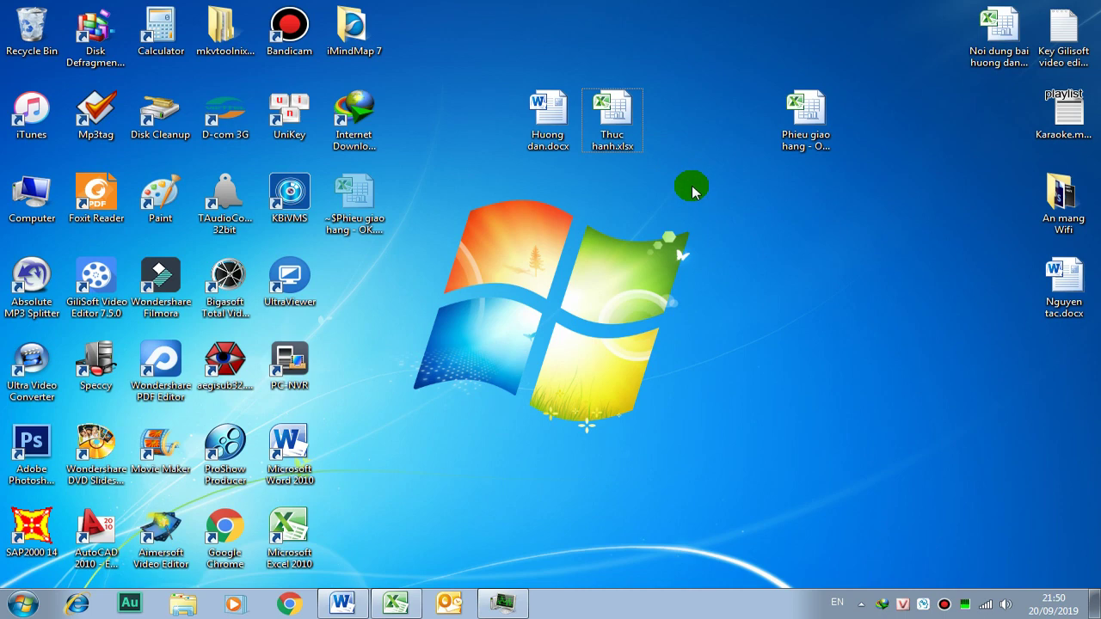
- Paste a copy of Thuc hanh.xlsx in the top row and rename it Thuc hanh.1234.xlsx
right_click(732, 29)
click(772, 96)
drag(738, 73, 810, 82)
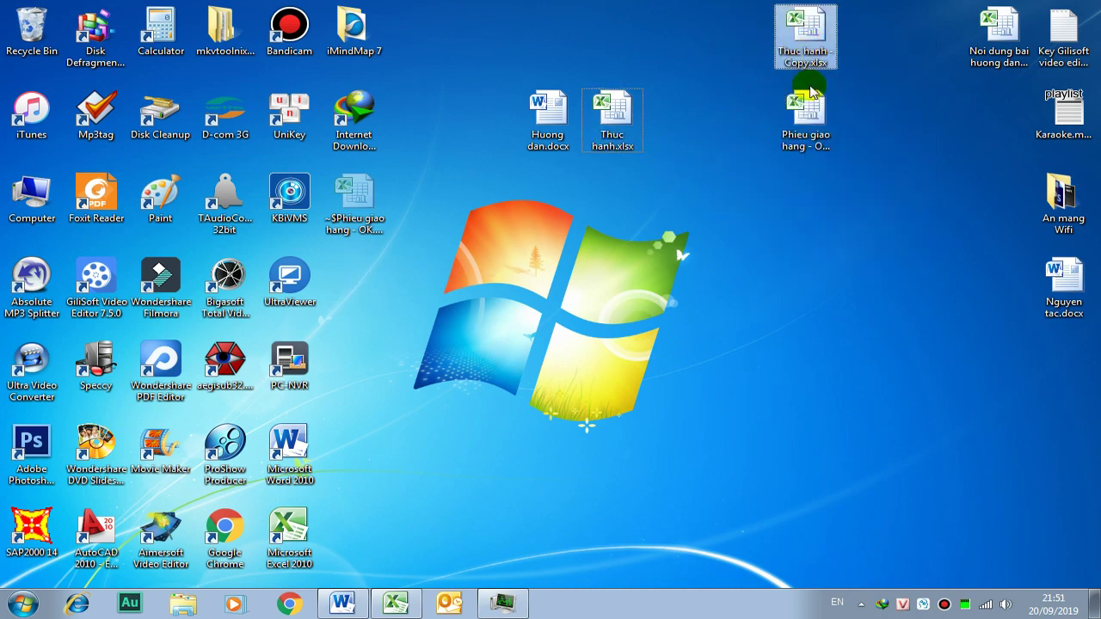
key(F2)
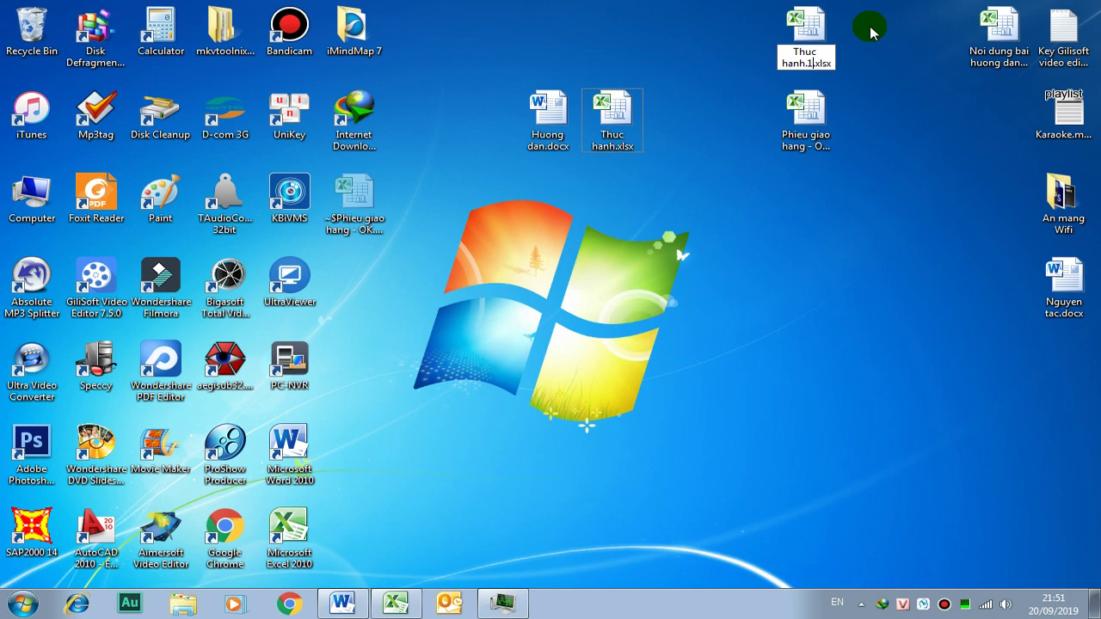
text(234)
key(Return)
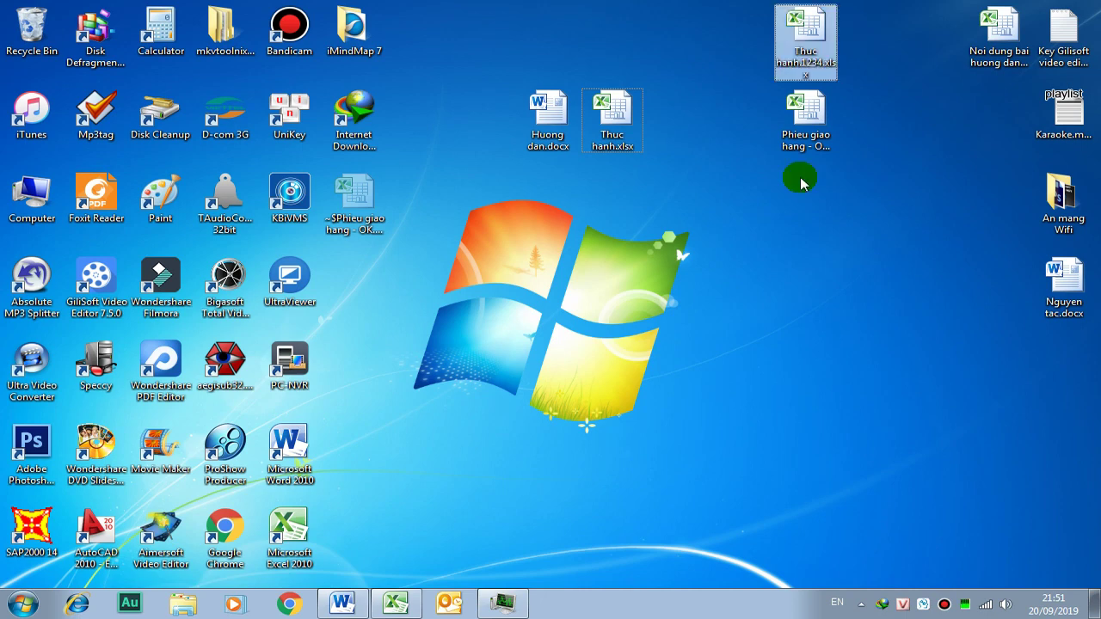
- Move Phieu giao hang - OK beside the renamed copy and open Thuc hanh.xlsx in Excel
click(762, 241)
click(633, 127)
drag(803, 114, 863, 34)
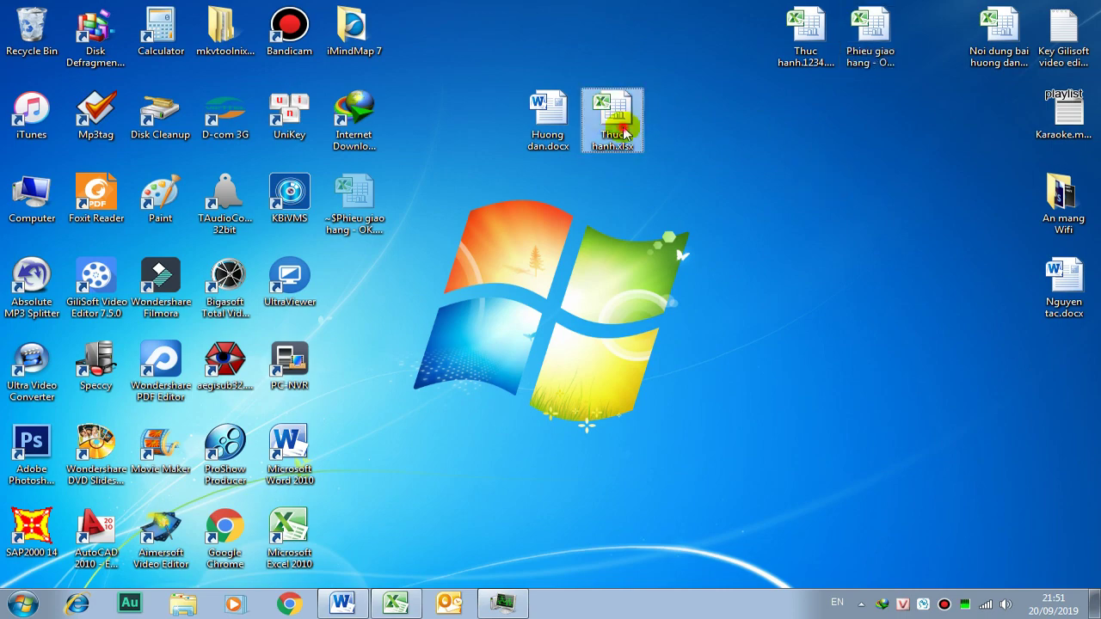
right_click(614, 112)
click(638, 118)
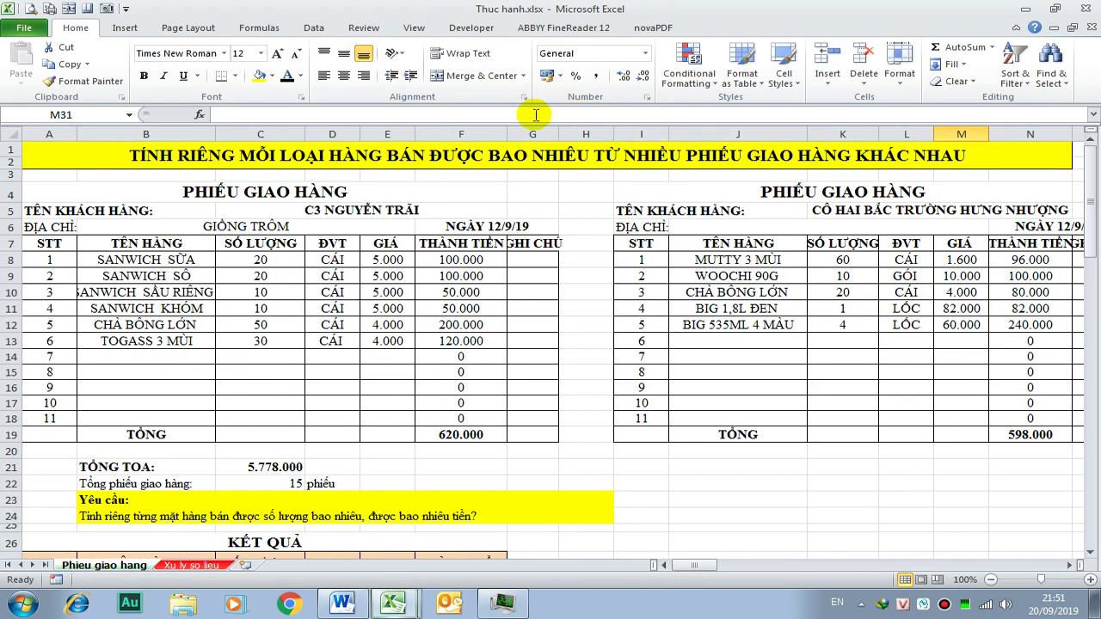
- Review the KẾT QUẢ table further down the sheet
scroll(646, 352, down, 5)
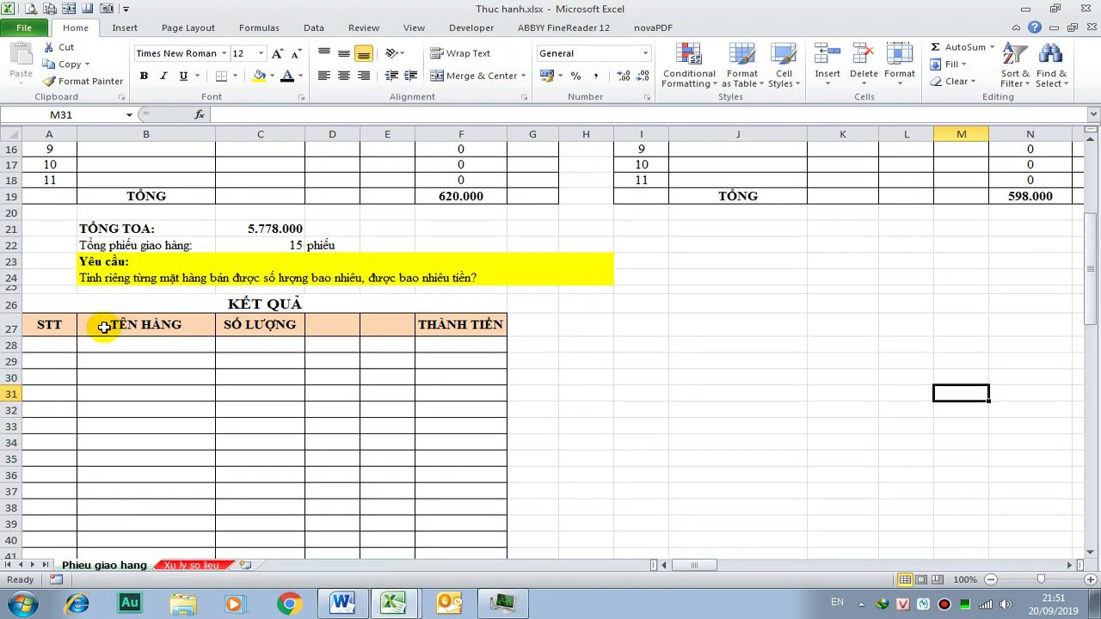
click(78, 357)
drag(49, 344, 468, 486)
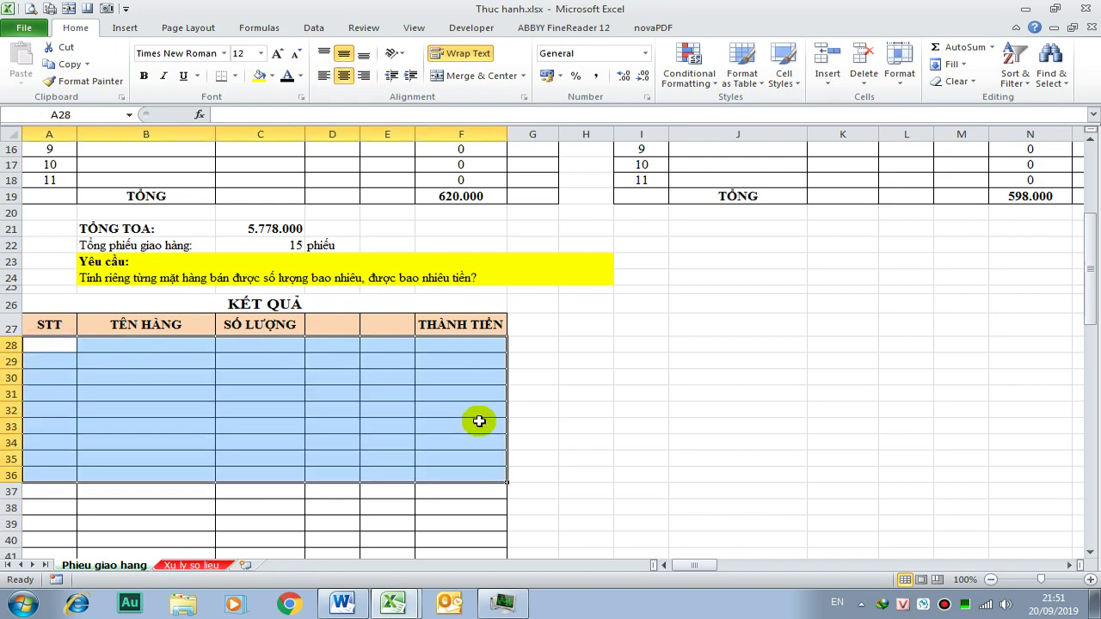
scroll(564, 410, up, 1)
scroll(564, 411, up, 3)
scroll(572, 434, up, 1)
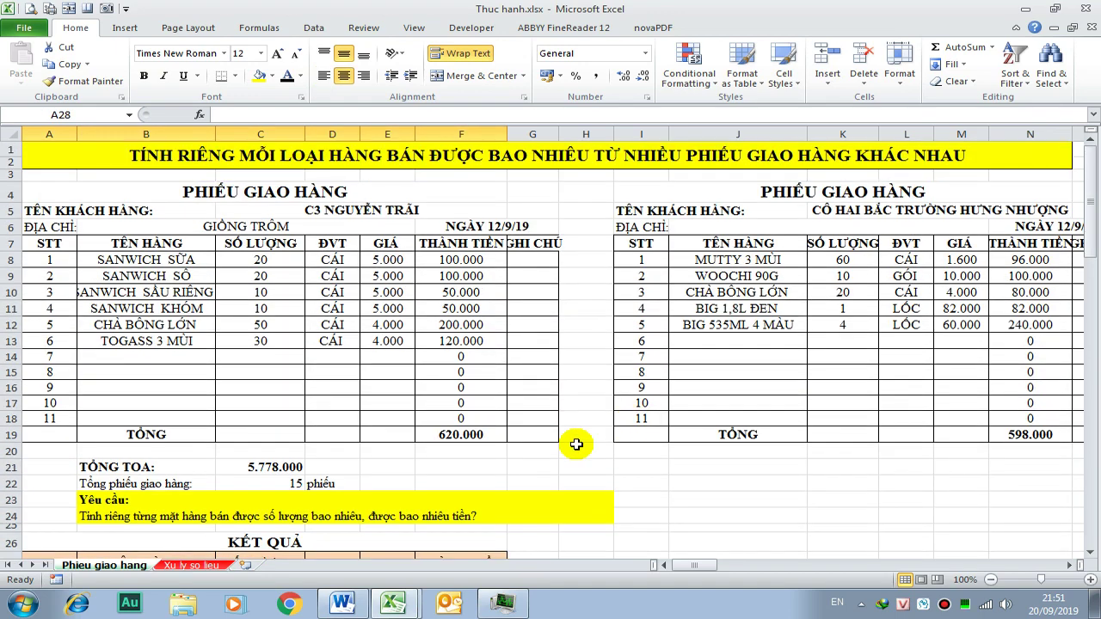
- Delete the Xu ly so lieu sheet, leaving only Phieu giao hang
click(195, 566)
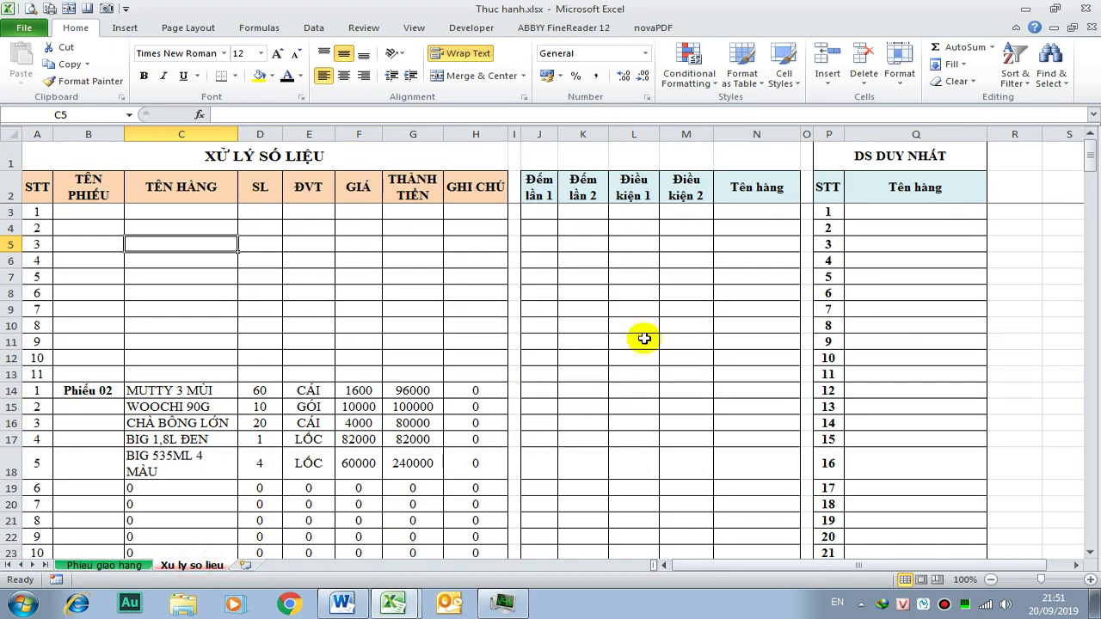
right_click(213, 568)
click(286, 411)
click(518, 341)
- Check cells J19 and I24, then return to the Huong dan guide in Word
click(689, 435)
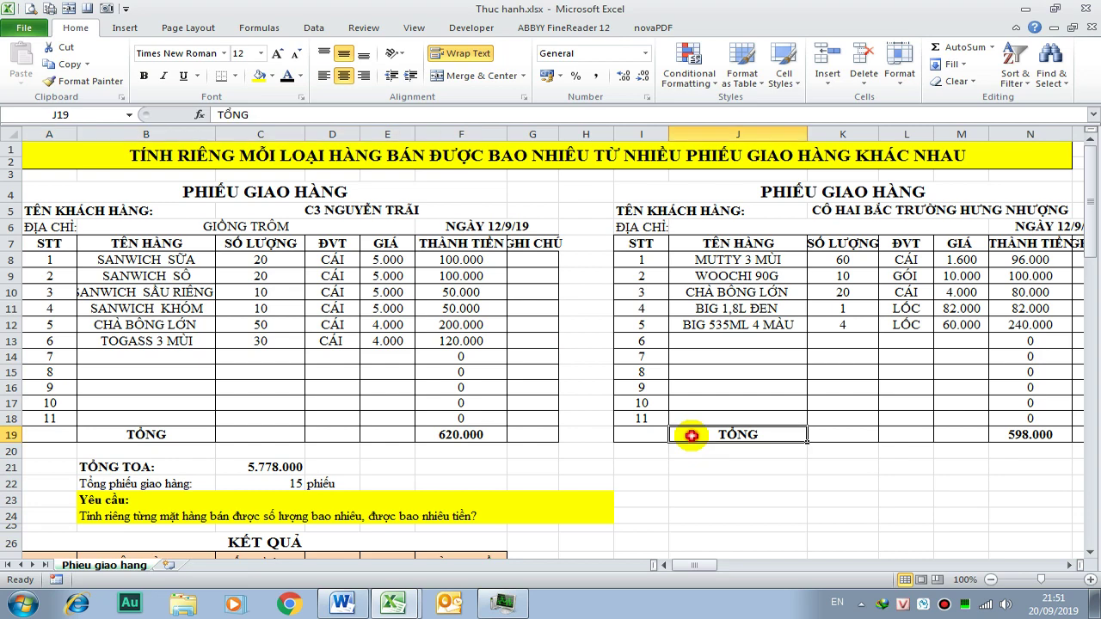
click(638, 515)
click(353, 587)
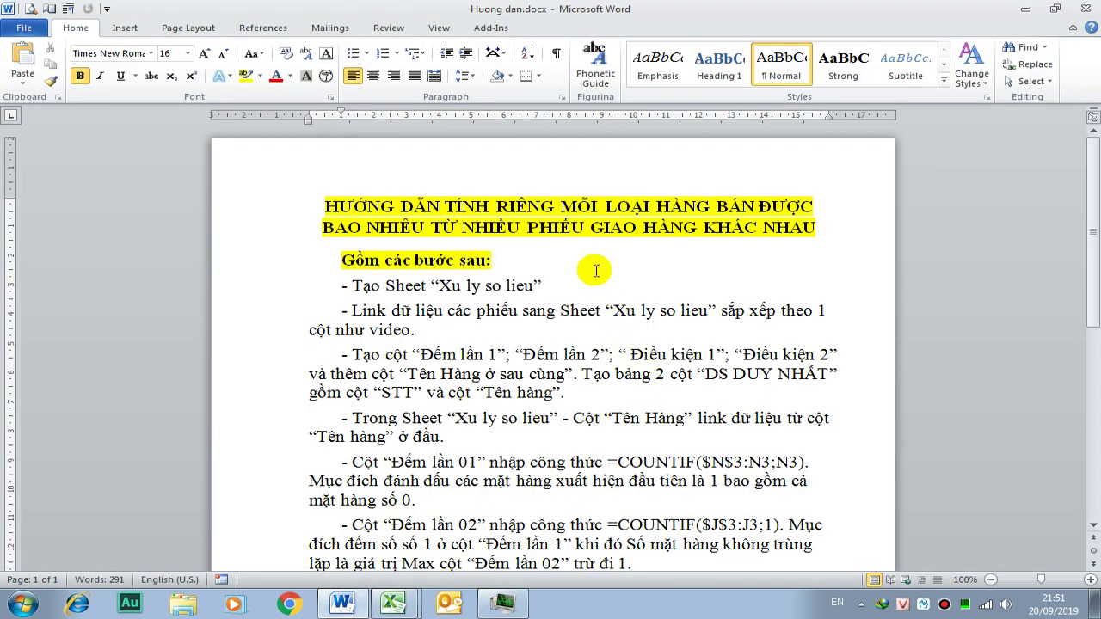
- Bring Thuc hanh.xlsx forward and inspect slip cells H10, E9 and B9
click(394, 604)
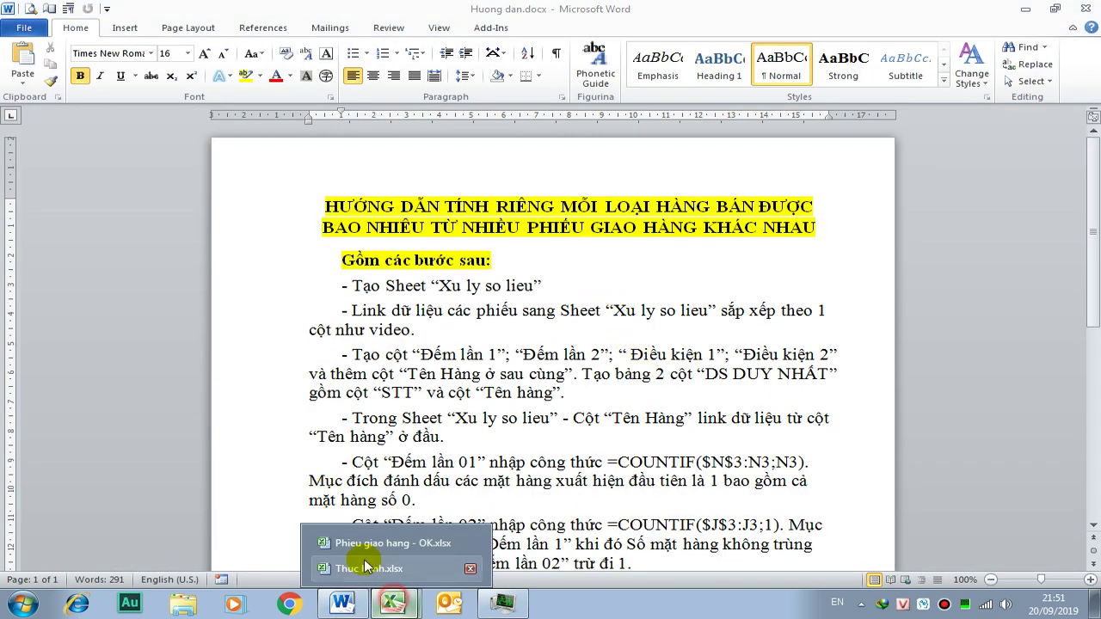
click(366, 570)
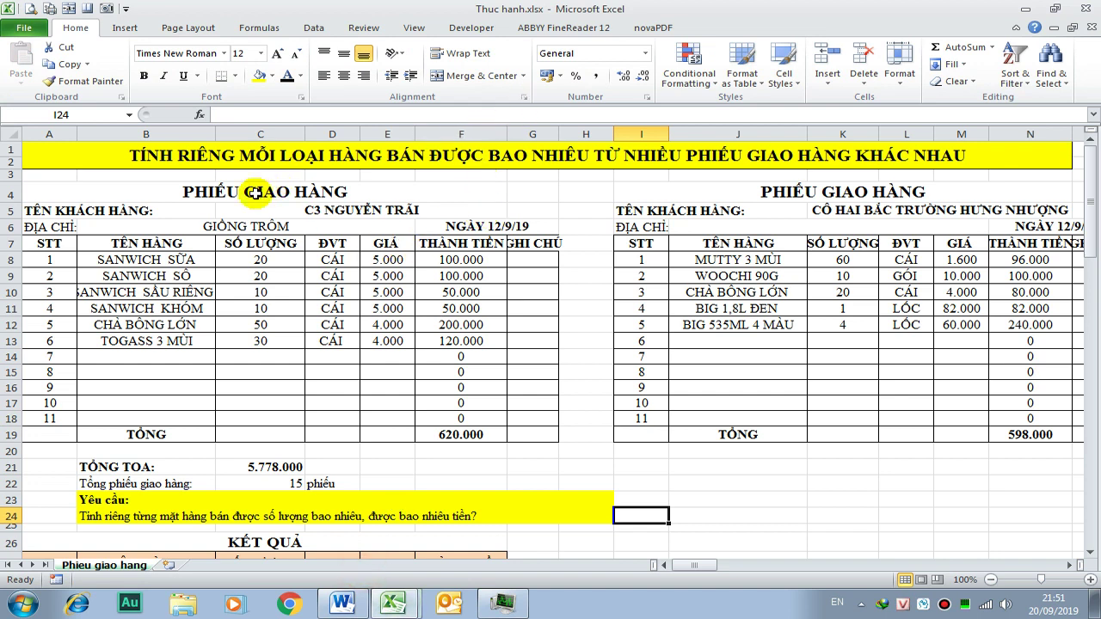
click(602, 285)
key(Up)
key(Left)
key(Left)
key(Left)
key(Home)
key(Right)
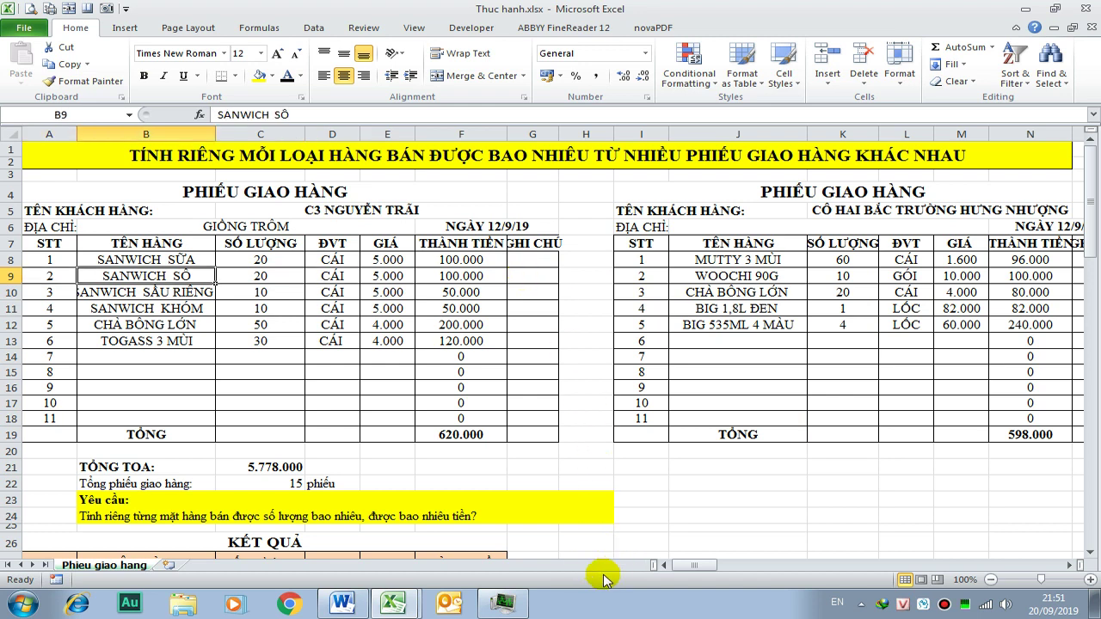
- Consult the Word guide again, then return to Thuc hanh.xlsx and add a blank Sheet1
click(342, 603)
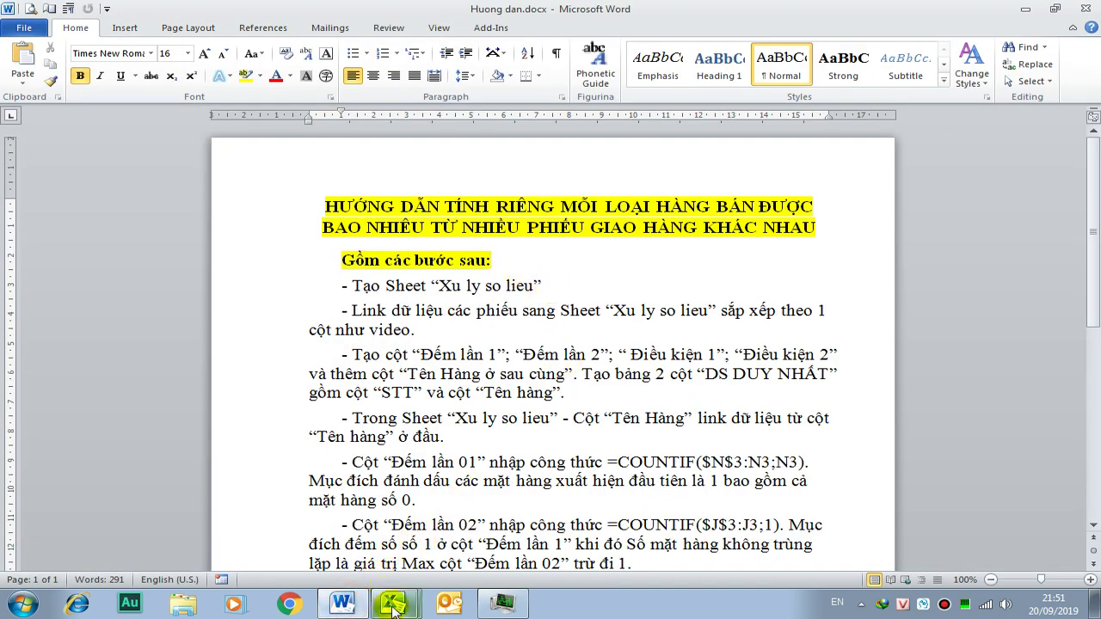
mouse_move(394, 602)
click(370, 573)
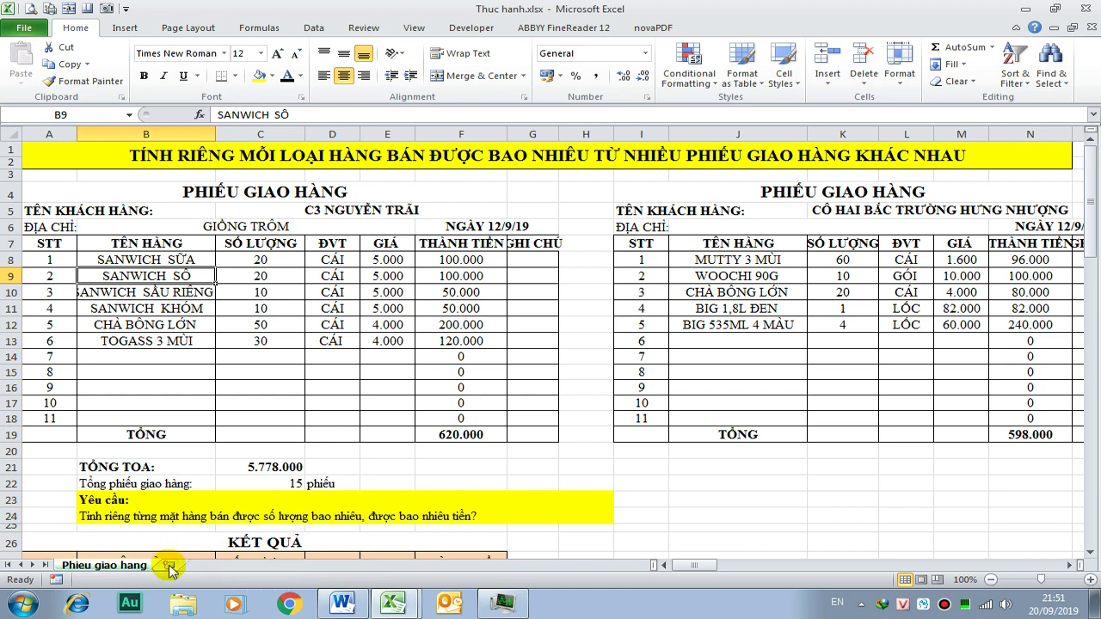
click(171, 569)
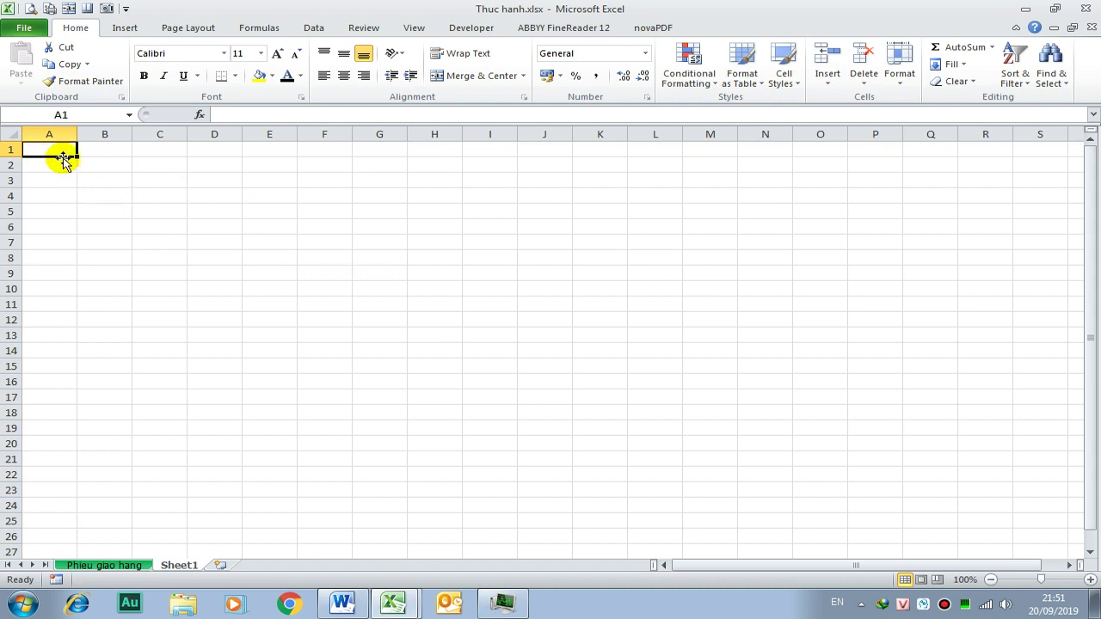
- Give the whole sheet wrapped text, centred horizontally and vertically
click(13, 134)
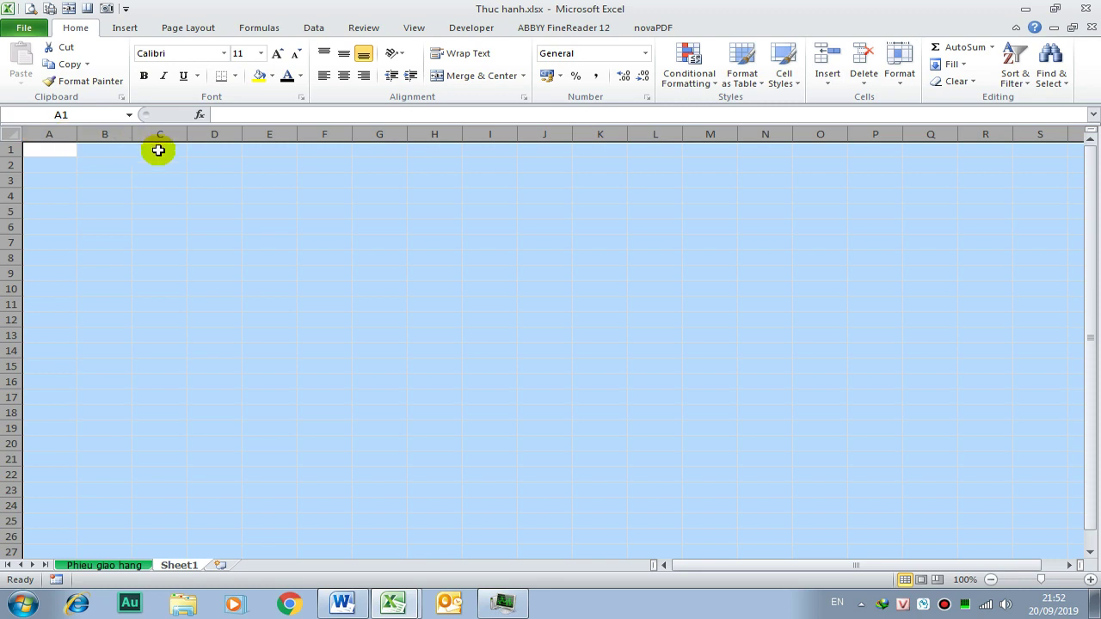
key(ctrl+1)
click(712, 180)
click(692, 313)
click(721, 263)
click(707, 286)
click(714, 231)
click(697, 265)
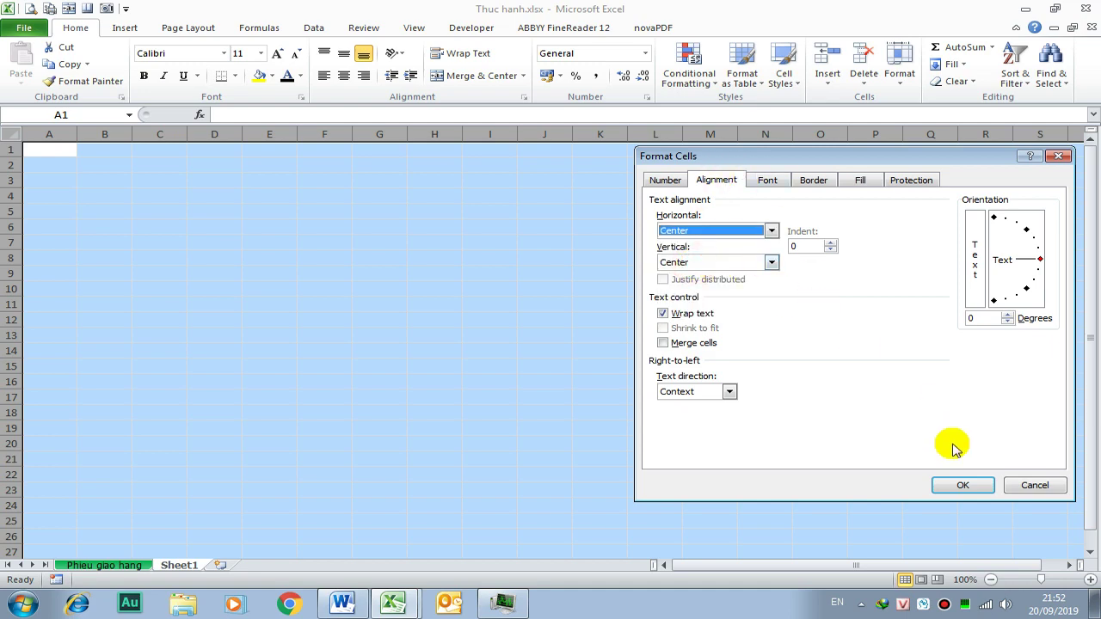
click(960, 485)
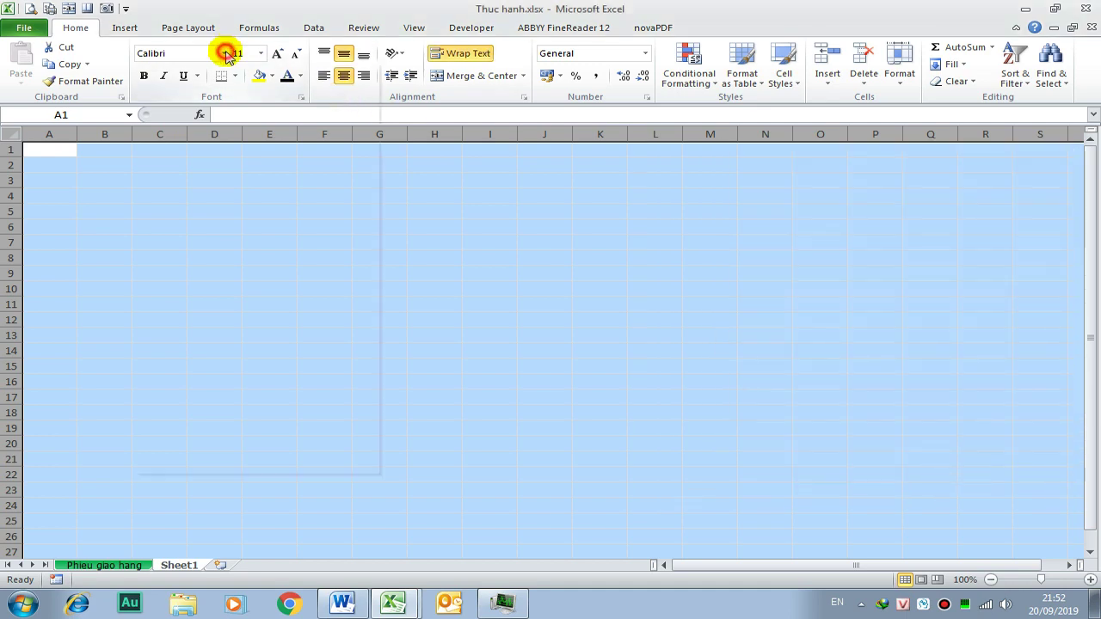
- Apply the Times New Roman font to every cell on Sheet1
click(226, 53)
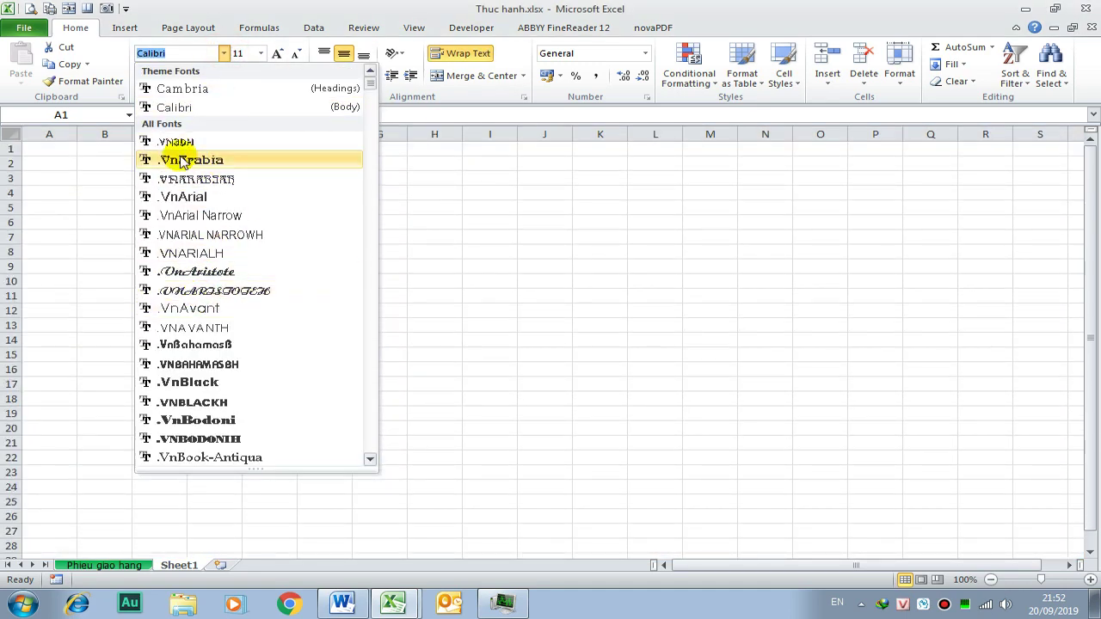
text(t)
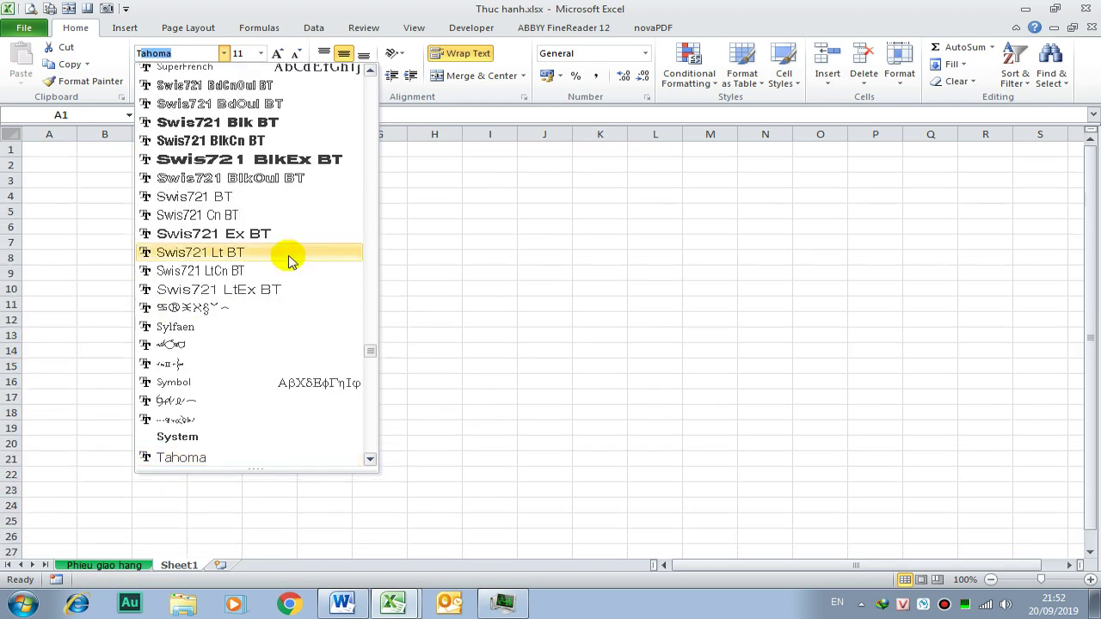
scroll(275, 284, down, 3)
scroll(261, 344, down, 1)
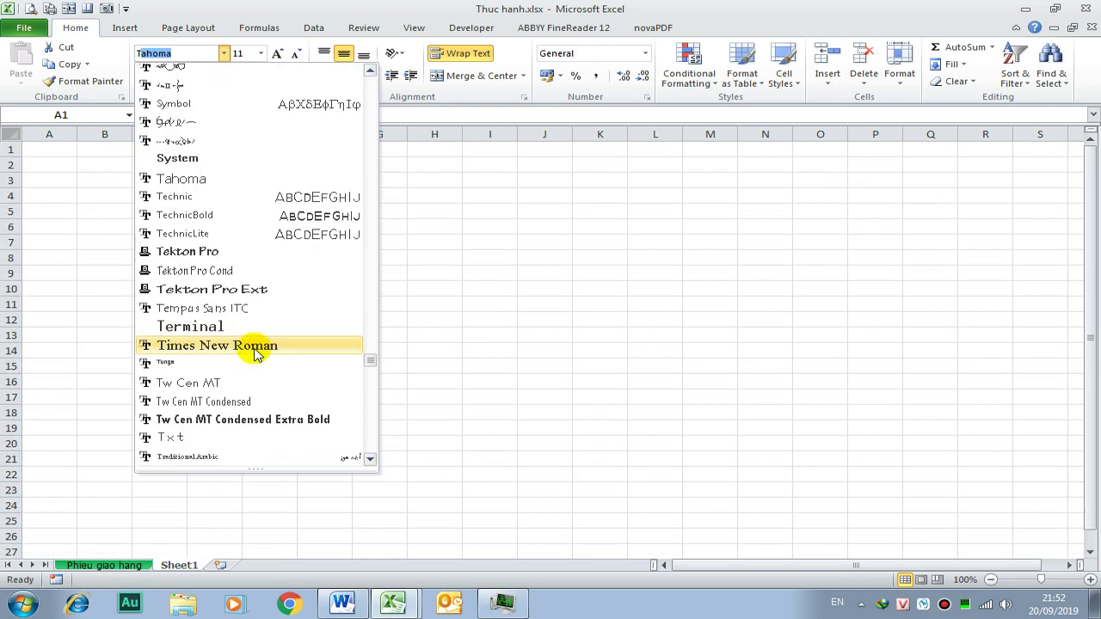
click(255, 346)
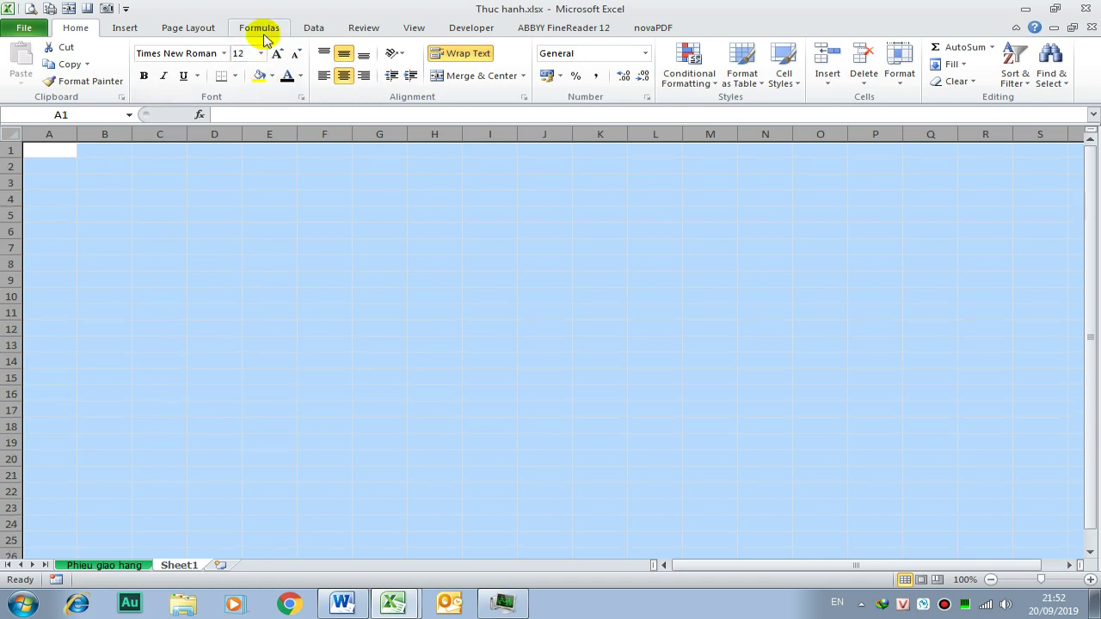
click(428, 230)
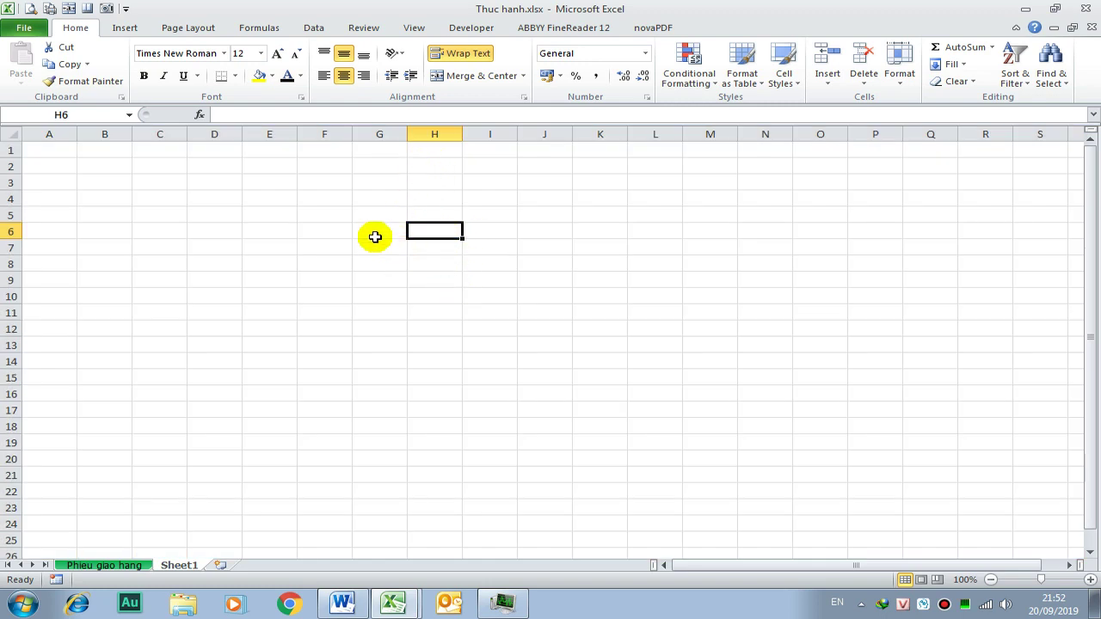
click(291, 227)
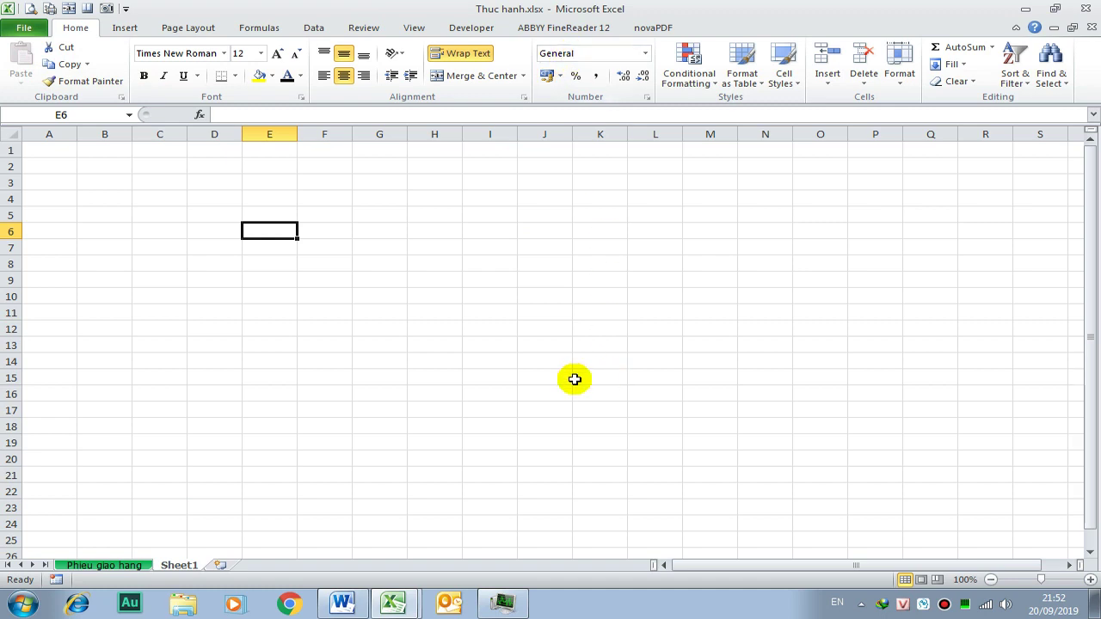
click(327, 224)
text(=)
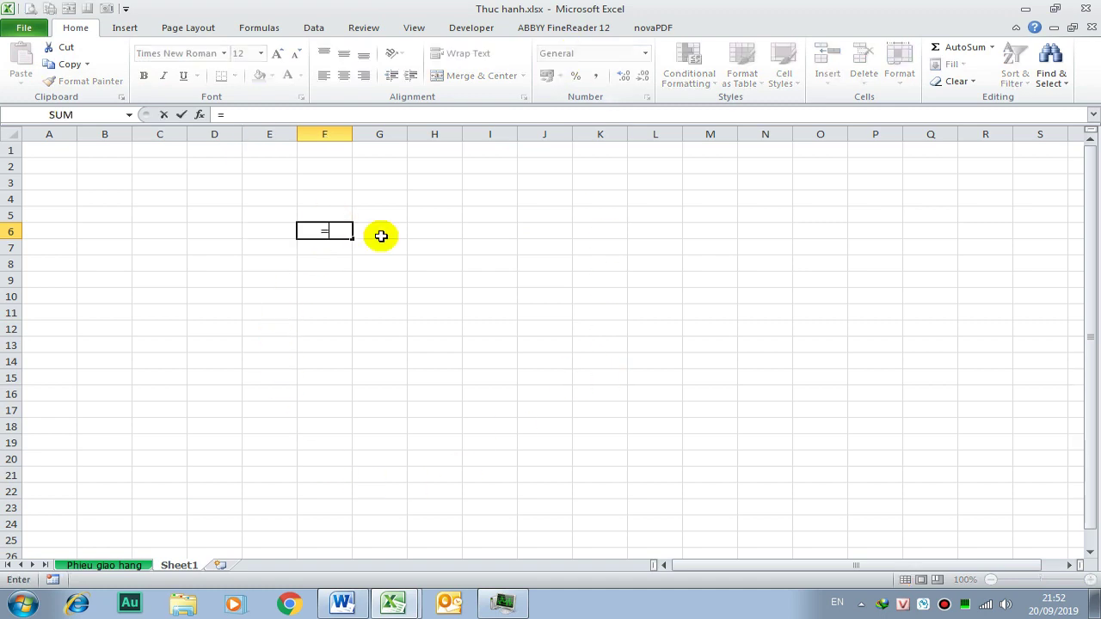
text(IF)
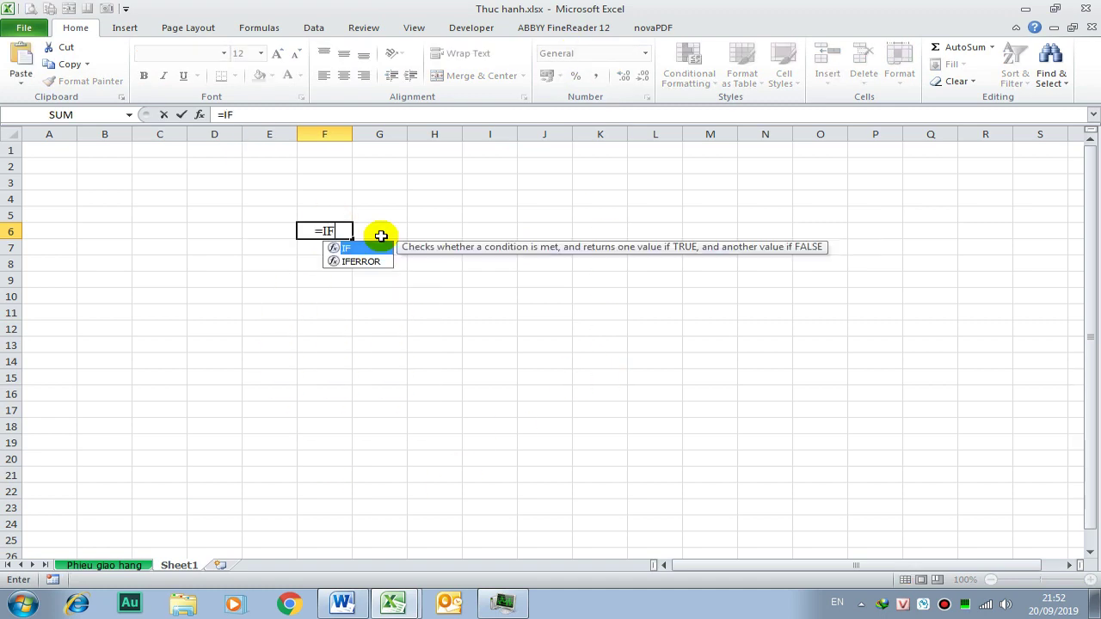
text(()
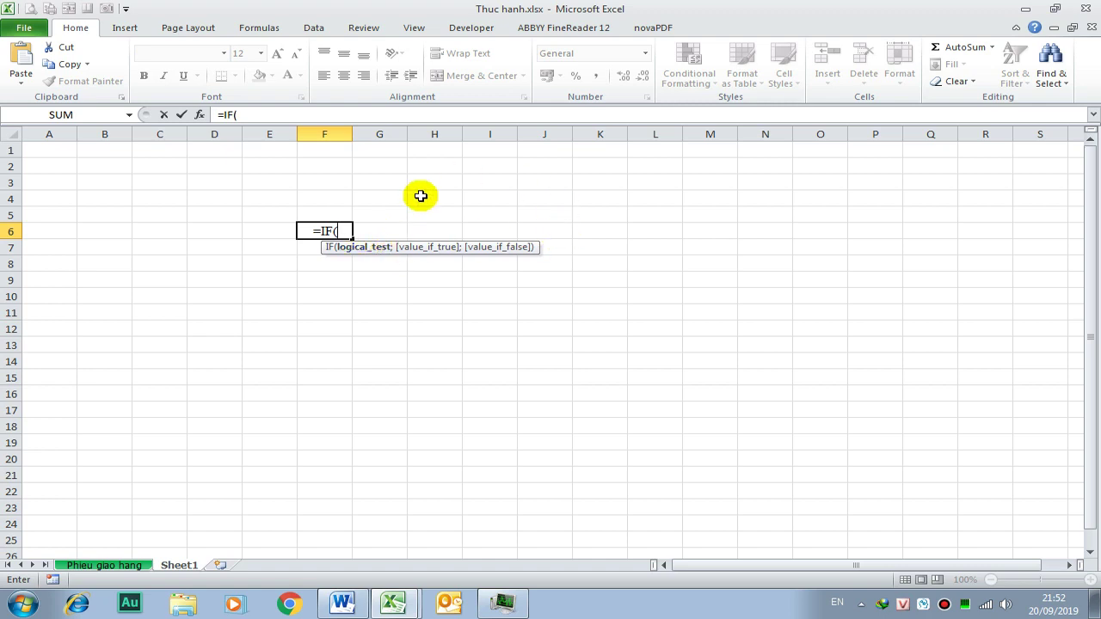
click(496, 307)
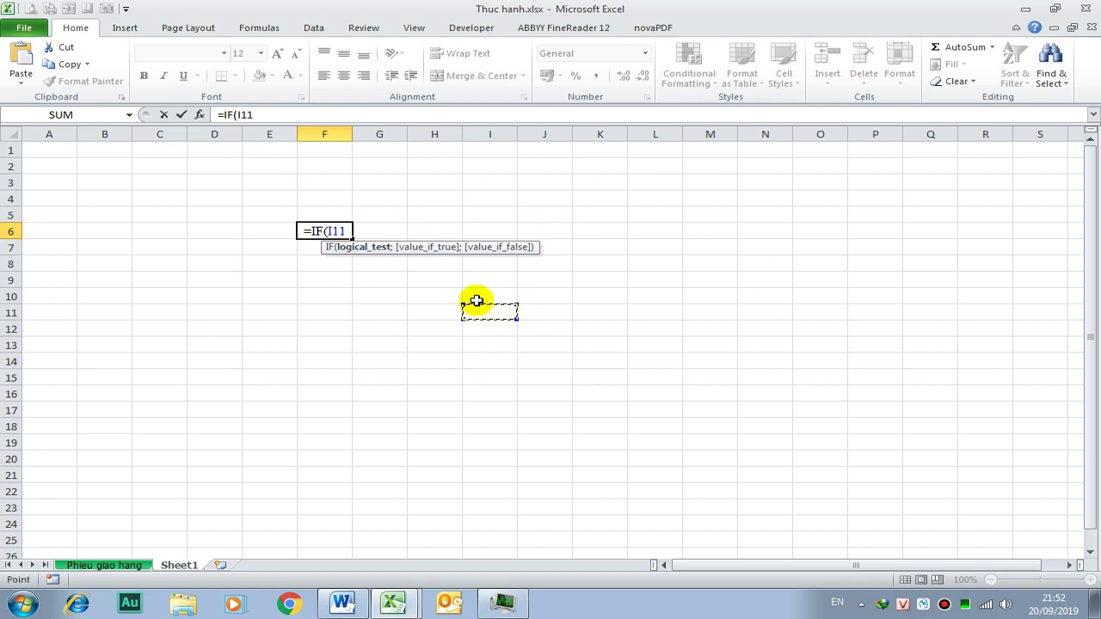
key(Escape)
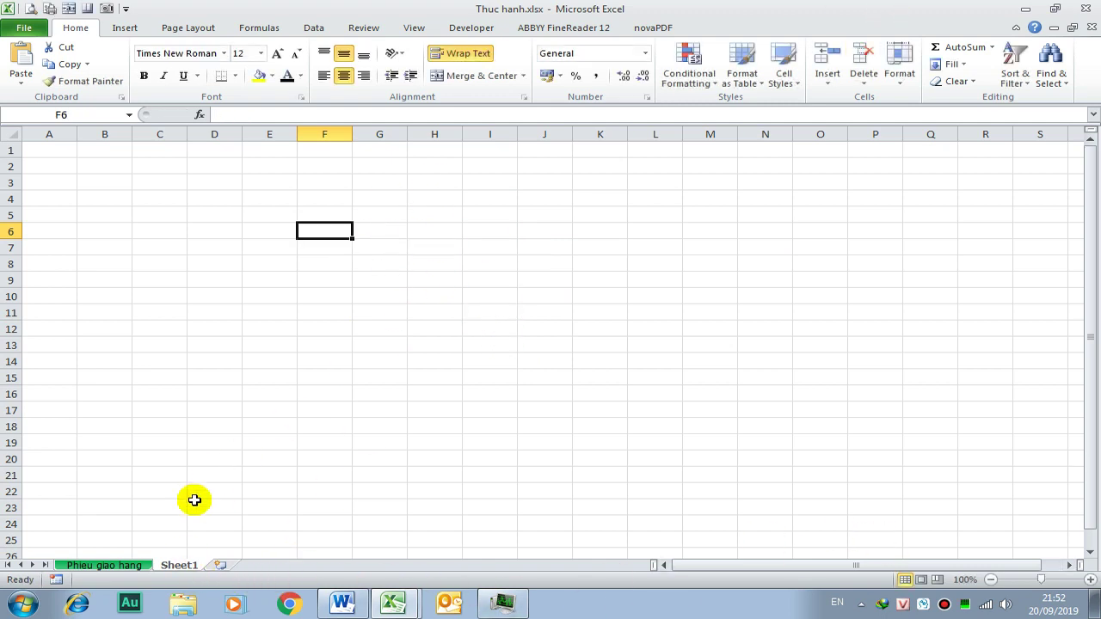
click(22, 606)
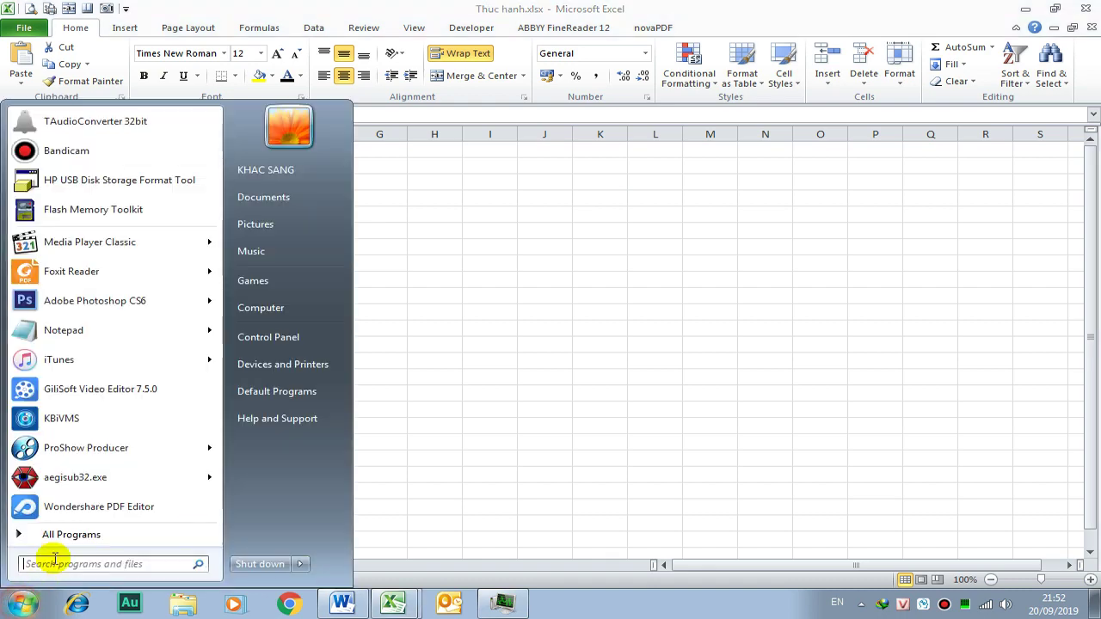
click(284, 344)
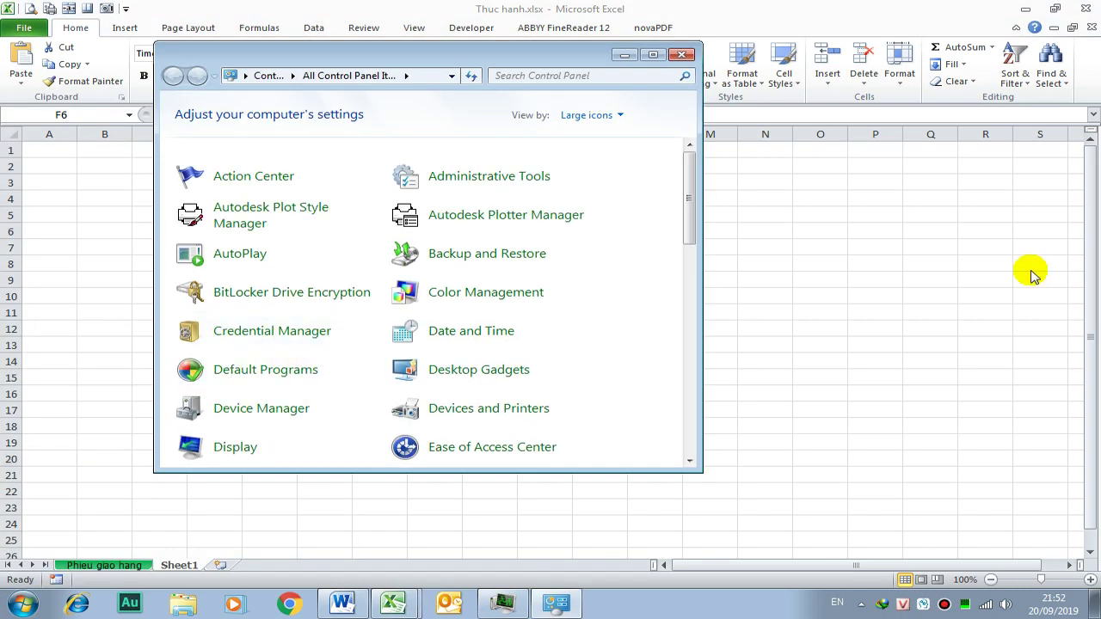
click(654, 57)
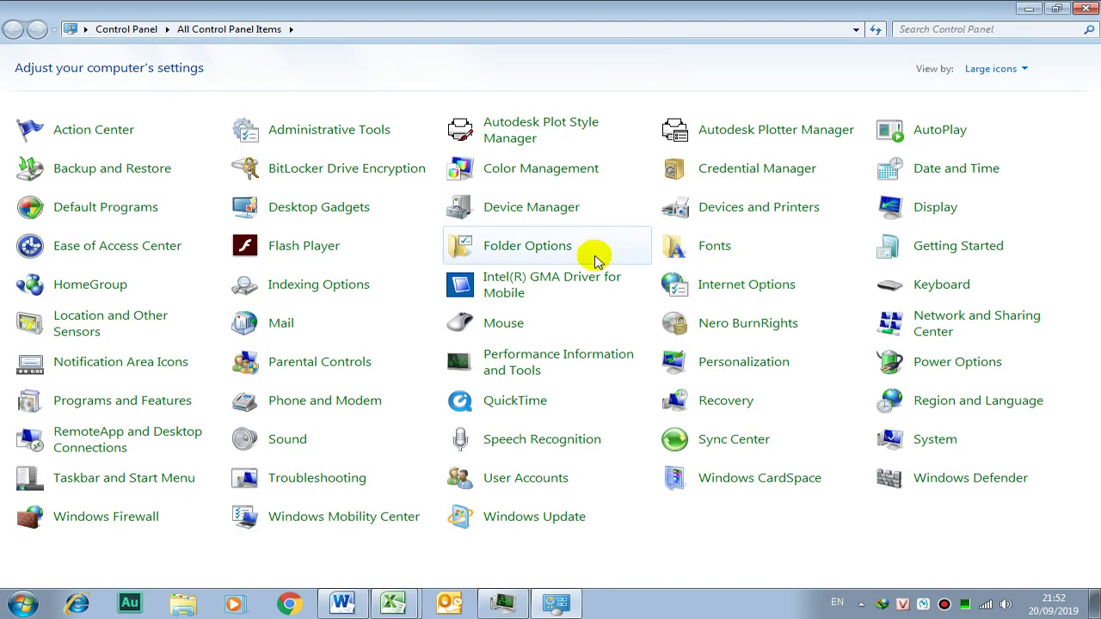
click(957, 407)
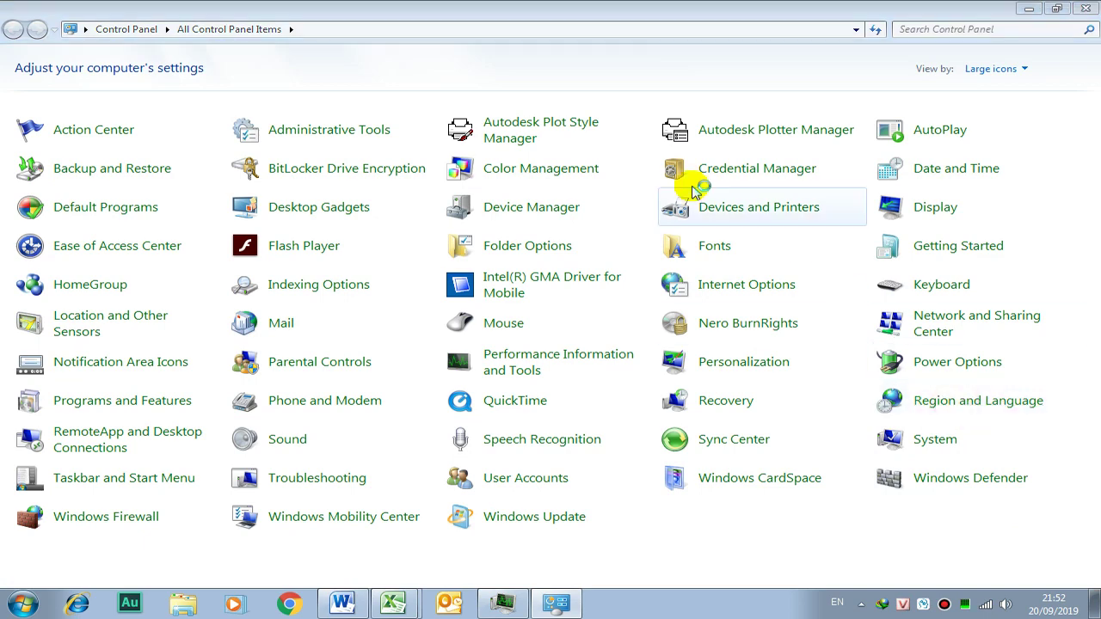
drag(200, 79, 422, 62)
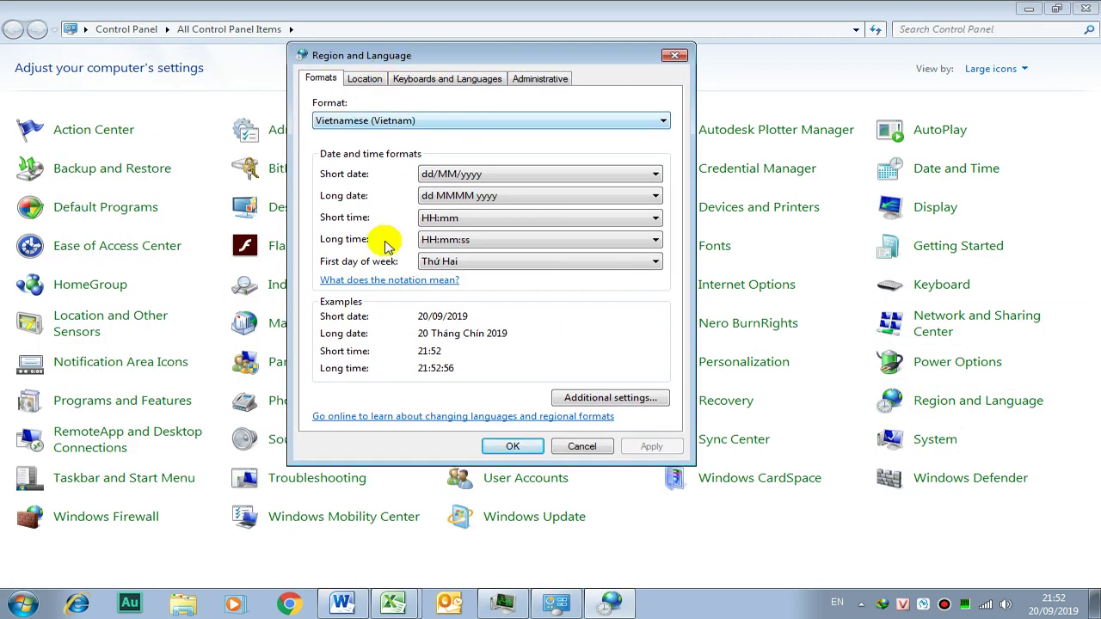
click(367, 79)
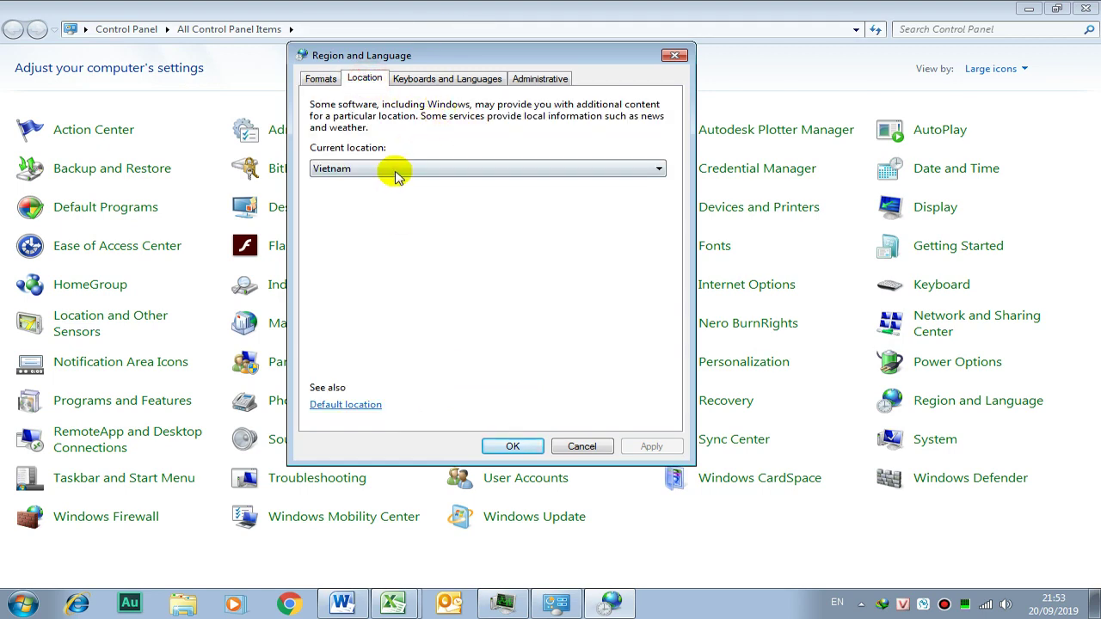
click(321, 78)
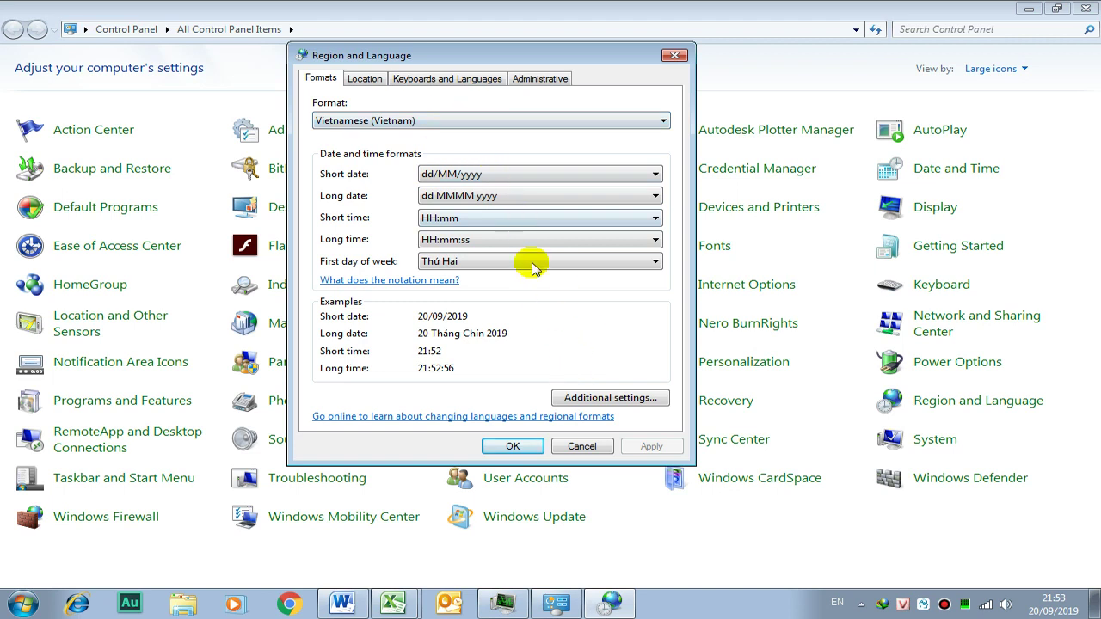
click(612, 399)
drag(564, 117, 542, 60)
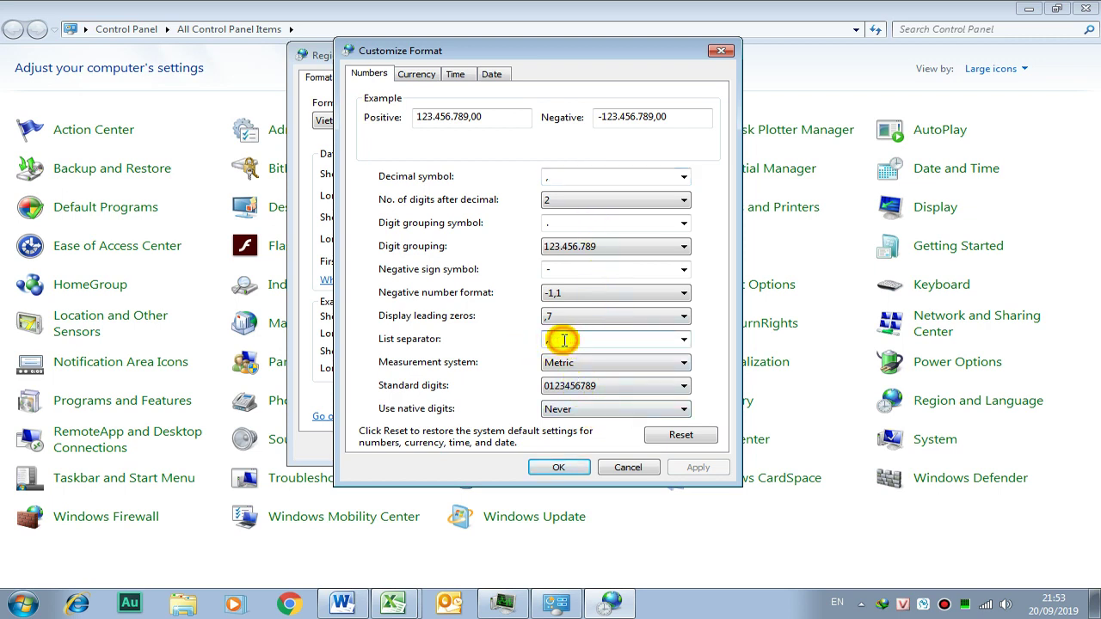
click(577, 342)
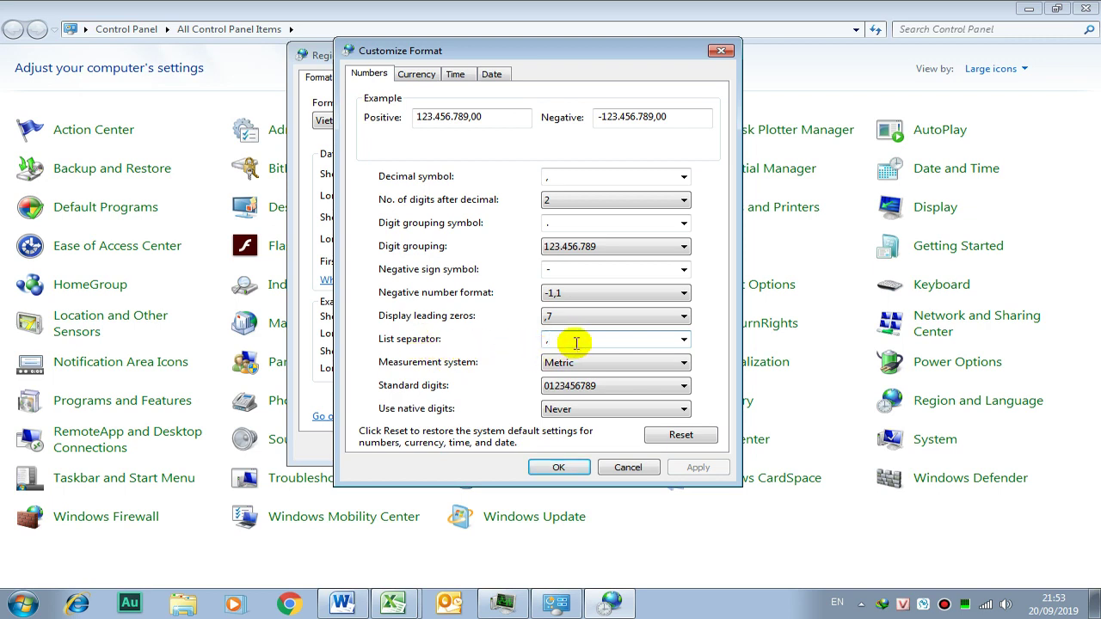
double_click(573, 221)
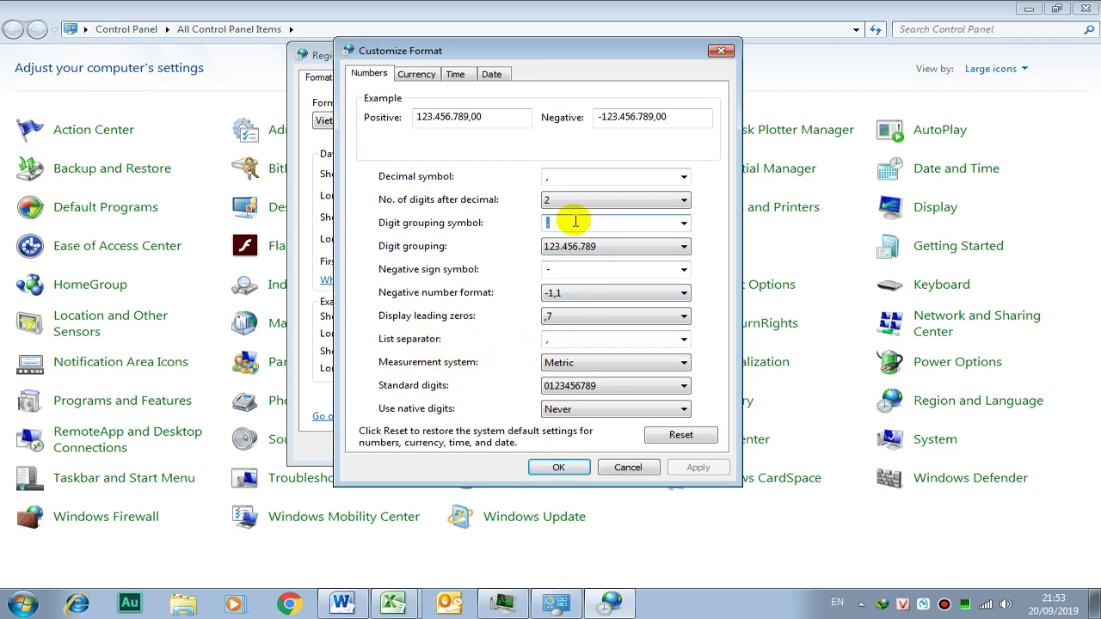
double_click(566, 176)
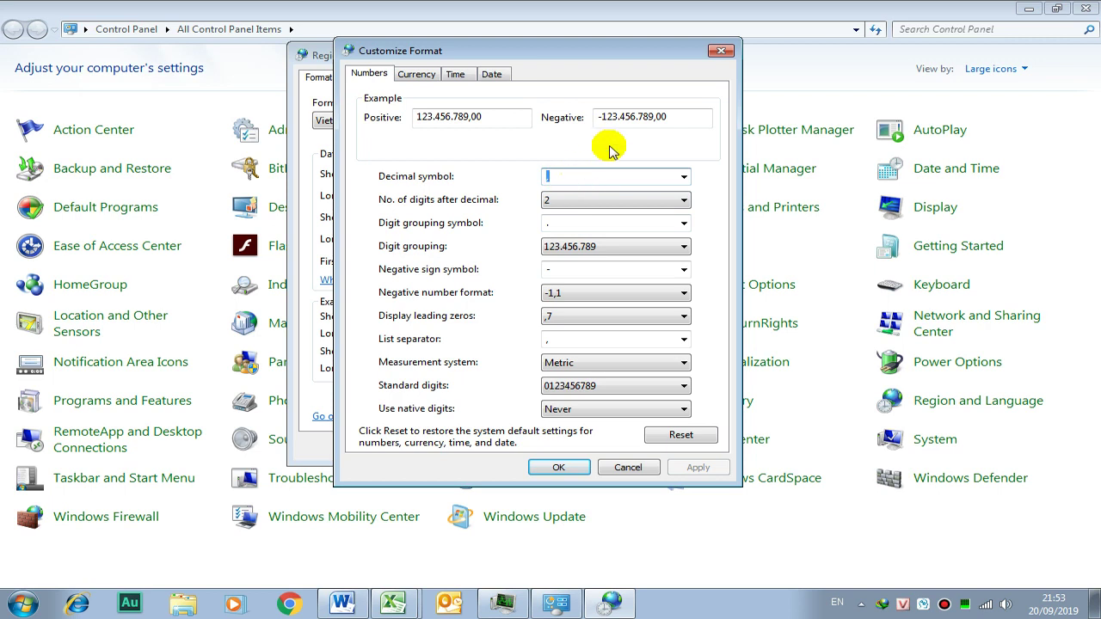
click(630, 467)
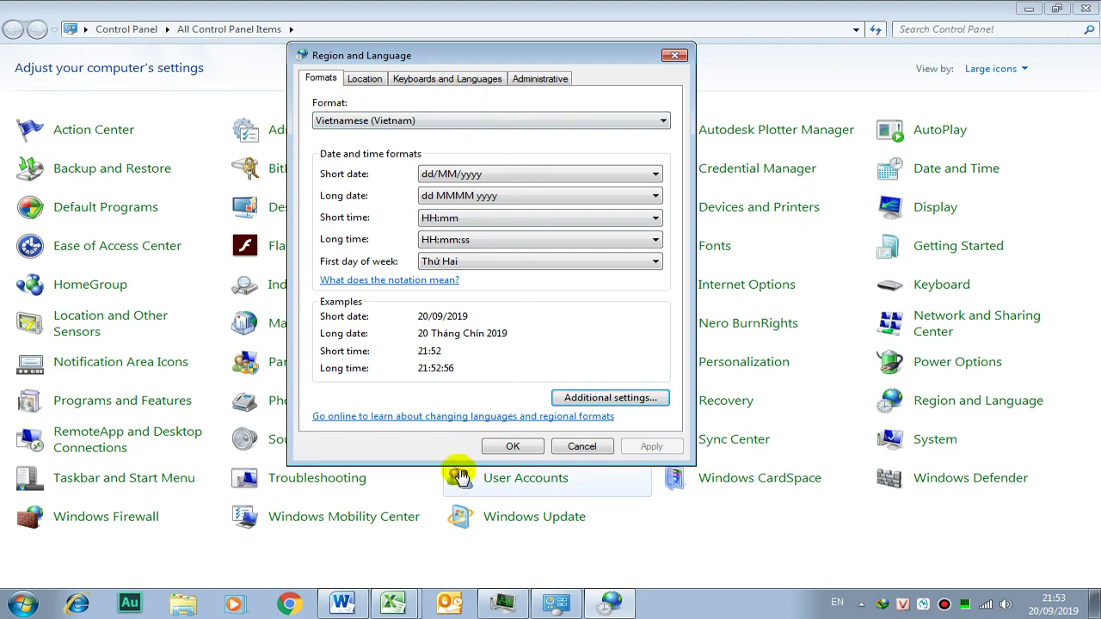
click(581, 446)
click(1086, 9)
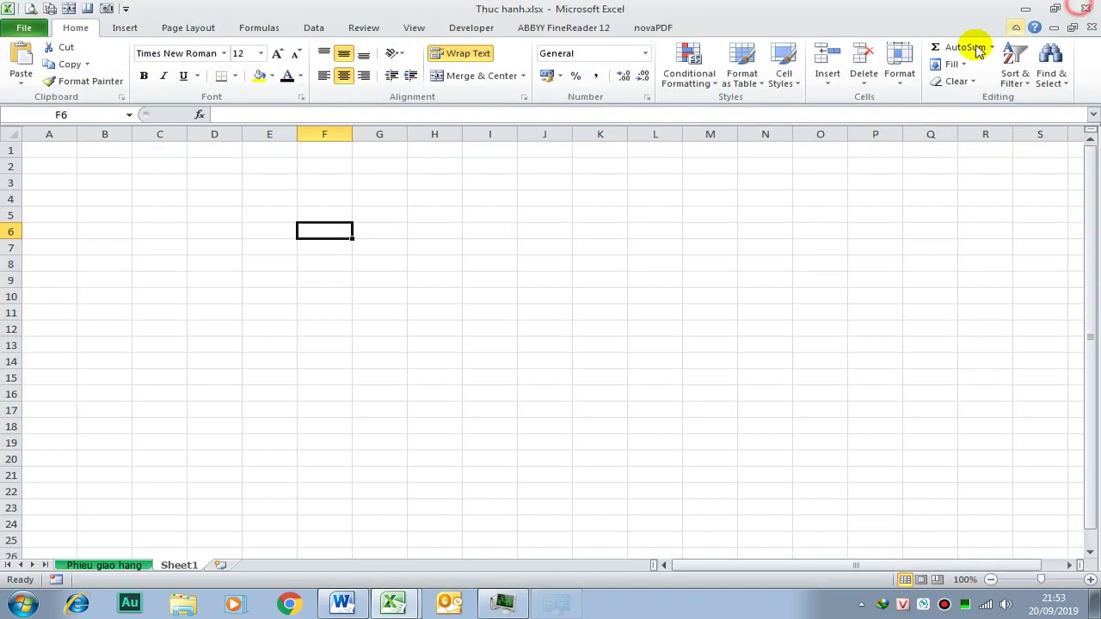
- Check the separator settings in Excel's Advanced options and cancel without changes
click(34, 31)
click(47, 315)
click(284, 190)
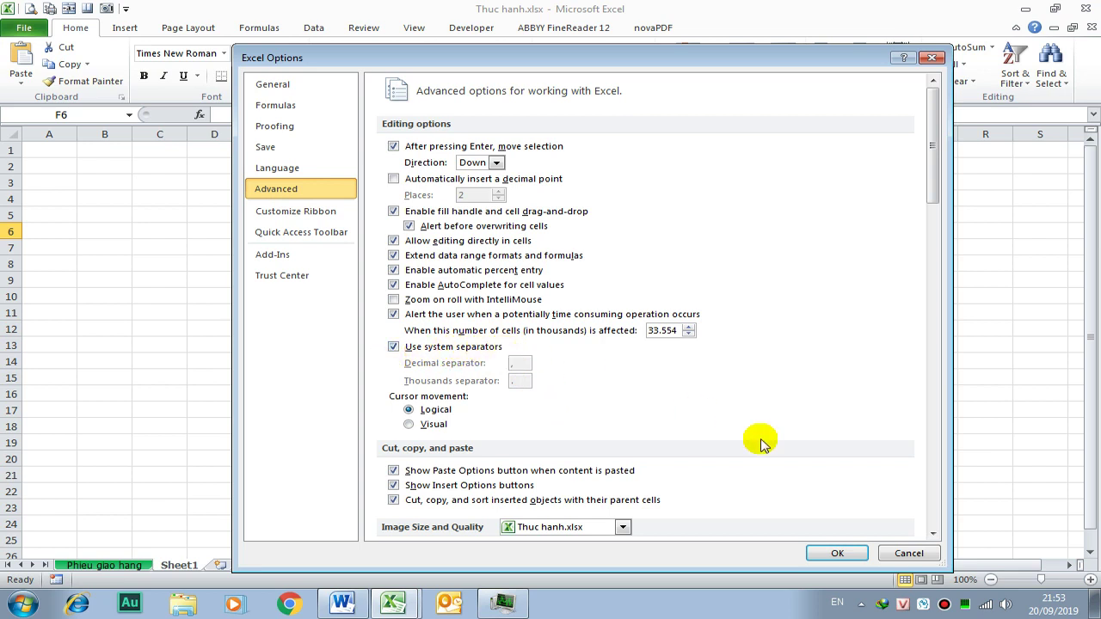
click(909, 553)
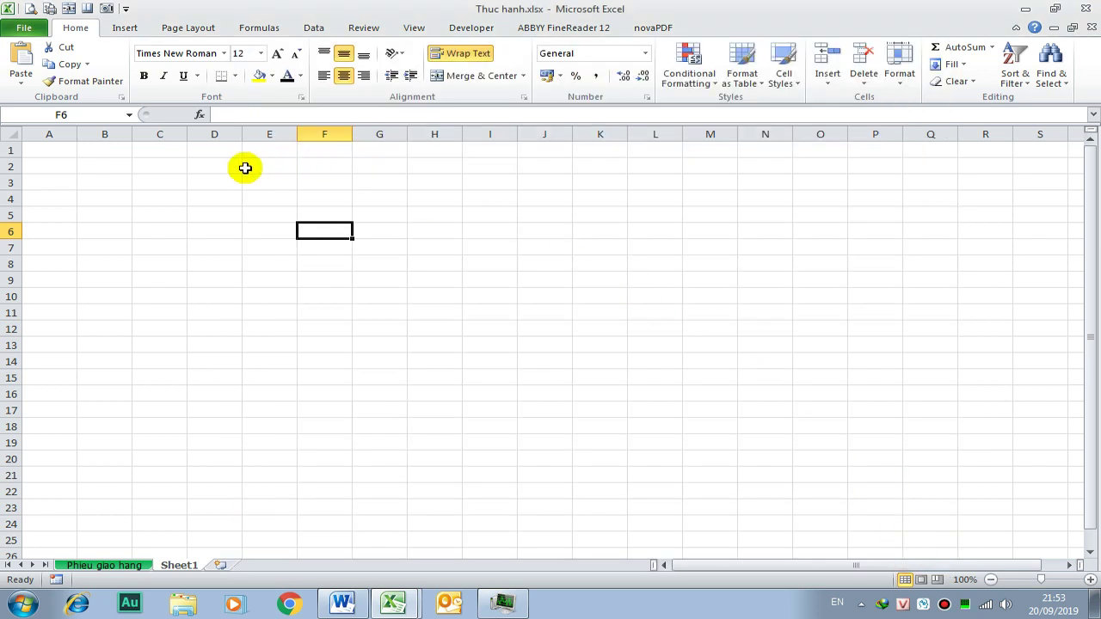
- Start an =IF(I12 formula in F7, abandon it, and switch to the Word guide
click(318, 250)
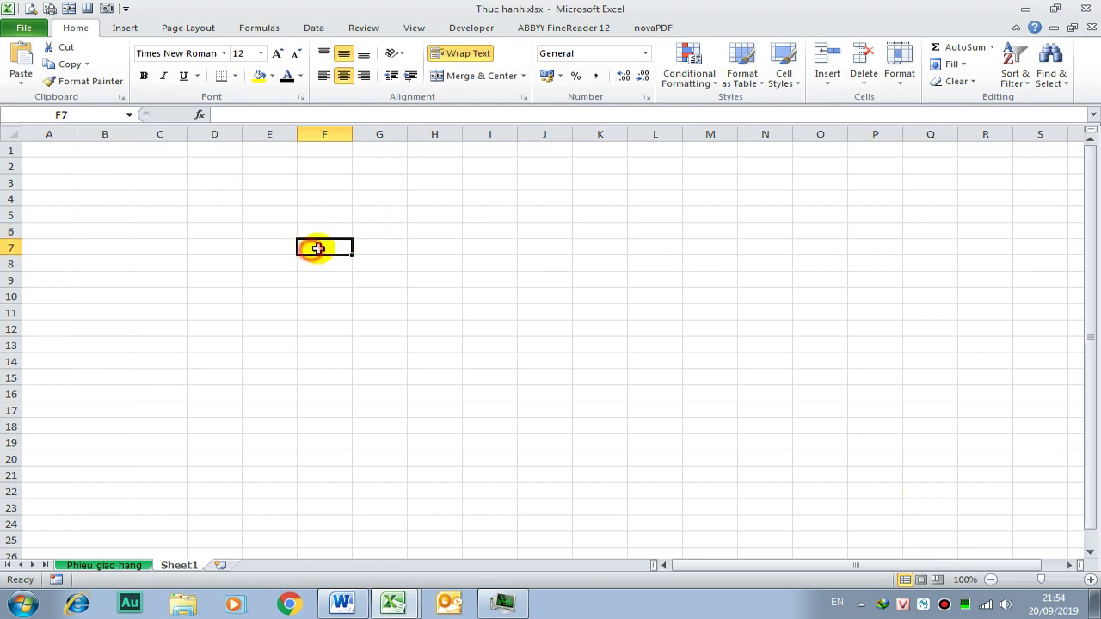
text(=IF)
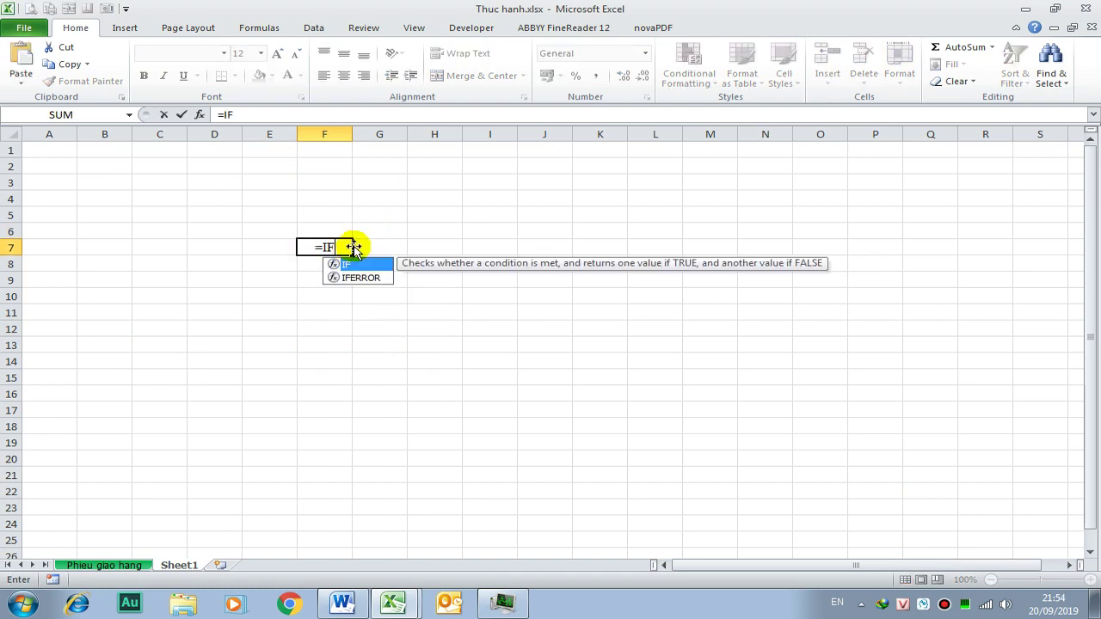
text(()
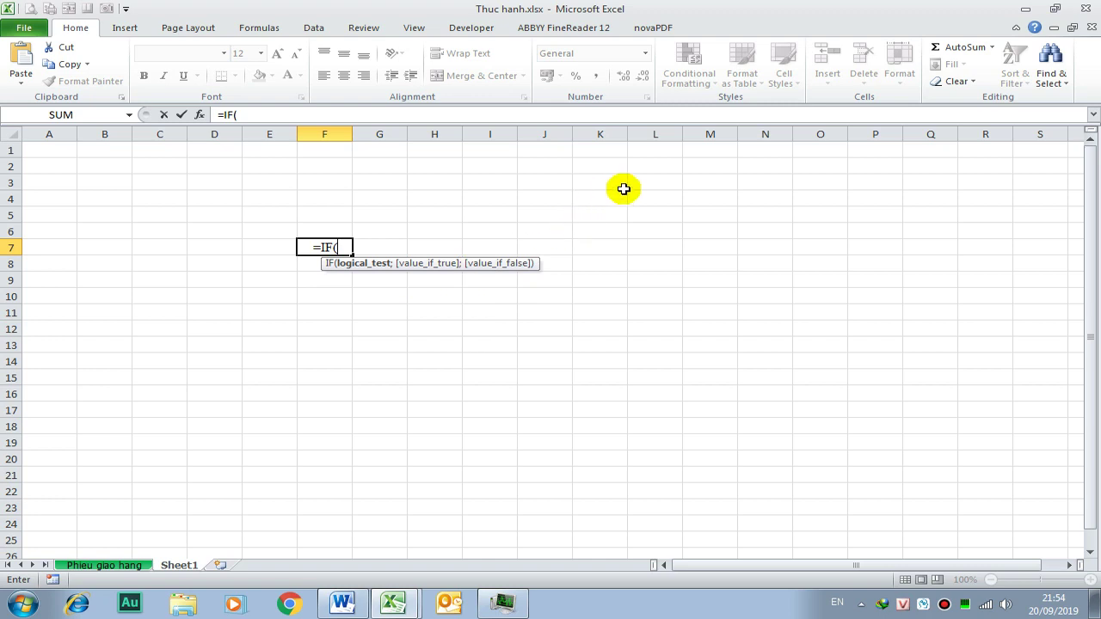
click(487, 328)
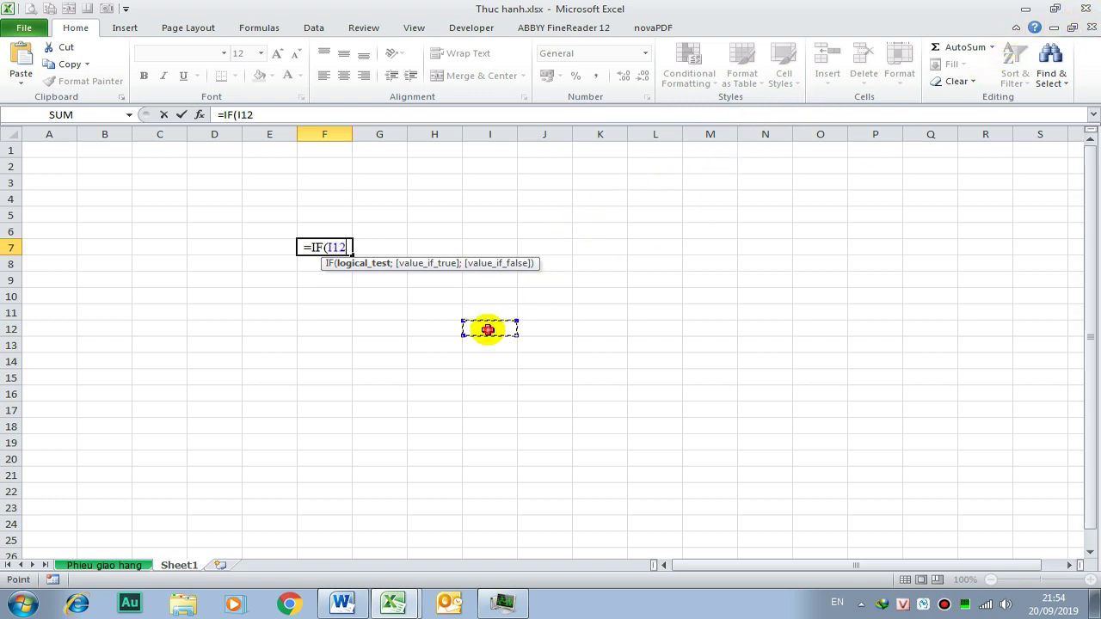
key(Escape)
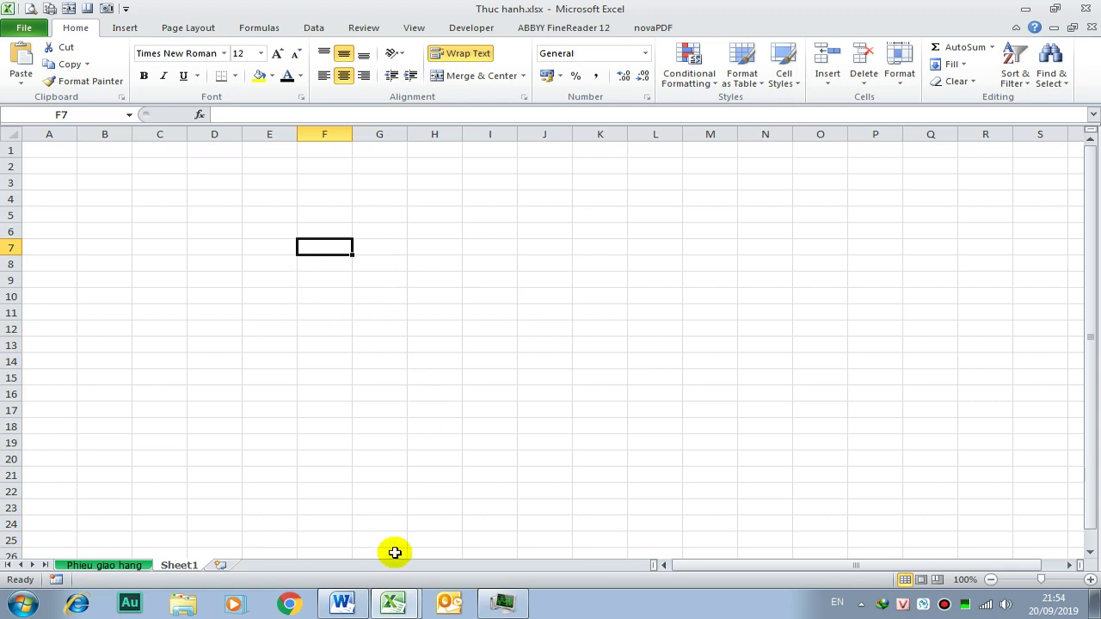
click(342, 604)
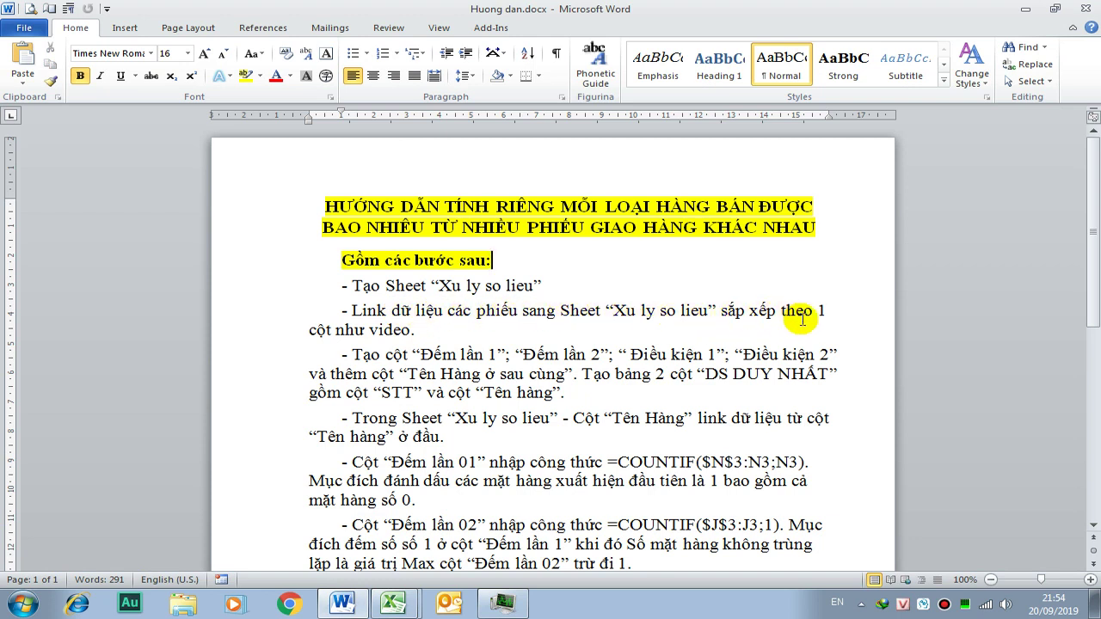
- Bring Thuc hanh.xlsx back from the taskbar and show its Phieu giao hang sheet
click(404, 607)
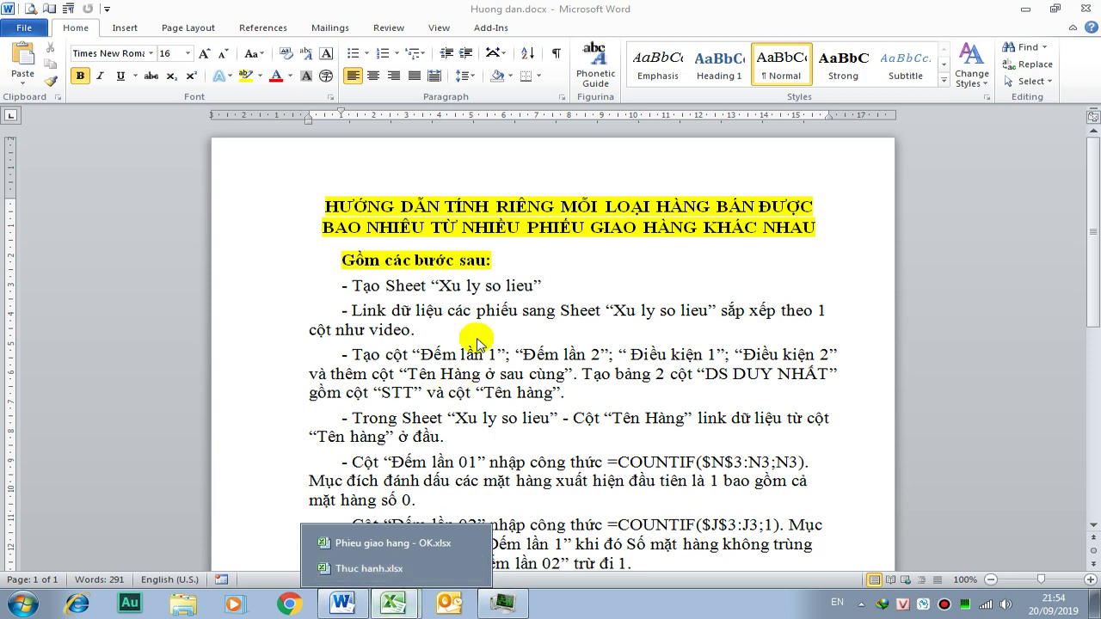
click(362, 568)
click(159, 247)
click(51, 166)
click(103, 566)
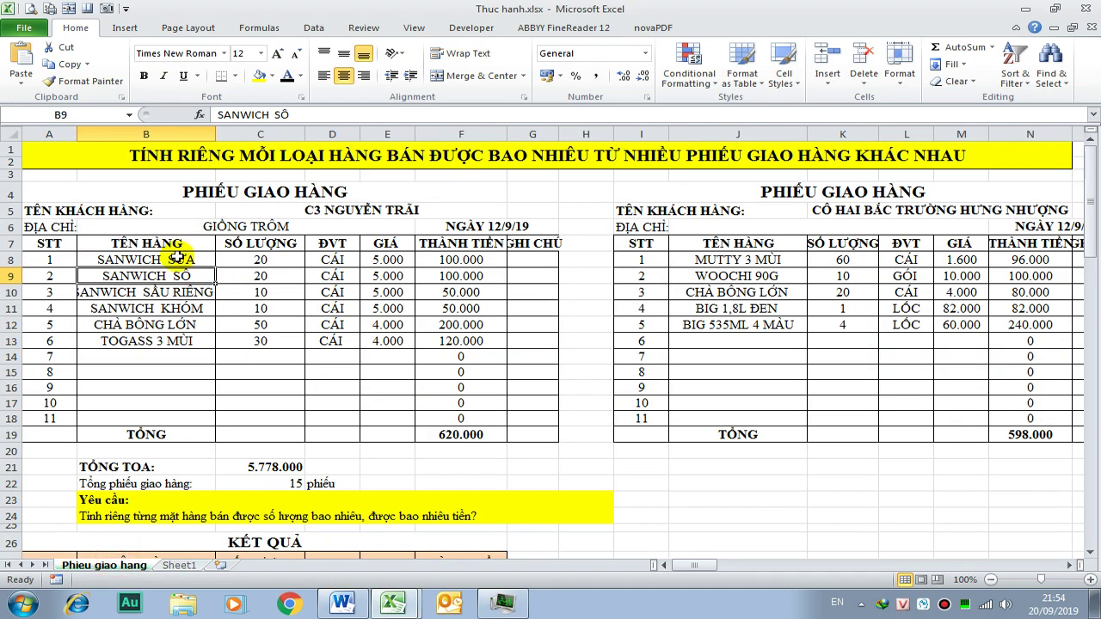
- Copy the slip header A7:G7 into Sheet1 cell A2 as values only
drag(44, 243, 528, 244)
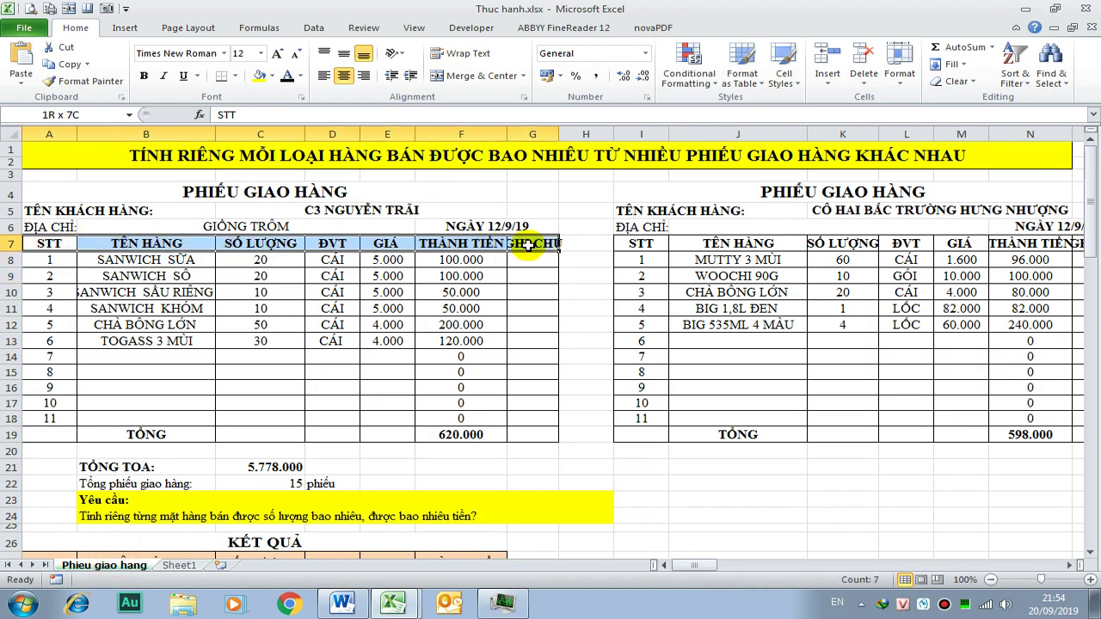
key(ctrl+c)
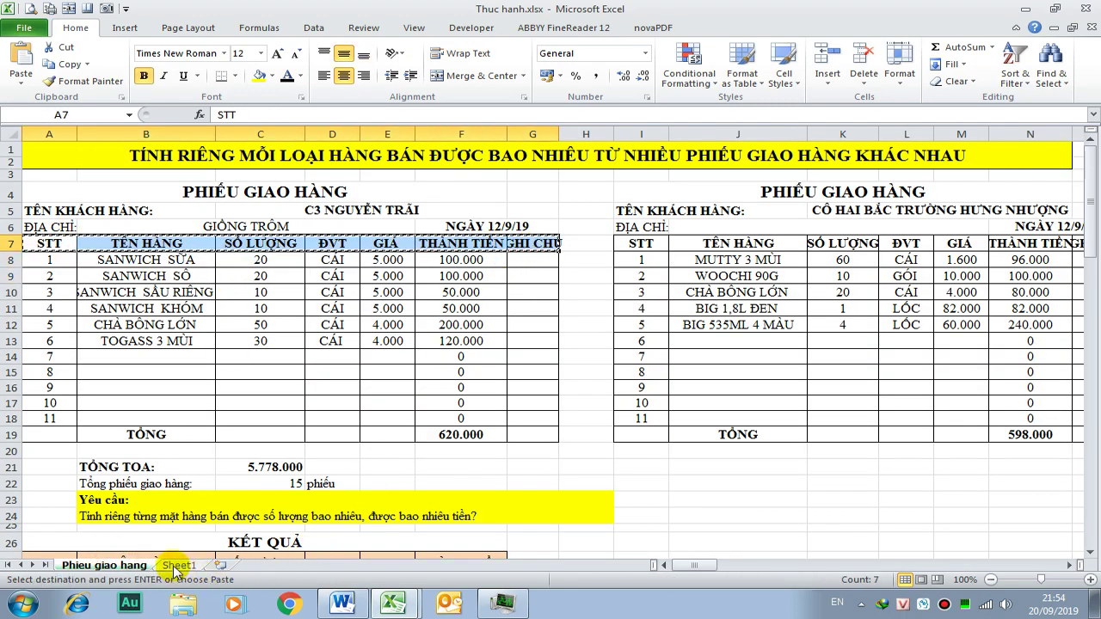
click(176, 566)
key(ctrl+v)
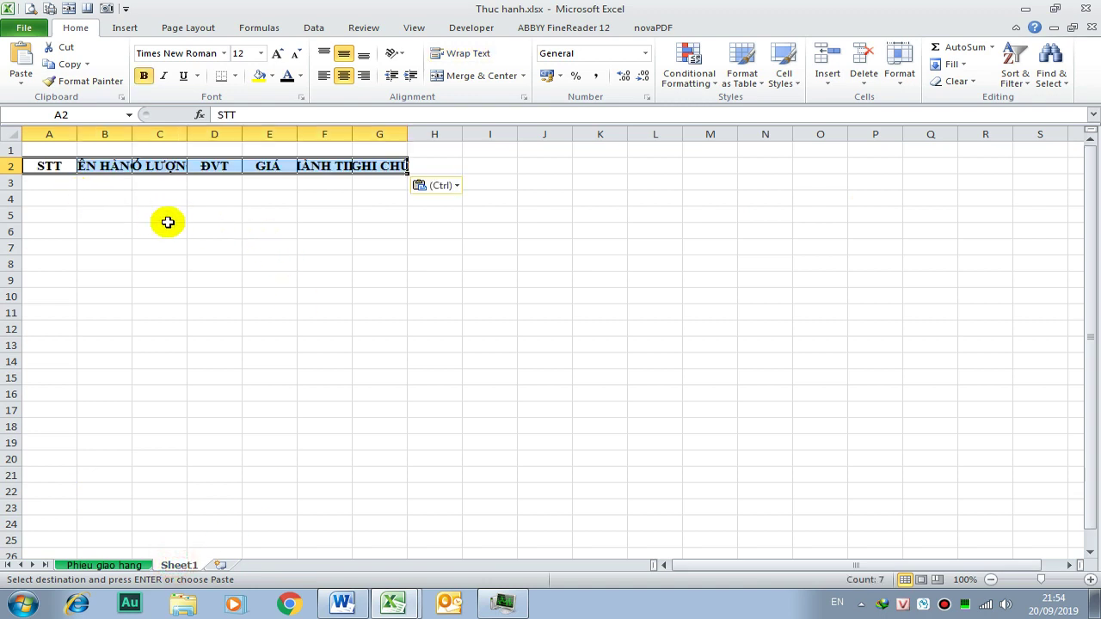
click(451, 185)
click(425, 283)
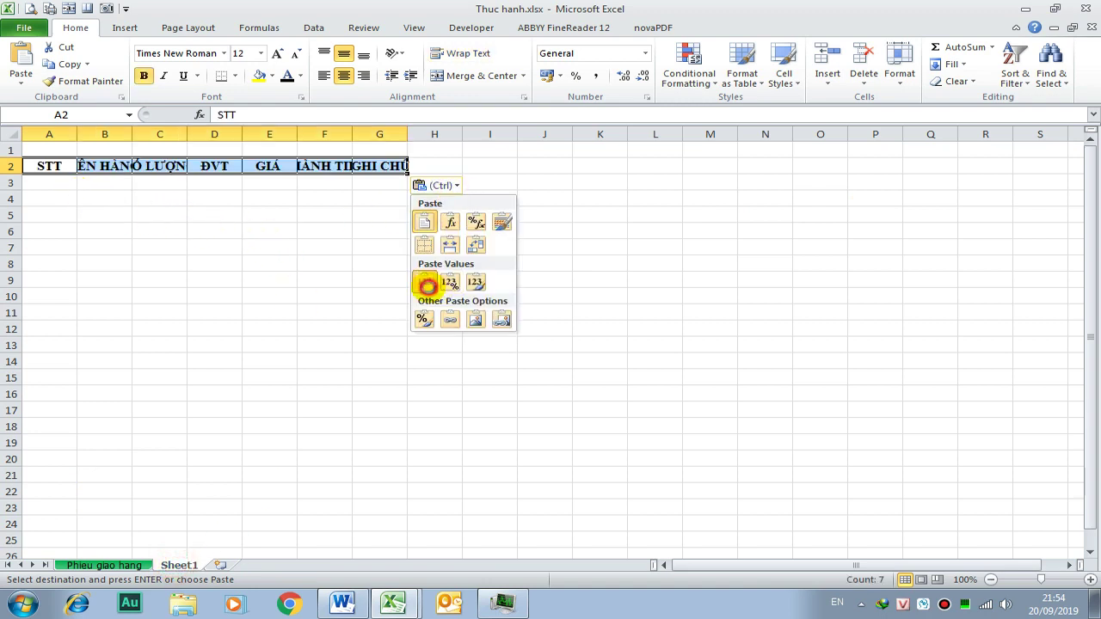
click(762, 363)
click(426, 343)
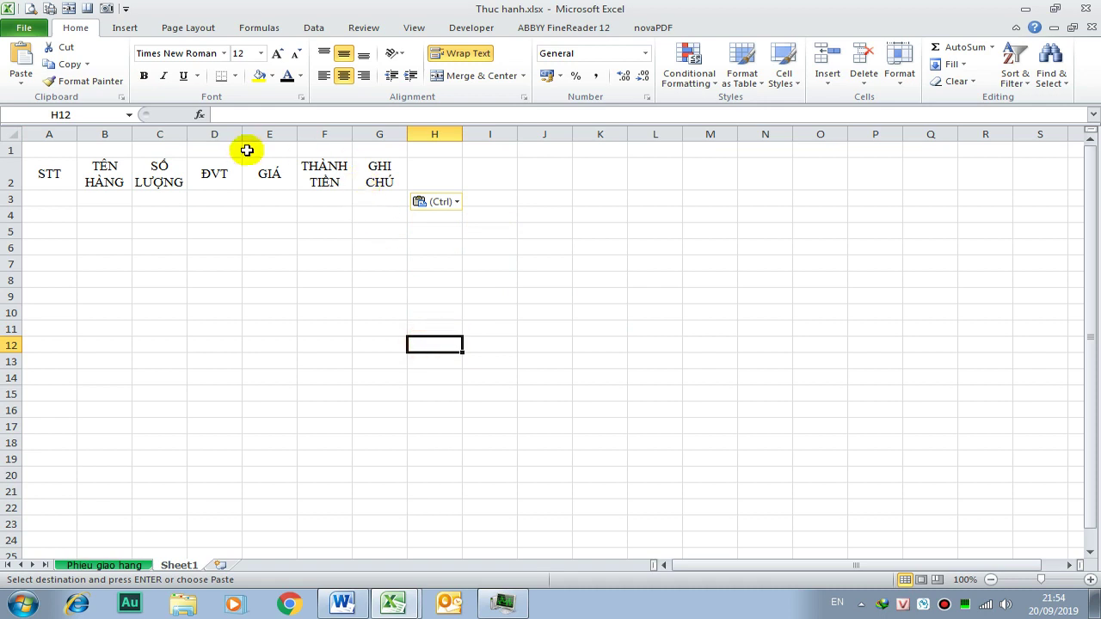
- Give A2:G29 all borders, then make the header A2:G2 bold with light-blue fill
mouse_move(61, 175)
mouse_down()
mouse_move(355, 174)
mouse_move(378, 525)
mouse_up()
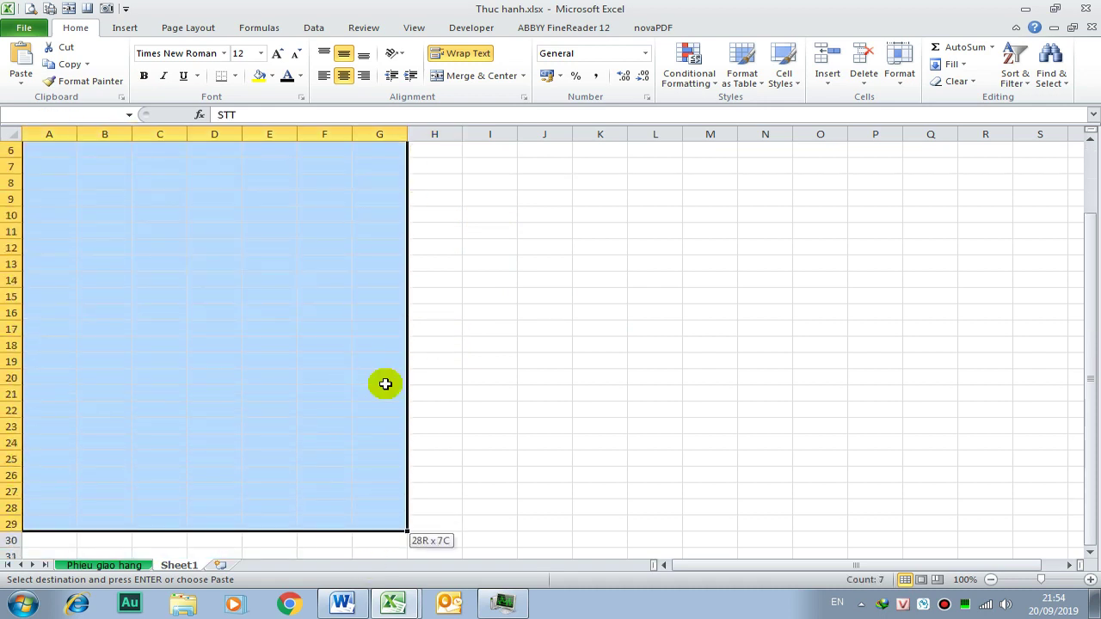
click(235, 76)
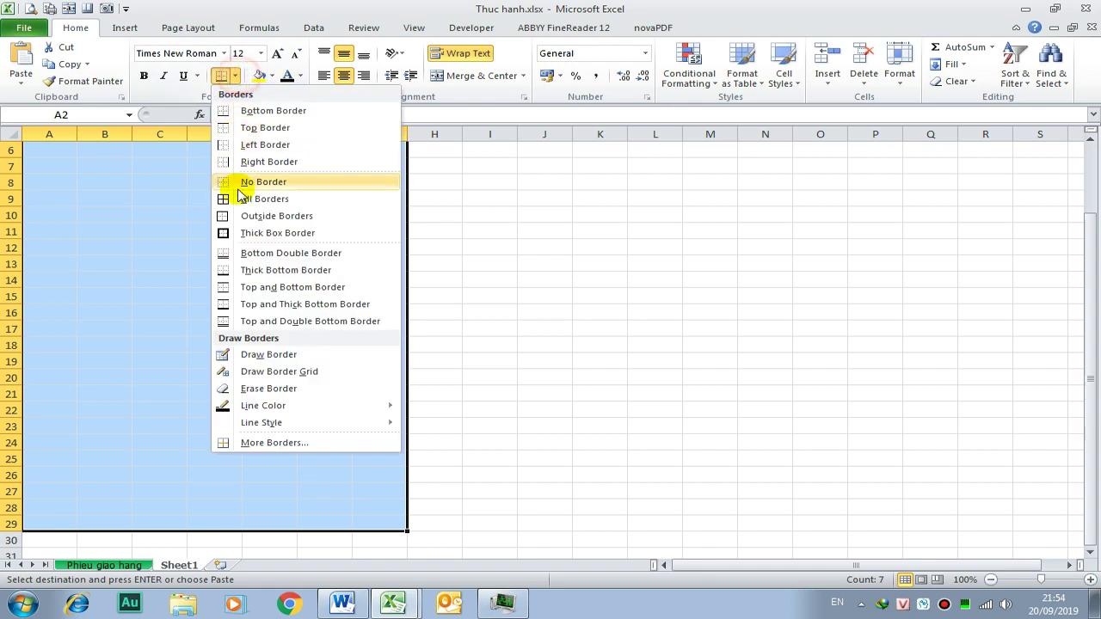
click(233, 197)
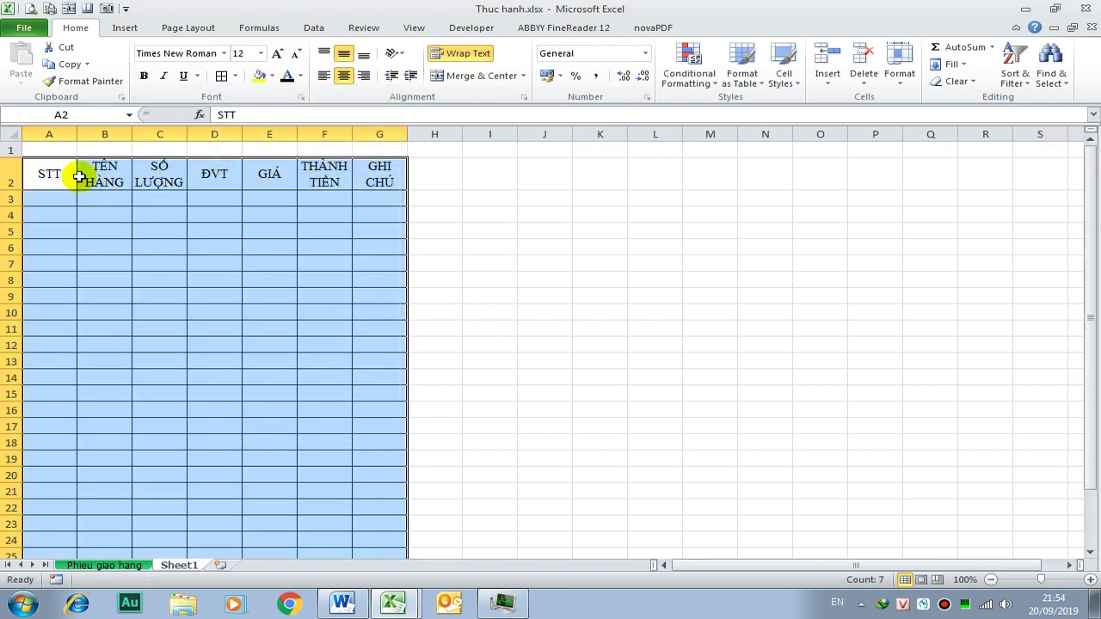
drag(49, 173, 361, 179)
key(ctrl+b)
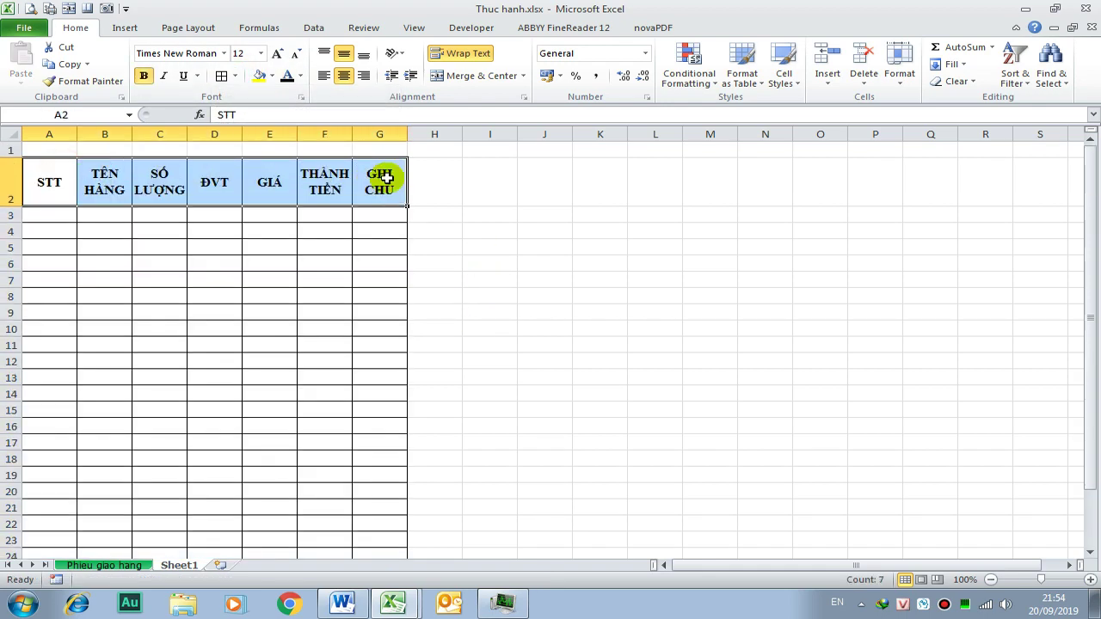
click(272, 75)
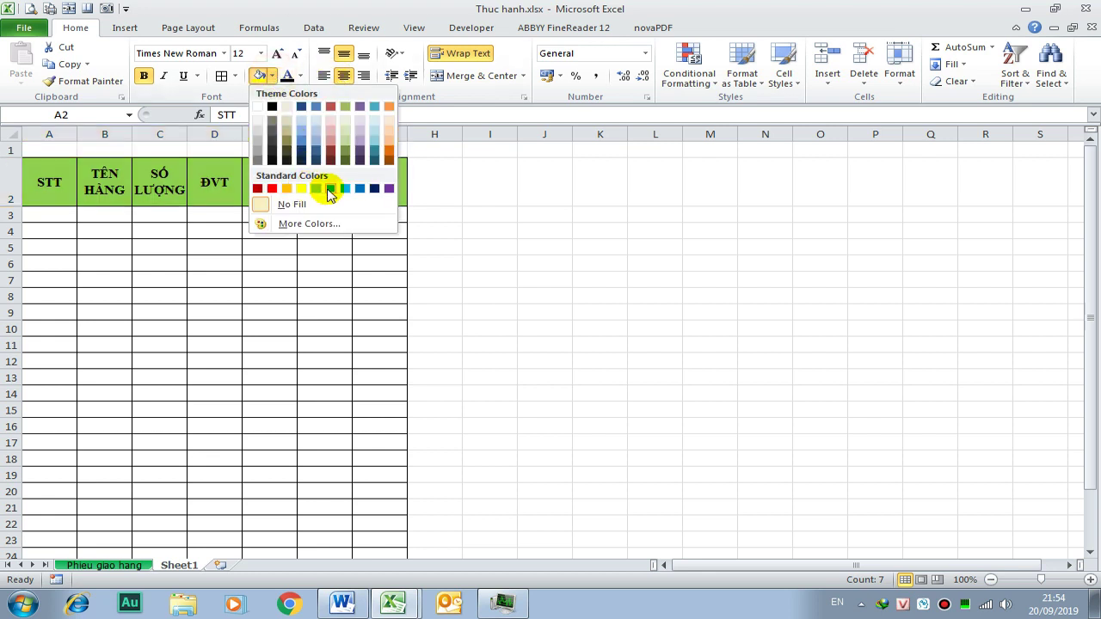
click(376, 127)
click(531, 244)
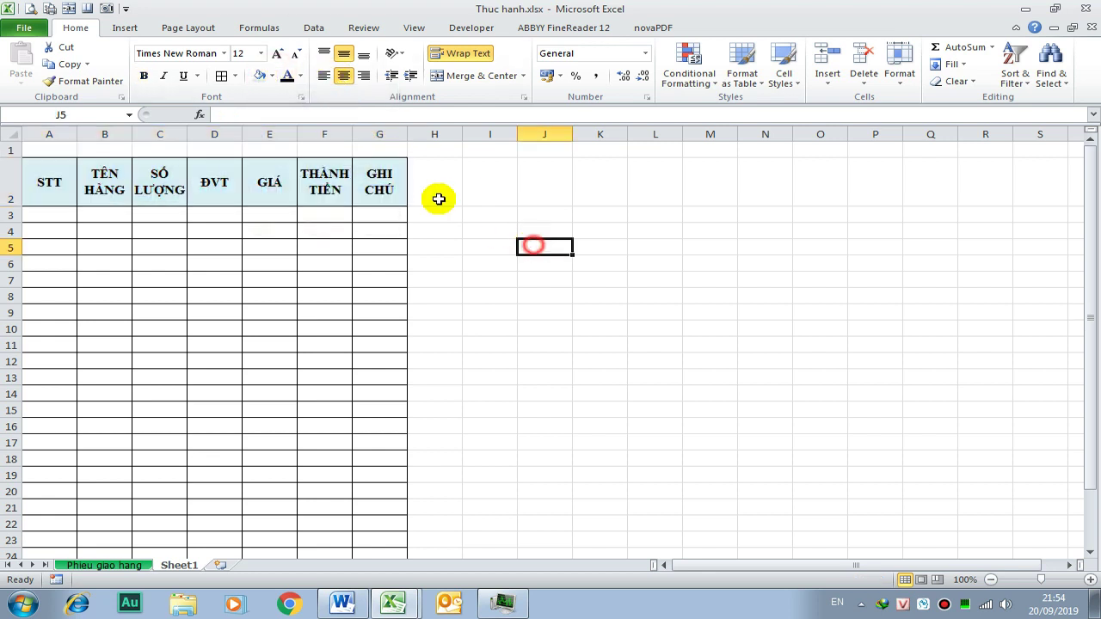
- Widen columns B, C, D and F to fit their headers
click(576, 258)
drag(132, 138, 392, 139)
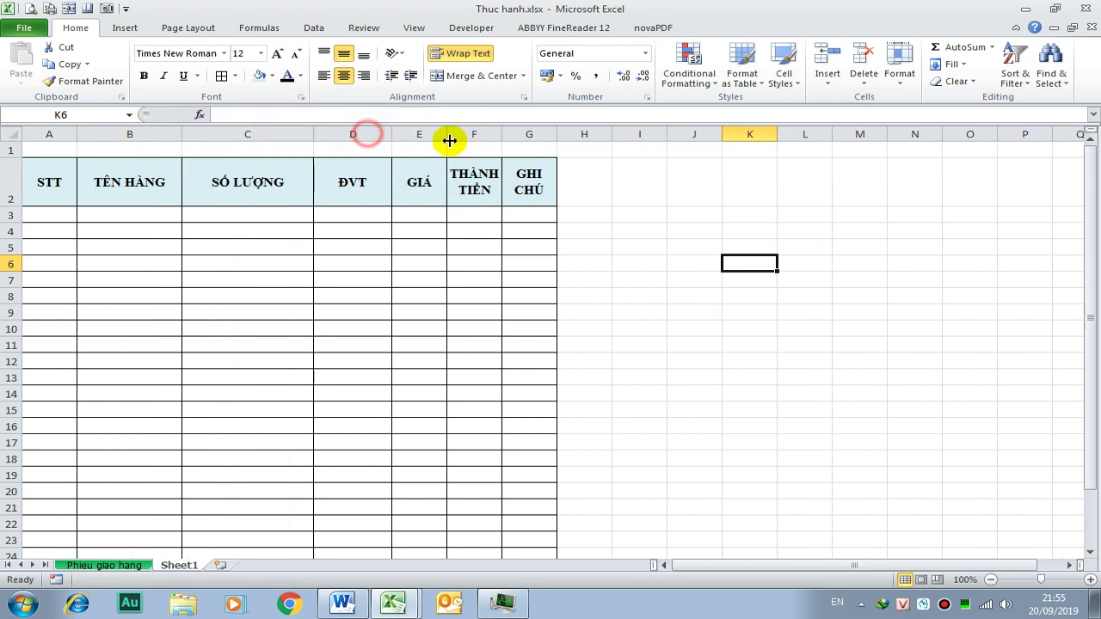
drag(502, 137, 534, 137)
click(668, 214)
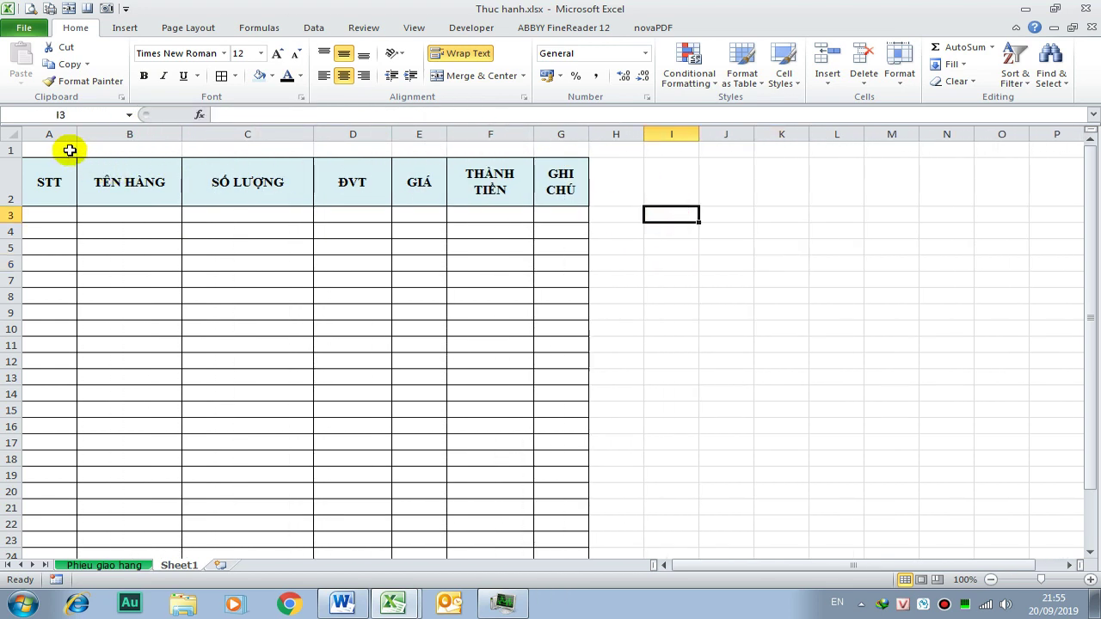
- Merge A1:G1 and title it XỬ LÝ SỐ LIỆU at font size 14
drag(69, 150, 551, 149)
click(498, 83)
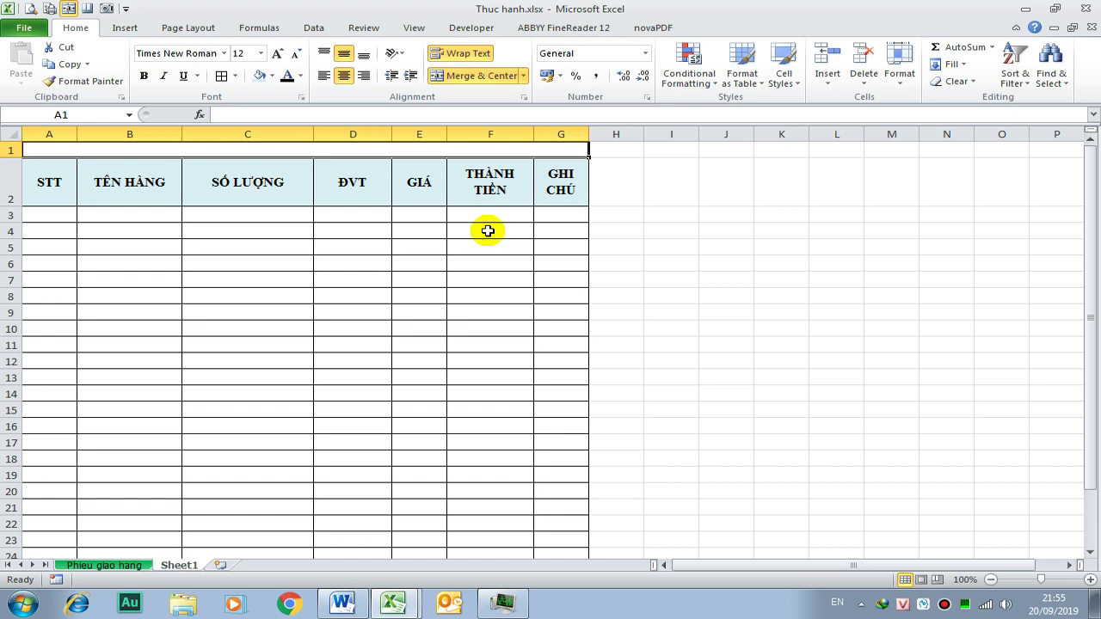
text(x)
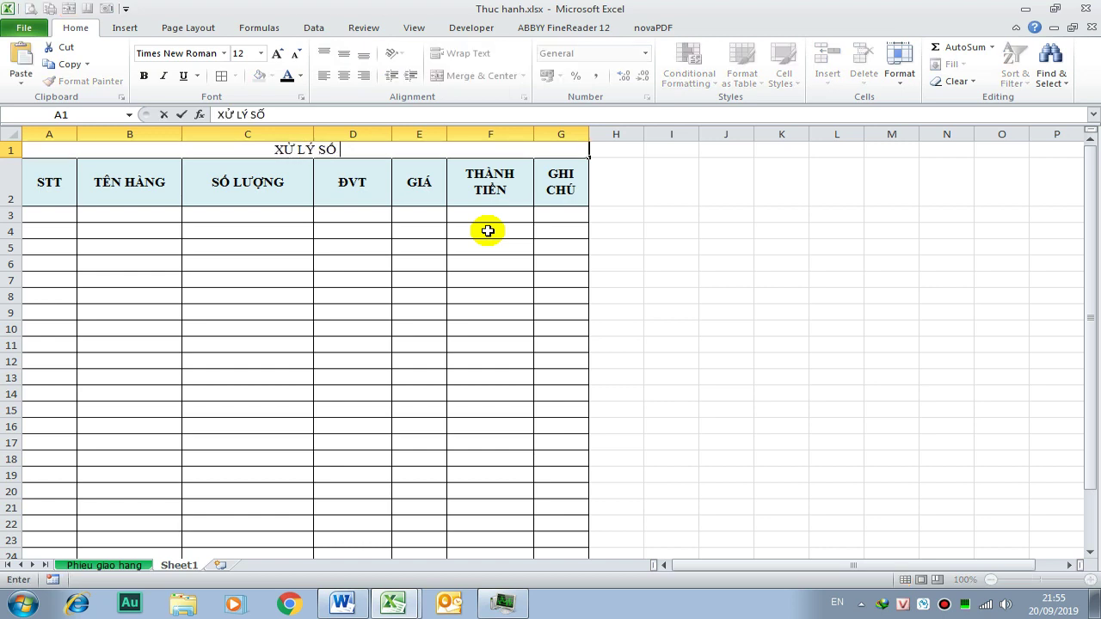
key(Return)
key(Up)
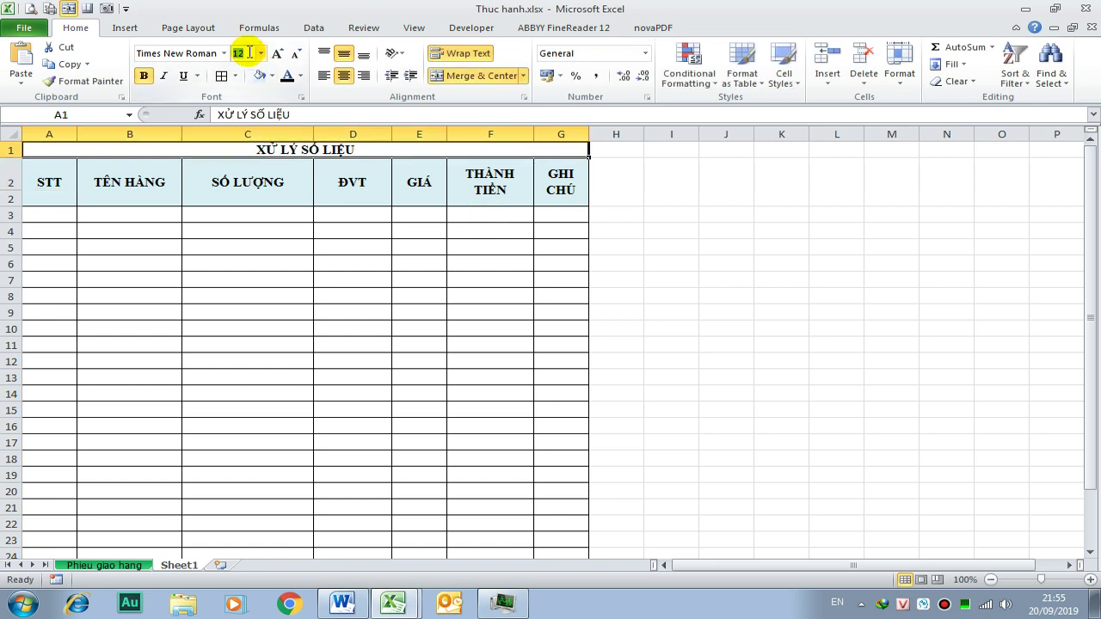
key(Return)
click(525, 365)
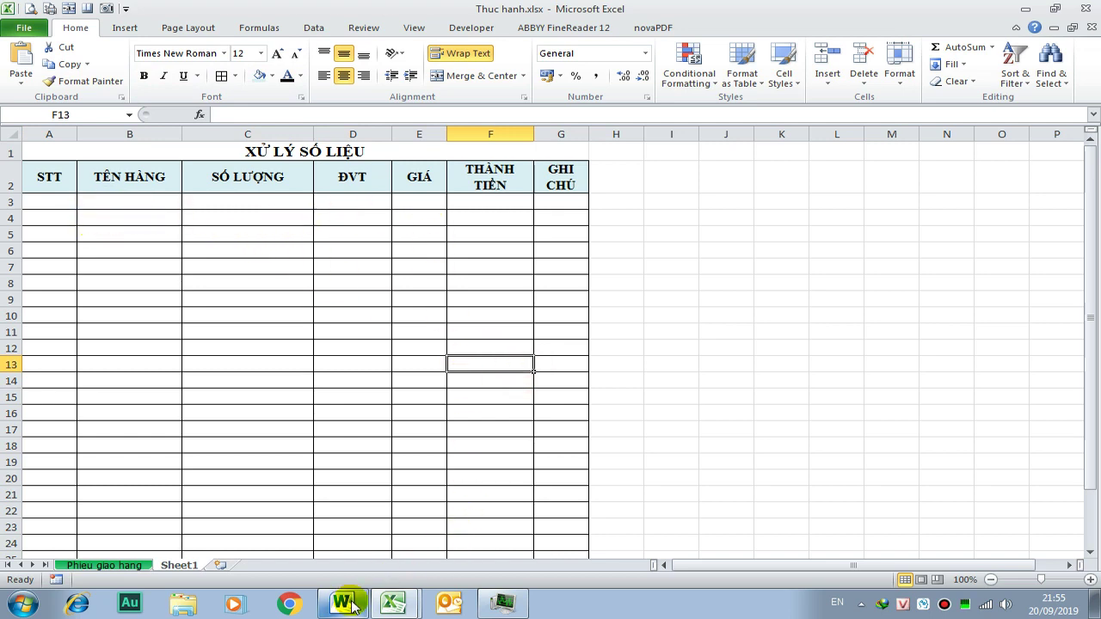
- Insert a new column B headed SỐ PHIẾU before TÊN HÀNG and widen it
mouse_move(353, 607)
click(136, 134)
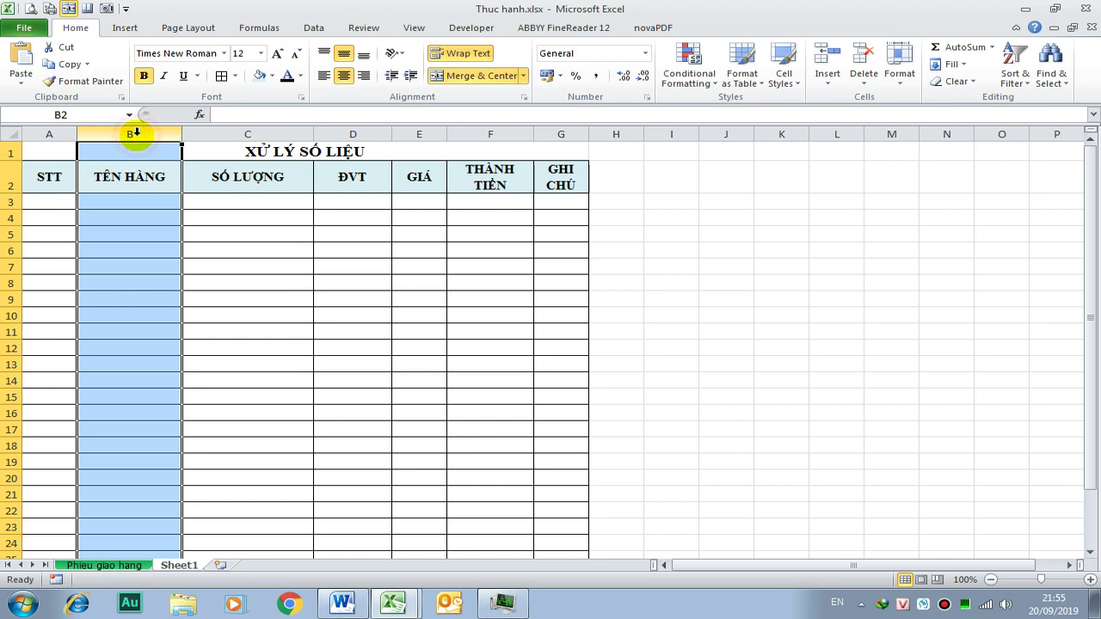
right_click(137, 136)
click(180, 237)
click(221, 264)
click(103, 177)
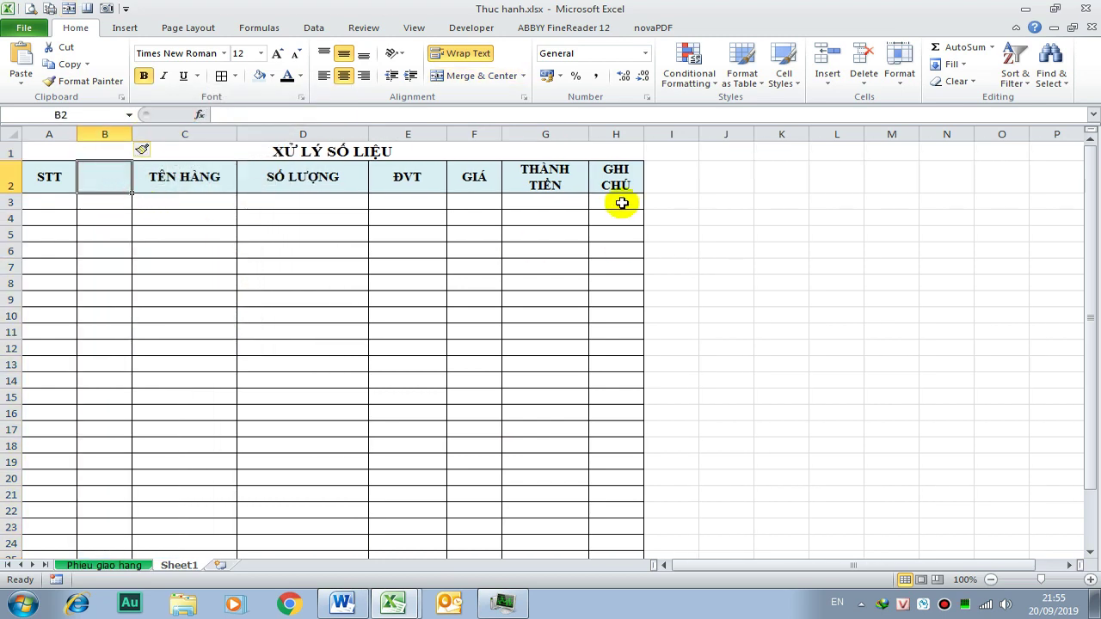
text(SỐ PHIẾU)
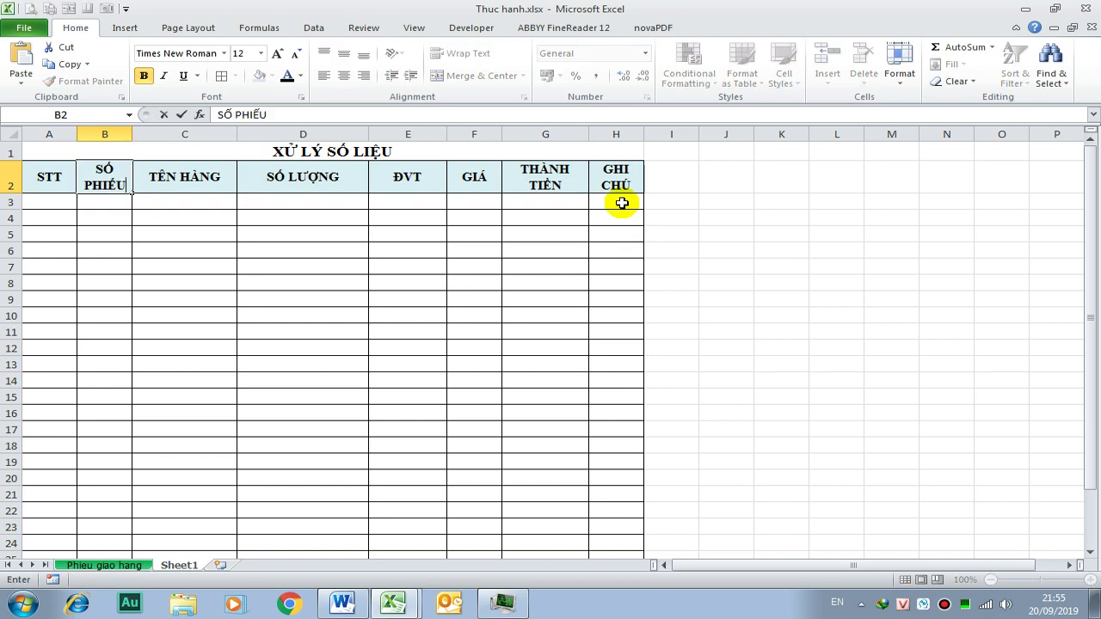
key(Return)
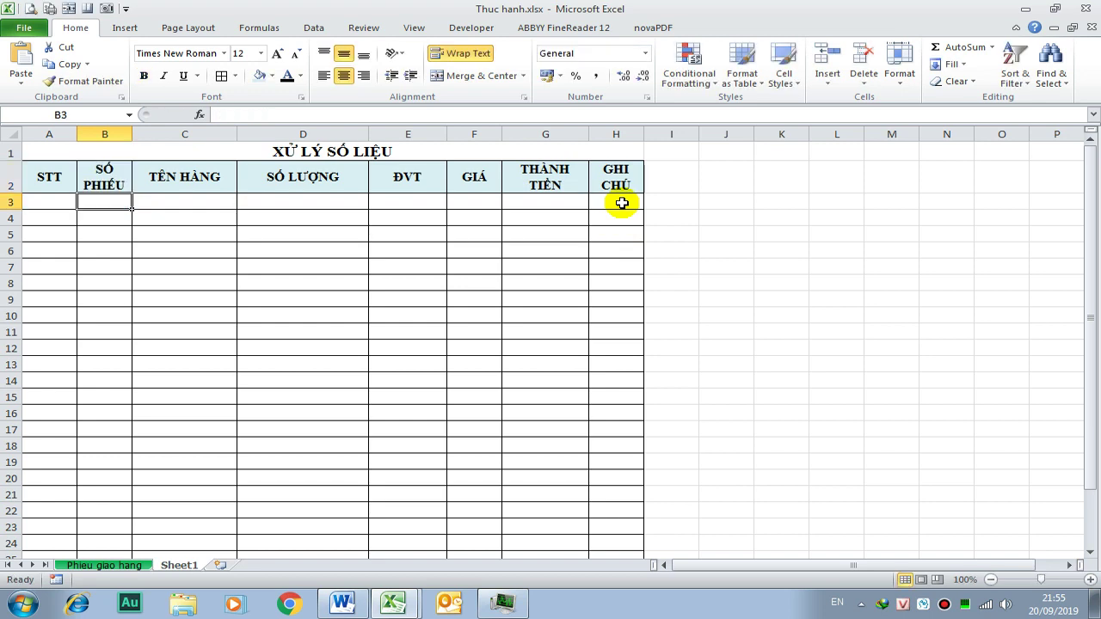
drag(134, 133, 196, 130)
click(336, 215)
click(142, 199)
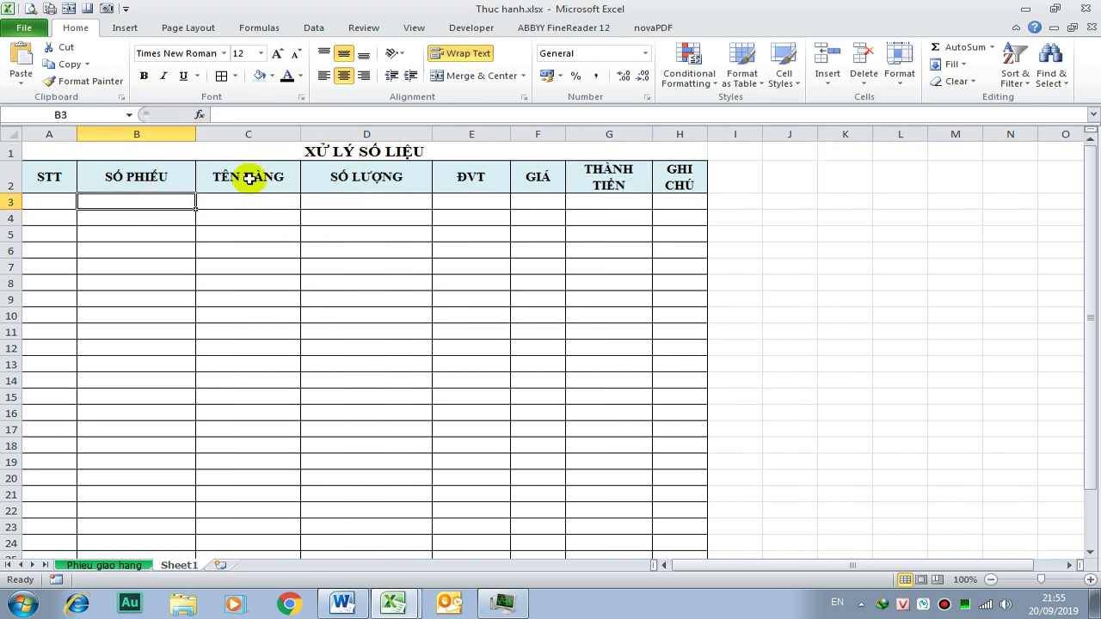
- Enter Phiếu 01 as the slip number in B3
text(Phiếu)
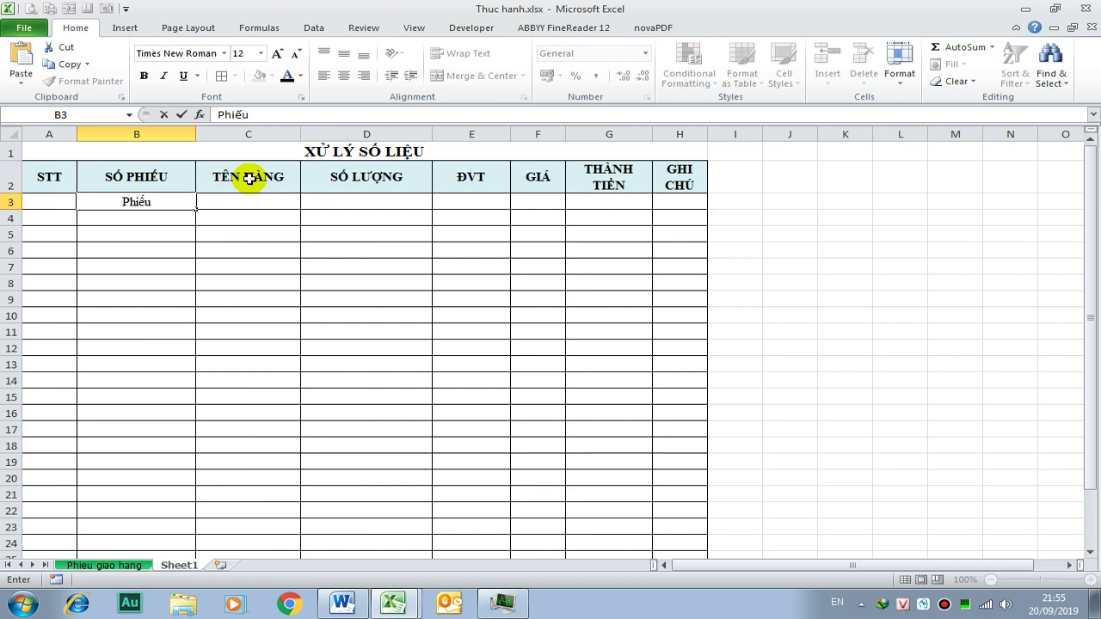
text( 01)
key(Return)
key(Up)
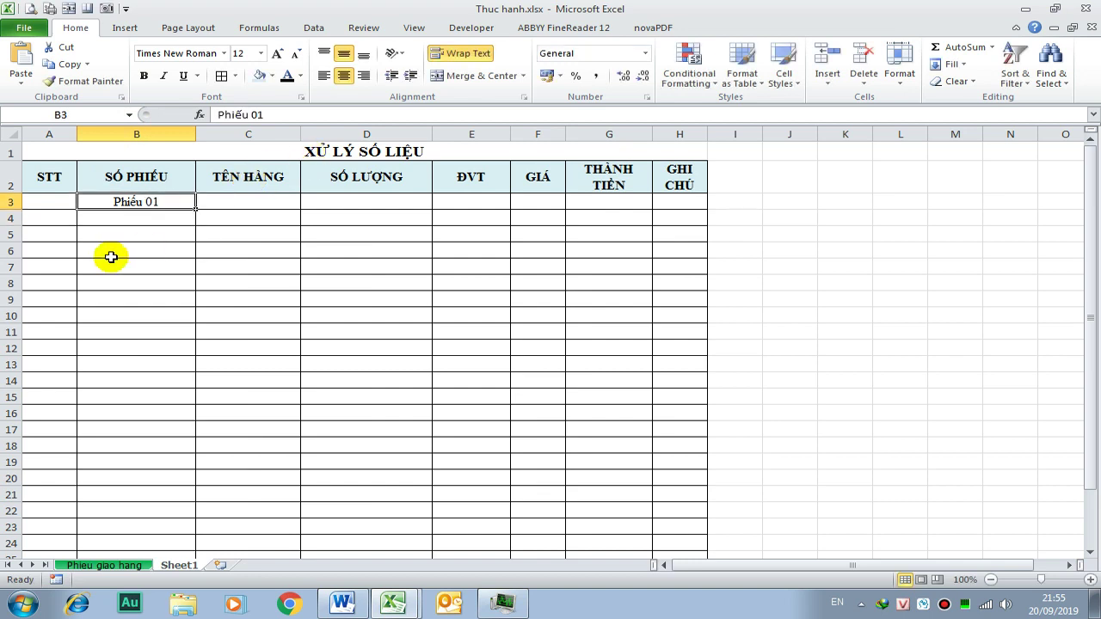
- Link A3 to the slip's A8 and fill STT numbers 1–11 down to row 13
click(49, 203)
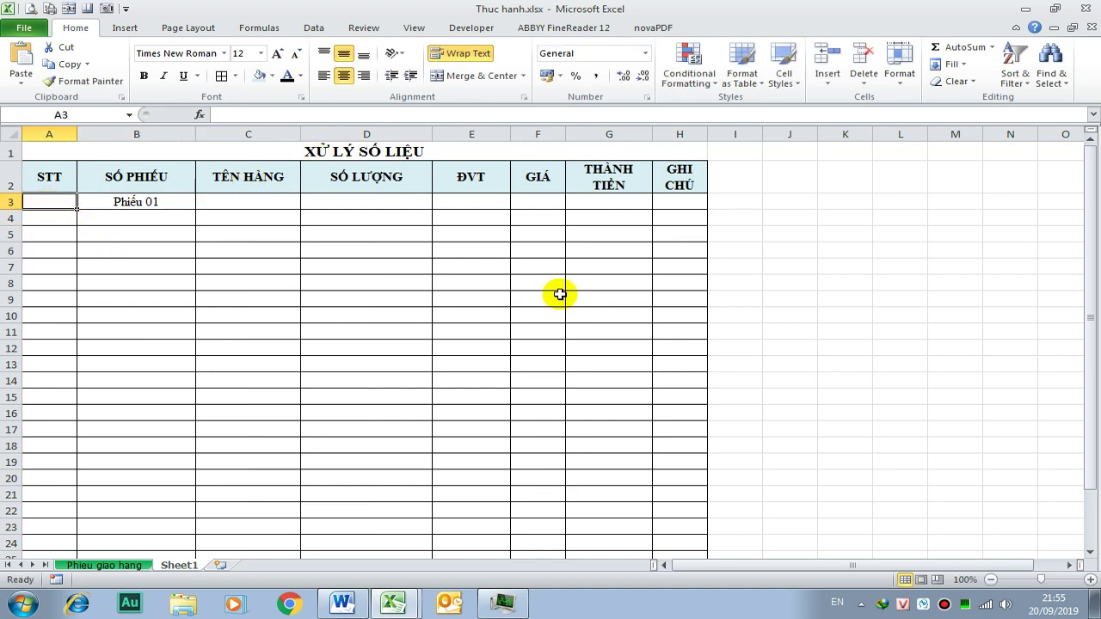
text(1)
key(Return)
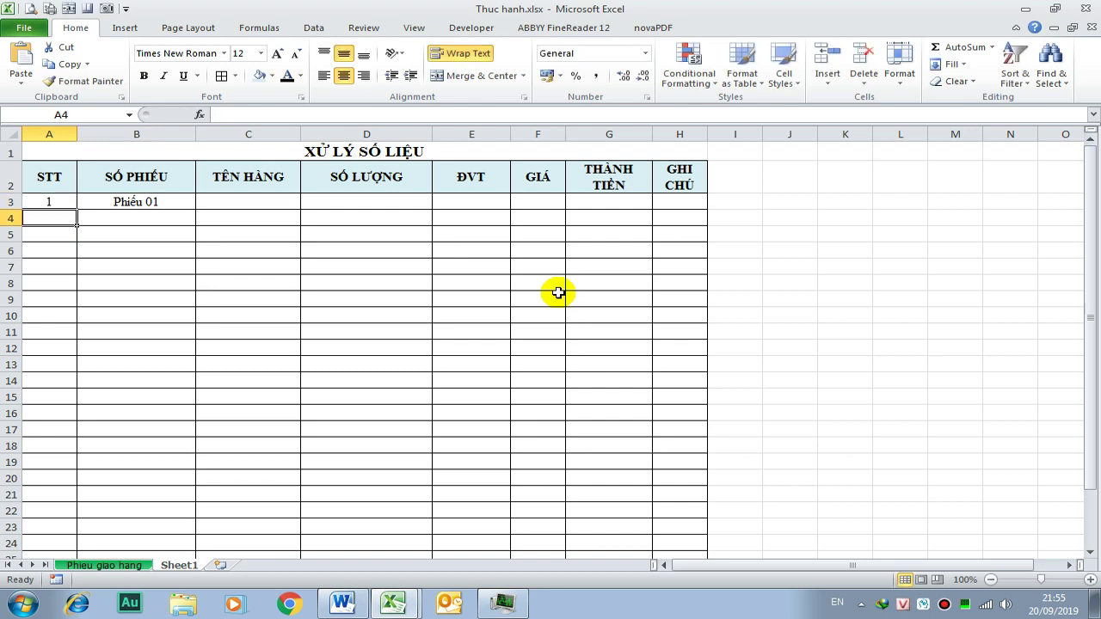
click(66, 199)
text(=)
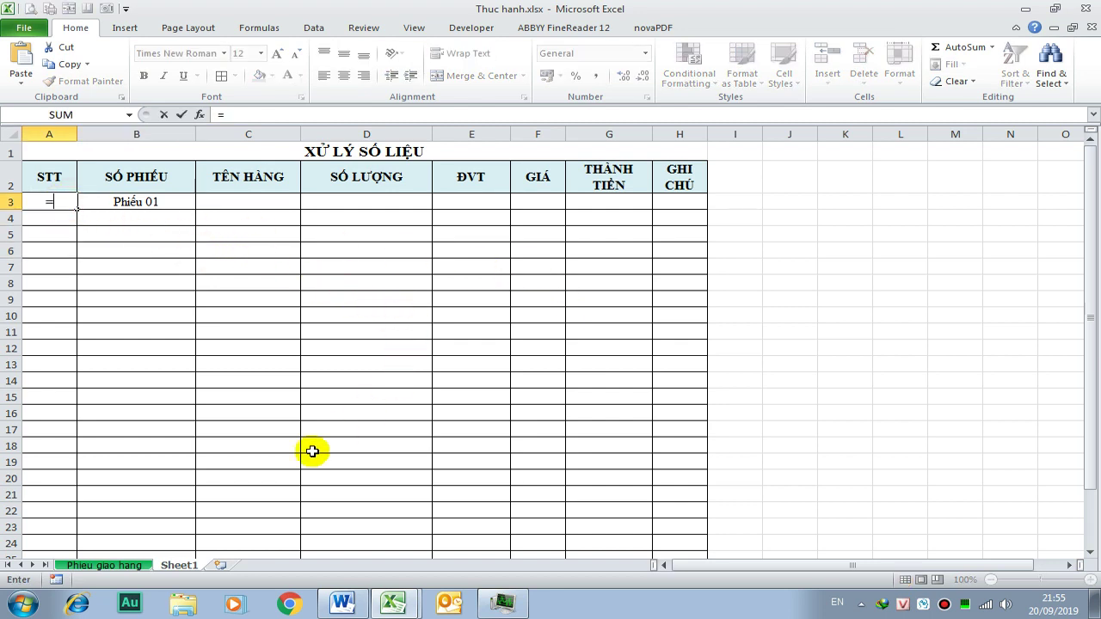
click(123, 567)
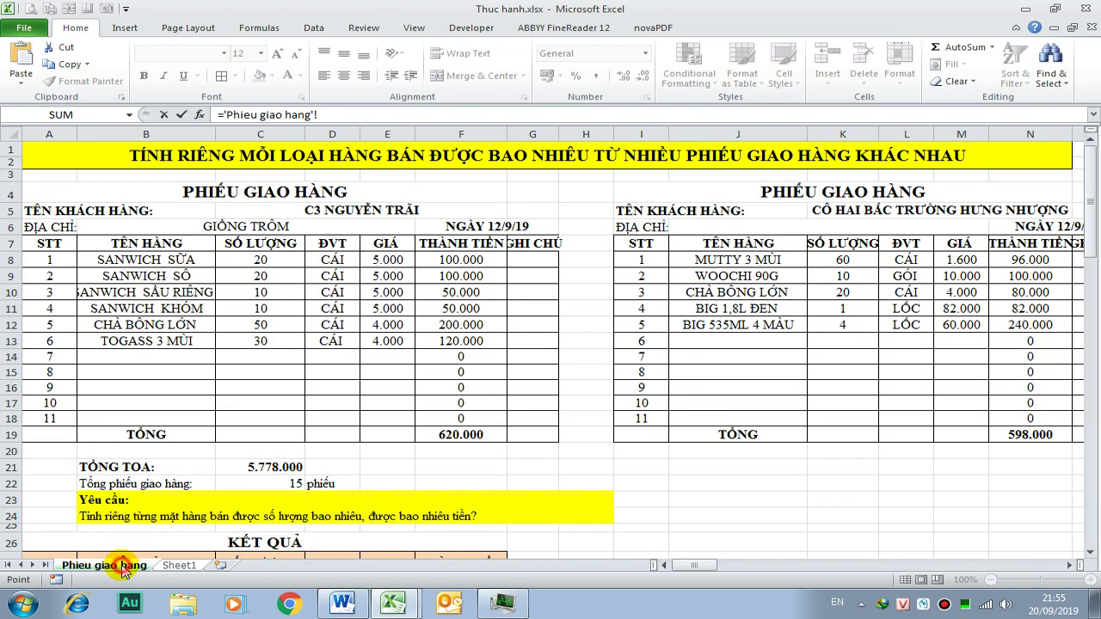
click(54, 264)
key(Return)
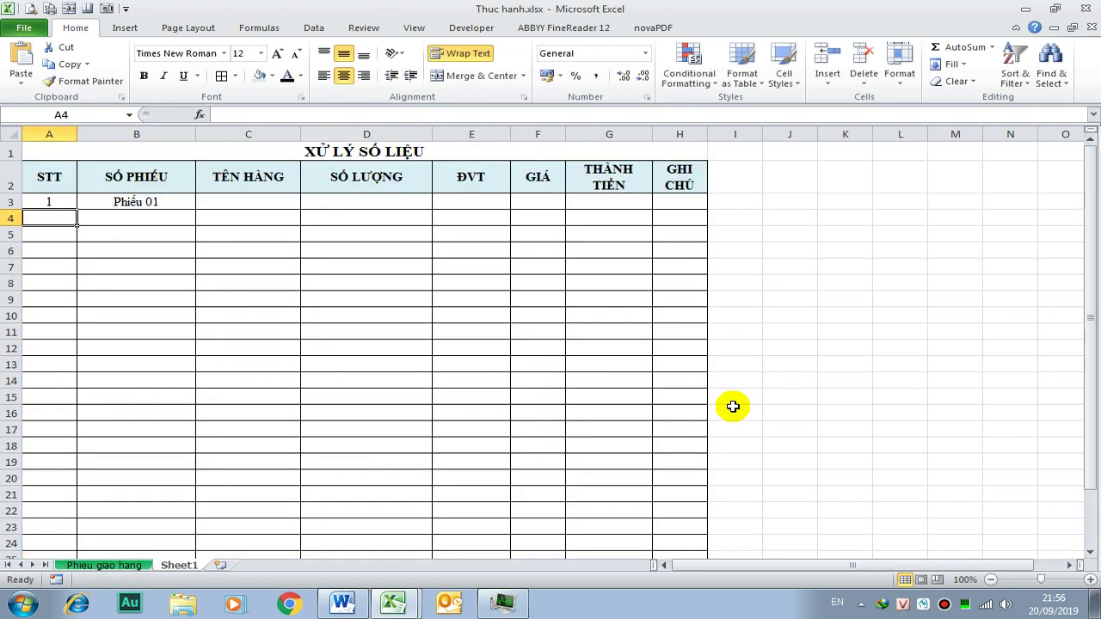
click(74, 204)
mouse_move(77, 209)
mouse_down()
mouse_move(78, 349)
mouse_move(94, 363)
mouse_move(79, 365)
mouse_up()
click(64, 347)
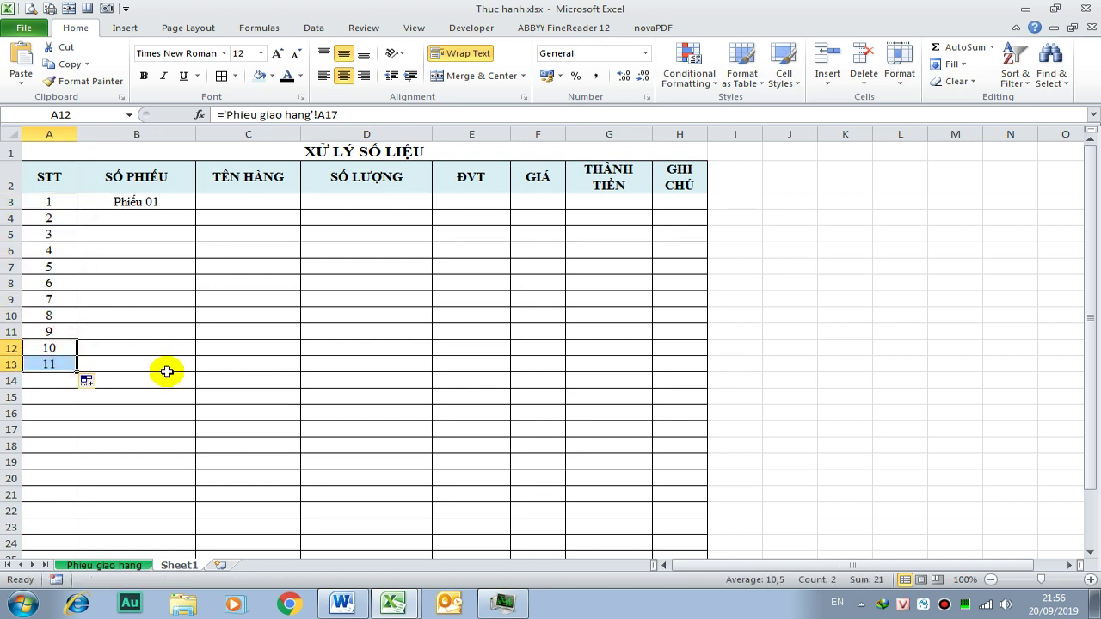
click(187, 364)
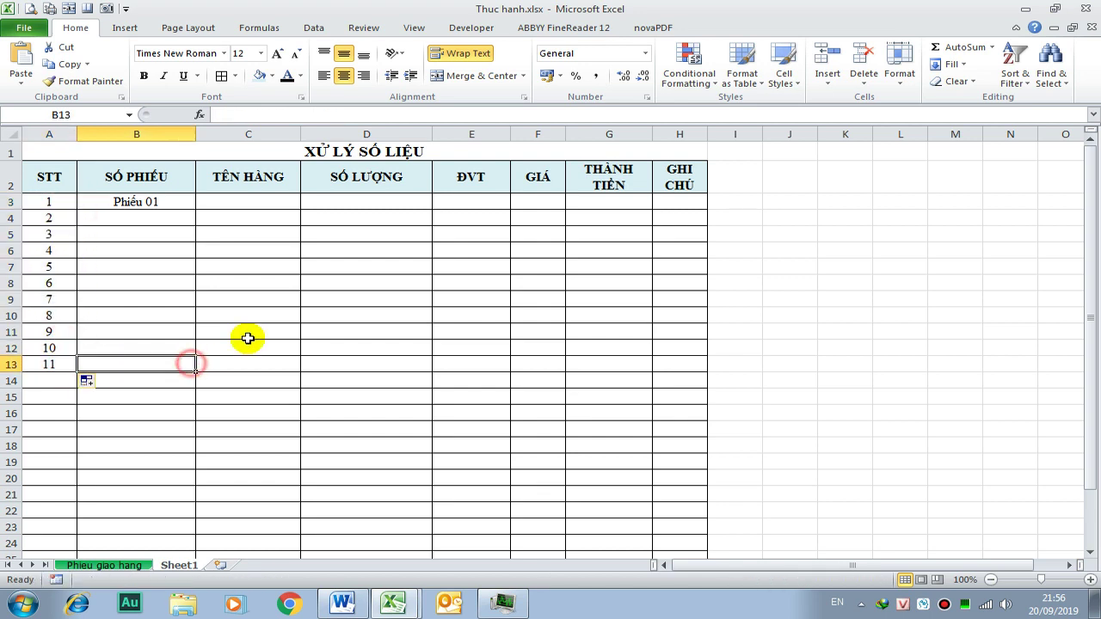
click(60, 364)
drag(49, 201, 49, 362)
- Link C3 to 'Phieu giao hang'!B8 and fill the product names down to C13
click(235, 200)
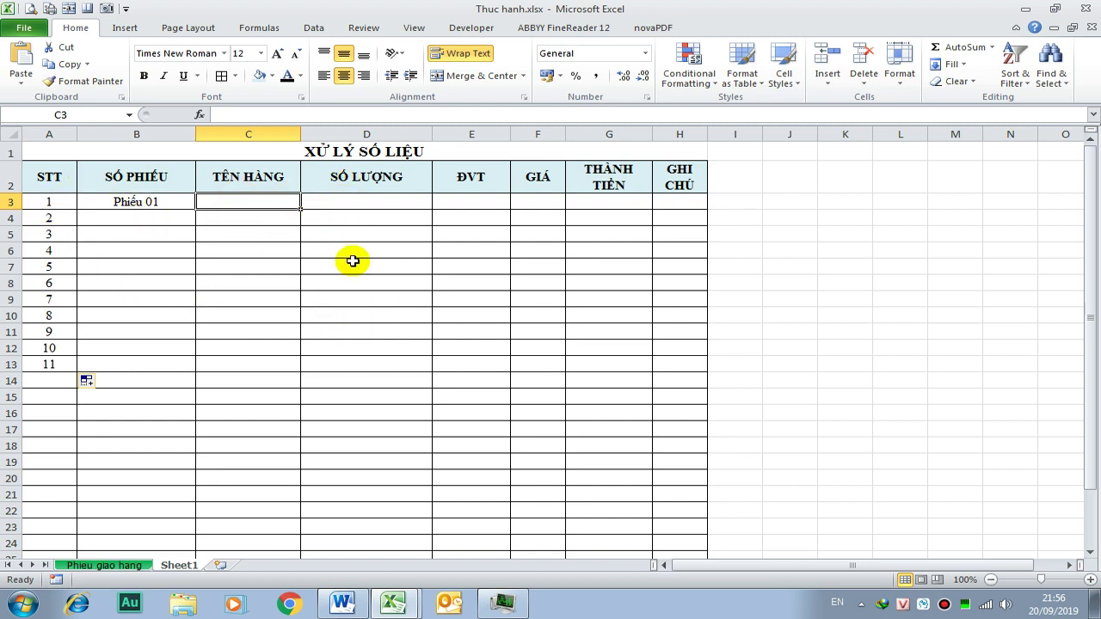
text(=)
click(142, 555)
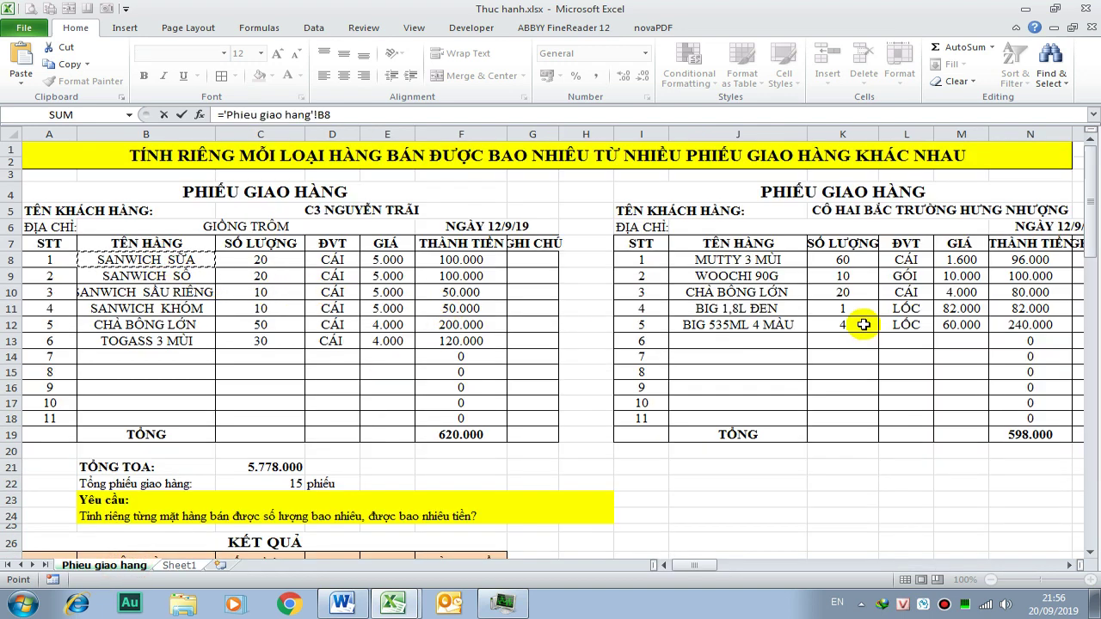
key(Return)
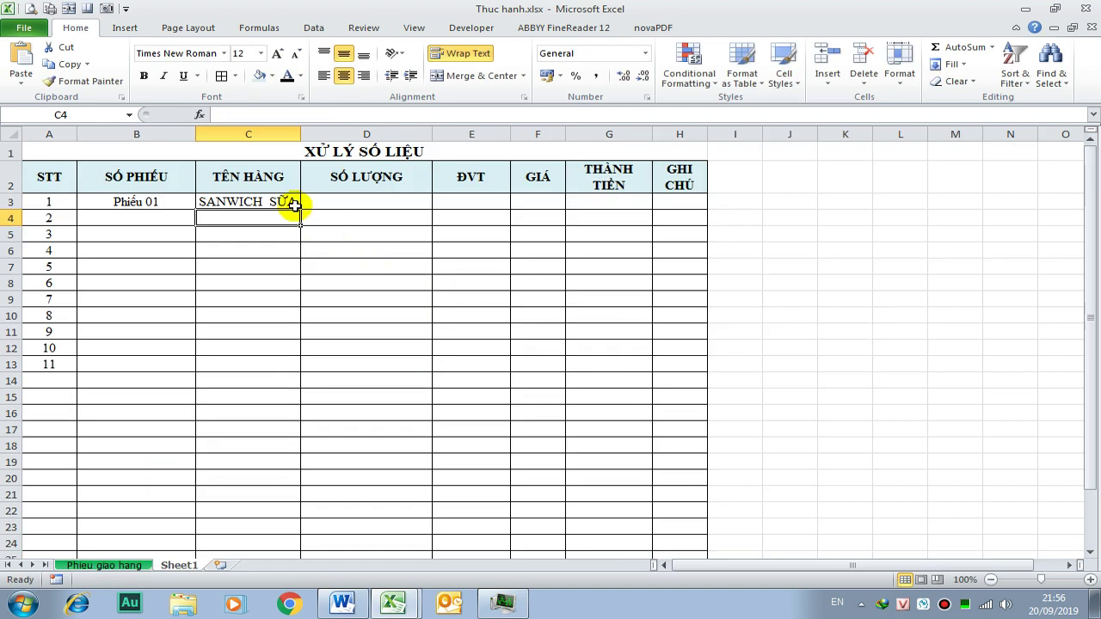
click(295, 205)
drag(301, 208, 327, 364)
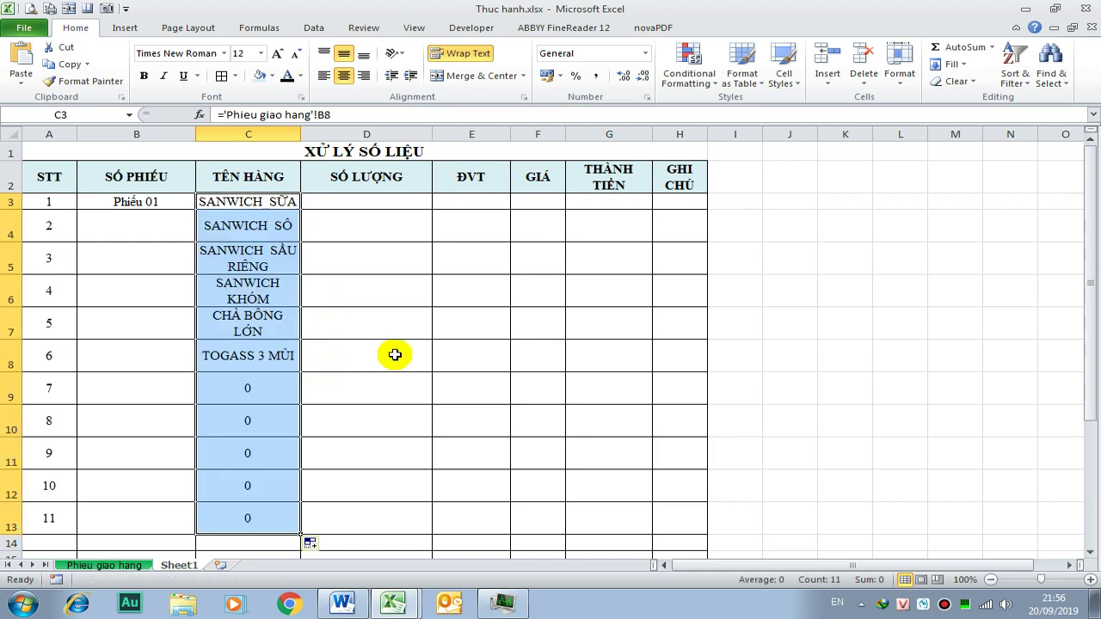
click(81, 564)
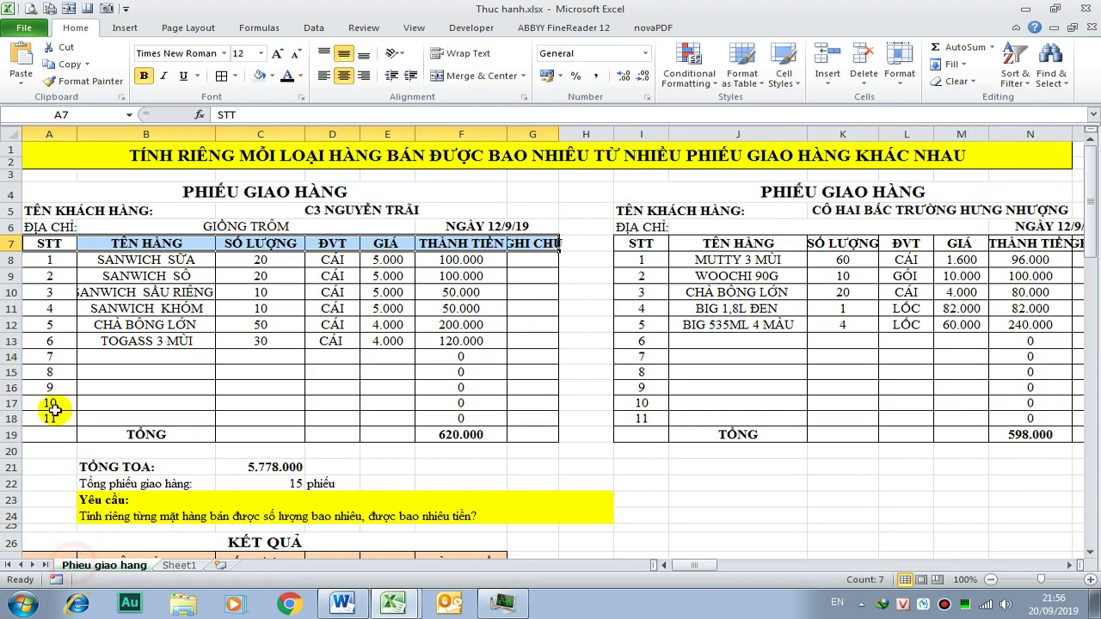
- Fill the first slip's links across SỐ LƯỢNG through GHI CHÚ for rows 3–13
click(179, 564)
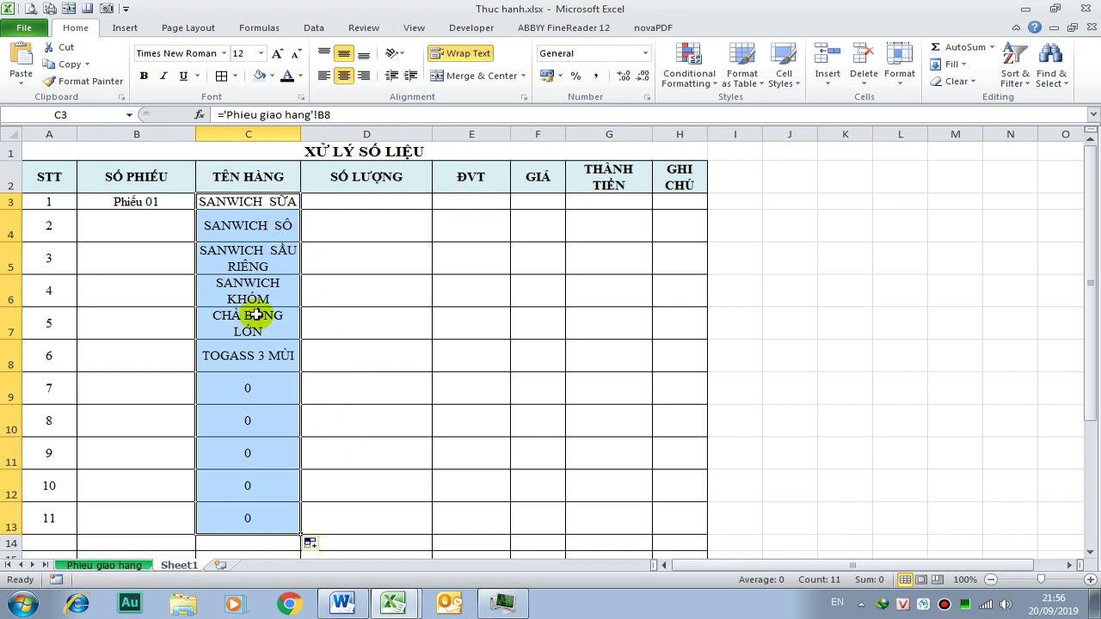
drag(303, 539, 638, 545)
scroll(809, 370, down, 1)
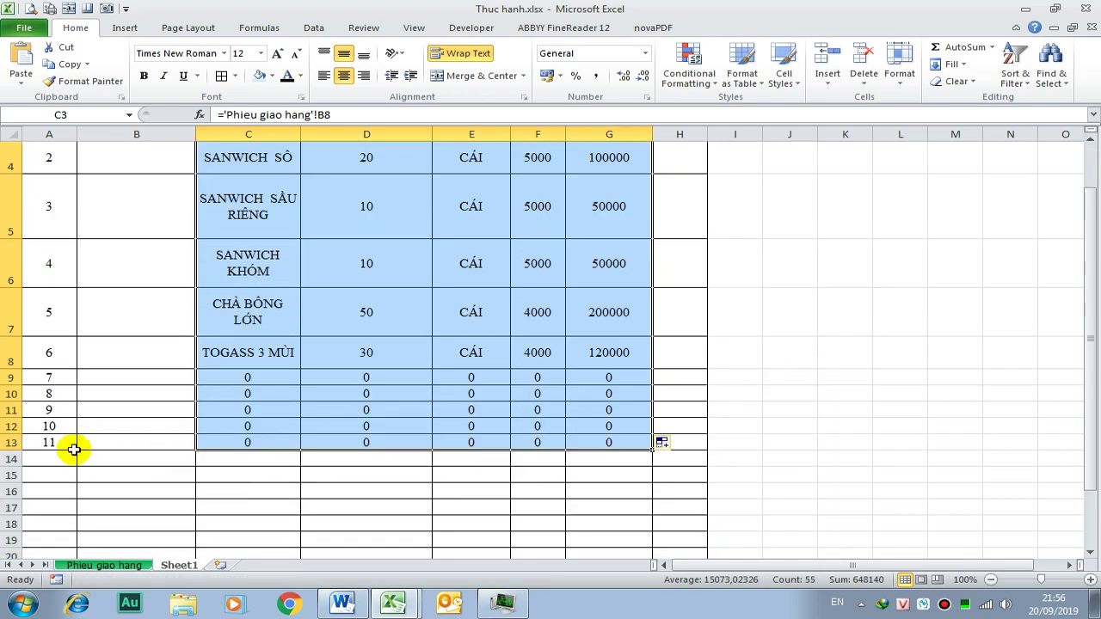
click(110, 566)
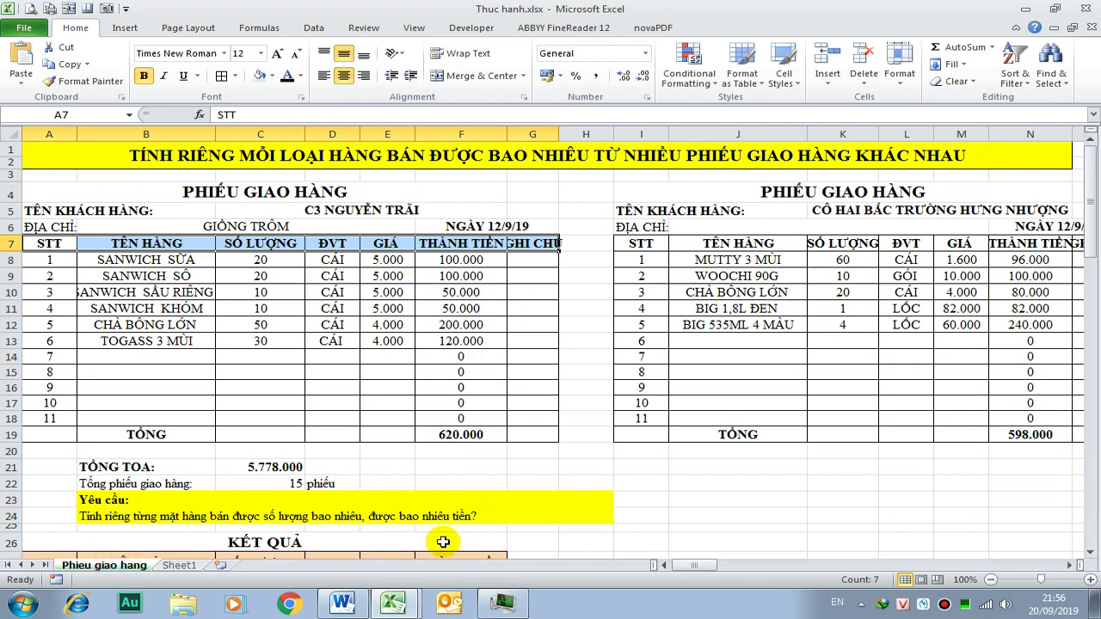
click(181, 567)
scroll(778, 376, up, 1)
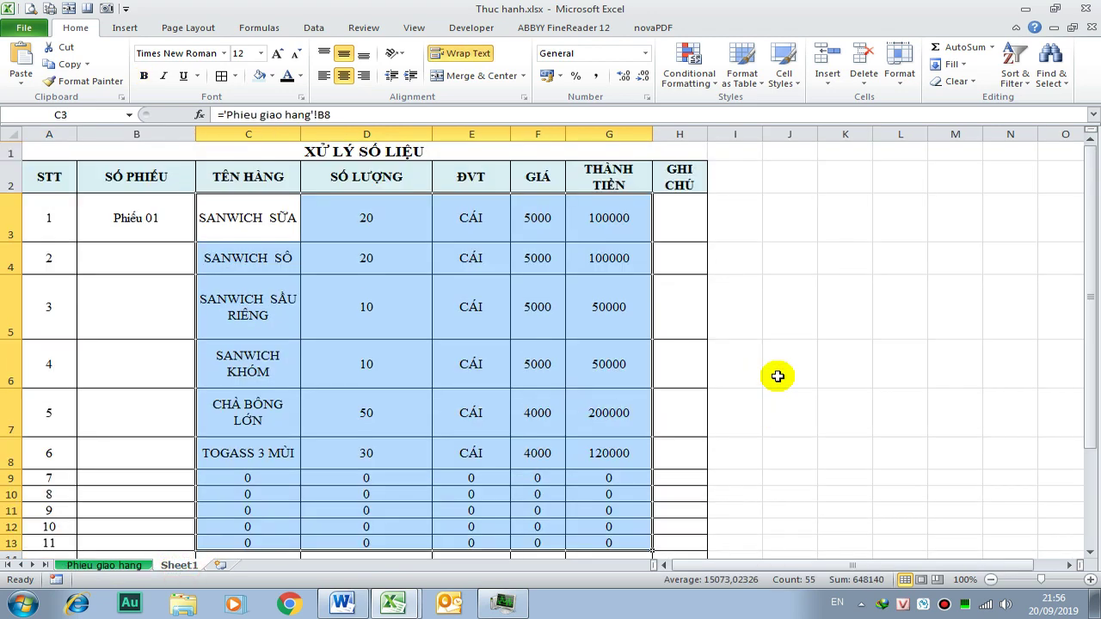
scroll(673, 431, down, 2)
scroll(653, 344, up, 2)
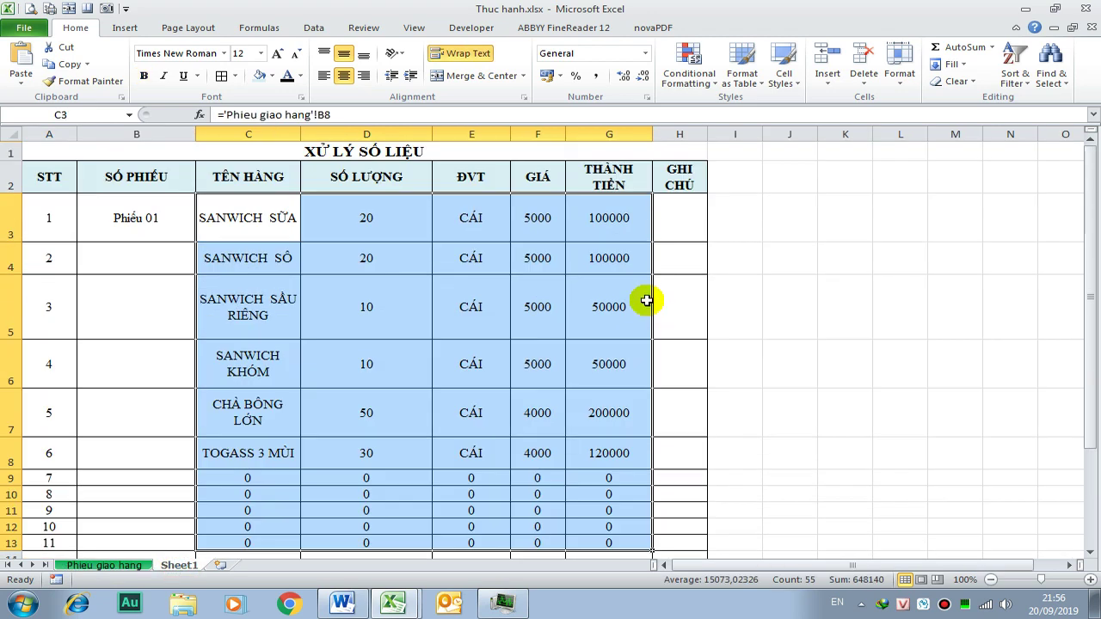
mouse_move(620, 227)
mouse_down()
mouse_move(617, 491)
mouse_move(700, 491)
mouse_up()
click(878, 457)
scroll(885, 436, up, 1)
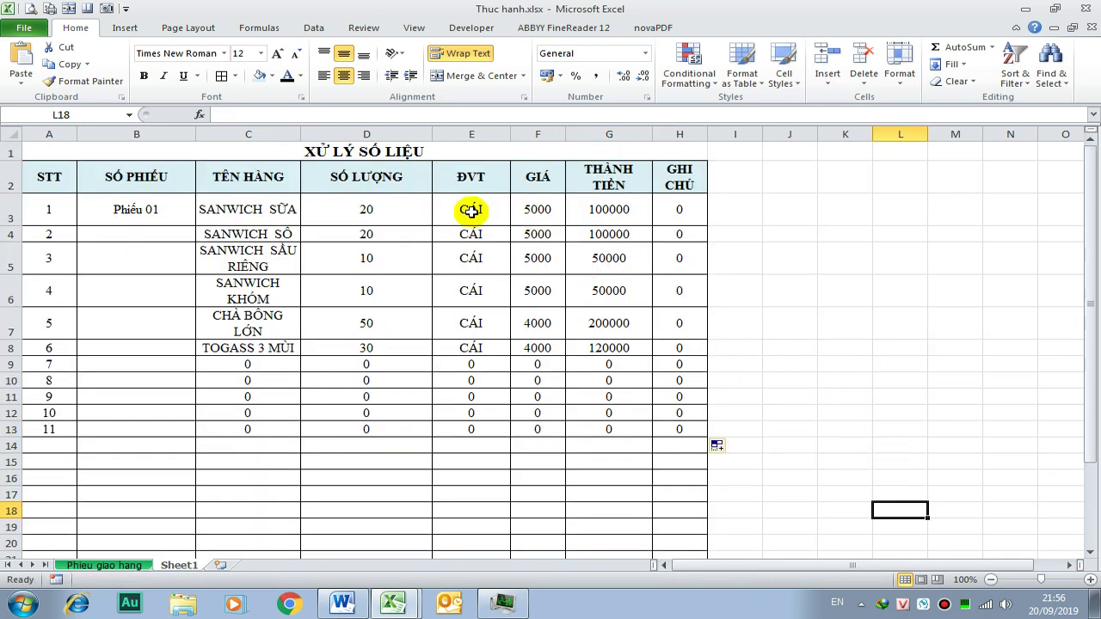
- Format GIÁ and THÀNH TIỀN as Number with thousands separator, 0 decimals, right-aligned
drag(534, 210, 630, 429)
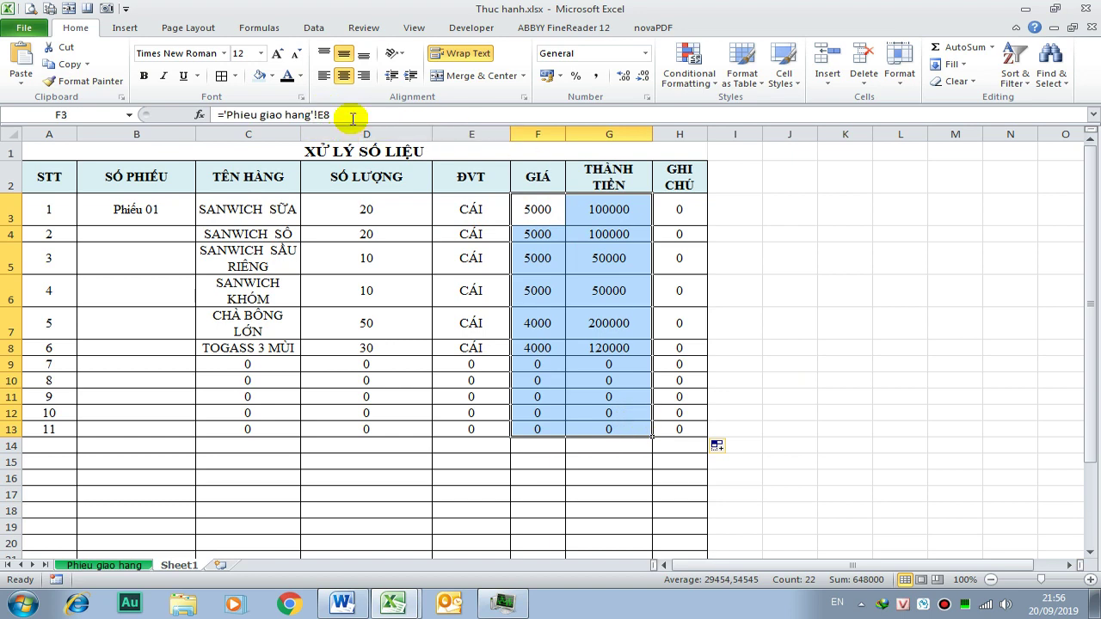
key(ctrl+1)
click(679, 182)
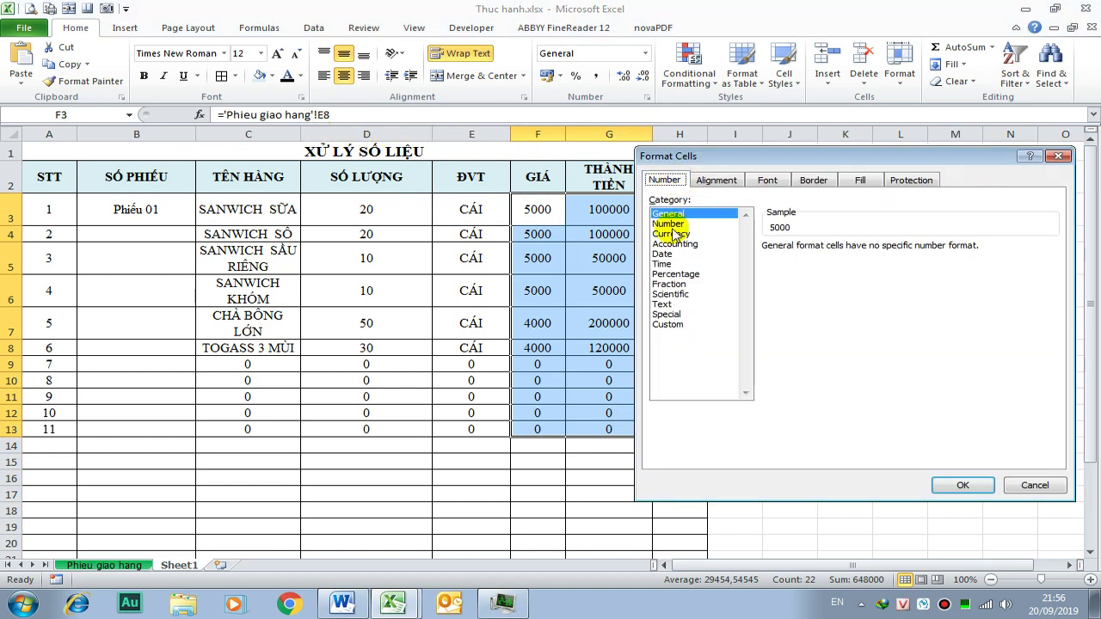
click(668, 224)
click(779, 266)
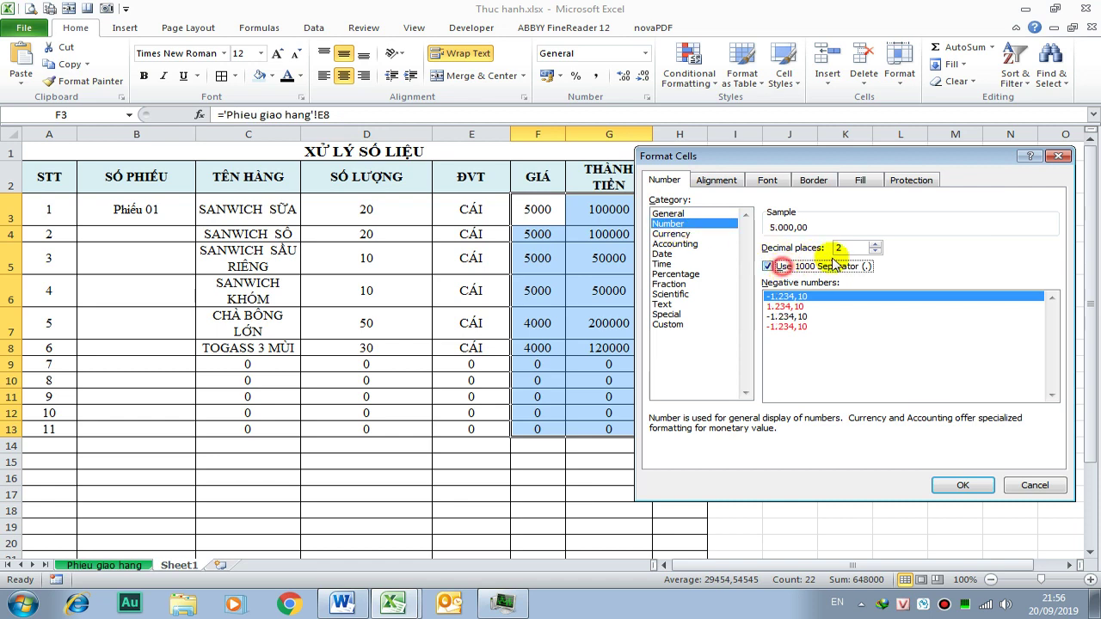
click(962, 485)
click(364, 76)
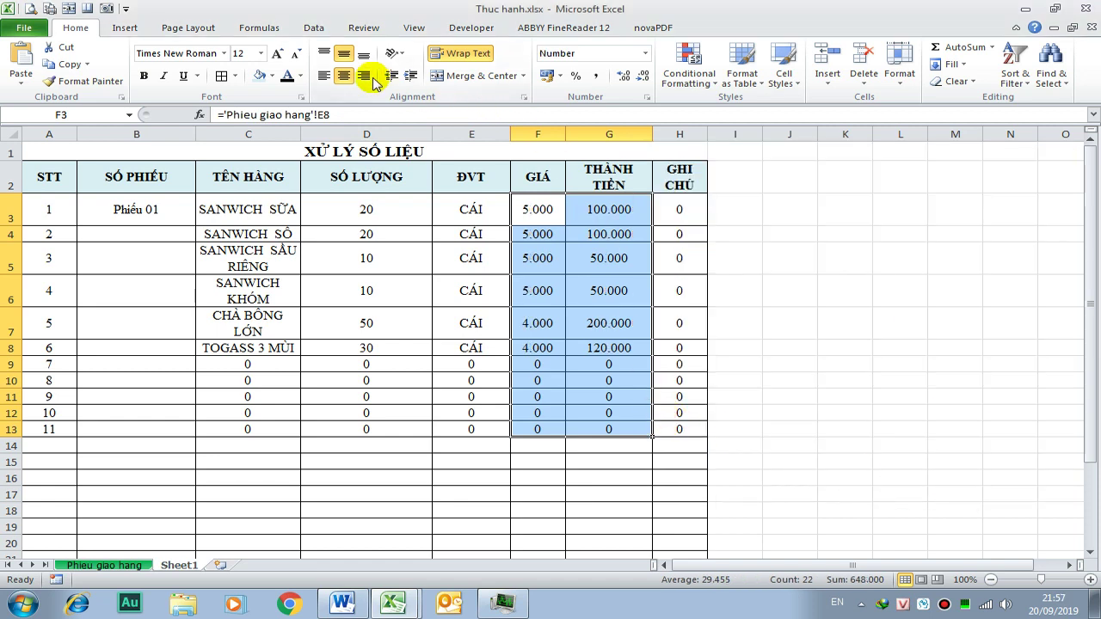
click(381, 254)
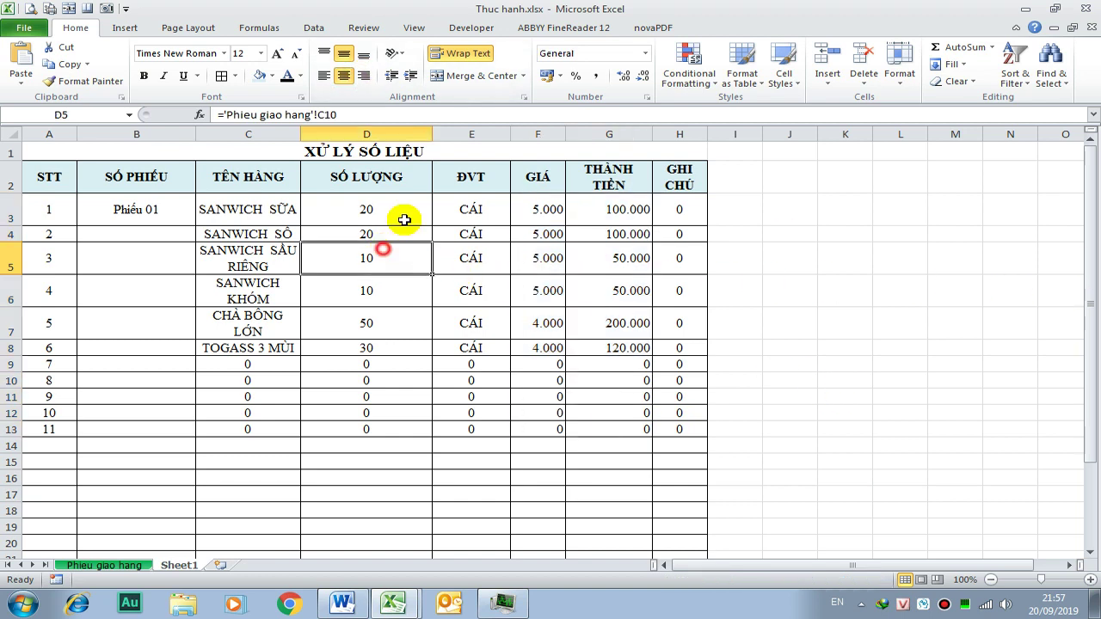
- Narrow columns D (SỐ LƯỢNG), B (SỐ PHIẾU), A (STT) and E (ĐVT)
drag(432, 133, 361, 133)
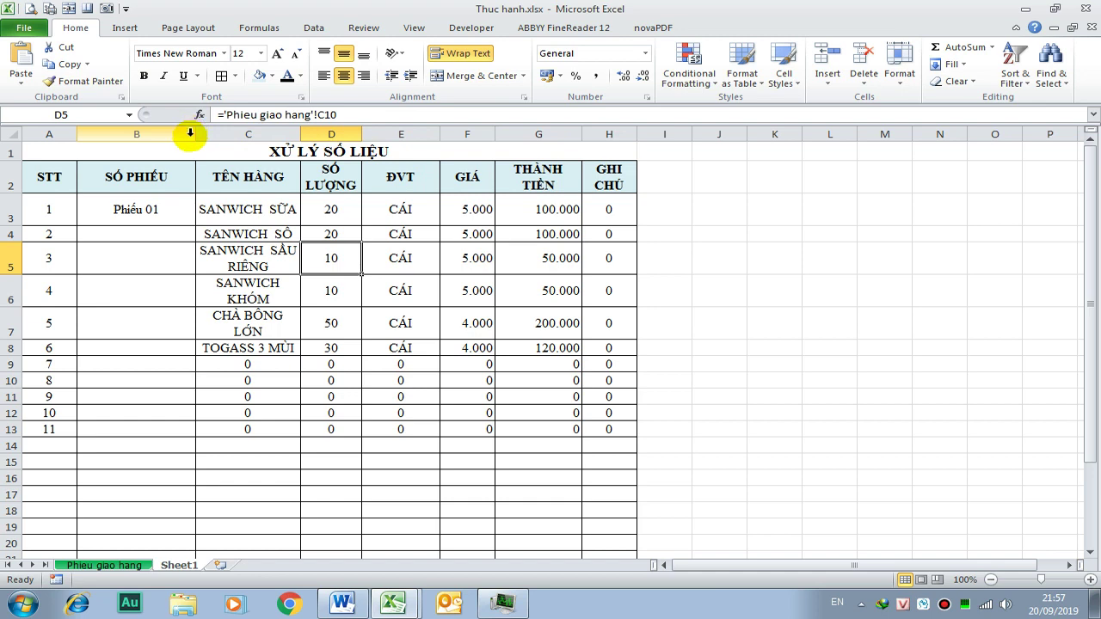
drag(191, 135, 52, 135)
drag(366, 135, 342, 135)
click(718, 212)
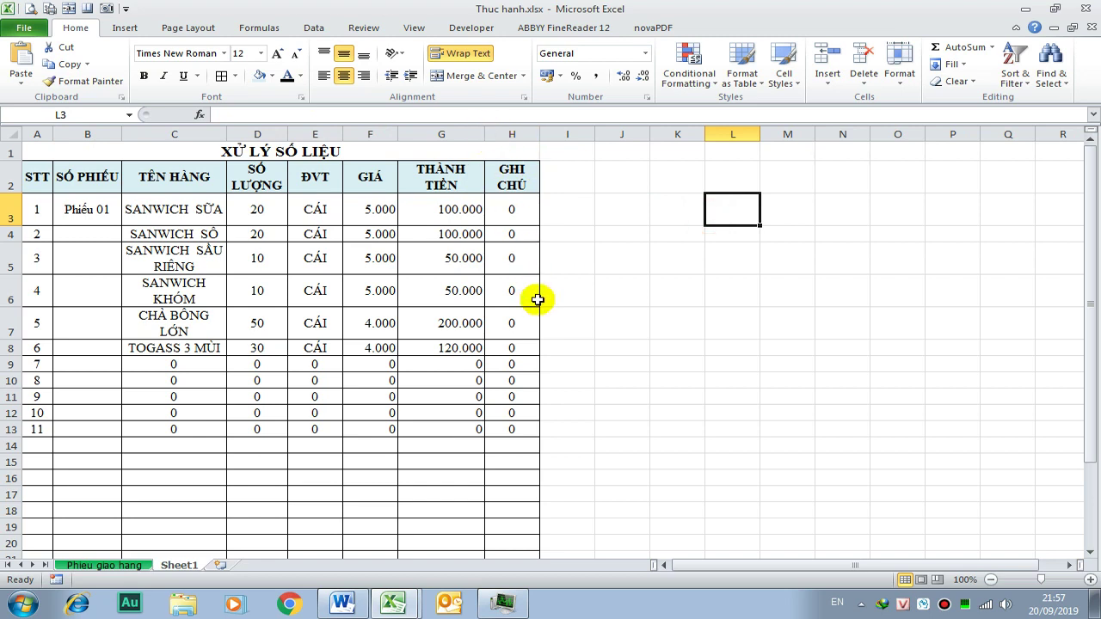
- Bold the Phiếu 01 label, add a bold 'Phiếu 02' label in B14, then start renaming Sheet1
click(93, 225)
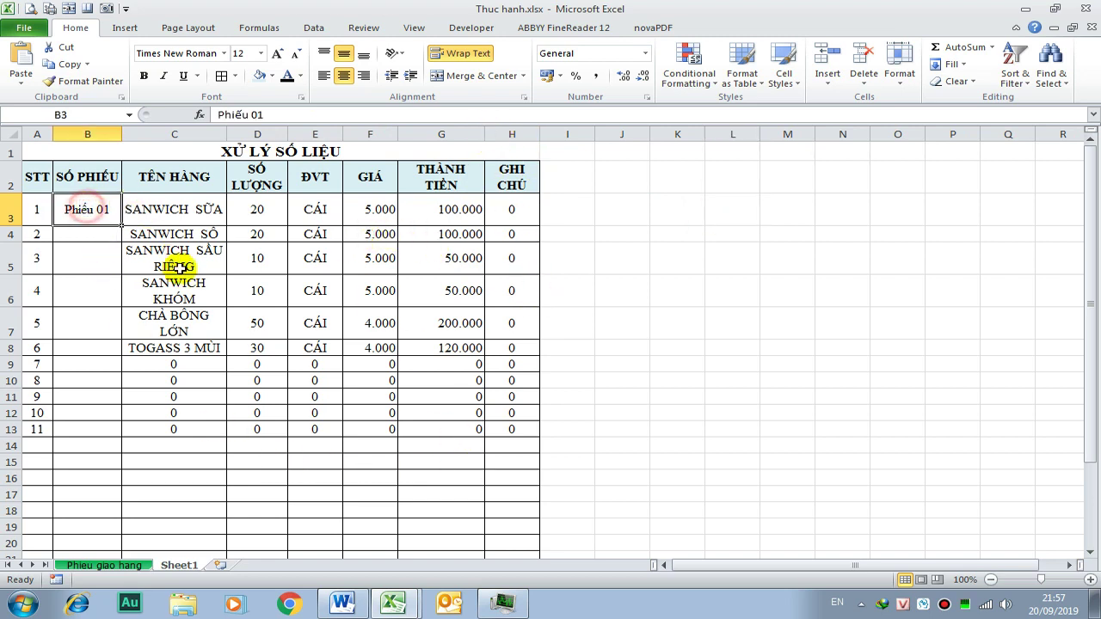
click(680, 419)
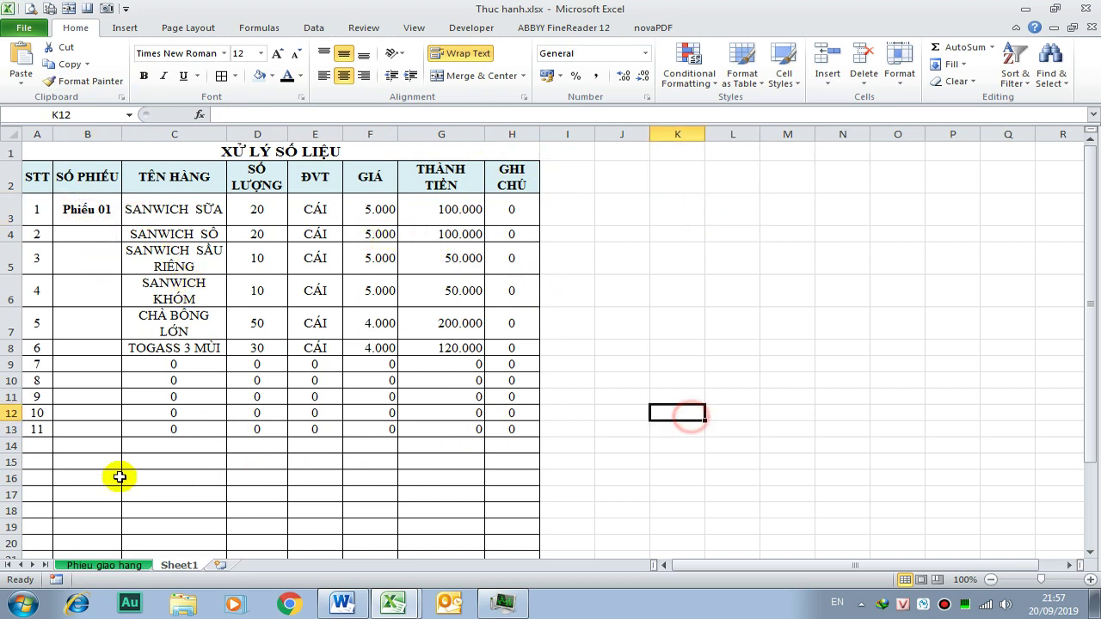
click(86, 445)
text(Phiếu 0)
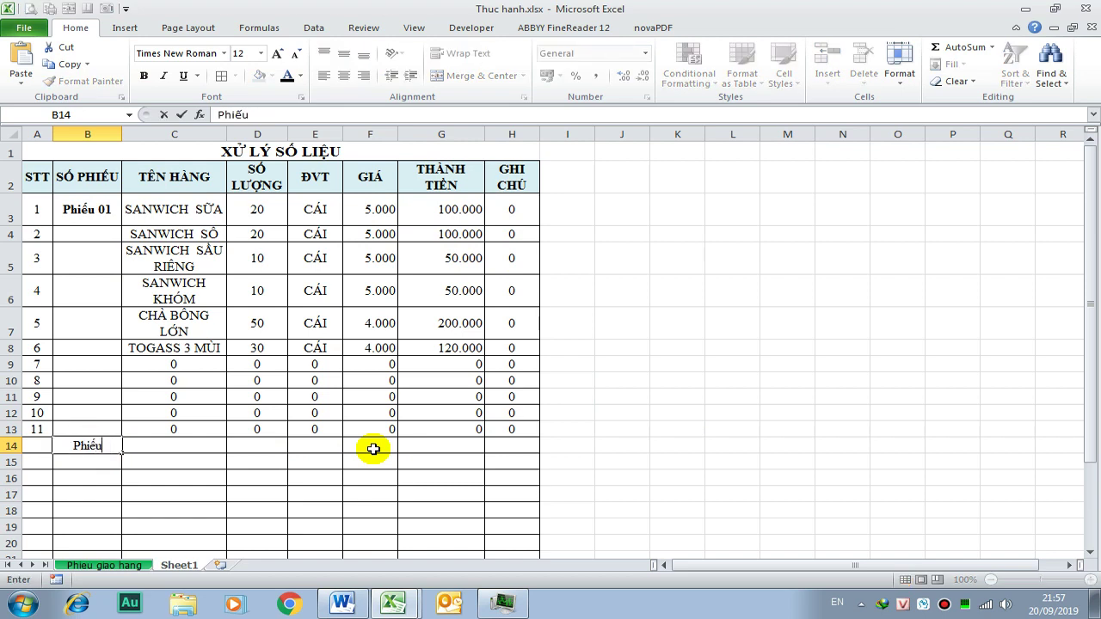
text(2)
key(Return)
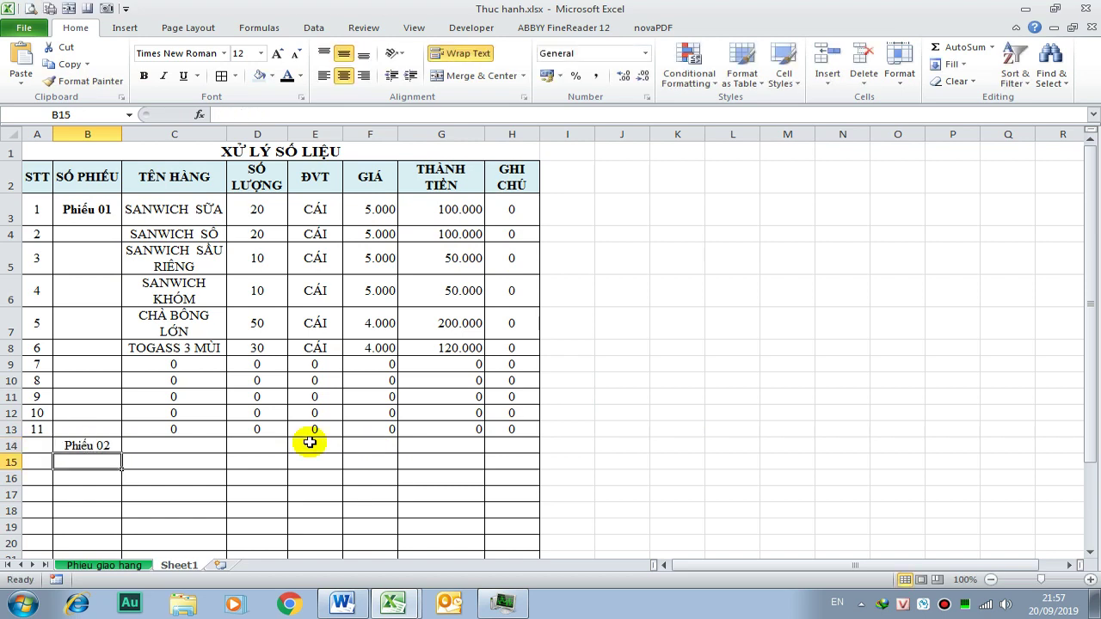
click(65, 443)
key(ctrl+b)
click(320, 476)
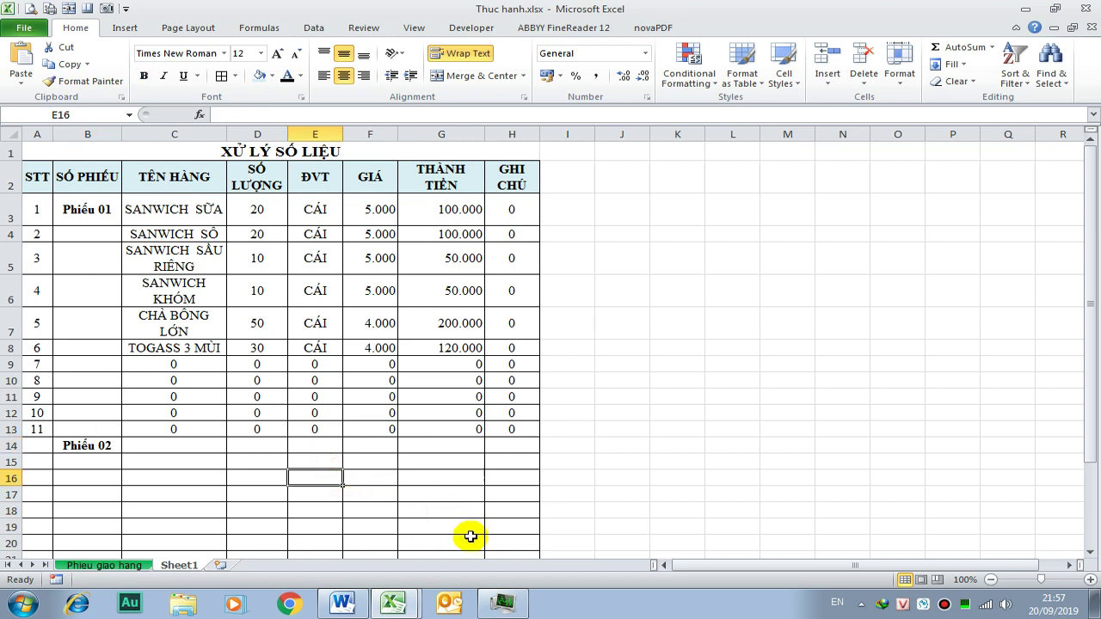
right_click(188, 571)
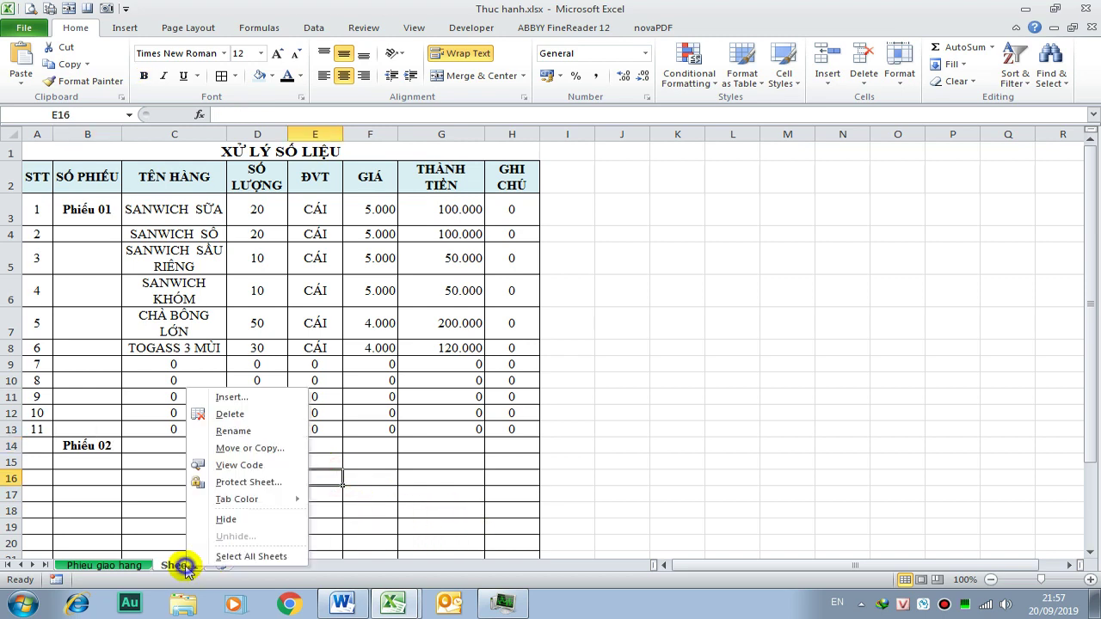
click(246, 431)
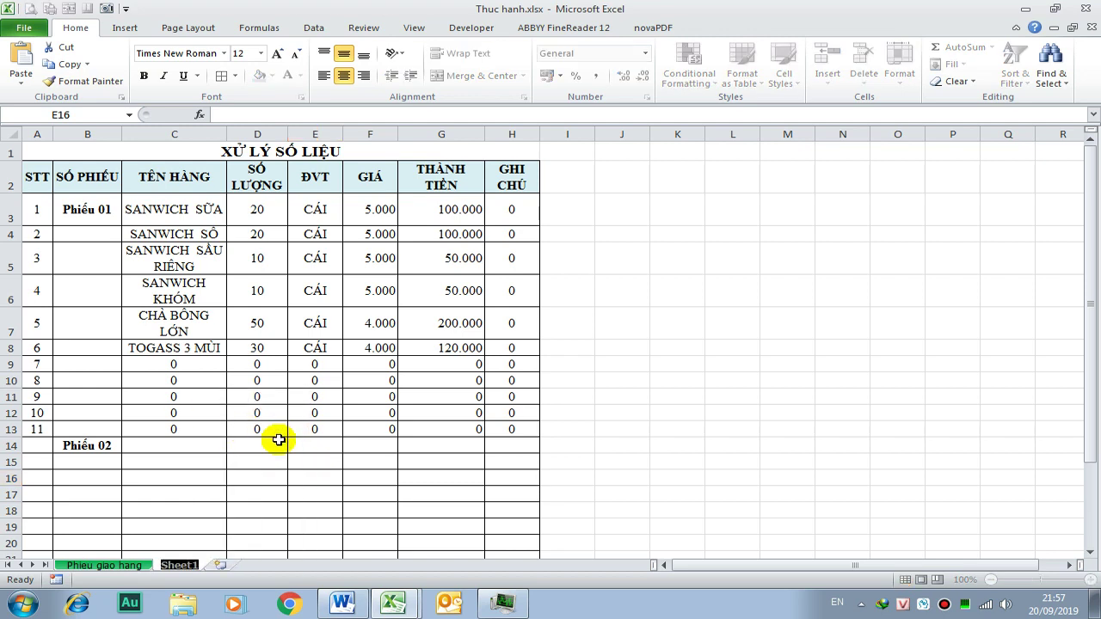
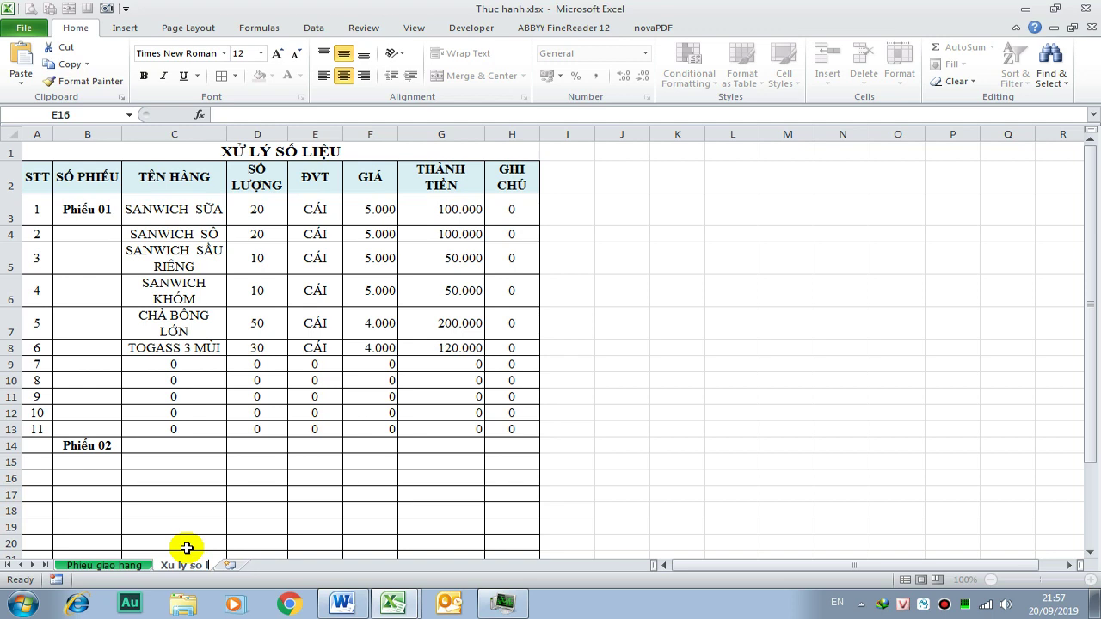
- Colour the Xu ly so lieu sheet tab red
right_click(191, 565)
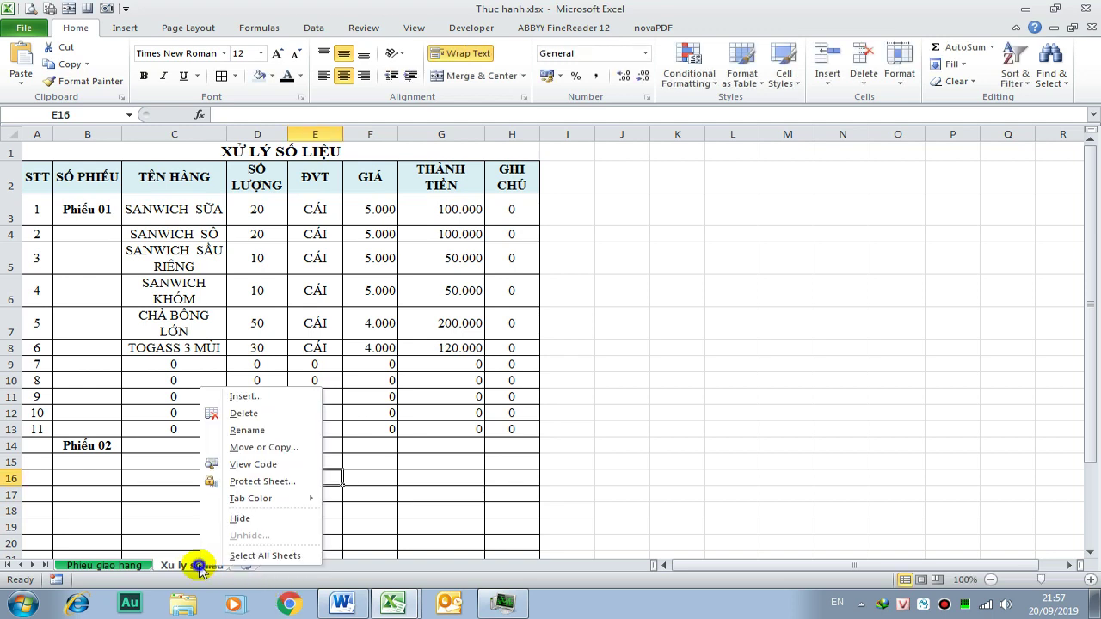
mouse_move(272, 506)
click(344, 541)
click(641, 511)
click(142, 565)
click(191, 565)
- Link A14 to ='Phieu giao hang'!I8 for the first STT number
click(625, 502)
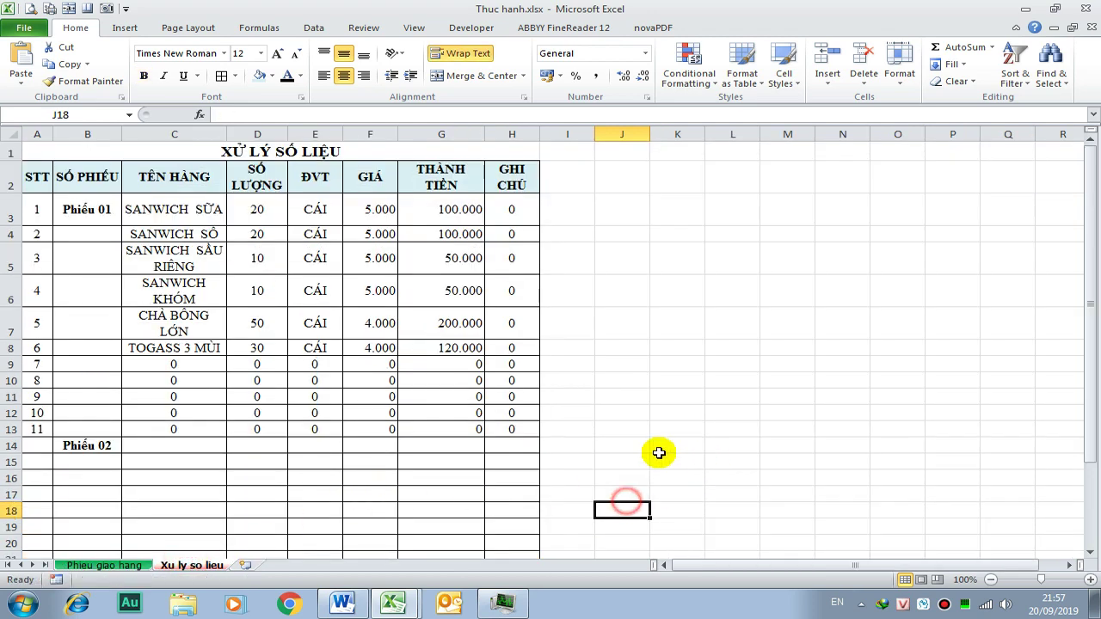
click(150, 454)
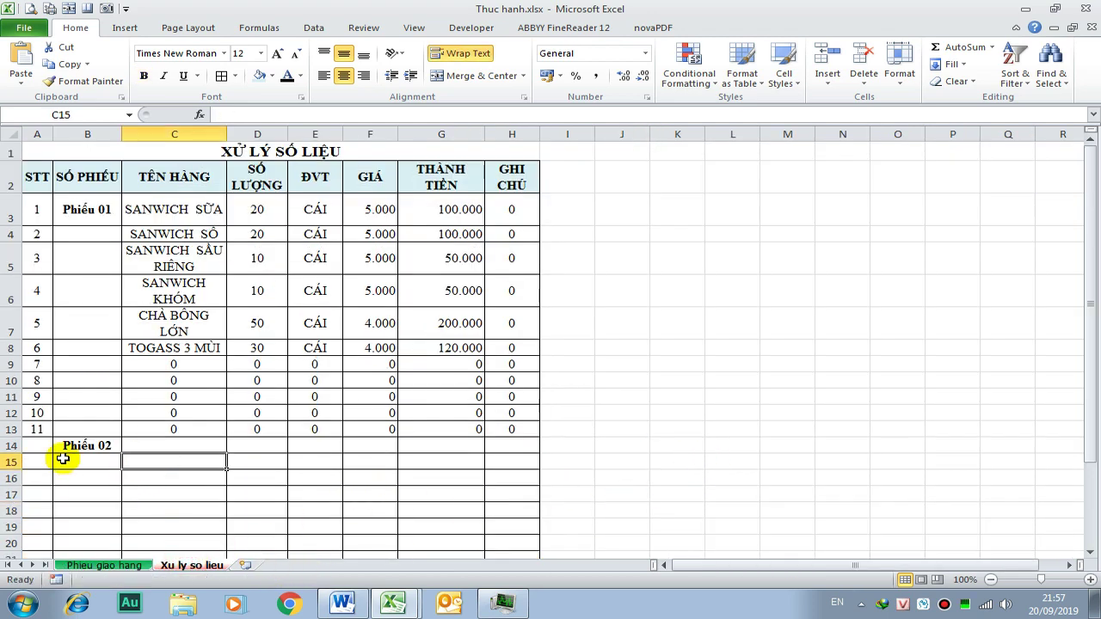
click(39, 451)
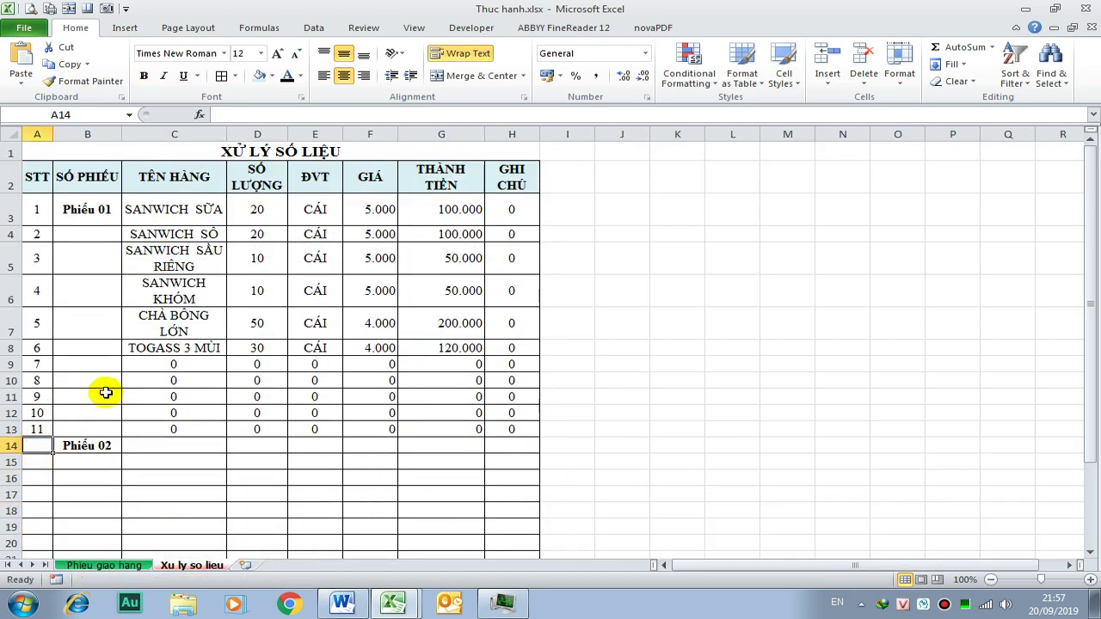
text(=)
click(84, 565)
click(647, 297)
key(Return)
- Fill the STT link down to A24 and clear the extra zeros in A25:A26
click(42, 444)
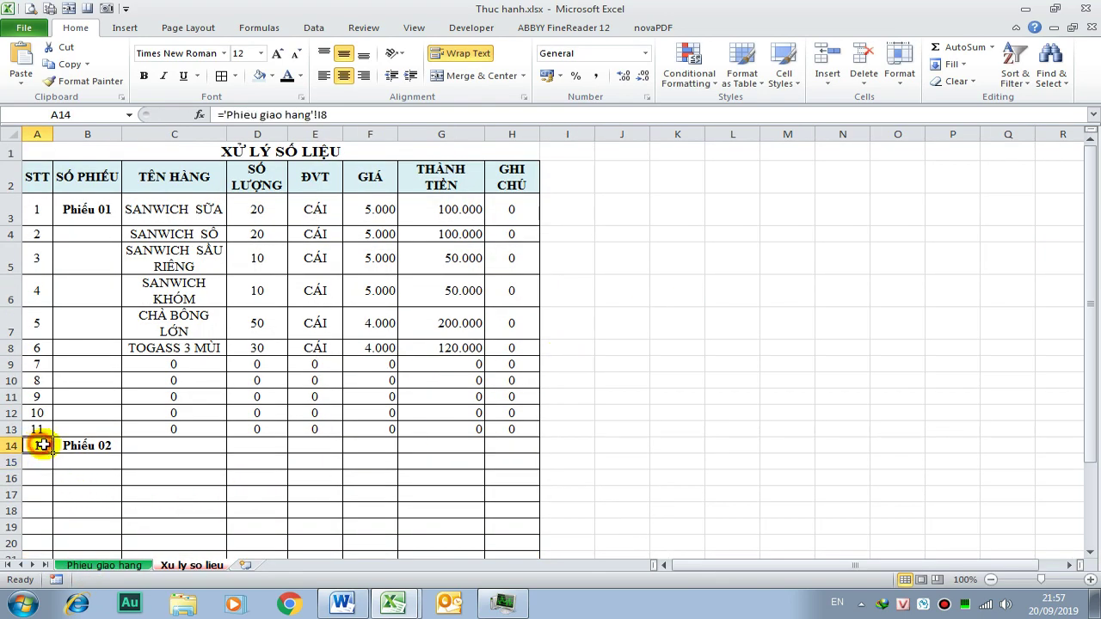
drag(50, 452, 56, 521)
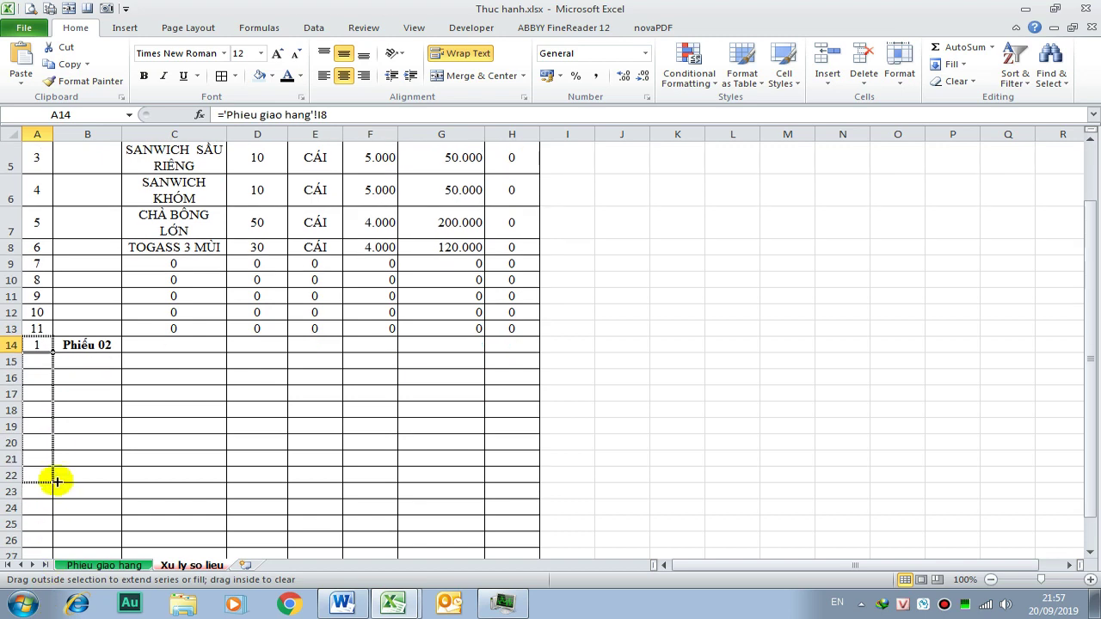
mouse_move(56, 545)
mouse_down()
mouse_move(55, 534)
mouse_move(55, 546)
mouse_up()
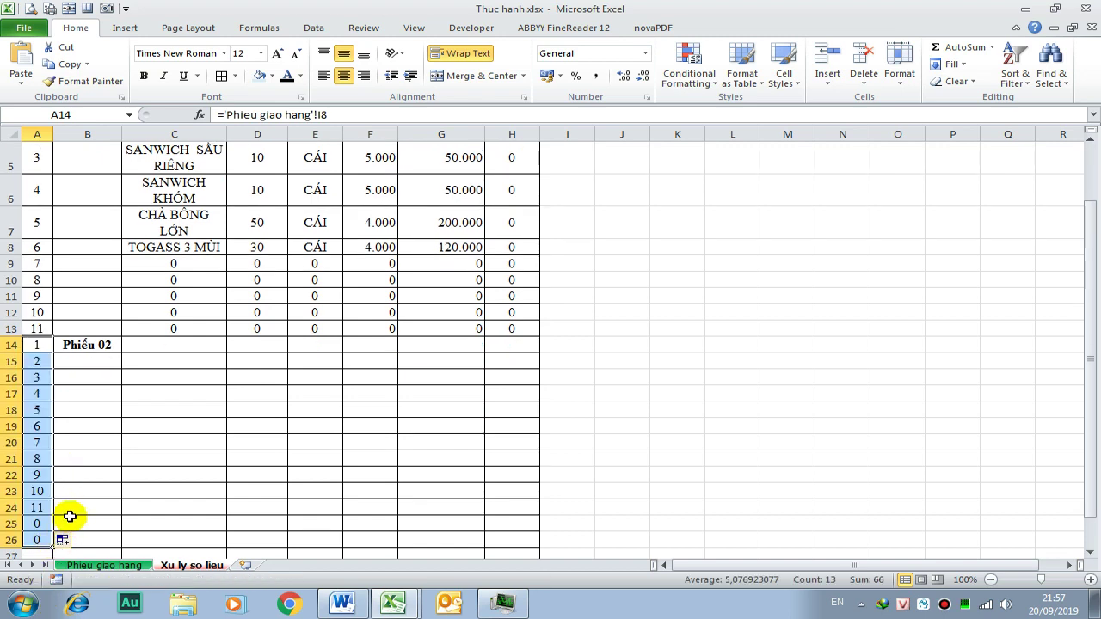
click(45, 523)
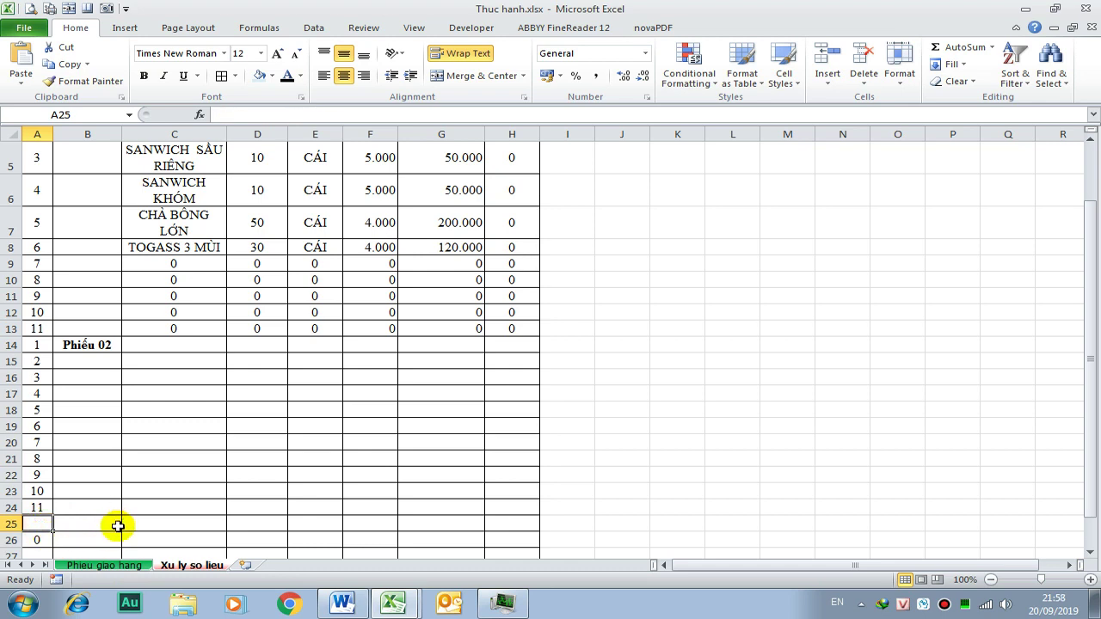
drag(44, 541, 39, 525)
key(Delete)
click(180, 345)
- Link C14 to ='Phieu giao hang'!J8, then fill it down to row 24 and across to column H
text(=)
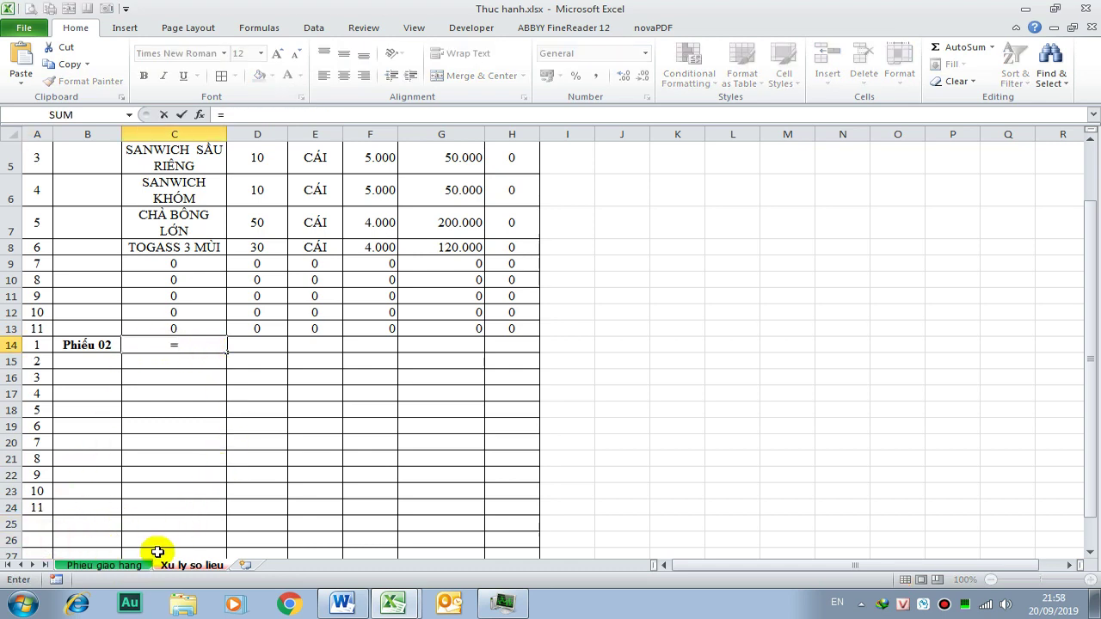
click(116, 565)
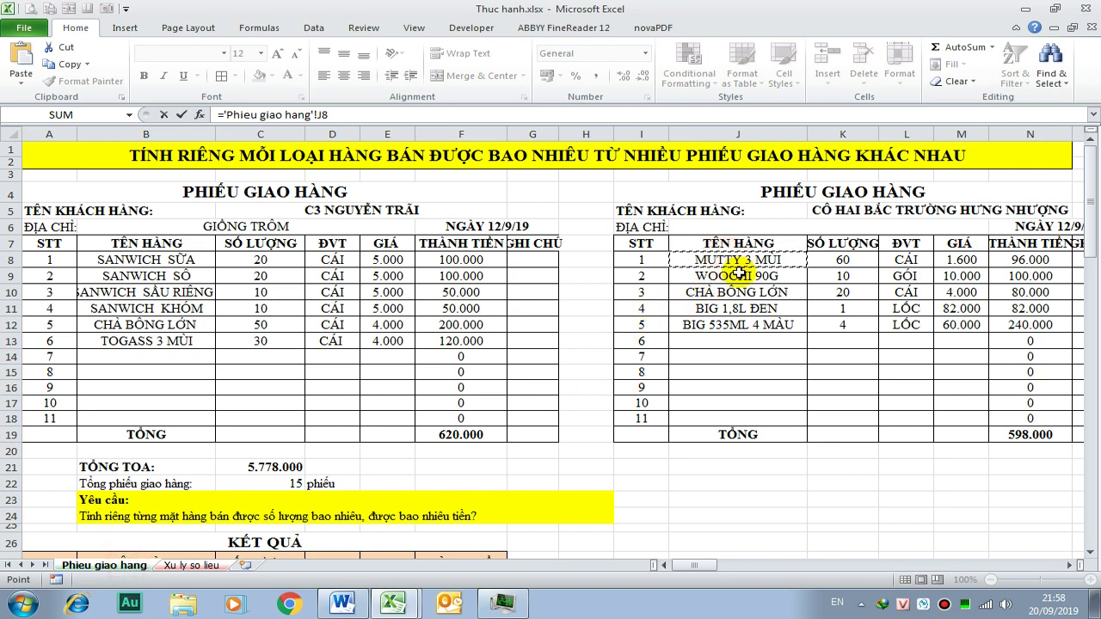
key(Return)
click(209, 345)
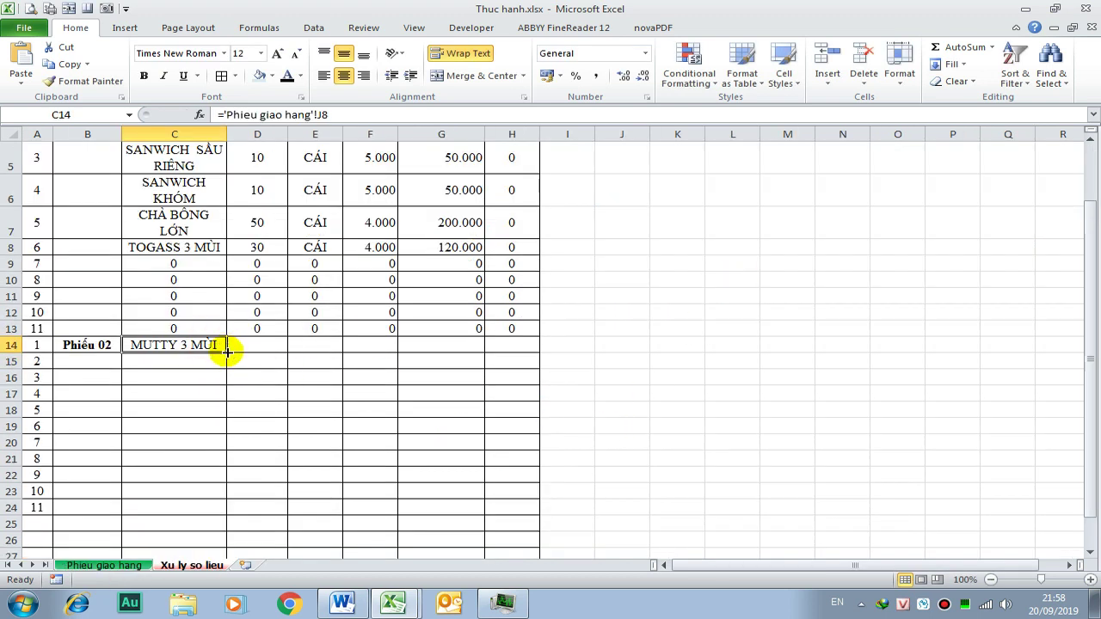
drag(226, 352, 218, 507)
click(405, 456)
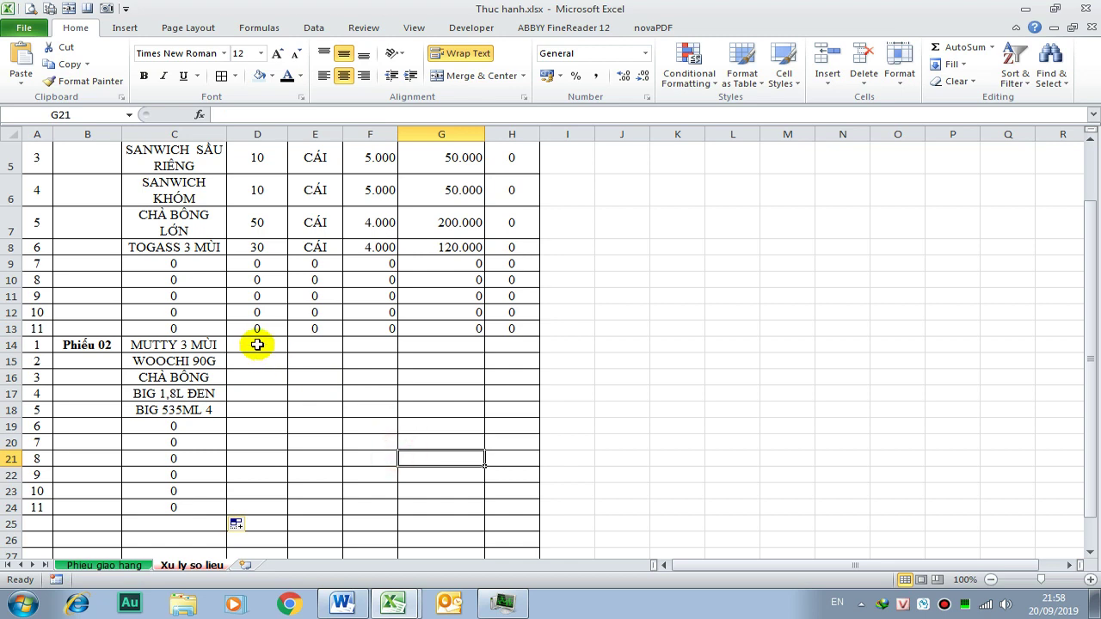
mouse_move(211, 349)
mouse_down()
mouse_move(224, 507)
mouse_move(524, 508)
mouse_up()
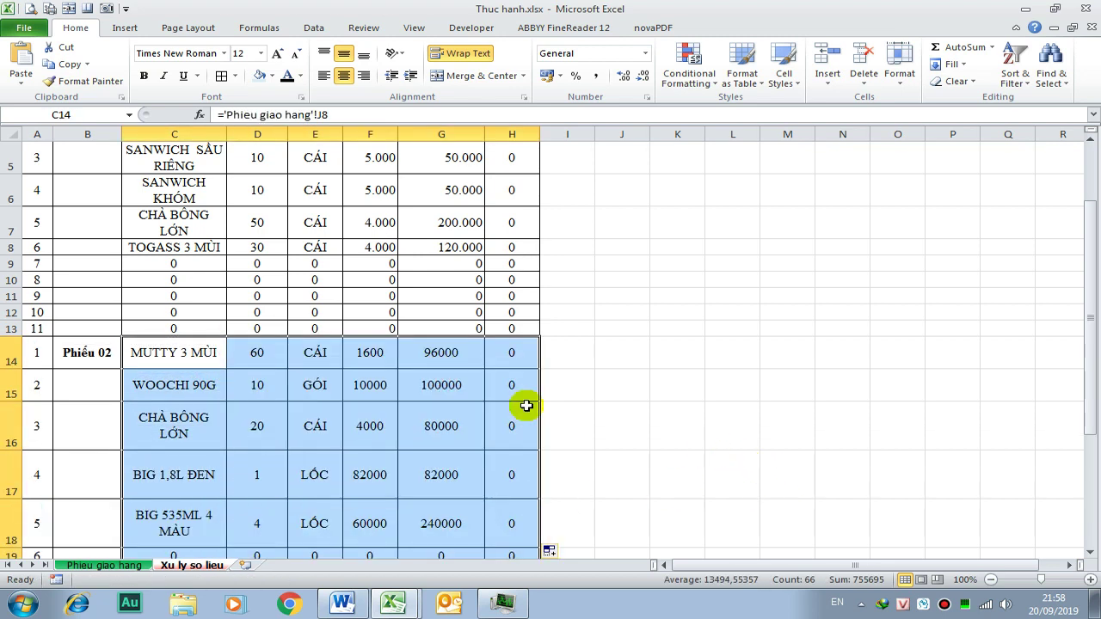
- Pick up the number formatting of F3:G3 with Format Painter
scroll(480, 410, up, 2)
drag(395, 214, 469, 427)
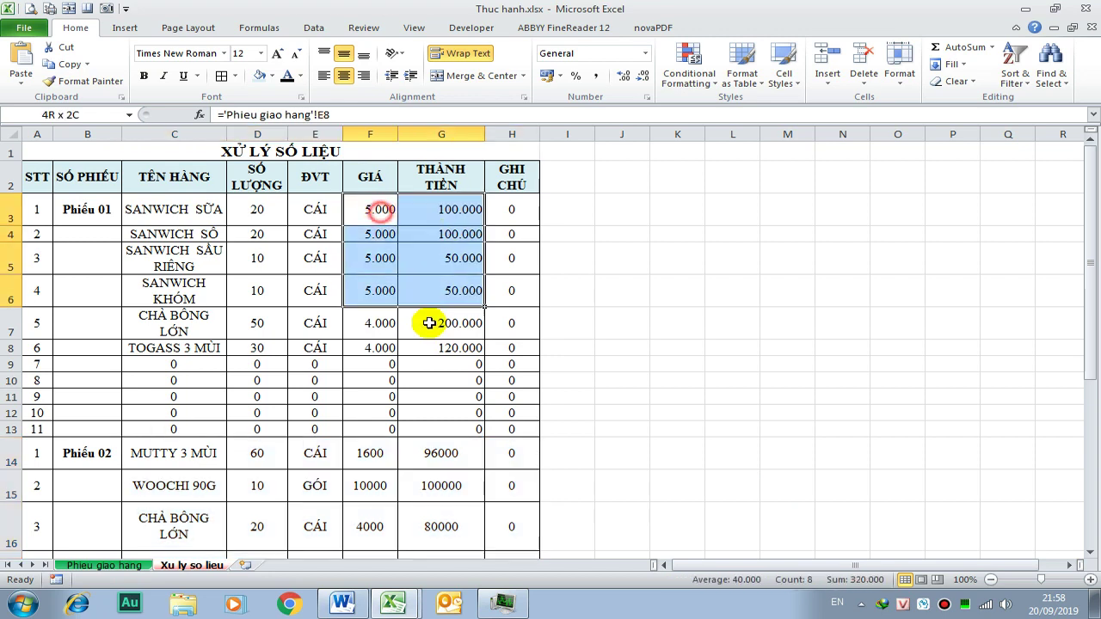
drag(362, 216, 448, 211)
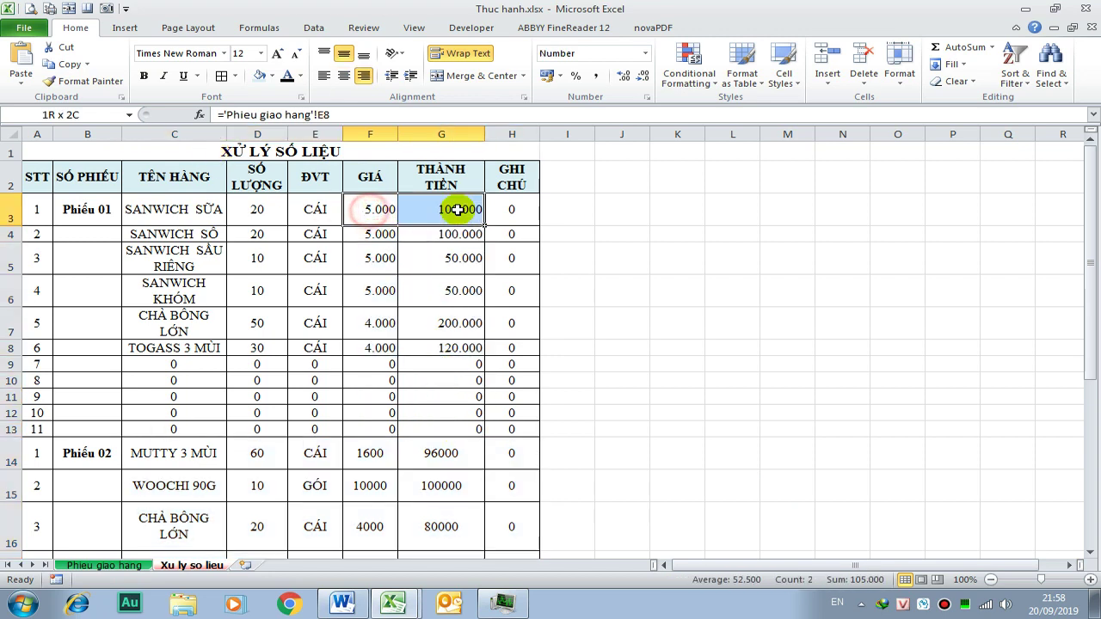
click(88, 91)
scroll(305, 410, down, 1)
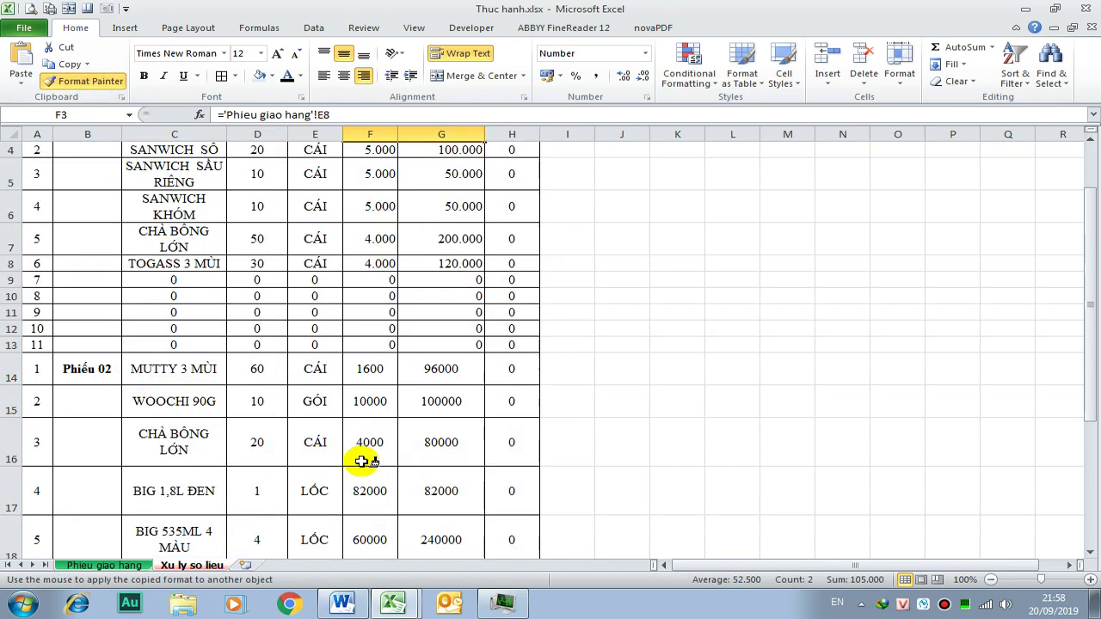
- Paint the dotted thousands format onto F14:G29, then select the empty rows 25–29
mouse_move(370, 368)
mouse_down()
mouse_move(434, 376)
mouse_move(453, 614)
mouse_up()
mouse_move(432, 503)
mouse_down()
mouse_move(379, 63)
mouse_move(461, 228)
mouse_up()
scroll(585, 369, up, 6)
scroll(594, 374, down, 2)
click(654, 377)
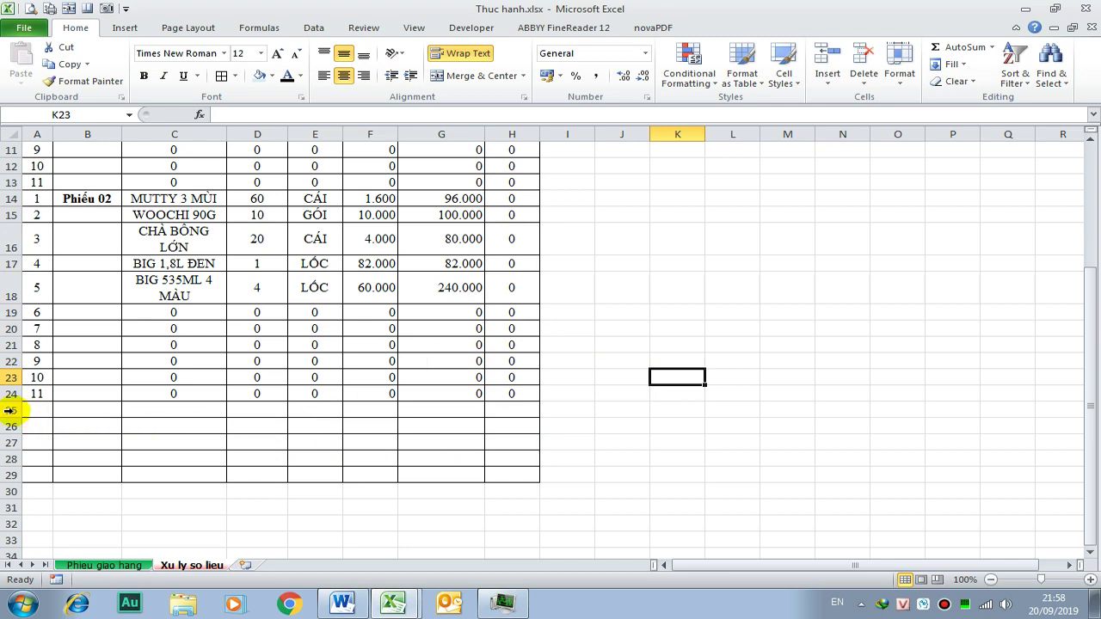
drag(11, 410, 9, 476)
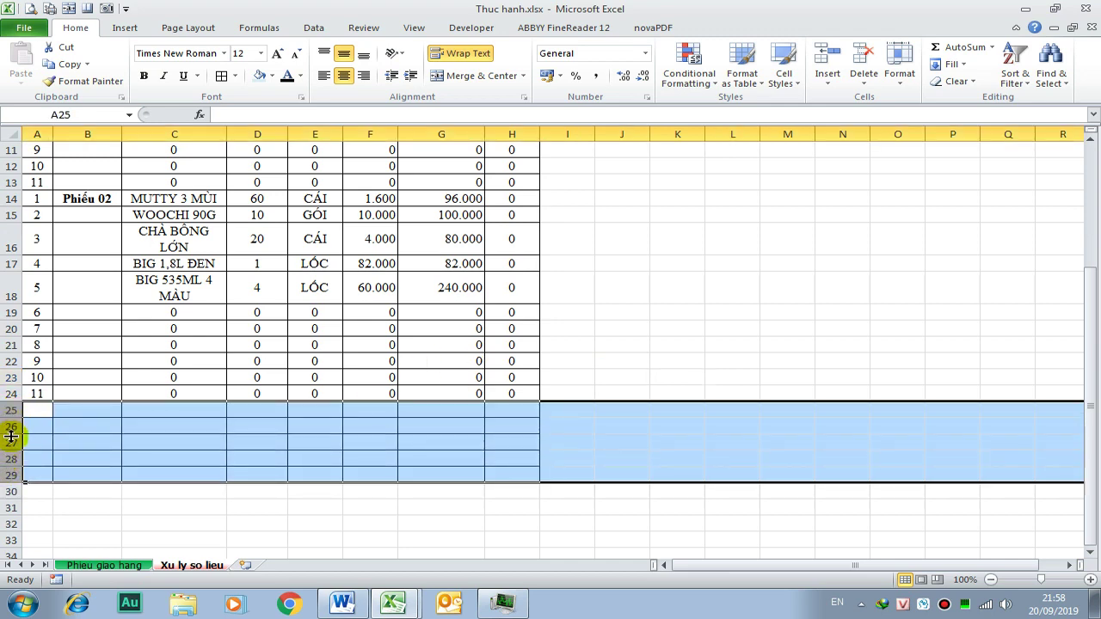
right_click(12, 440)
right_click(11, 443)
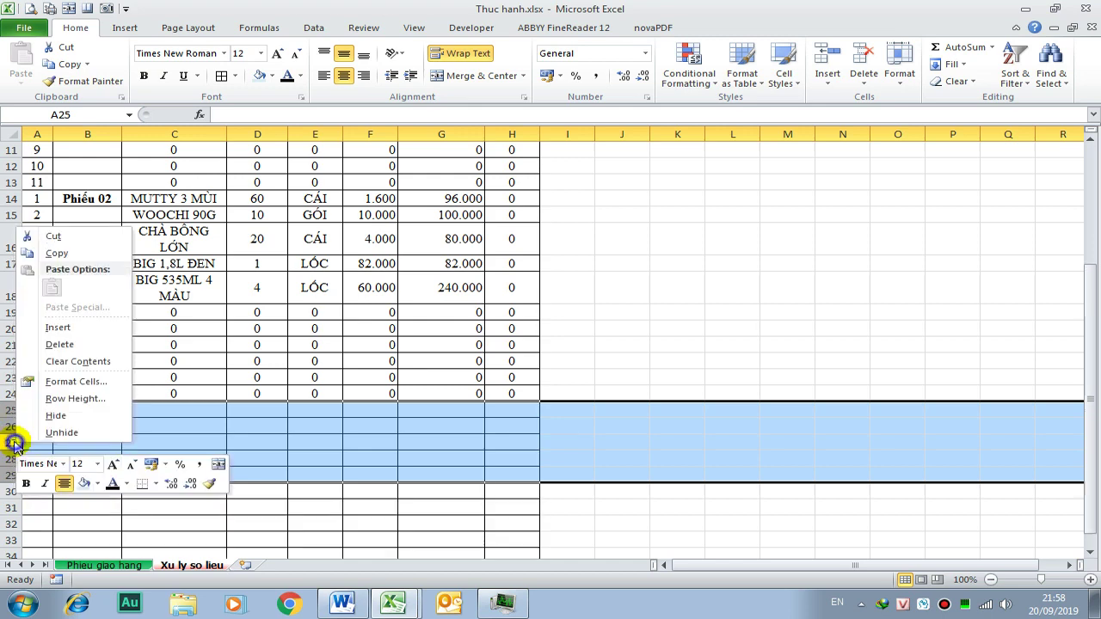
right_click(11, 443)
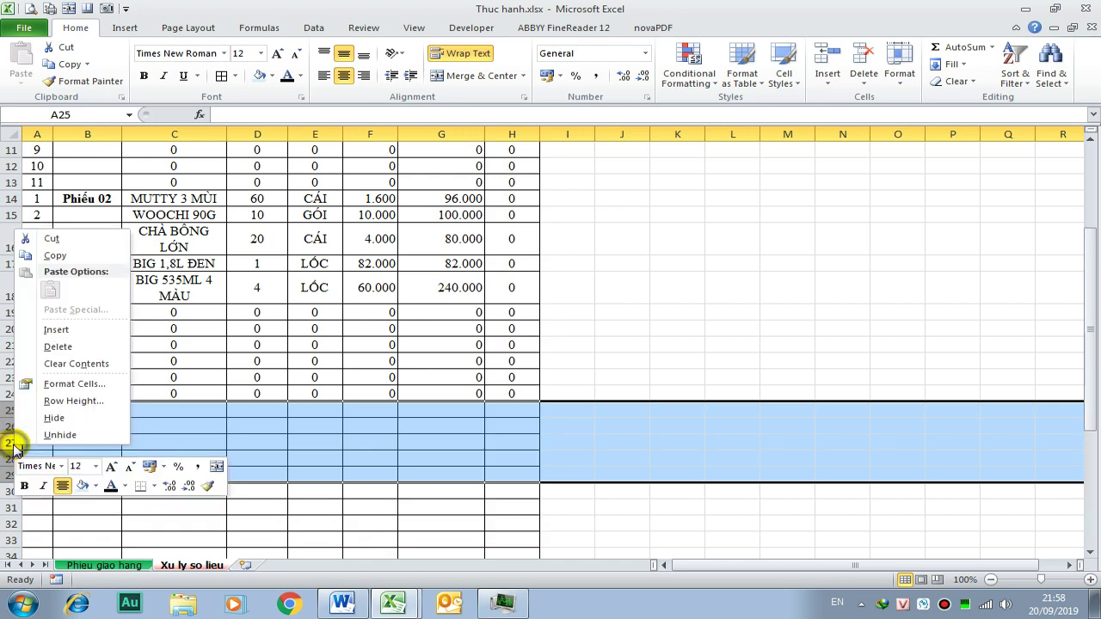
right_click(10, 444)
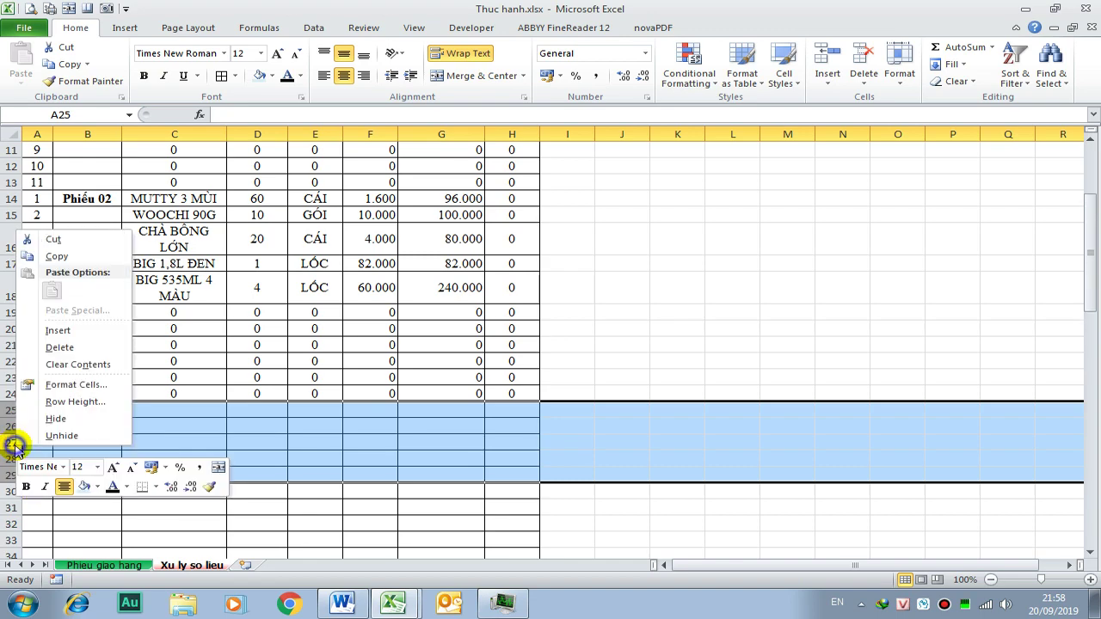
right_click(11, 444)
scroll(47, 430, down, 6)
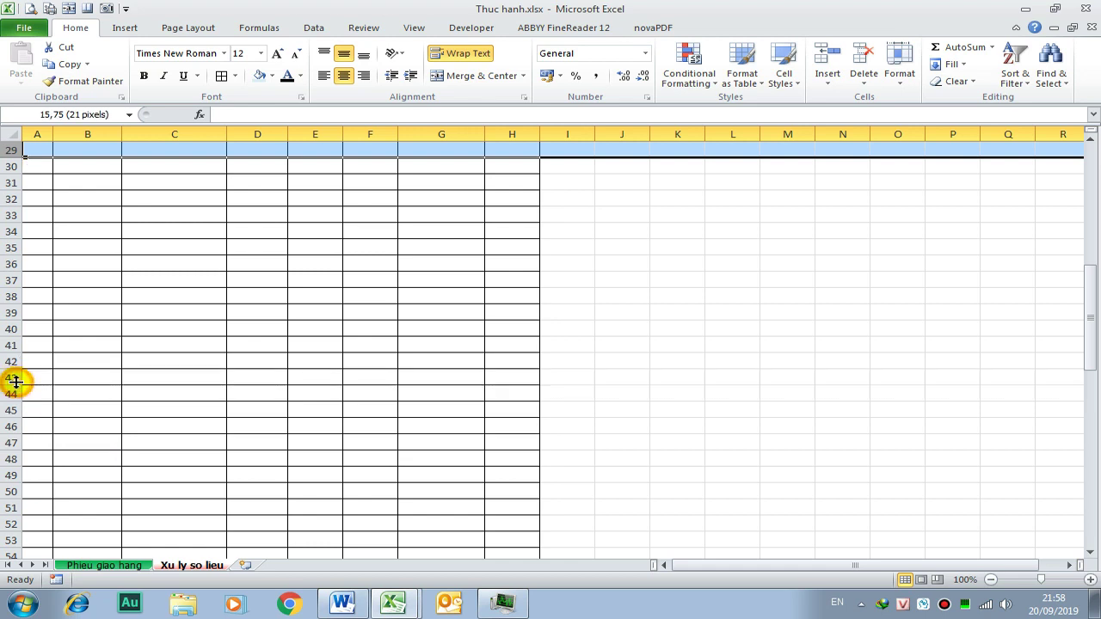
shift+click(12, 379)
scroll(18, 345, up, 4)
right_click(13, 321)
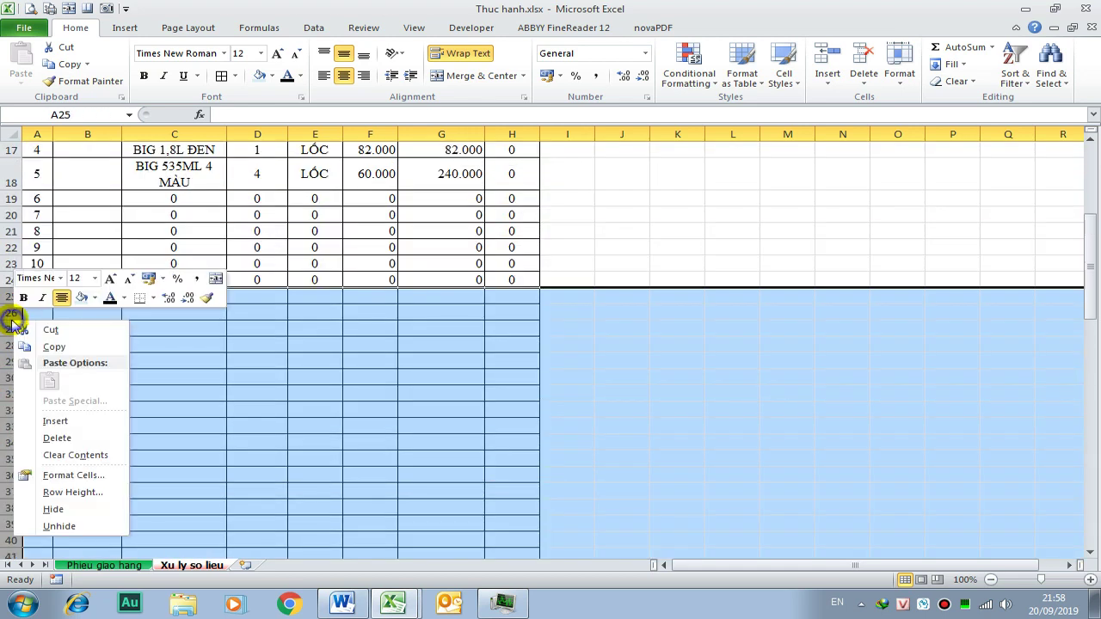
key(Escape)
right_click(11, 326)
key(Escape)
right_click(11, 325)
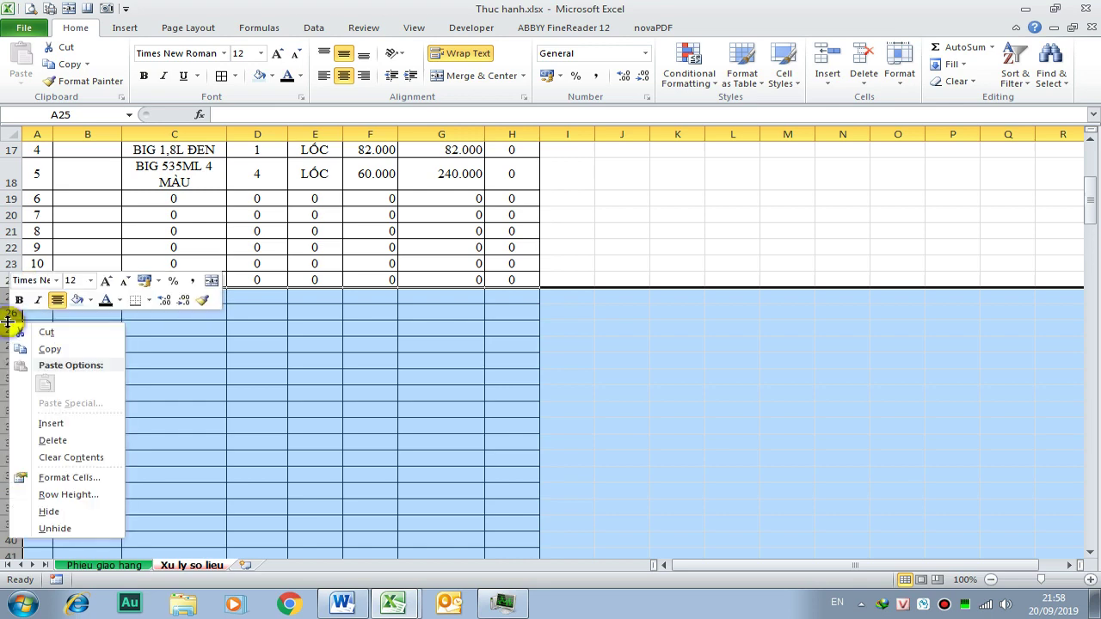
key(Escape)
right_click(10, 324)
key(Escape)
click(474, 402)
scroll(603, 369, up, 1)
scroll(628, 413, up, 1)
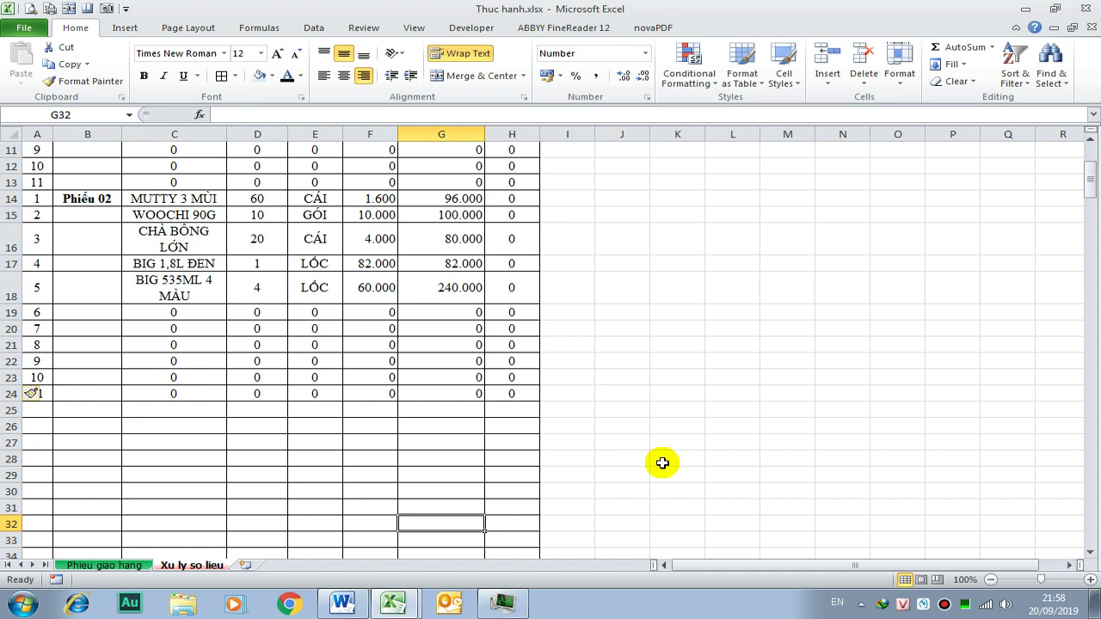
click(659, 458)
click(264, 476)
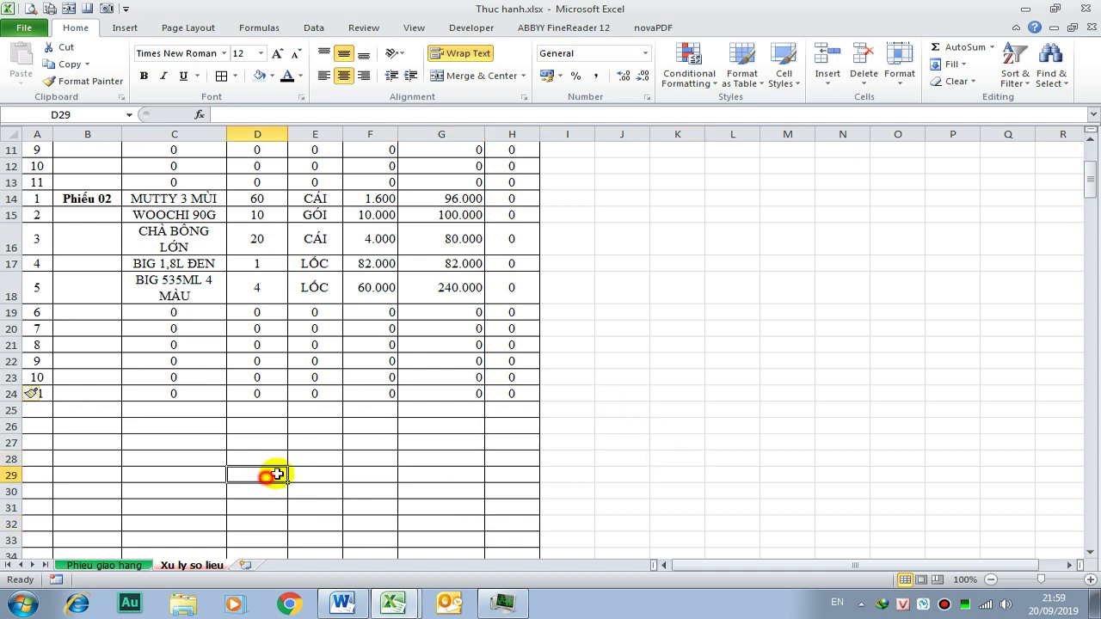
- Enter the bold Phiếu 03 label in B25
click(78, 413)
text(Phiê)
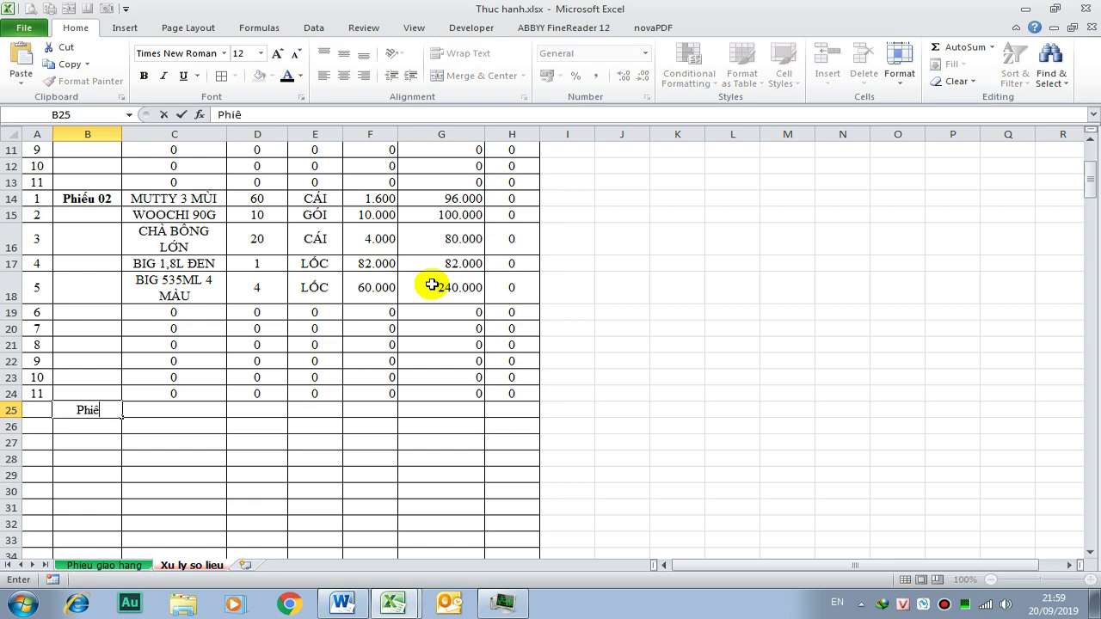
text(3)
key(Return)
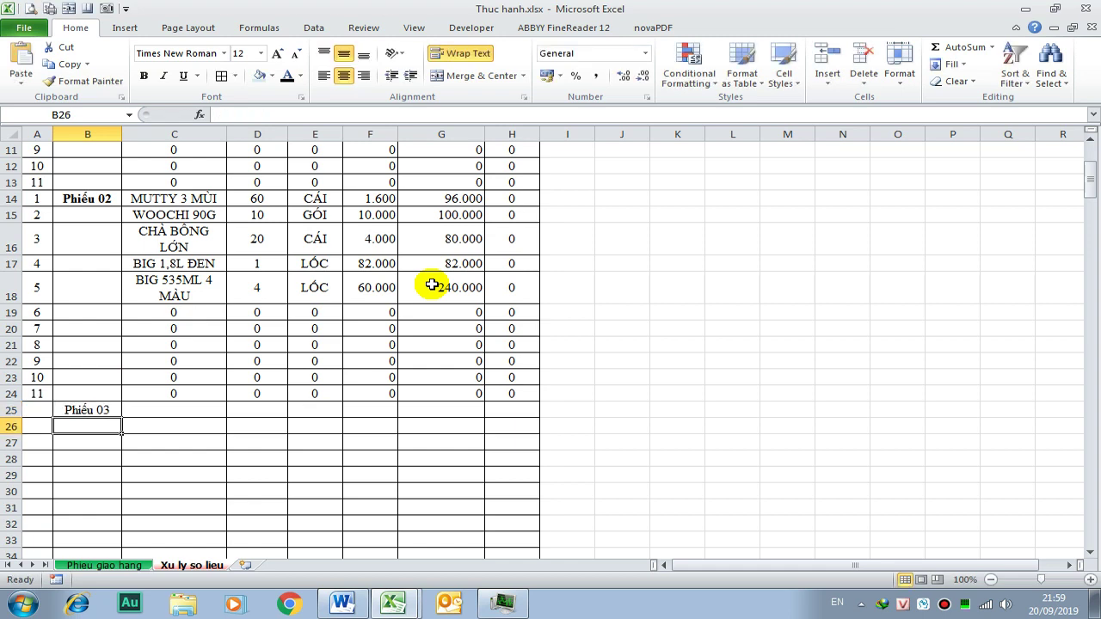
key(ctrl+b)
- Link A25 to 'Phieu giao hang'!Q8, fill it down to A35, and clear the stray zeros
click(42, 411)
text(='Phieu giao hang'!)
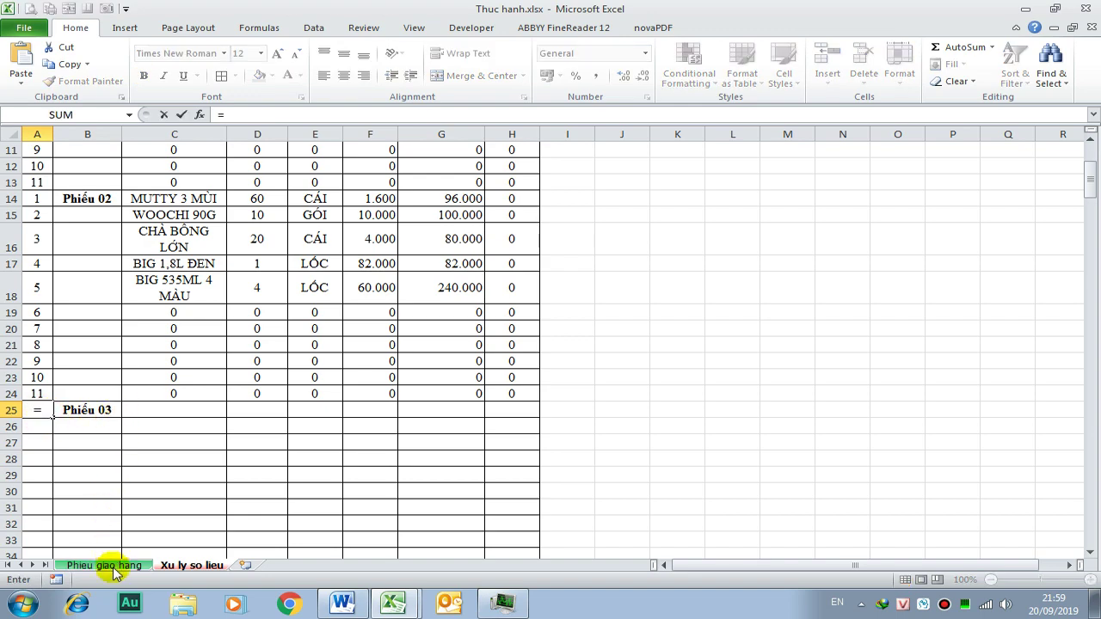
click(113, 568)
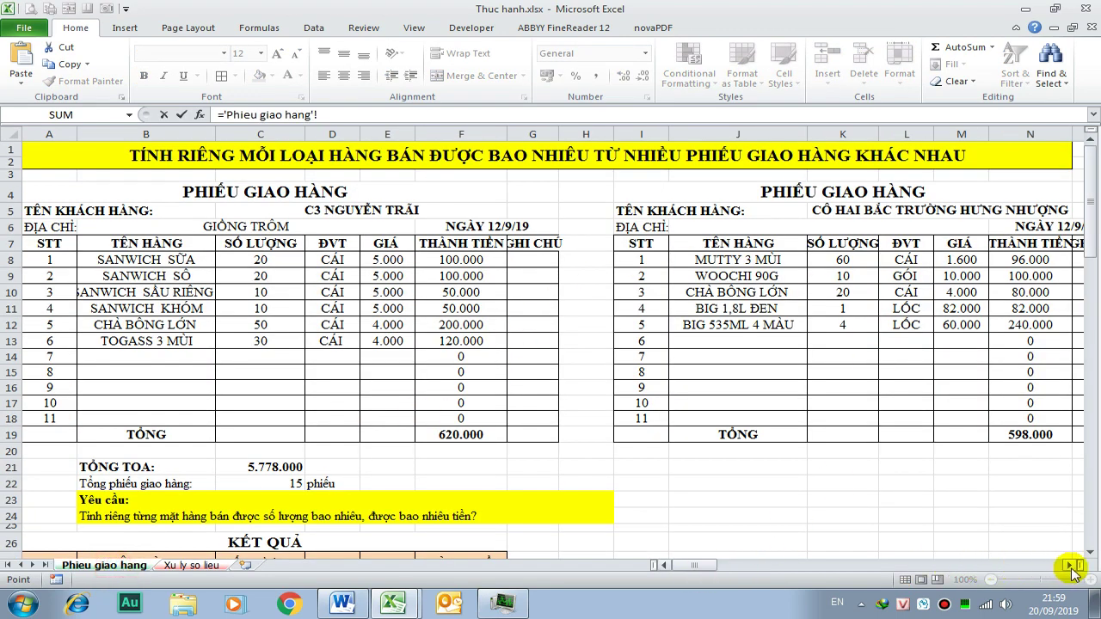
click(1072, 568)
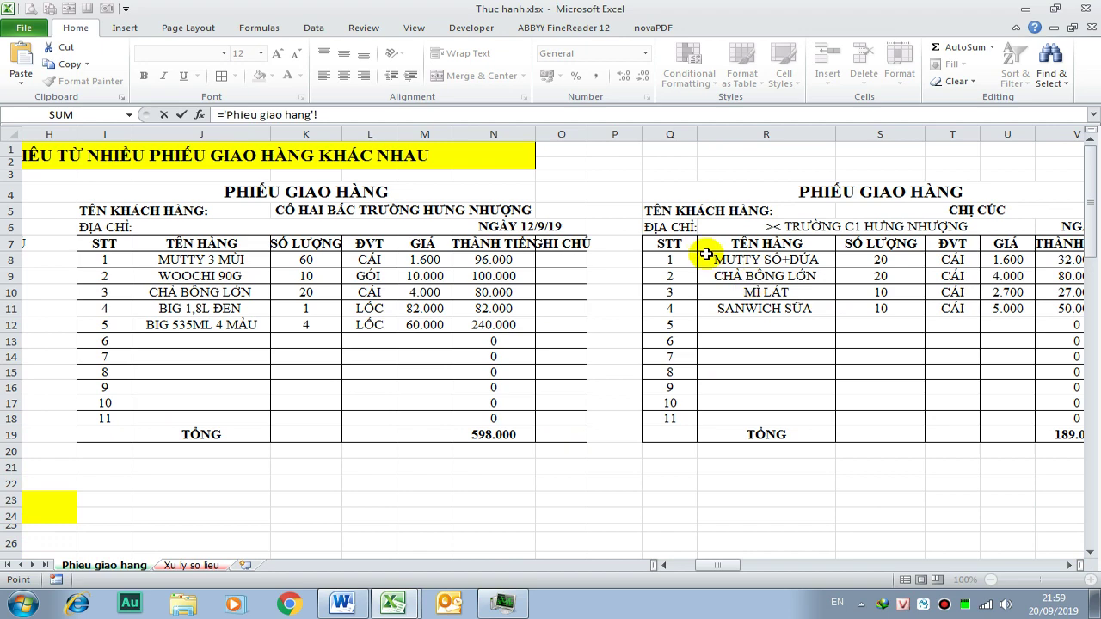
key(Return)
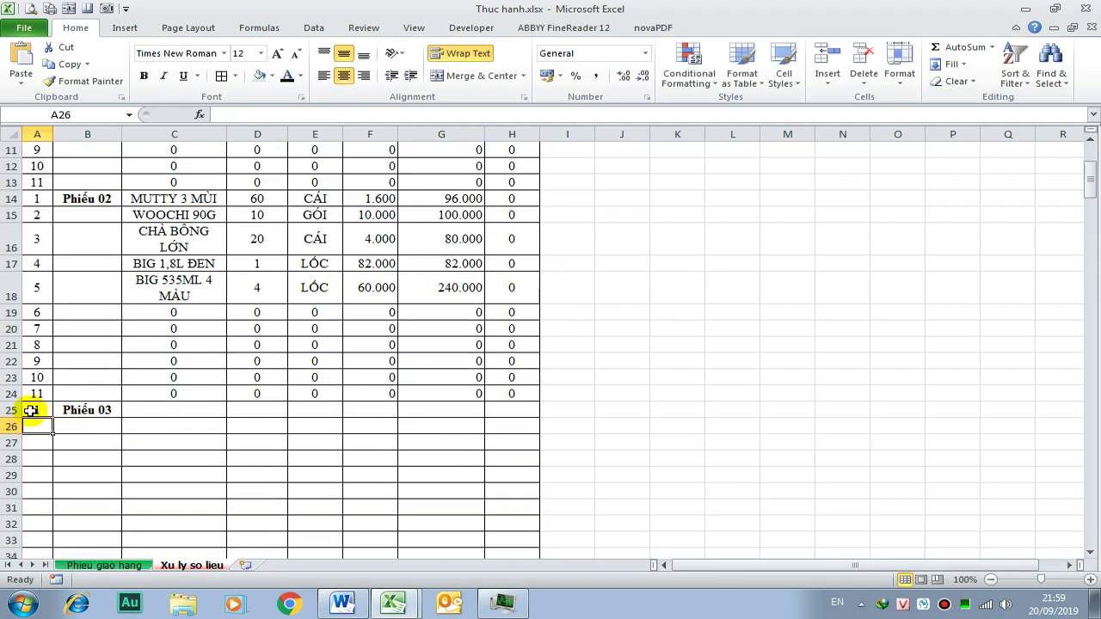
drag(53, 417, 65, 490)
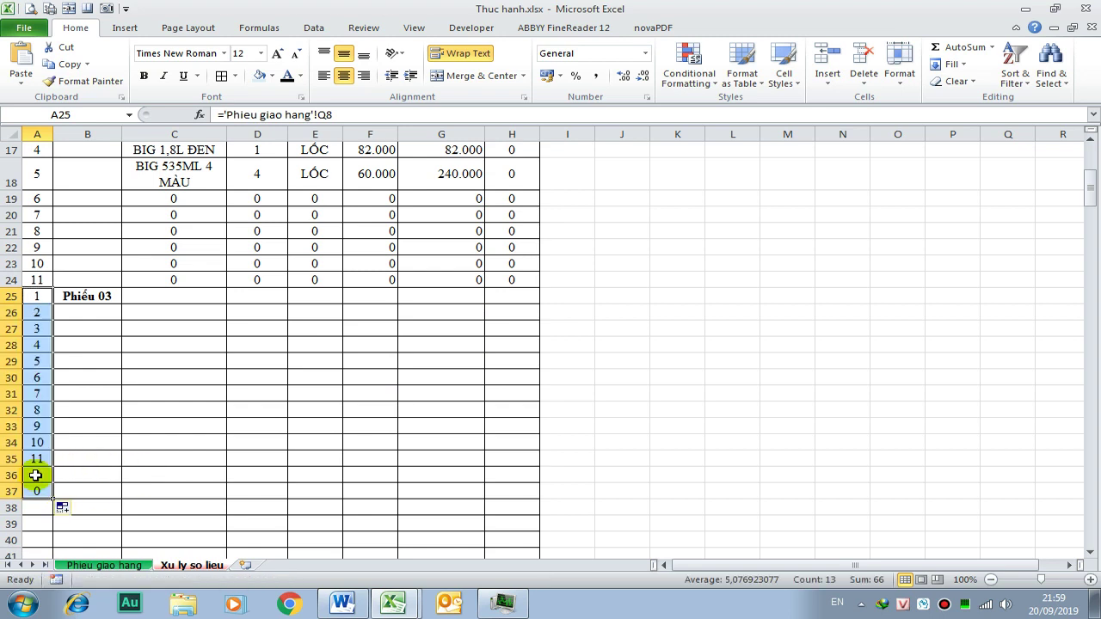
drag(34, 474, 34, 491)
key(Delete)
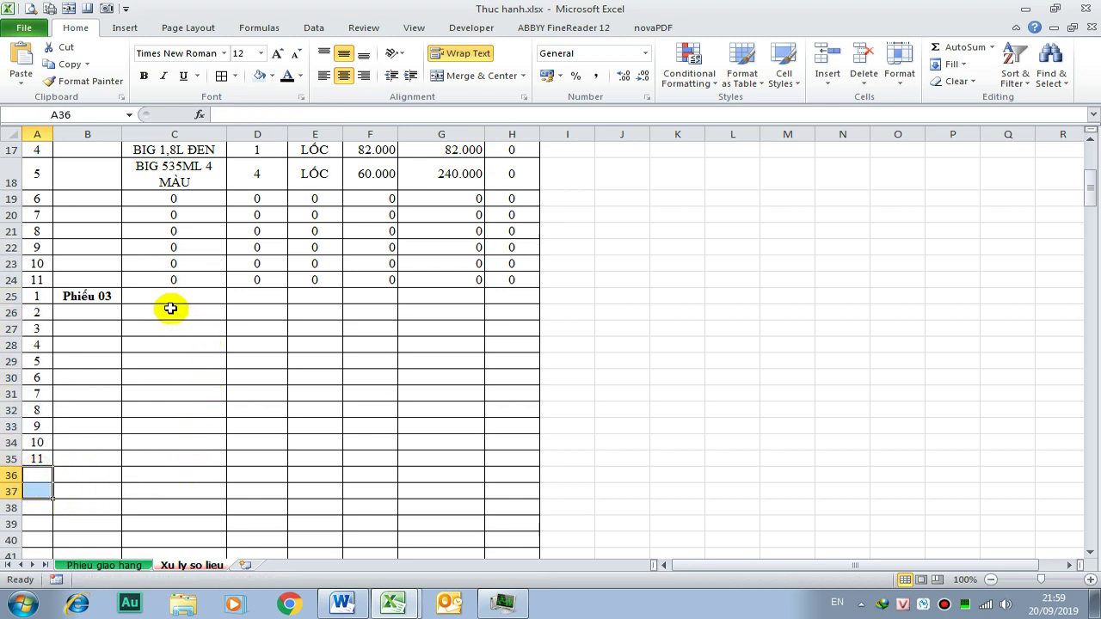
click(160, 298)
- Link C25 to the first item name at 'Phieu giao hang'!Z8
text(=)
click(134, 565)
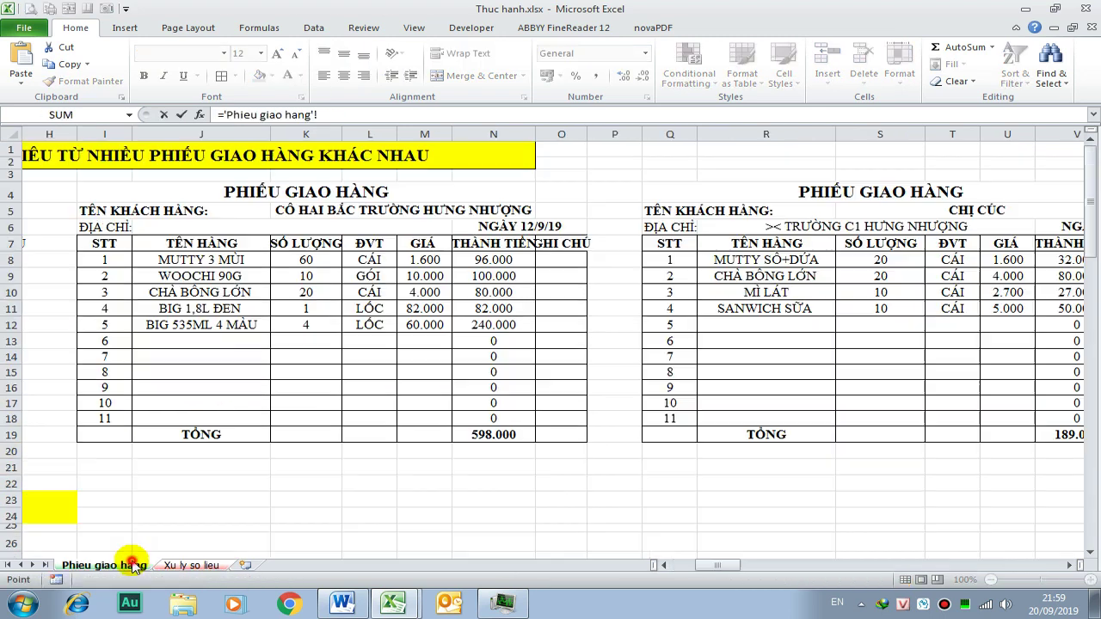
drag(730, 565, 742, 568)
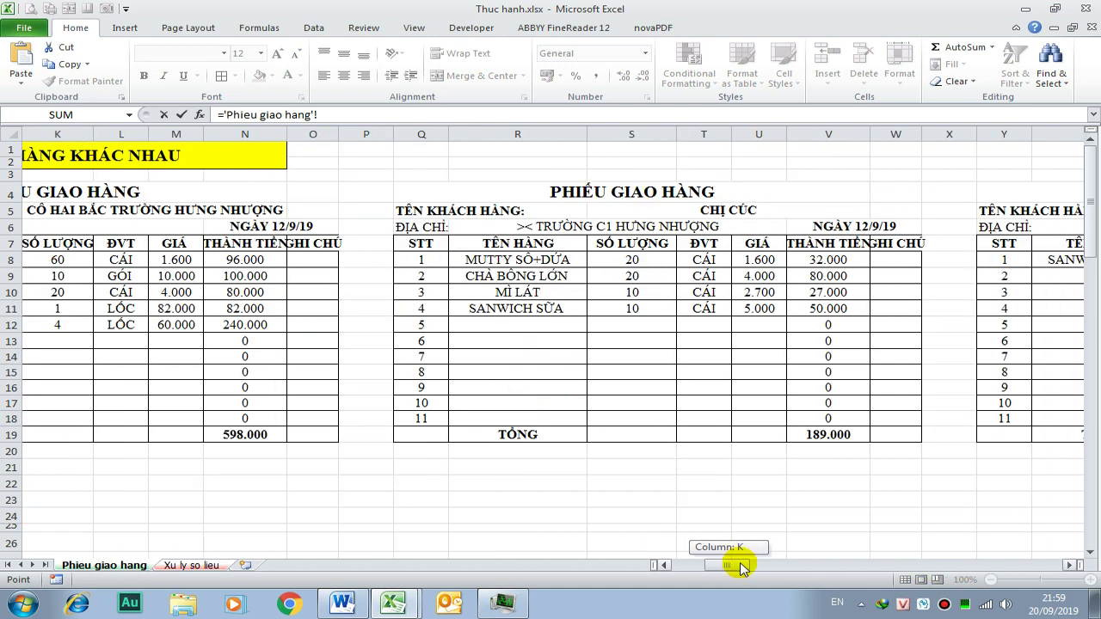
drag(742, 567, 748, 566)
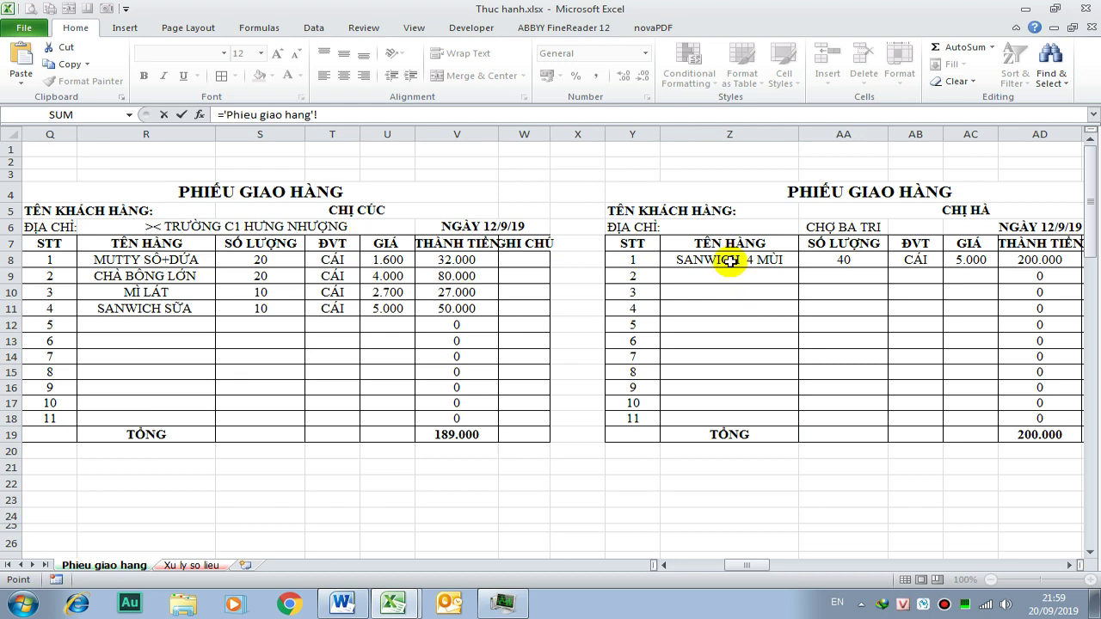
key(Return)
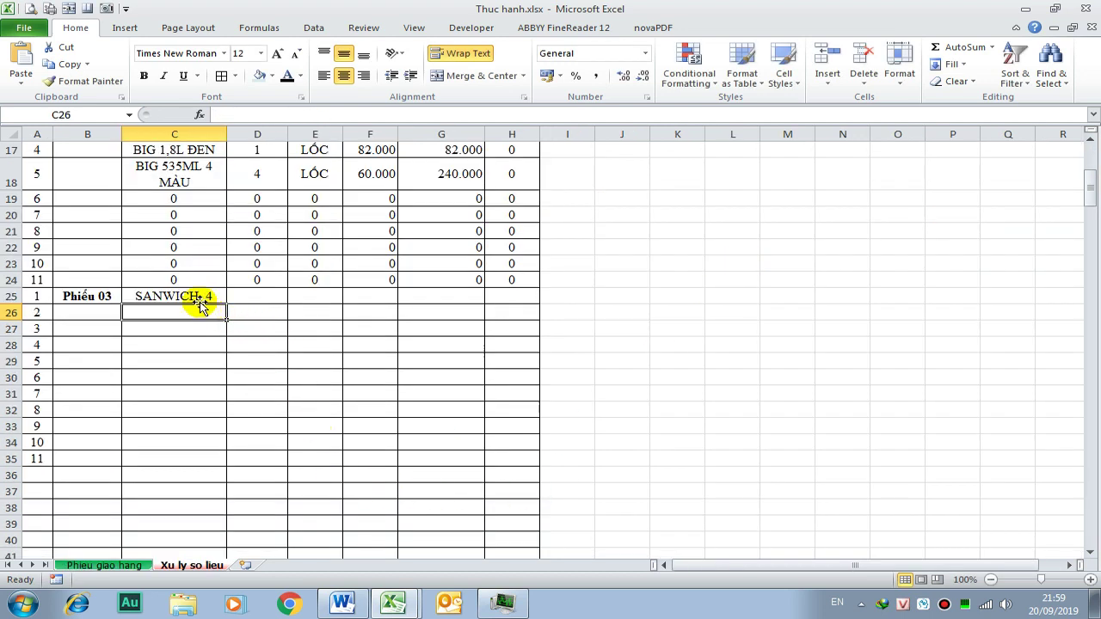
- Fill the item link down to C35, widen column C, and copy the links across to column H
click(206, 296)
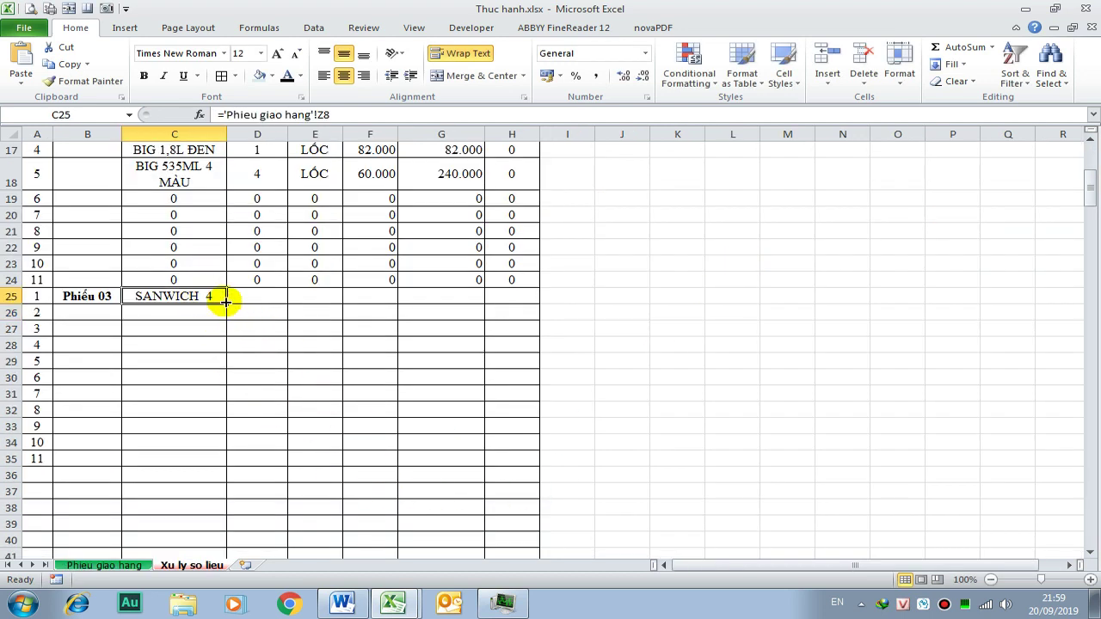
drag(225, 301, 228, 459)
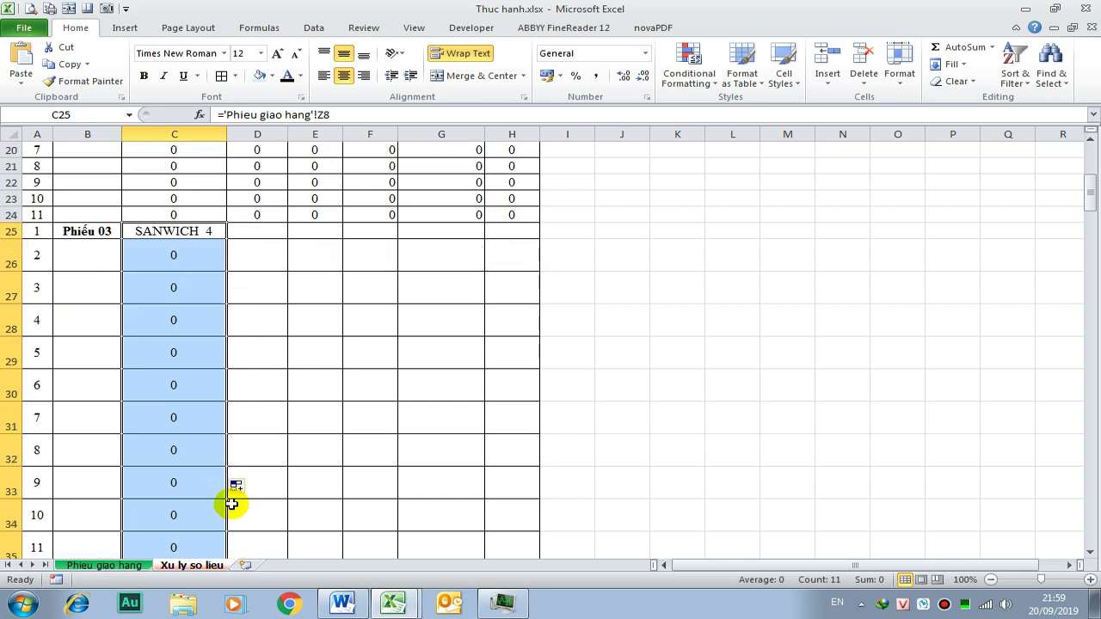
drag(228, 135, 280, 136)
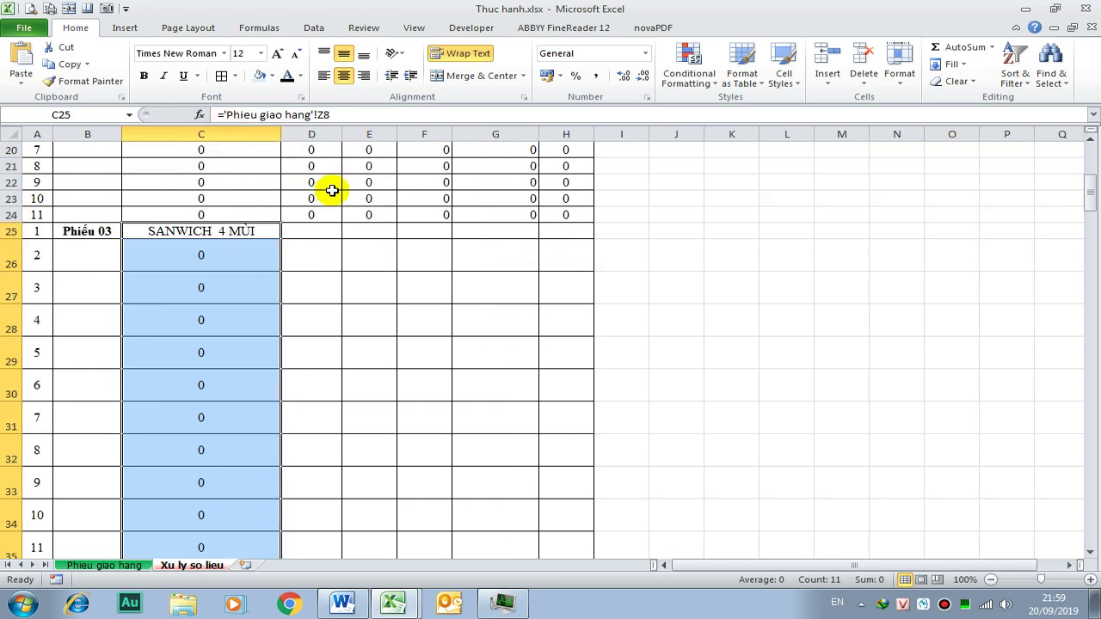
scroll(300, 291, down, 2)
drag(281, 465, 585, 465)
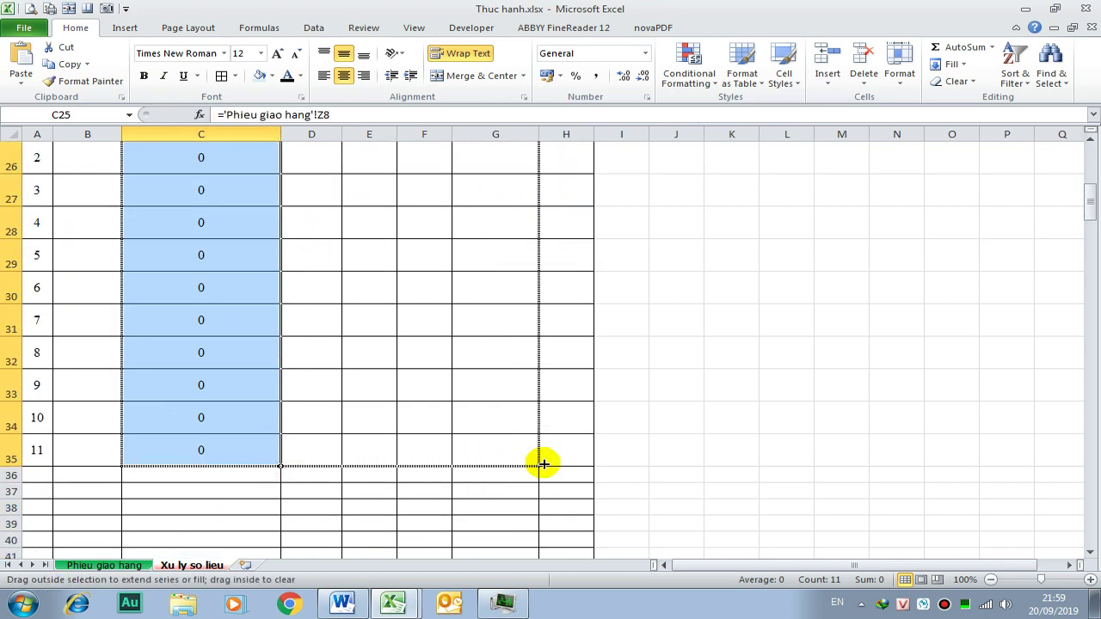
scroll(573, 425, up, 3)
scroll(573, 425, up, 2)
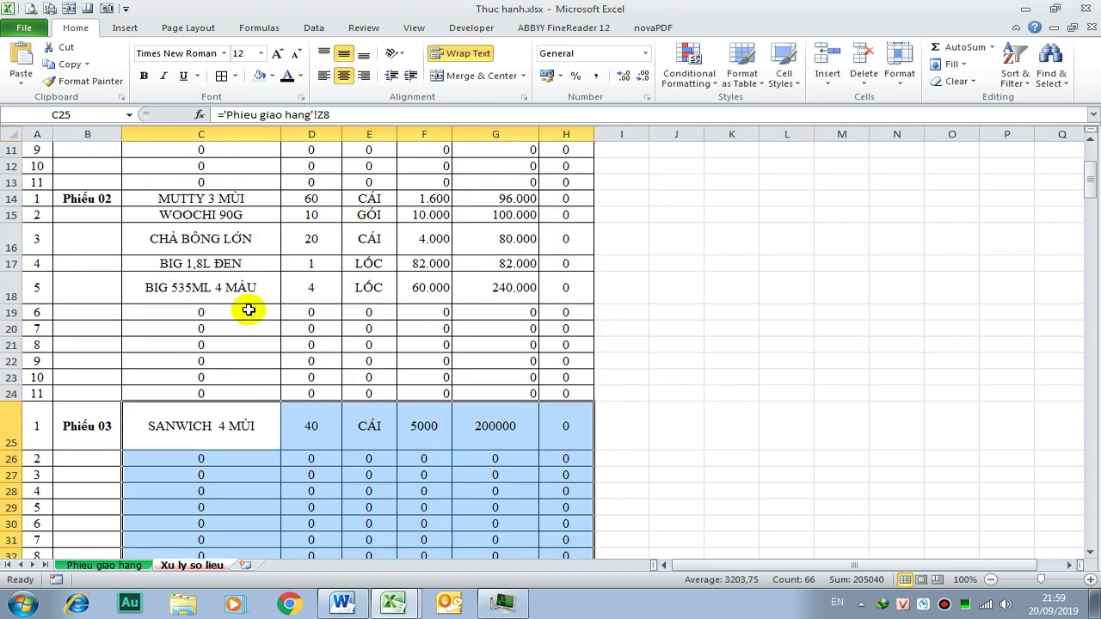
click(233, 290)
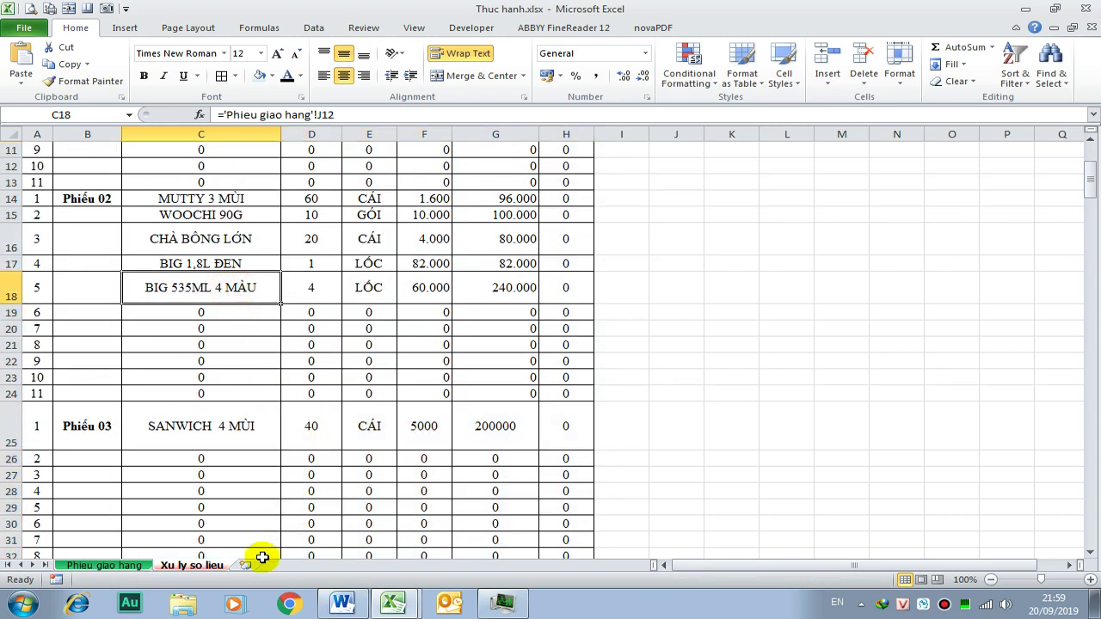
- Check the third delivery note on Phieu giao hang and relink A25's STT, filling it to row 35
click(133, 566)
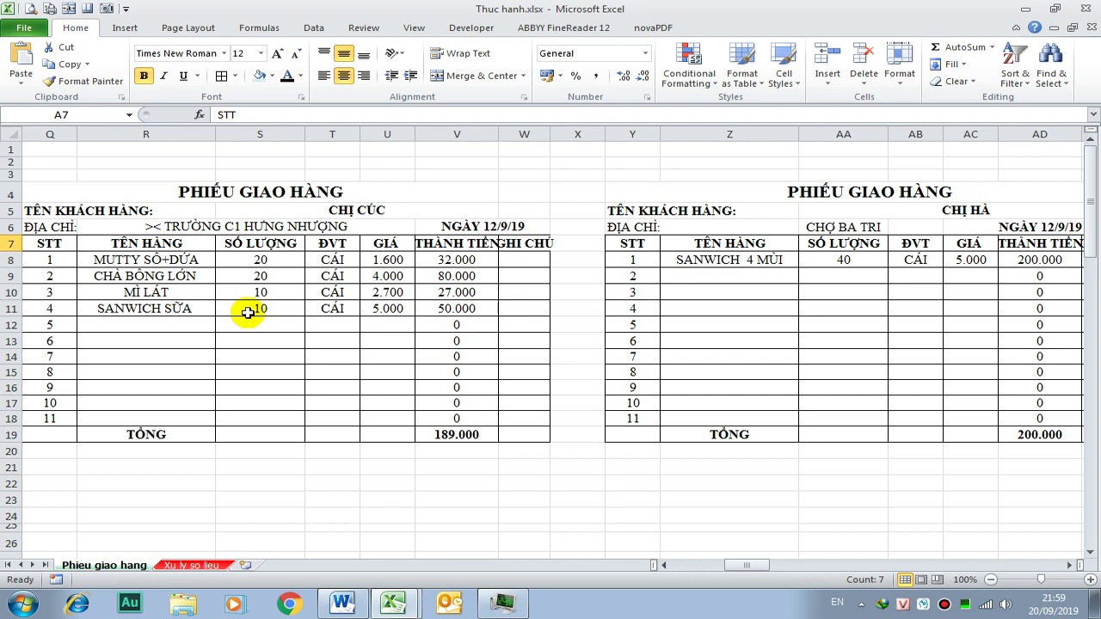
click(668, 566)
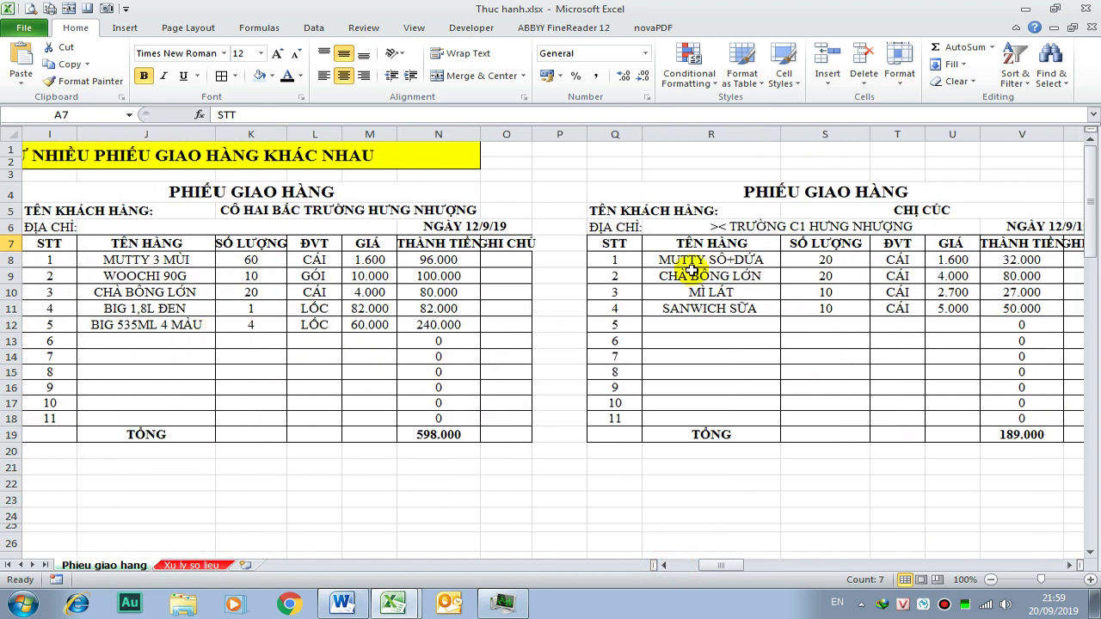
click(716, 256)
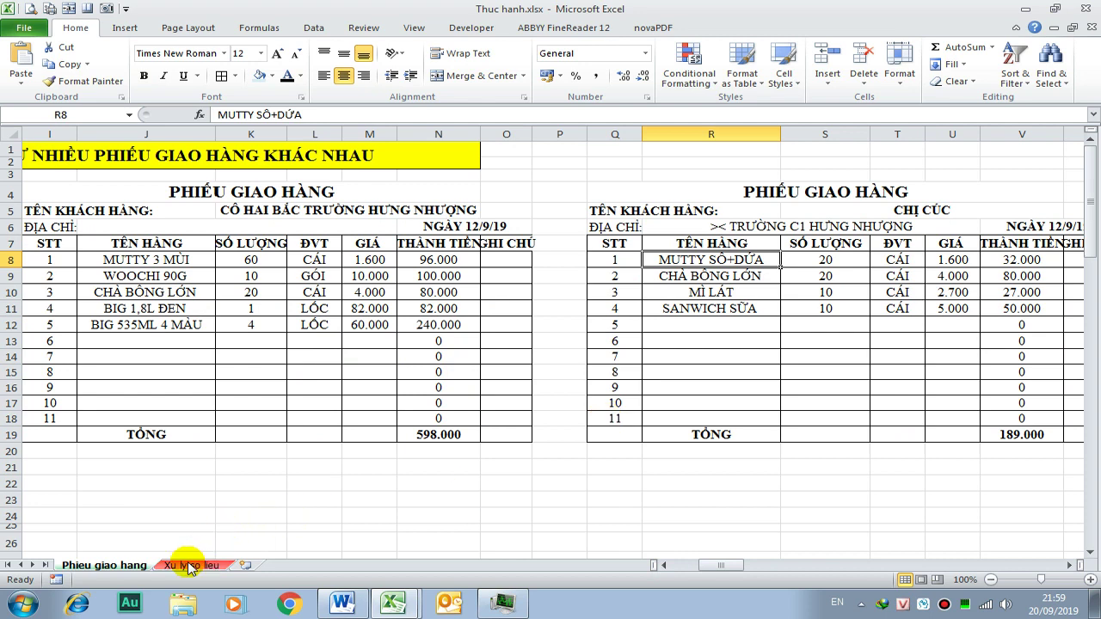
click(189, 565)
click(213, 435)
click(34, 432)
text(=)
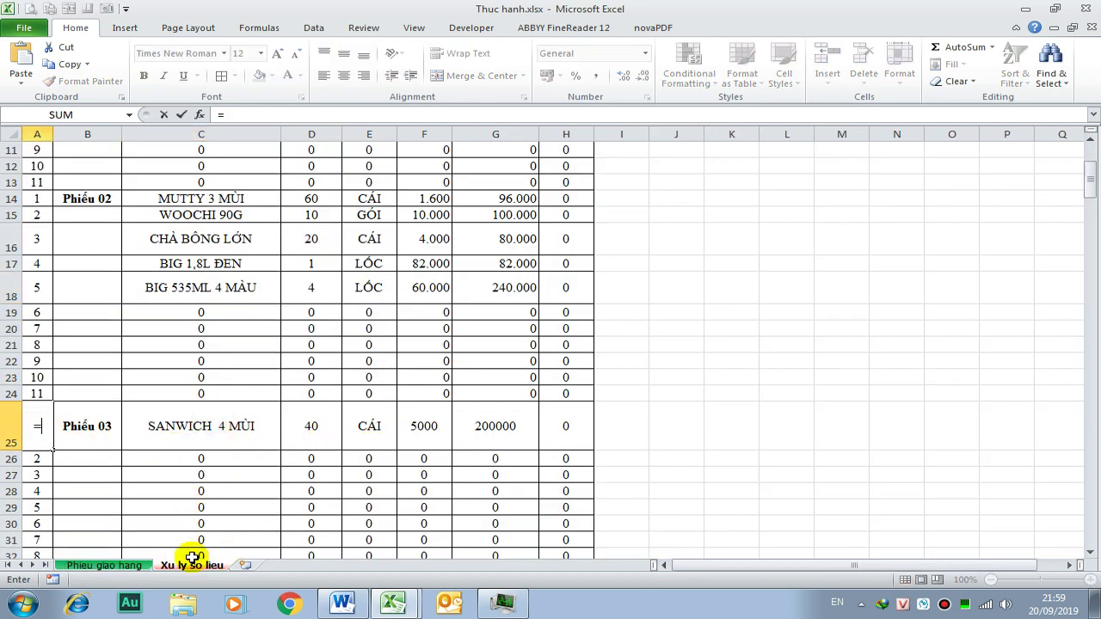
click(121, 565)
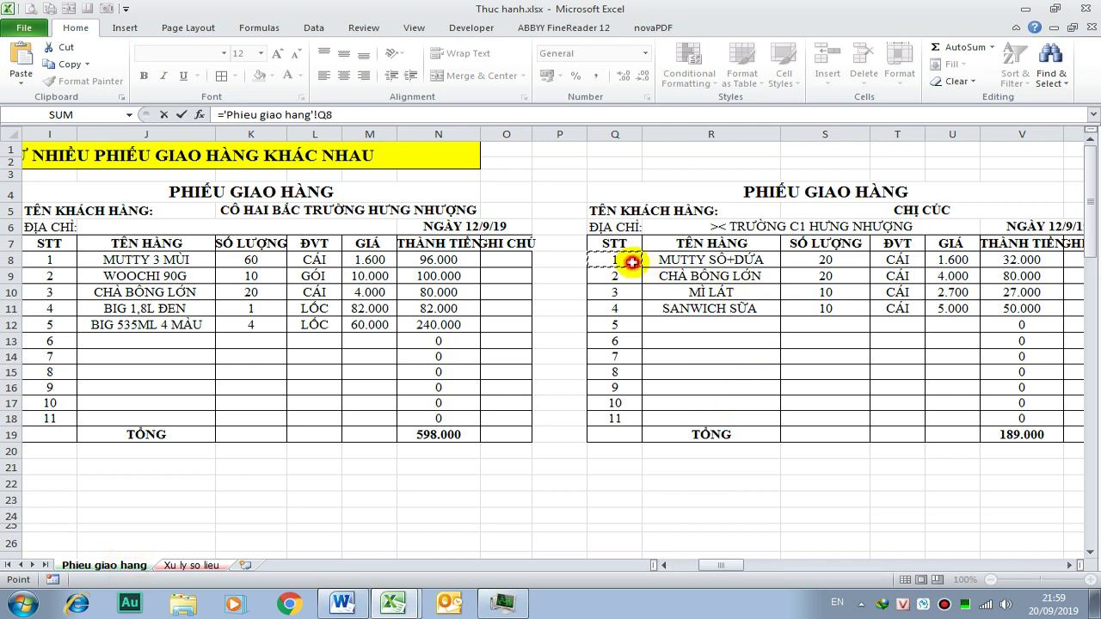
key(Return)
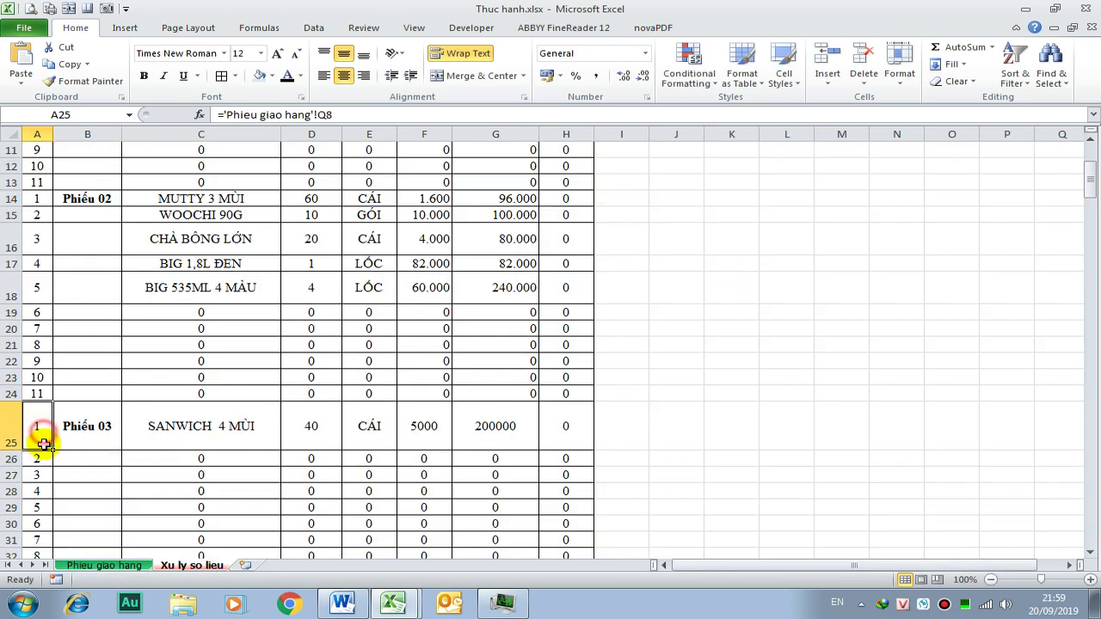
drag(52, 449, 54, 542)
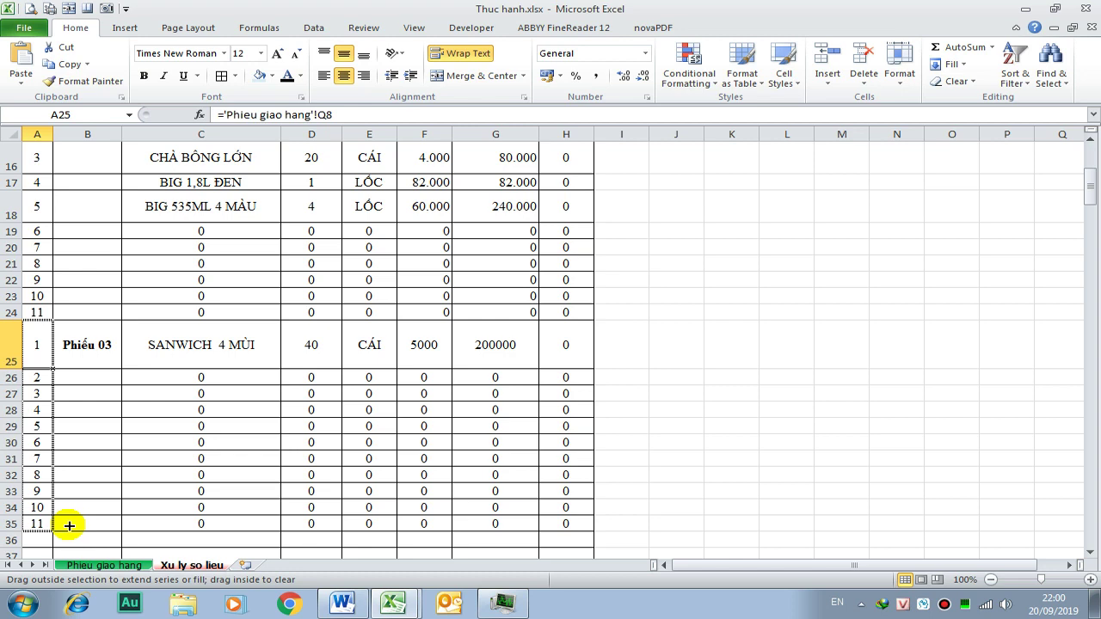
- Relink C25 to MUTTY SÔ+DỪA and fill the links down to row 35 and across to H
click(259, 353)
text(=)
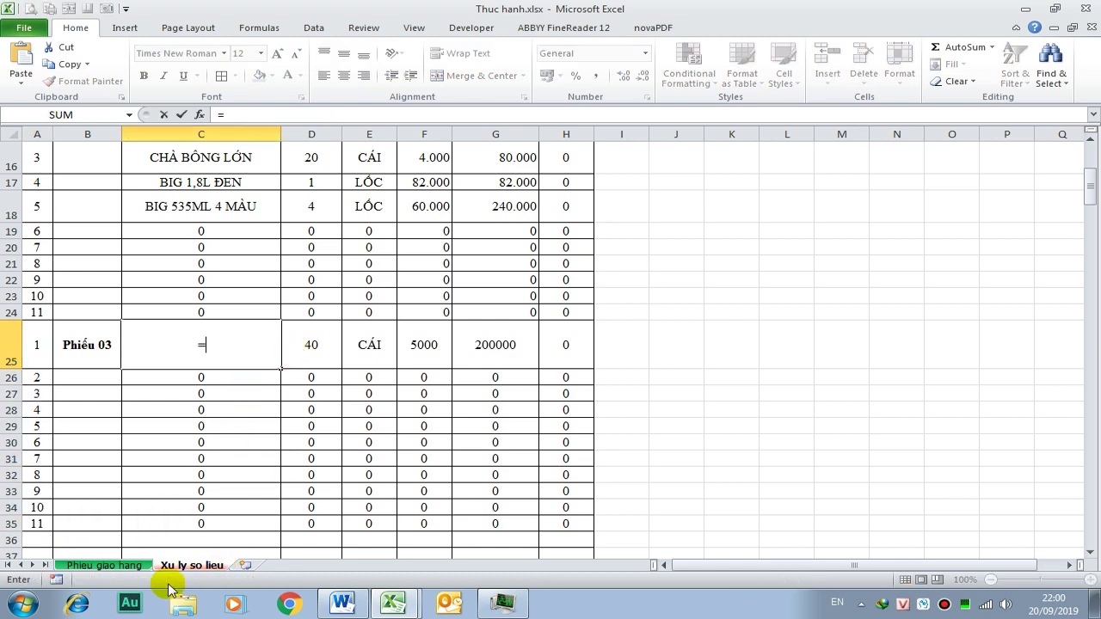
click(123, 568)
click(692, 260)
key(Return)
click(261, 346)
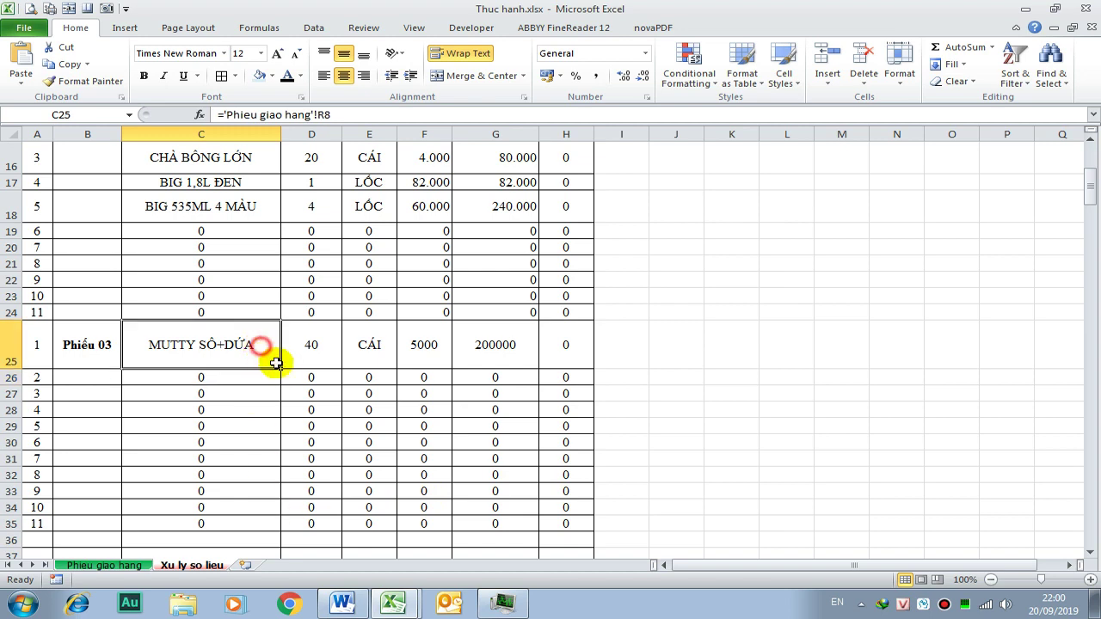
drag(281, 368, 283, 528)
click(425, 489)
drag(254, 344, 241, 524)
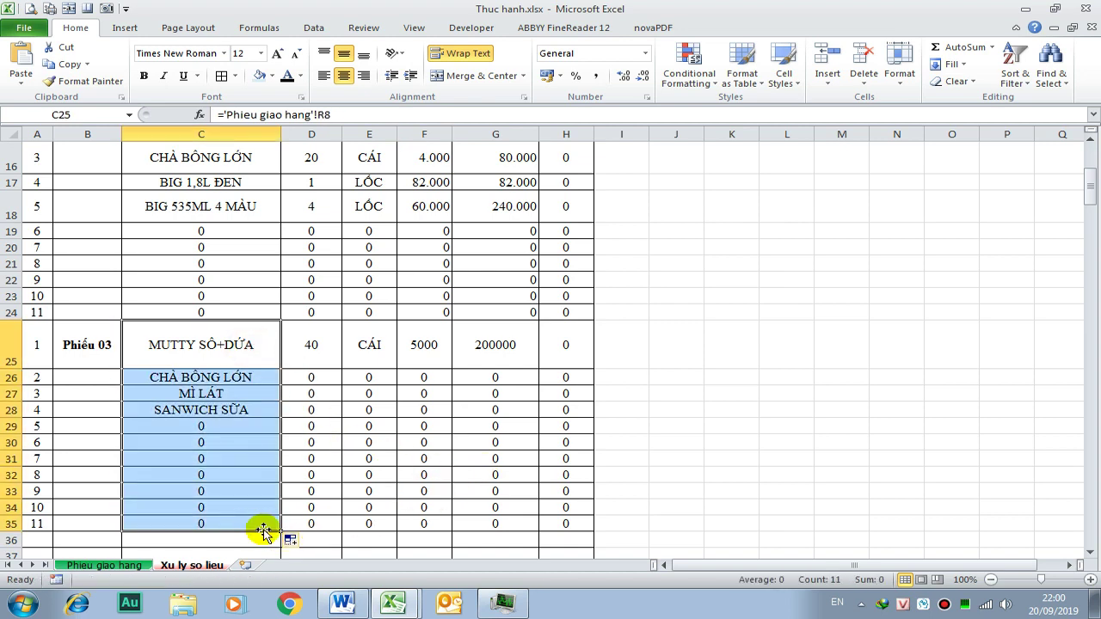
drag(278, 531, 594, 527)
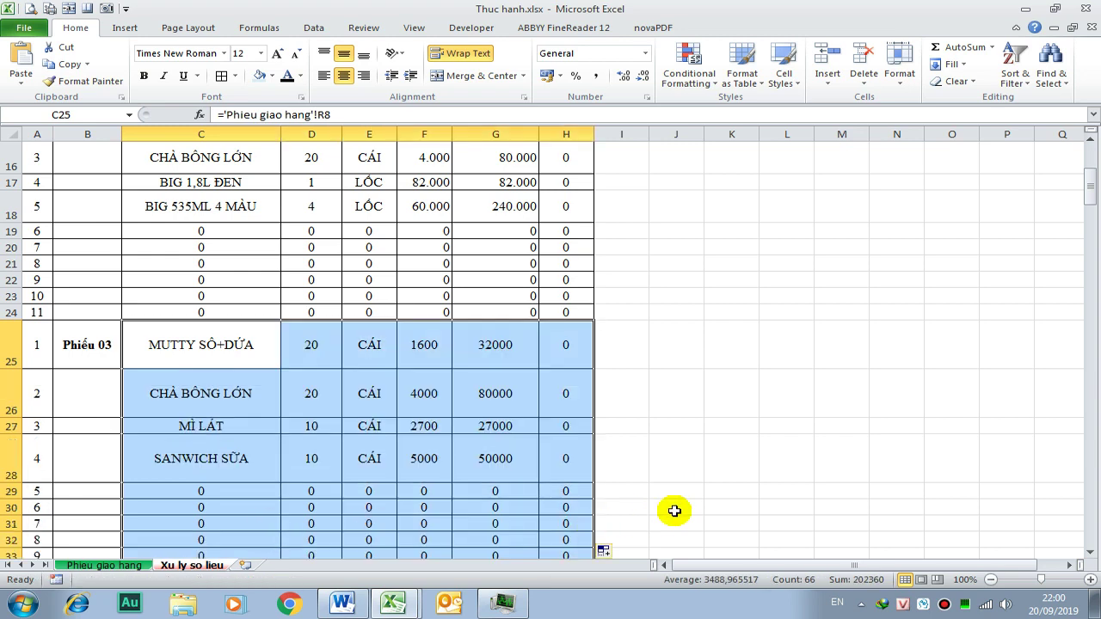
click(747, 451)
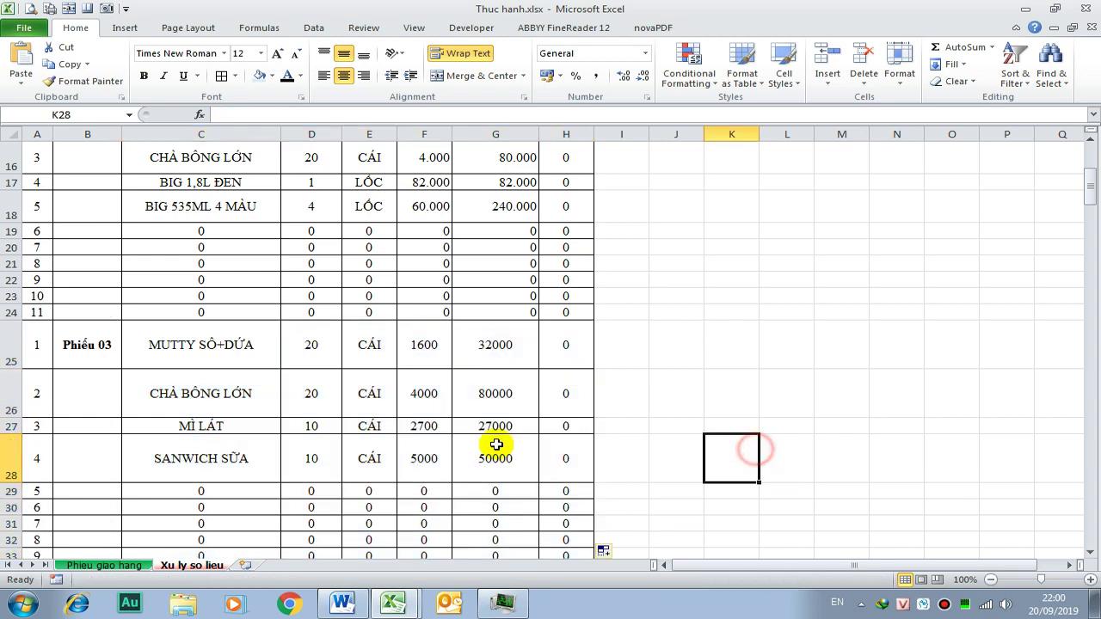
- AutoFit rows 25–35 back to normal height
scroll(270, 401, down, 1)
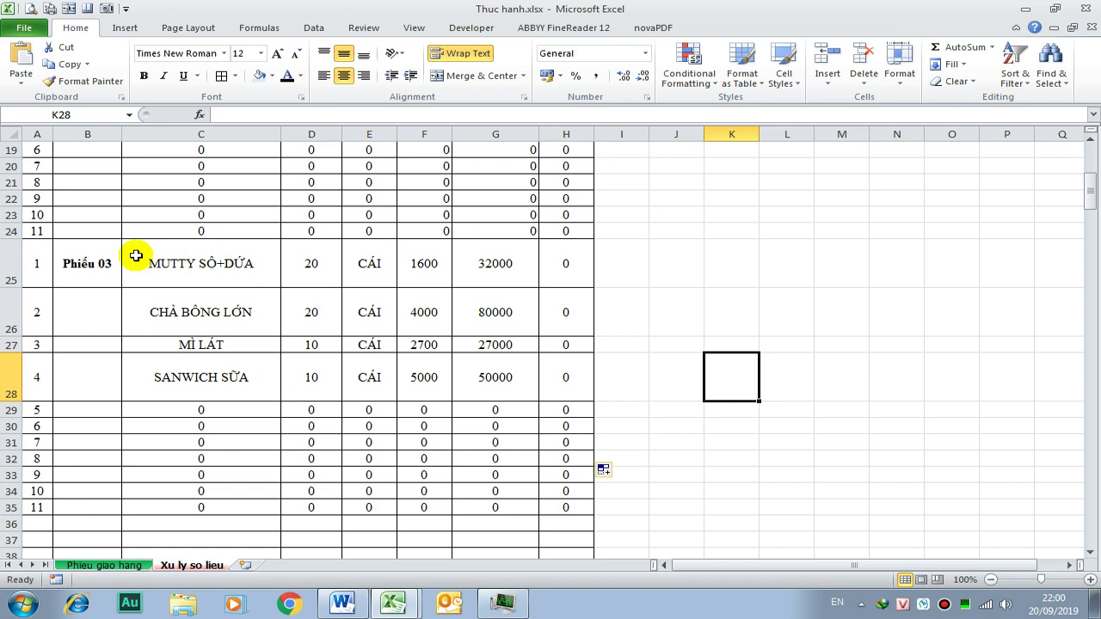
double_click(13, 288)
drag(17, 279, 18, 475)
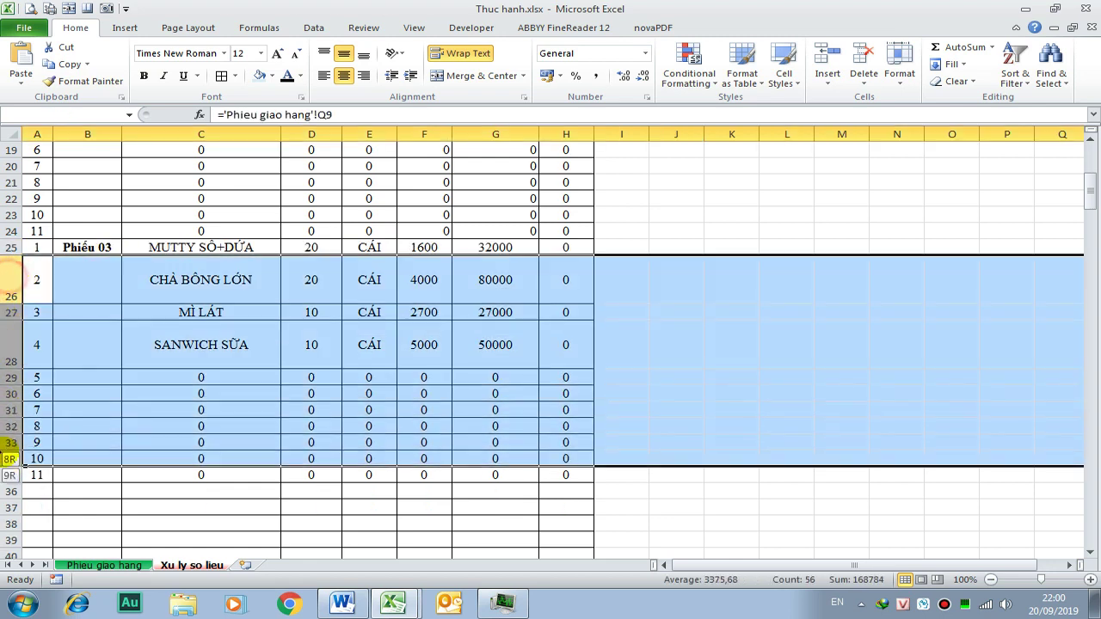
double_click(14, 320)
click(482, 412)
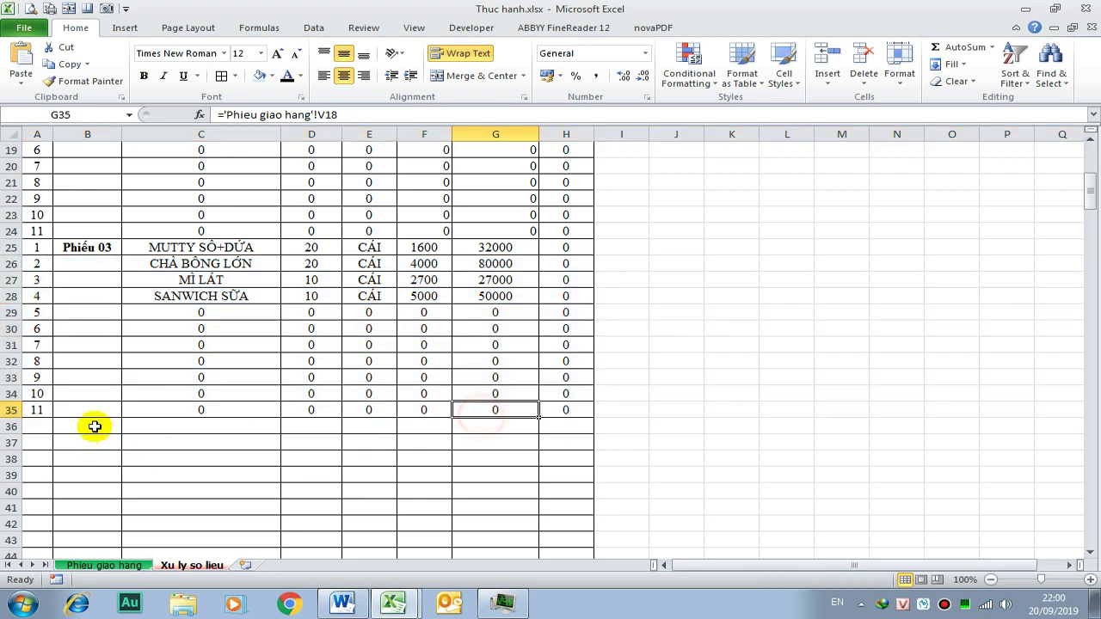
- Enter the Phiếu 04 label in B36
click(87, 423)
text(Phiếu 04)
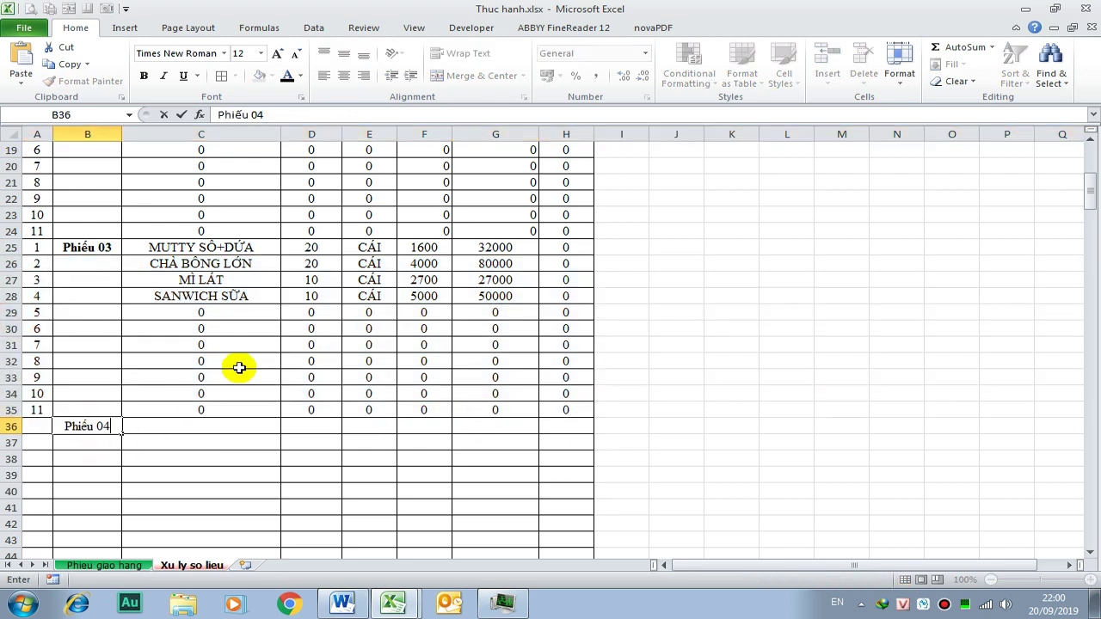
key(Return)
click(114, 428)
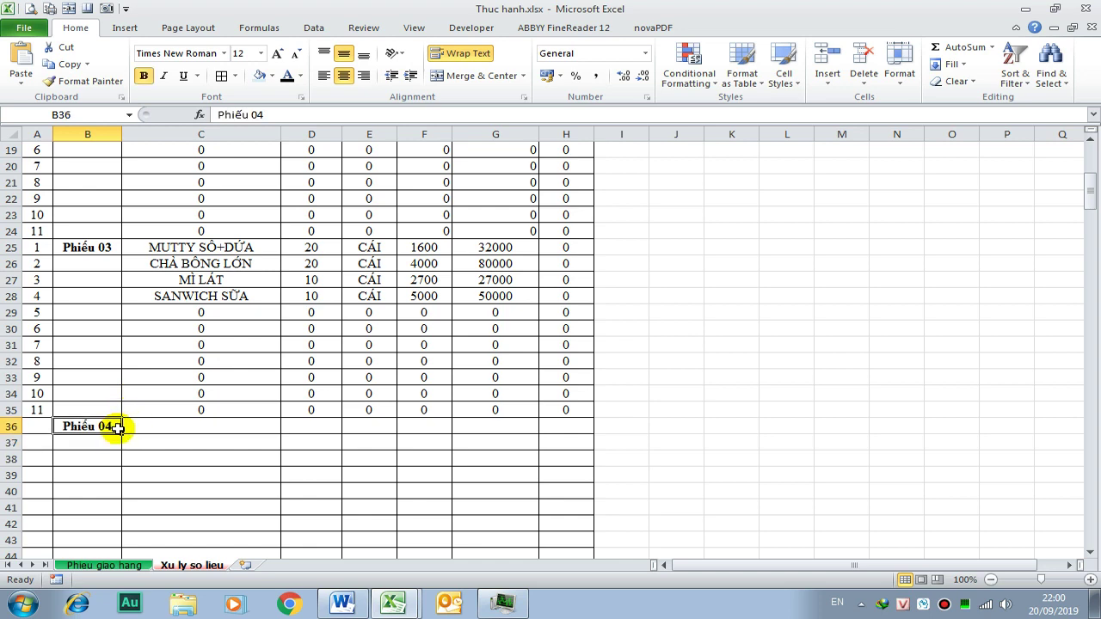
- Link A36 to the fourth slip's STT and number rows 36–46 from 1 to 11
click(47, 442)
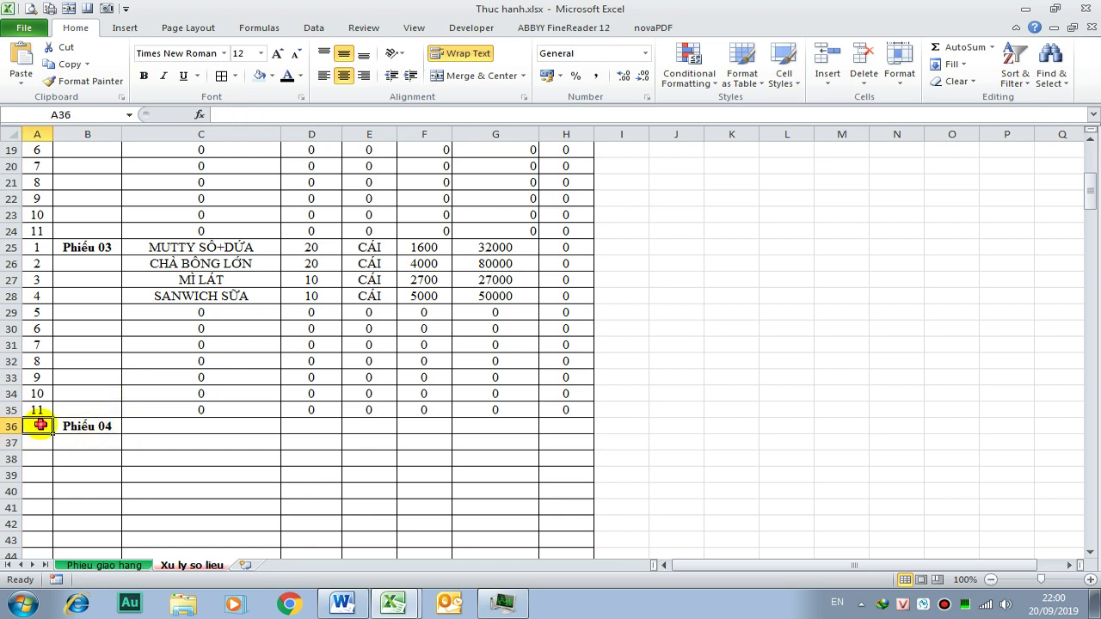
text(=)
click(86, 565)
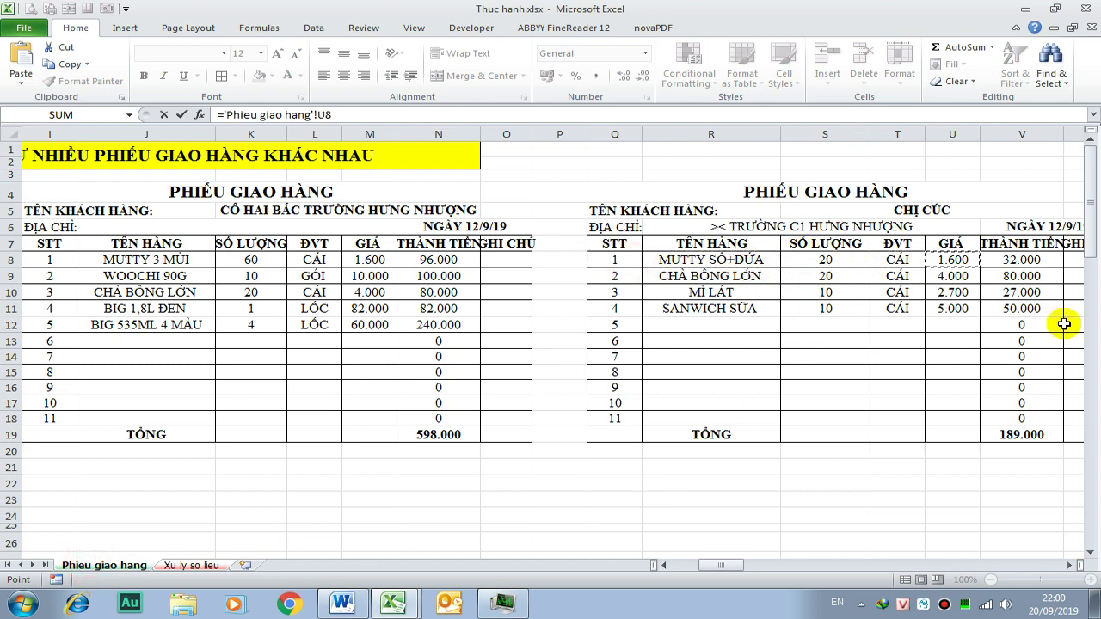
key(Right)
key(Right)
key(Right)
key(Right)
key(Right)
key(Right)
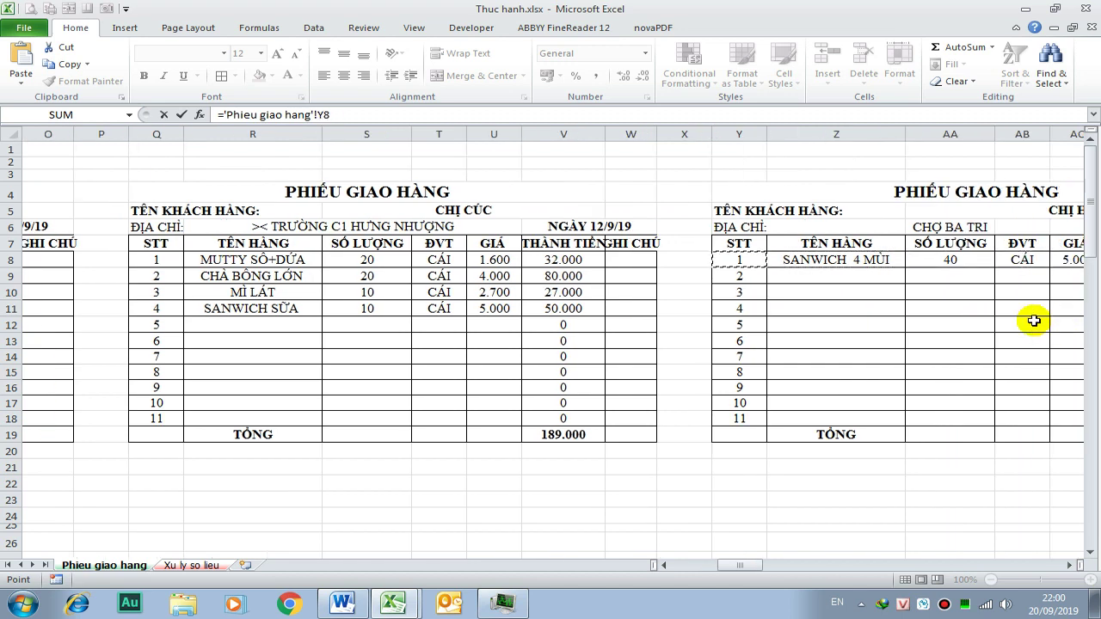
key(Return)
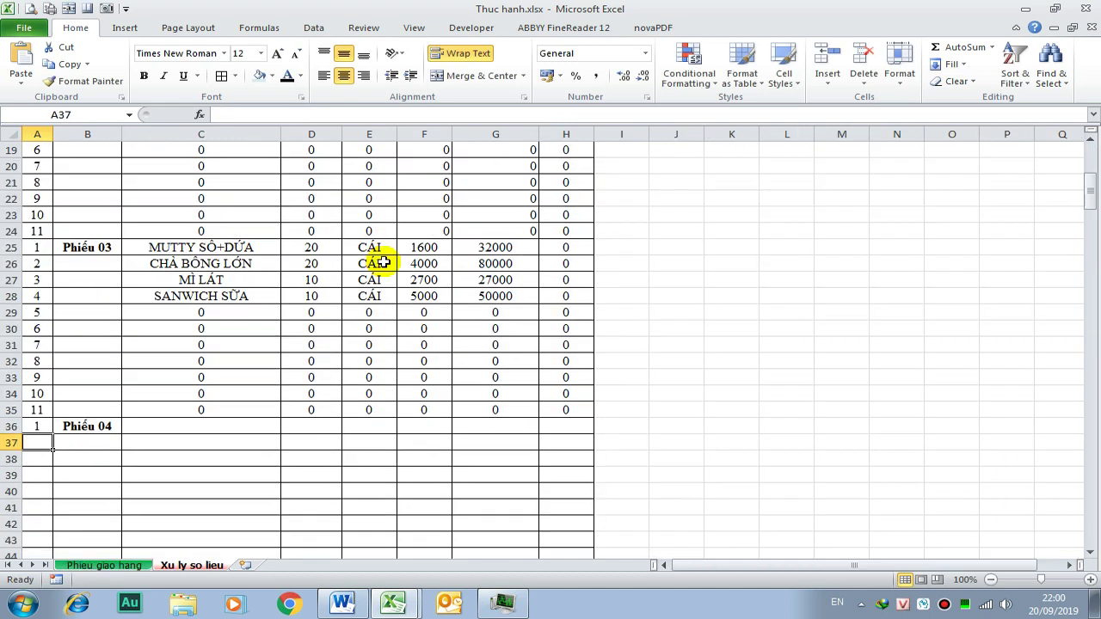
click(41, 426)
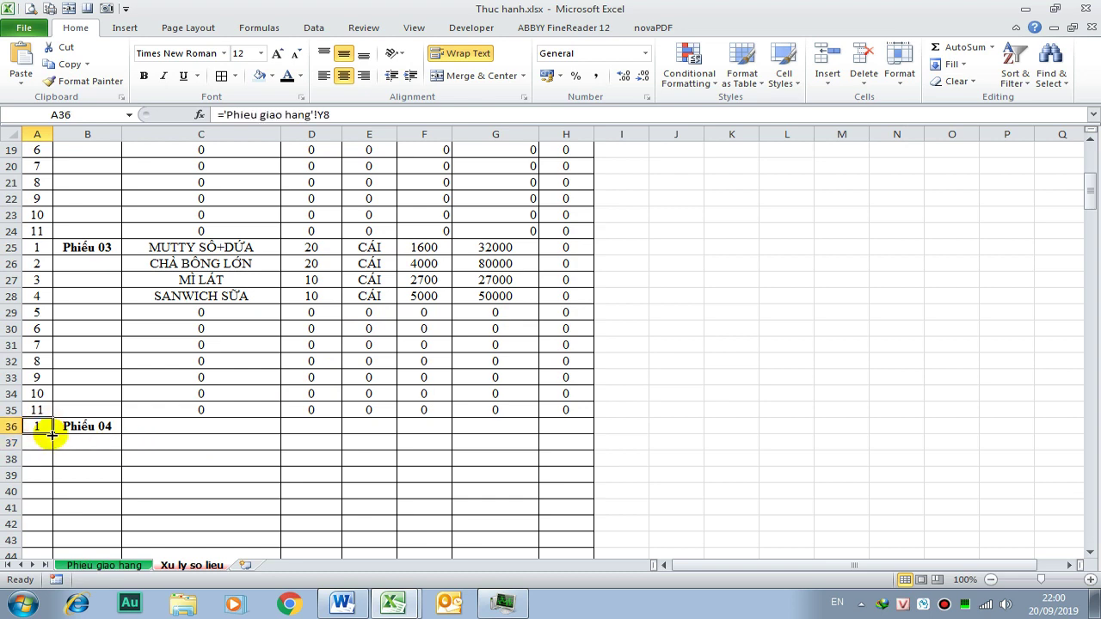
drag(51, 436, 47, 481)
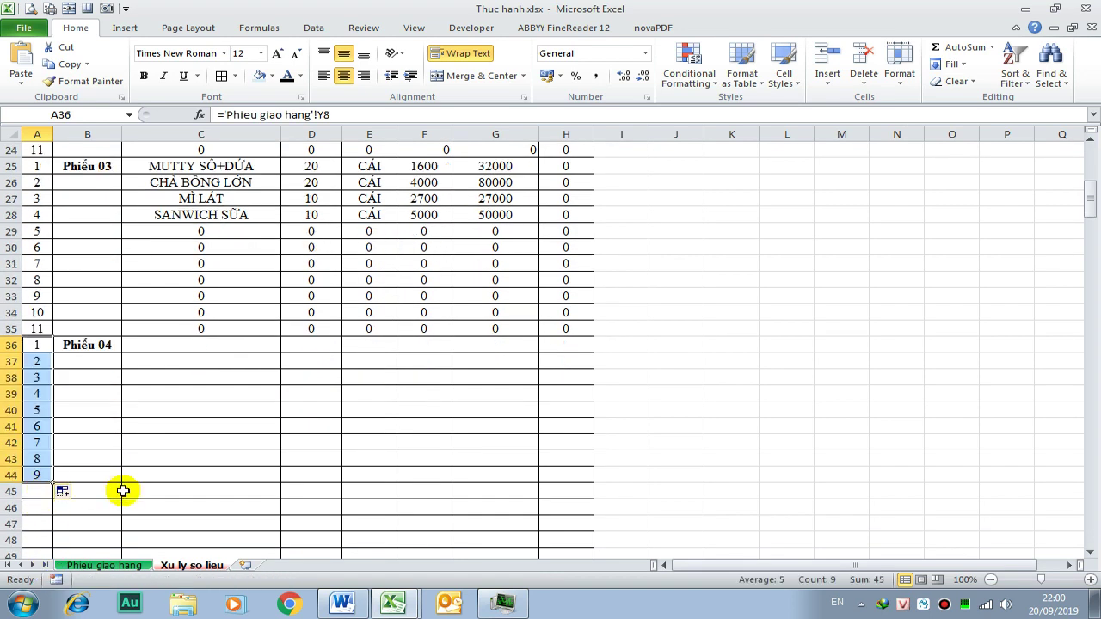
click(44, 479)
drag(53, 483, 53, 509)
click(253, 493)
- Link C36 to SANWICH 4 MÙI and fill the links down to row 46 and across to H
click(204, 345)
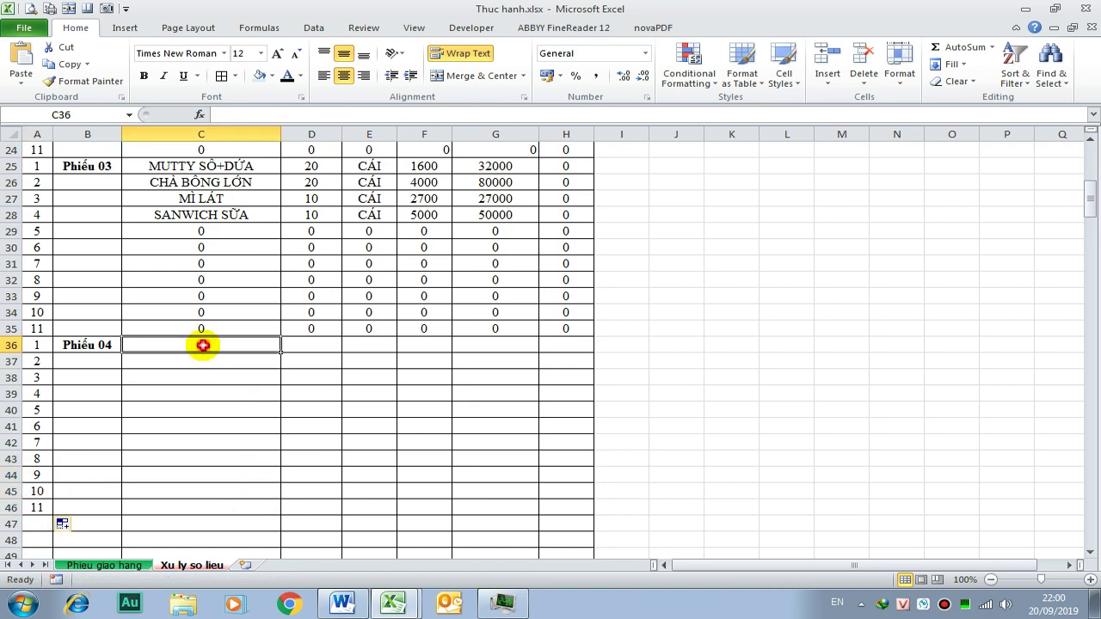
text(=)
click(119, 568)
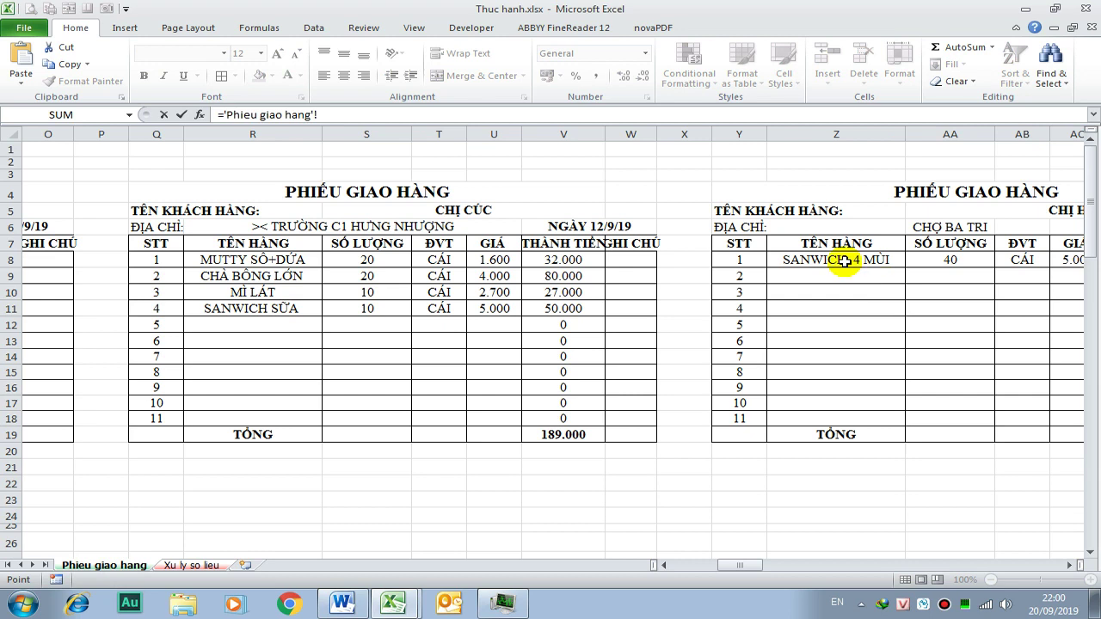
key(Return)
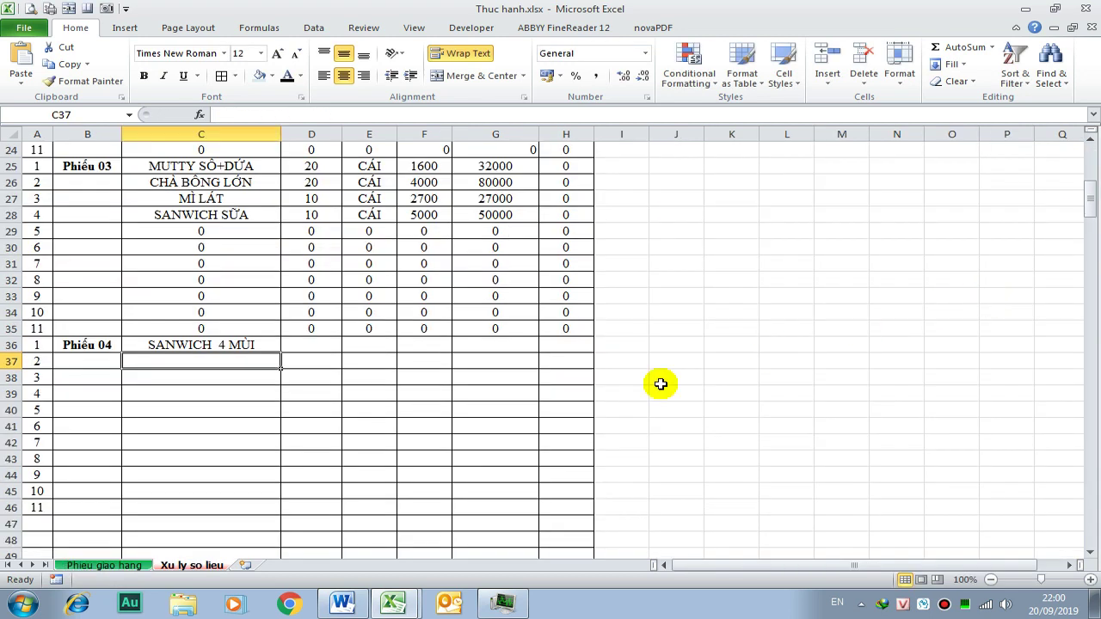
click(273, 349)
mouse_move(283, 354)
mouse_down()
mouse_move(290, 513)
mouse_move(584, 513)
mouse_up()
scroll(462, 447, down, 1)
scroll(462, 446, down, 1)
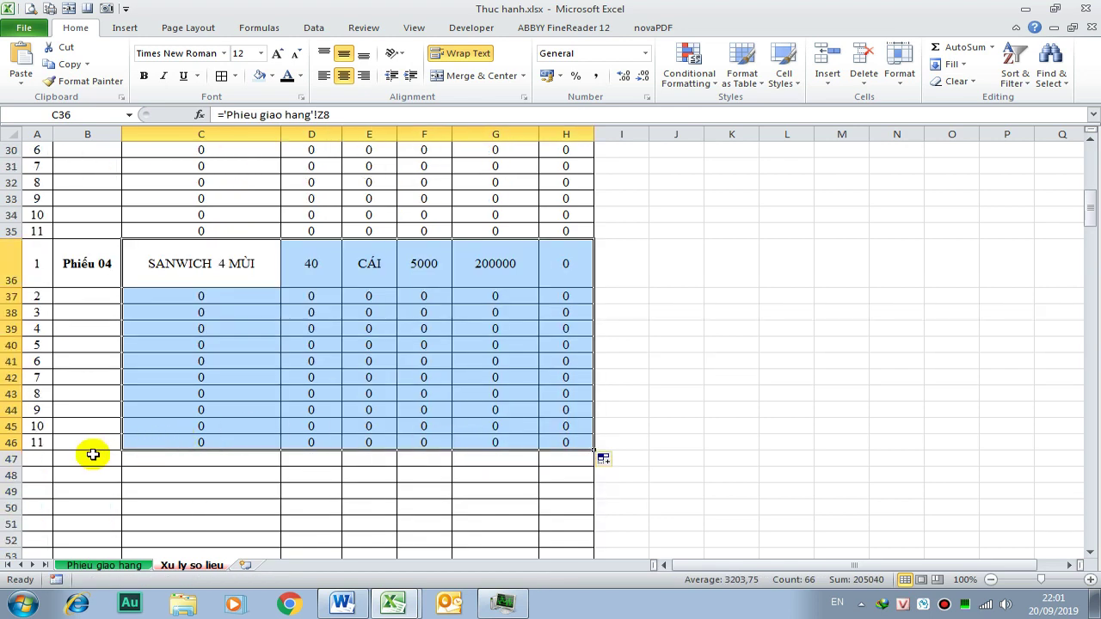
- Enter the bold Phiếu 05 label in B47
click(91, 458)
text(Phie)
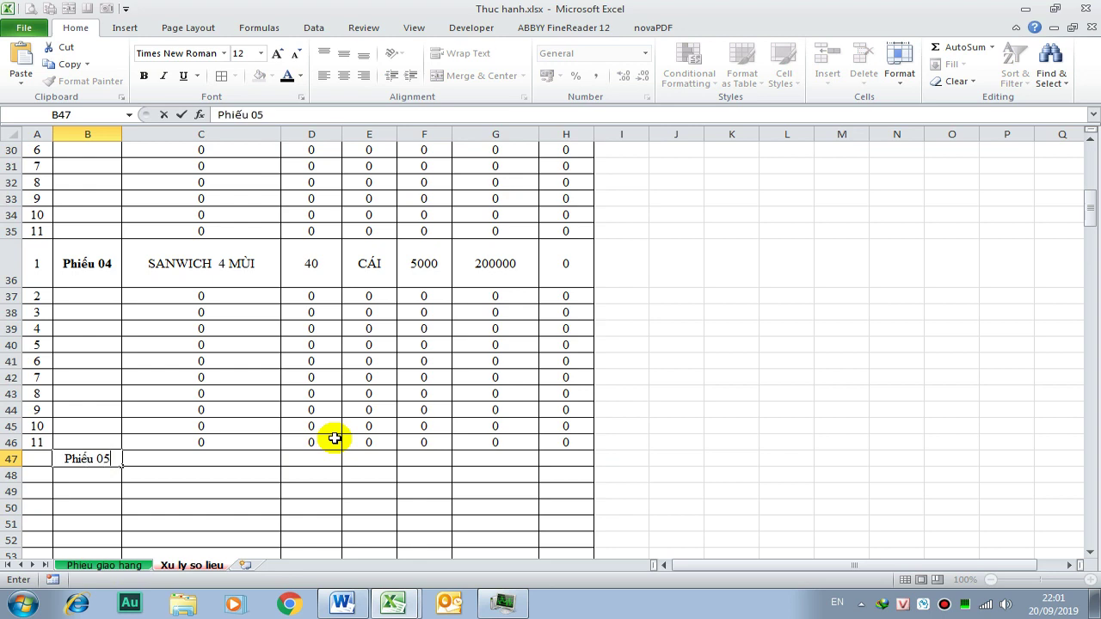
key(Return)
click(78, 458)
key(ctrl+b)
- Link A47 to 'Phieu giao hang'!AG8 and number rows 47–57 from 1 to 11
click(38, 458)
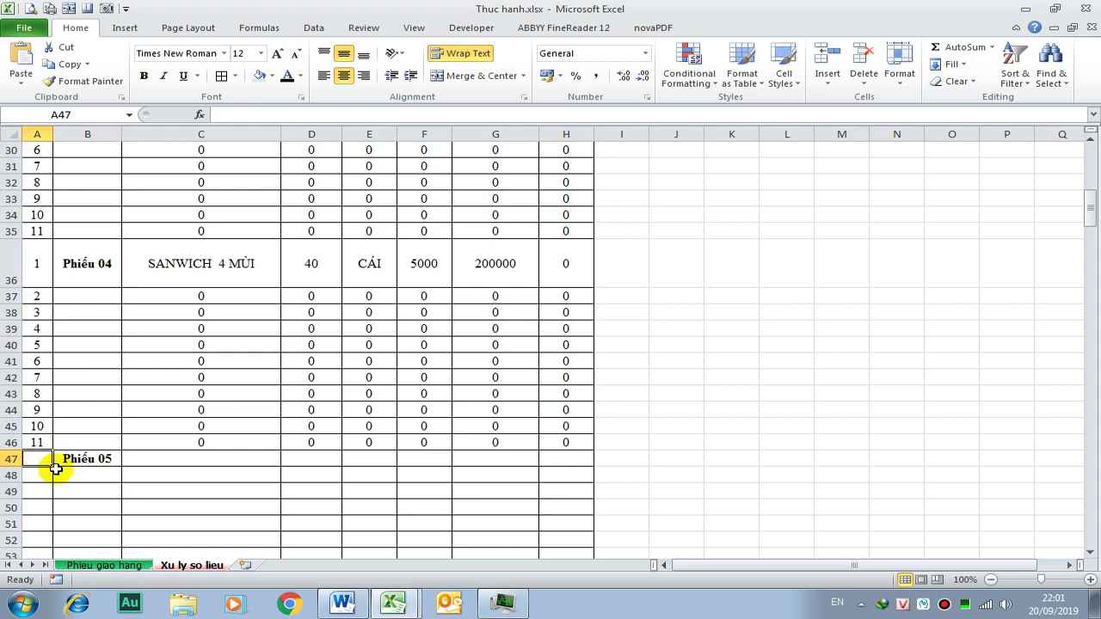
text(=)
click(79, 566)
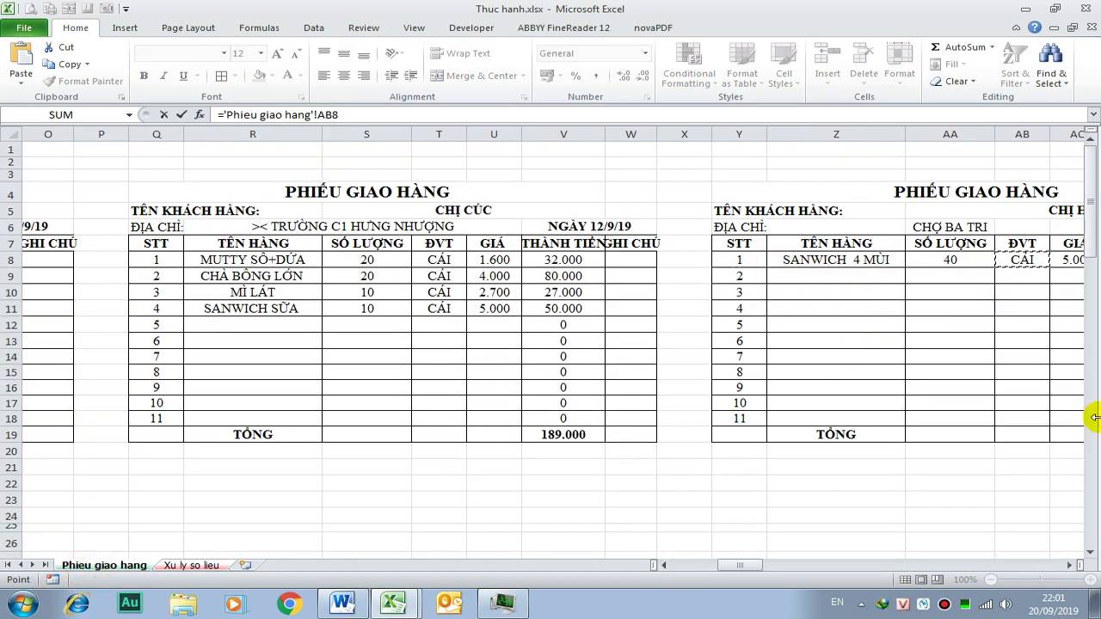
key(Right)
key(Right)
key(Right)
key(Right)
key(Right)
key(Right)
key(Right)
key(Right)
key(Right)
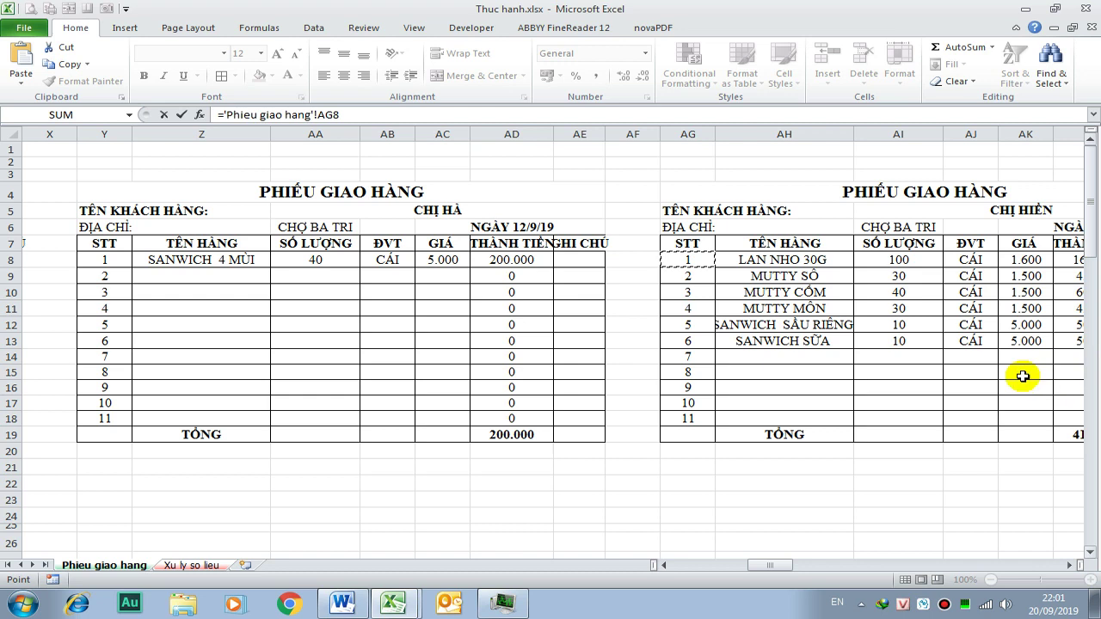
key(Return)
click(49, 459)
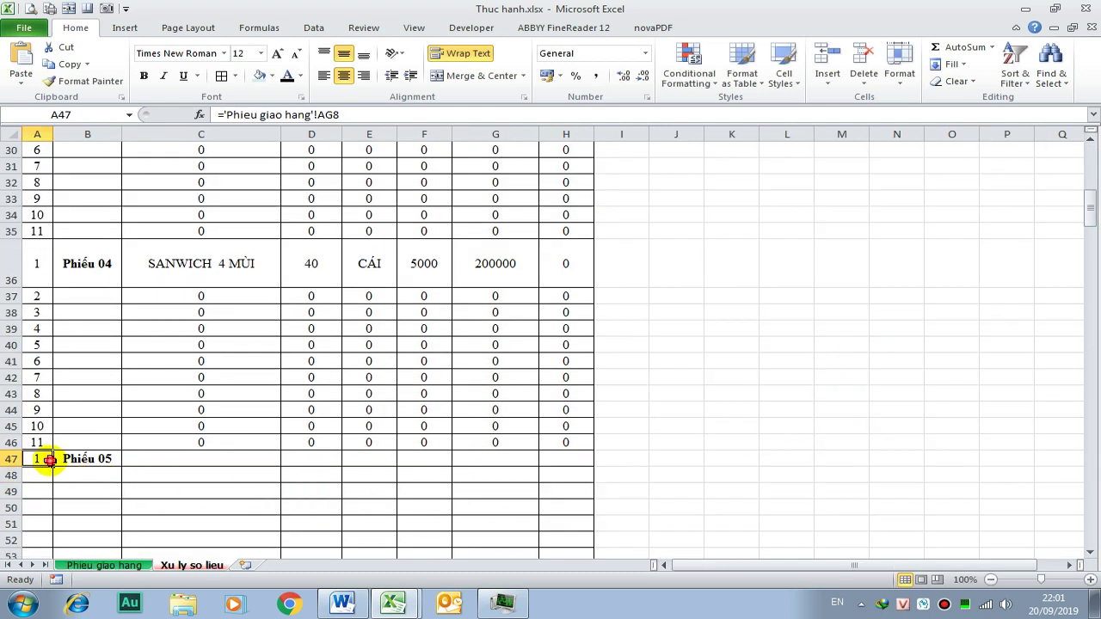
drag(52, 469, 72, 366)
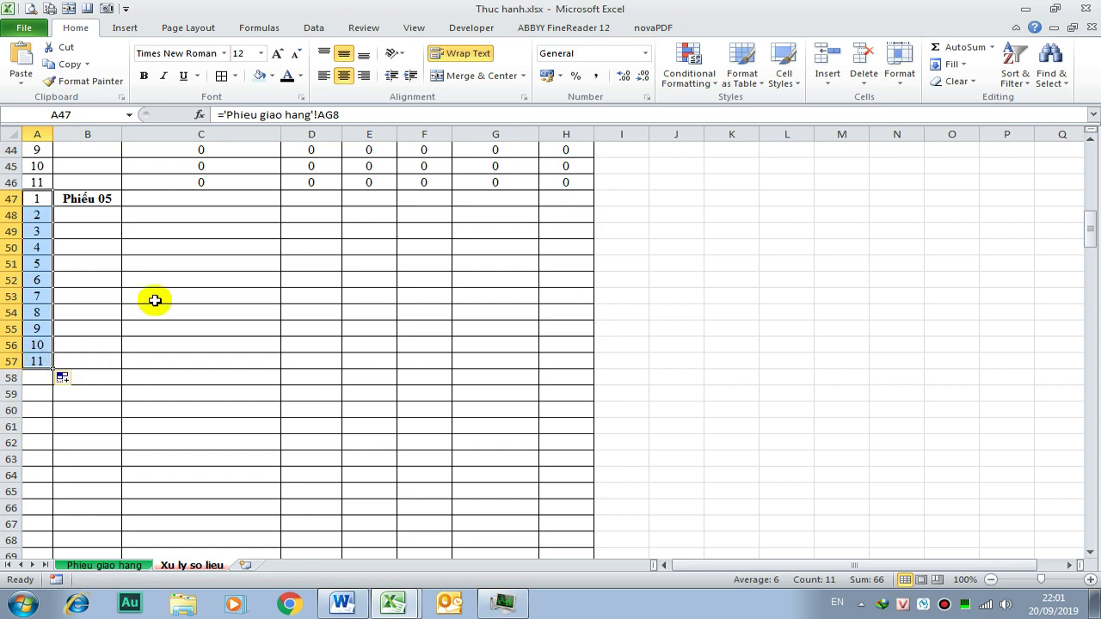
- Link C47 to LAN NHO 30G at AH8 and fill the links down to row 57 and across to H
click(207, 198)
text(=)
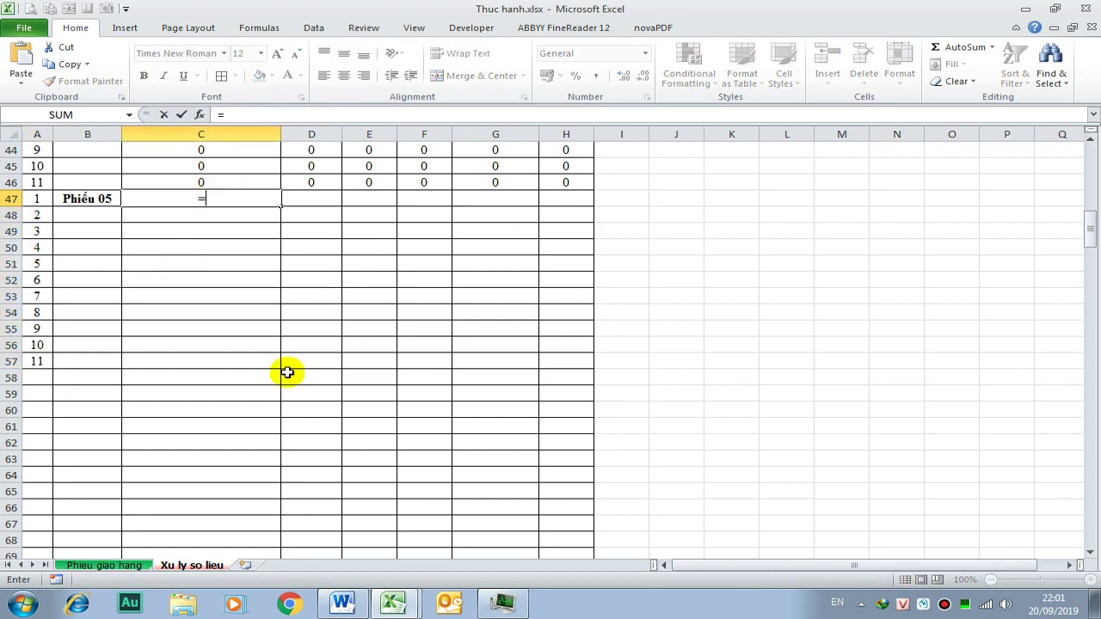
click(112, 565)
click(787, 260)
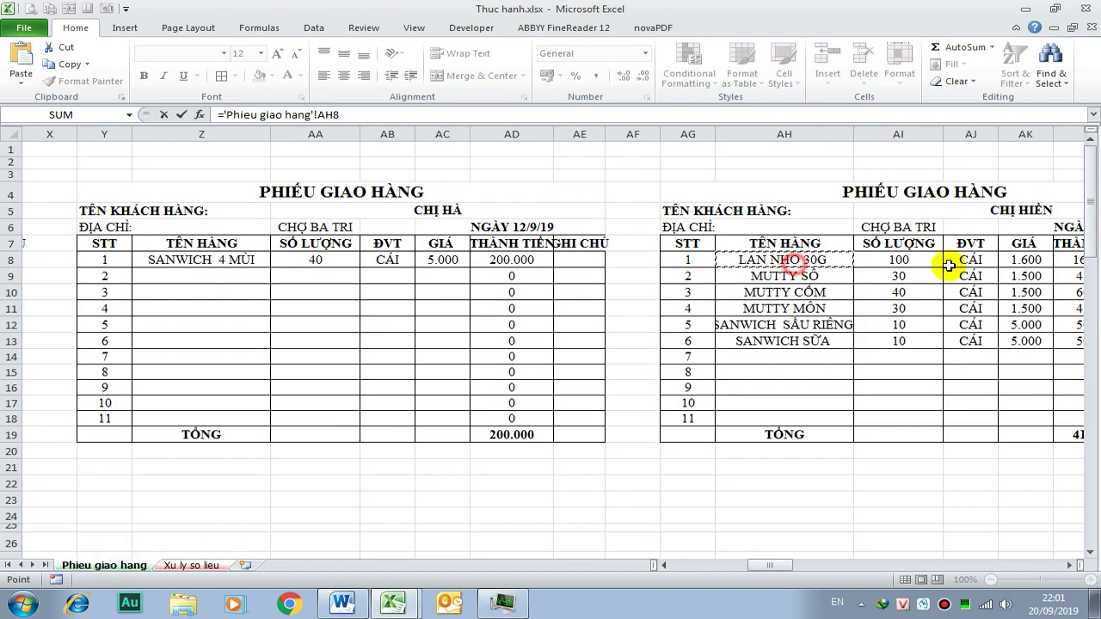
key(Return)
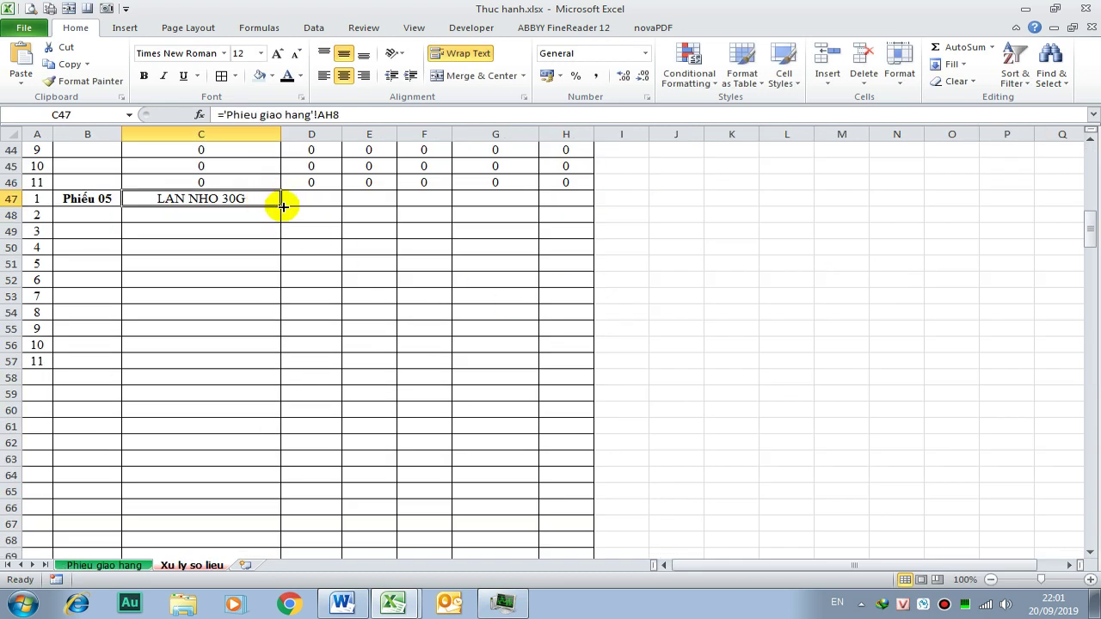
drag(283, 205, 286, 361)
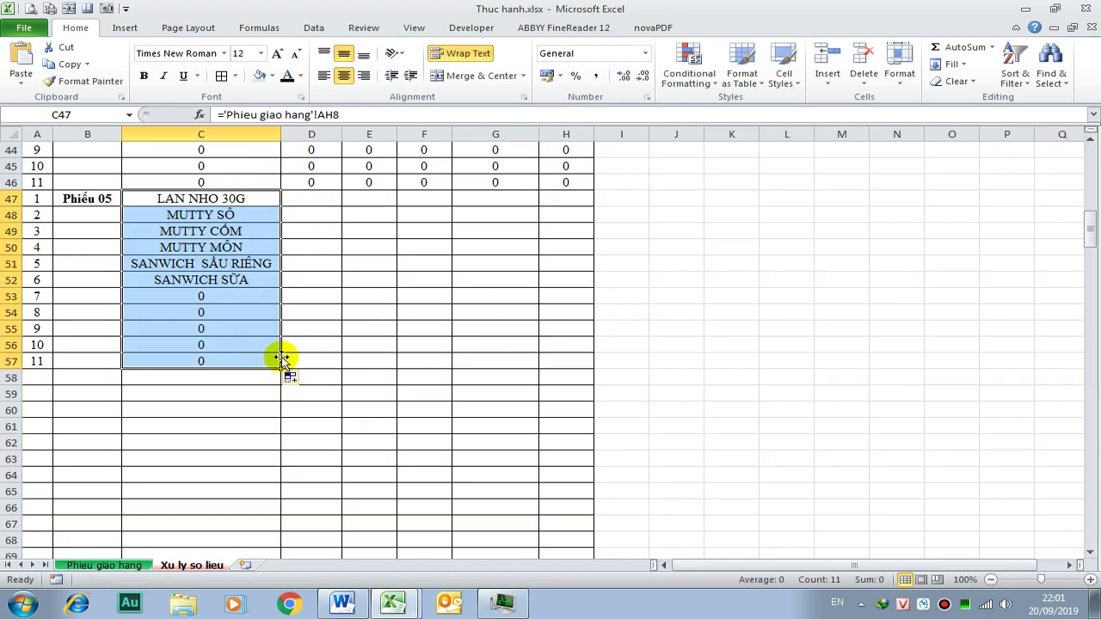
drag(279, 367, 576, 361)
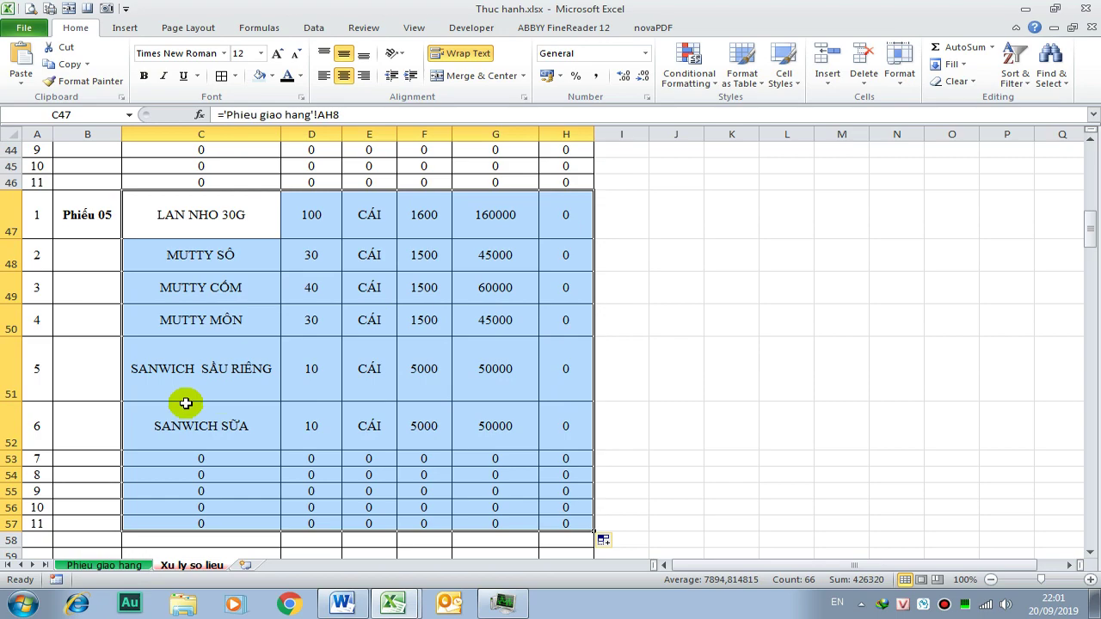
scroll(133, 409, down, 2)
scroll(92, 384, up, 1)
scroll(106, 411, down, 1)
scroll(110, 414, up, 1)
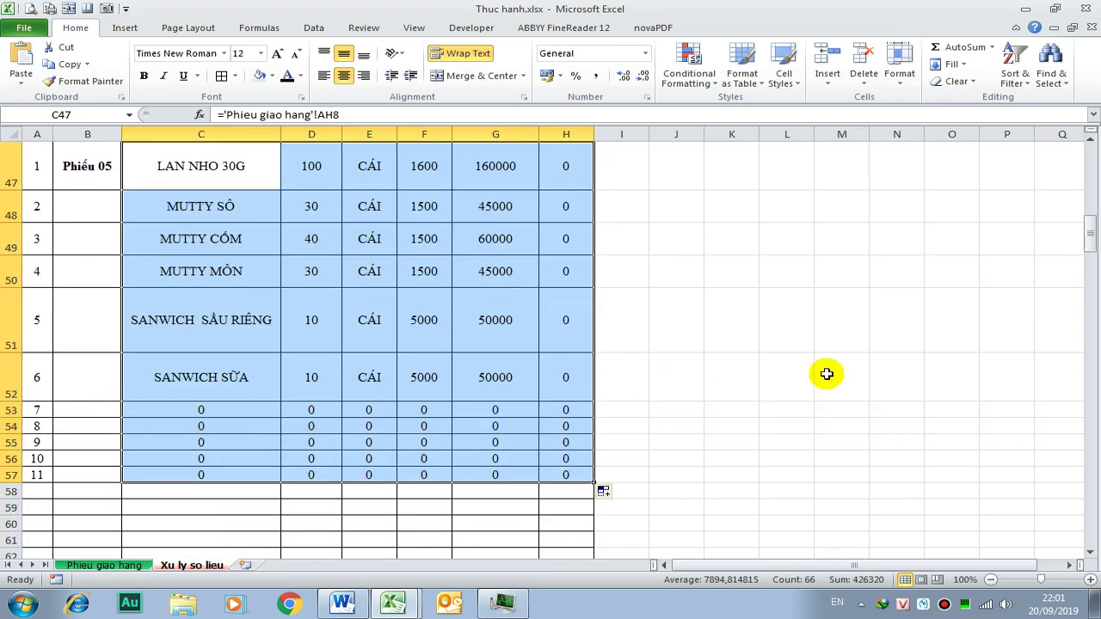
scroll(823, 370, up, 3)
scroll(833, 366, up, 4)
scroll(850, 359, up, 7)
scroll(852, 359, up, 2)
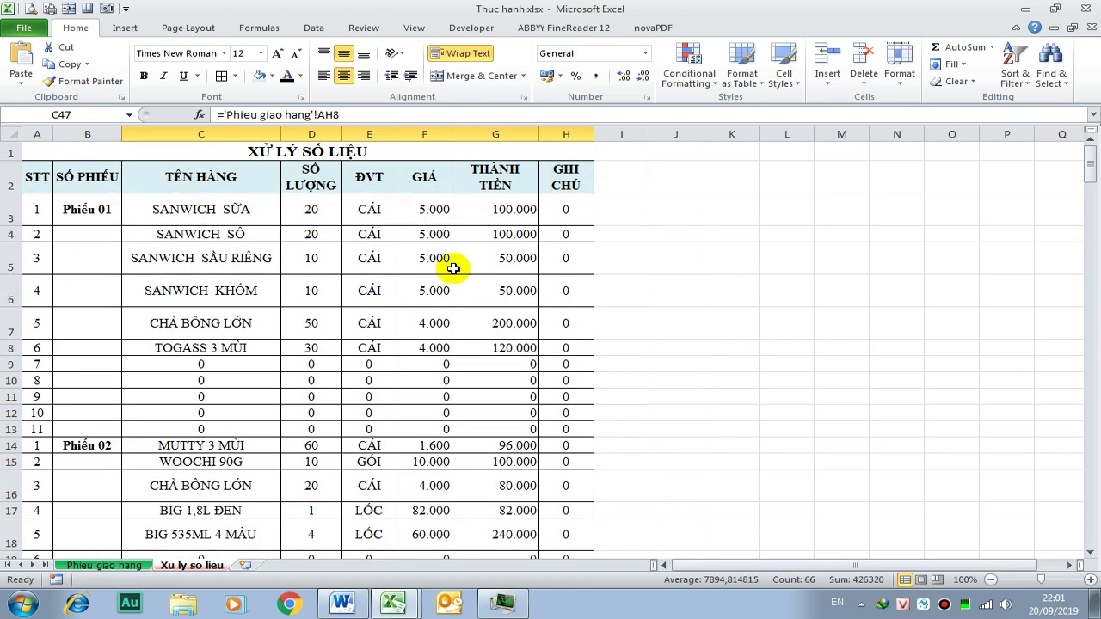
click(14, 209)
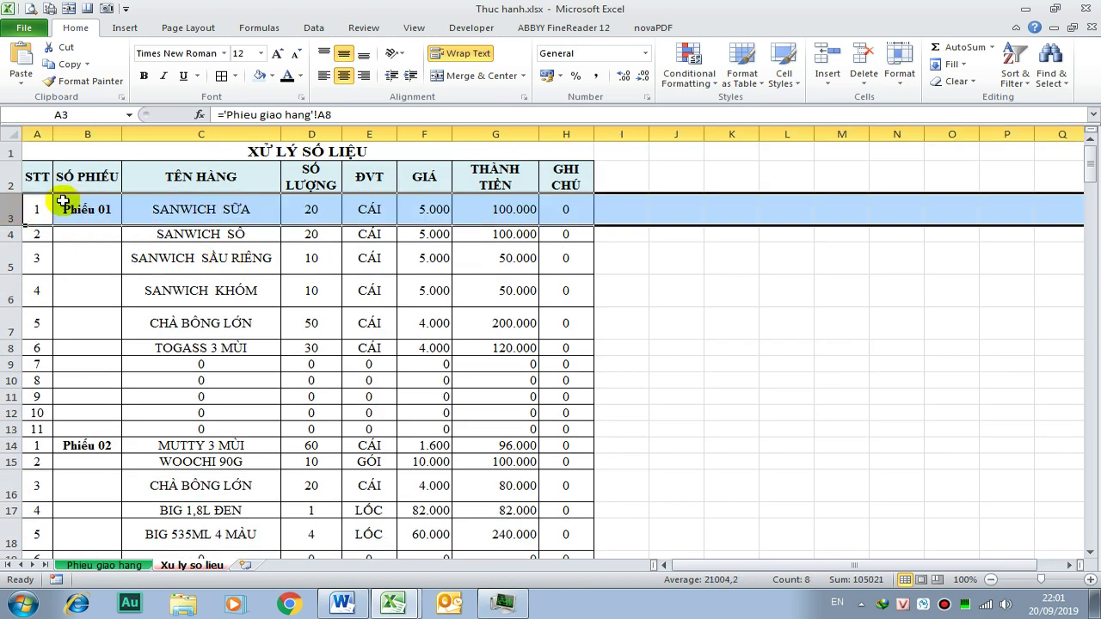
click(411, 27)
click(591, 72)
click(654, 102)
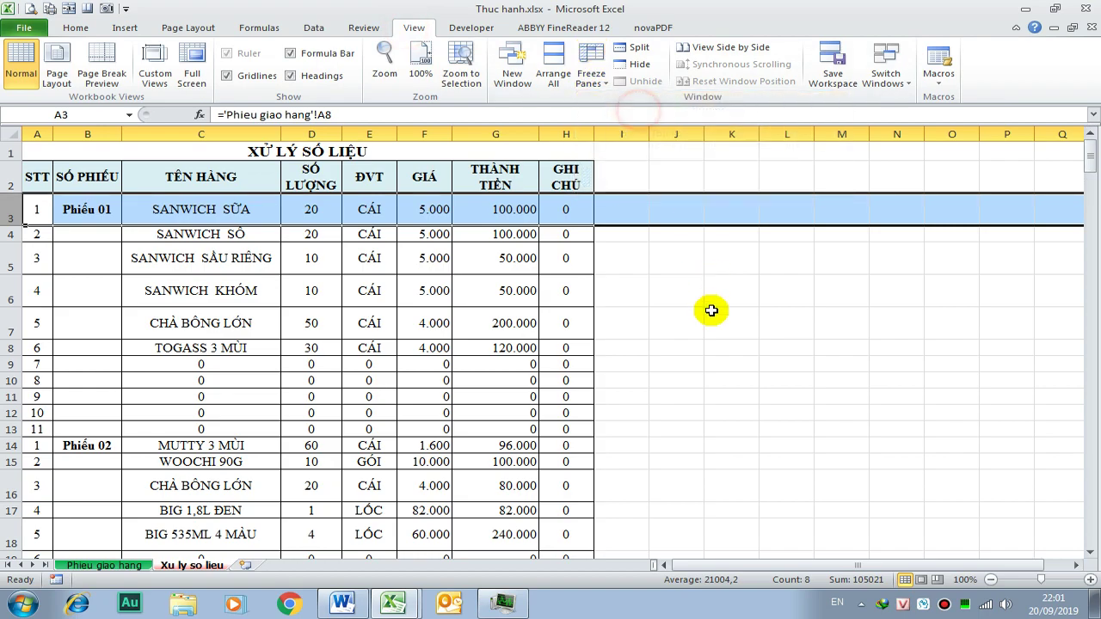
scroll(714, 312, down, 3)
scroll(714, 311, down, 3)
scroll(714, 311, up, 6)
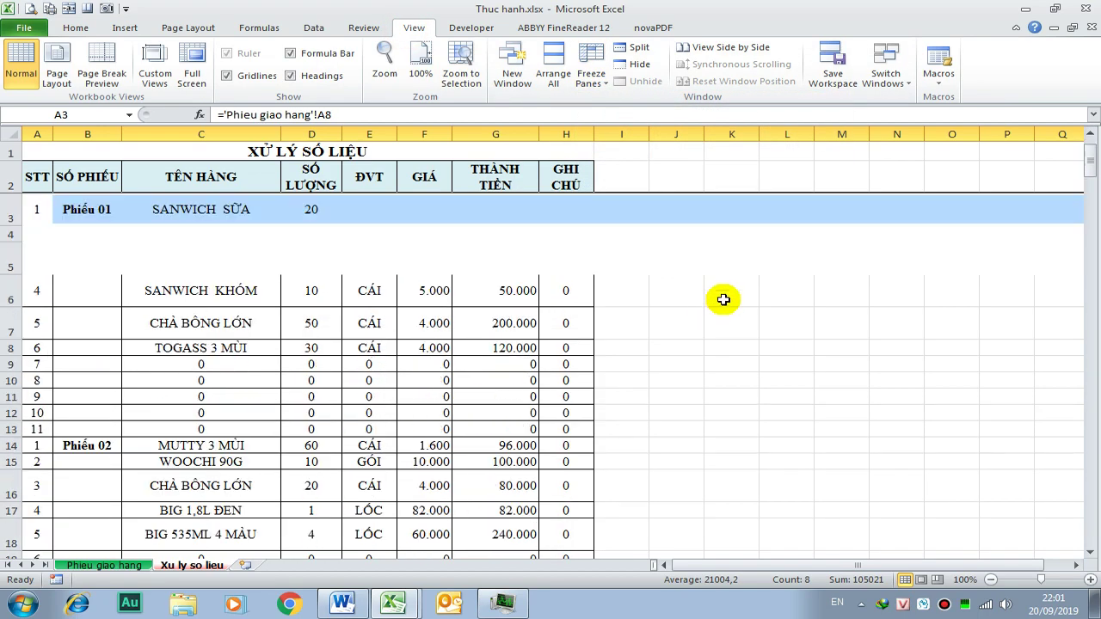
click(746, 318)
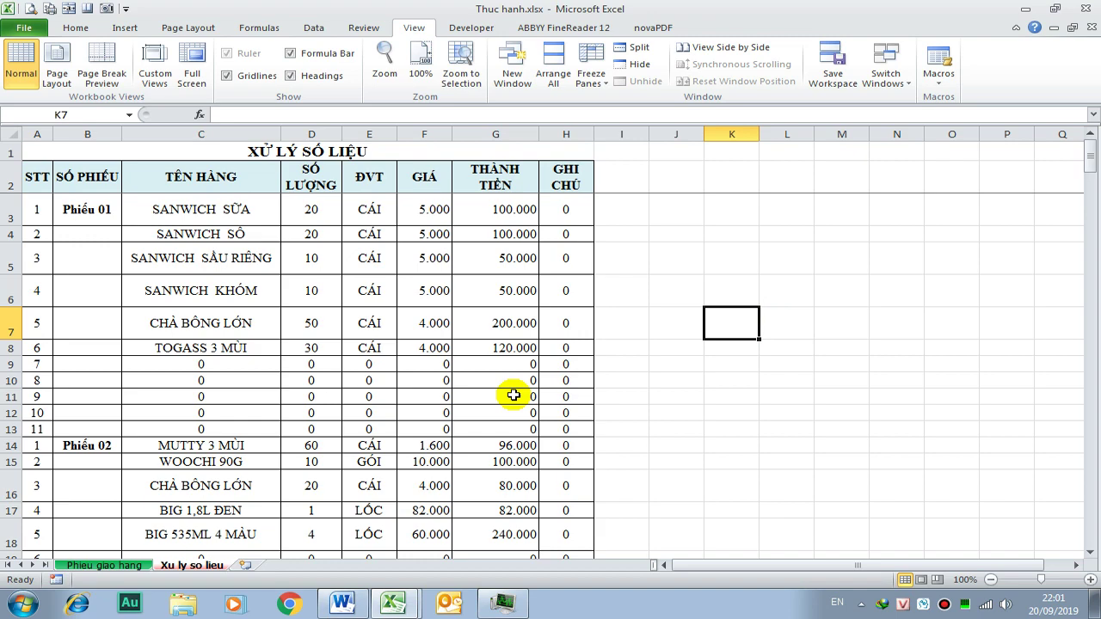
scroll(270, 388, down, 7)
scroll(270, 388, down, 2)
scroll(269, 397, down, 2)
scroll(268, 395, down, 5)
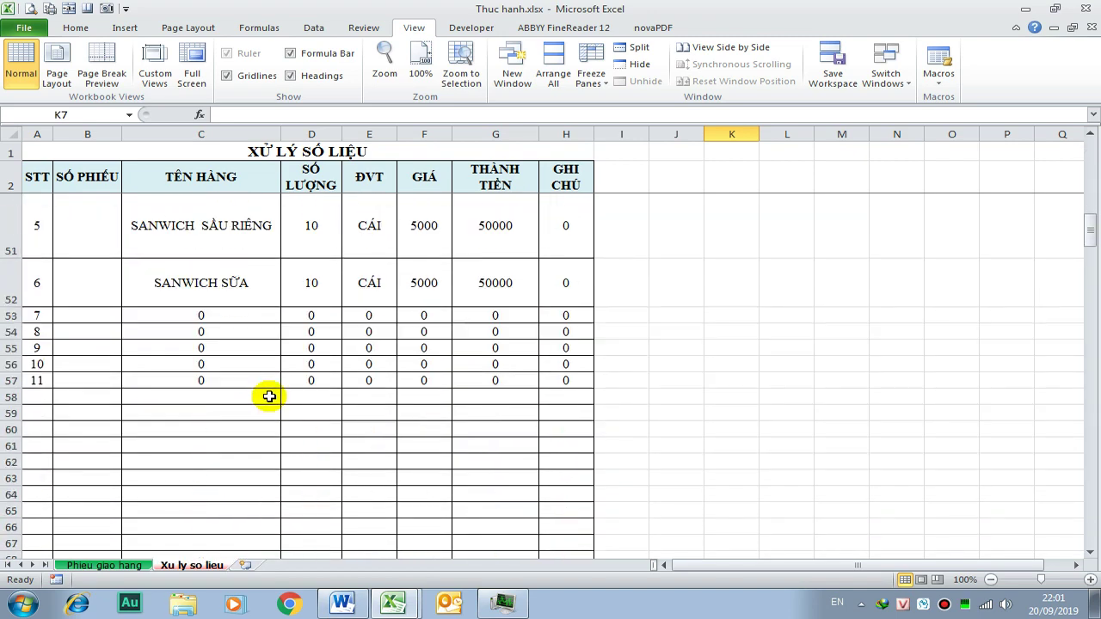
scroll(143, 392, up, 2)
scroll(143, 391, down, 1)
click(90, 494)
- Enter the label 'Phiếu 06' in B58 and make it bold
text(Phiếu 06)
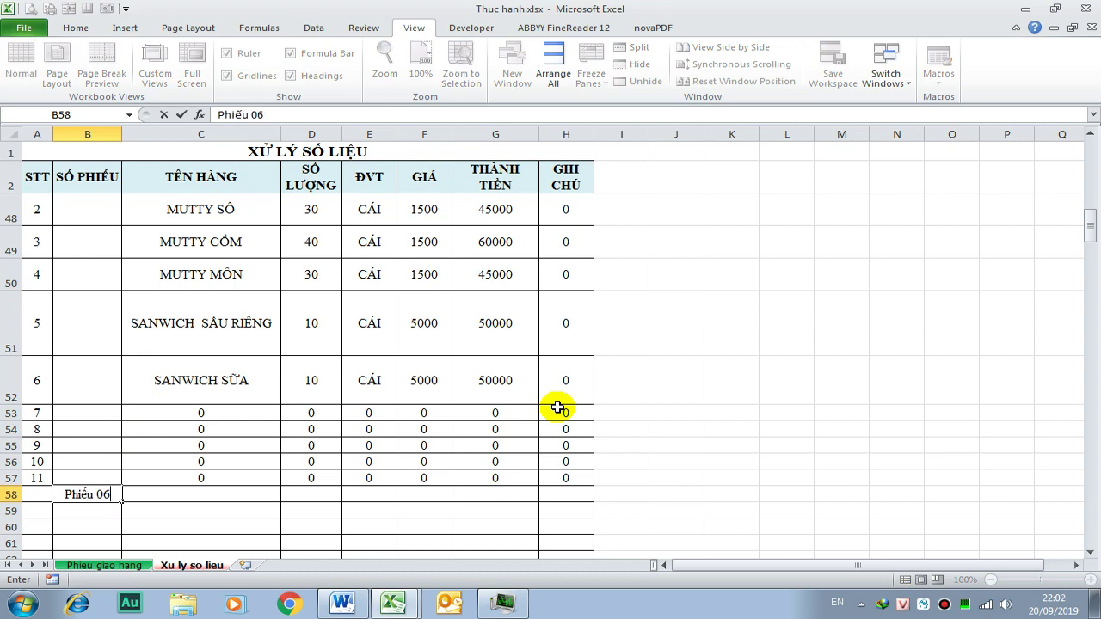
key(ctrl+Return)
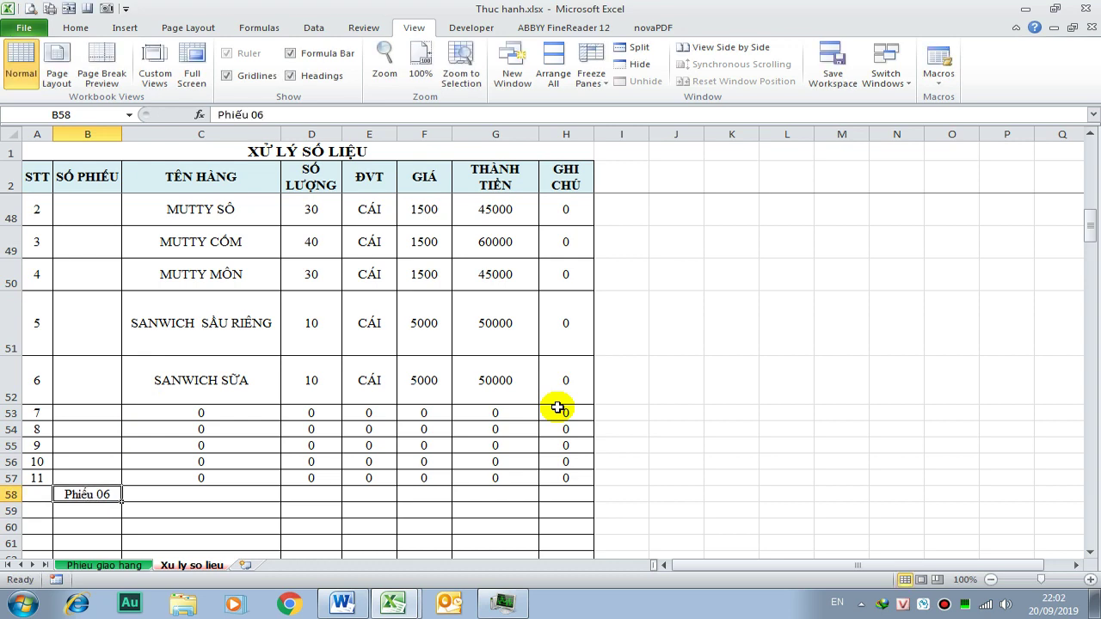
key(ctrl+b)
- Link A58 to the Phiếu 06 slip's STT, fill 1–11 to row 68, and clear row 69's stray 0
key(Left)
text(=)
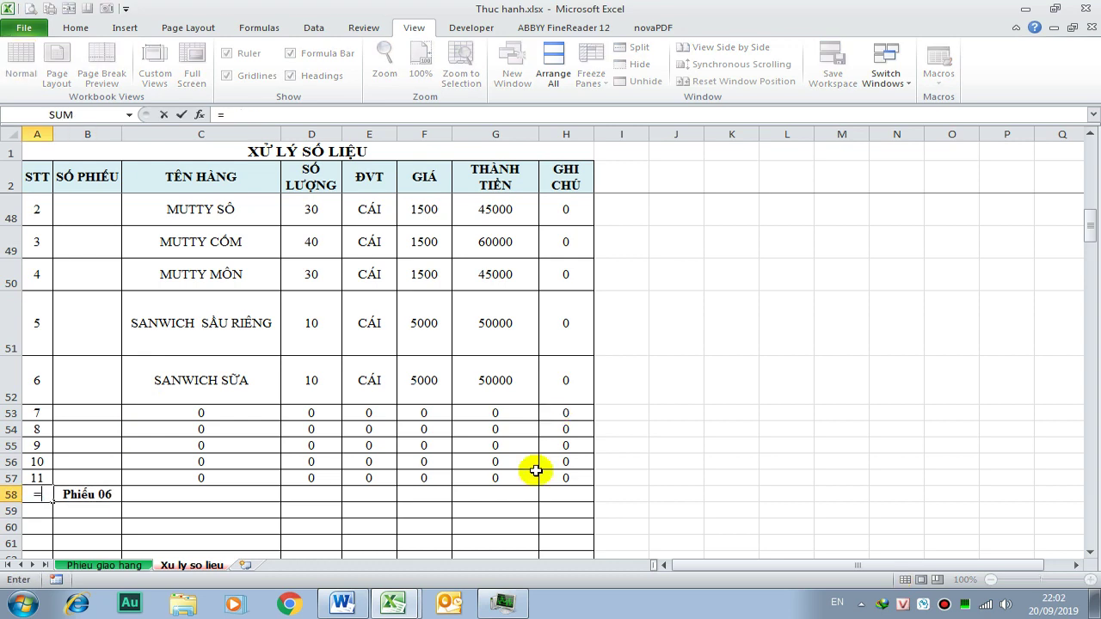
click(103, 566)
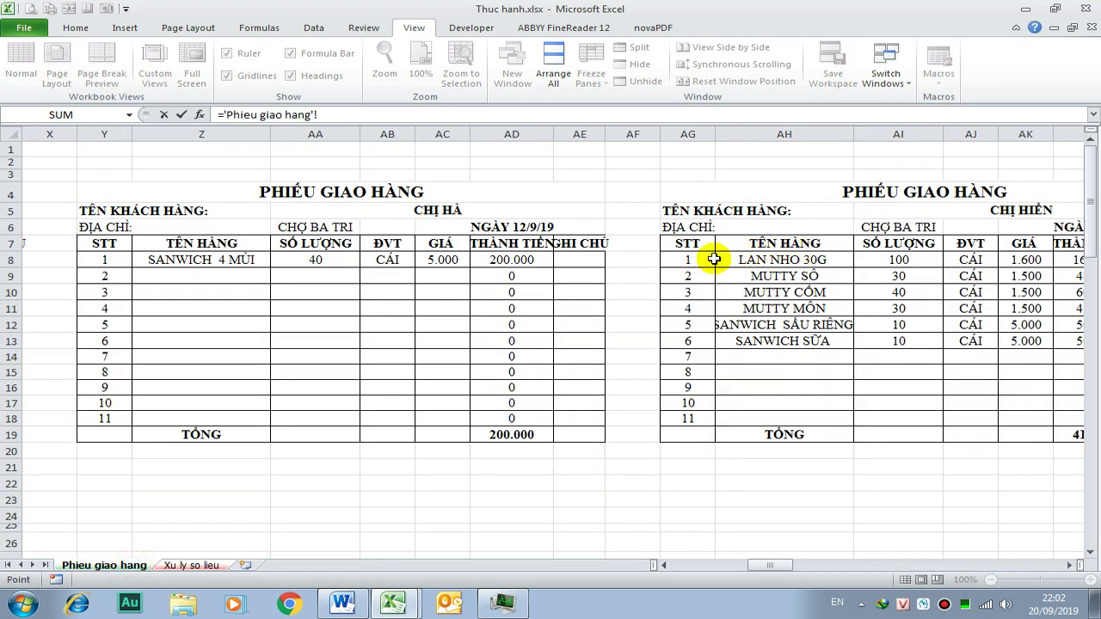
click(689, 259)
key(Right)
key(Right)
key(Right)
key(Right)
key(Right)
key(Right)
key(Right)
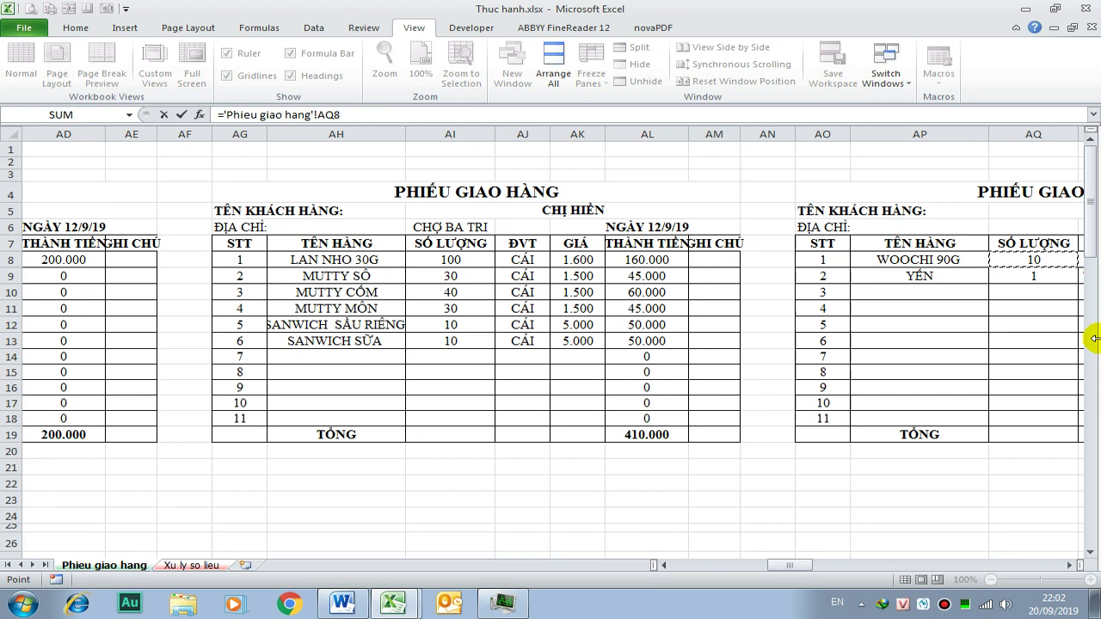
key(Right)
key(Right)
key(Right)
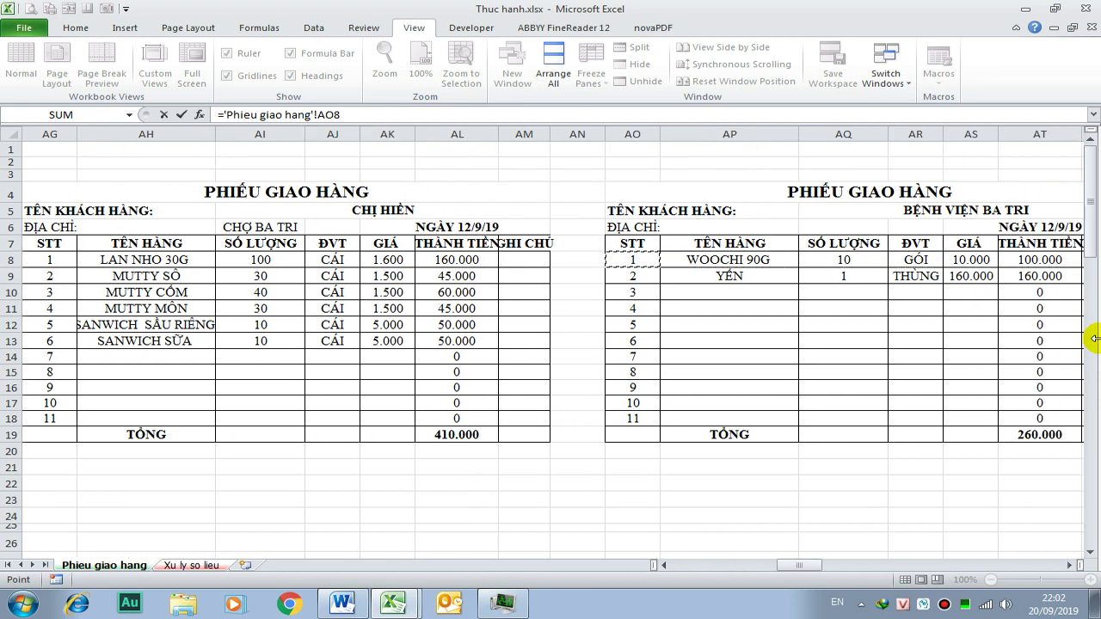
key(Return)
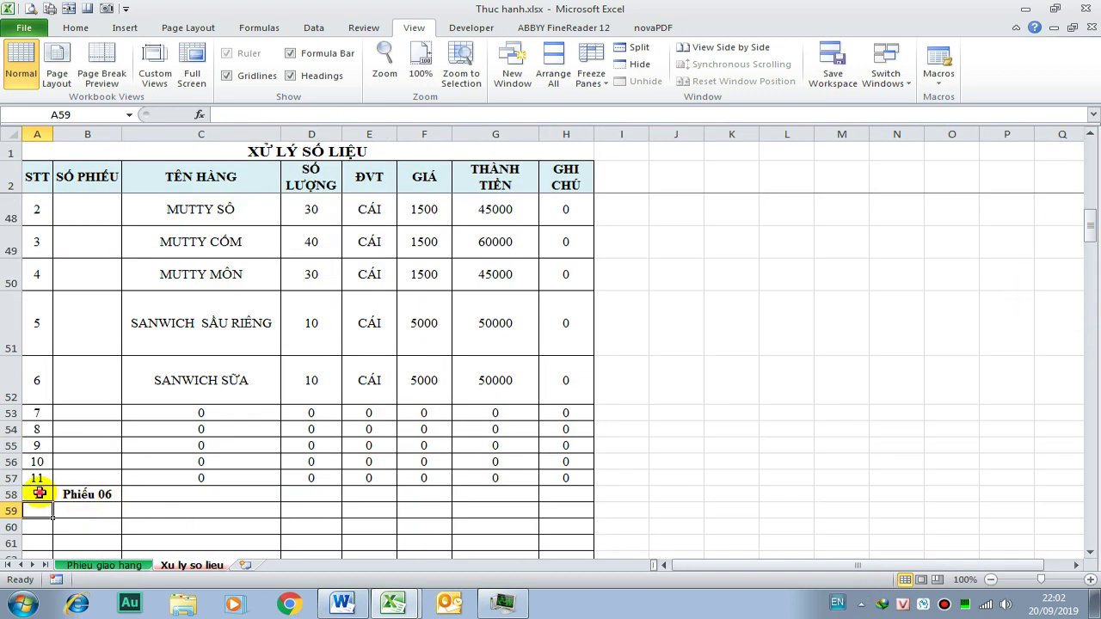
click(43, 495)
drag(52, 504, 52, 469)
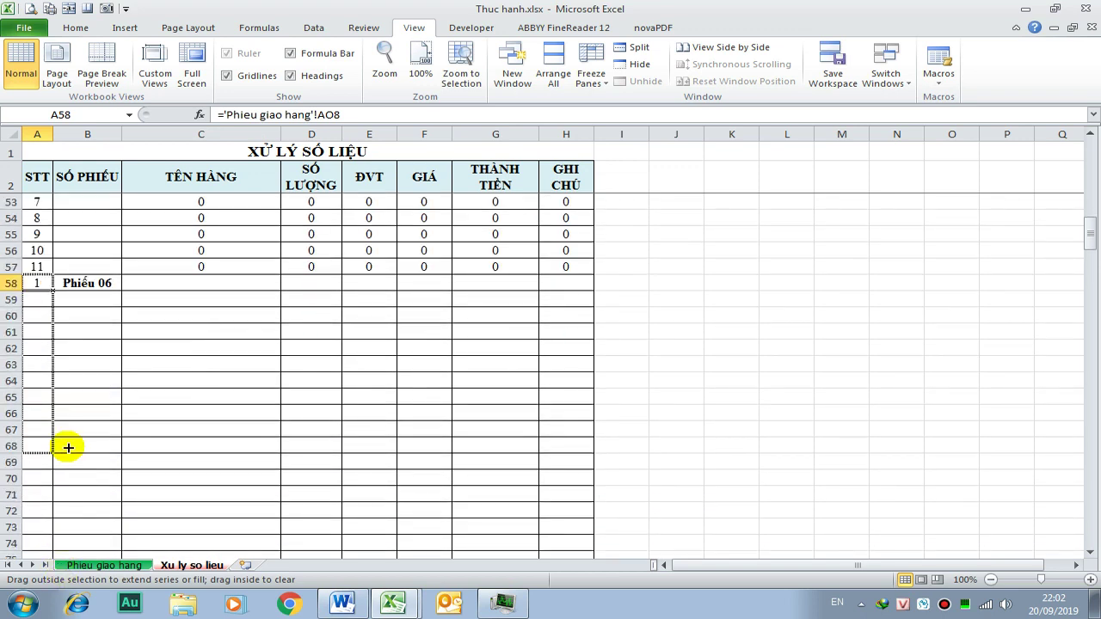
click(38, 462)
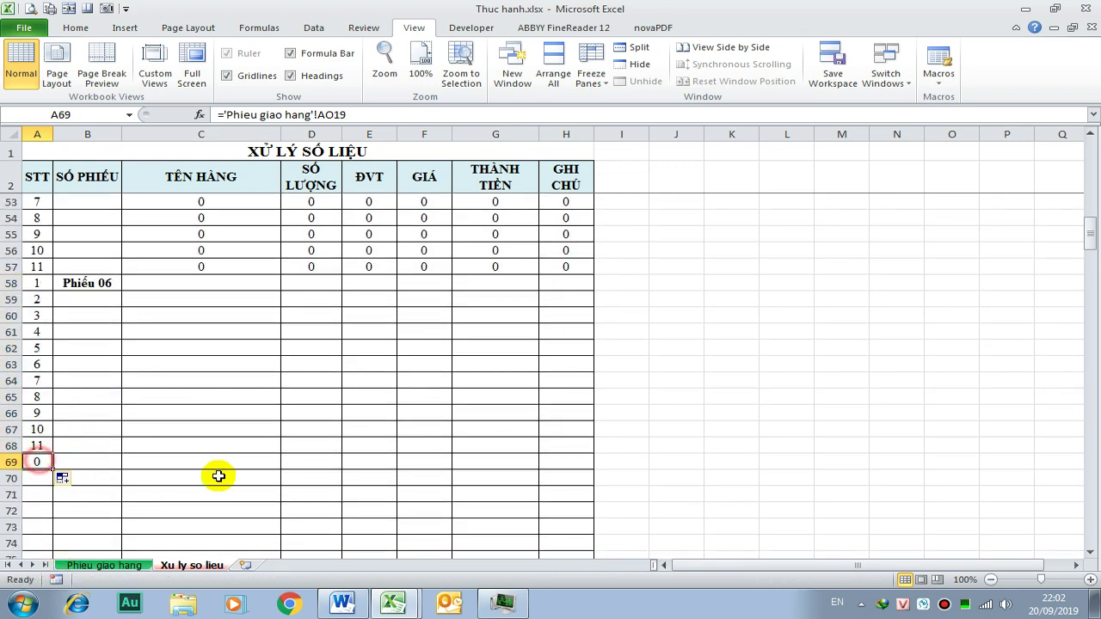
key(Delete)
- Link C58 to WOOCHI 90G on Phieu giao hang and fill the links through H68
click(176, 282)
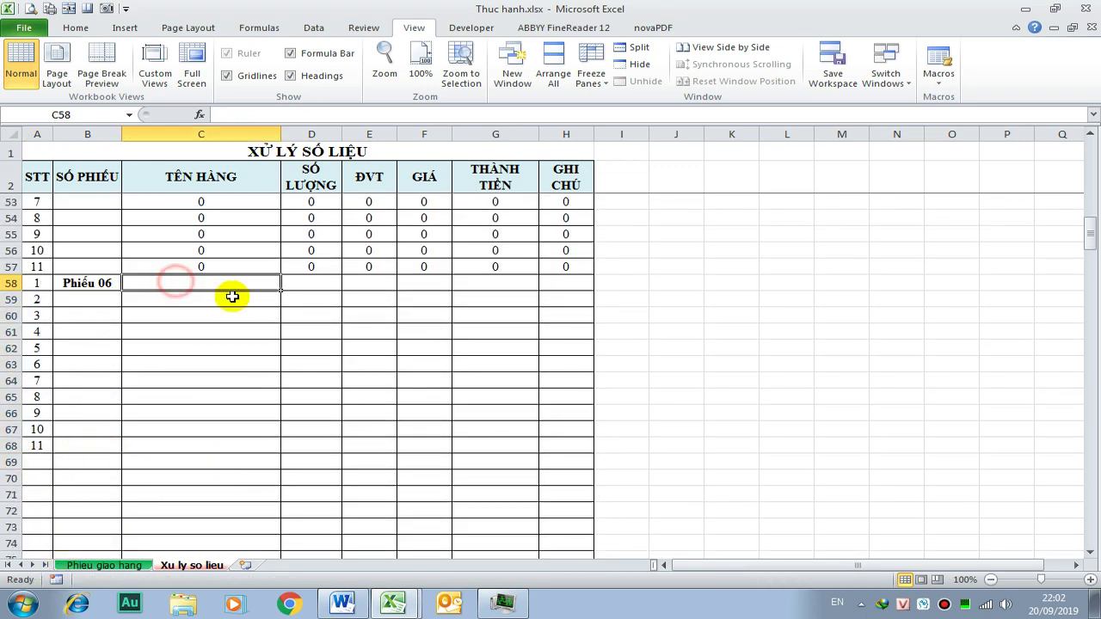
text(=)
click(125, 568)
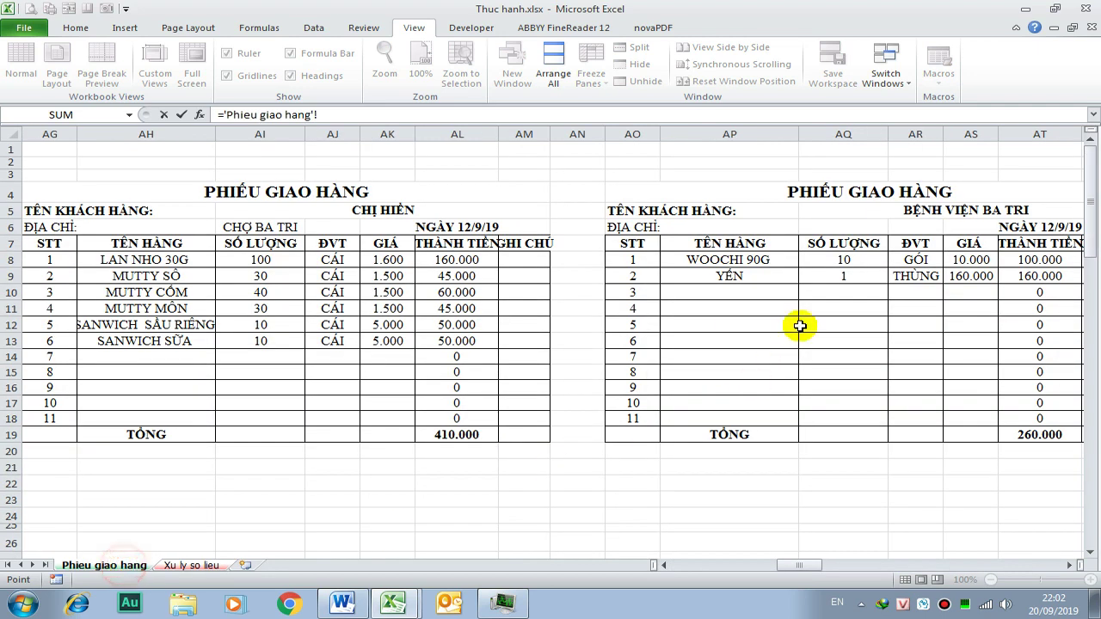
click(729, 272)
key(Return)
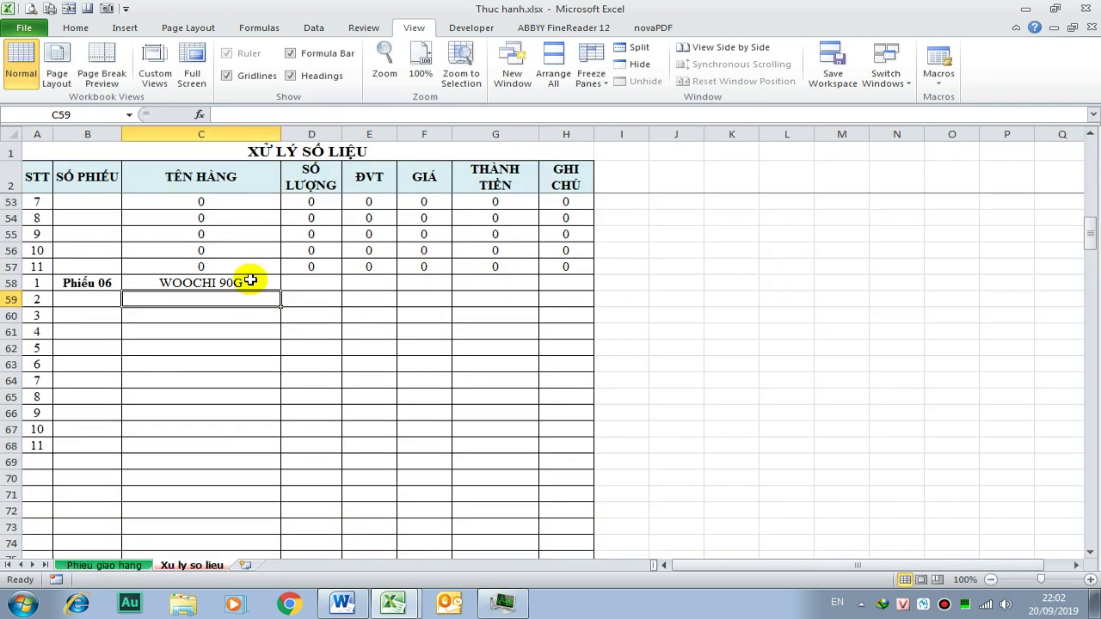
click(249, 281)
click(284, 291)
click(258, 282)
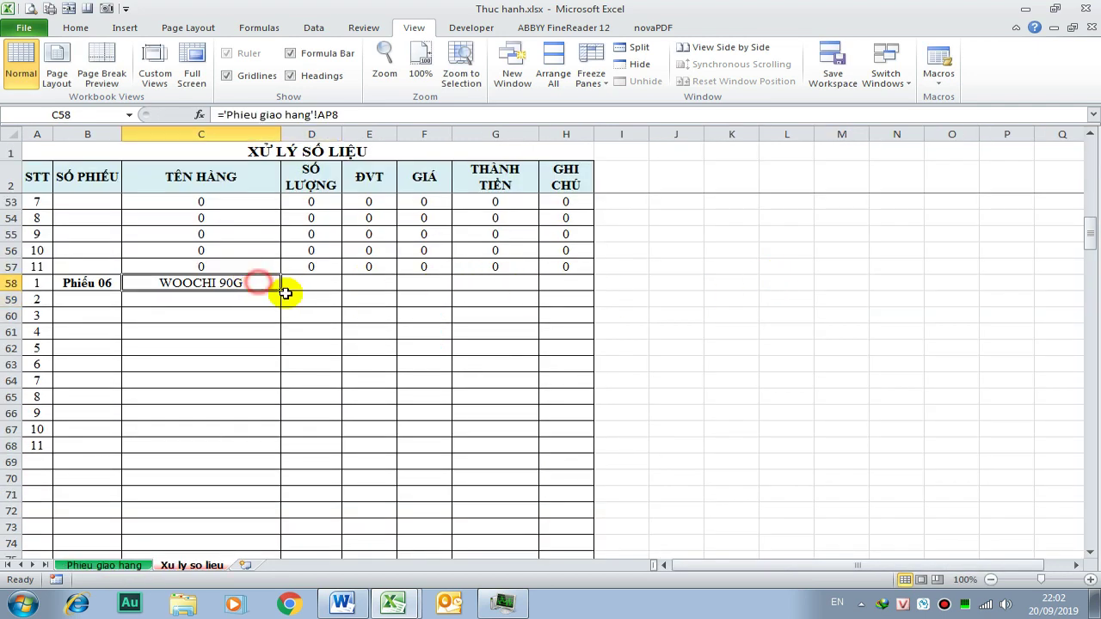
drag(284, 293, 286, 449)
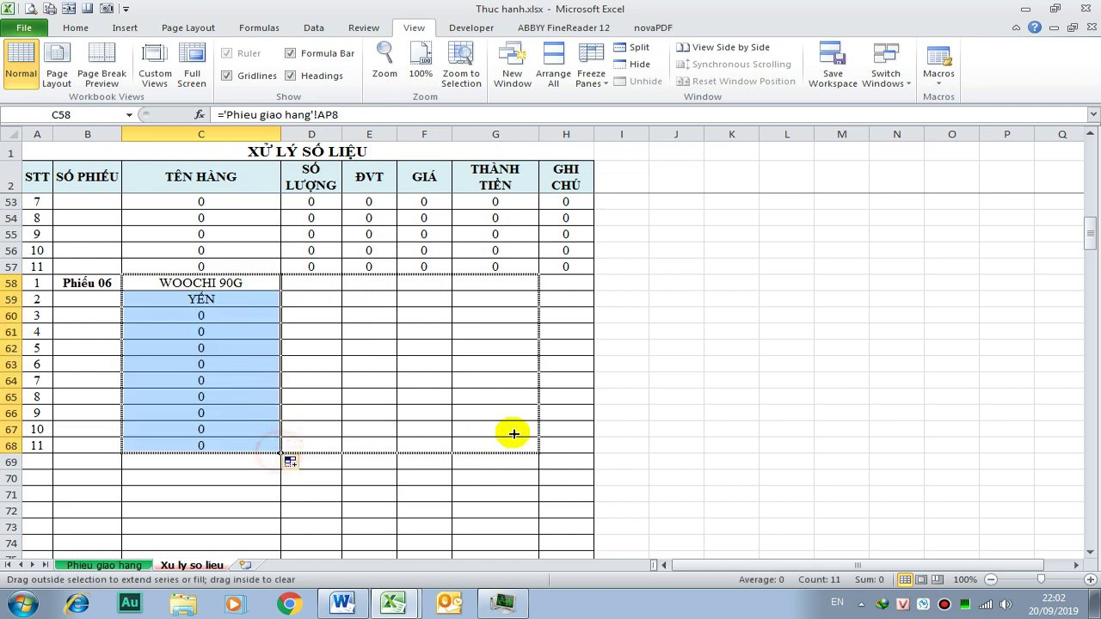
drag(280, 451, 578, 435)
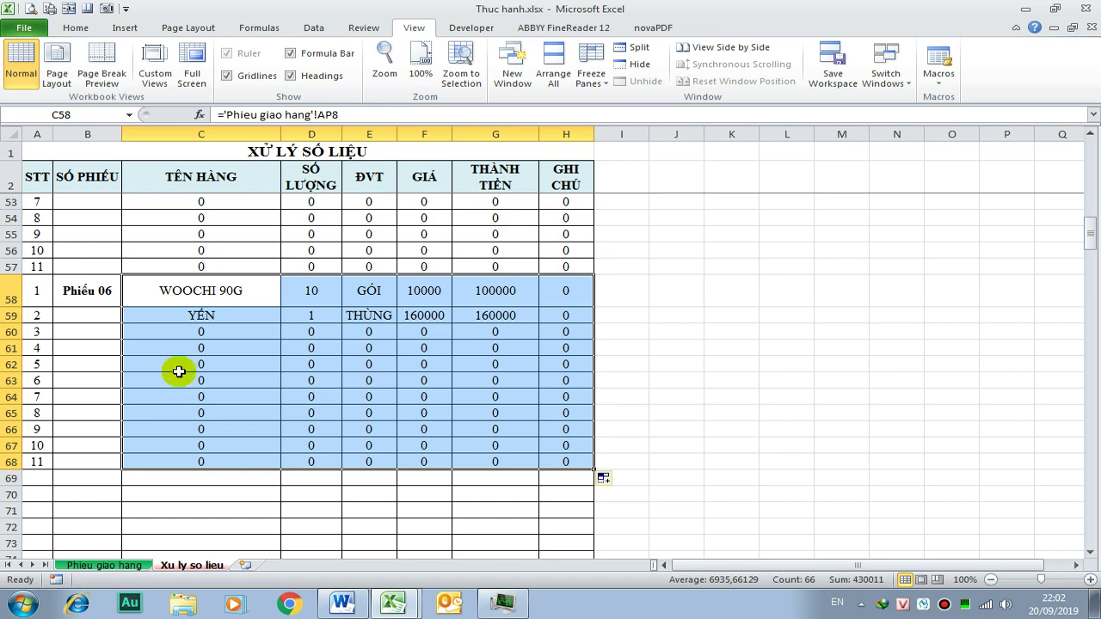
scroll(62, 458, down, 1)
click(79, 426)
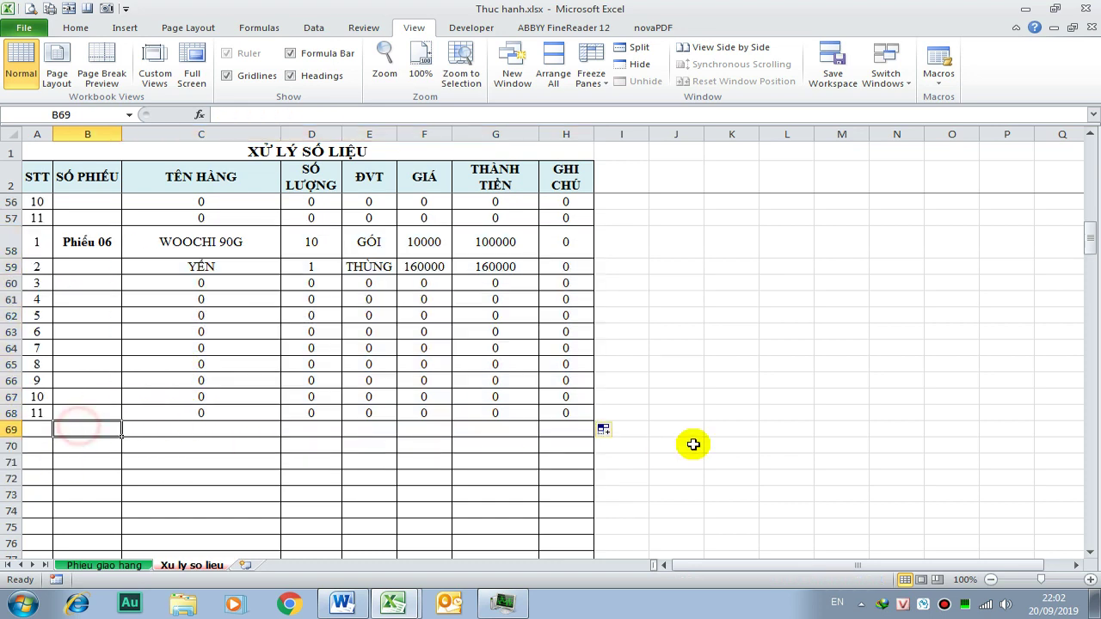
- Label B69 'Phiếu 07' and link A69 to its slip's STT, numbering 1–11 to row 79
text(PHi)
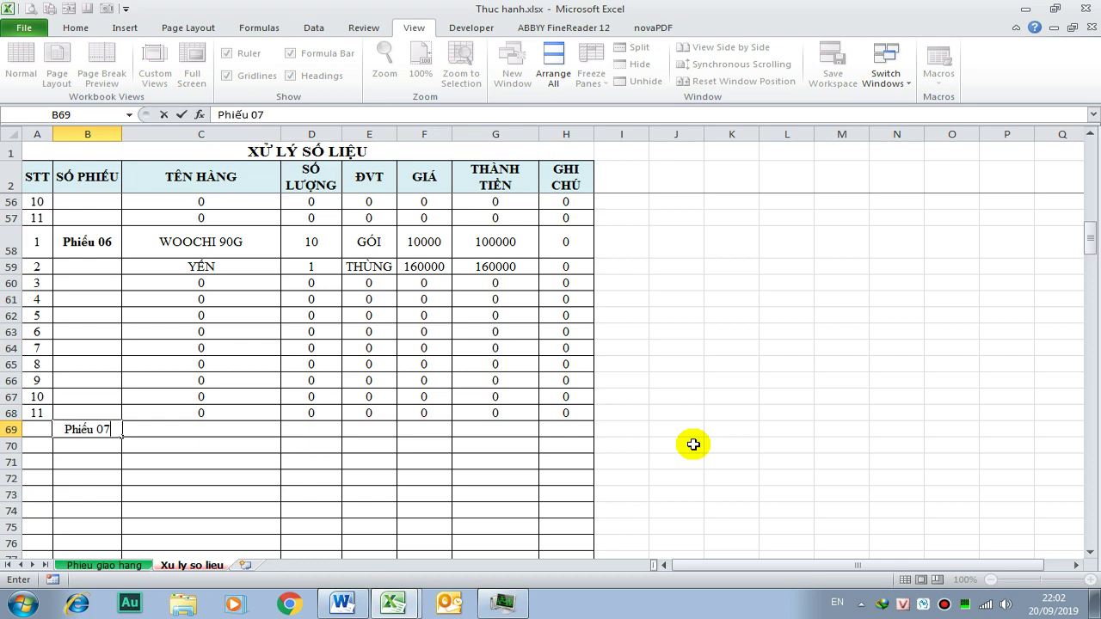
key(Return)
click(103, 429)
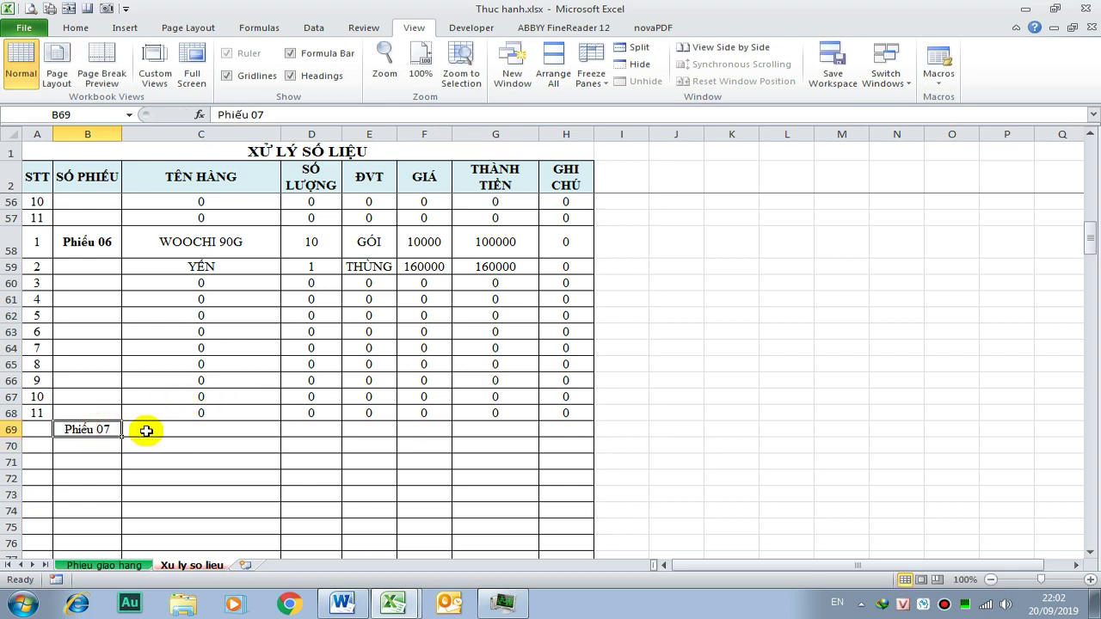
click(37, 429)
text(=)
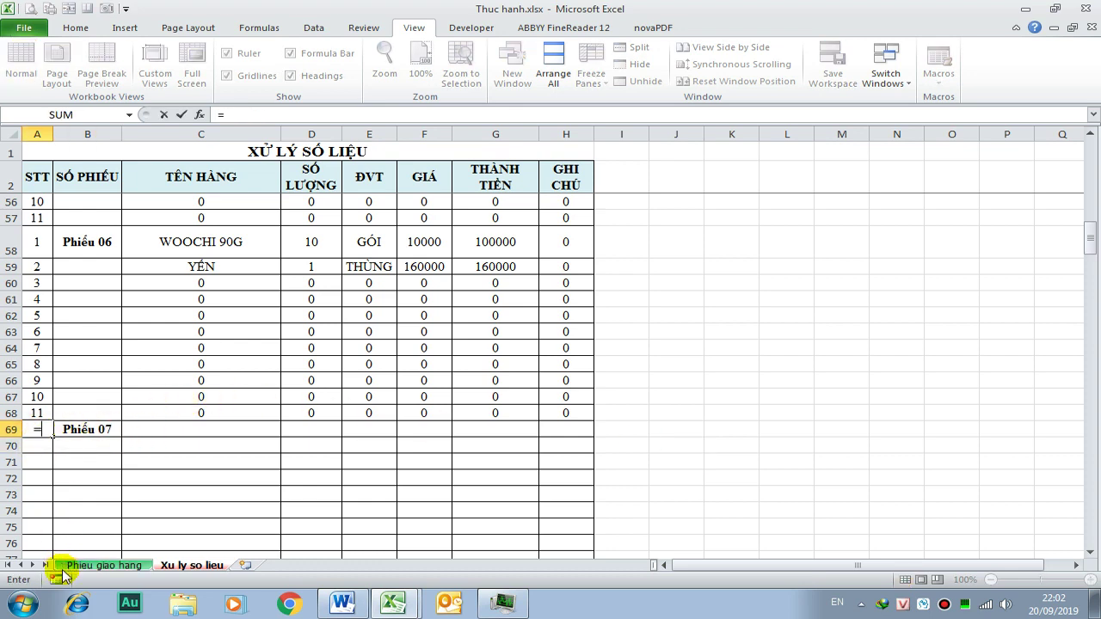
click(82, 566)
click(633, 259)
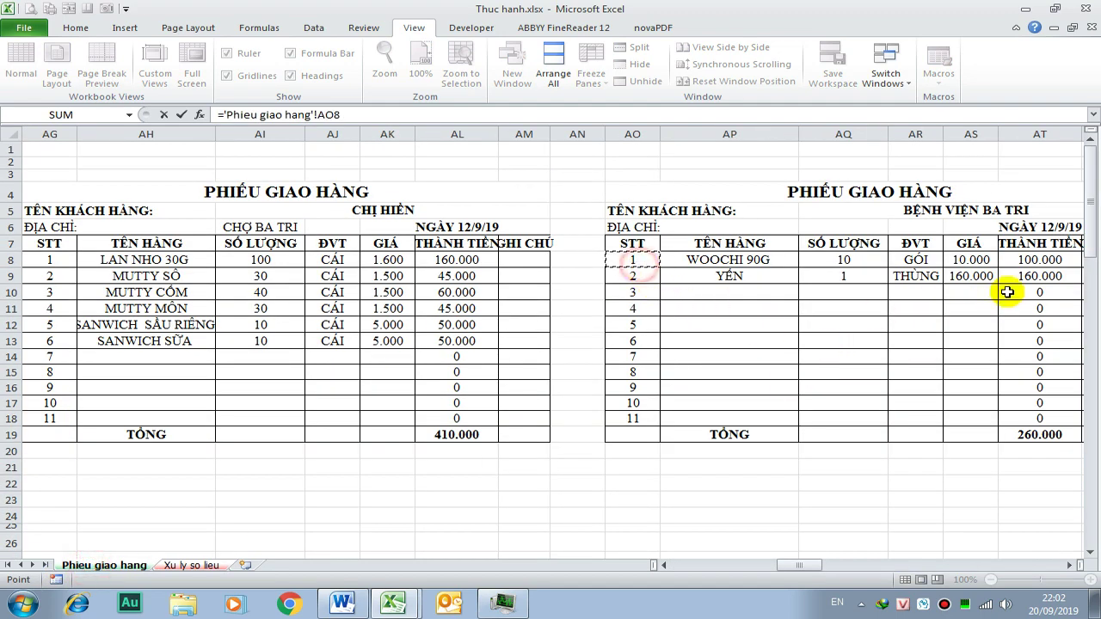
key(Right)
key(Right)
key(Right)
key(Right)
key(Right)
key(Right)
key(Right)
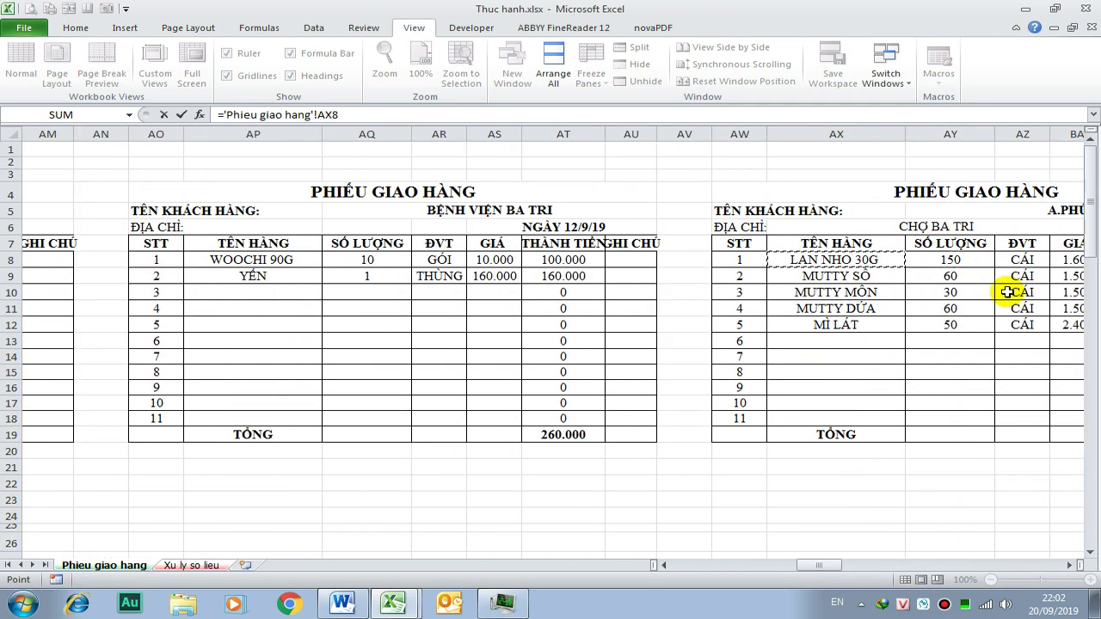
key(Return)
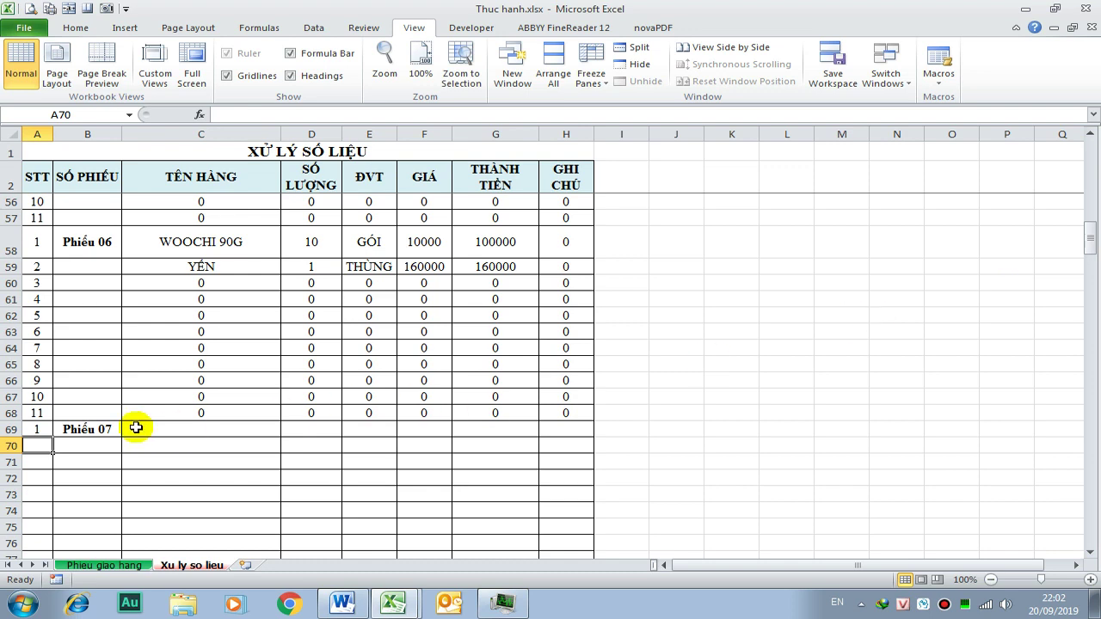
drag(53, 438, 59, 570)
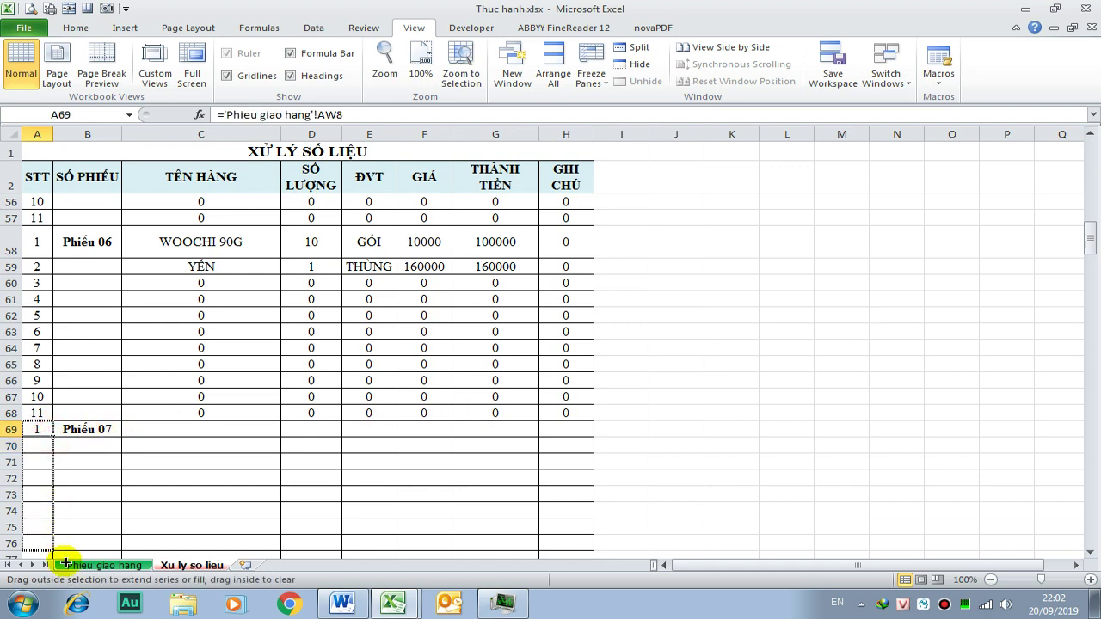
drag(59, 569, 49, 486)
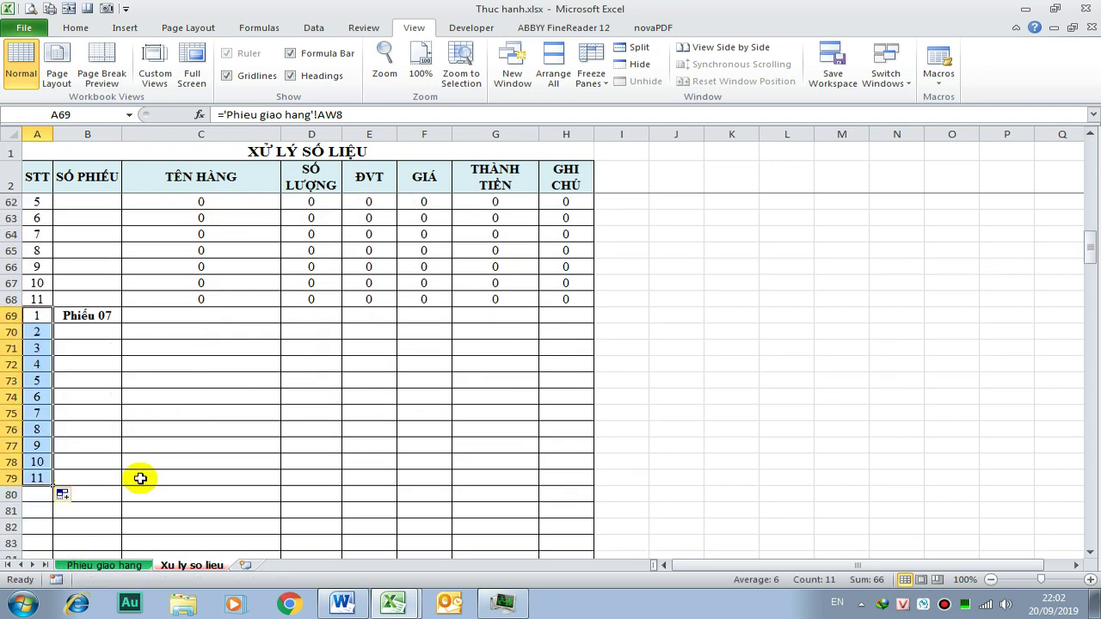
- Link C69 to LAN NHO 30G and fill the links across C69:H79
click(193, 312)
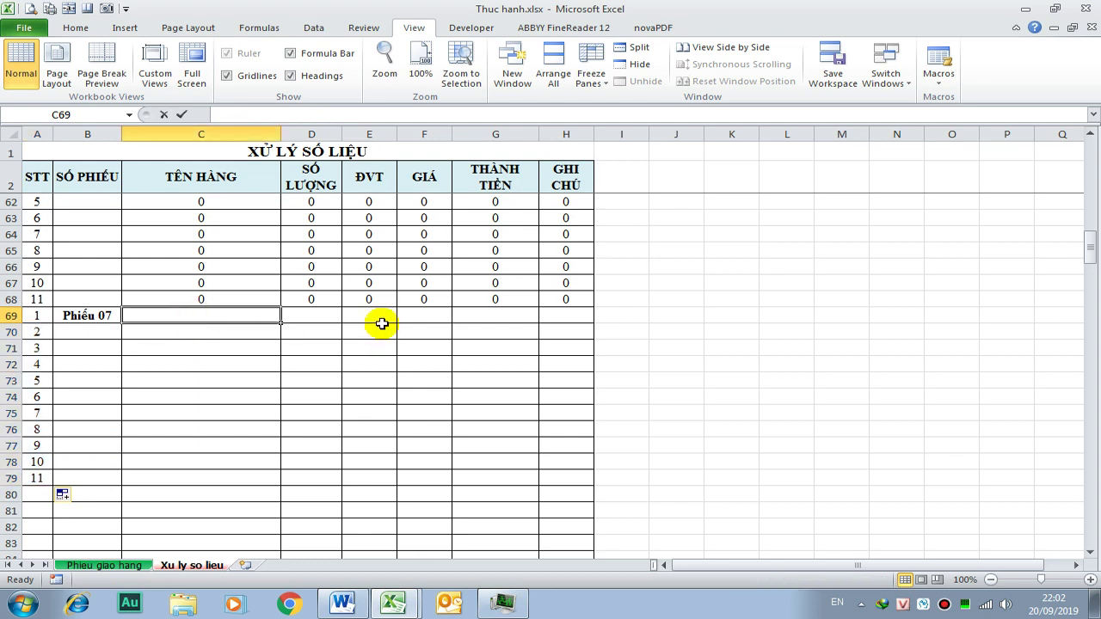
text(=)
click(136, 568)
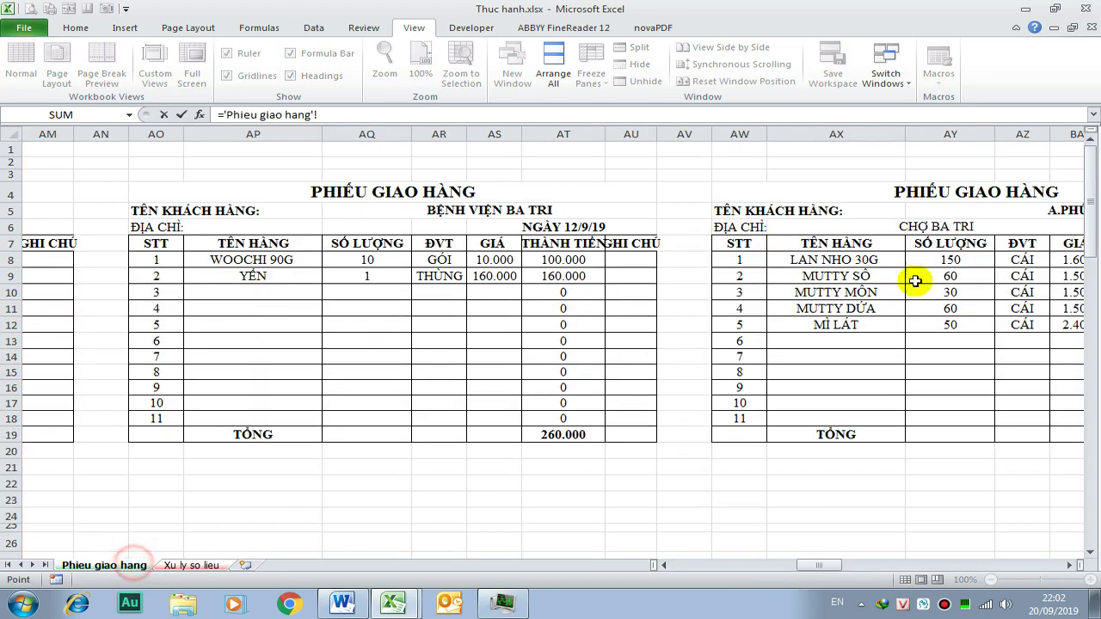
click(834, 264)
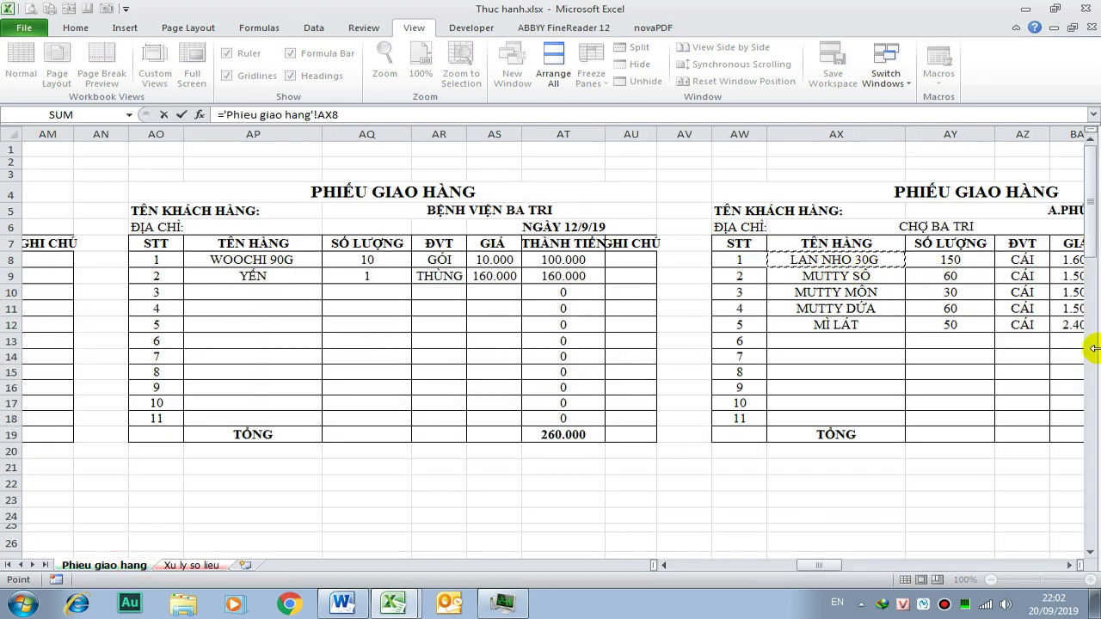
key(Return)
click(263, 317)
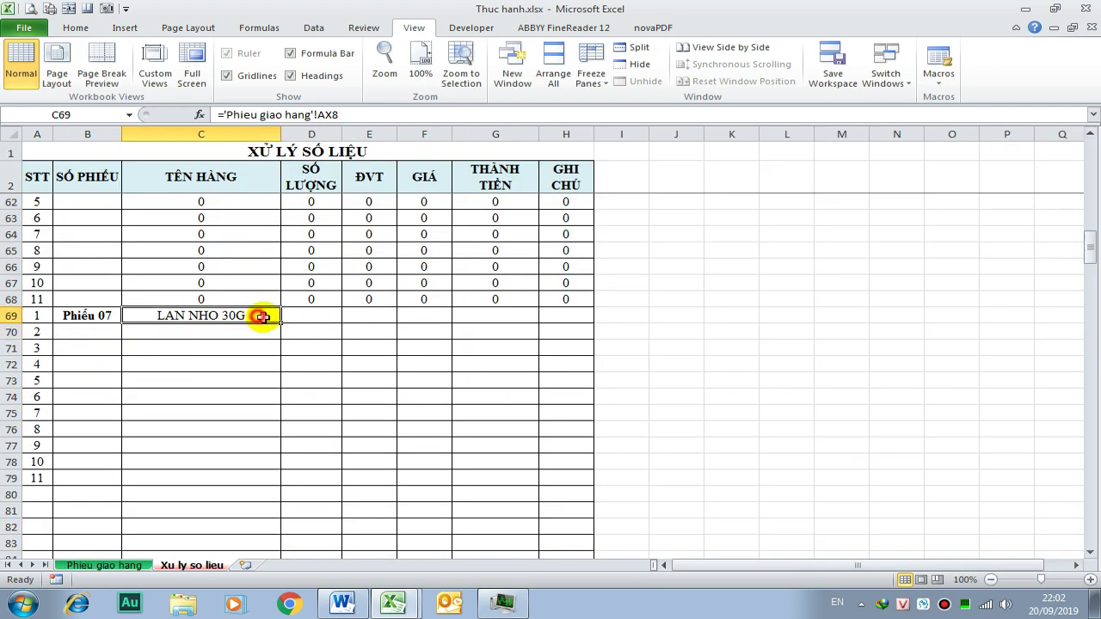
mouse_move(281, 322)
mouse_down()
mouse_move(274, 483)
mouse_move(570, 462)
mouse_up()
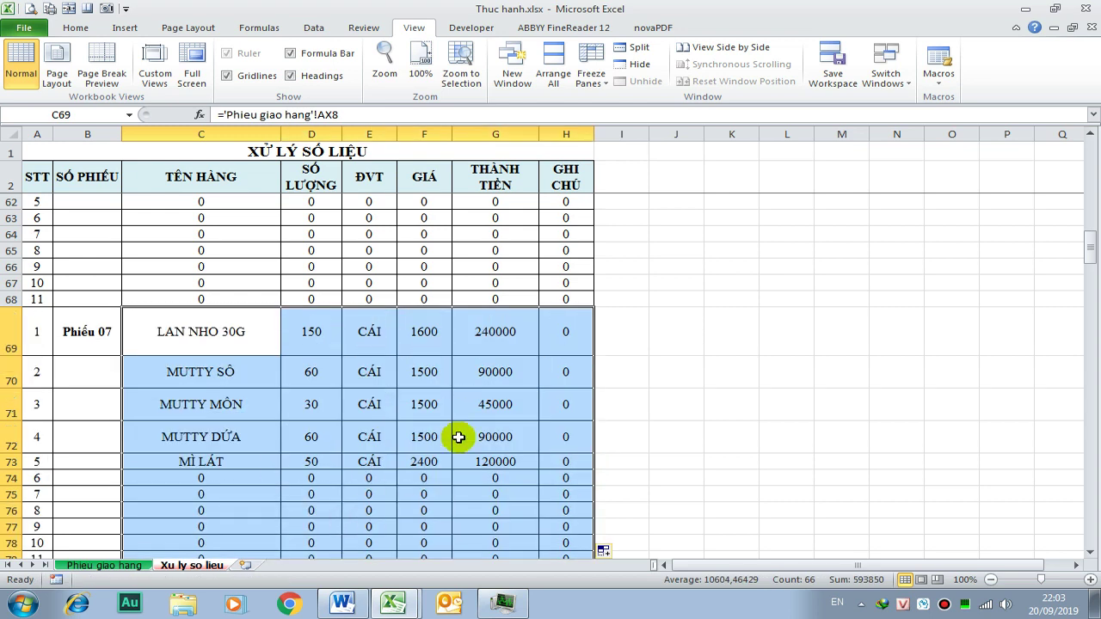
scroll(465, 426, down, 2)
drag(385, 511, 384, 496)
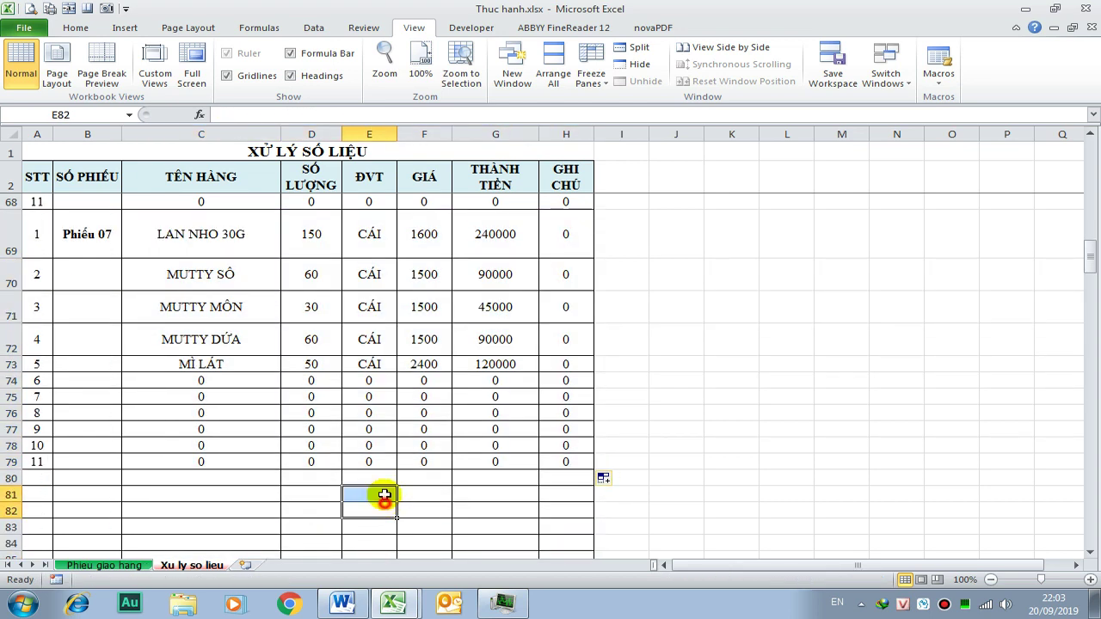
click(92, 478)
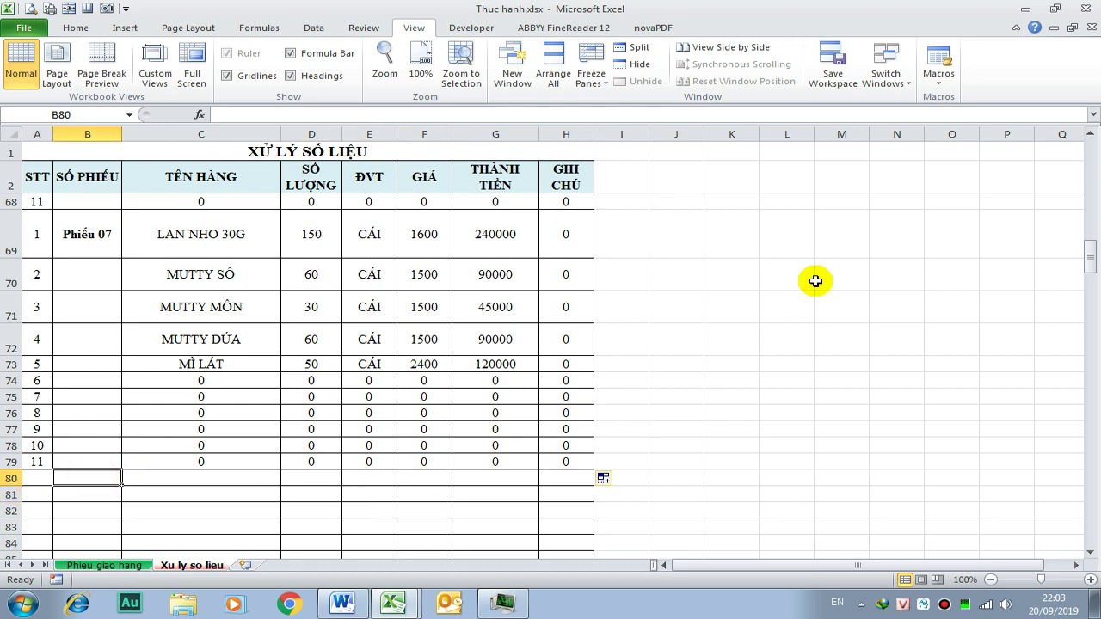
text(Phiếu 08)
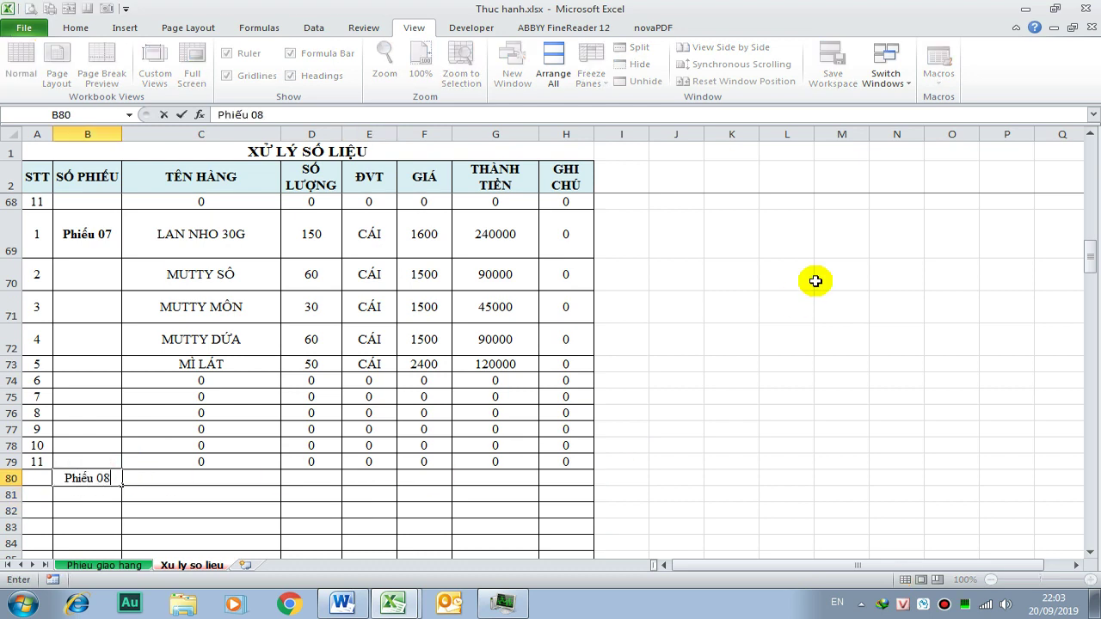
- Label B80 'Phiếu 08' and link STT 1–11 to row 90, clearing the overflow cell
key(Return)
click(101, 478)
click(35, 481)
text(=)
click(112, 565)
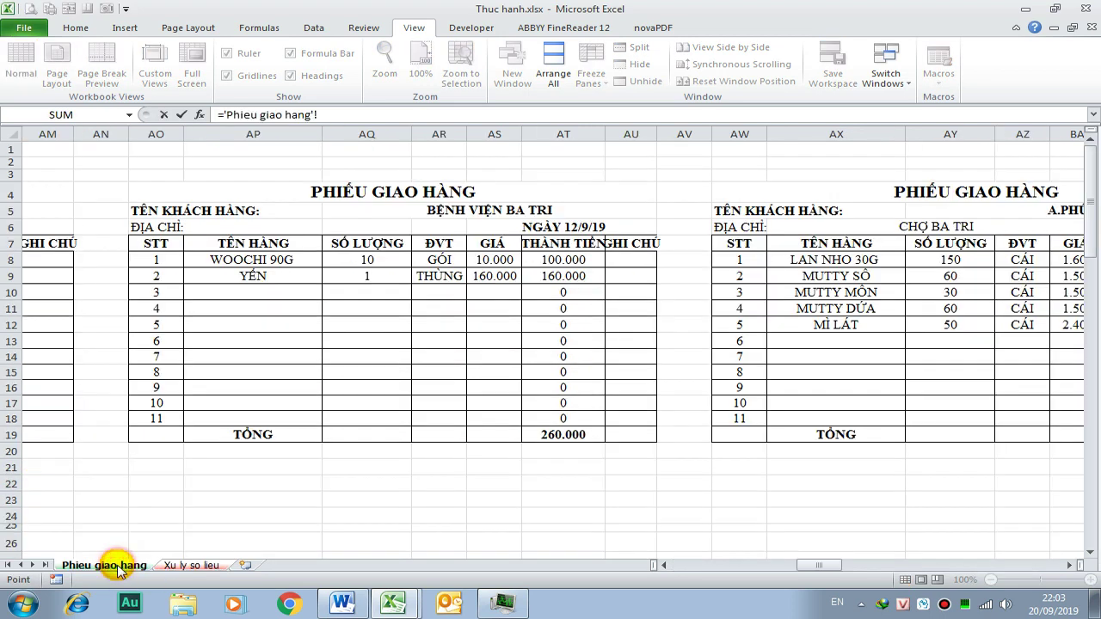
click(739, 259)
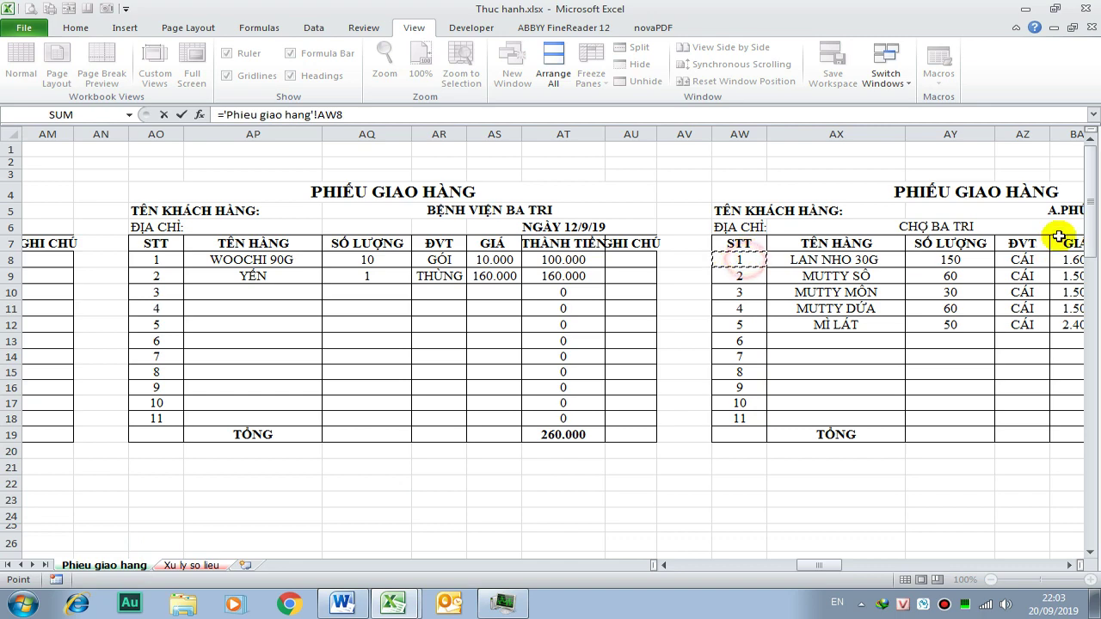
key(Right)
key(Right)
key(Right)
key(Right)
key(Right)
key(Right)
key(Right)
key(Right)
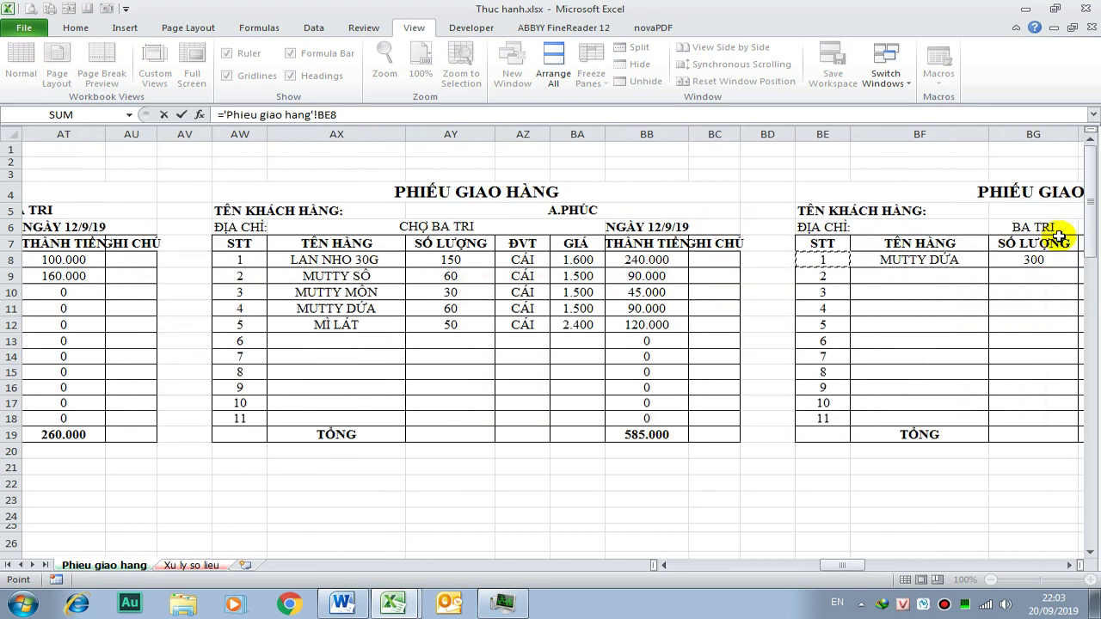
key(Return)
click(44, 479)
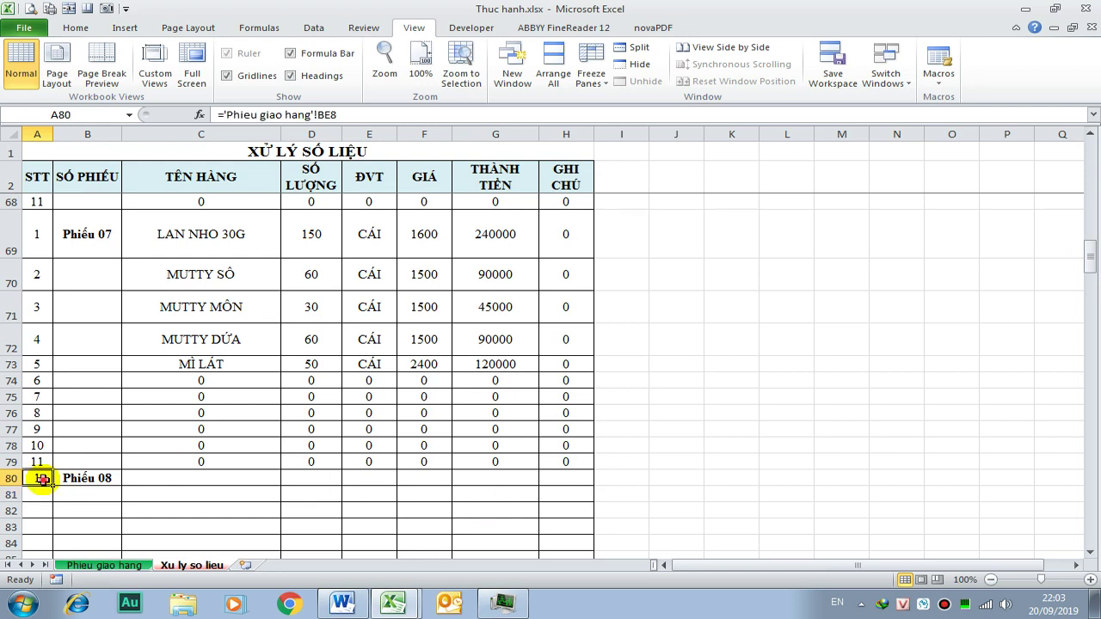
mouse_move(54, 487)
mouse_down()
mouse_move(76, 493)
mouse_move(53, 499)
mouse_up()
click(47, 497)
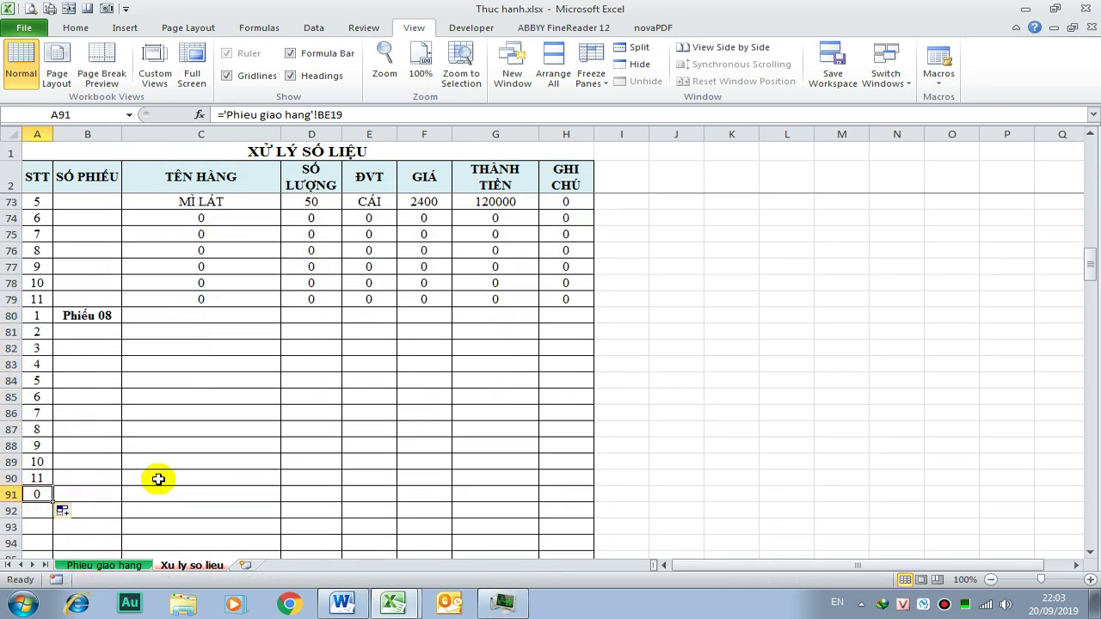
key(Delete)
- Link C80 to MUTTY DỨA and fill the links across and down to H90
click(172, 315)
text(=)
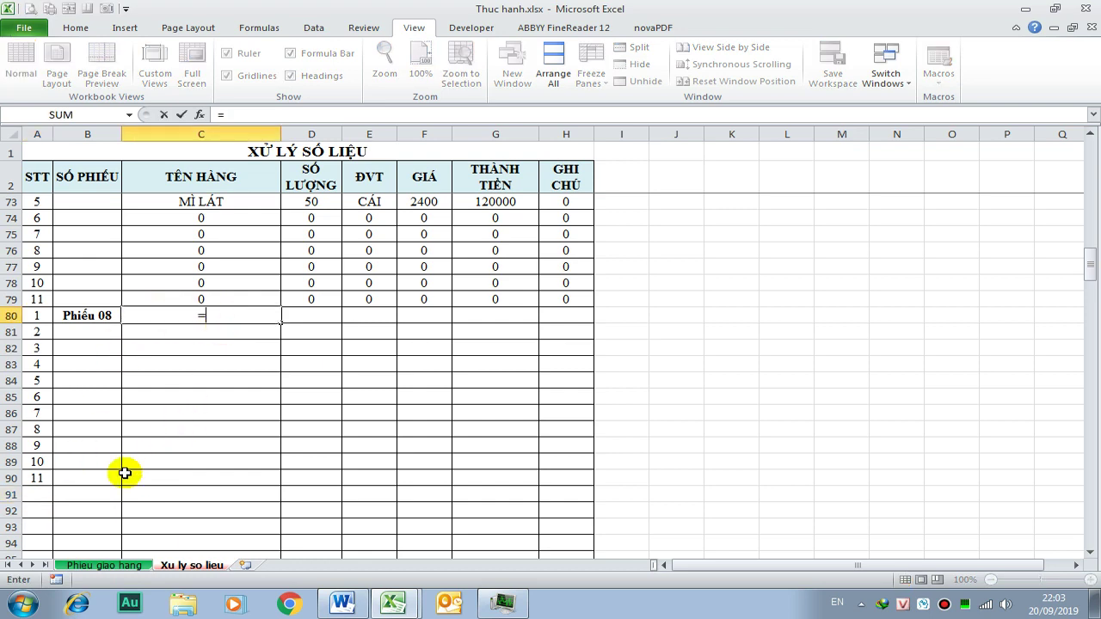
click(107, 568)
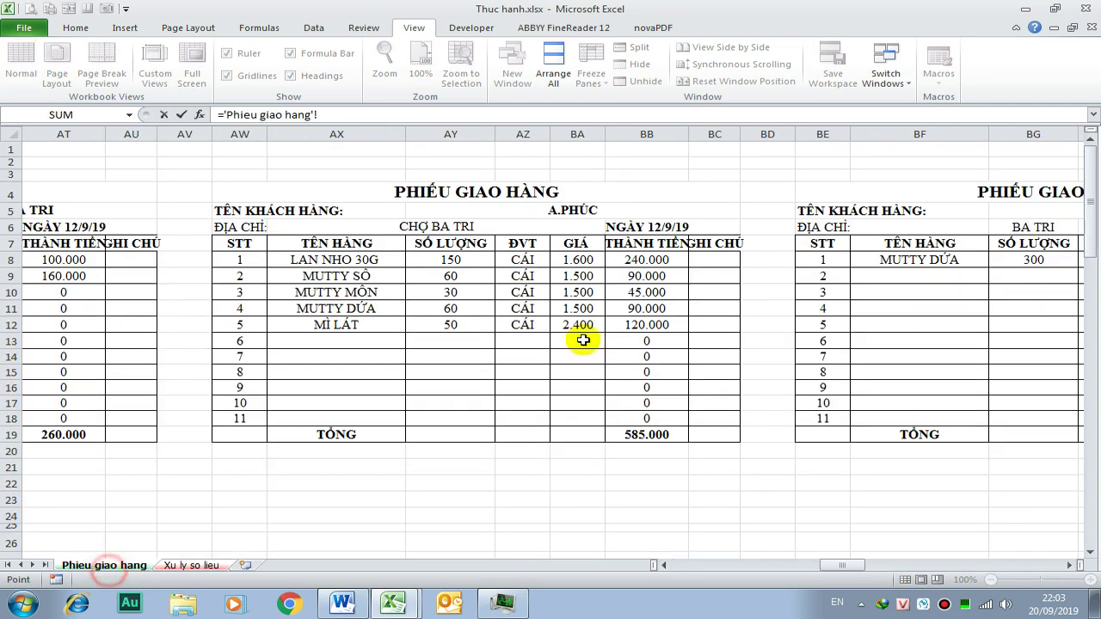
click(908, 260)
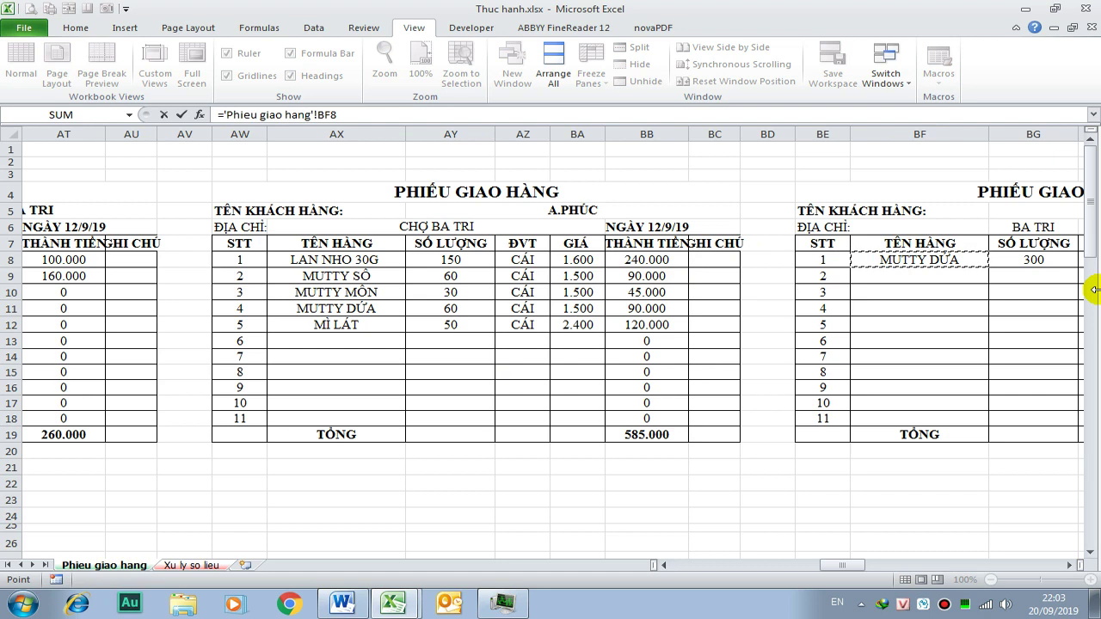
key(Return)
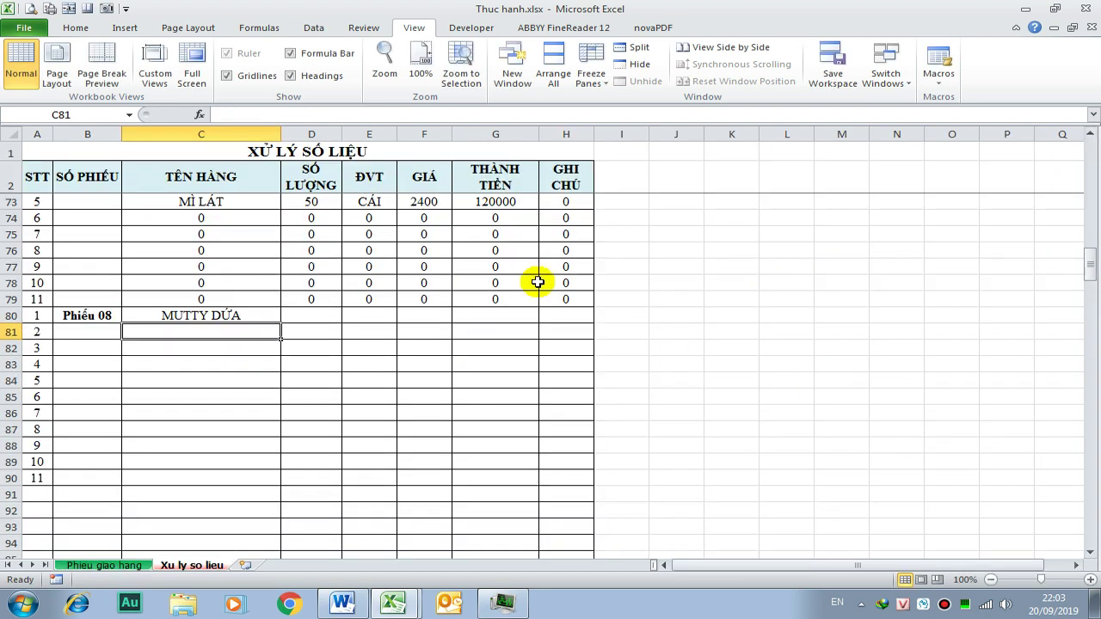
click(270, 312)
mouse_move(281, 323)
mouse_down()
mouse_move(290, 431)
mouse_move(323, 487)
mouse_move(594, 478)
mouse_up()
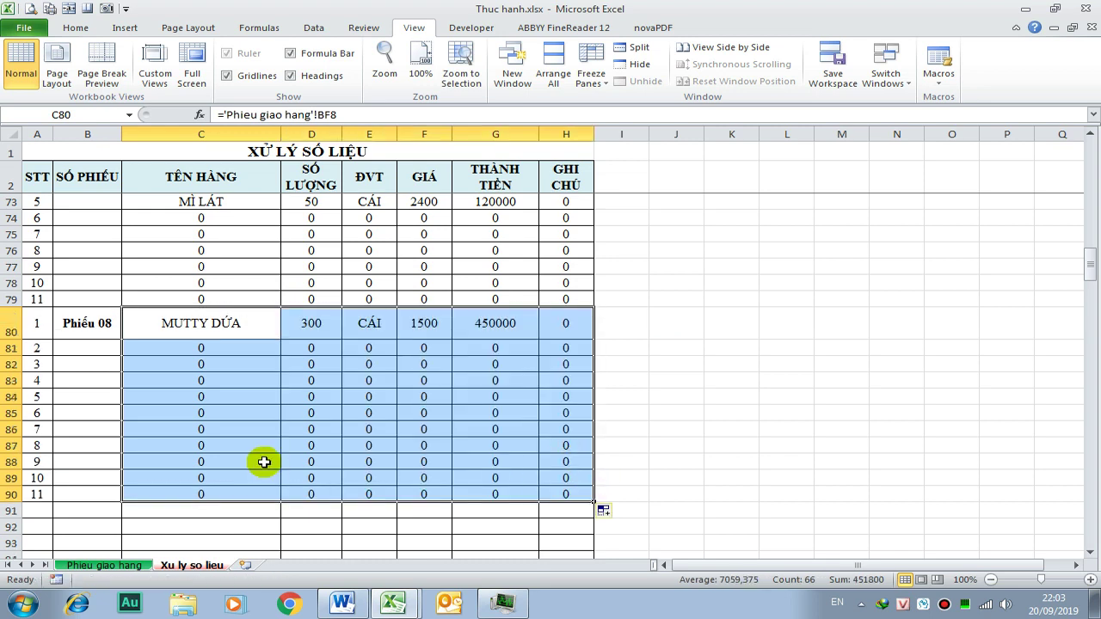
scroll(233, 471, down, 2)
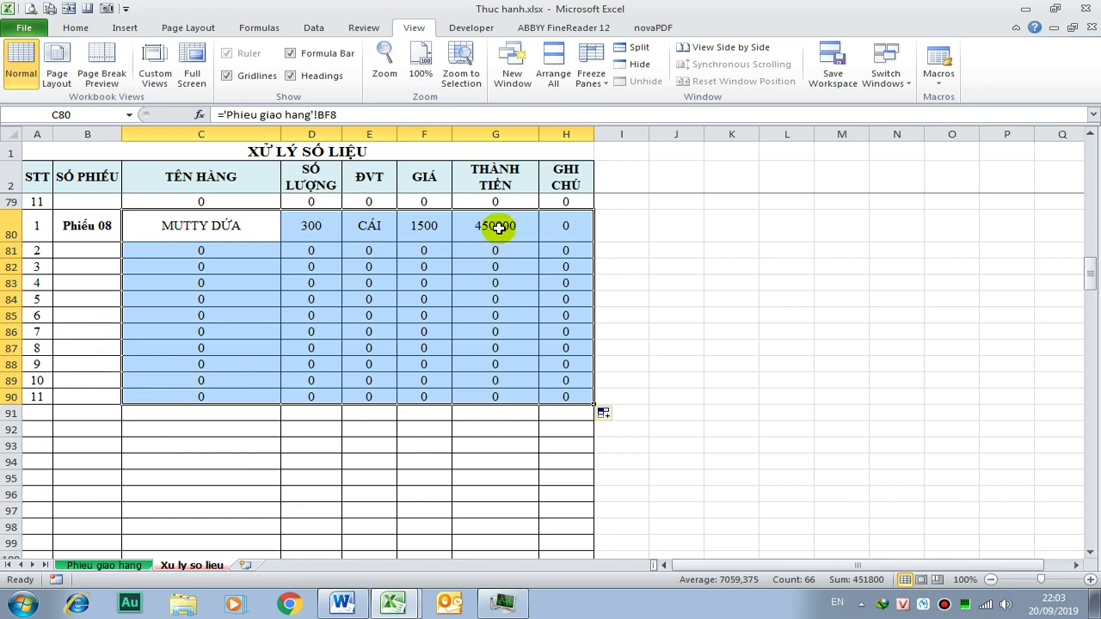
click(112, 419)
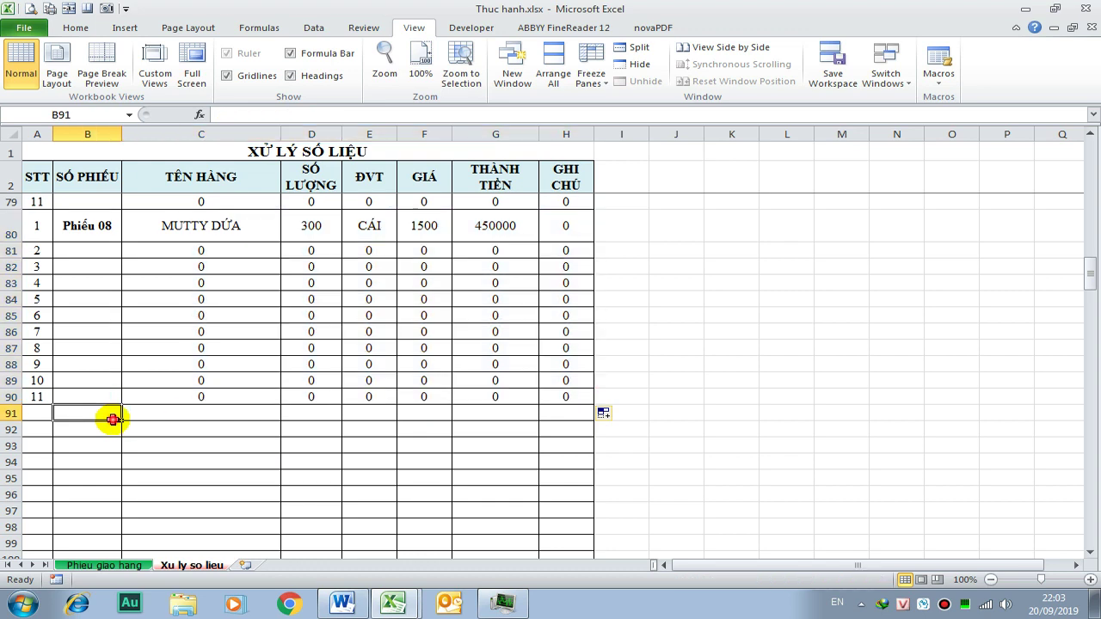
- Label B91 'Phiếu 09' and link STT 1–11 from the fourth slip down the block
text(Phie)
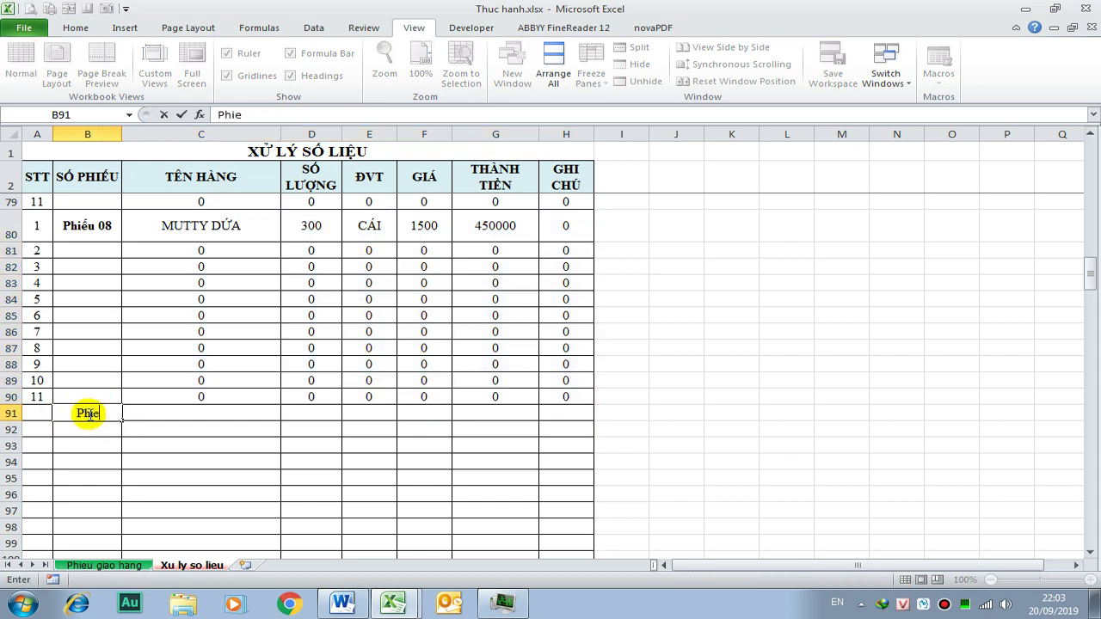
text(ếu 09)
key(Return)
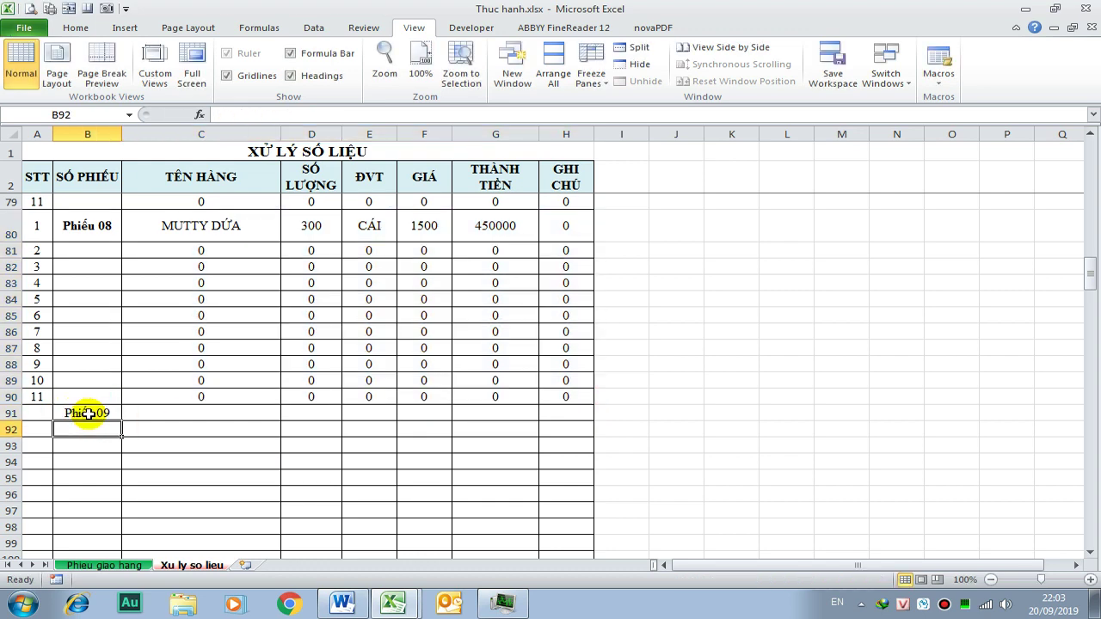
key(Left)
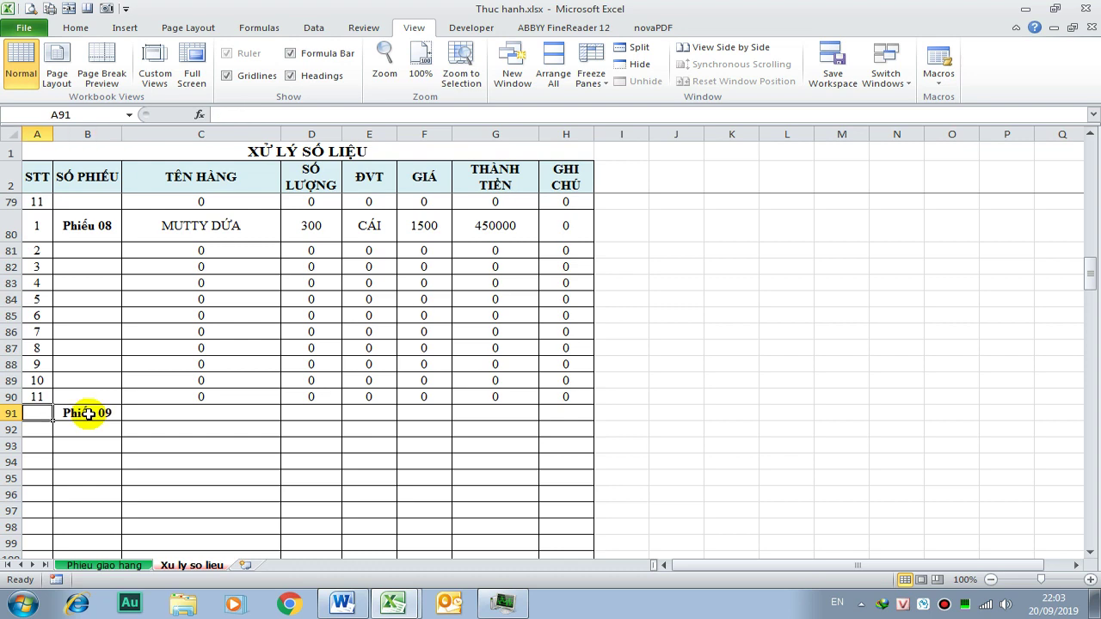
text(=)
click(94, 565)
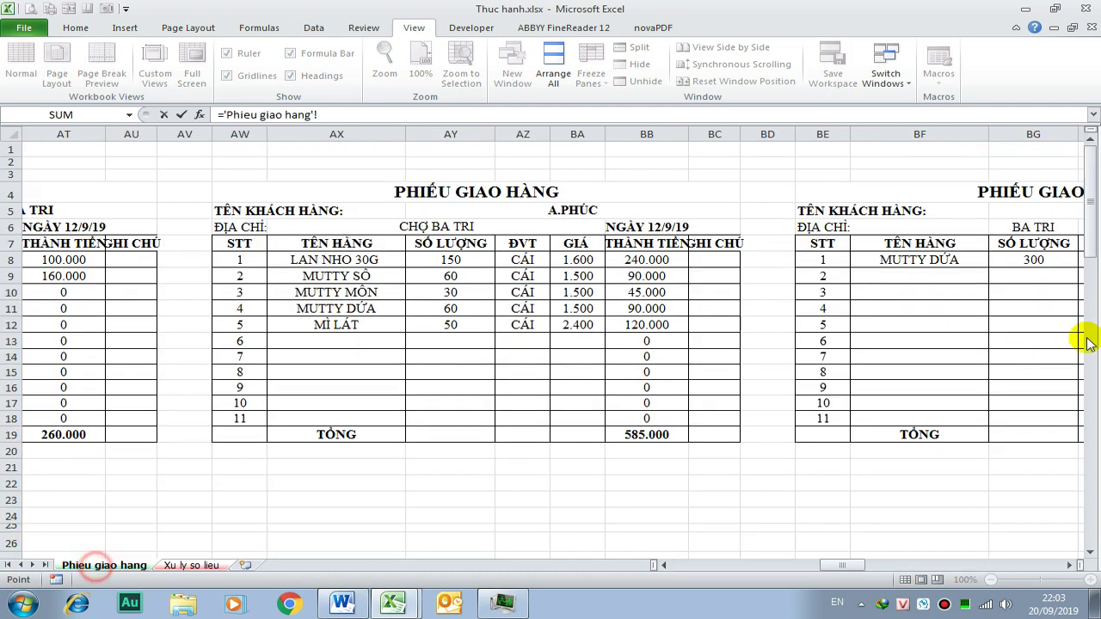
click(826, 260)
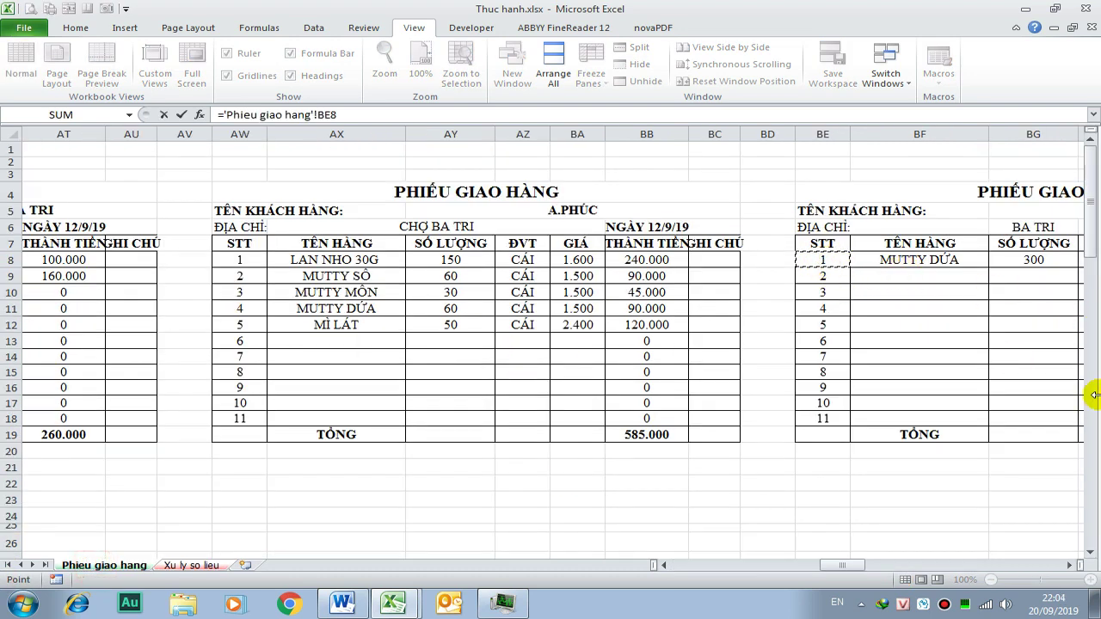
key(Right)
key(Right)
key(Right)
key(Right)
key(Right)
key(Right)
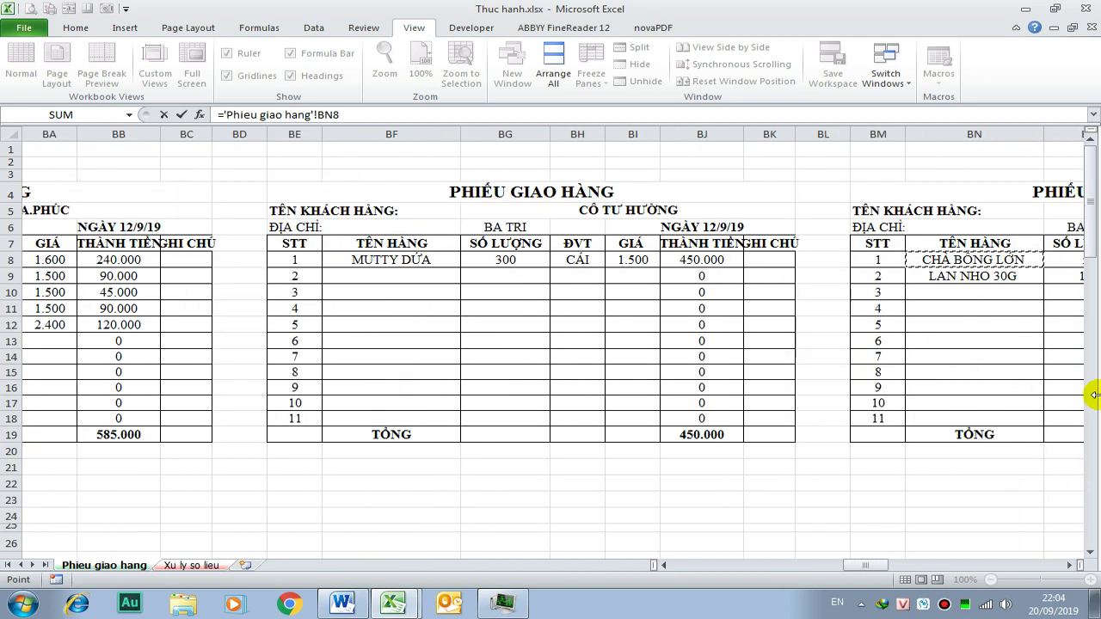
key(Right)
key(Return)
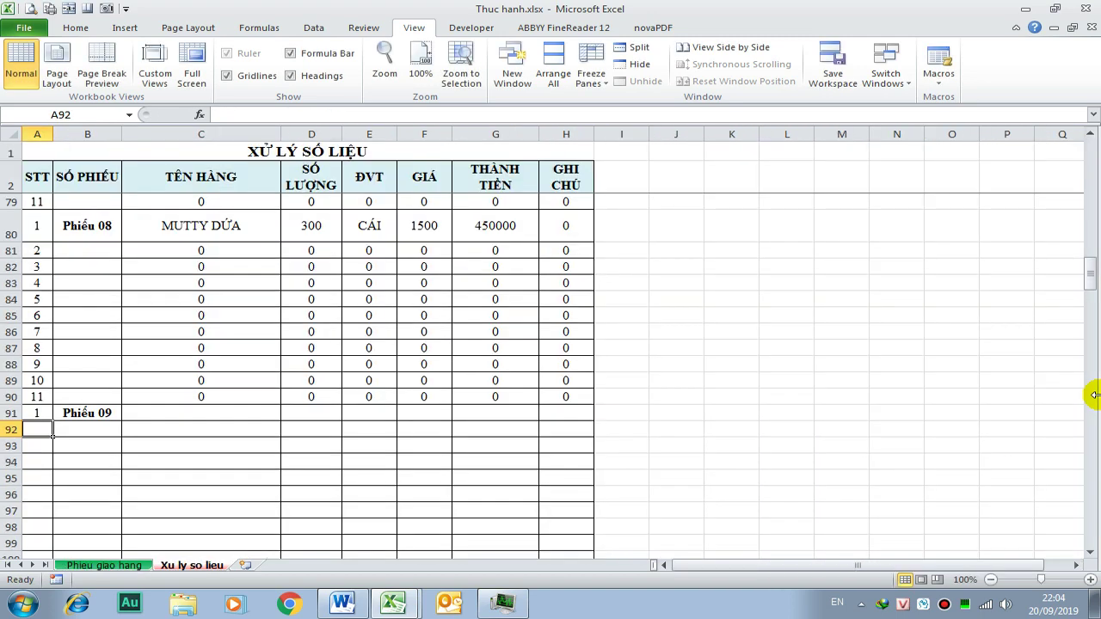
click(48, 415)
mouse_move(52, 422)
mouse_down()
mouse_move(63, 544)
mouse_move(63, 516)
mouse_move(54, 532)
mouse_up()
click(38, 511)
click(233, 478)
- Link C91 to CHÀ BÔNG LỚN and fill the links down to row 101 and across to H
click(223, 365)
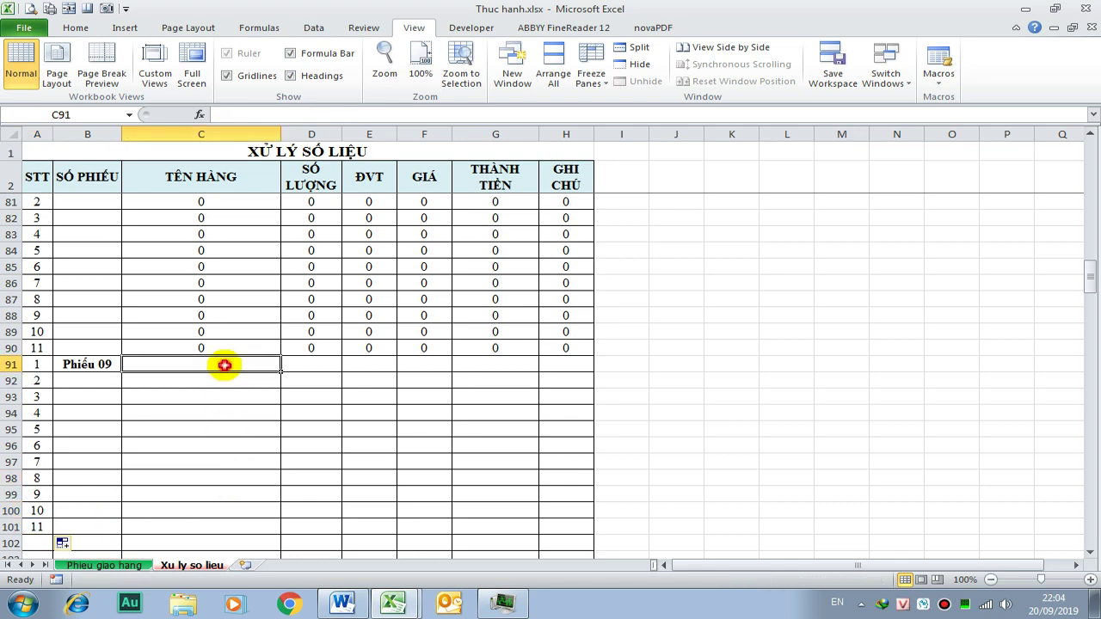
text(=)
click(104, 565)
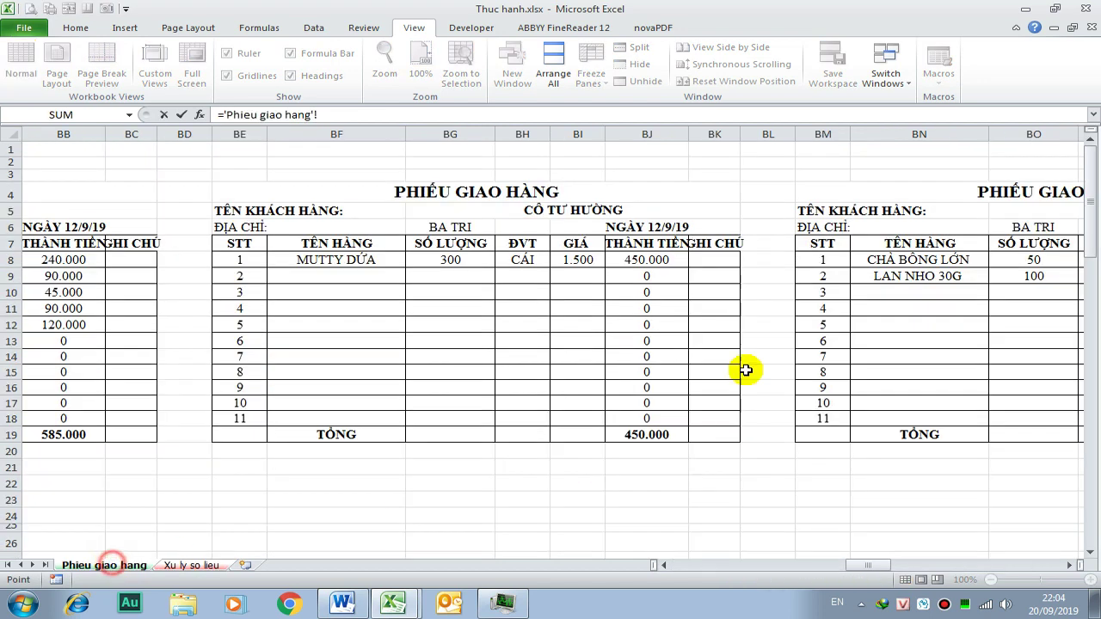
click(896, 265)
key(Return)
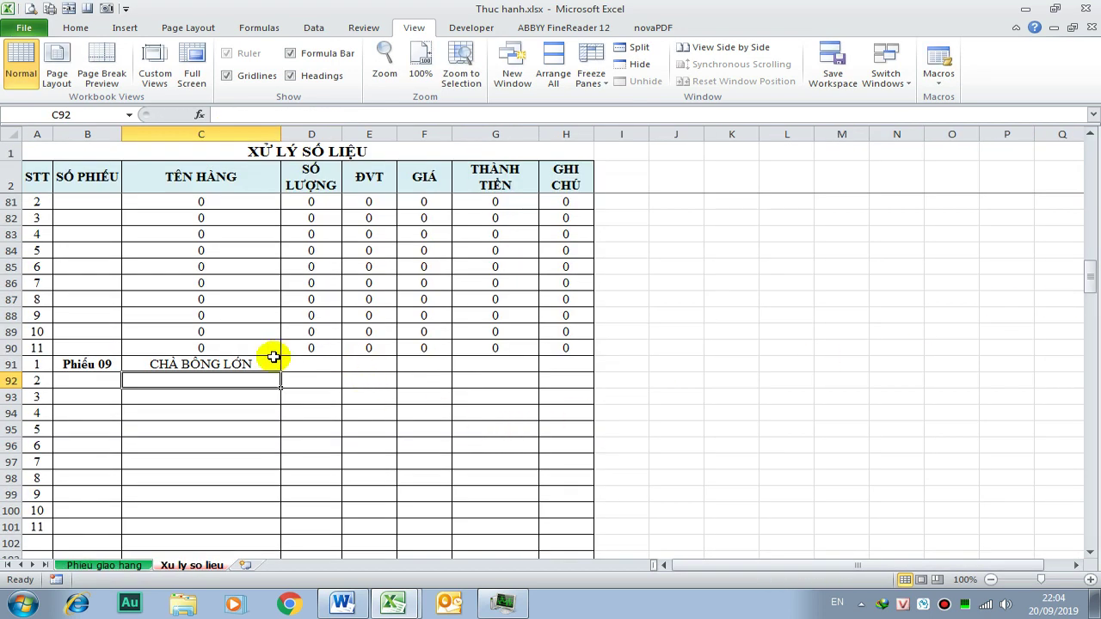
click(242, 369)
drag(280, 372, 290, 531)
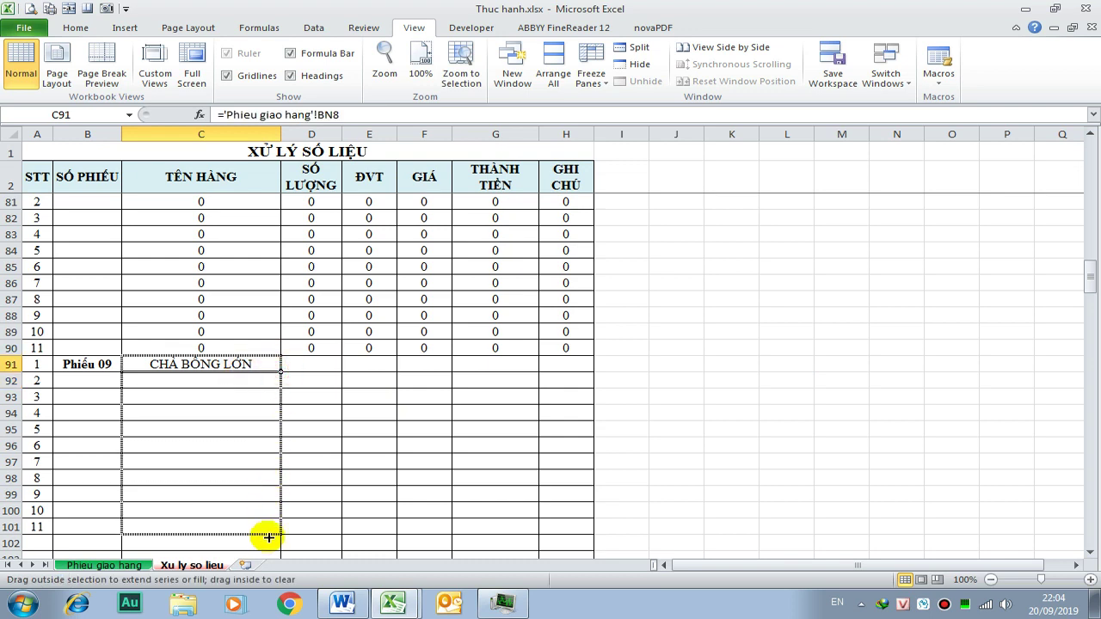
drag(280, 535, 592, 529)
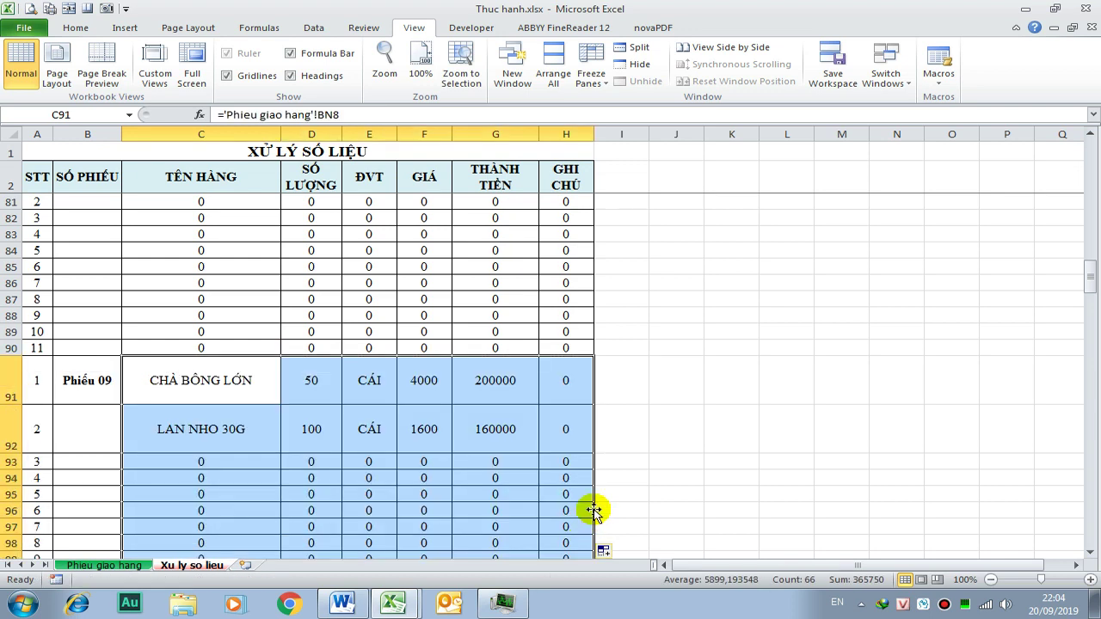
scroll(534, 482, down, 3)
click(37, 465)
click(91, 461)
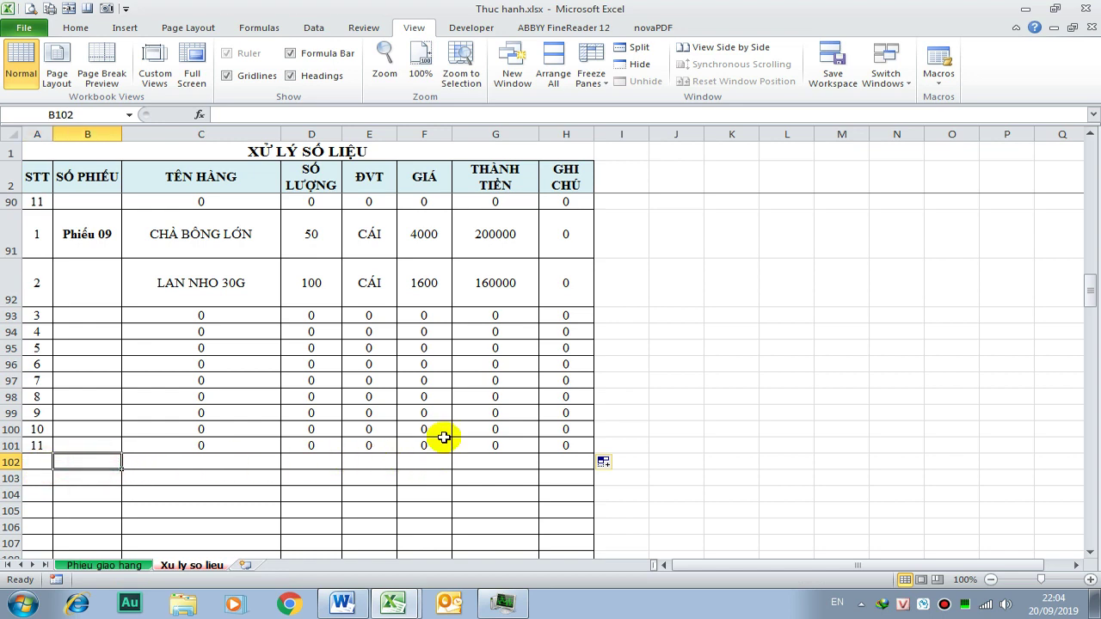
- Label B102 'Phiếu 10' and link A102 to its slip's STT, filling down to row 112
text(Phiếu 10)
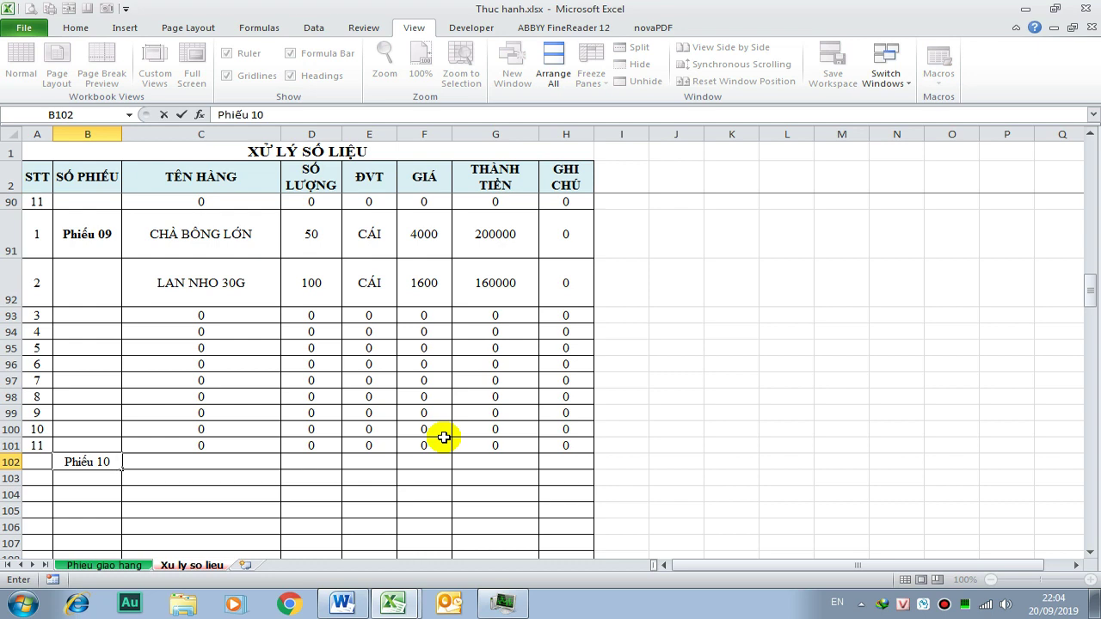
key(ctrl+Return)
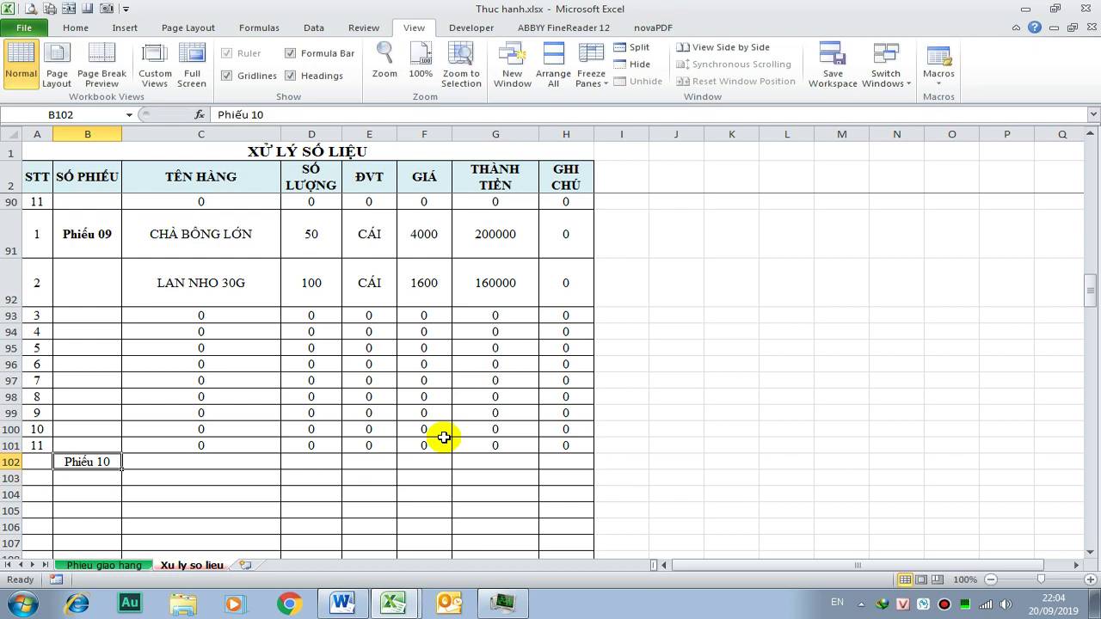
click(36, 462)
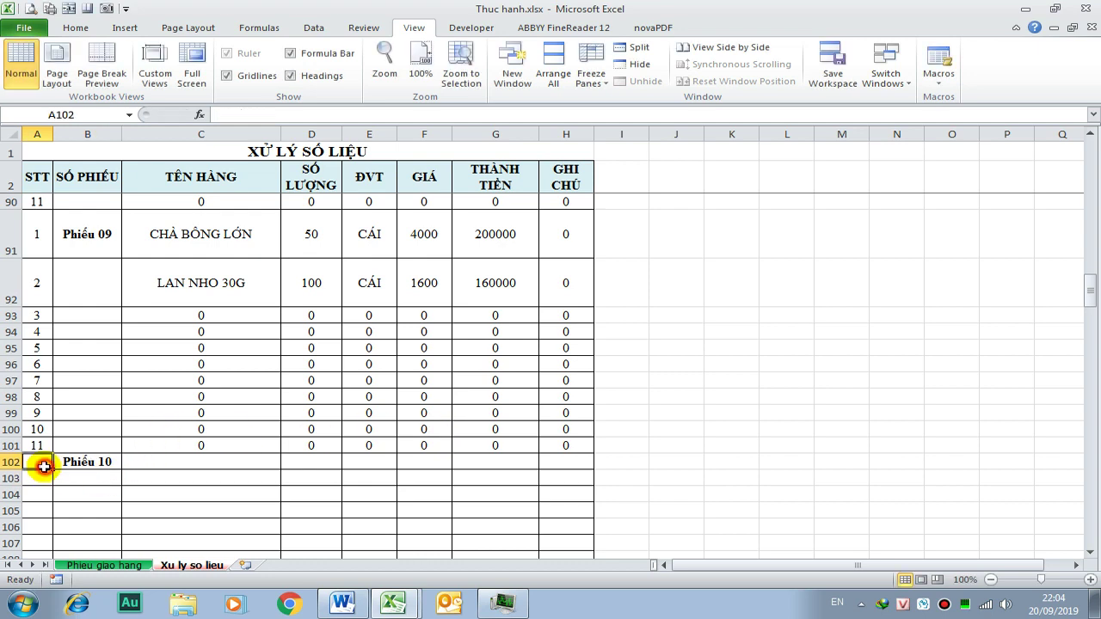
text(=)
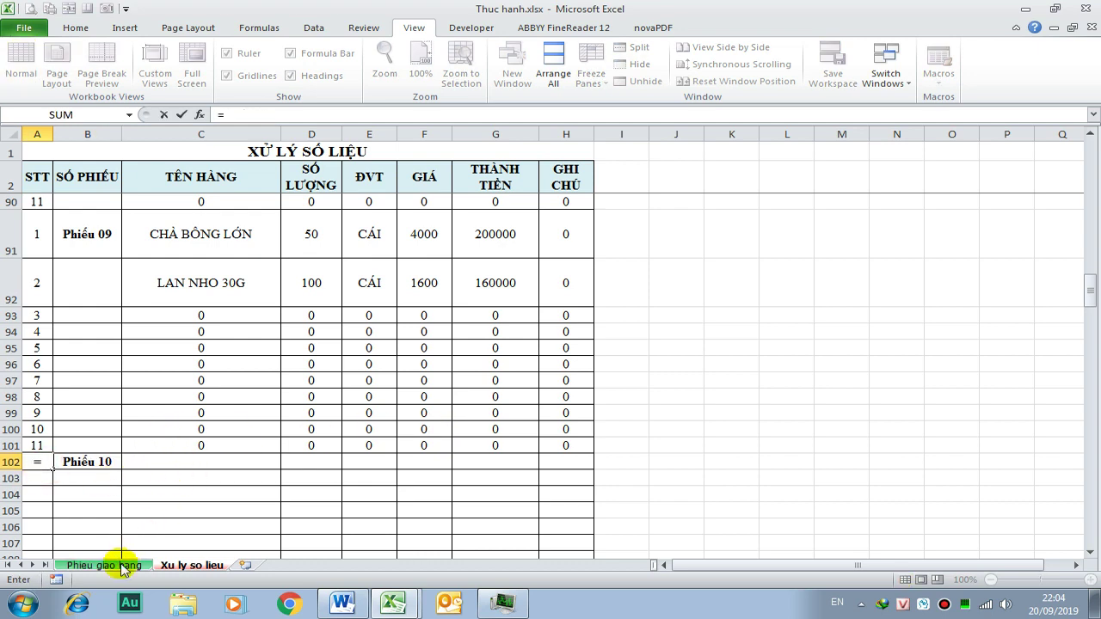
click(103, 566)
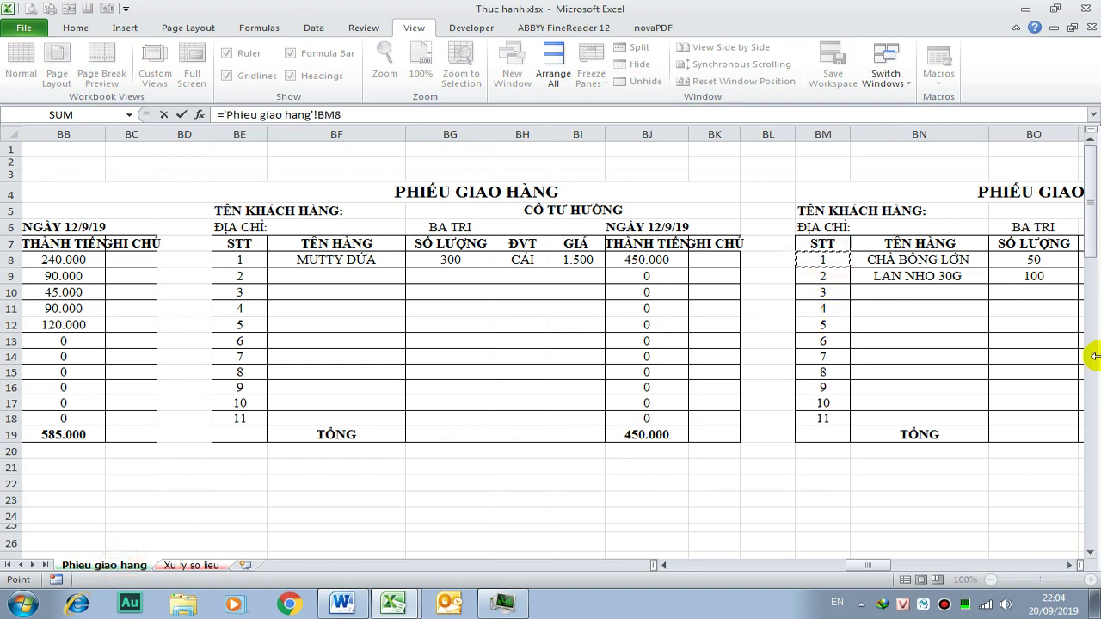
key(Right)
key(Right)
key(Right)
key(Right)
key(Right)
key(Right)
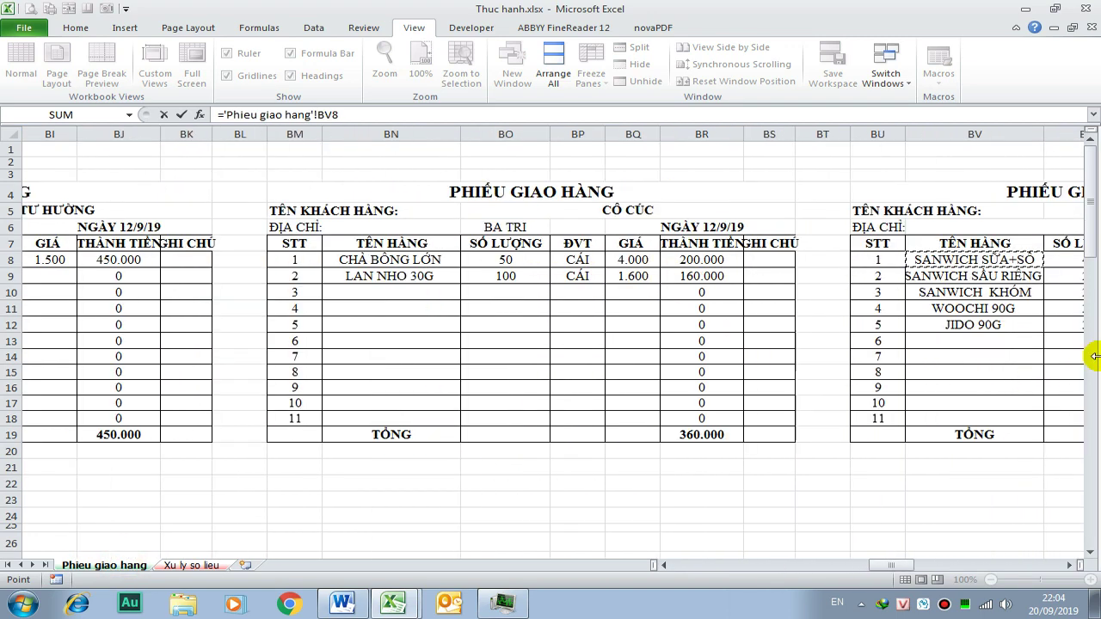
key(Return)
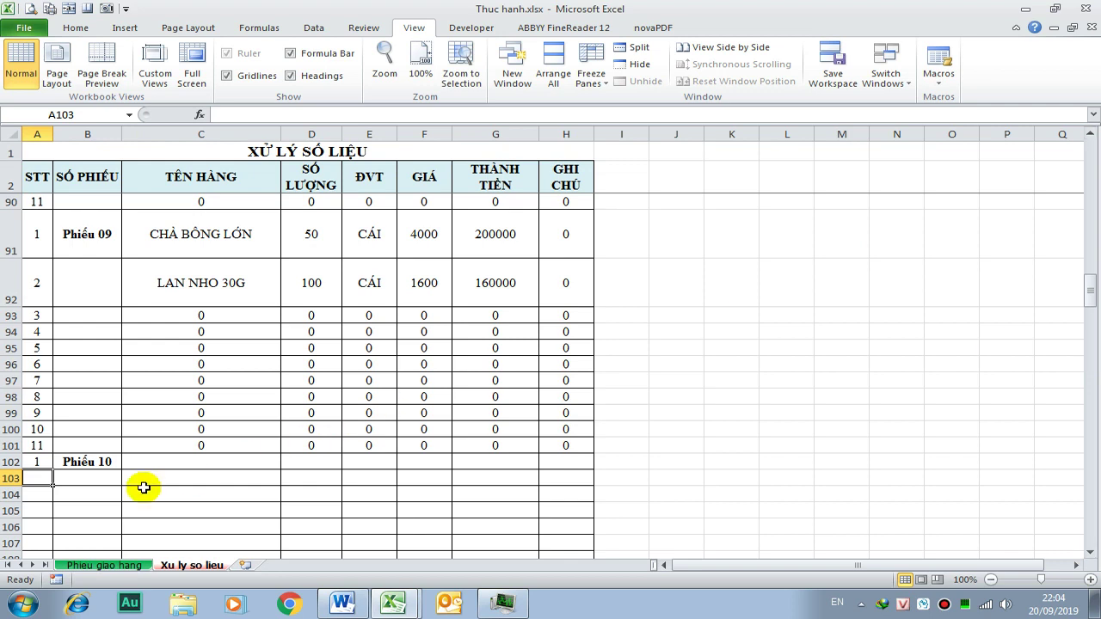
click(45, 464)
drag(53, 470, 58, 513)
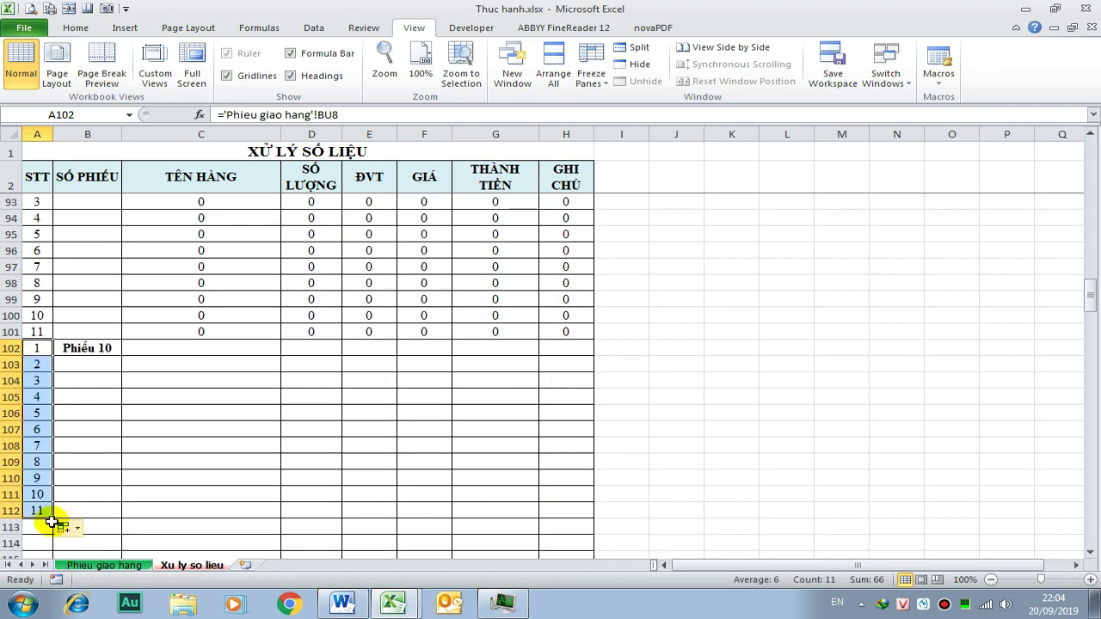
- Link C102 to SANWICH SỮA+SÔ and fill the links through H112
click(196, 349)
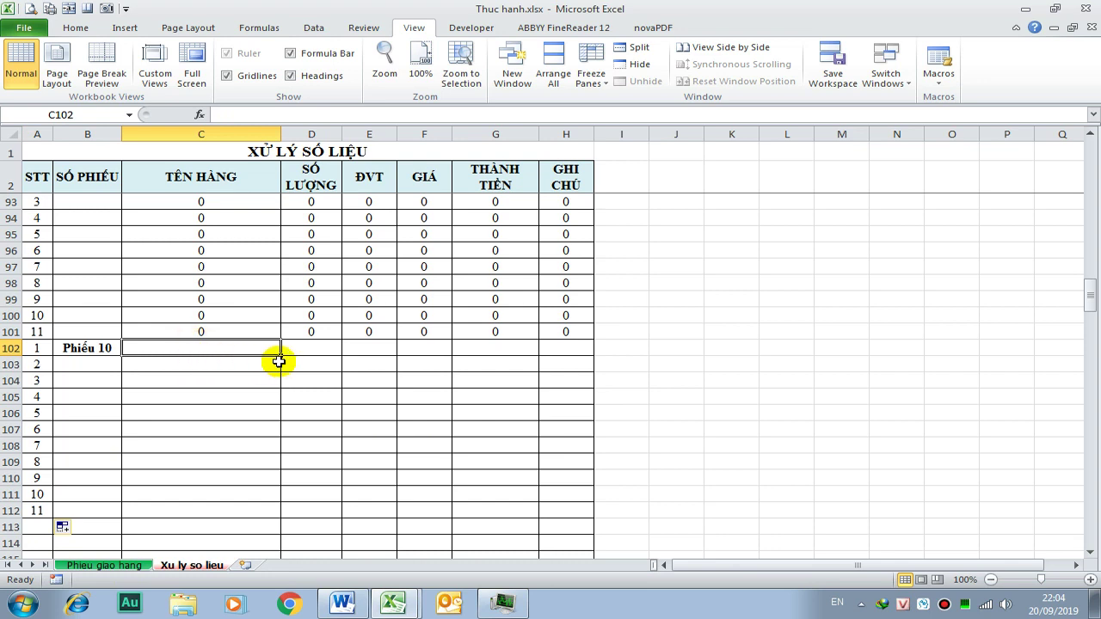
text(=)
click(115, 568)
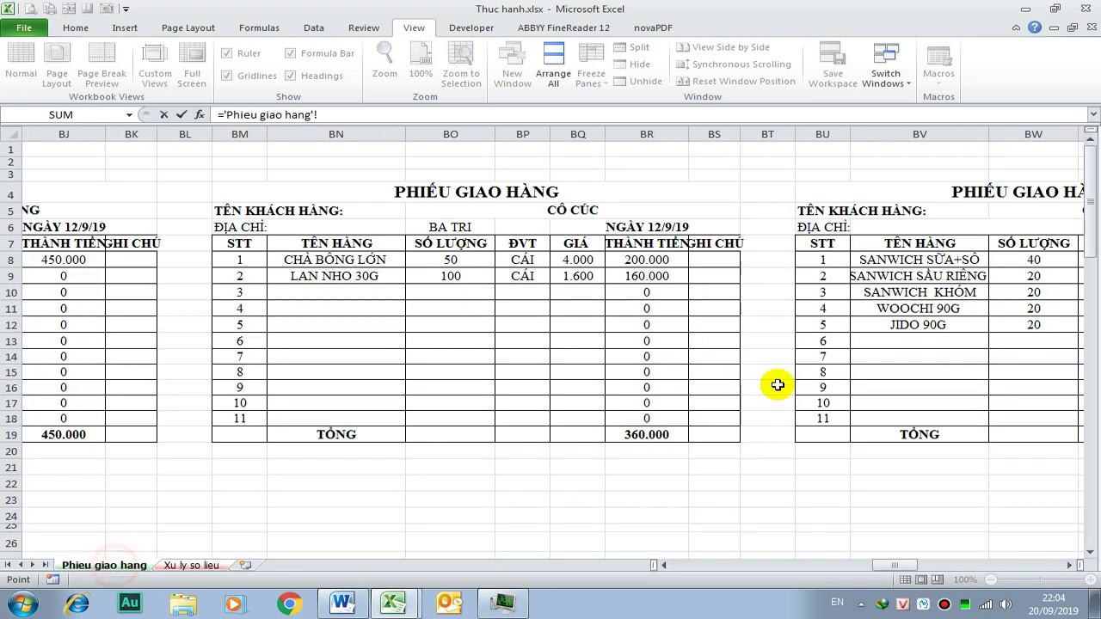
key(Return)
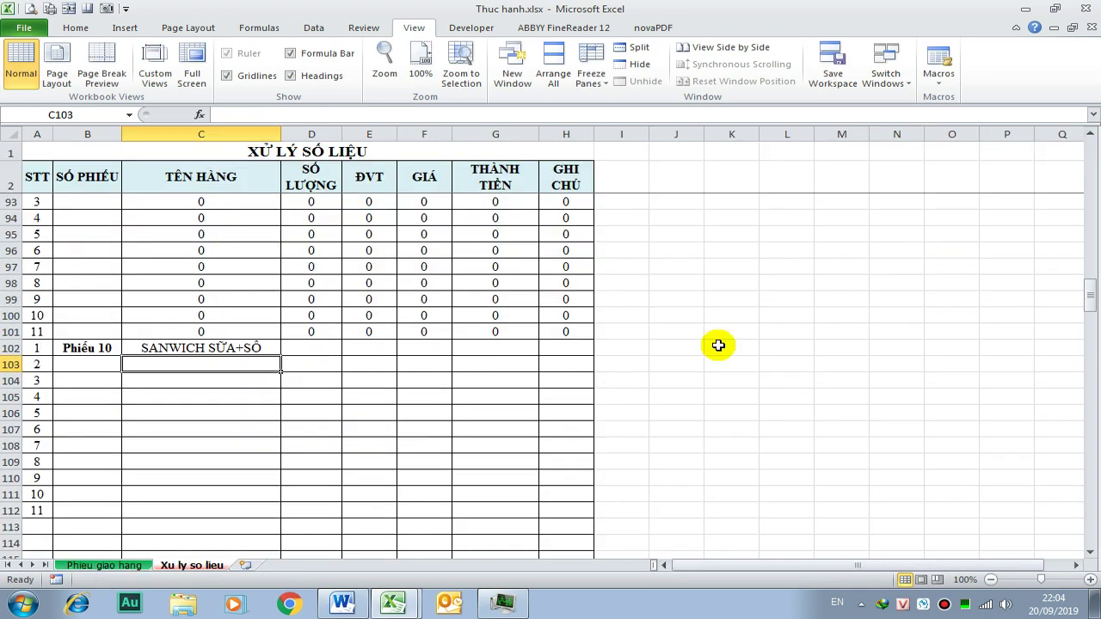
drag(282, 354, 270, 519)
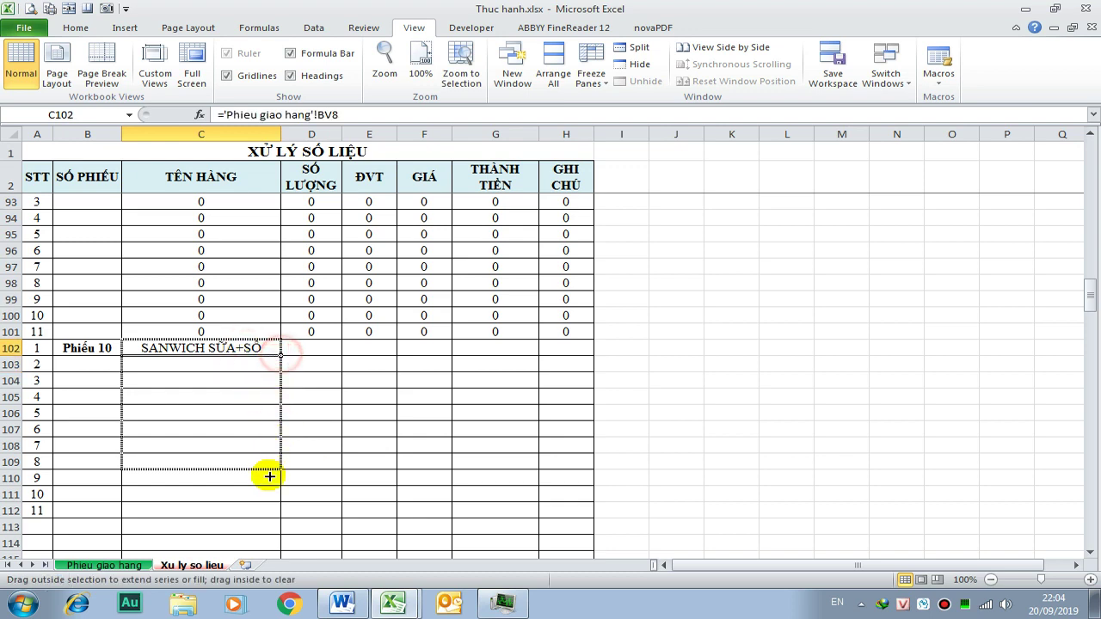
drag(279, 519, 576, 514)
click(606, 401)
click(364, 450)
scroll(155, 459, down, 1)
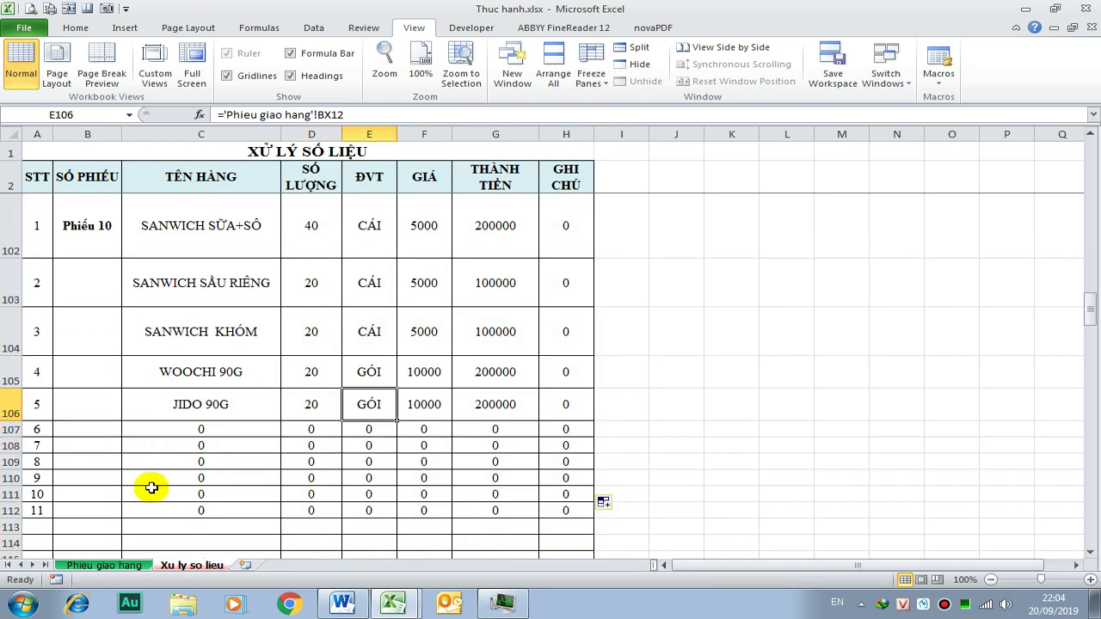
click(86, 525)
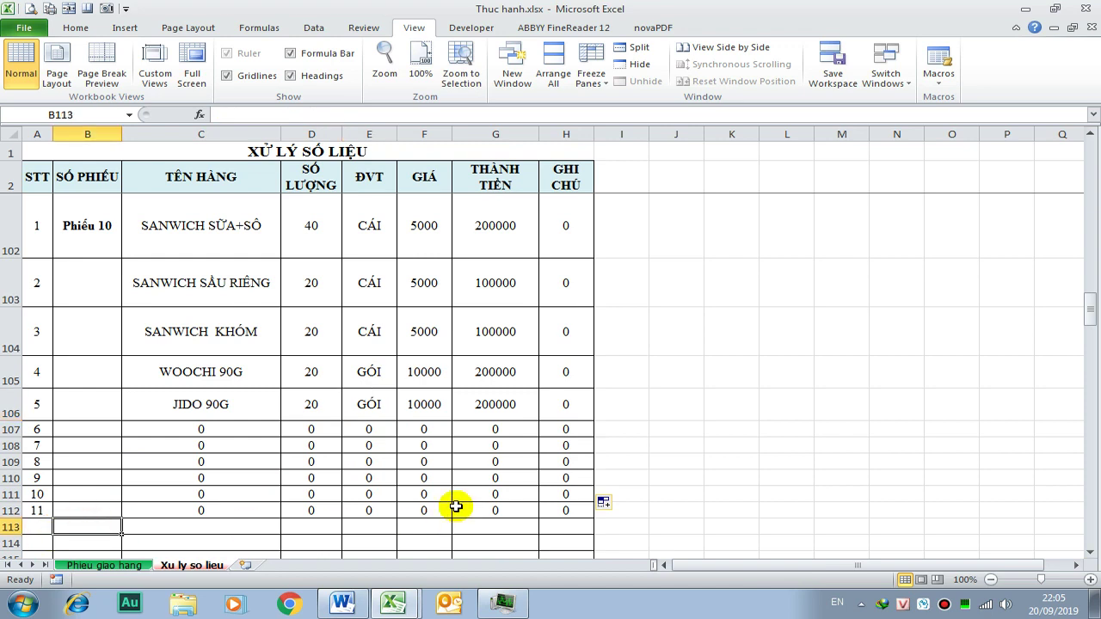
- Label B113 'Phiếu 11' and link A113 to its slip's STT, filling down to row 123
text(Phiếu 11)
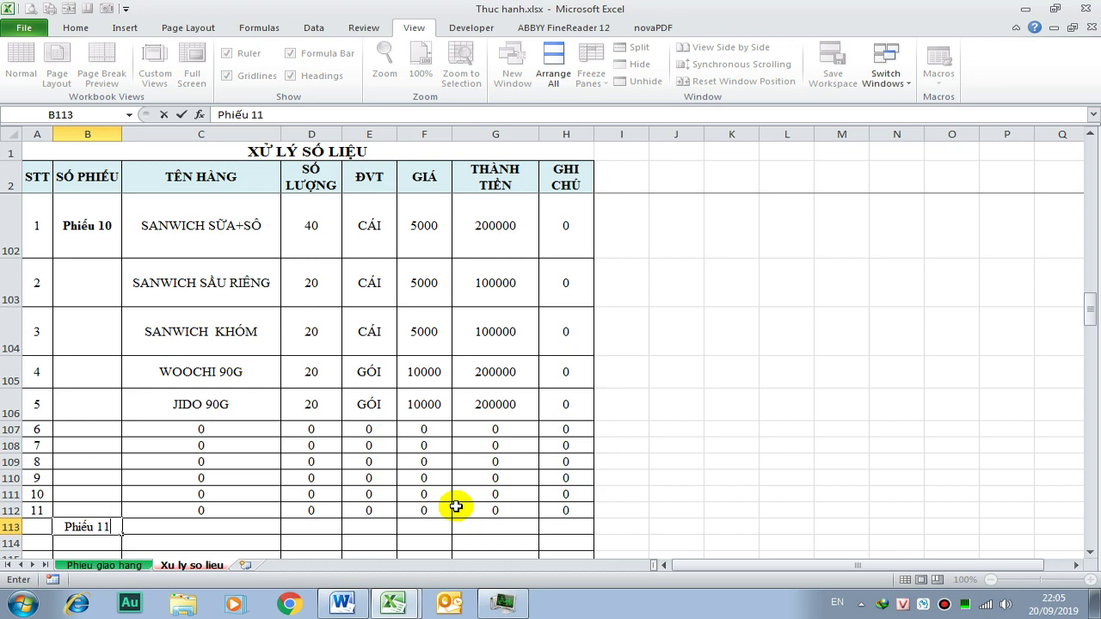
key(Return)
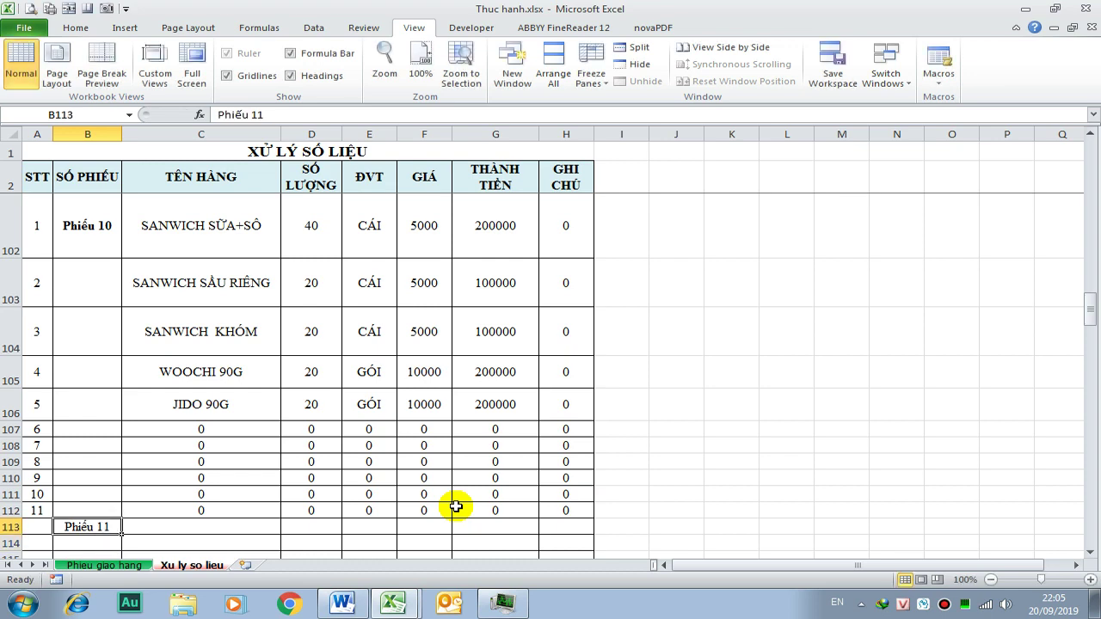
scroll(130, 512, down, 1)
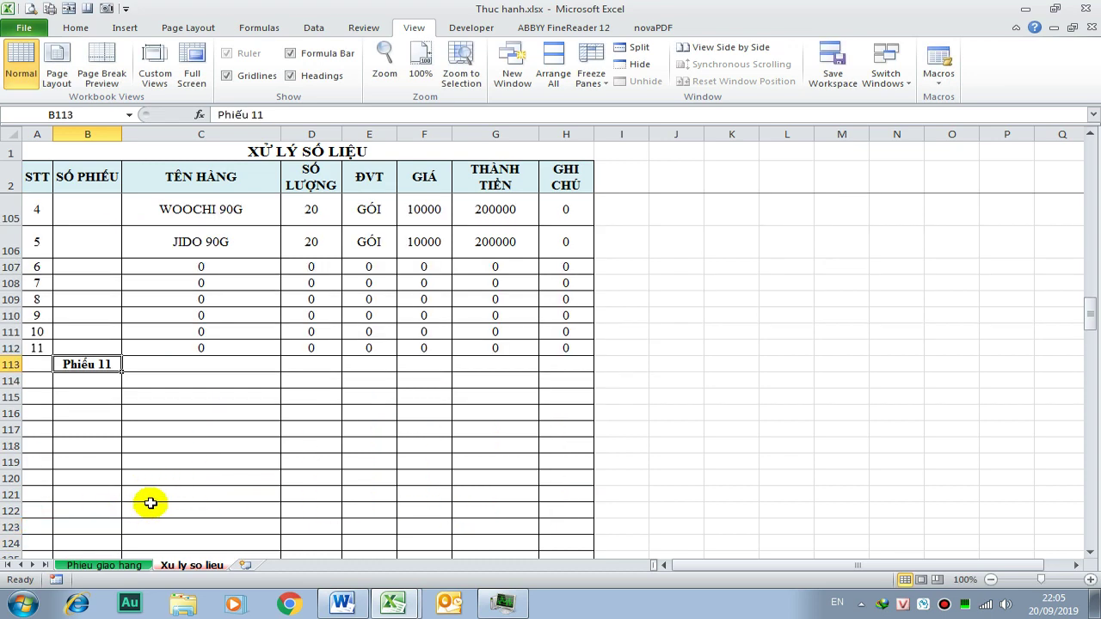
click(175, 370)
click(34, 387)
click(34, 368)
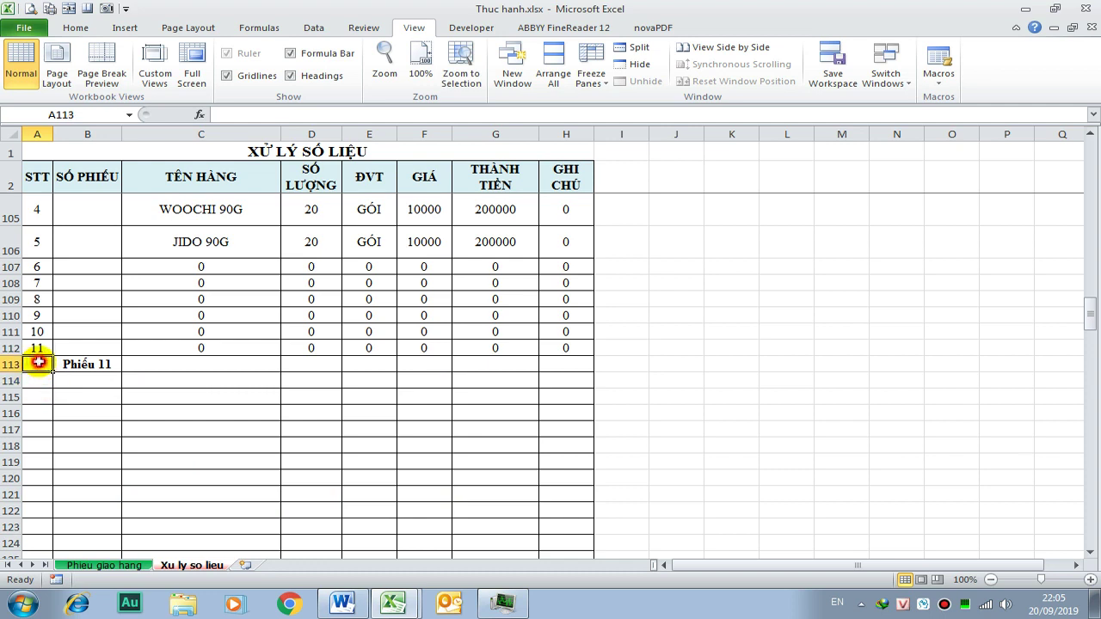
text(=)
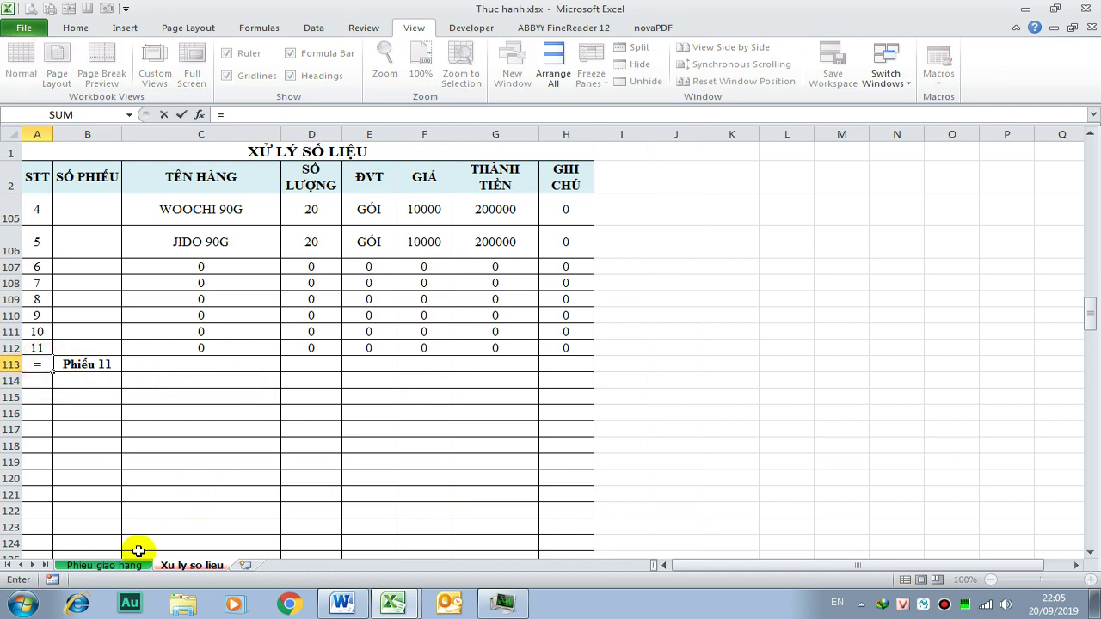
click(127, 565)
click(823, 258)
key(Right)
key(Right)
key(Right)
key(Right)
key(Right)
key(Right)
key(Right)
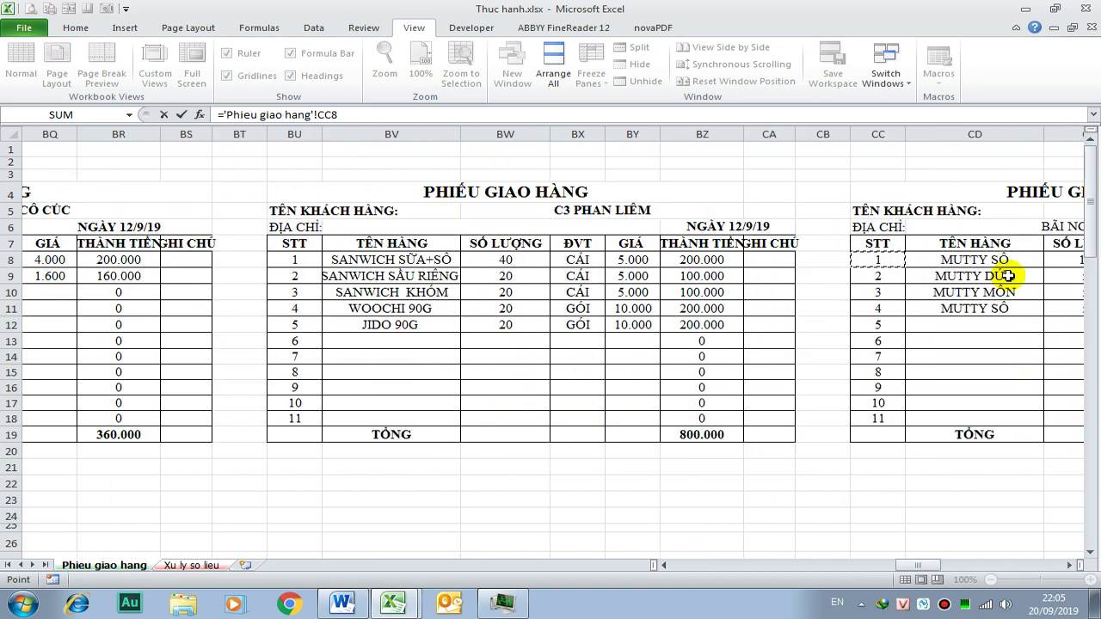
key(Right)
key(Return)
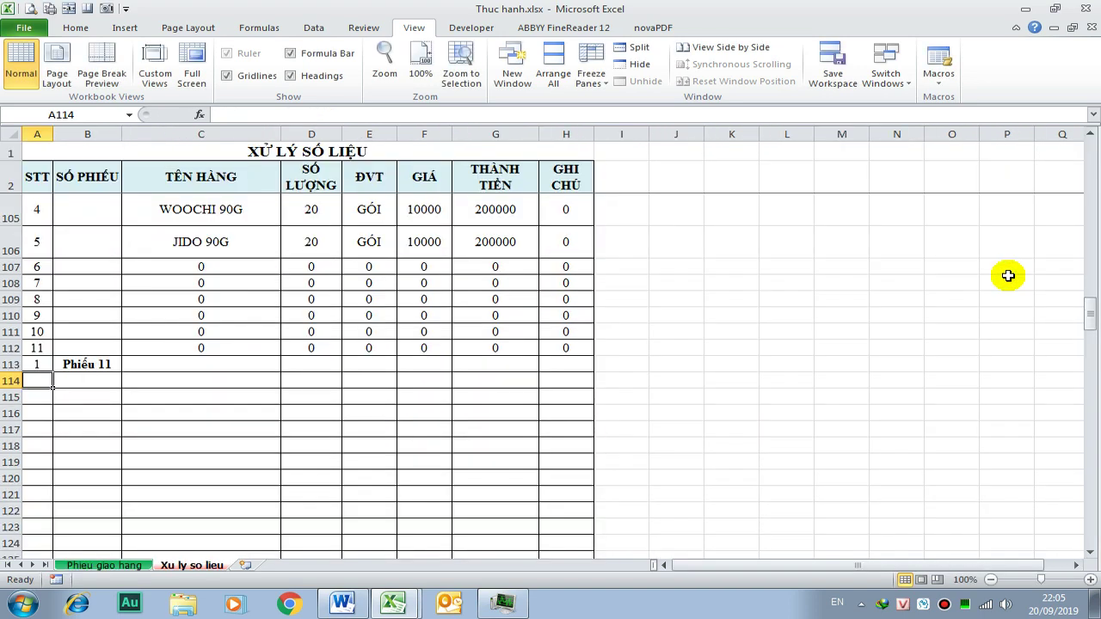
click(43, 366)
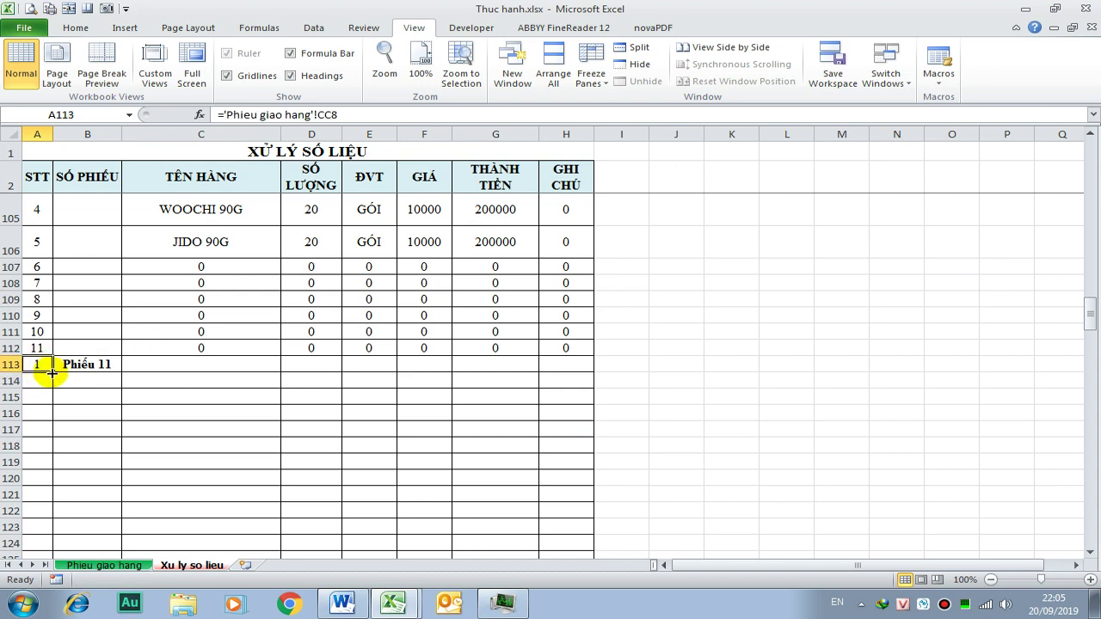
drag(51, 372, 78, 520)
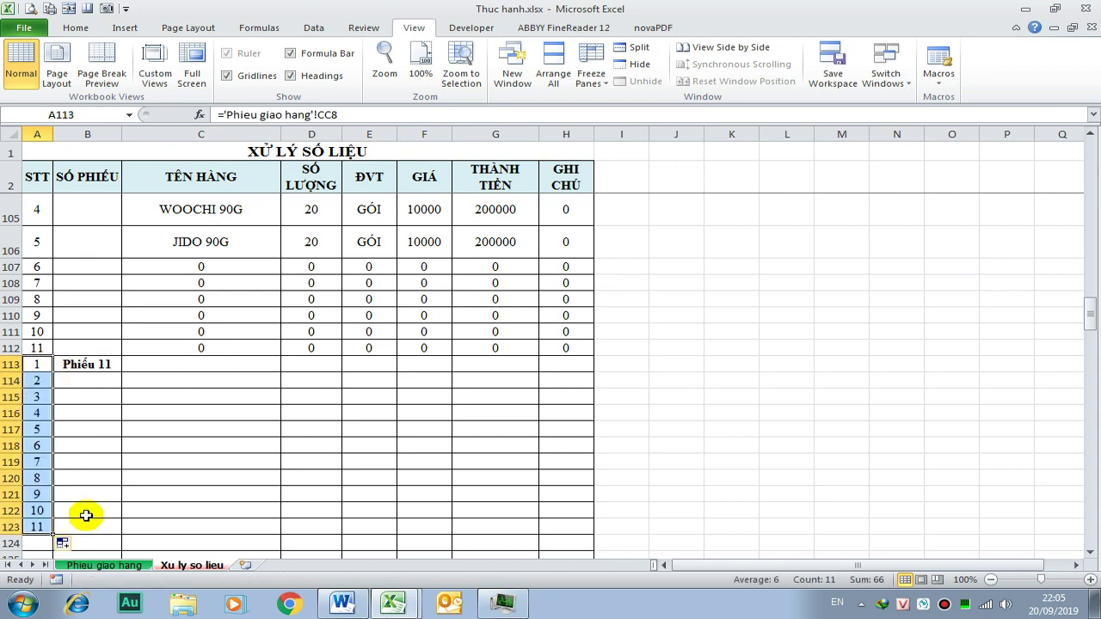
- Link C113 to MUTTY SÔ and fill the links through H123 (150 CÁI, 1500, 225000)
click(230, 365)
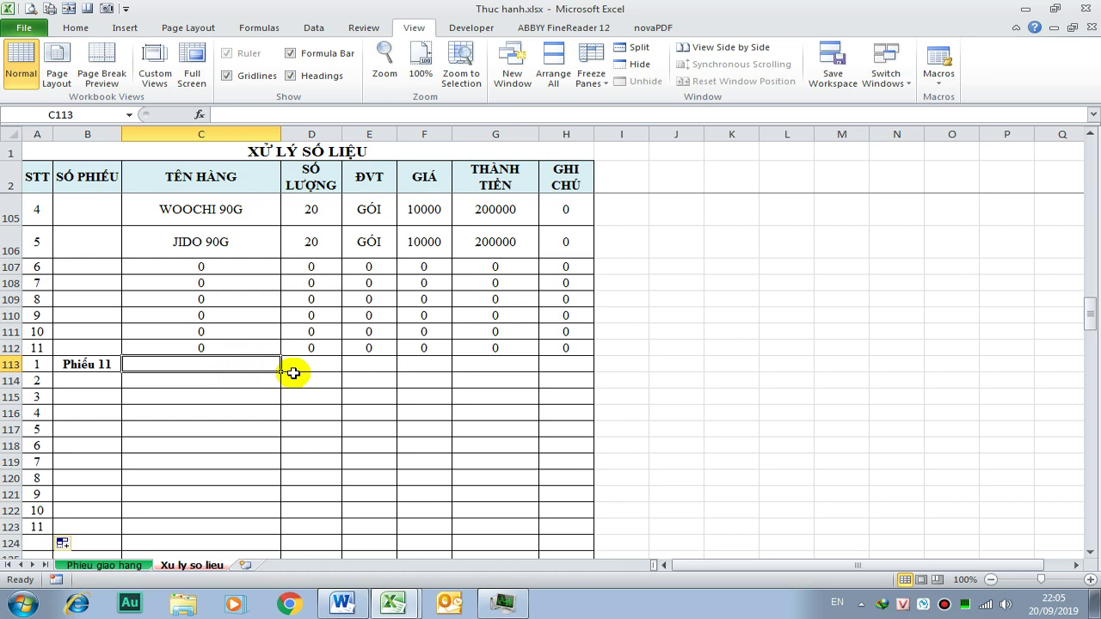
text(=)
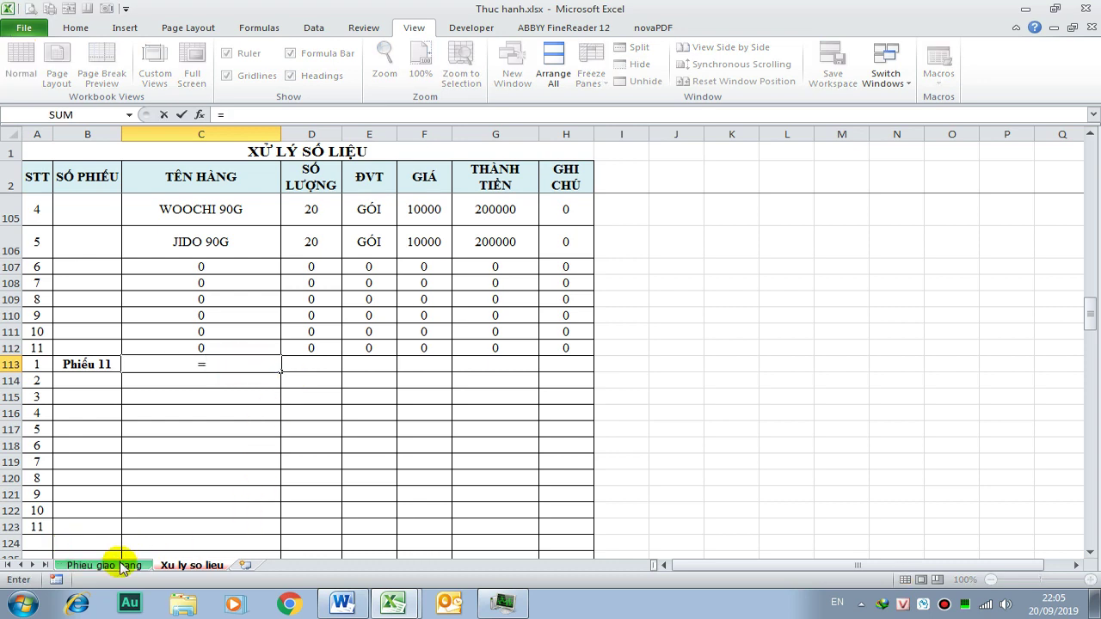
click(123, 565)
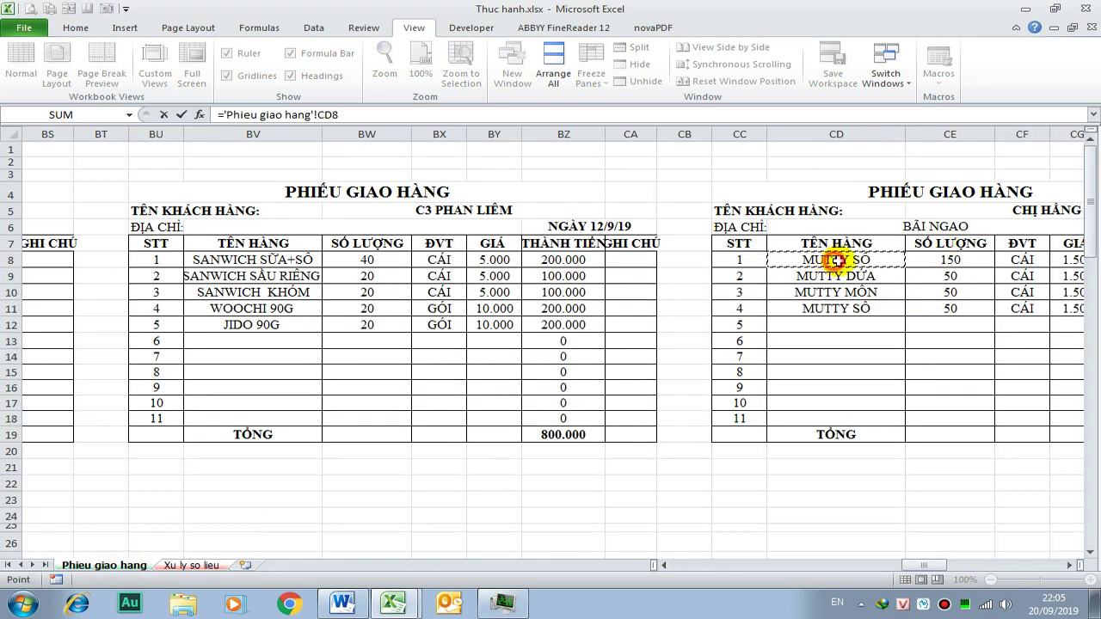
key(Return)
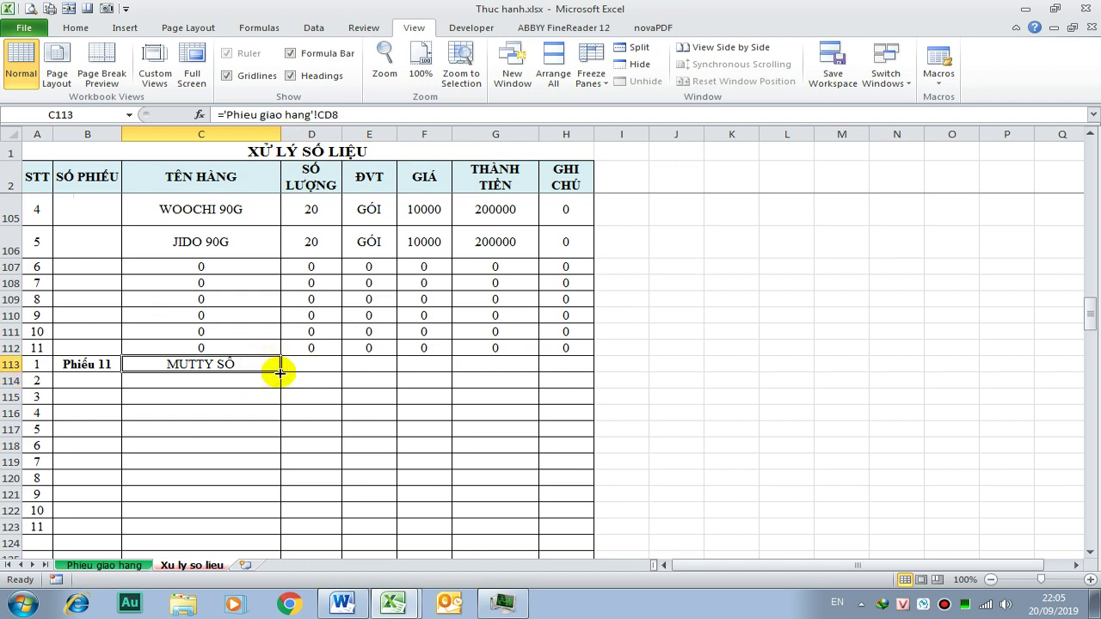
drag(280, 371, 284, 535)
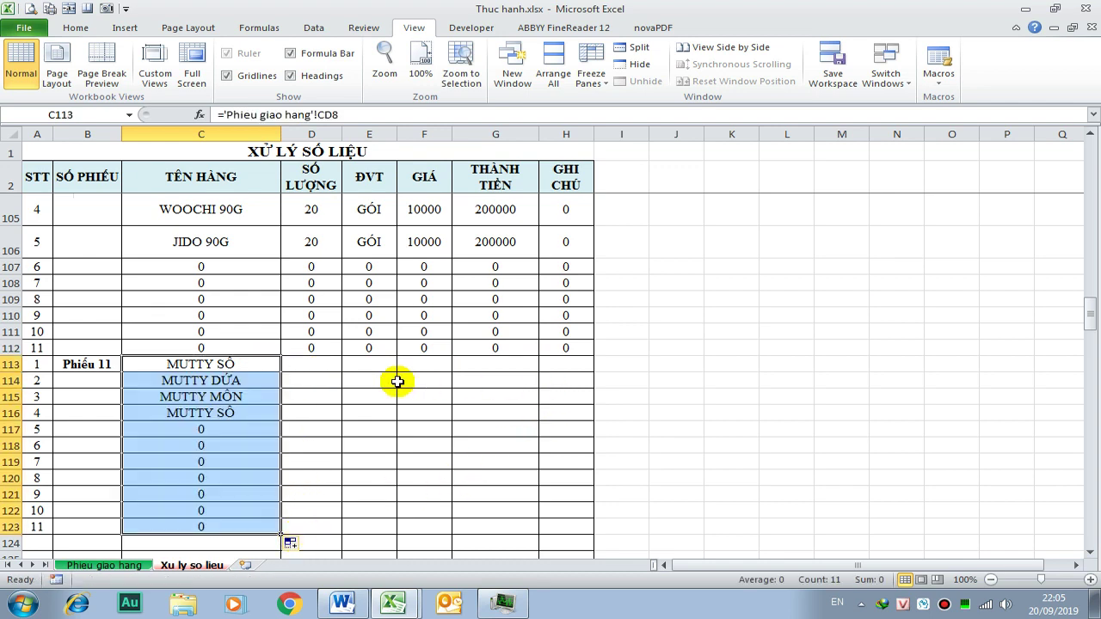
click(316, 364)
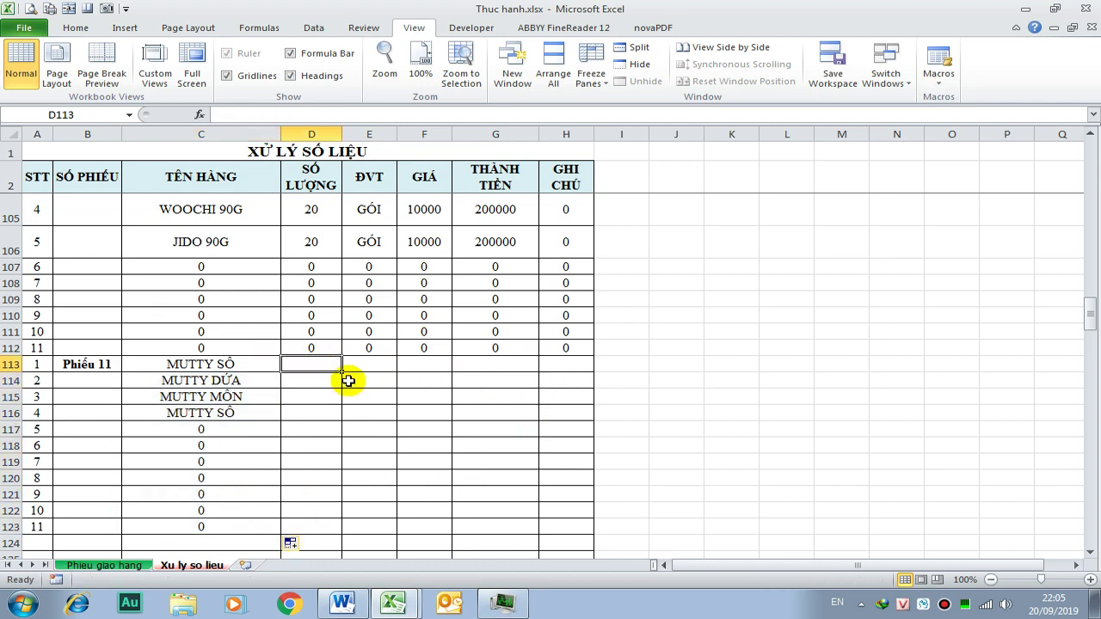
mouse_move(253, 364)
mouse_down()
mouse_move(241, 526)
mouse_move(584, 531)
mouse_up()
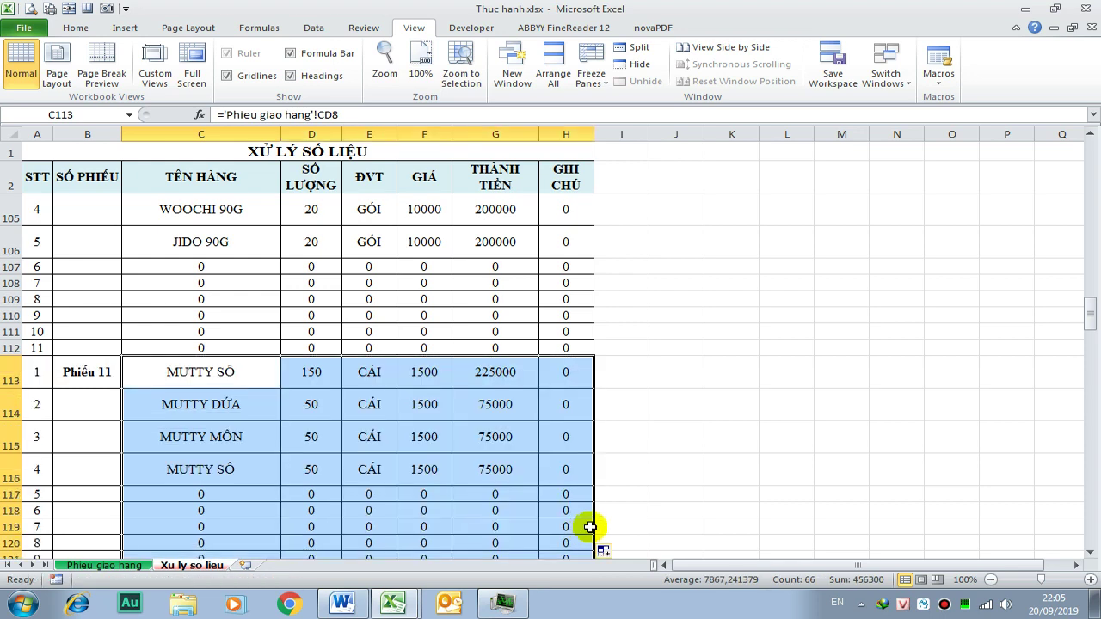
scroll(602, 439, down, 1)
click(142, 526)
click(97, 525)
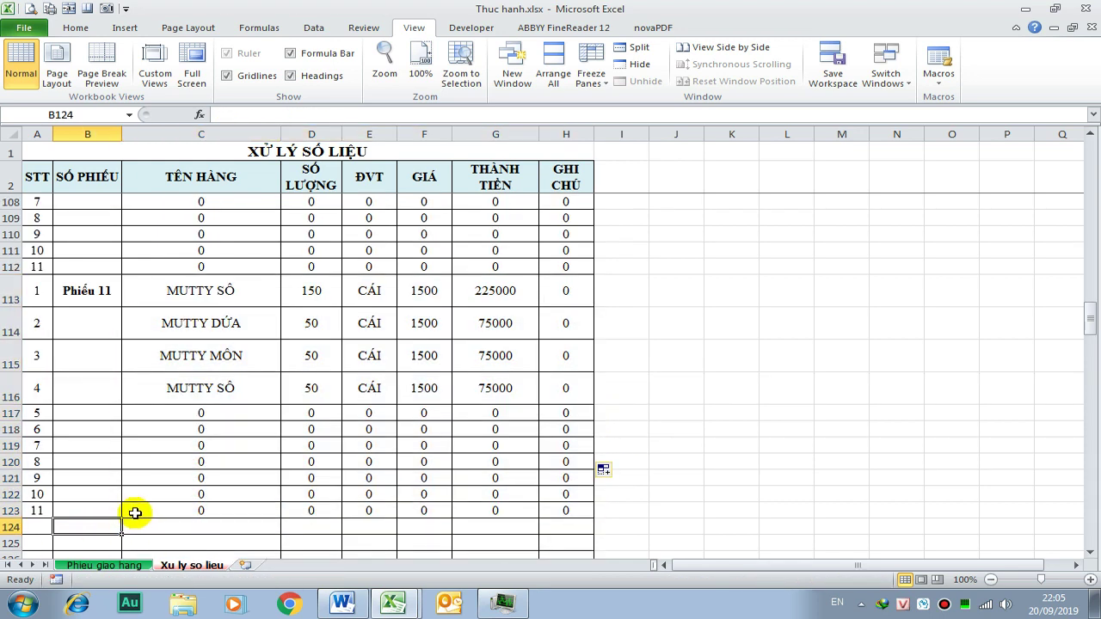
- Label B124 'Phiếu 12' and link A124 to the twelfth slip's STT cell CK8 on Phieu giao hang
text(Phiếu 12)
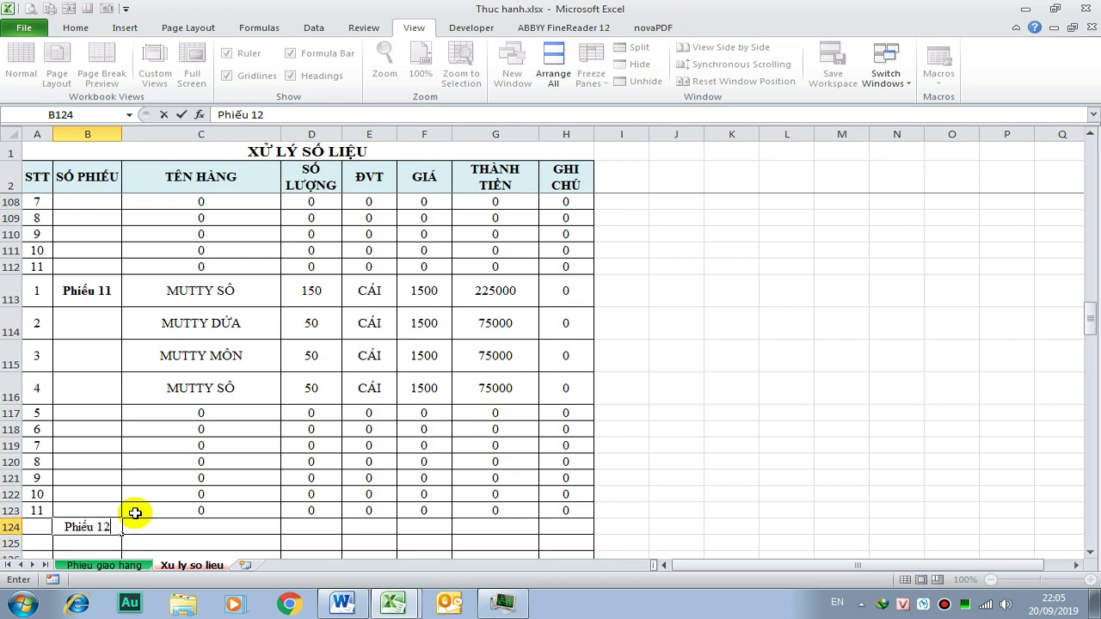
key(ctrl+Return)
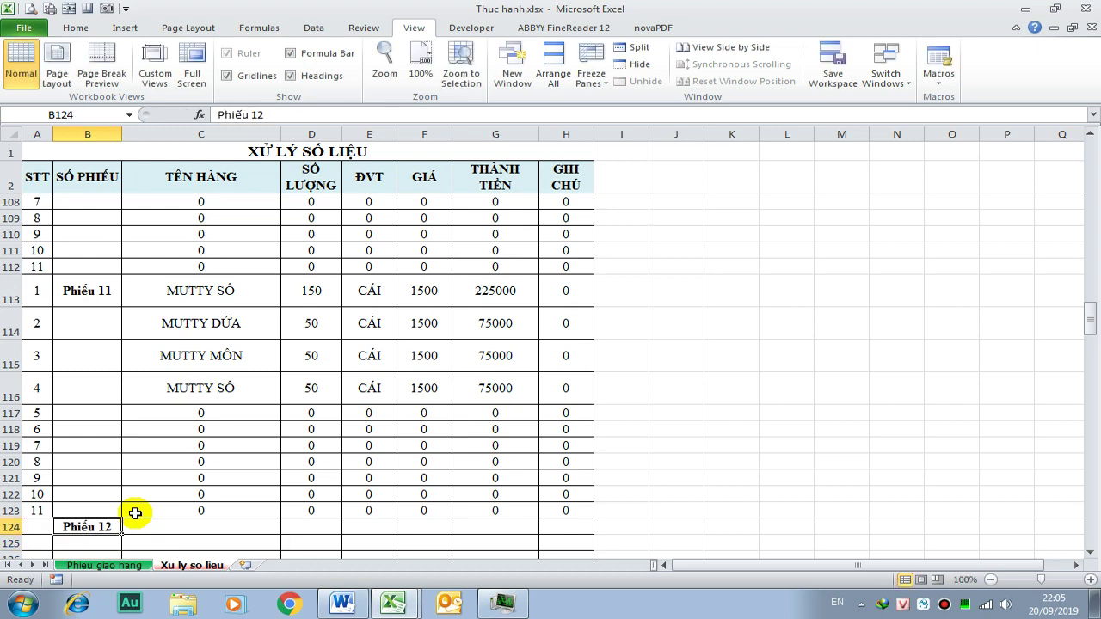
key(Left)
text(=)
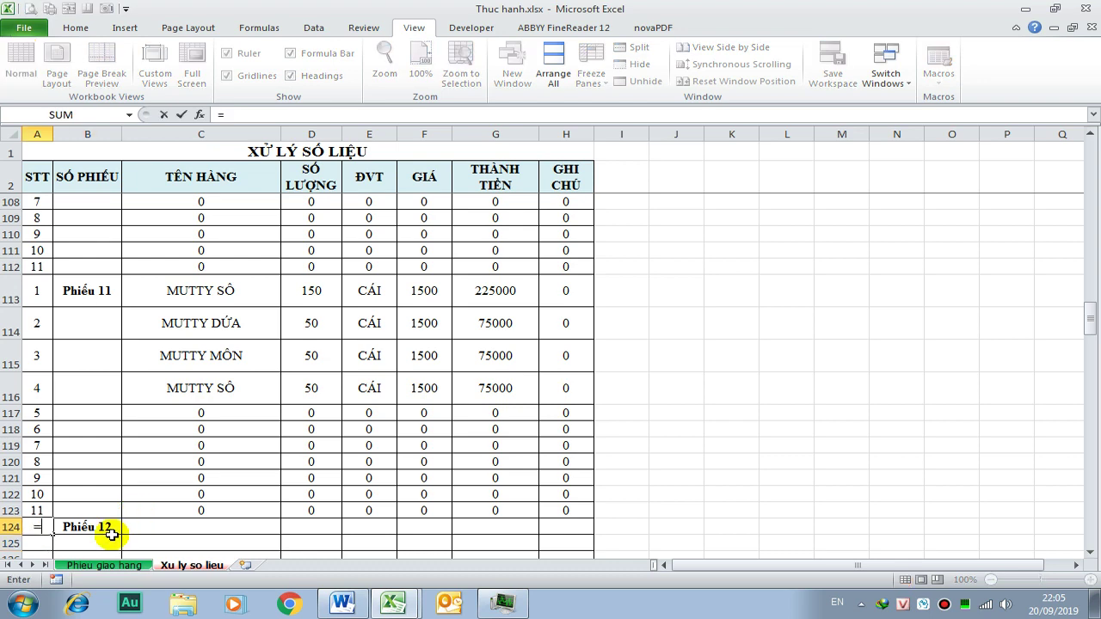
click(120, 566)
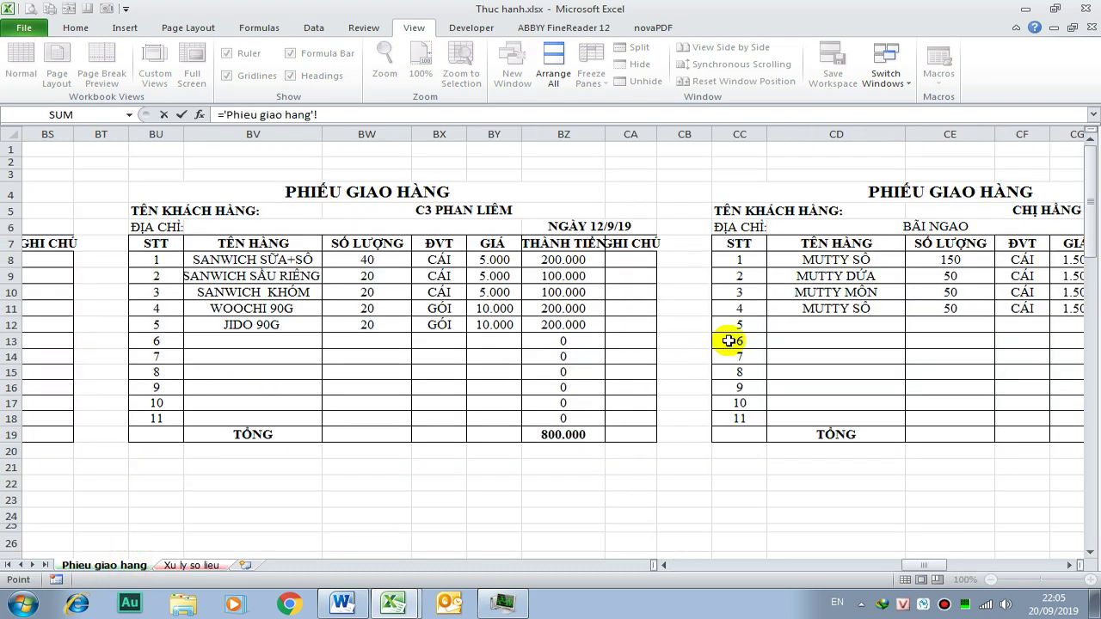
click(733, 259)
key(Right)
key(Right)
key(Right)
key(Right)
key(Right)
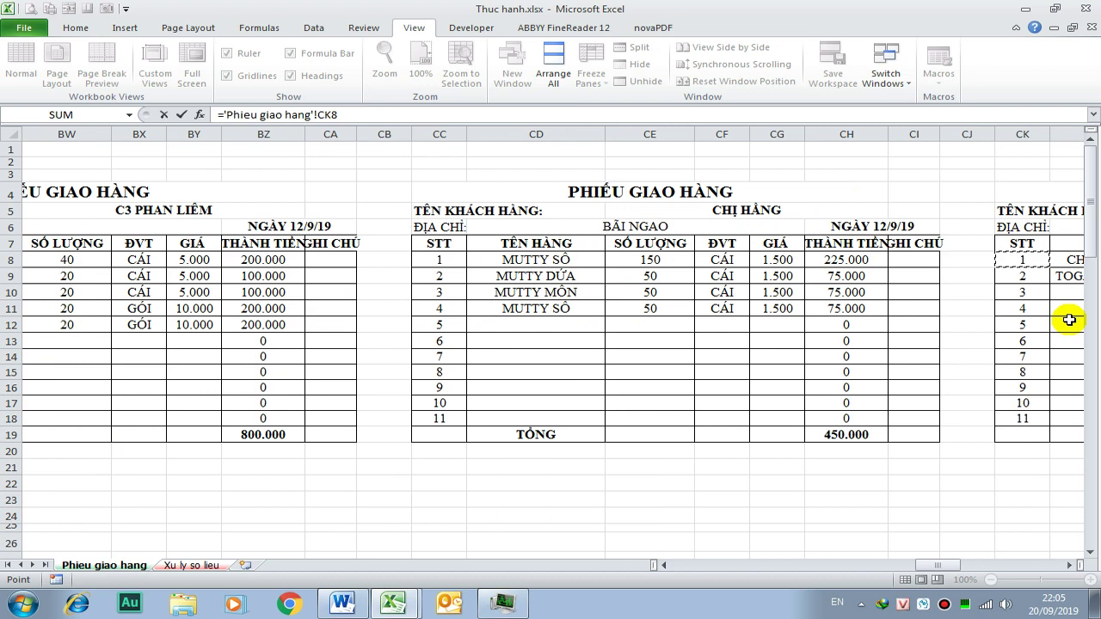
key(Right)
scroll(1069, 321, right, 1)
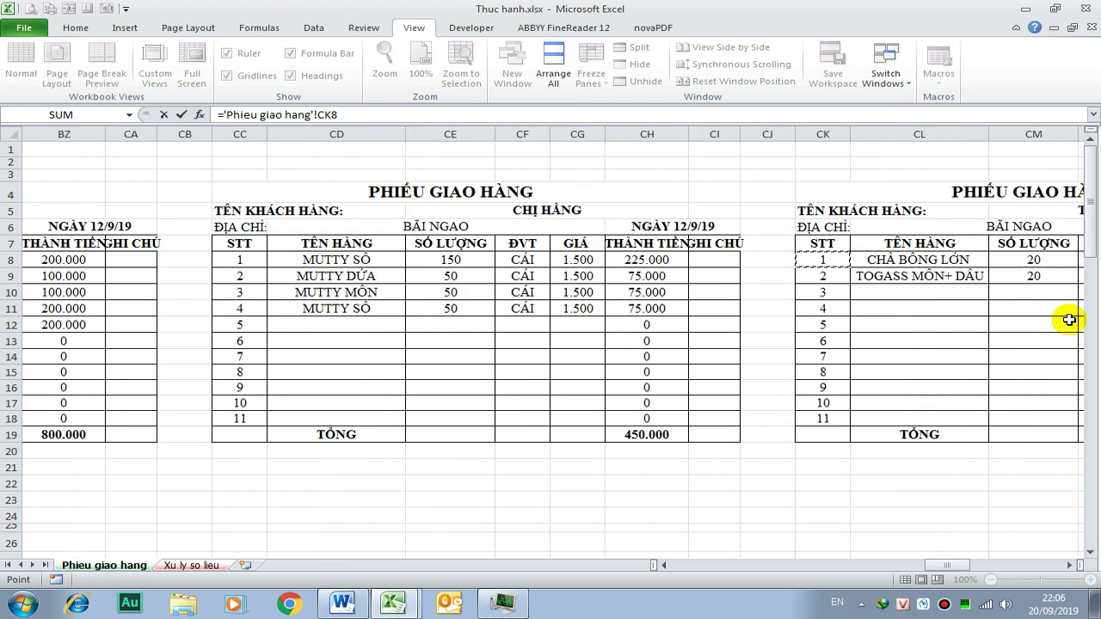
key(Return)
- Fill A124 down to number rows 124–134 from 1 to 11
scroll(155, 482, down, 2)
scroll(86, 344, down, 1)
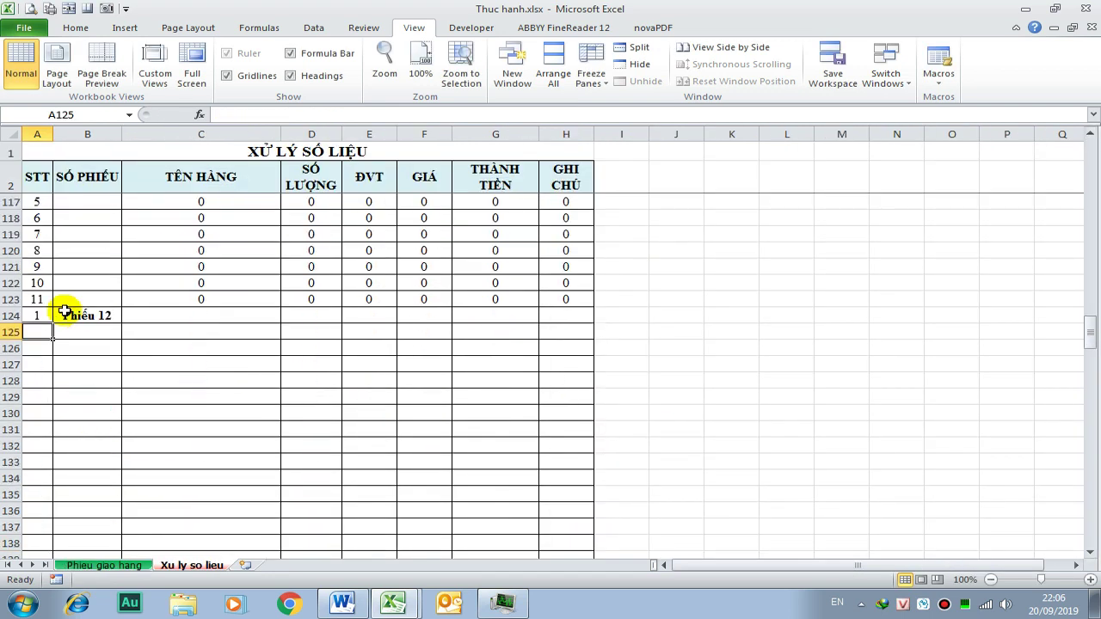
click(39, 316)
drag(52, 323, 74, 513)
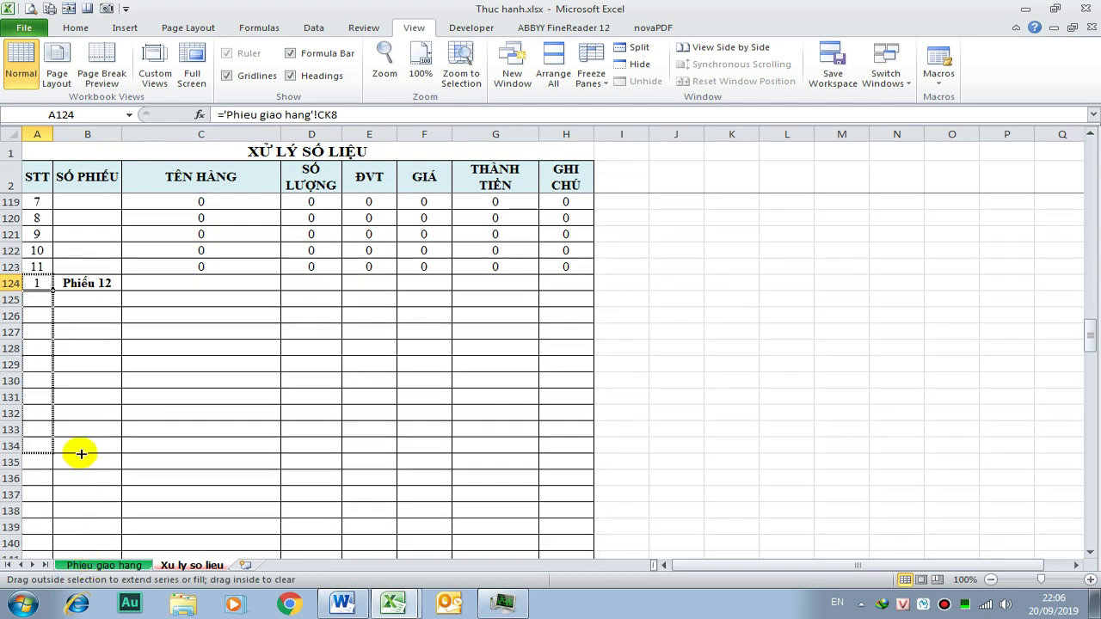
drag(74, 514, 80, 446)
- Link C124 to CL8 (CHÀ BÔNG LỚN) and copy the item links down to row 134
click(223, 284)
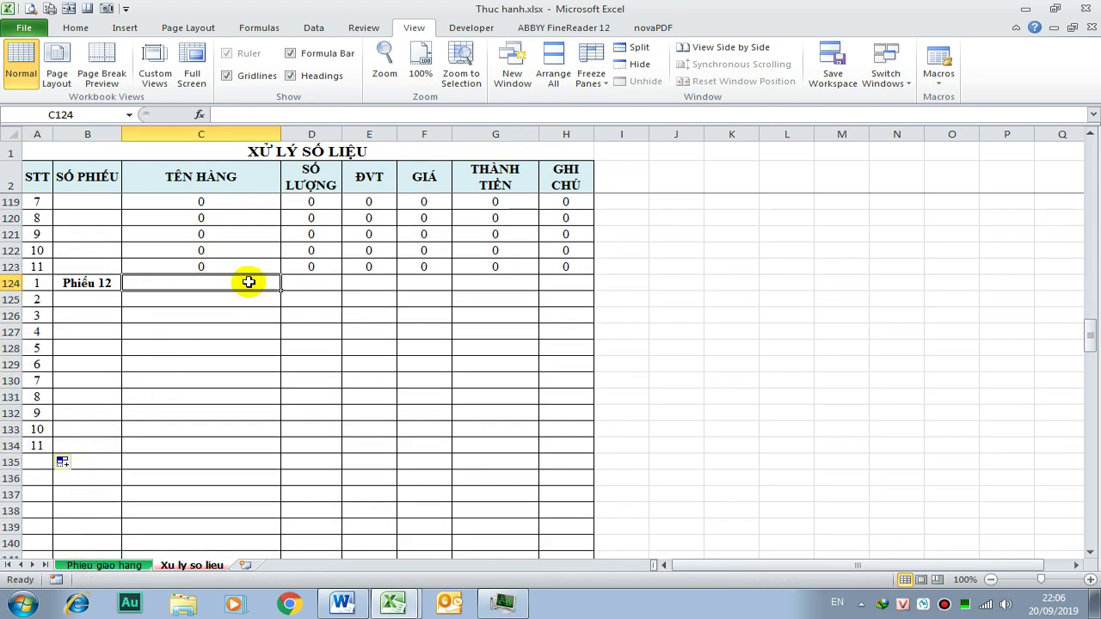
text(=)
click(127, 568)
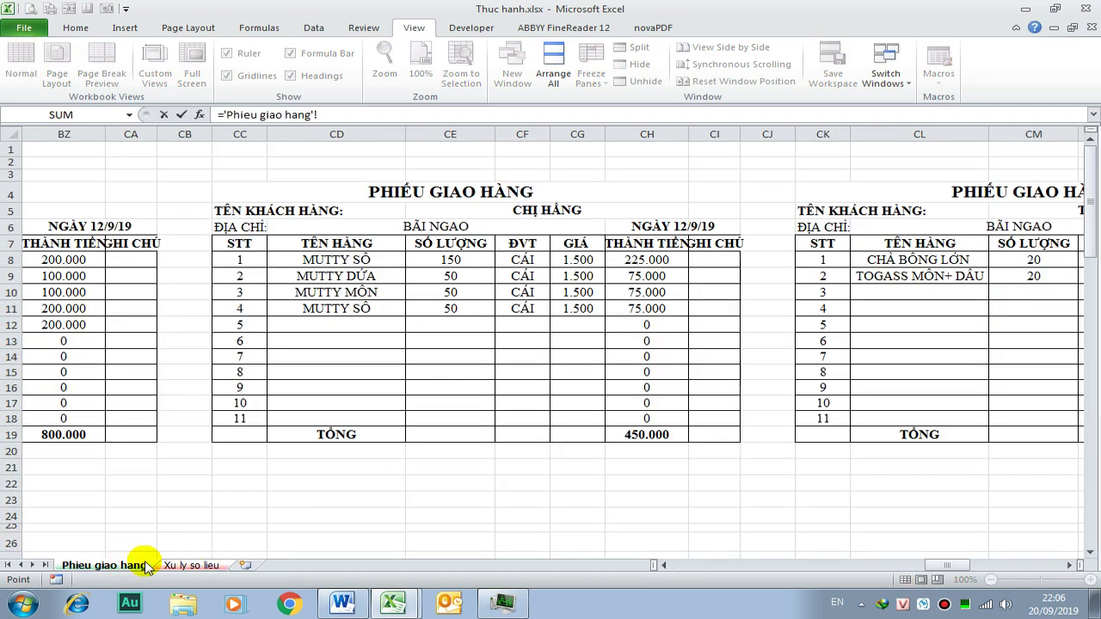
click(886, 261)
key(Return)
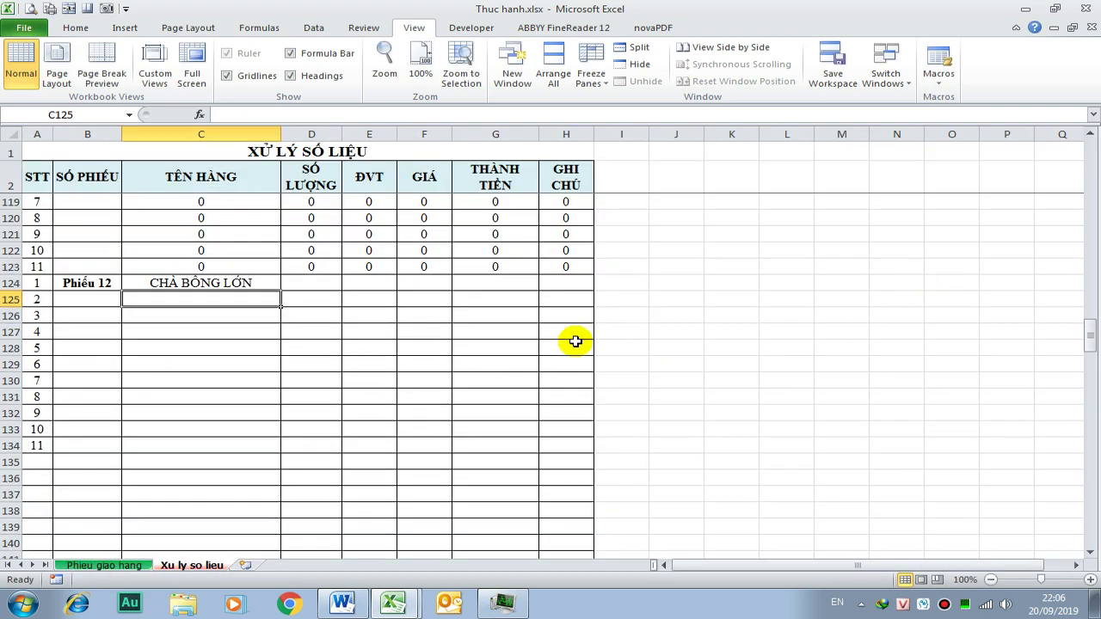
click(215, 284)
mouse_move(280, 290)
mouse_down()
mouse_move(272, 449)
mouse_move(590, 445)
mouse_up()
- Begin typing the Phiếu 13 label in B135
scroll(246, 488, down, 3)
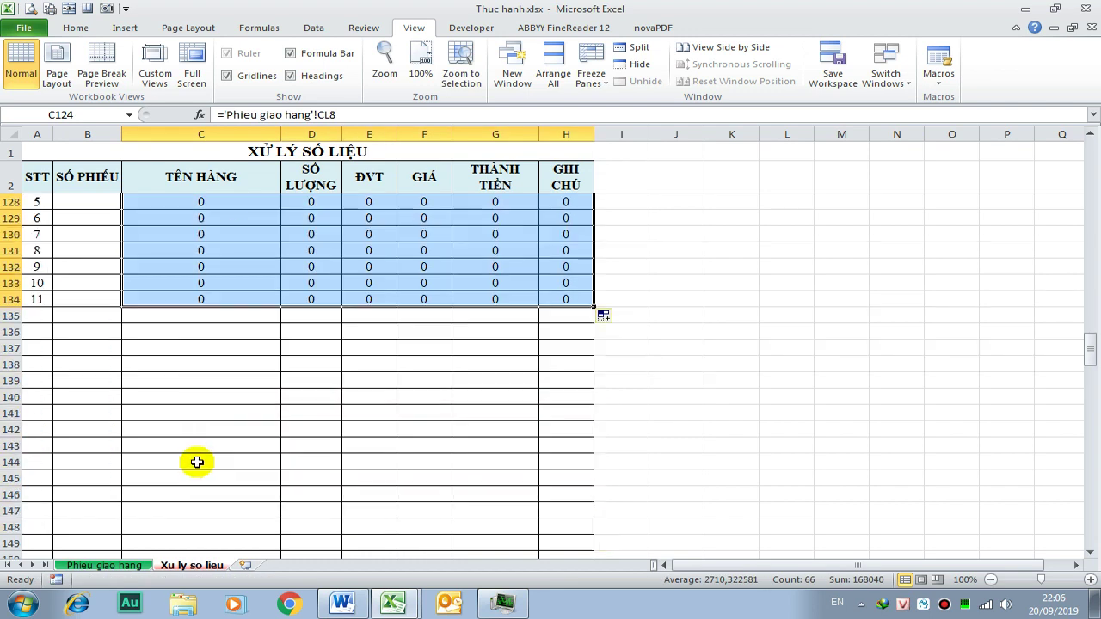
click(87, 315)
text(PHie)
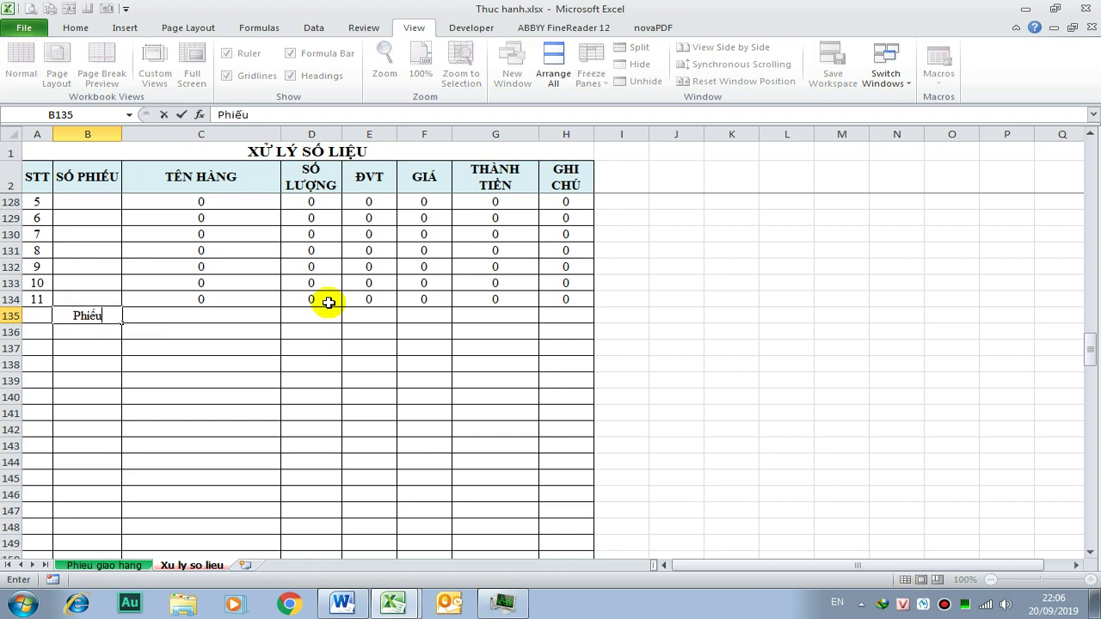
text(13)
- Enter 'Phiếu 13' in B135, link A135 to 'Phieu giao hang'!CS8, and number rows 135–145 from 1 to 11
key(Return)
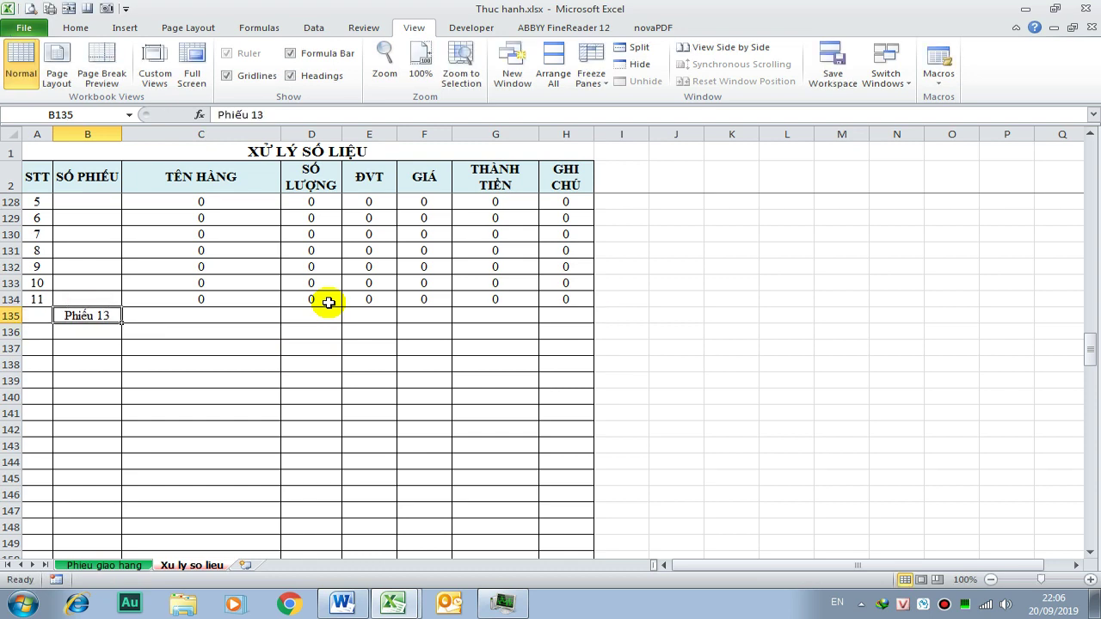
click(29, 315)
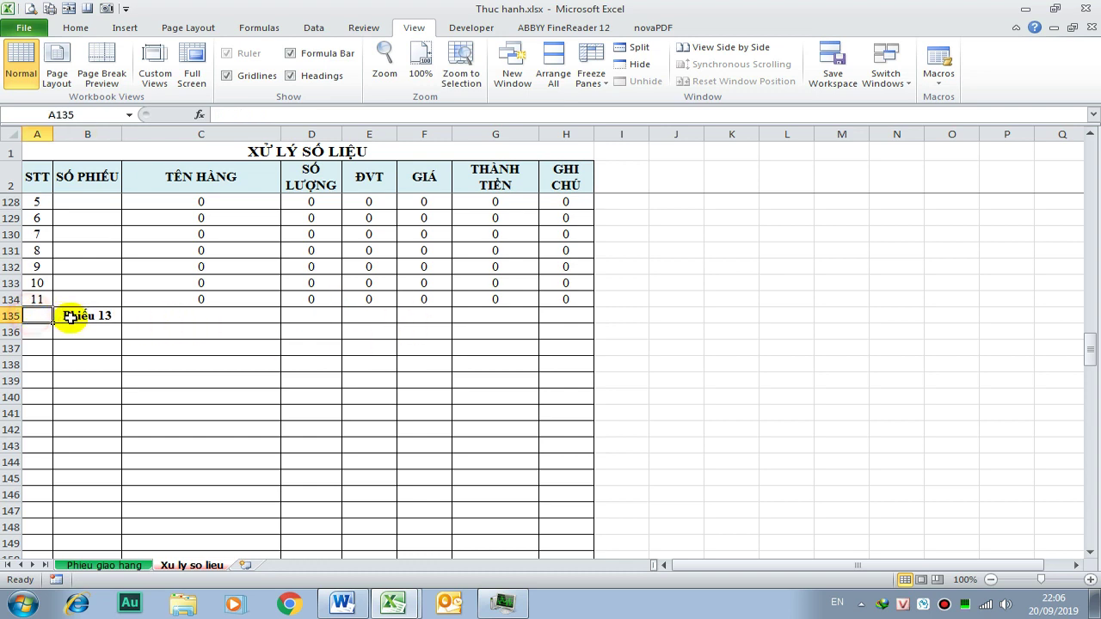
text(=)
click(103, 565)
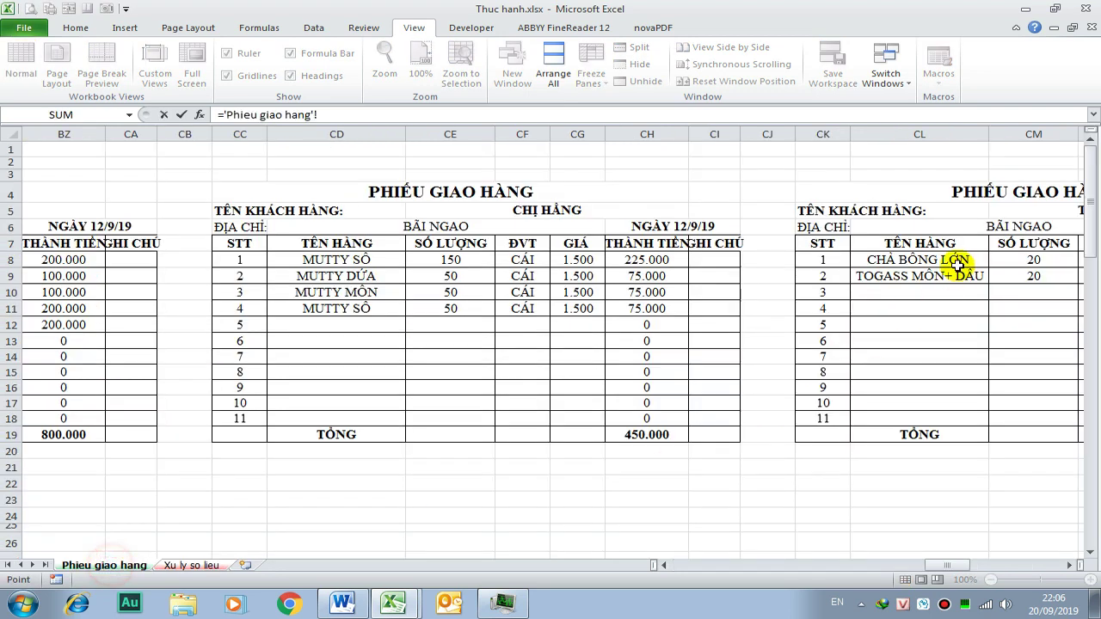
click(824, 260)
key(Right)
key(Right)
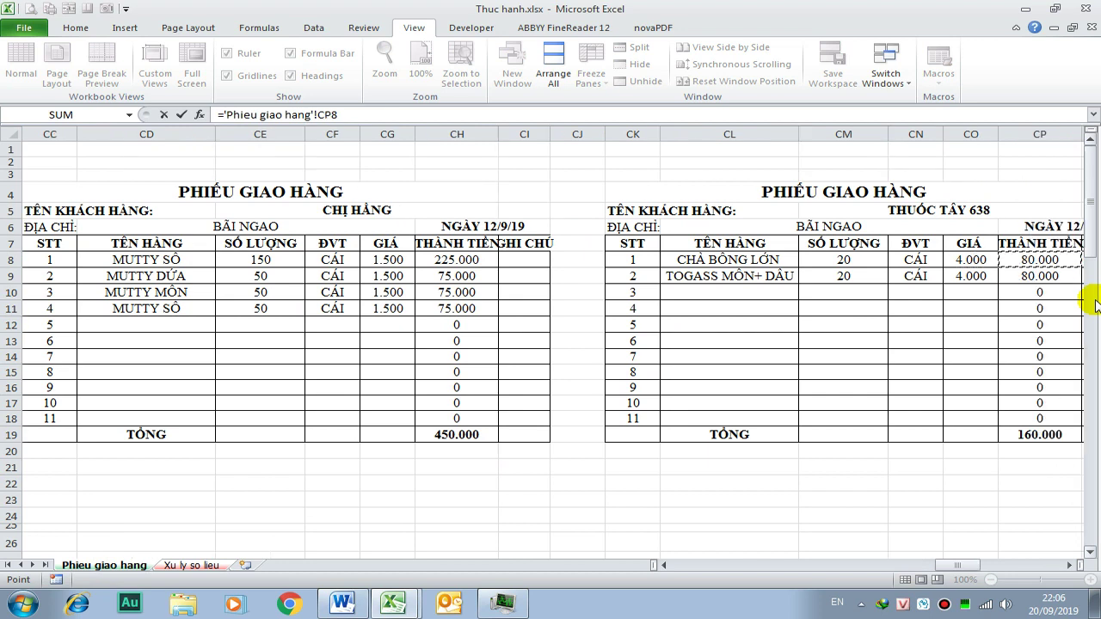
key(Right)
key(Right)
key(Right)
key(Right)
key(Right)
key(Right)
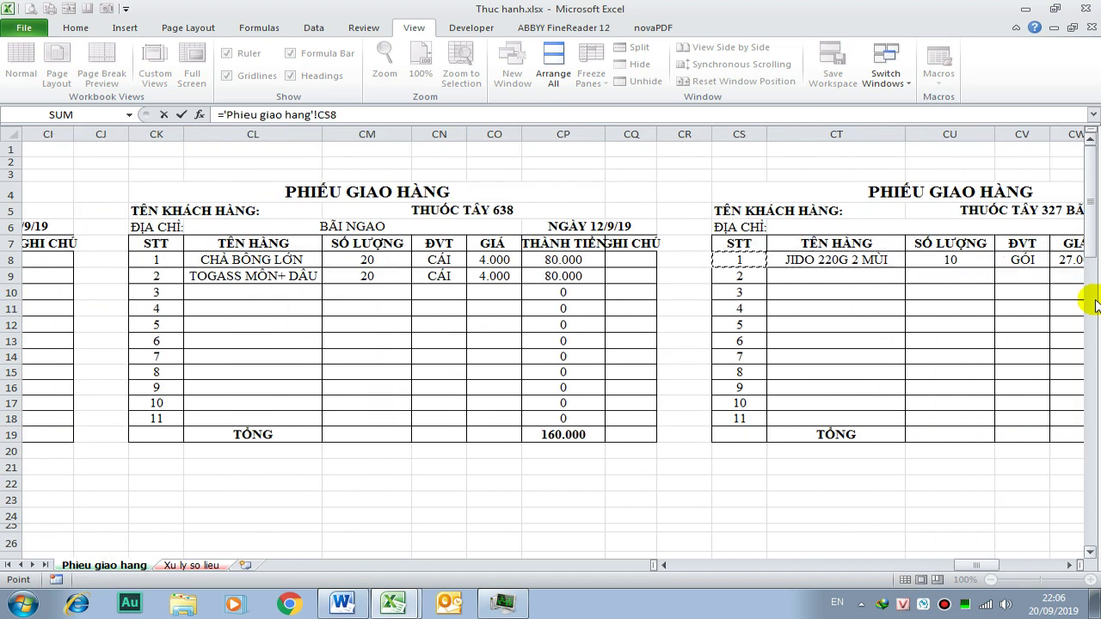
key(Return)
click(46, 315)
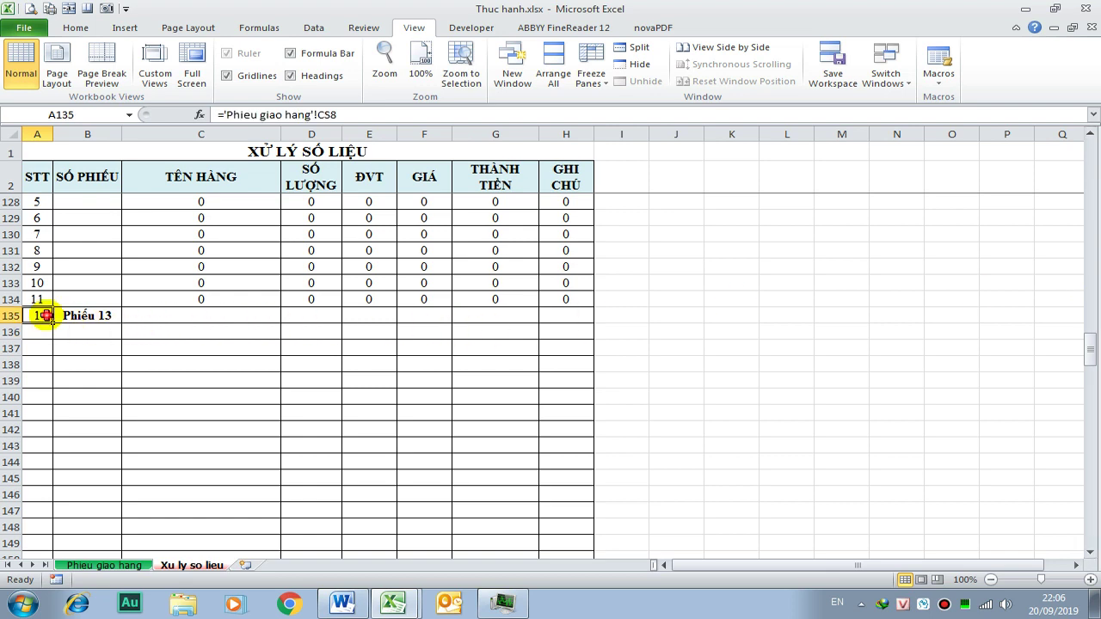
drag(53, 324, 54, 484)
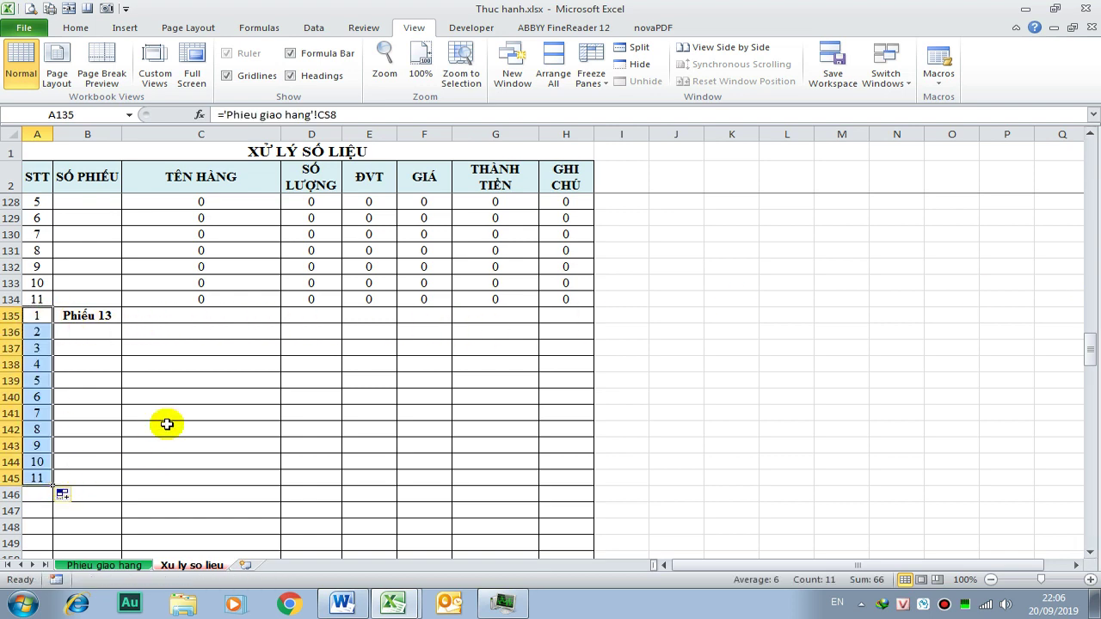
- Link C135 to CT8 (JIDO 220G 2 MÙI, 10 GÓI, 27000, 270000) and fill down to row 145
click(194, 315)
text(=)
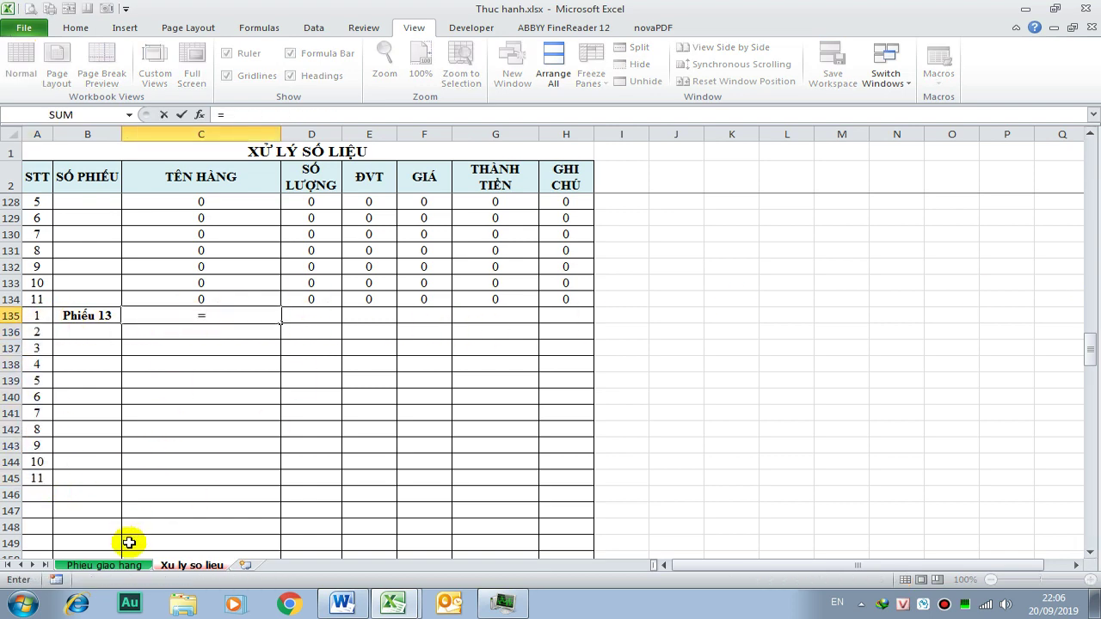
click(129, 565)
key(Return)
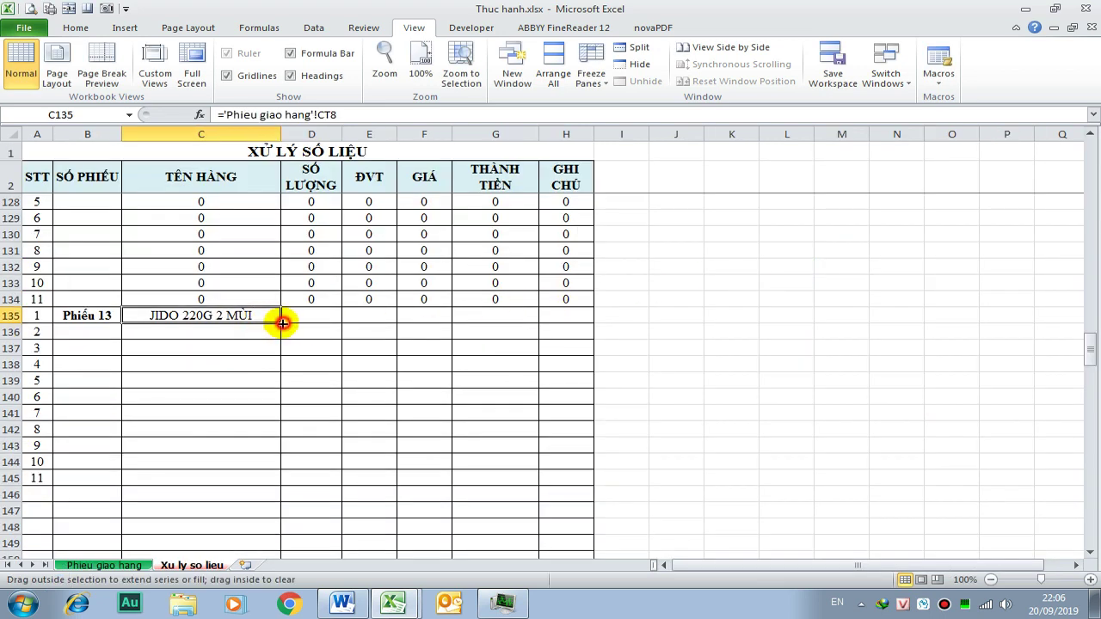
mouse_move(283, 323)
mouse_down()
mouse_move(286, 485)
mouse_move(585, 485)
mouse_up()
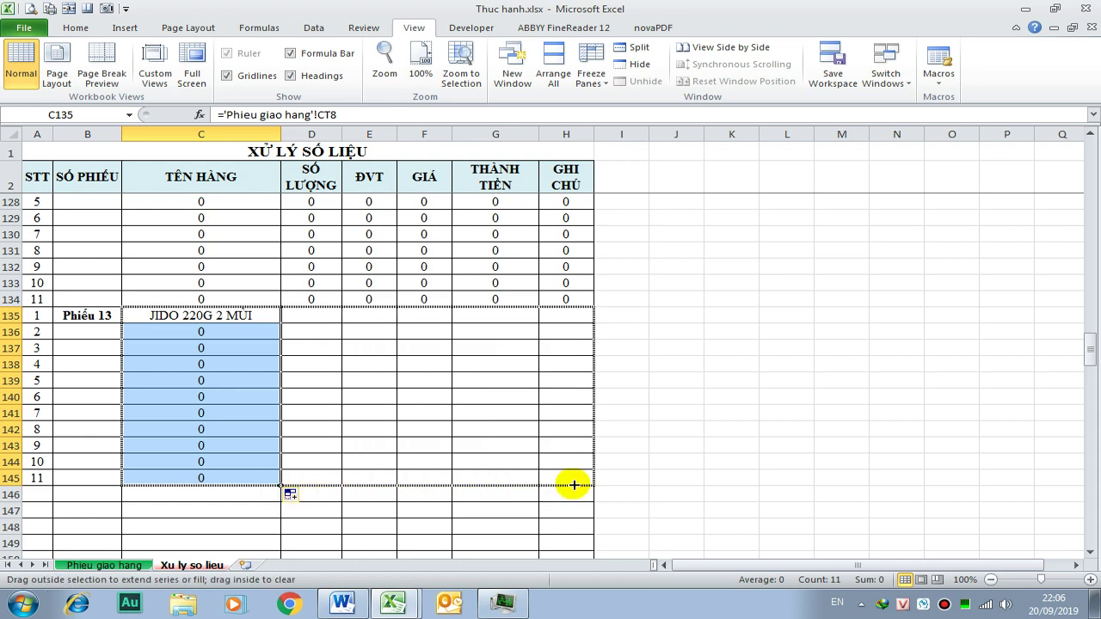
- Begin typing the Phiếu 14 label in B146
scroll(364, 492, down, 2)
click(91, 427)
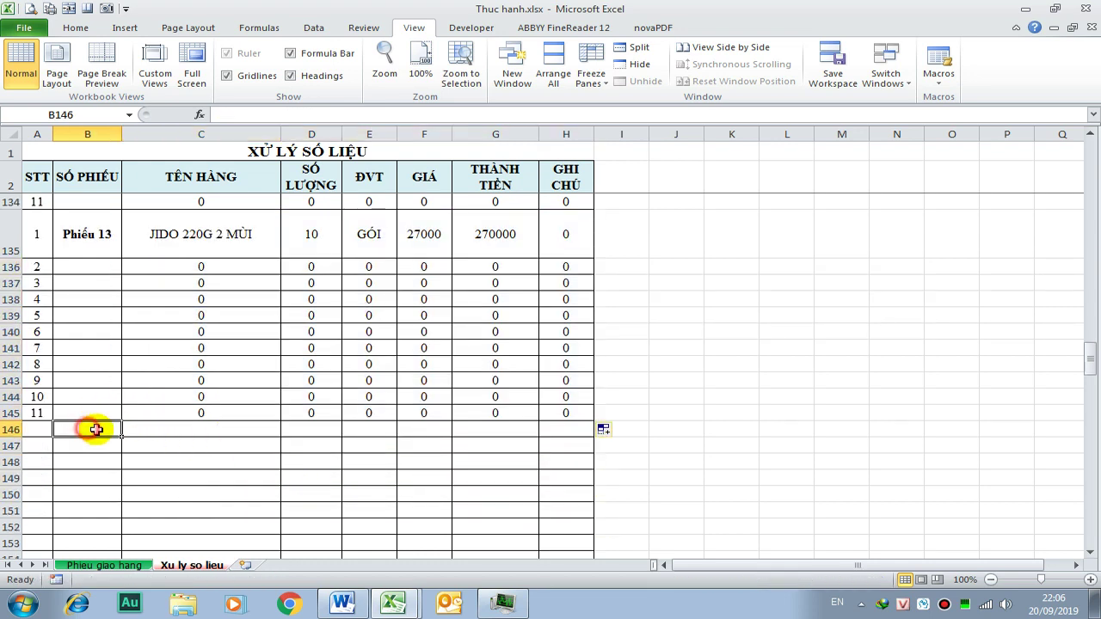
text(P)
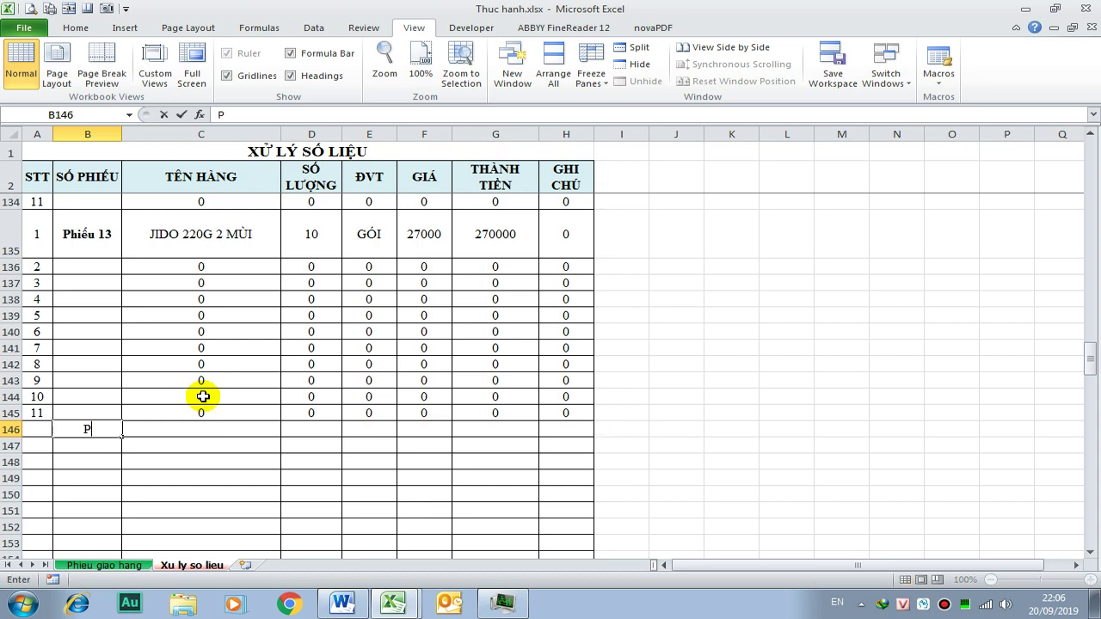
text(hie)
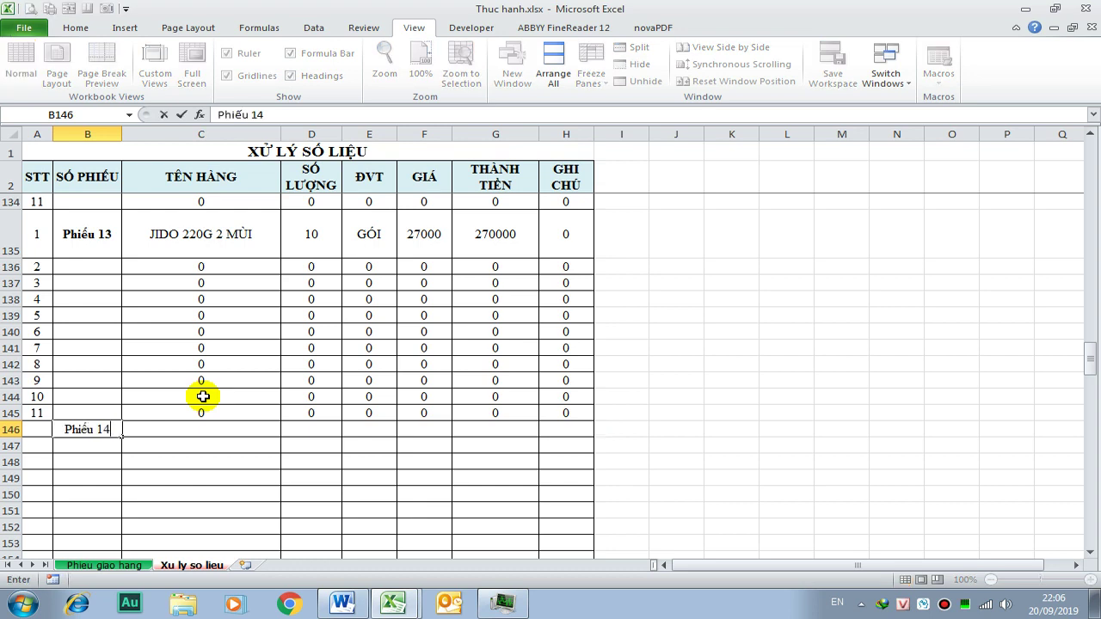
- Make the 'Phiếu 14' label in B146 bold and link A146 to the next slip's STT cell
key(ctrl+Return)
key(ctrl+b)
click(33, 430)
text(=)
click(123, 564)
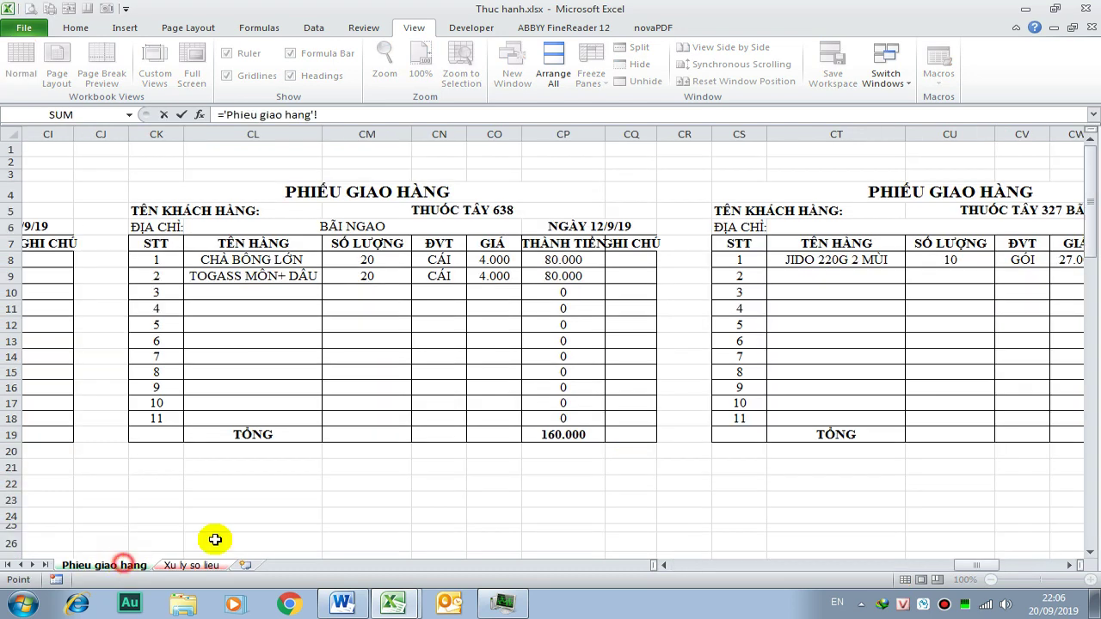
click(741, 260)
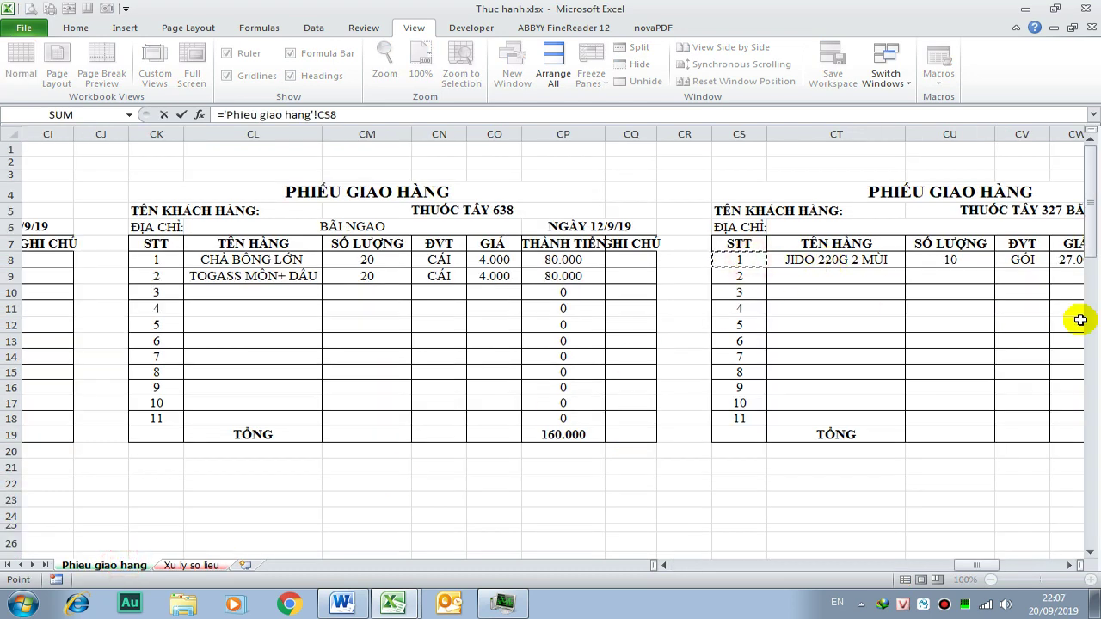
key(Right)
key(Right)
key(Right)
key(Right)
key(Right)
key(Right)
key(Right)
key(Right)
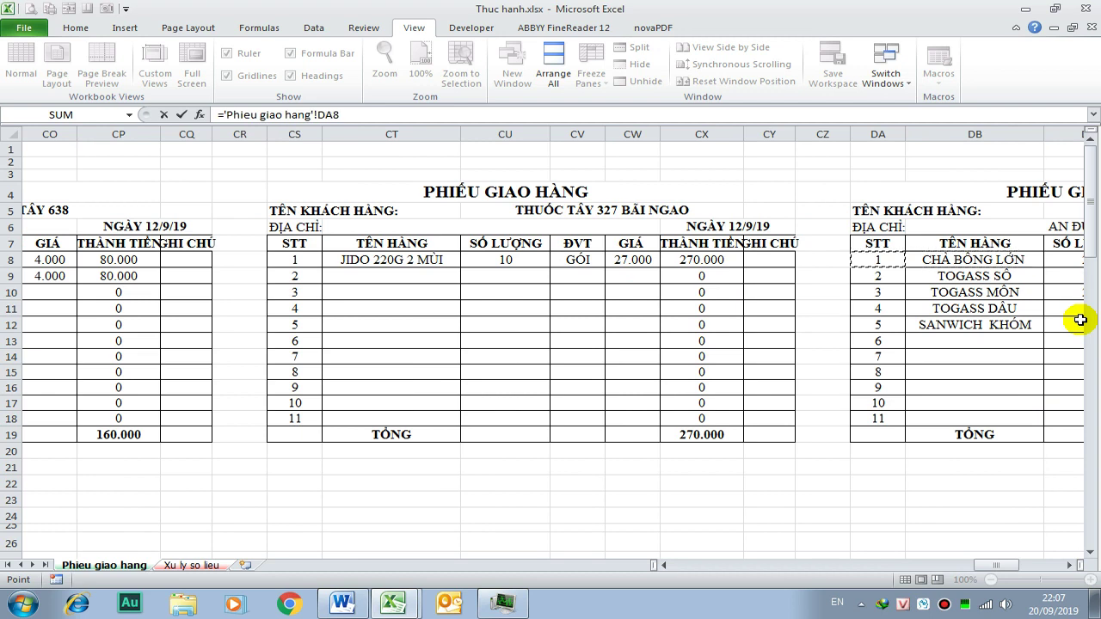
key(Return)
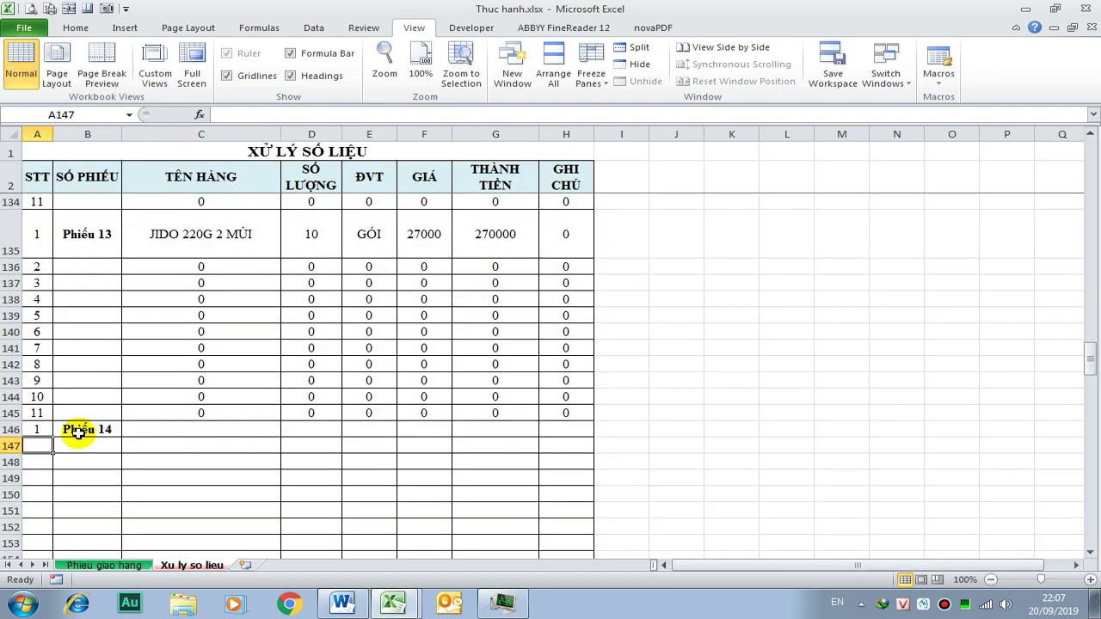
- Number rows 146–156 from 1 to 11
click(42, 430)
drag(52, 439, 53, 487)
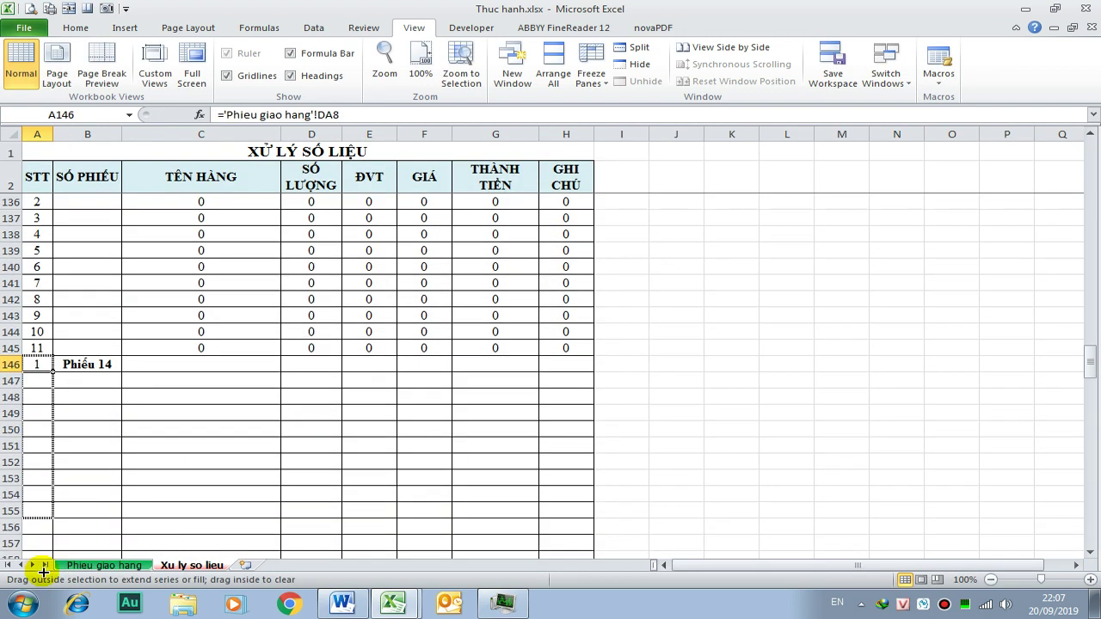
click(38, 481)
drag(53, 486, 54, 512)
- Link C146 to CHÀ BÔNG LỚN in DB8 and fill the item links through row 156
click(229, 396)
click(220, 345)
text(=)
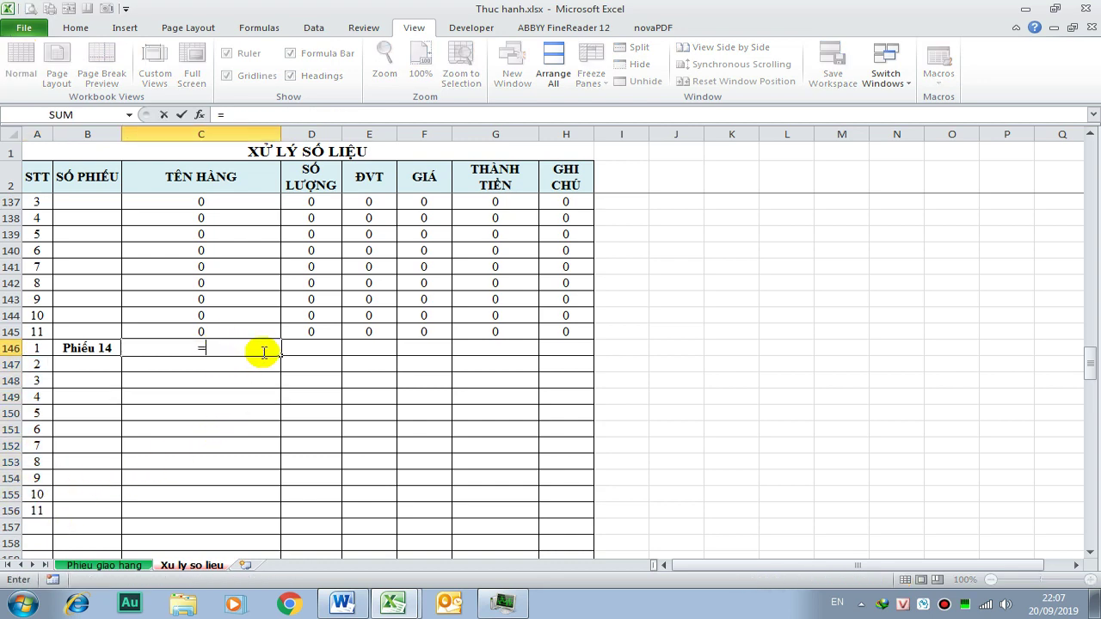
click(134, 555)
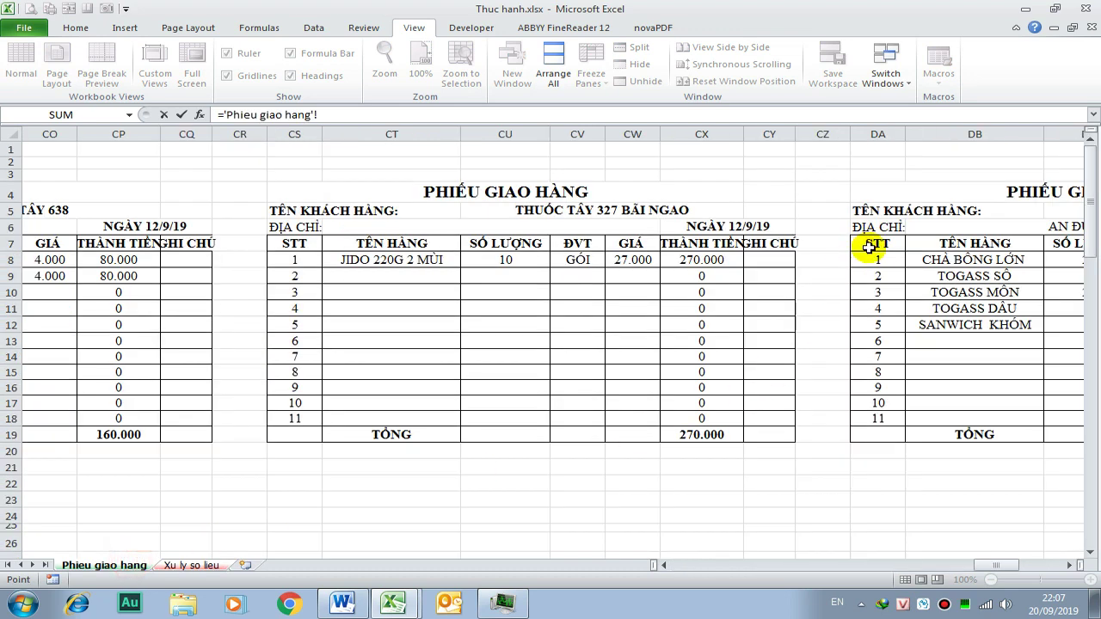
click(955, 259)
key(Return)
click(245, 352)
click(284, 356)
click(261, 353)
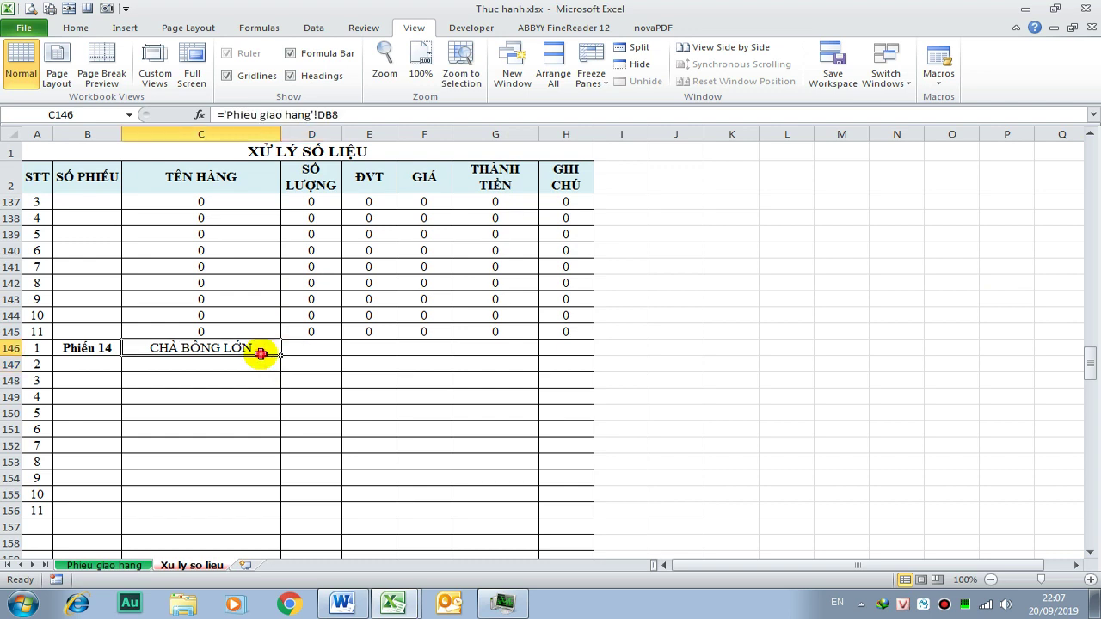
mouse_move(280, 354)
mouse_down()
mouse_move(283, 516)
mouse_move(573, 511)
mouse_up()
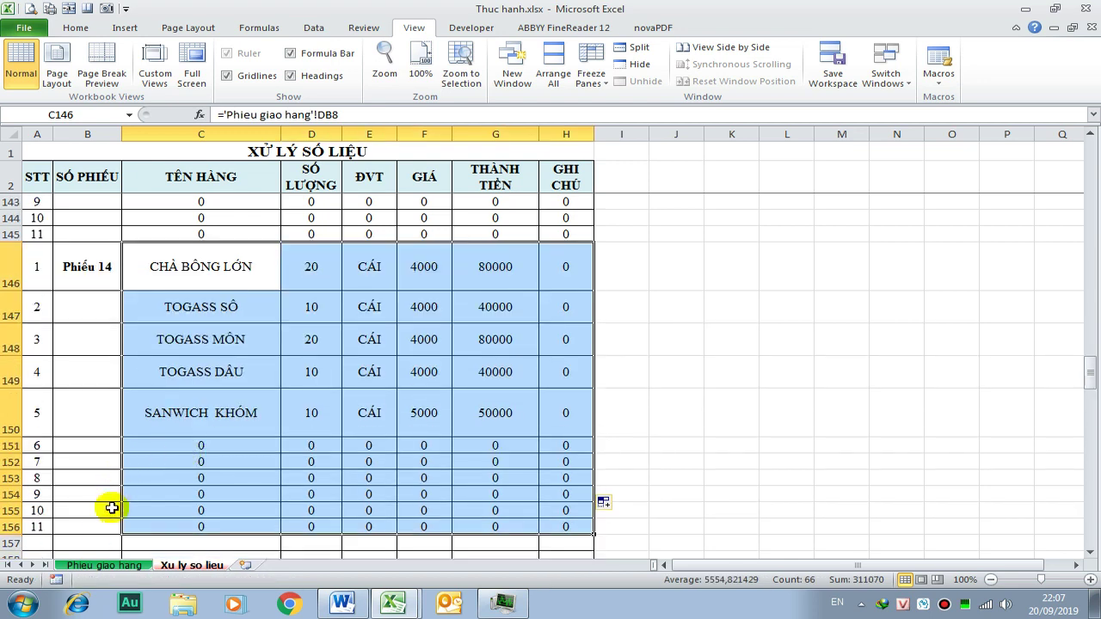
click(85, 542)
- Enter bold 'Phiếu 15' in B157 and link A157 to the slip's STT cell on Phieu giao hang
text(Phiê)
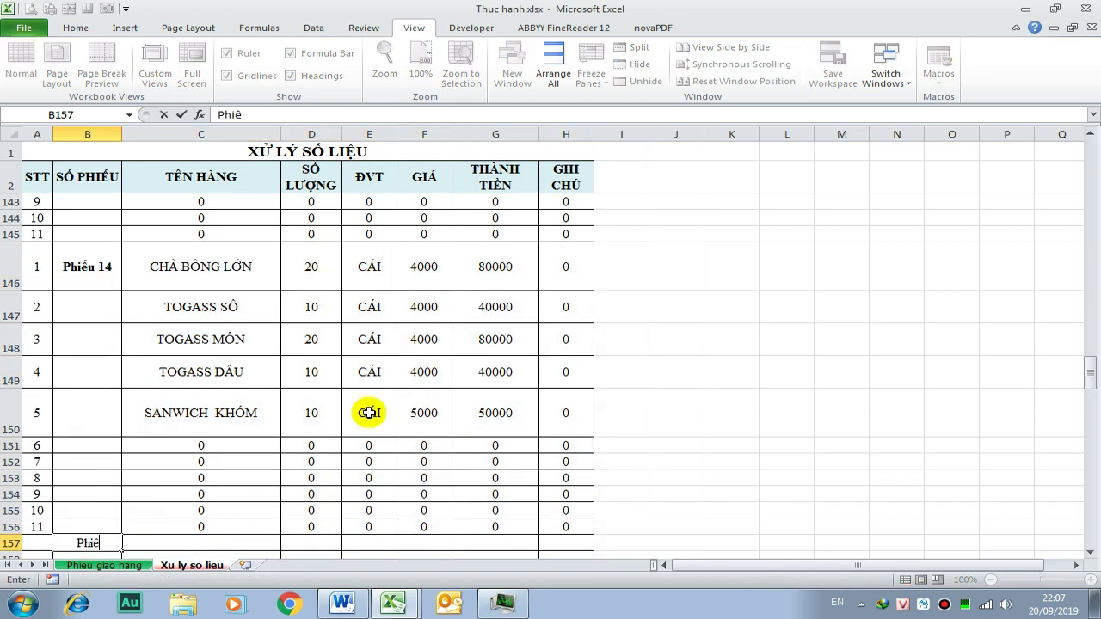
text(5)
key(Return)
key(Up)
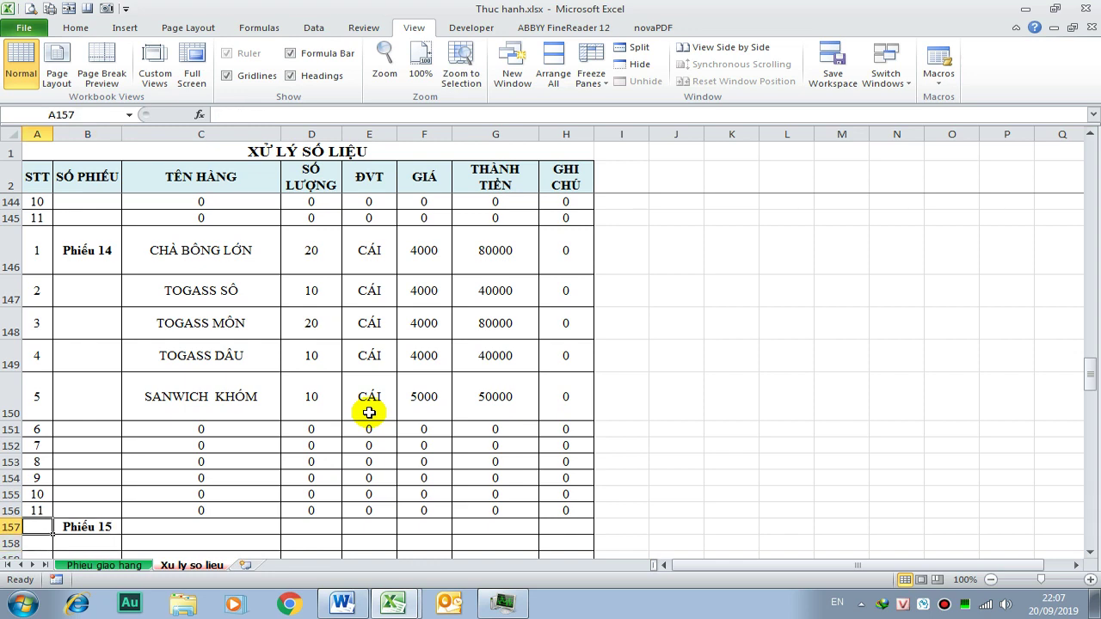
text(=)
click(129, 566)
click(895, 262)
key(Right)
key(Right)
key(Right)
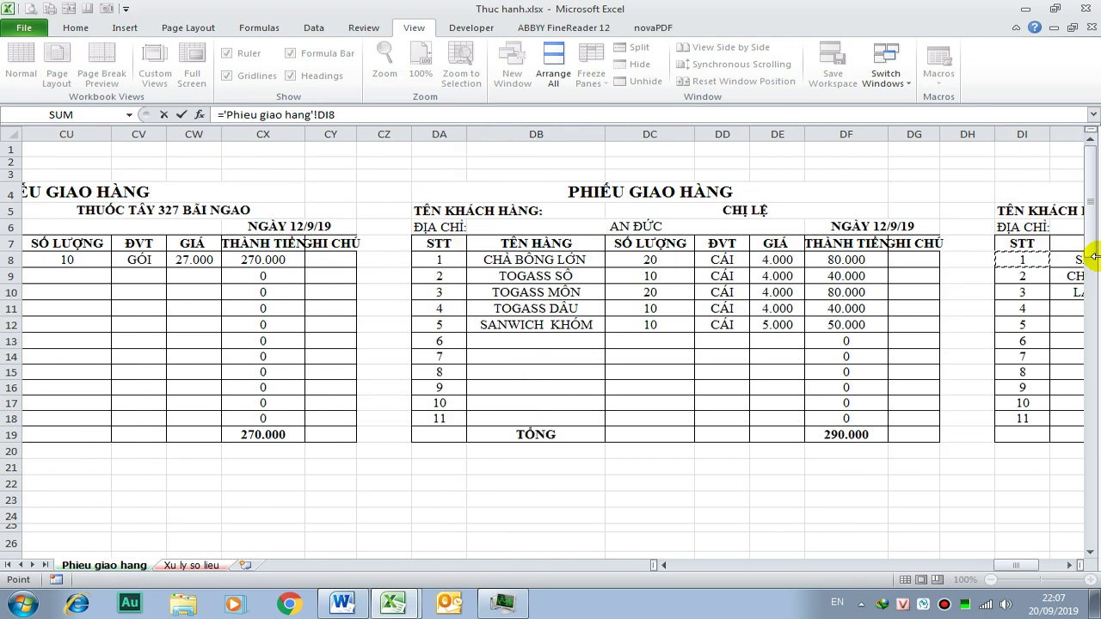
key(Right)
key(Right)
key(Right)
key(Right)
key(Right)
key(Right)
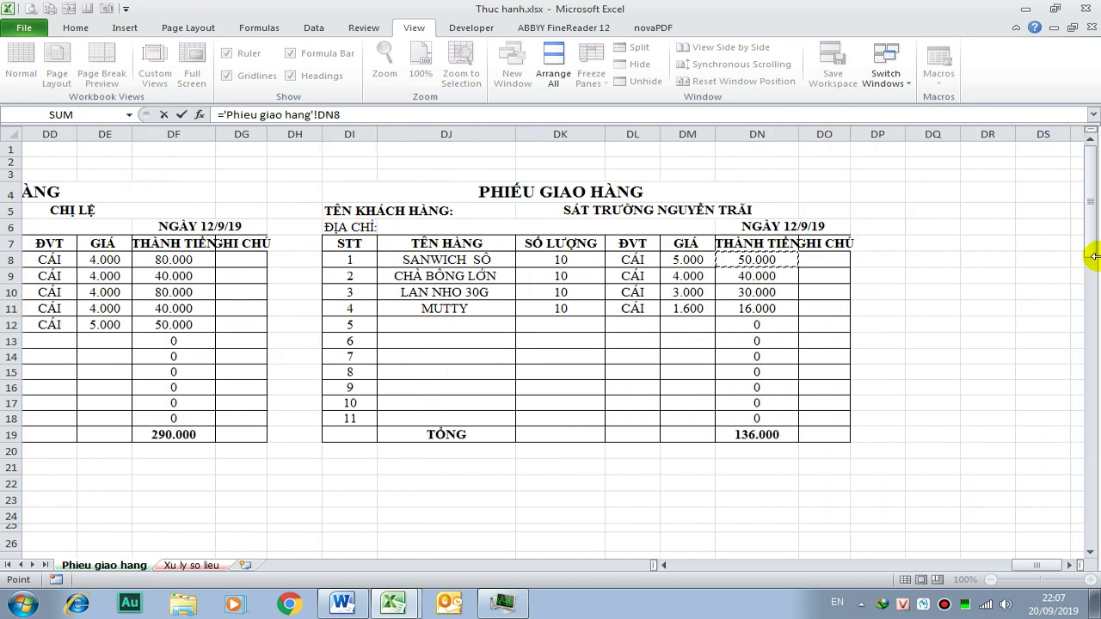
key(Return)
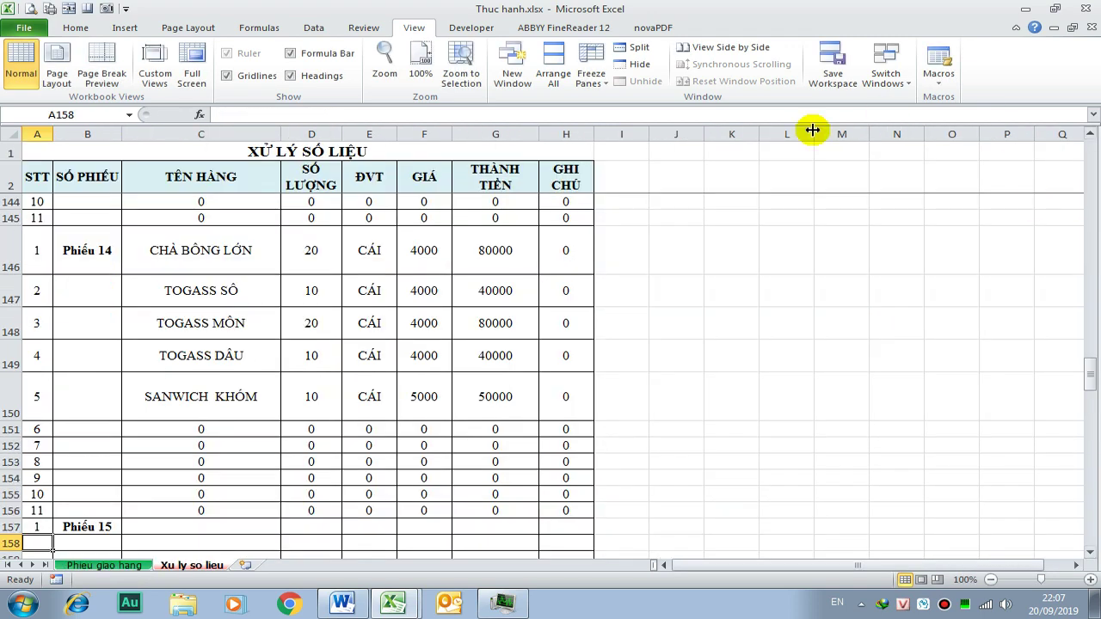
- Number rows 157–167 from 1 to 11
scroll(562, 231, down, 3)
click(43, 265)
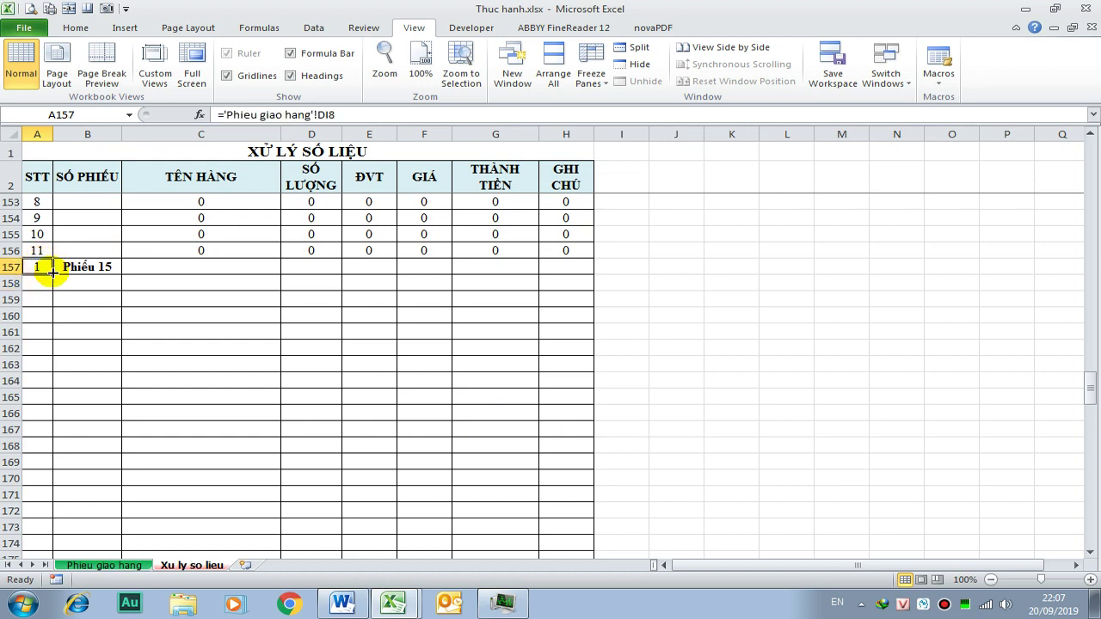
drag(53, 272, 55, 397)
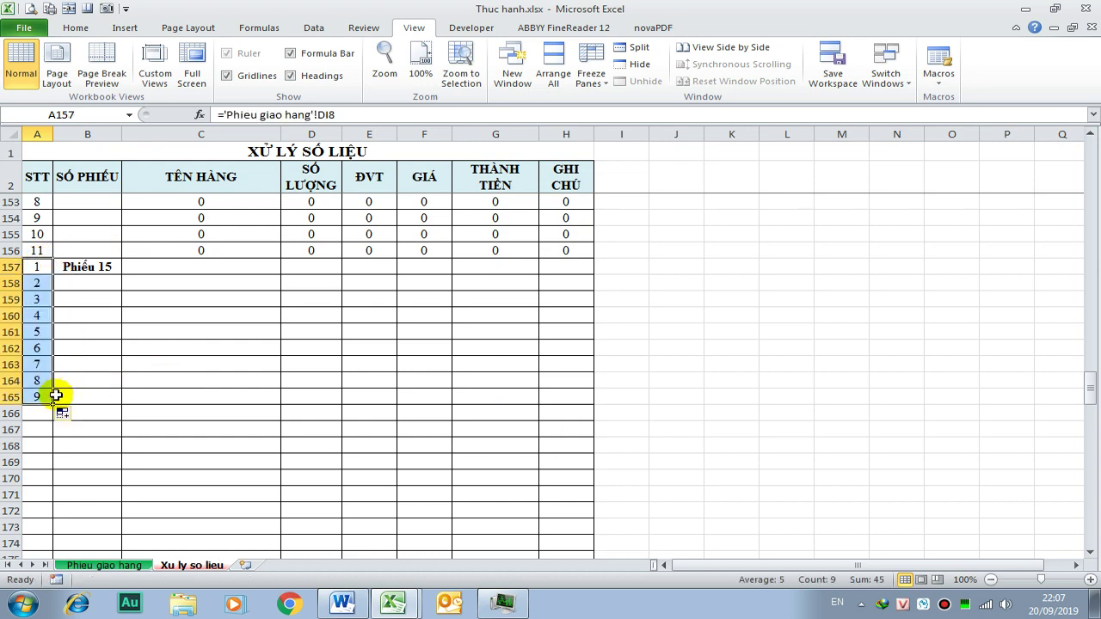
click(41, 397)
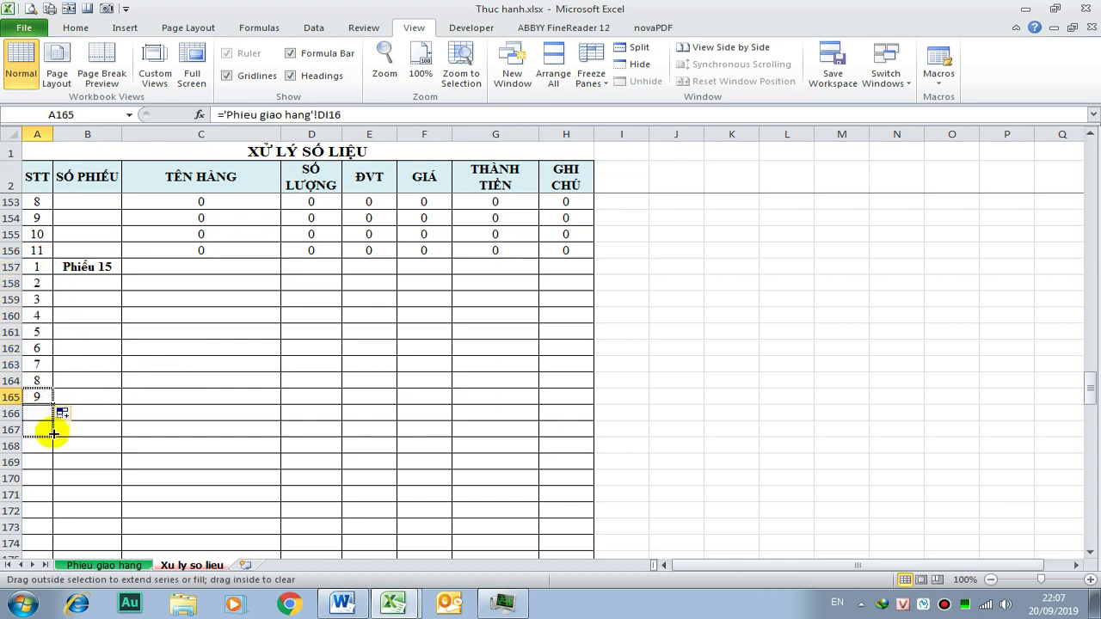
drag(52, 432, 54, 430)
- Link C157 to SANWICH SÔ in DJ8 and fill the links down to row 167 and across to column H
click(197, 258)
text(=)
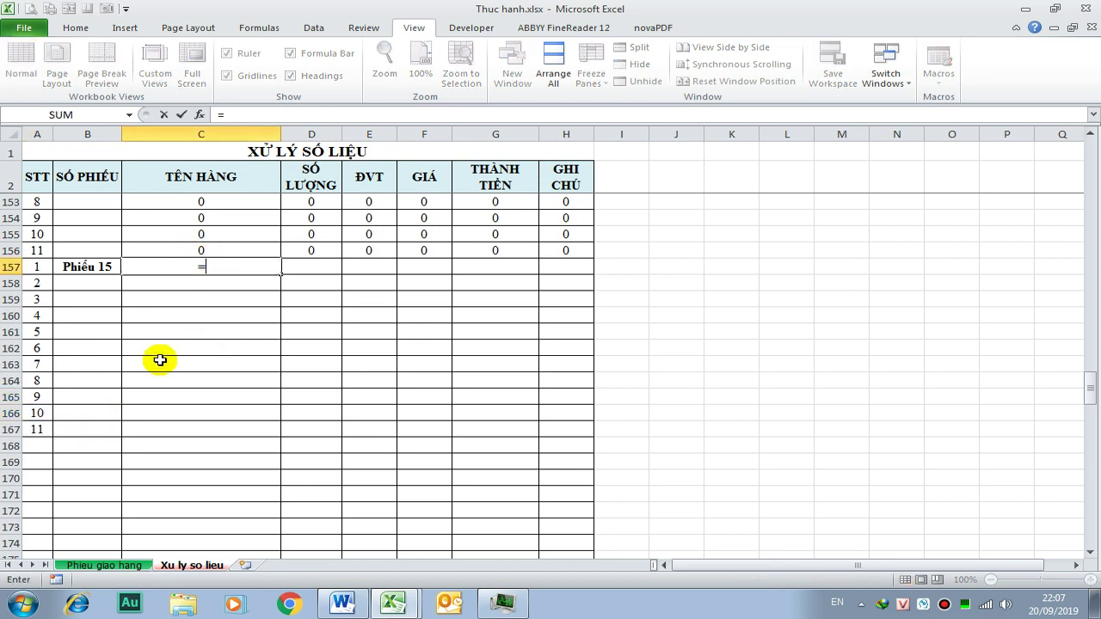
click(117, 565)
click(487, 260)
key(Return)
click(250, 265)
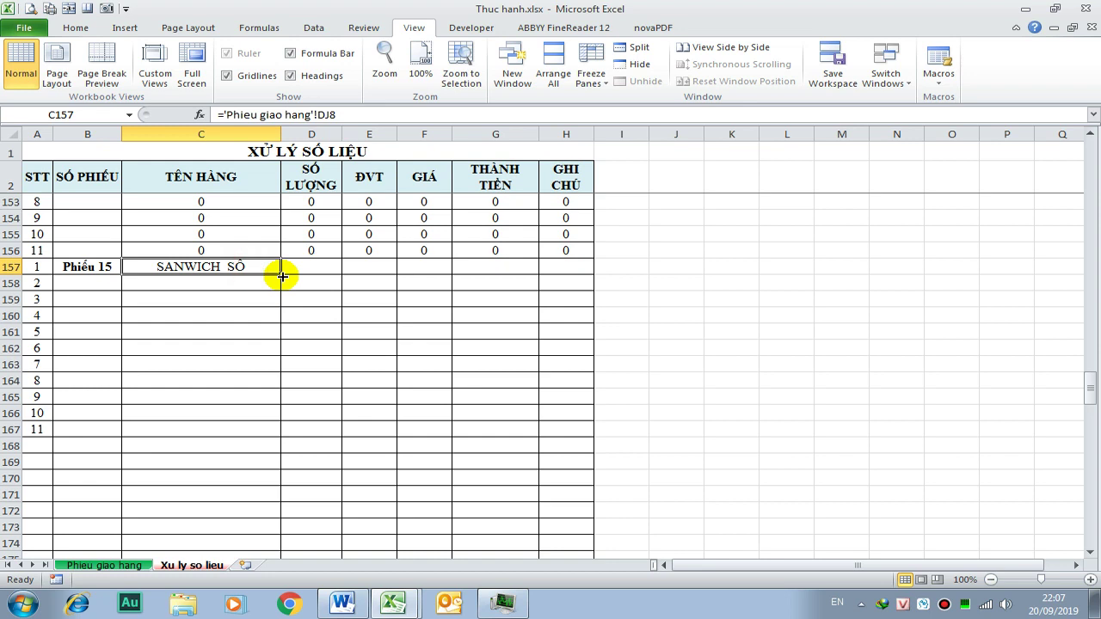
drag(282, 274, 299, 437)
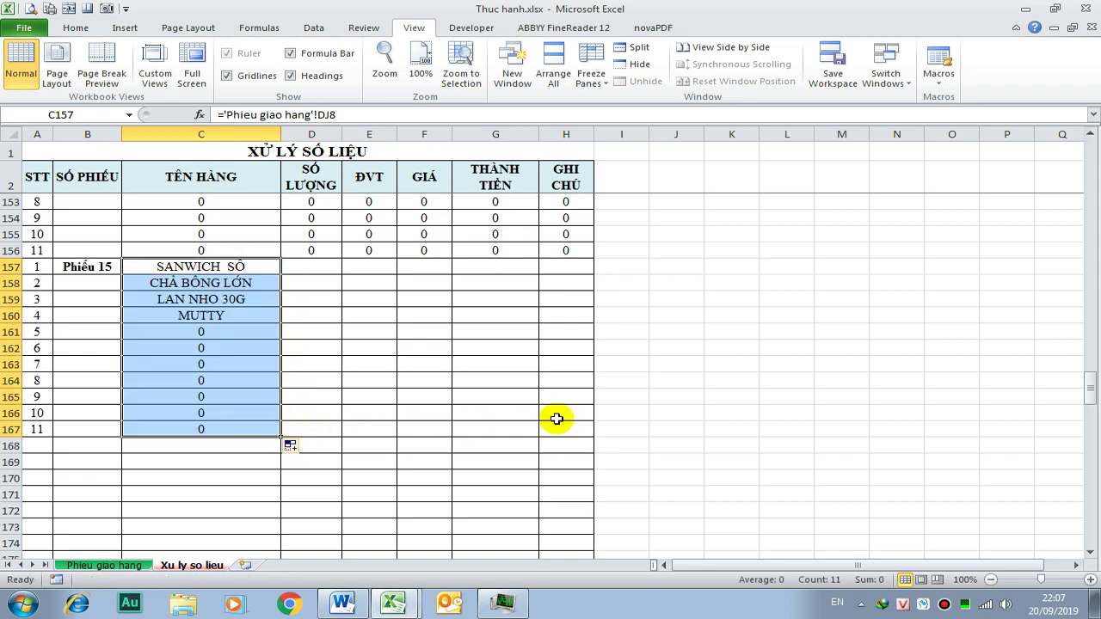
drag(282, 437, 561, 443)
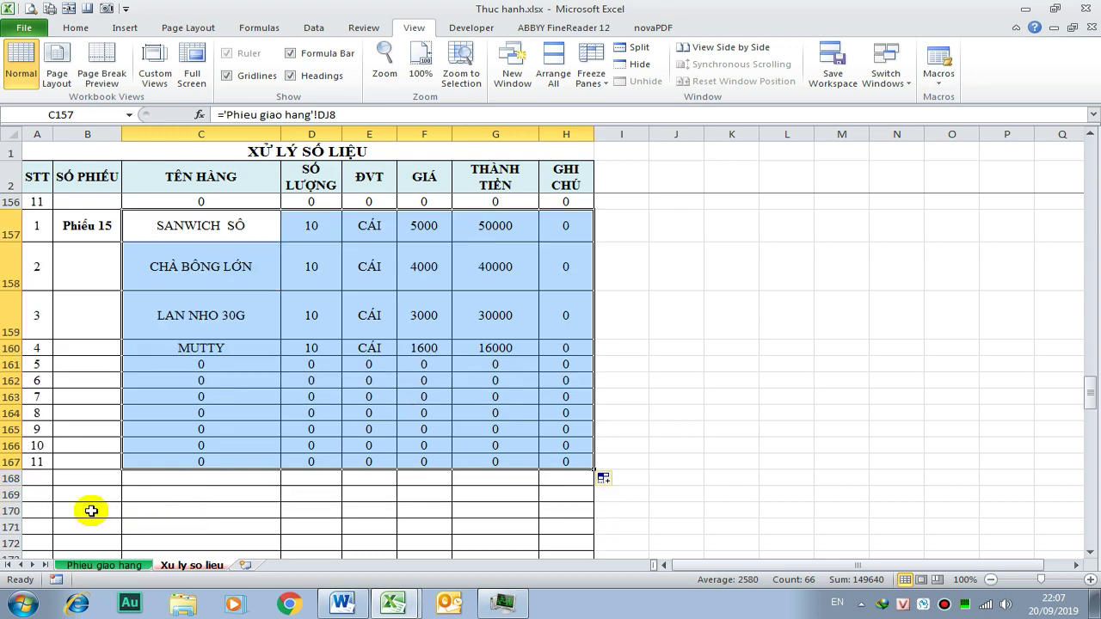
click(11, 478)
- Delete the empty bordered rows 168–265 below the Phiếu 15 block
scroll(164, 482, down, 7)
scroll(184, 488, down, 11)
scroll(189, 486, down, 6)
scroll(193, 484, down, 8)
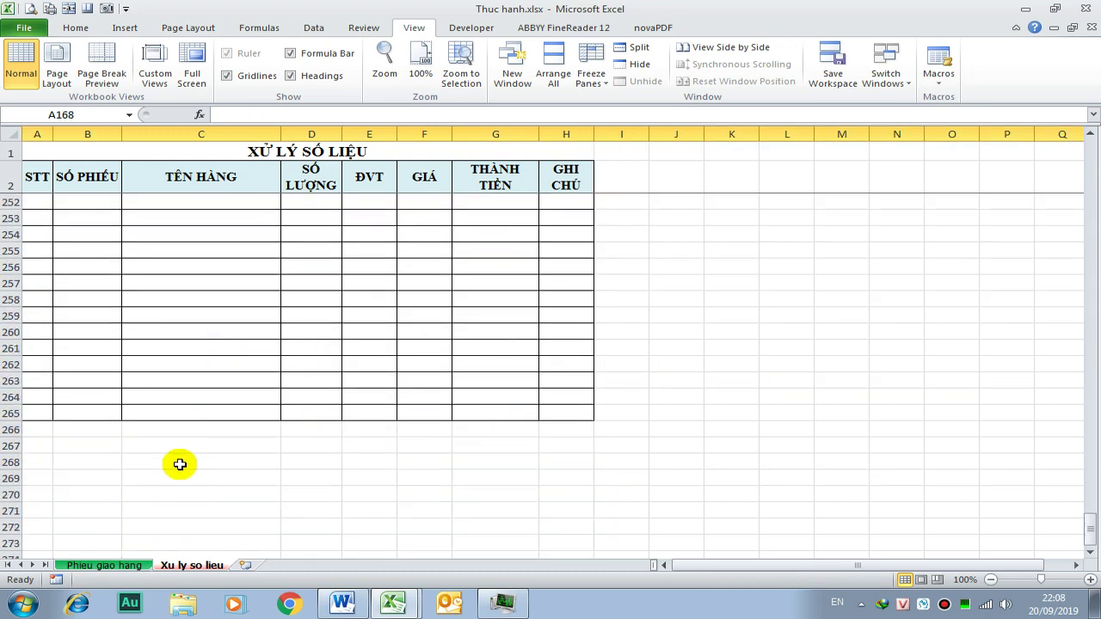
shift+click(7, 413)
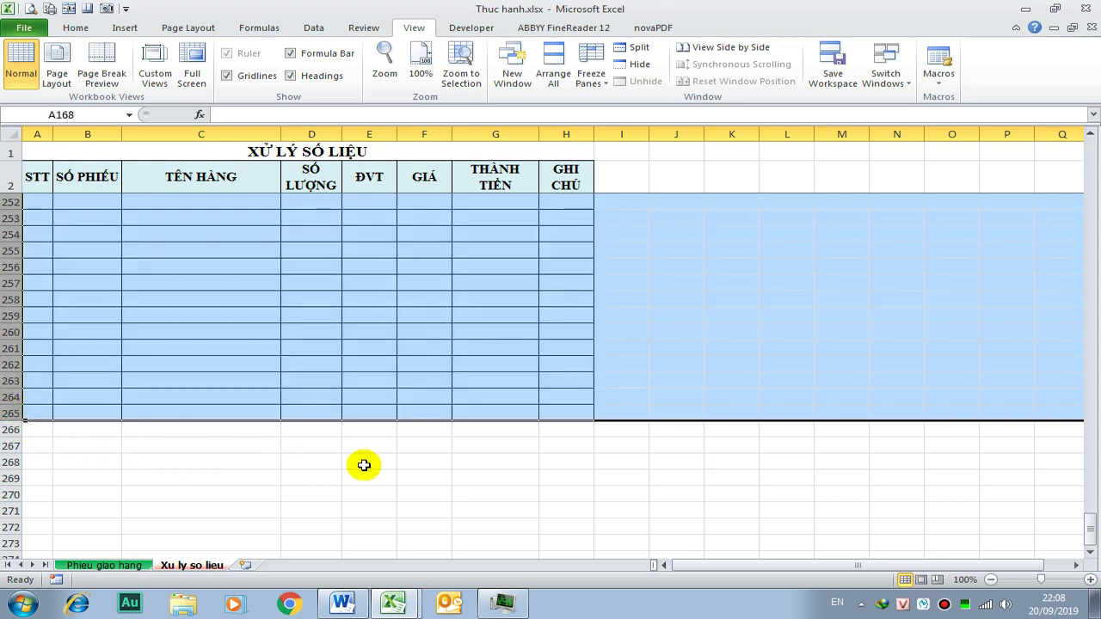
right_click(8, 315)
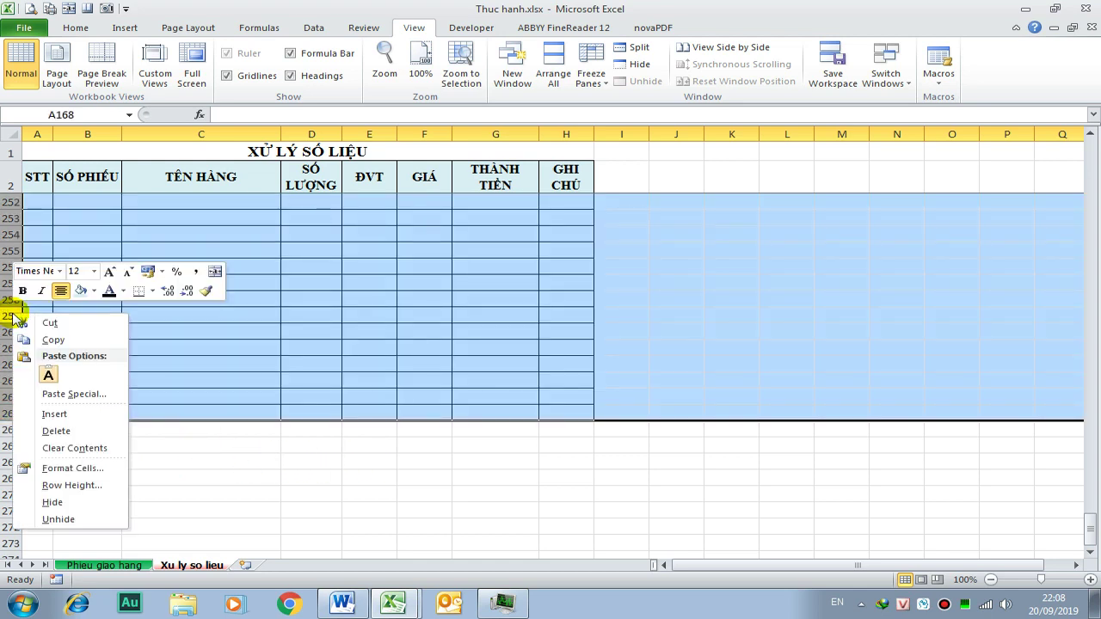
click(51, 435)
click(522, 445)
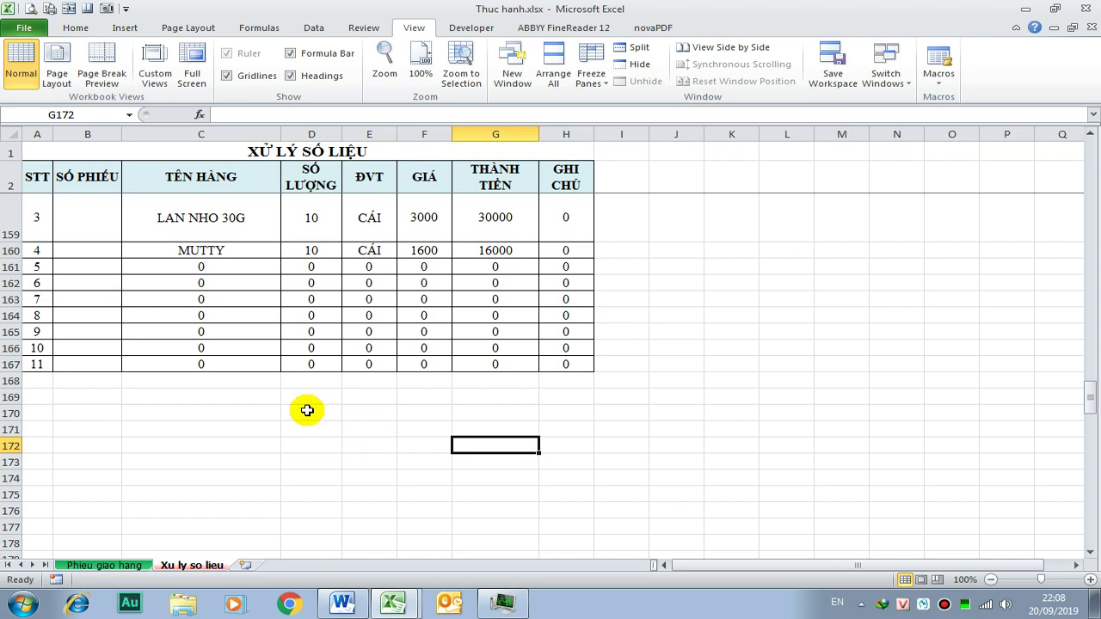
scroll(307, 410, up, 1)
click(249, 501)
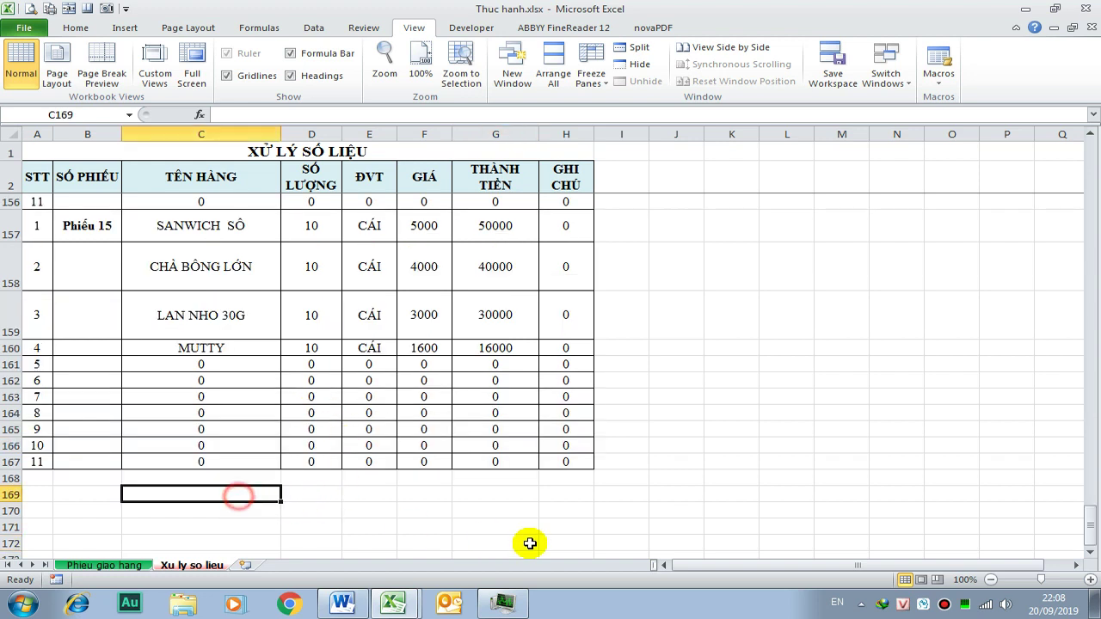
- Enter the bold label 'Kiểm tra:' in C169
text(Kiểm tra:)
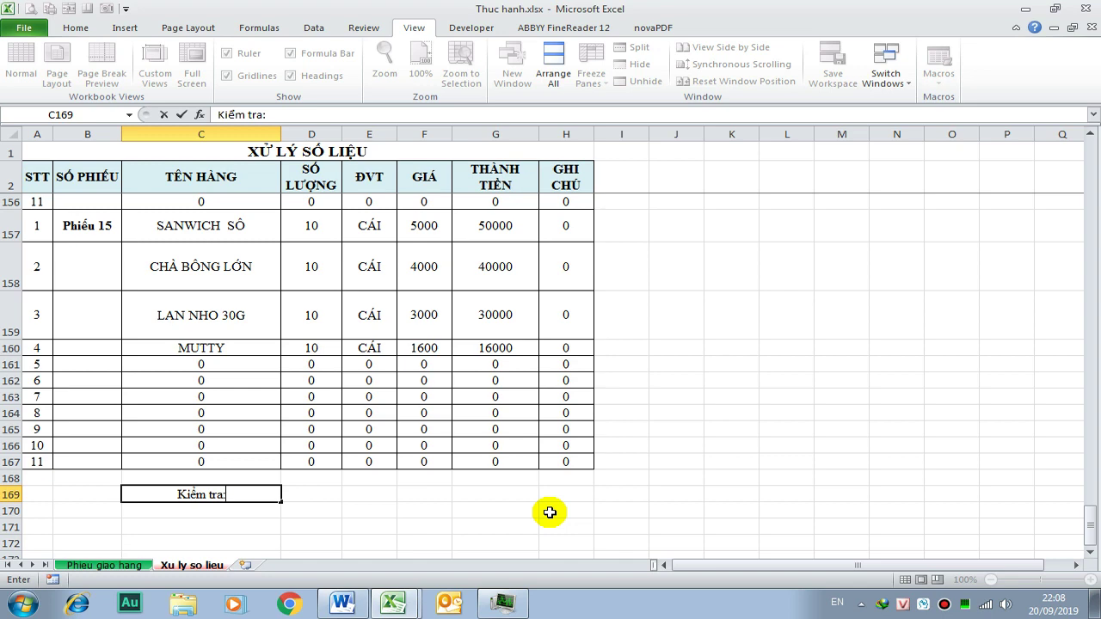
key(ctrl+Return)
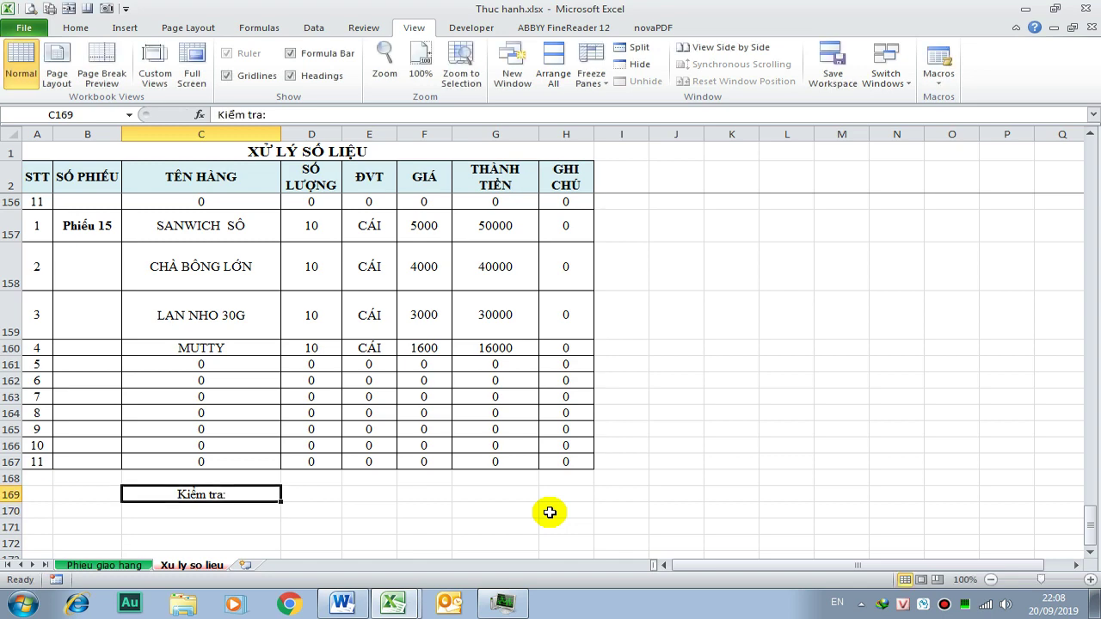
key(ctrl+b)
key(Return)
- Enter bold 'Tổng:' in C170 and start an AutoSum of the THÀNH TIỀN column in G170
text(Tr)
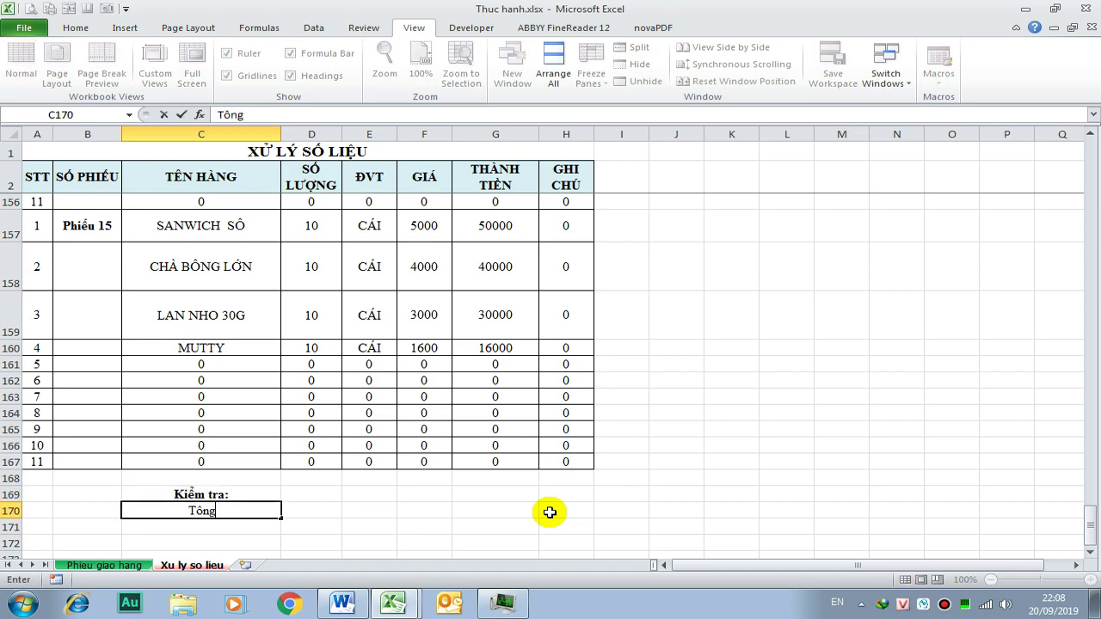
key(Return)
key(Up)
key(ctrl+b)
key(Right)
key(Right)
key(Right)
key(Right)
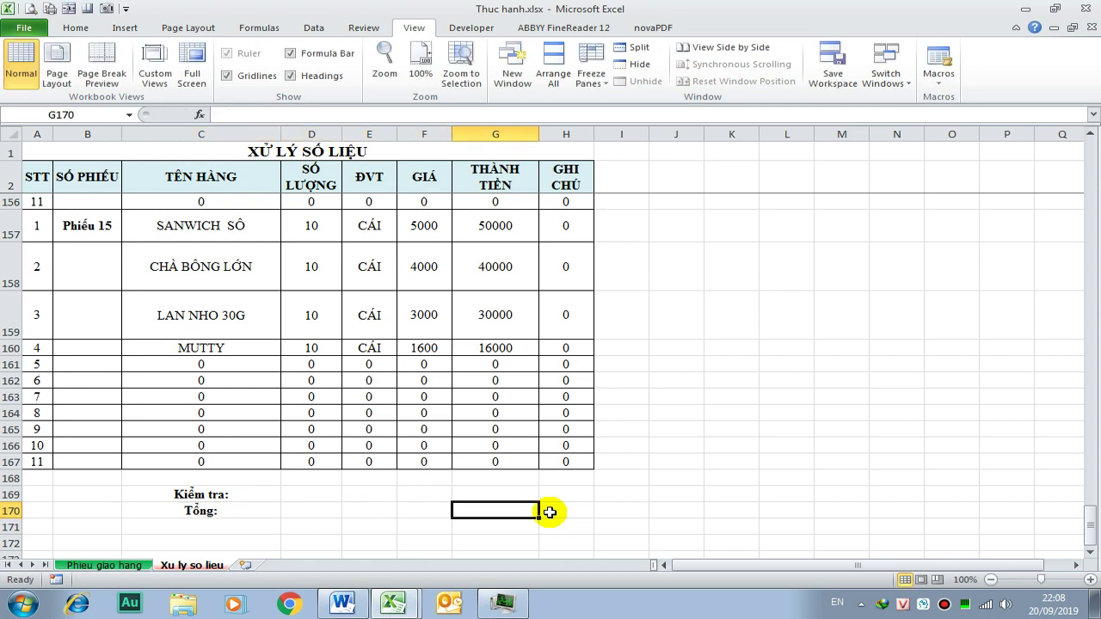
key(alt+equal)
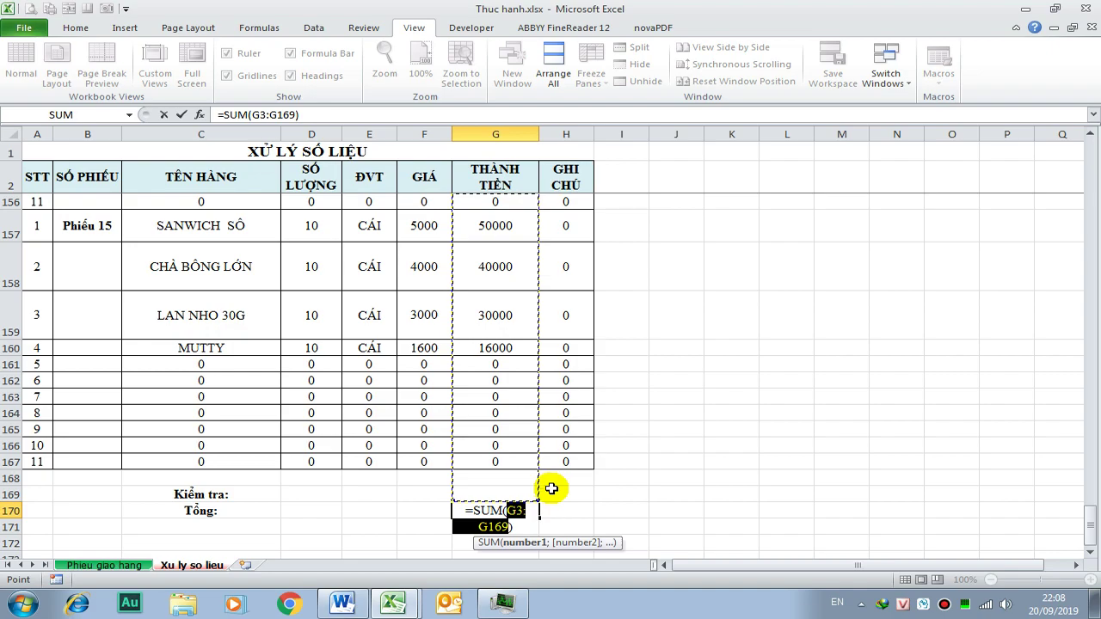
- Correct the G170 sum range to G3:G167 so it totals 5.778.000
scroll(602, 433, up, 7)
scroll(1042, 418, up, 5)
drag(1089, 443, 1092, 114)
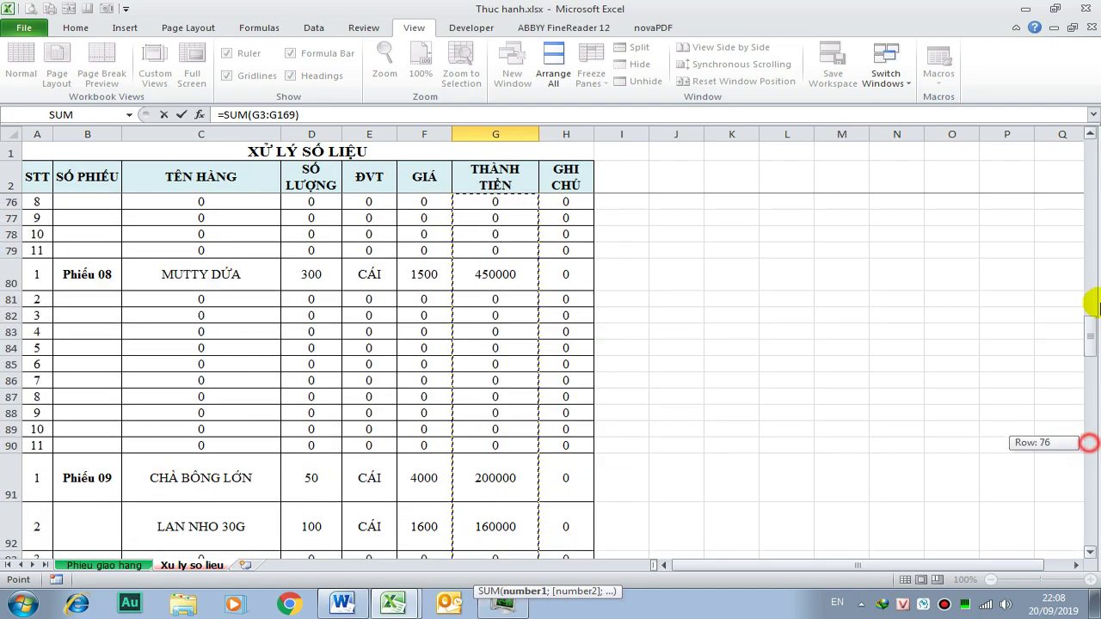
scroll(559, 253, down, 3)
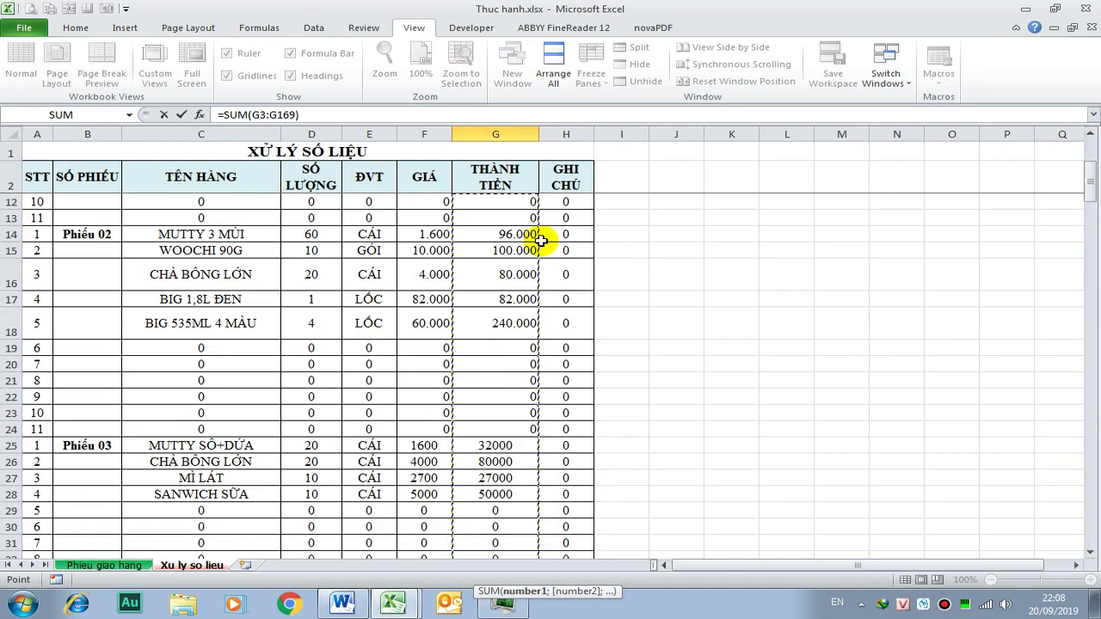
scroll(831, 418, down, 17)
scroll(854, 425, down, 9)
scroll(853, 425, down, 9)
scroll(853, 425, down, 12)
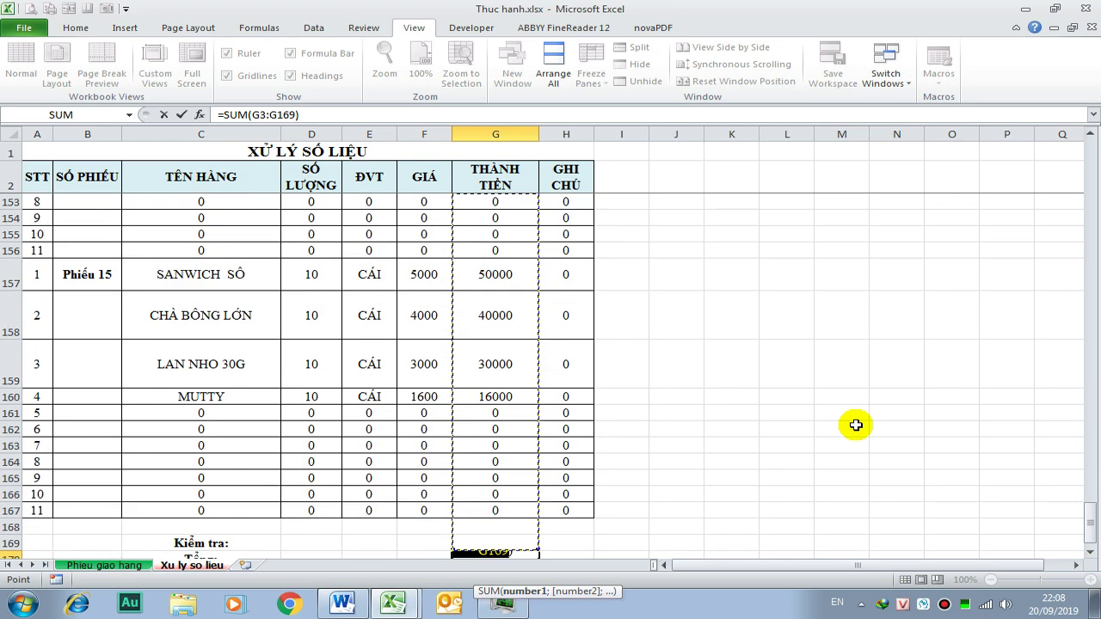
scroll(853, 425, down, 6)
scroll(713, 362, up, 4)
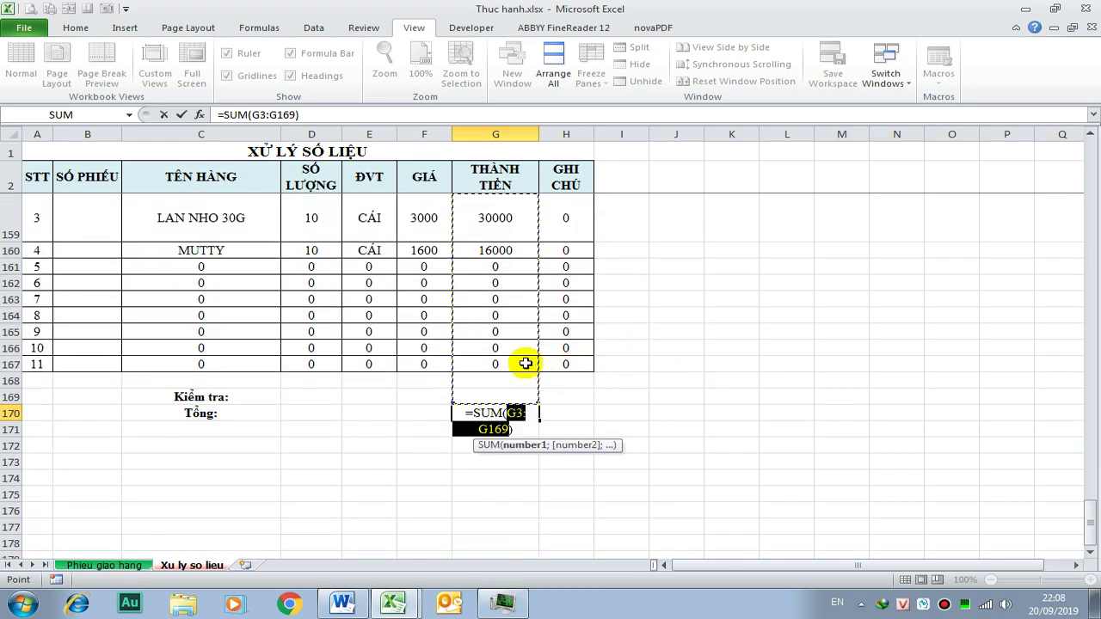
click(503, 430)
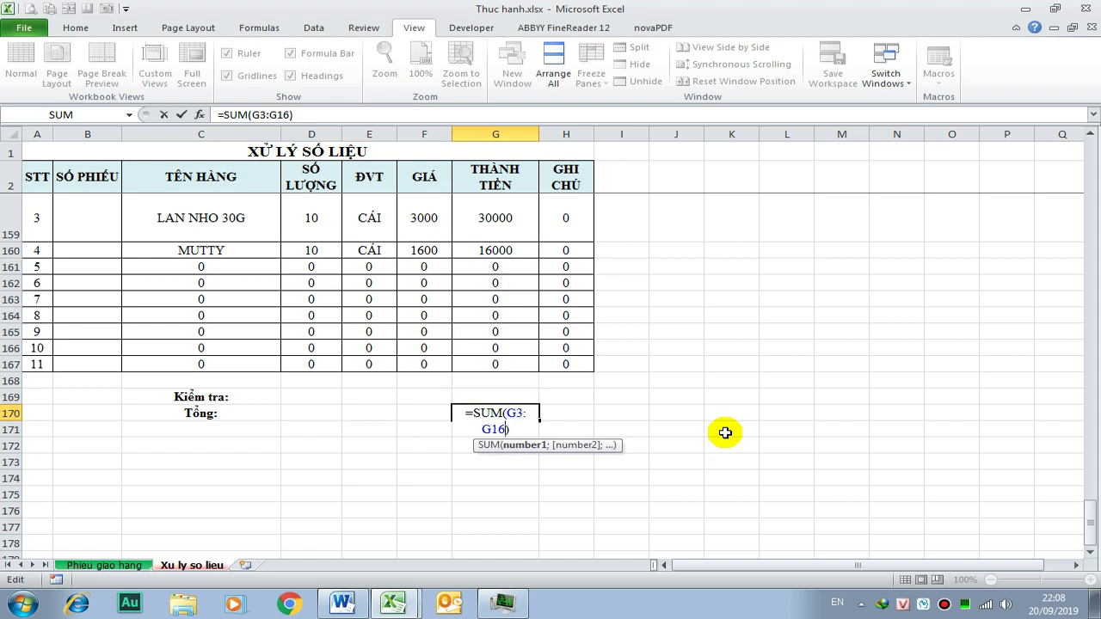
text(7)
key(Return)
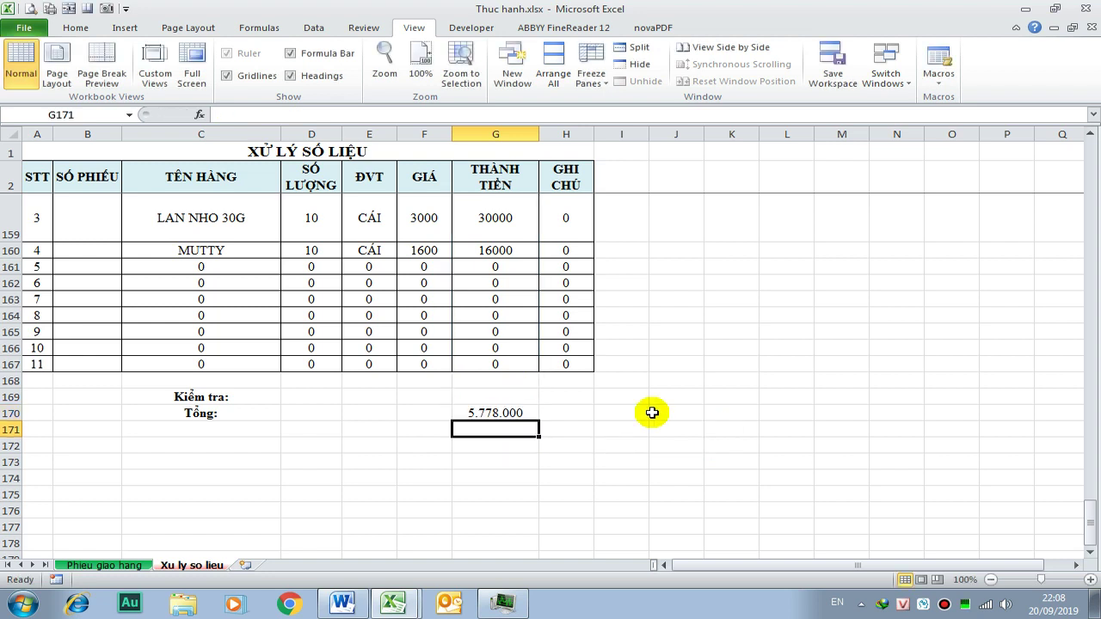
drag(202, 398, 493, 413)
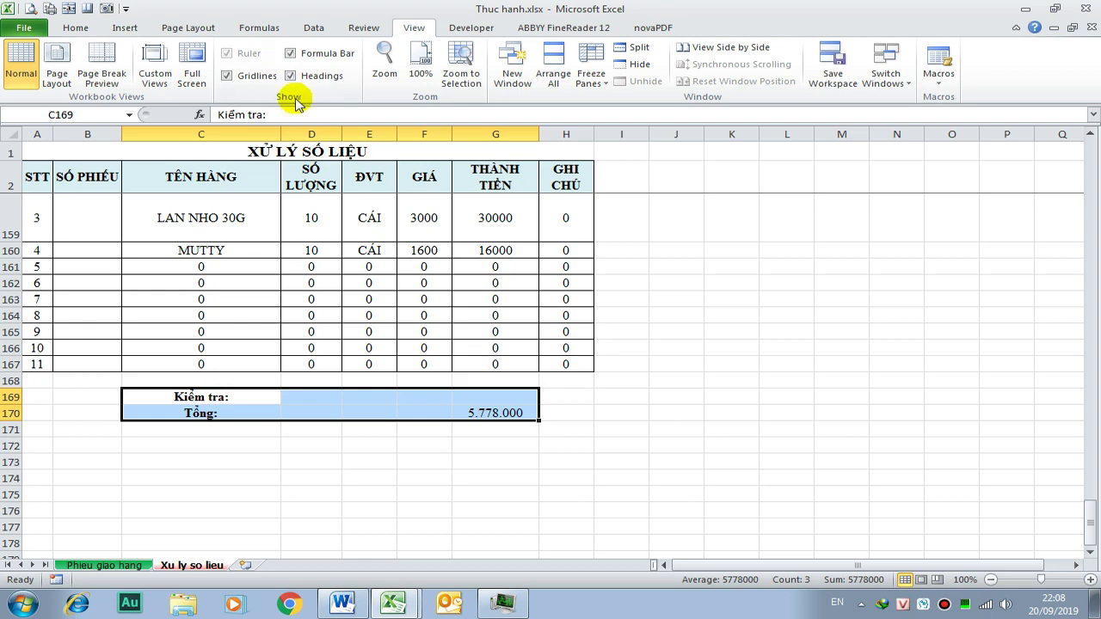
- Apply All Borders to the Kiểm tra/Tổng box C169:G170
click(76, 27)
click(225, 79)
click(639, 428)
click(504, 413)
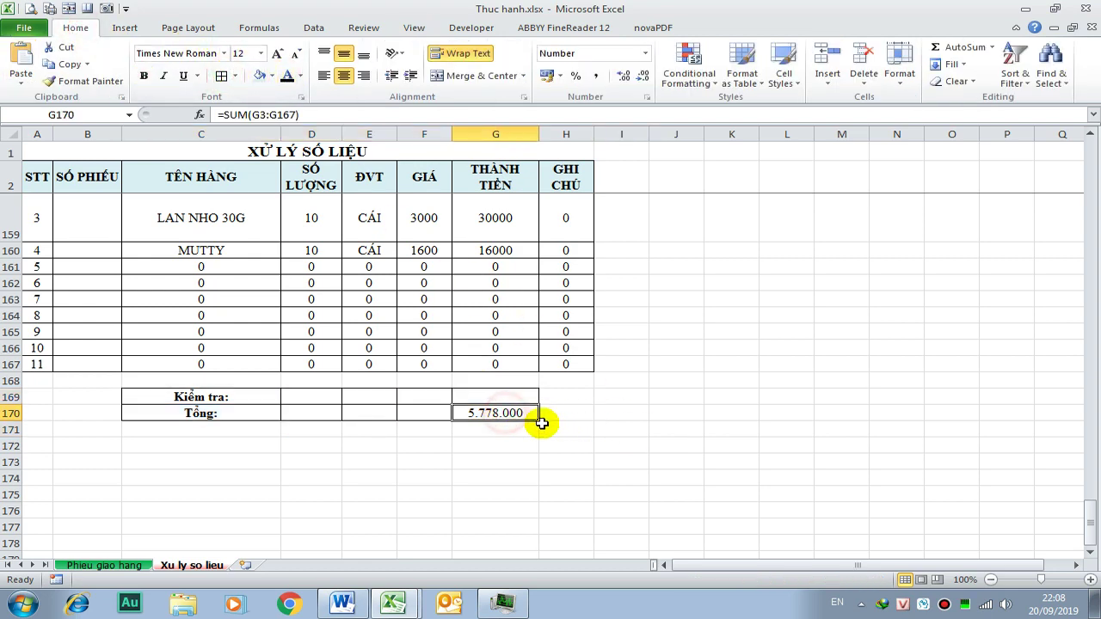
- Confirm the 5.778.000 total matches TỔNG TOA in C21 on Phieu giao hang
click(129, 566)
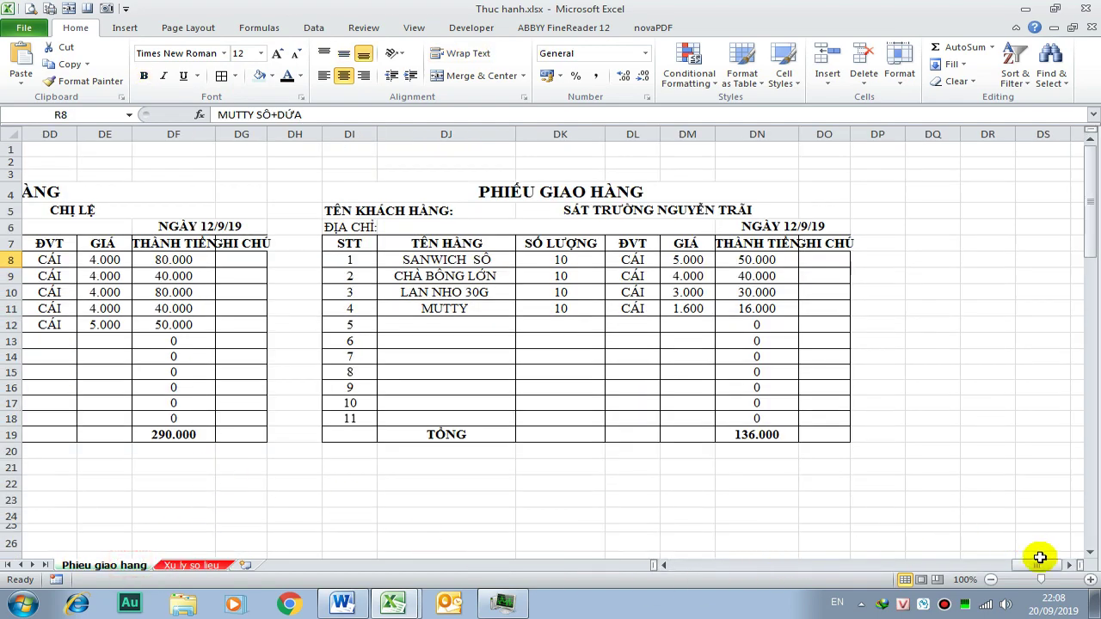
drag(1037, 566, 681, 574)
click(261, 466)
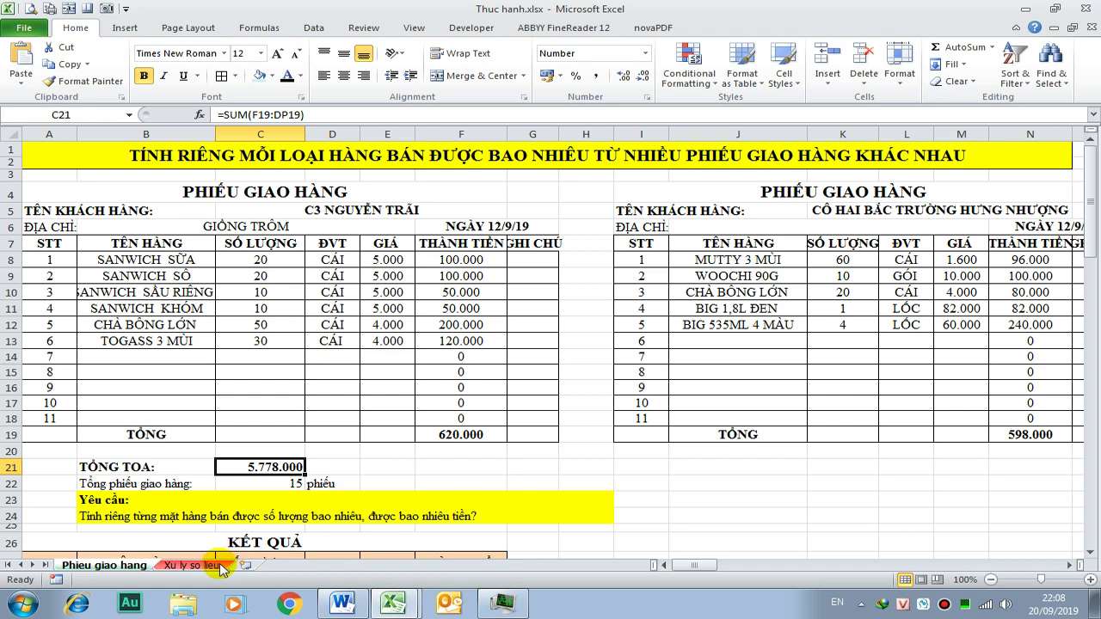
click(194, 565)
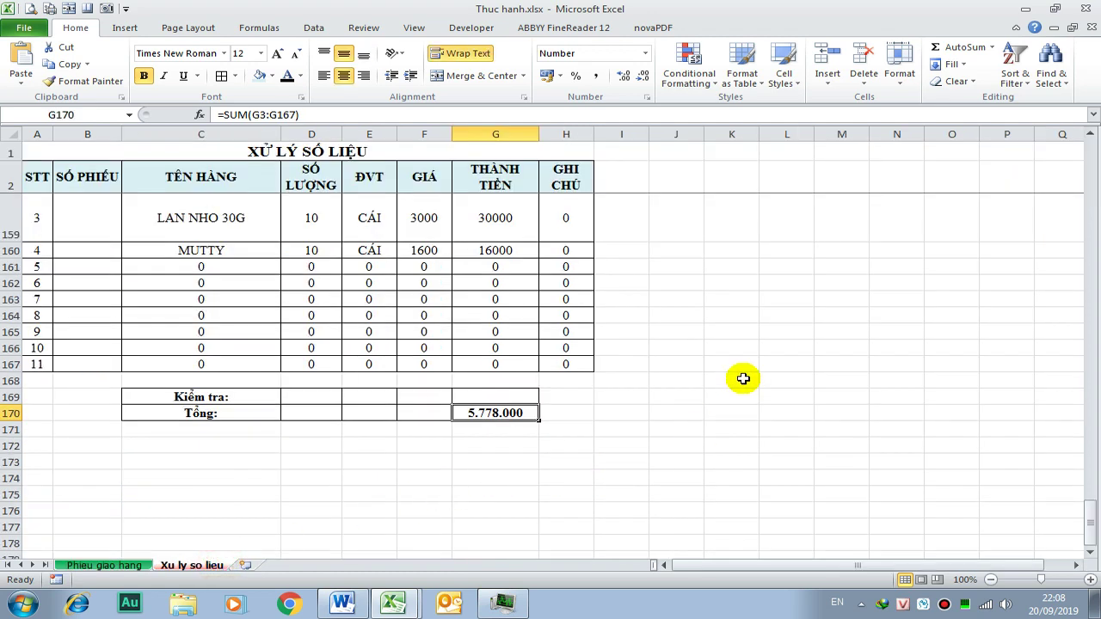
- Select the GIÁ and THÀNH TIỀN values in F3:G167
scroll(757, 379, up, 6)
scroll(947, 381, up, 8)
scroll(602, 284, up, 12)
scroll(352, 216, up, 7)
scroll(312, 147, up, 7)
scroll(313, 221, up, 7)
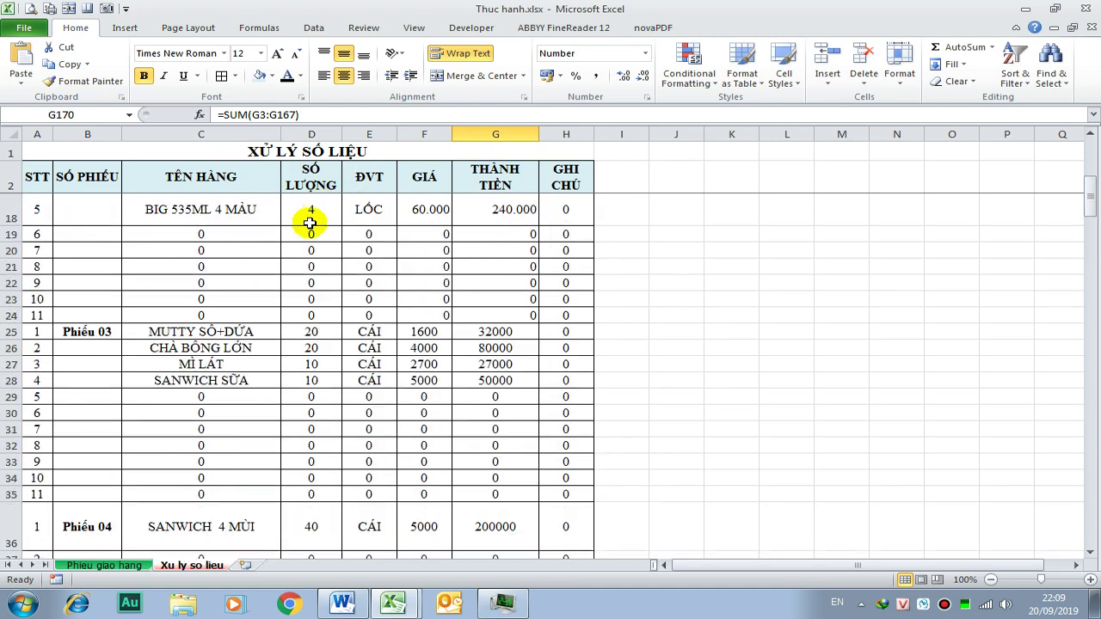
scroll(432, 234, up, 6)
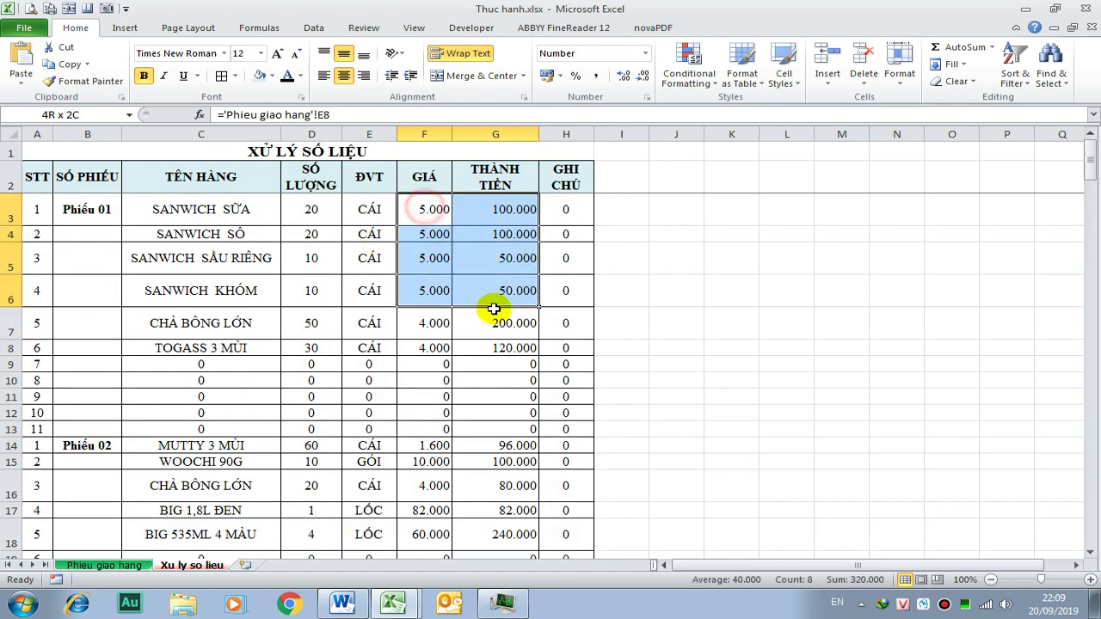
drag(425, 208, 535, 397)
drag(1091, 166, 1091, 521)
shift+click(505, 492)
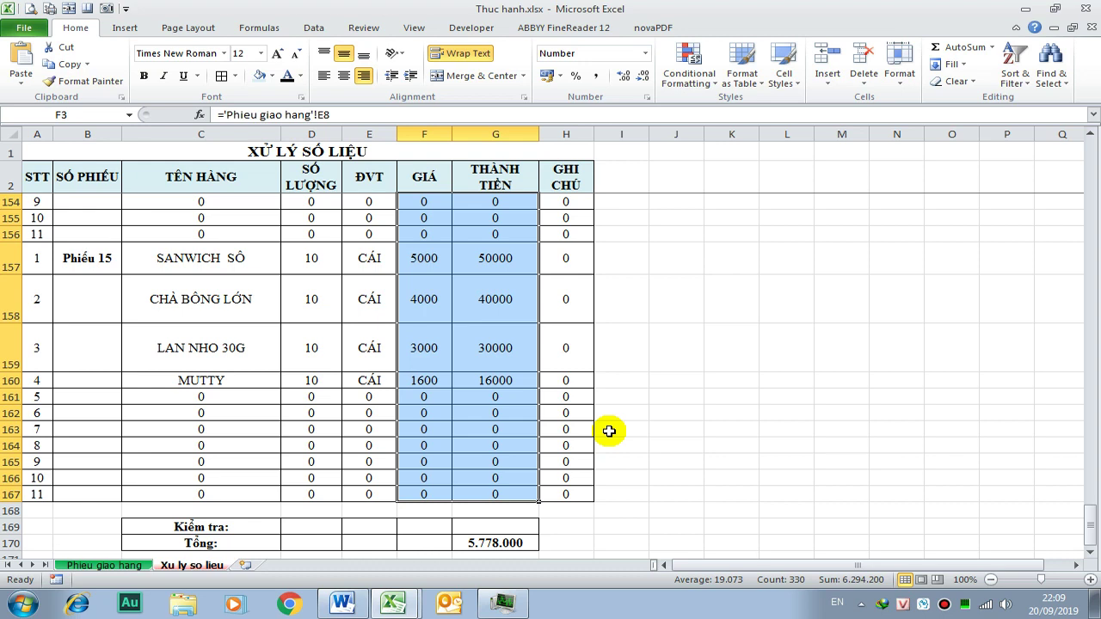
- Format the prices and amounts with thousands separators, no decimals, right-aligned
key(ctrl+1)
click(1041, 484)
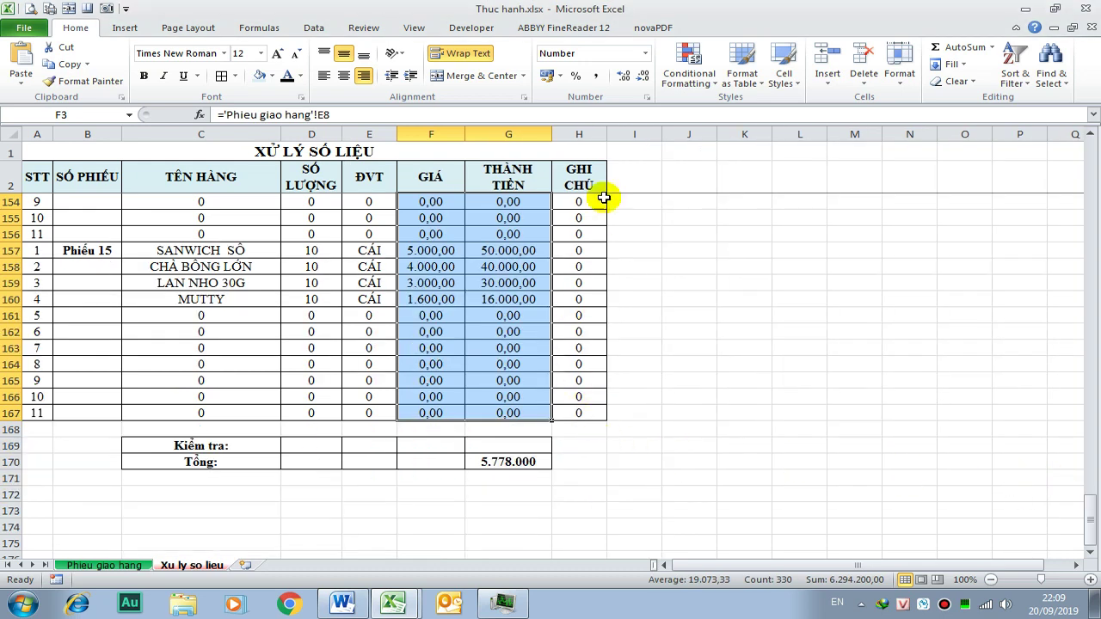
click(642, 75)
click(643, 76)
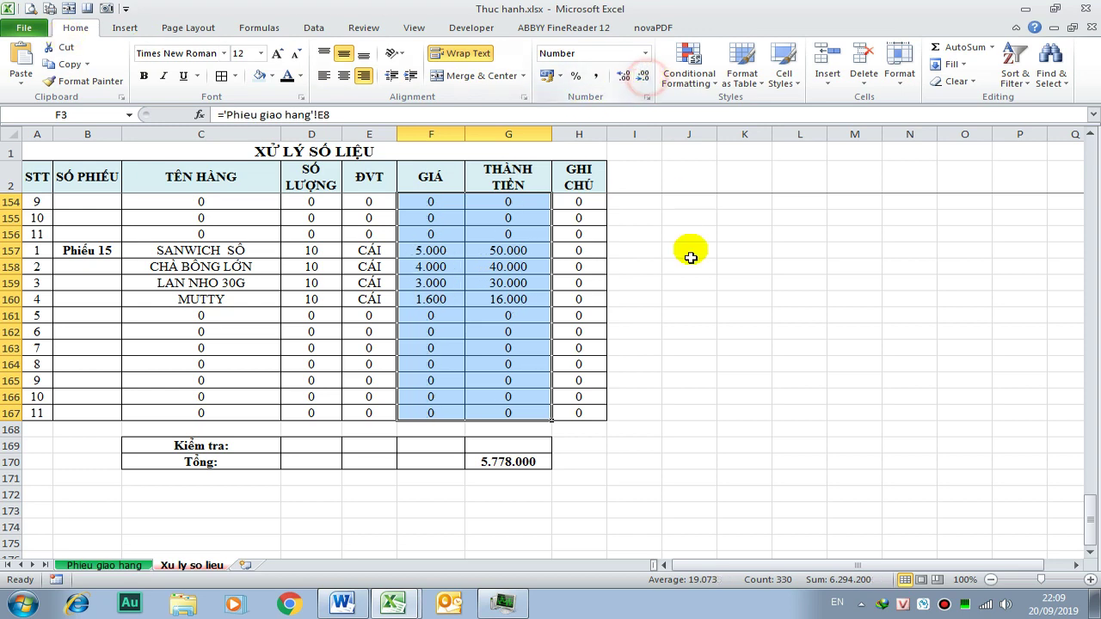
click(365, 76)
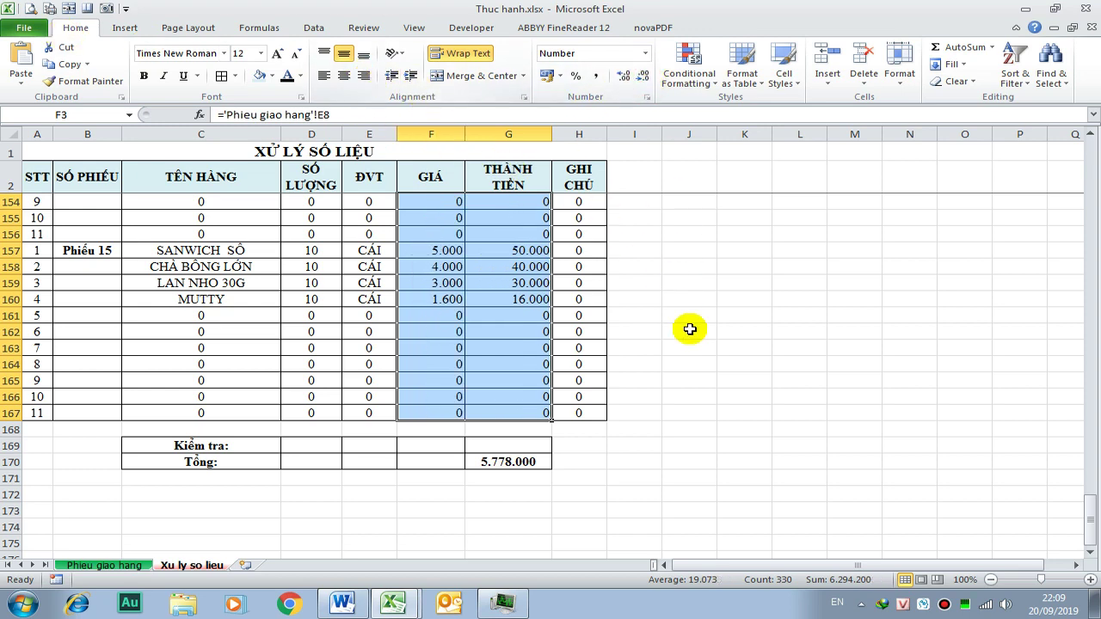
scroll(692, 327, up, 4)
scroll(695, 325, up, 3)
scroll(701, 318, up, 6)
scroll(243, 274, up, 3)
scroll(243, 274, up, 10)
scroll(241, 246, up, 7)
scroll(238, 238, up, 14)
scroll(240, 233, up, 4)
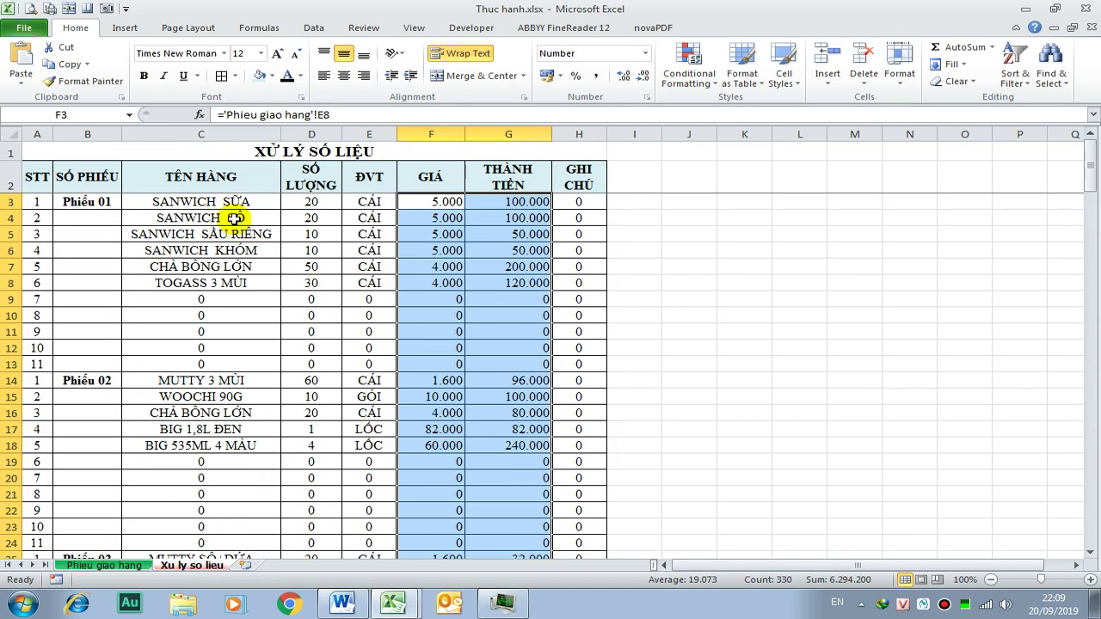
- Left-align the TÊN HÀNG entries in C3:C167
click(232, 203)
scroll(283, 327, down, 7)
scroll(260, 405, down, 15)
scroll(260, 408, down, 10)
scroll(258, 405, down, 14)
scroll(263, 393, down, 8)
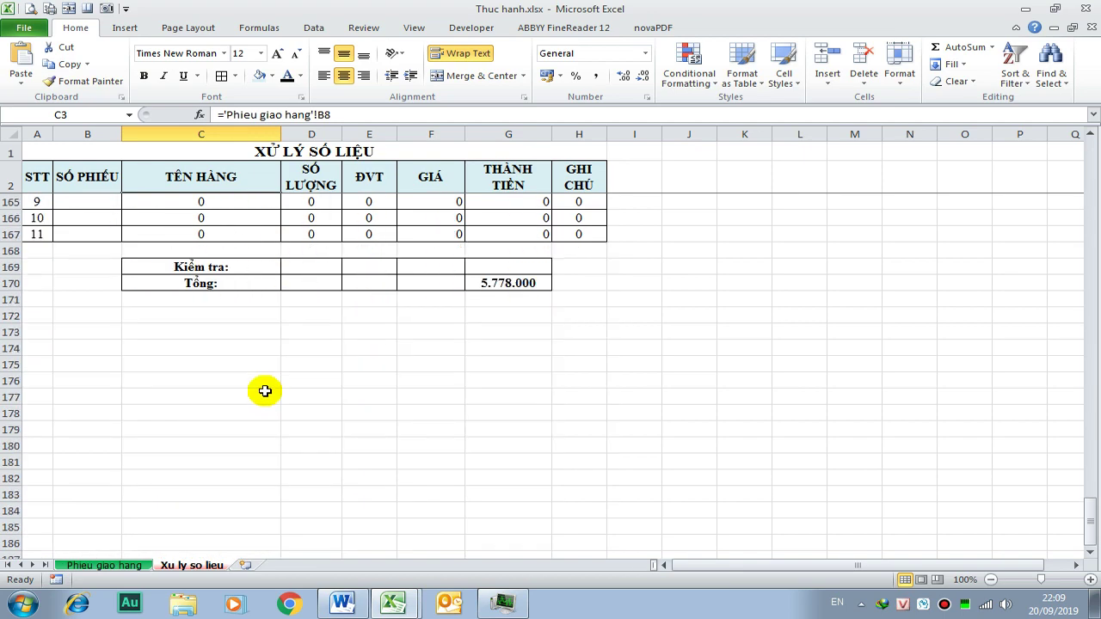
scroll(263, 386, up, 3)
shift+click(230, 376)
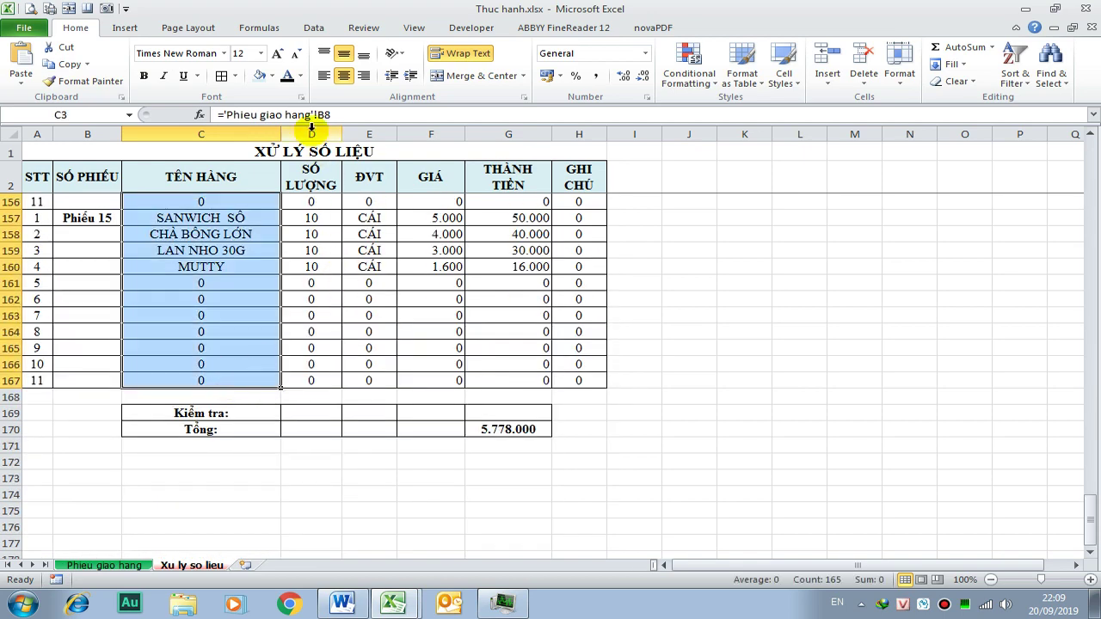
click(323, 75)
- Resize the TÊN HÀNG, SỐ PHIẾU, GIÁ, THÀNH TIỀN and GHI CHÚ columns
drag(282, 135, 235, 135)
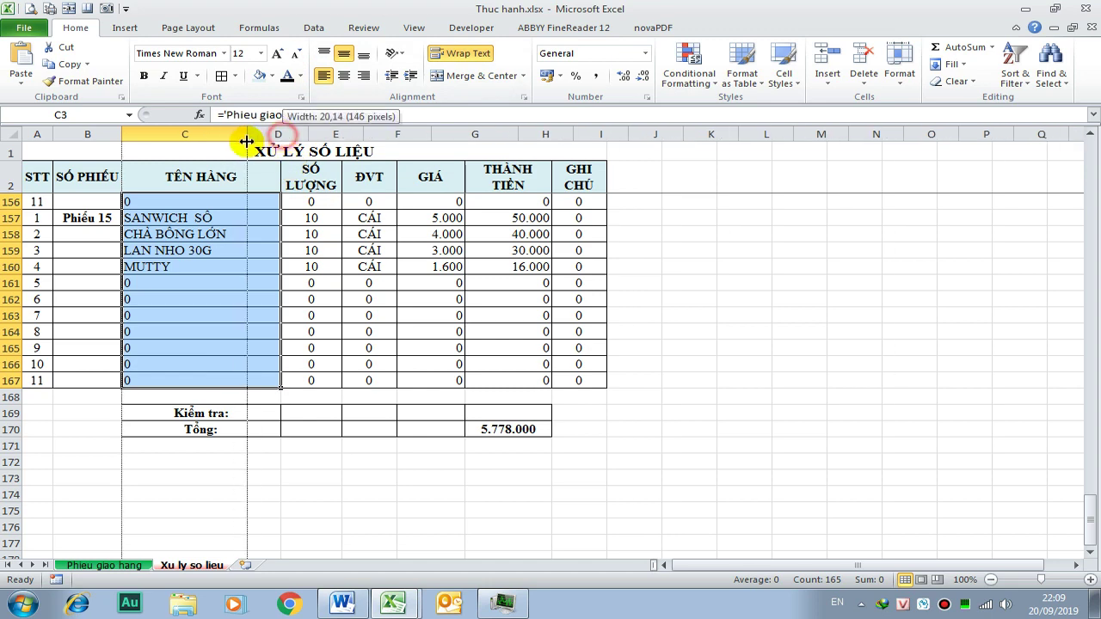
drag(120, 135, 108, 135)
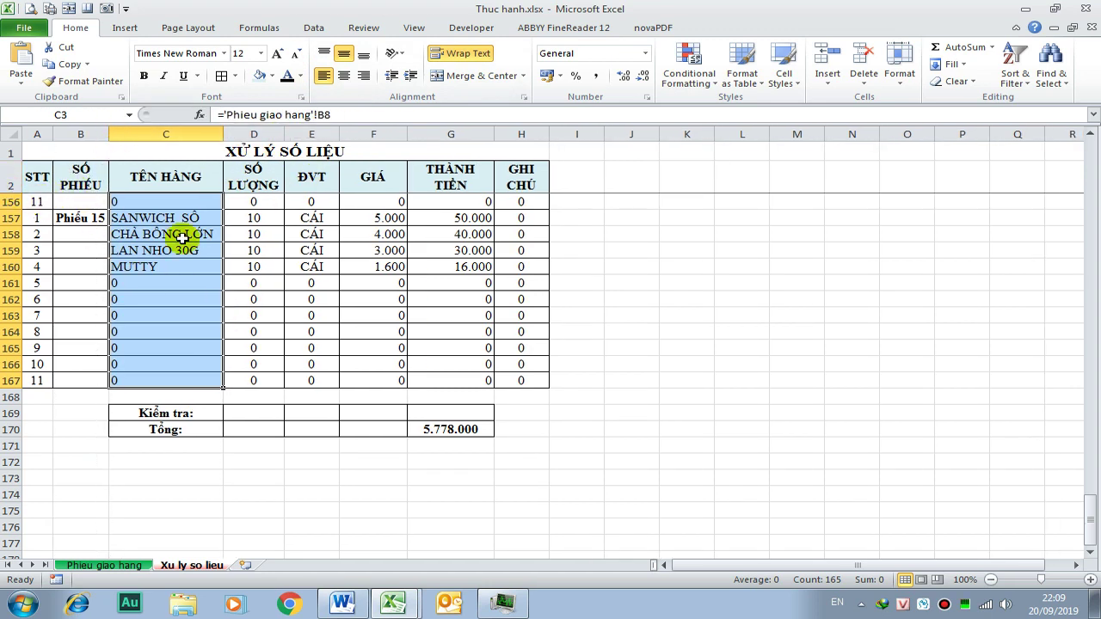
drag(408, 135, 393, 135)
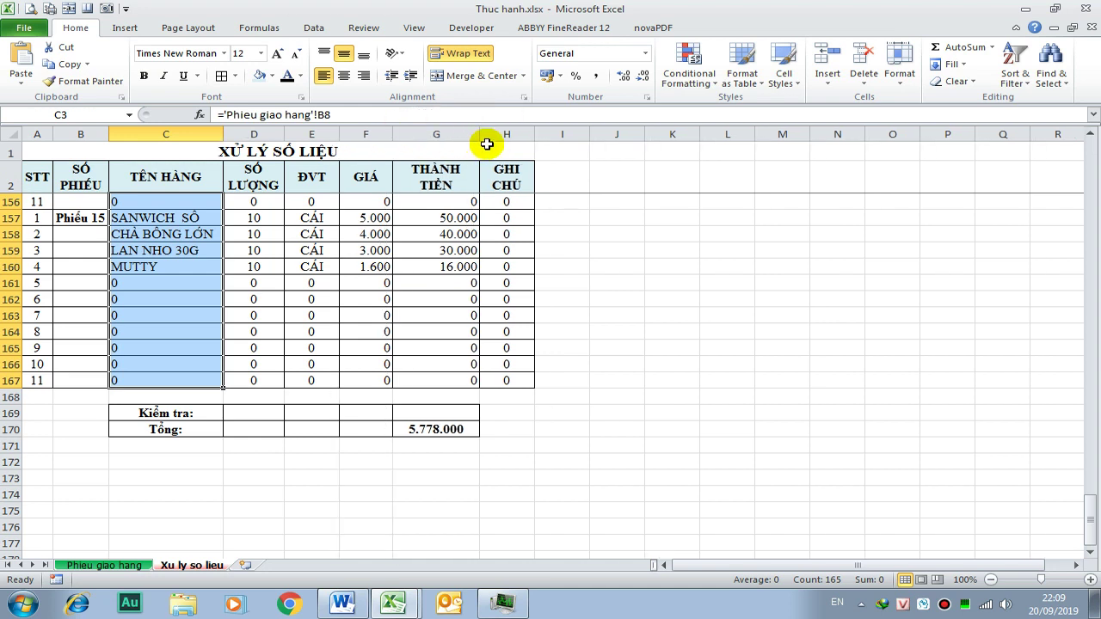
mouse_move(484, 135)
mouse_down()
mouse_move(454, 135)
mouse_move(487, 127)
mouse_up()
drag(339, 135, 258, 134)
- Deselect the columns and switch to the Huong dan.docx instructions in Word
scroll(406, 298, up, 7)
scroll(403, 299, up, 6)
scroll(403, 298, up, 14)
scroll(456, 301, up, 9)
scroll(465, 311, up, 14)
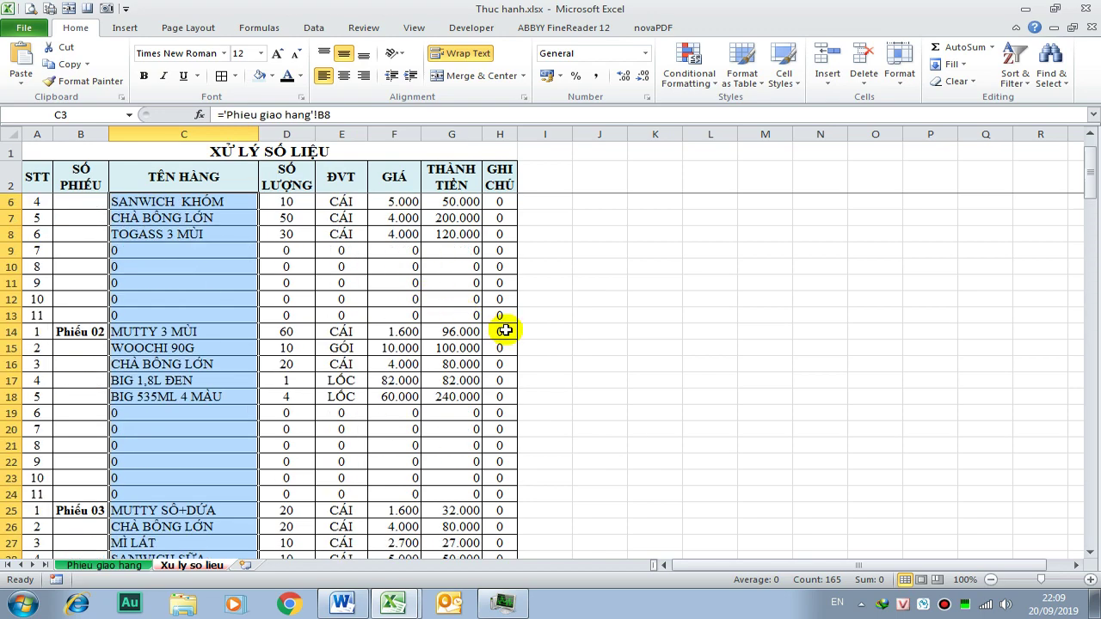
scroll(508, 325, up, 1)
click(656, 315)
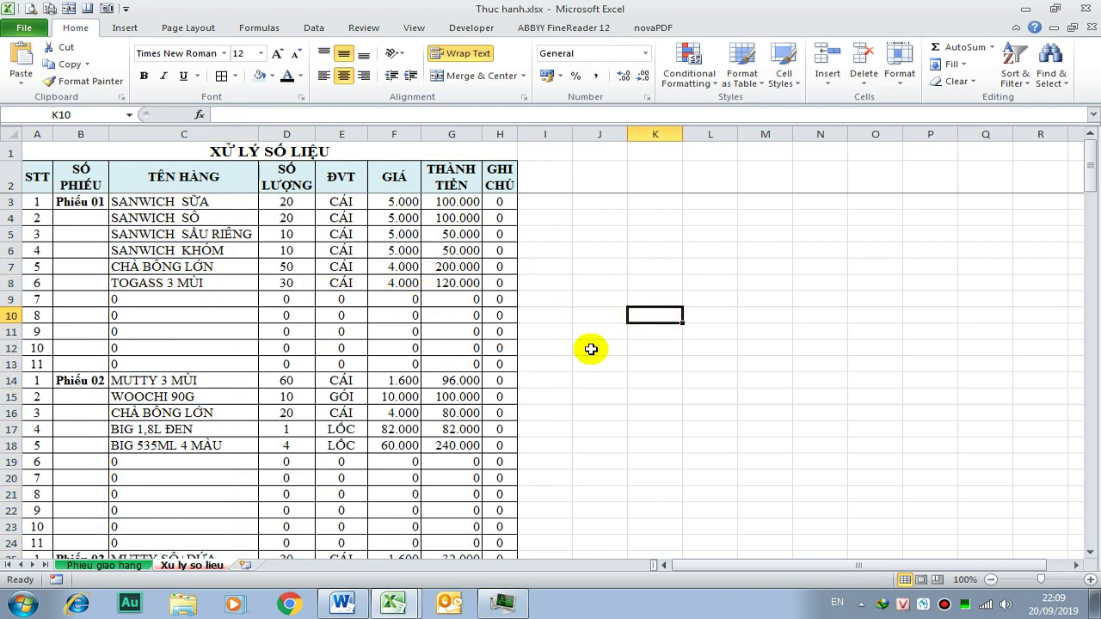
click(338, 607)
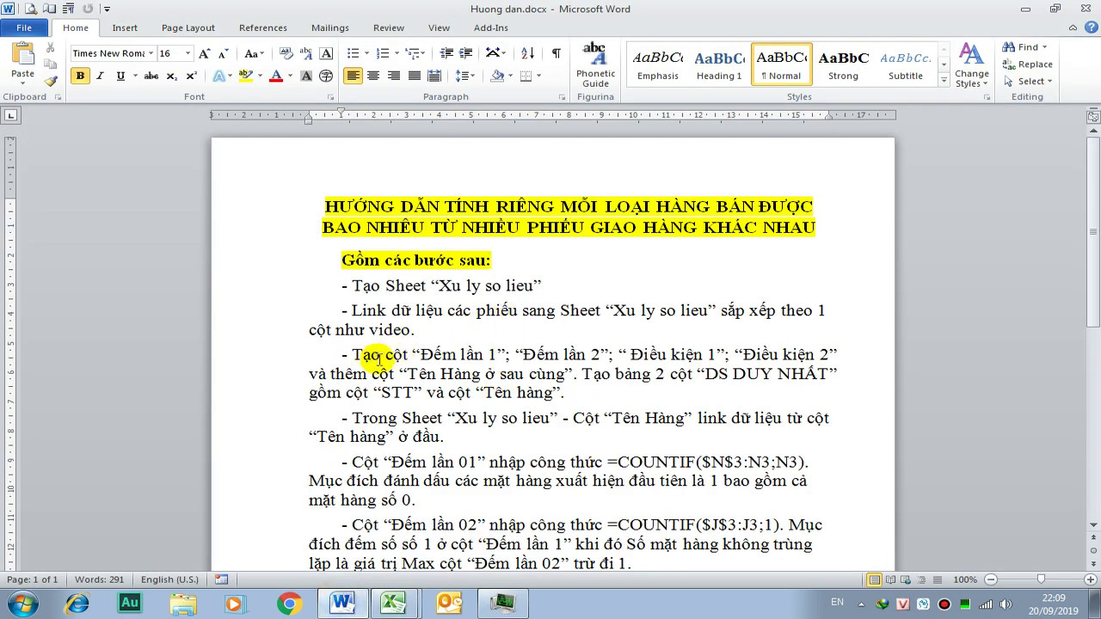
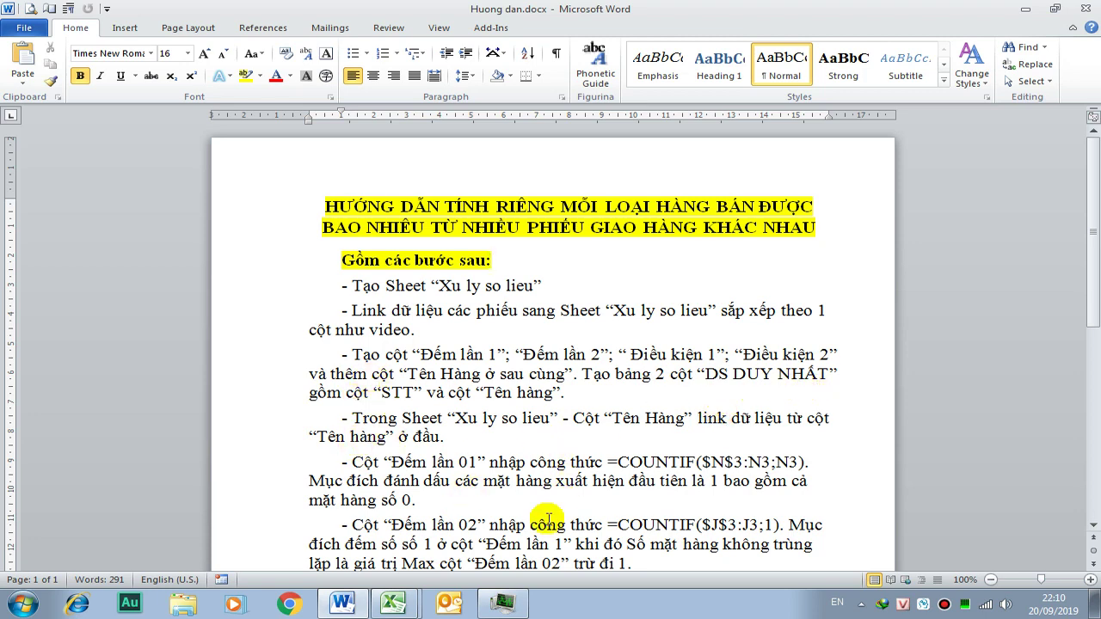
- Switch from the Word guide to the Thuc hanh.xlsx workbook's Xu ly so lieu sheet
click(391, 607)
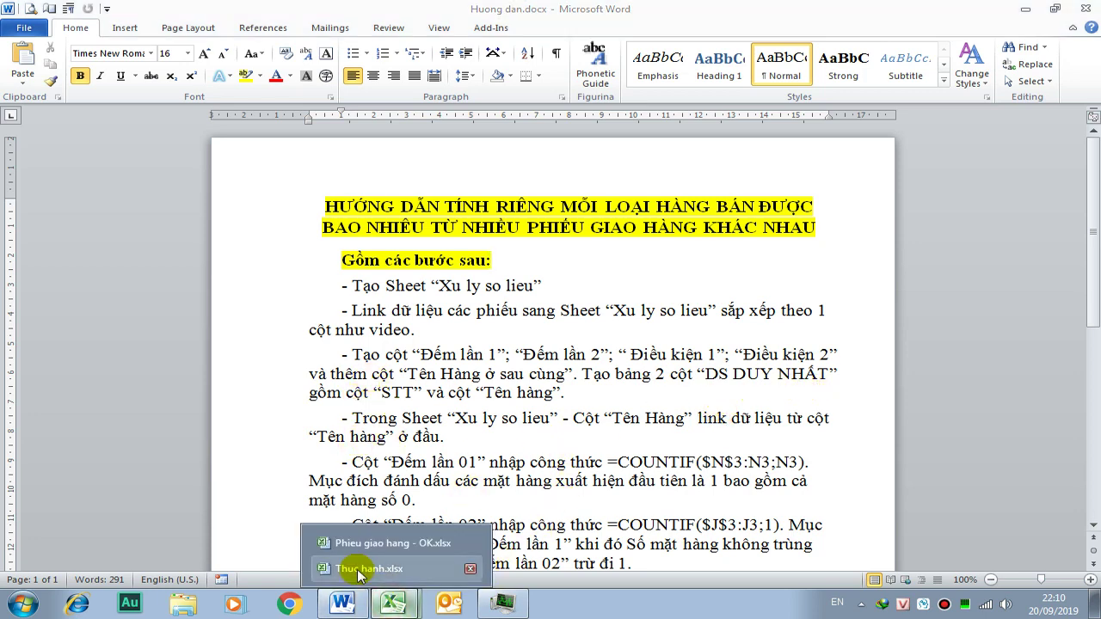
click(359, 575)
click(718, 381)
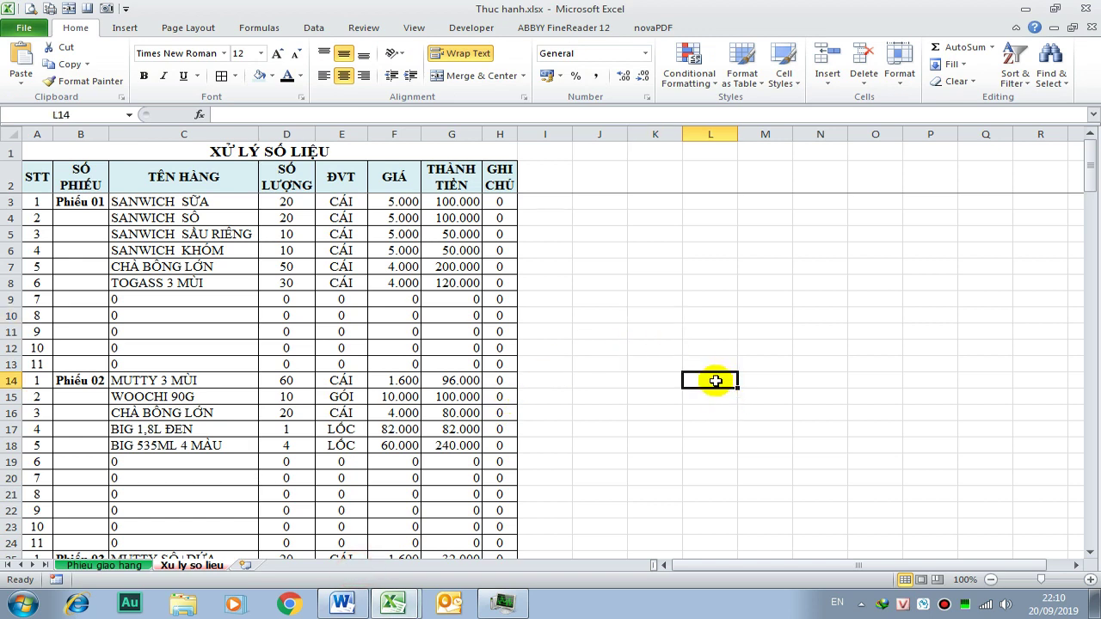
- Narrow column I into a spacer and enter headers Đếm lần 01 and Đếm lần 02 in J2:K2
drag(568, 135, 535, 135)
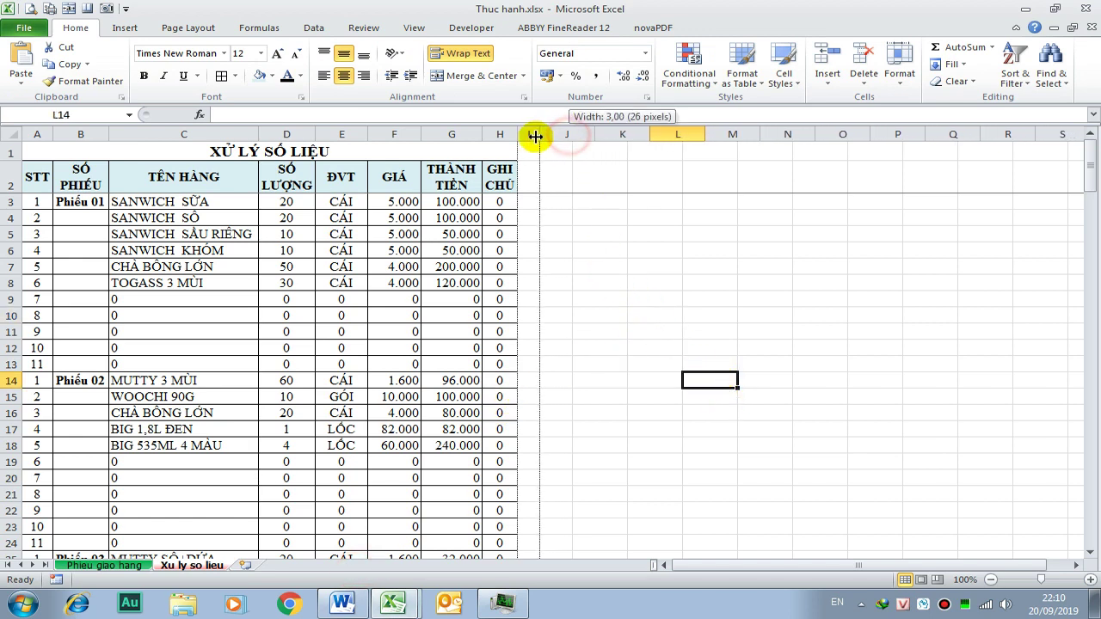
click(568, 180)
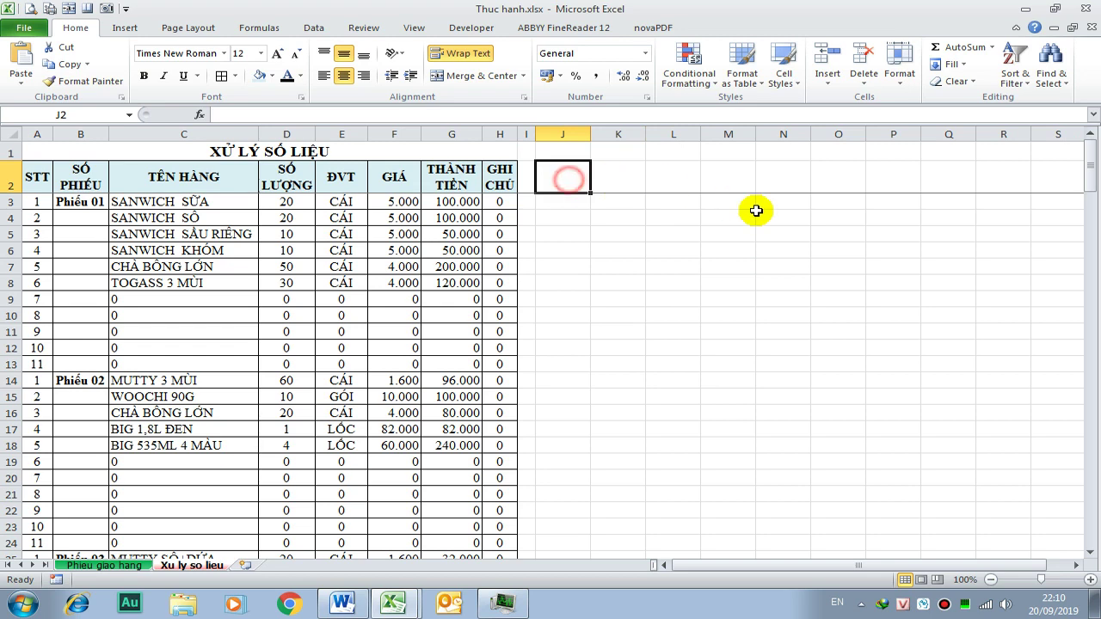
text(Đe)
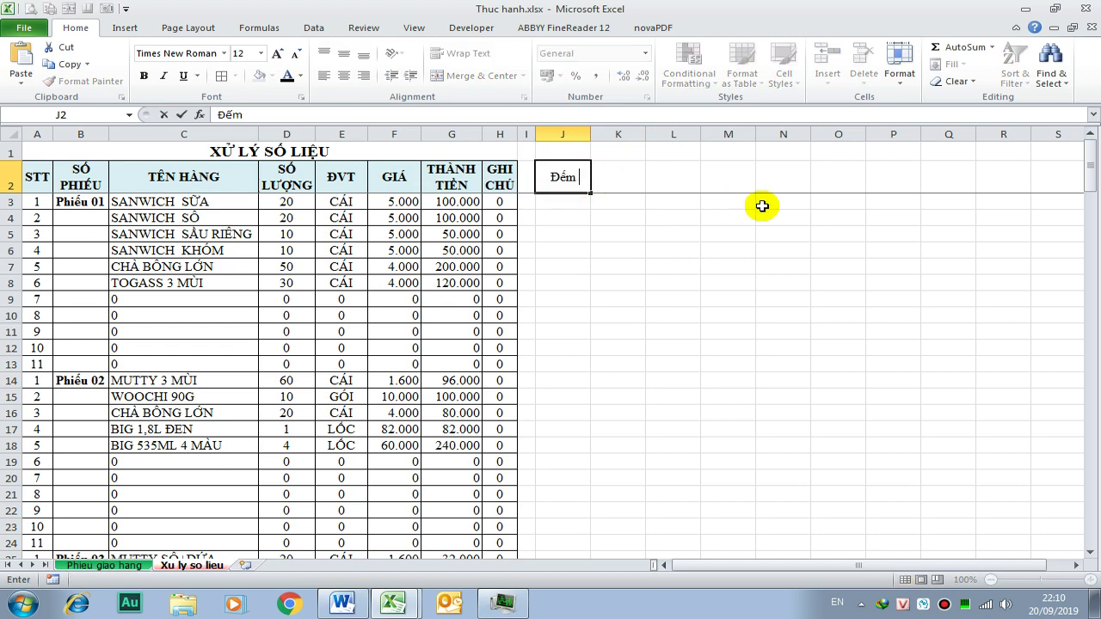
text(1)
key(Return)
key(Up)
key(Right)
text(Đe)
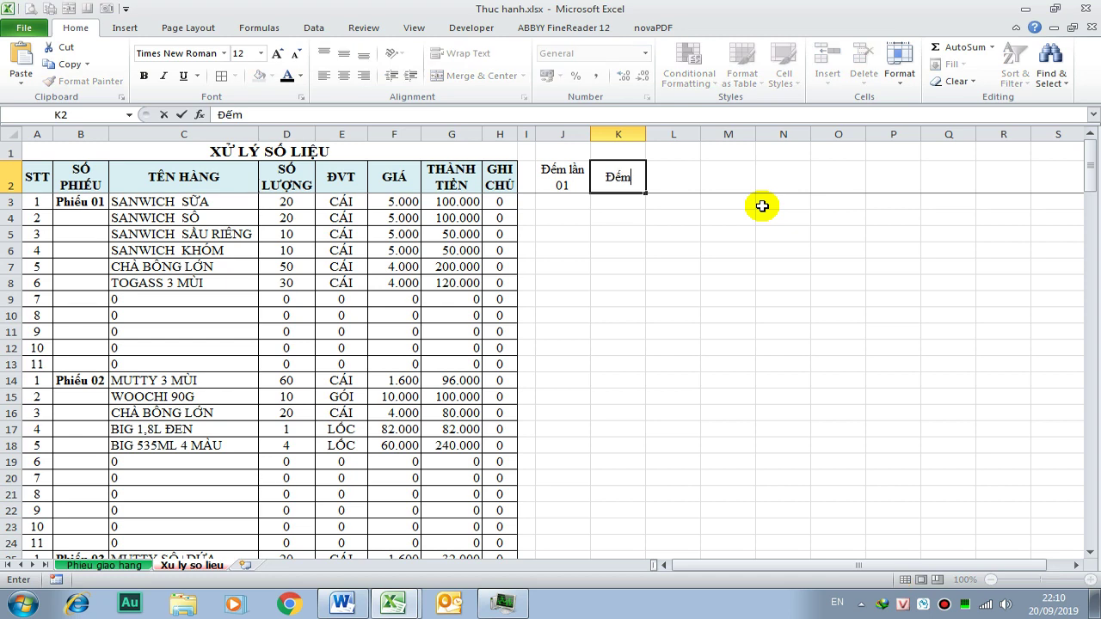
text(2)
key(Return)
- Enter headers Điều kiện 01, Điều kiện 02 and Tên hàng in L2:N2
key(Right)
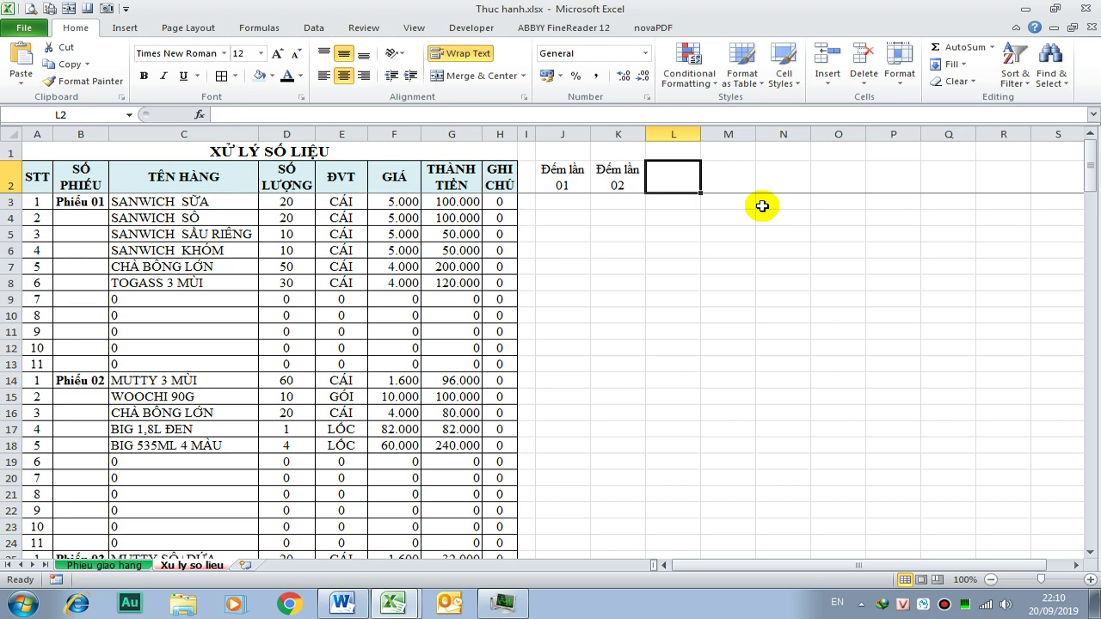
text(Điều kiện 0)
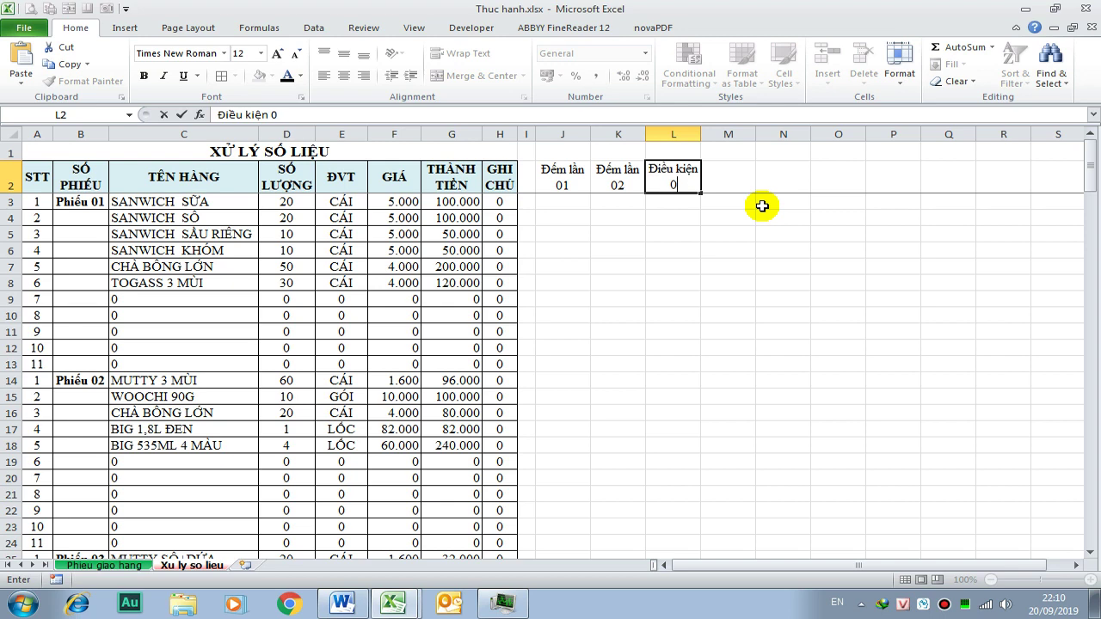
text(1)
key(Return)
key(Right)
text(Đ)
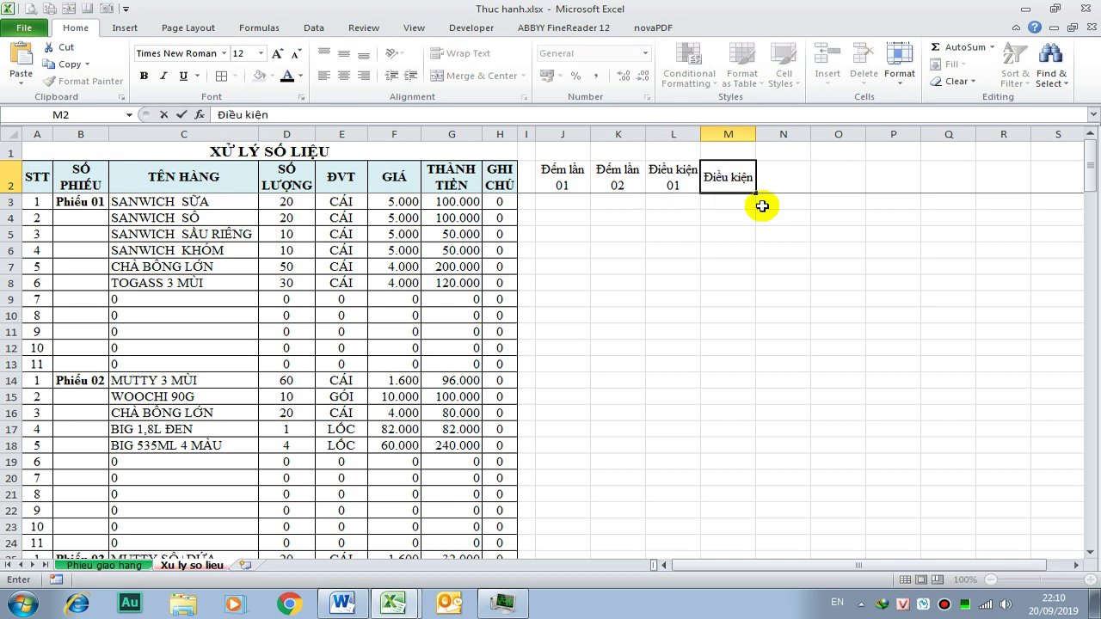
key(Return)
key(Right)
key(Up)
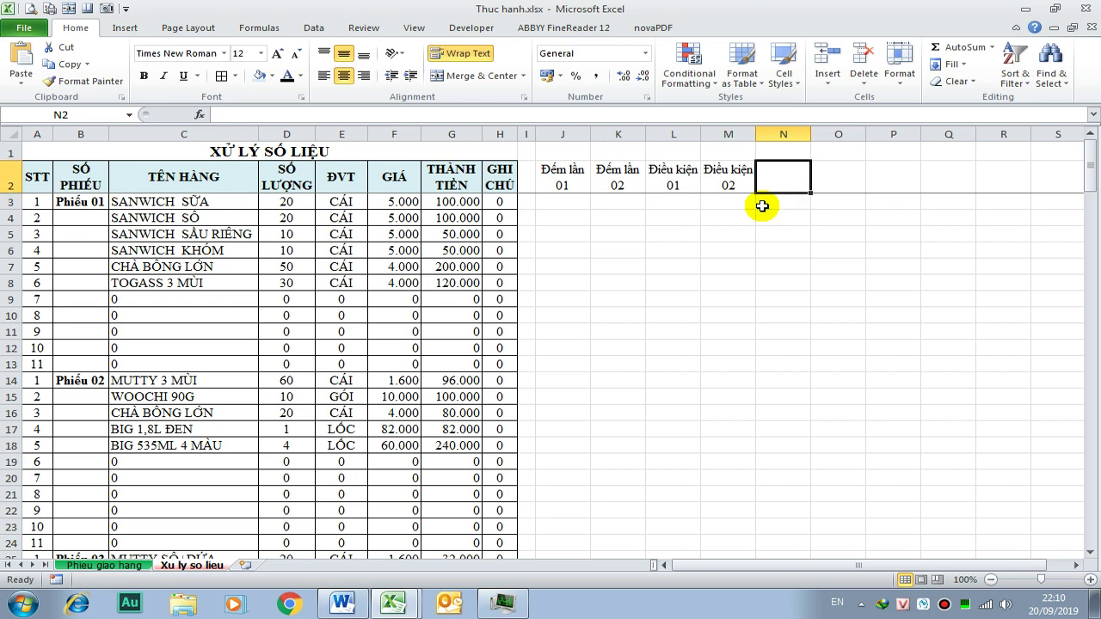
text(C)
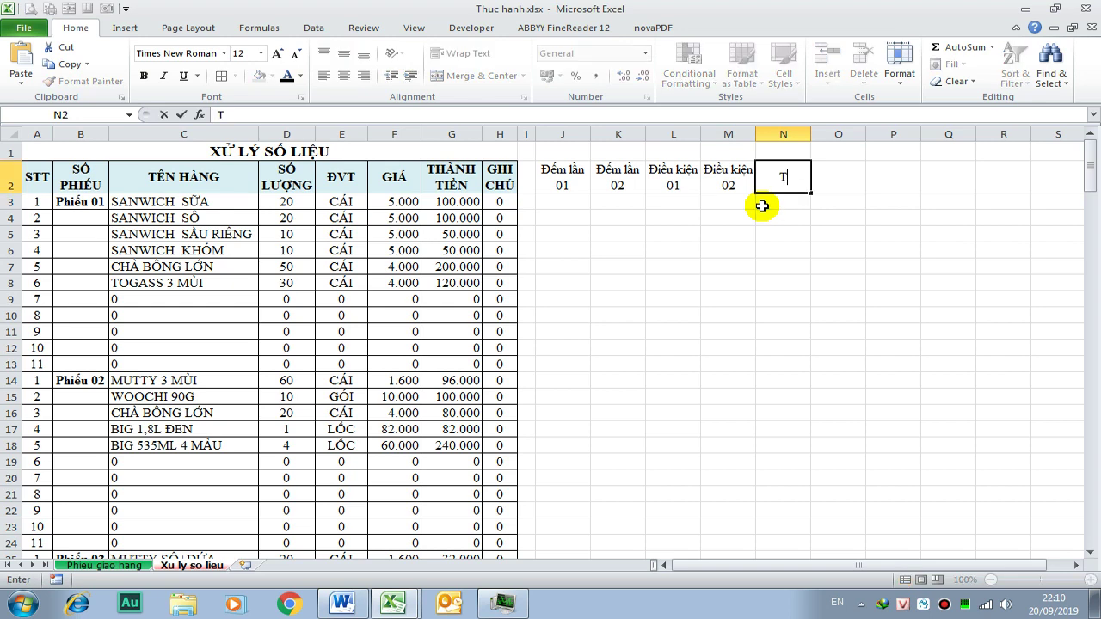
key(Return)
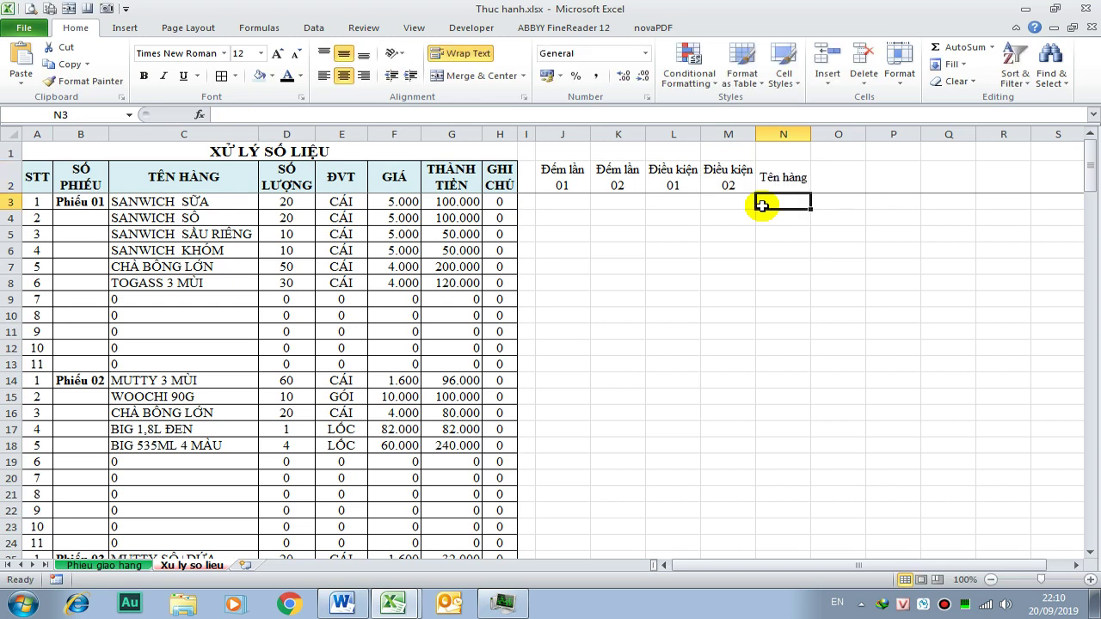
drag(568, 176, 779, 181)
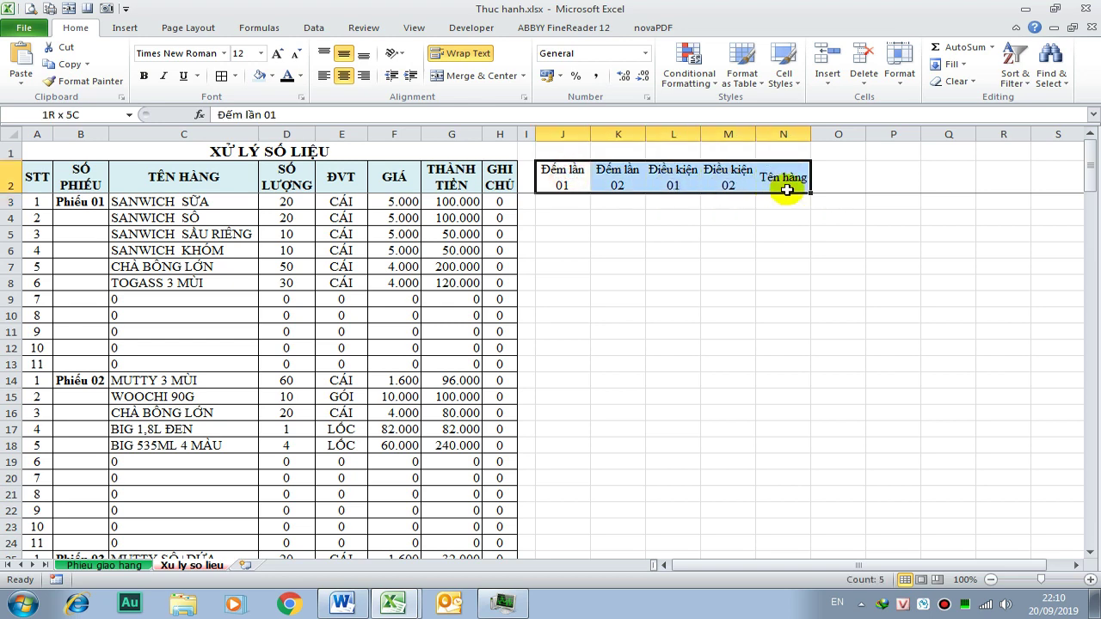
- Give the J2:N2 headers a light purple fill and all borders
click(260, 77)
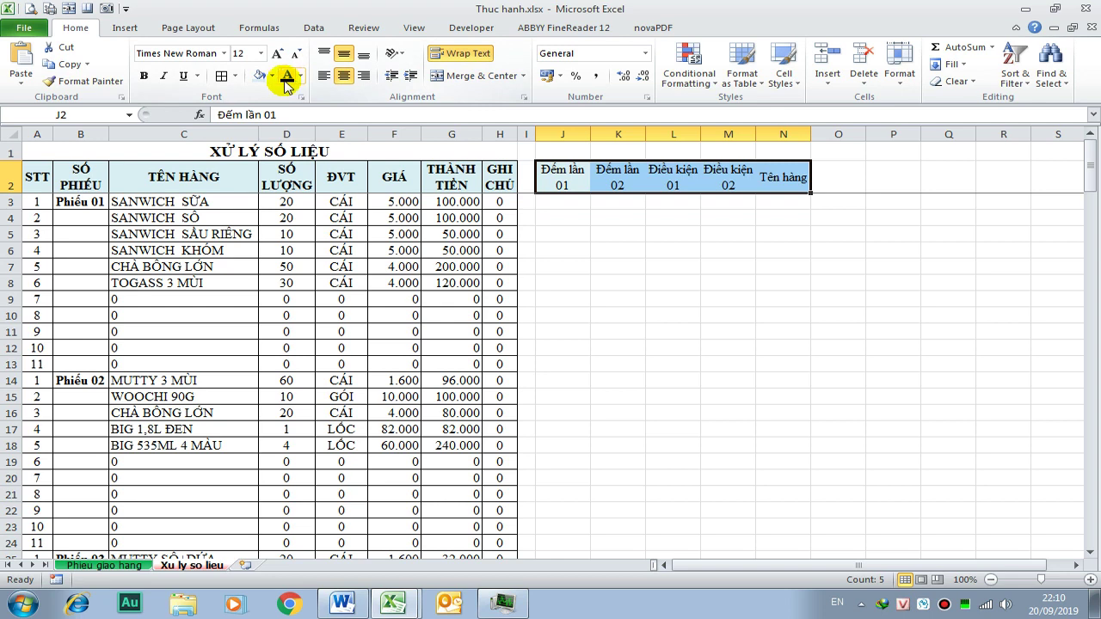
click(271, 78)
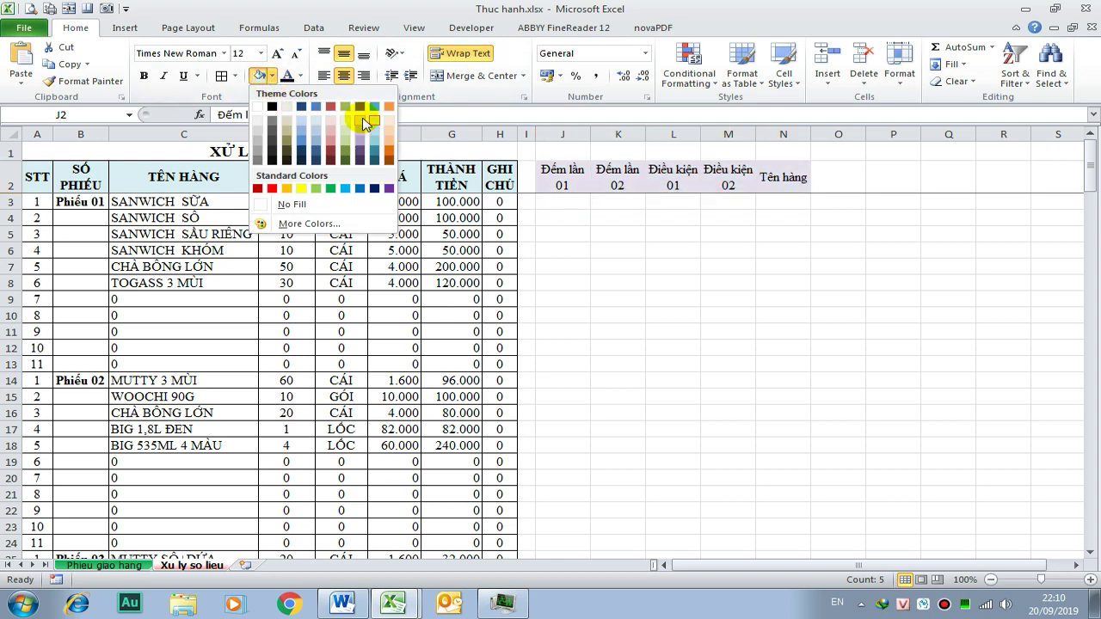
click(363, 123)
click(221, 76)
- Apply All Borders to the range J2:N167
shift+click(785, 211)
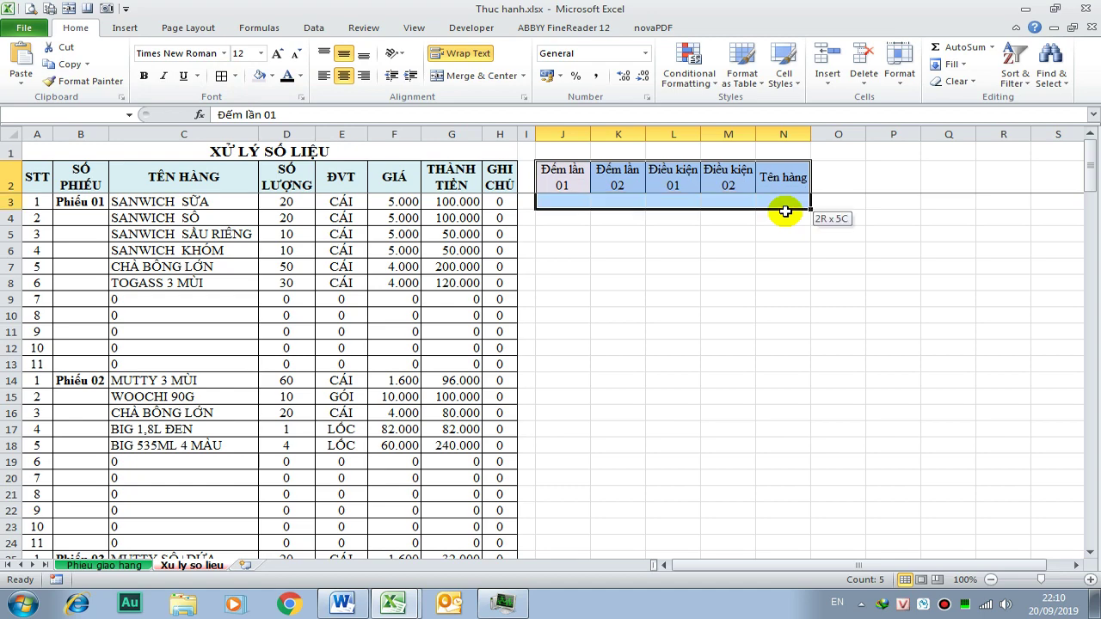
drag(786, 212, 785, 551)
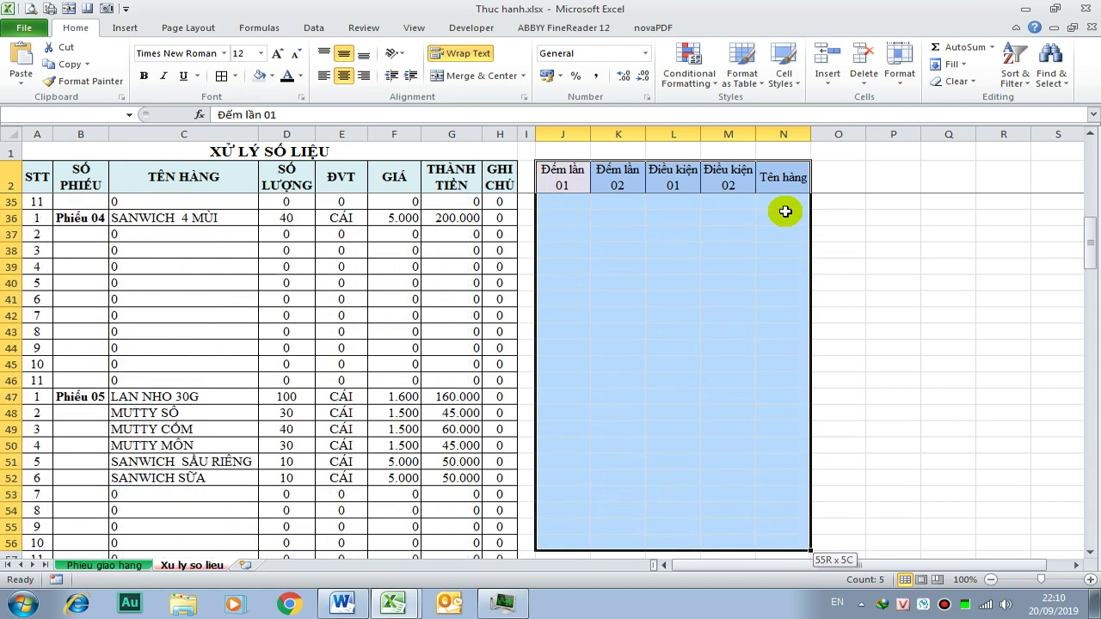
drag(786, 551, 785, 550)
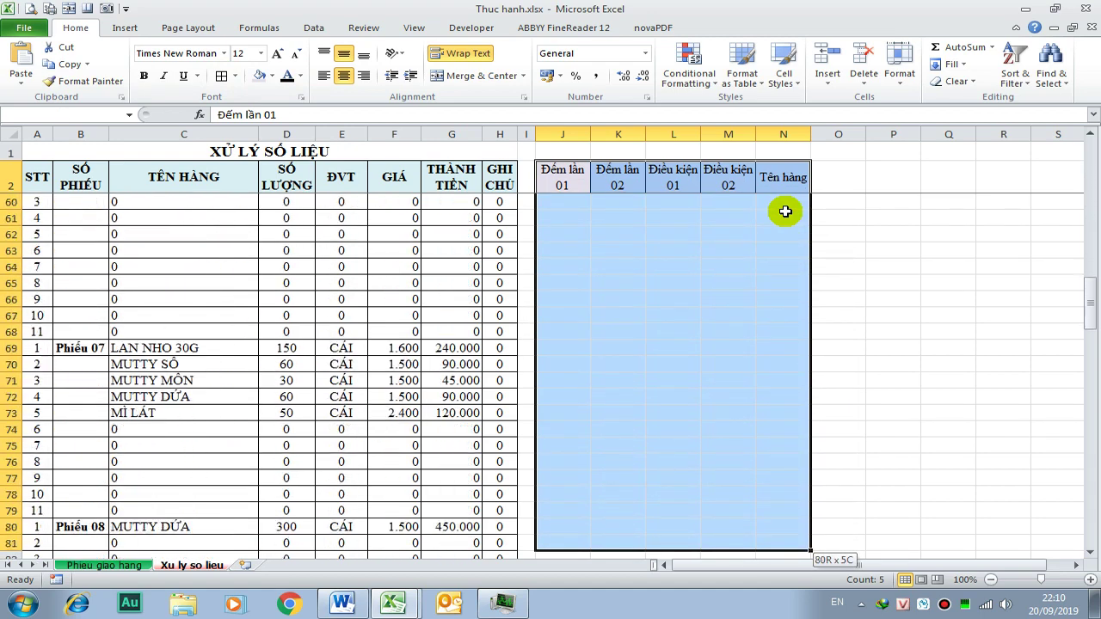
drag(786, 211, 786, 212)
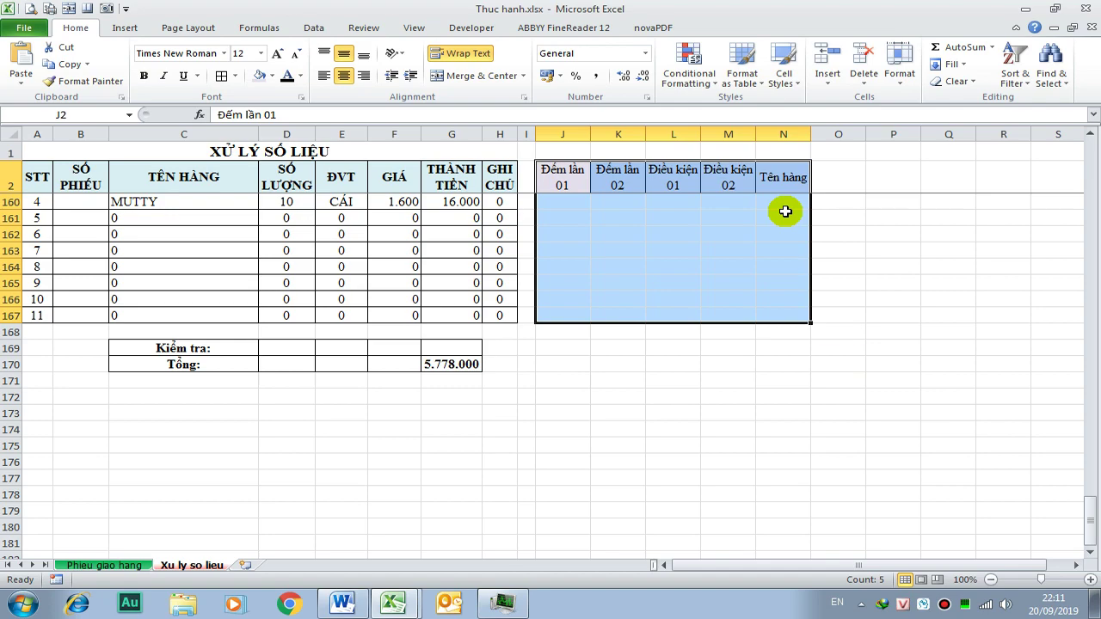
click(221, 76)
- Make the J2:N2 headers bold
scroll(720, 247, up, 5)
scroll(748, 245, up, 11)
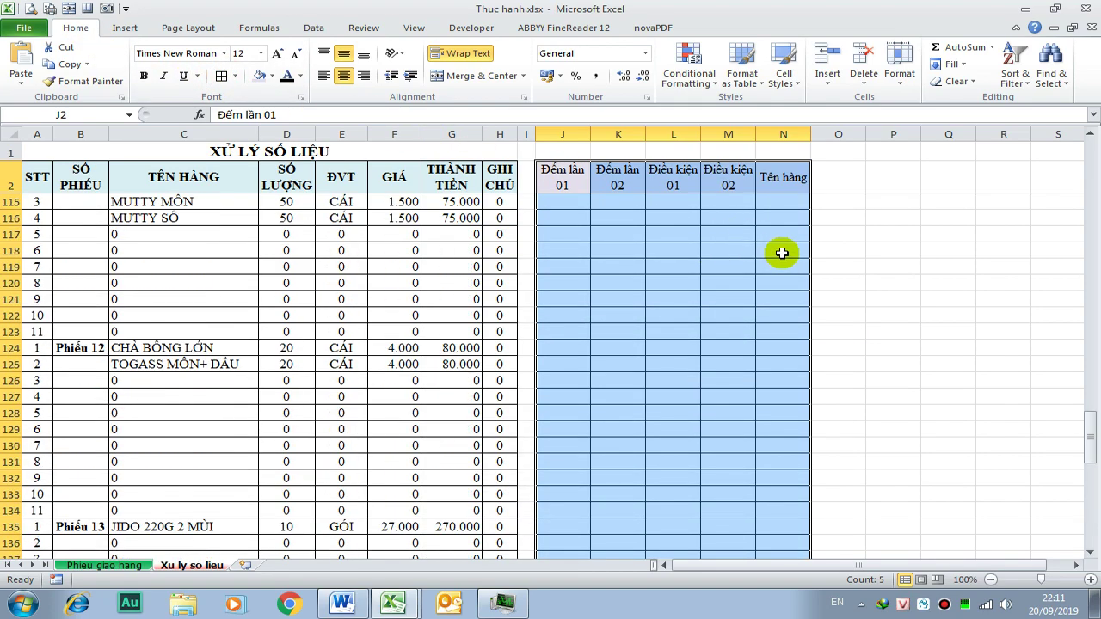
scroll(834, 249, up, 12)
drag(1091, 349, 1090, 136)
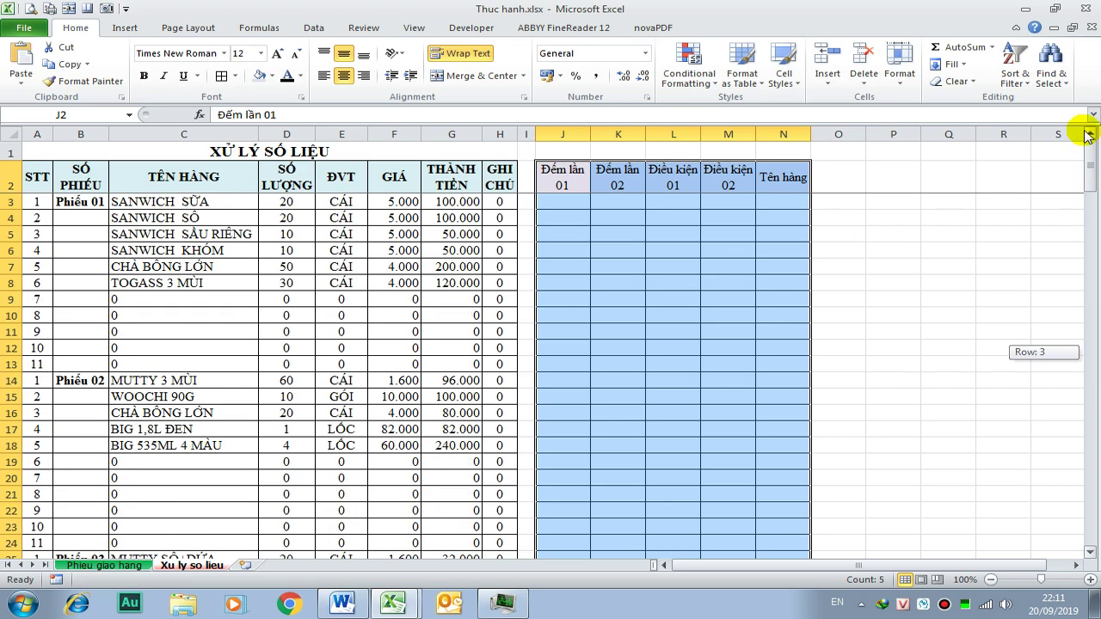
drag(561, 176, 785, 176)
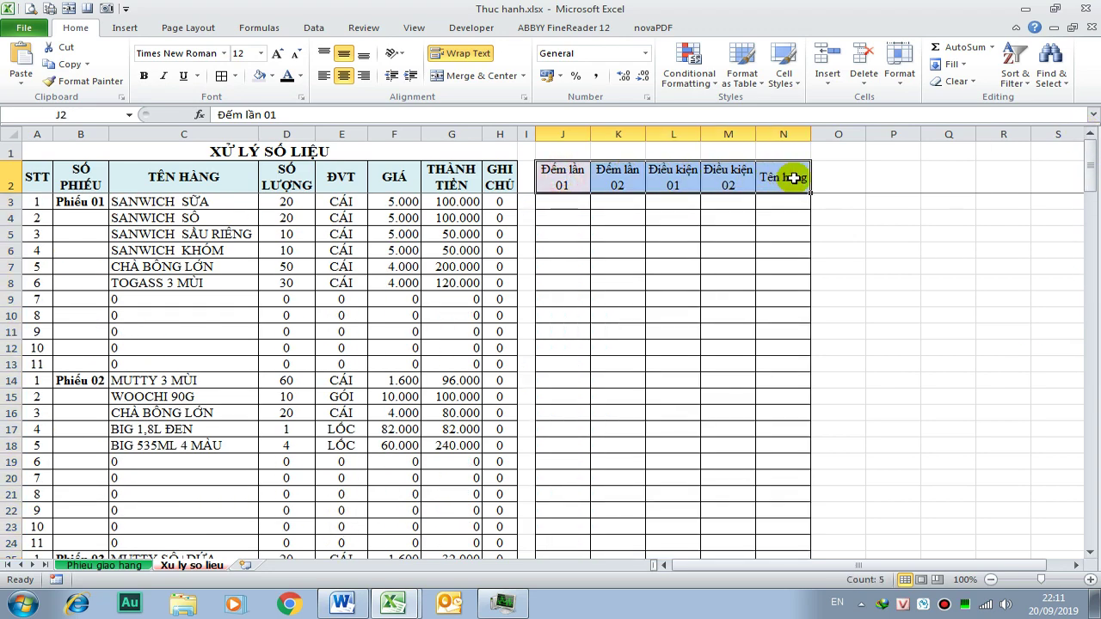
key(ctrl+b)
- Resize columns J through N to even widths so Tên hàng fits on one line
click(711, 268)
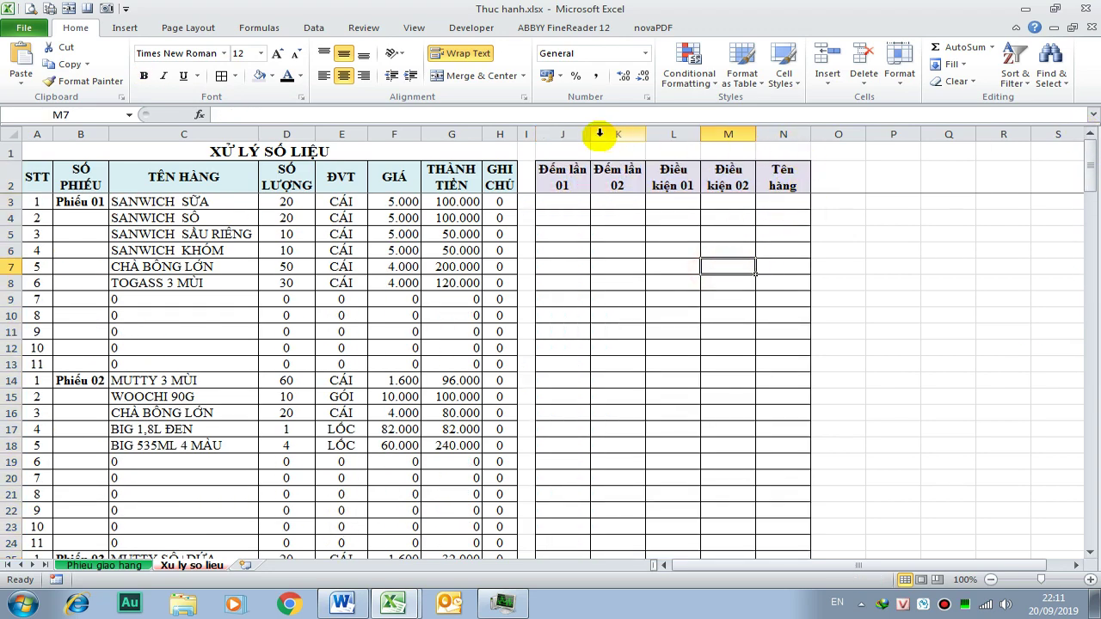
mouse_move(590, 134)
mouse_down()
mouse_move(926, 129)
mouse_move(900, 133)
mouse_up()
click(1010, 234)
mouse_move(567, 134)
mouse_down()
mouse_move(875, 132)
mouse_move(848, 134)
mouse_up()
drag(751, 135, 708, 138)
click(860, 191)
drag(774, 135, 815, 135)
click(847, 131)
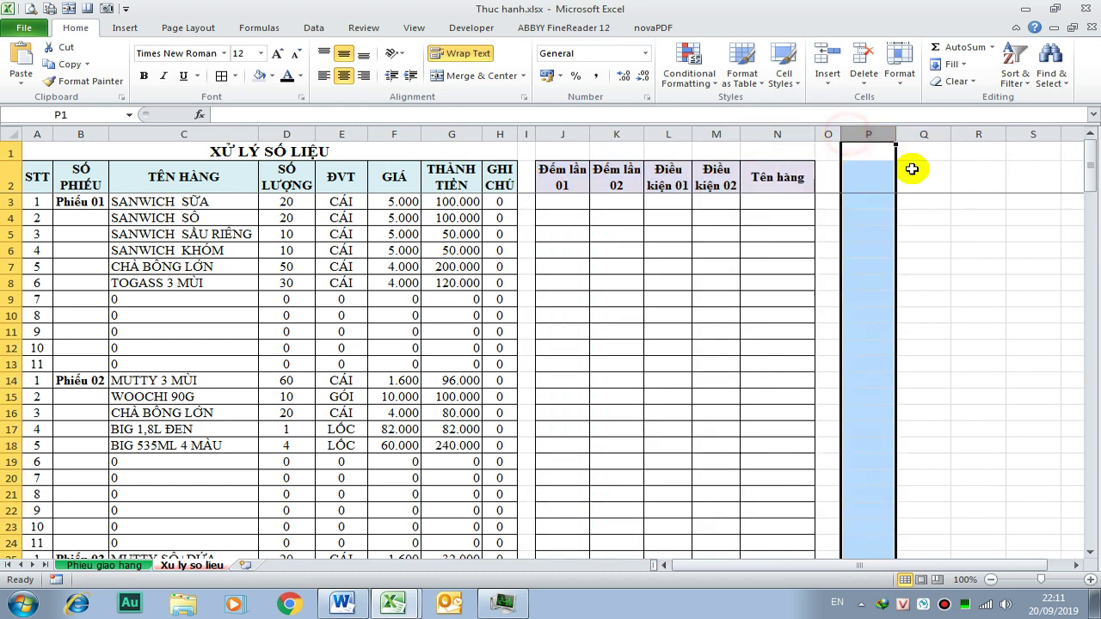
- Add a merged DS DUY NHẤT title across P1:Q1 in 14-point font
click(910, 168)
click(878, 178)
drag(869, 155, 899, 151)
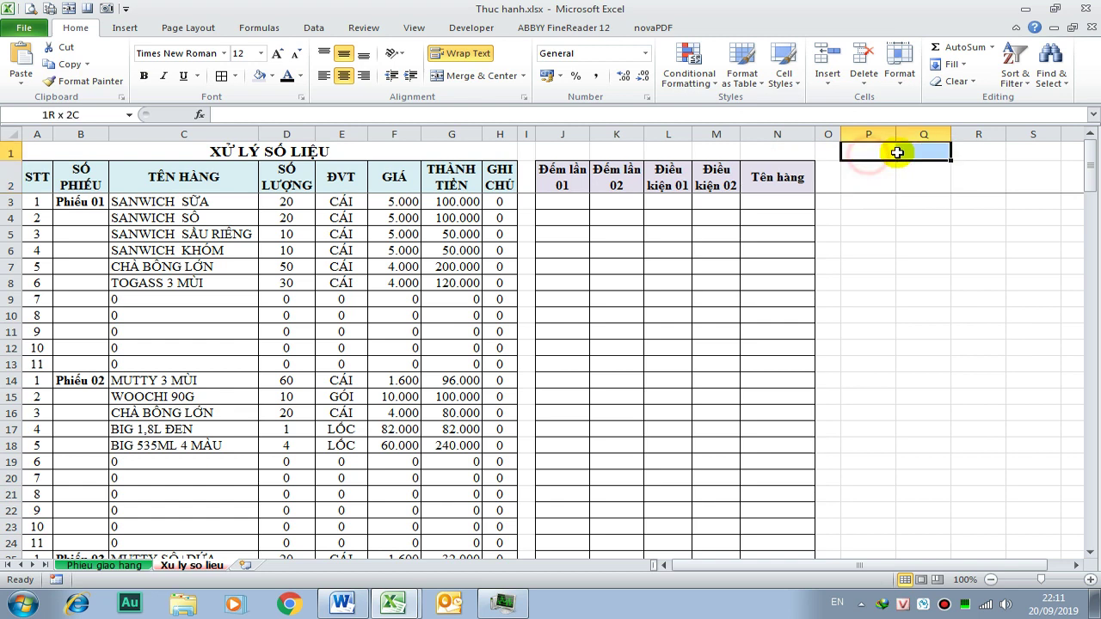
click(473, 77)
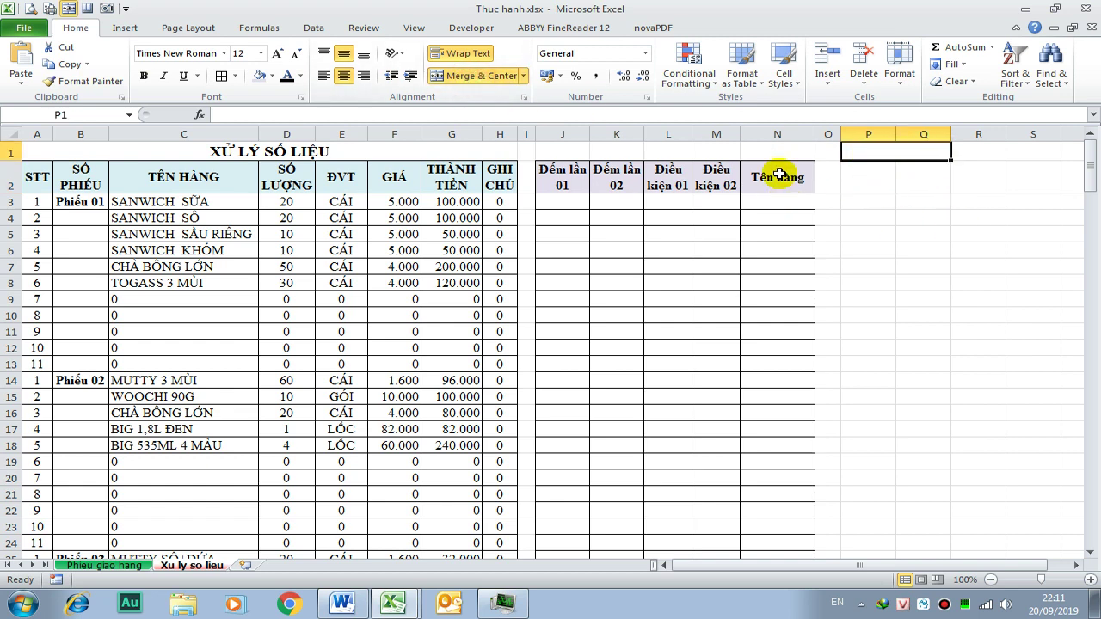
text(DS DUY NHẤT)
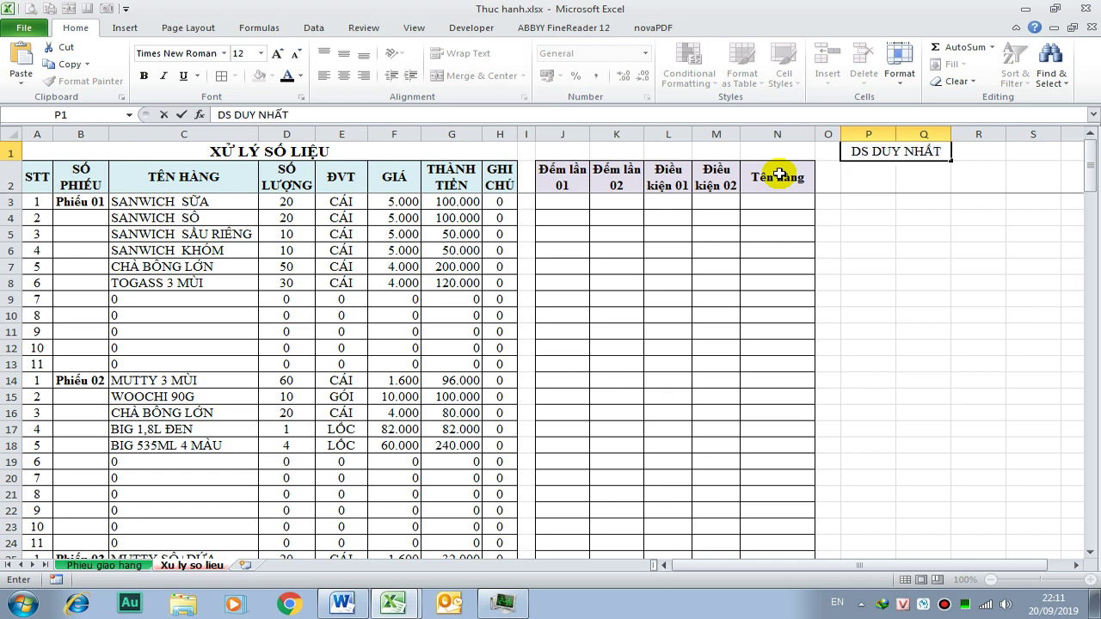
key(ctrl+Return)
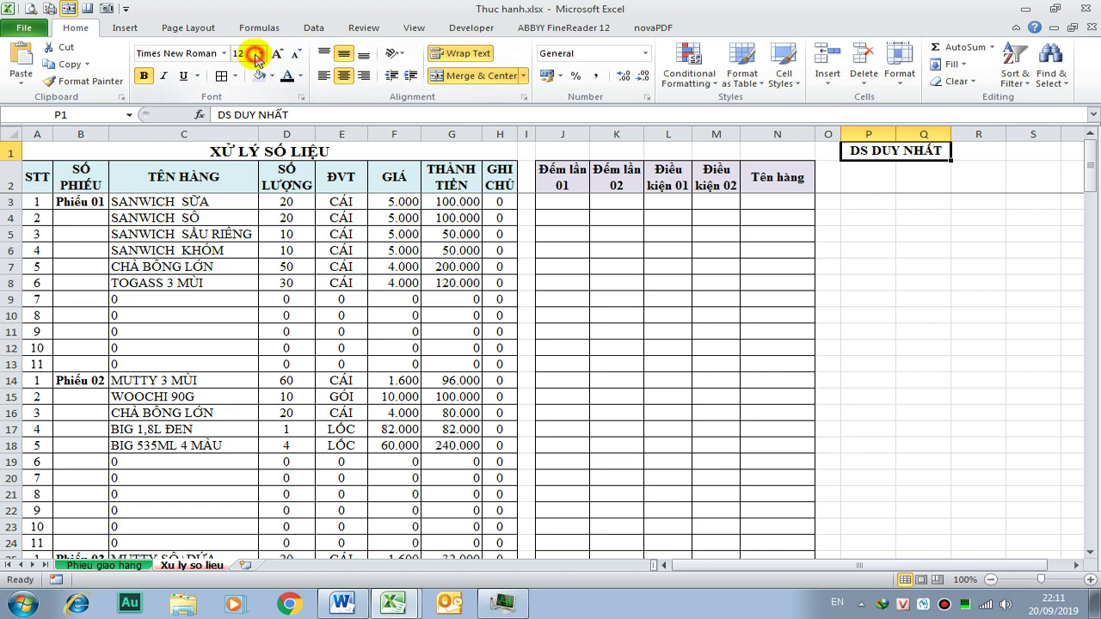
click(1057, 319)
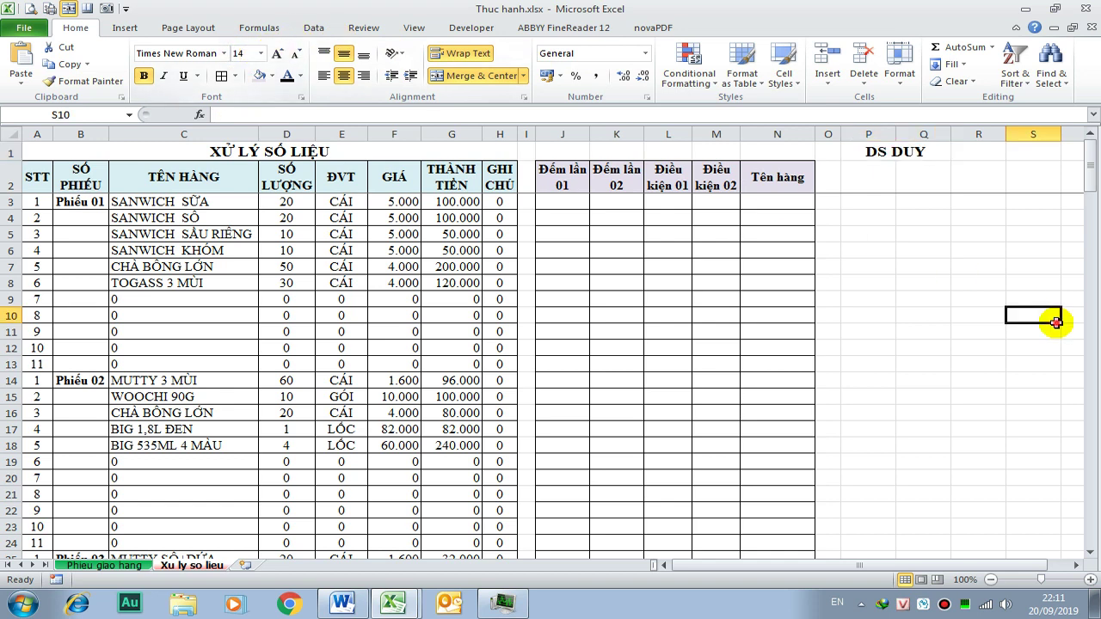
drag(951, 138, 969, 137)
- Enter bold headers STT and TÊN HÀNG in P2:Q2
click(932, 227)
drag(868, 177, 932, 176)
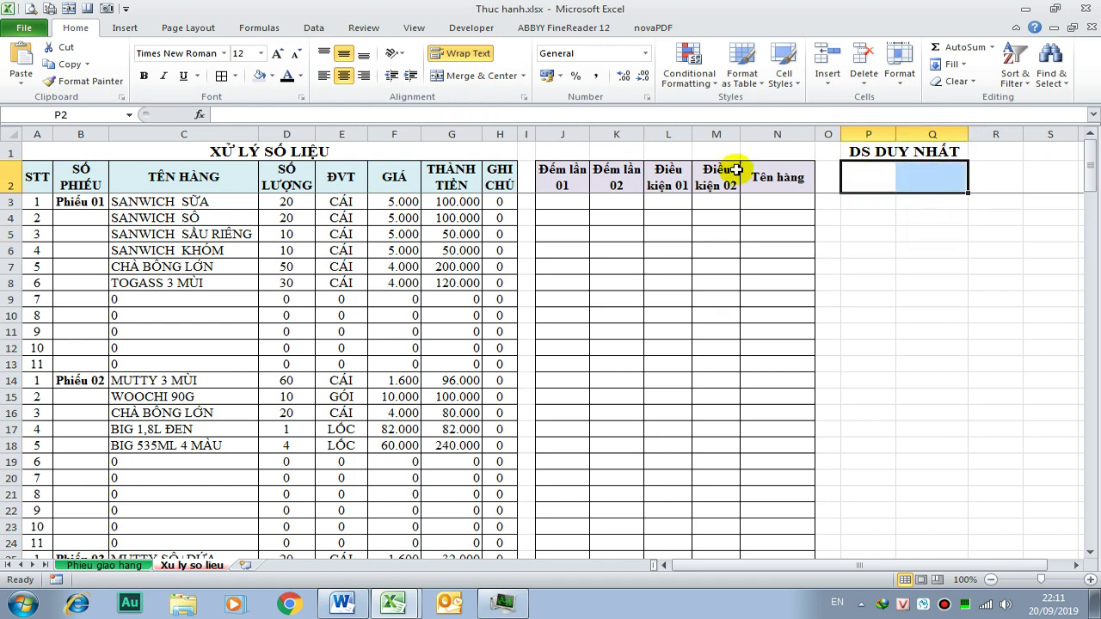
click(875, 185)
text(s)
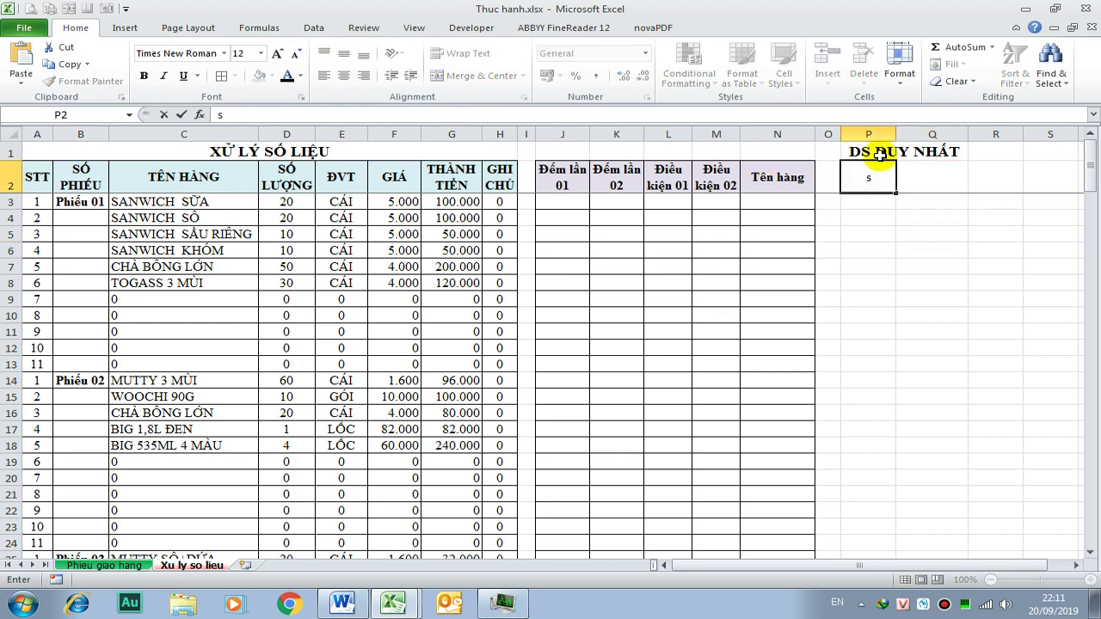
key(Tab)
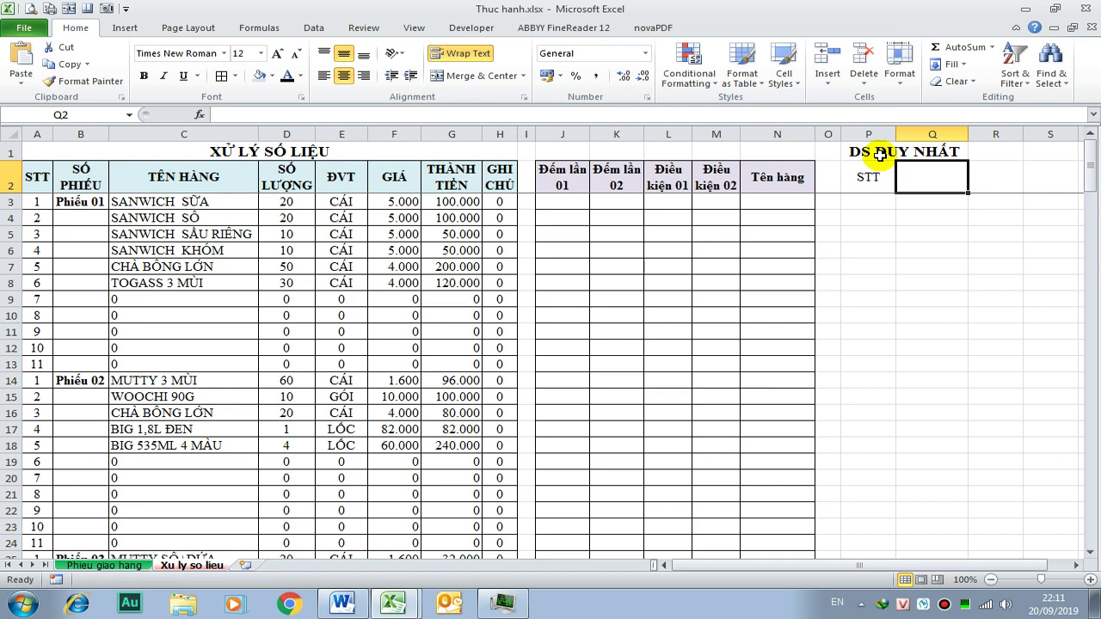
text(TÊN HÀNG)
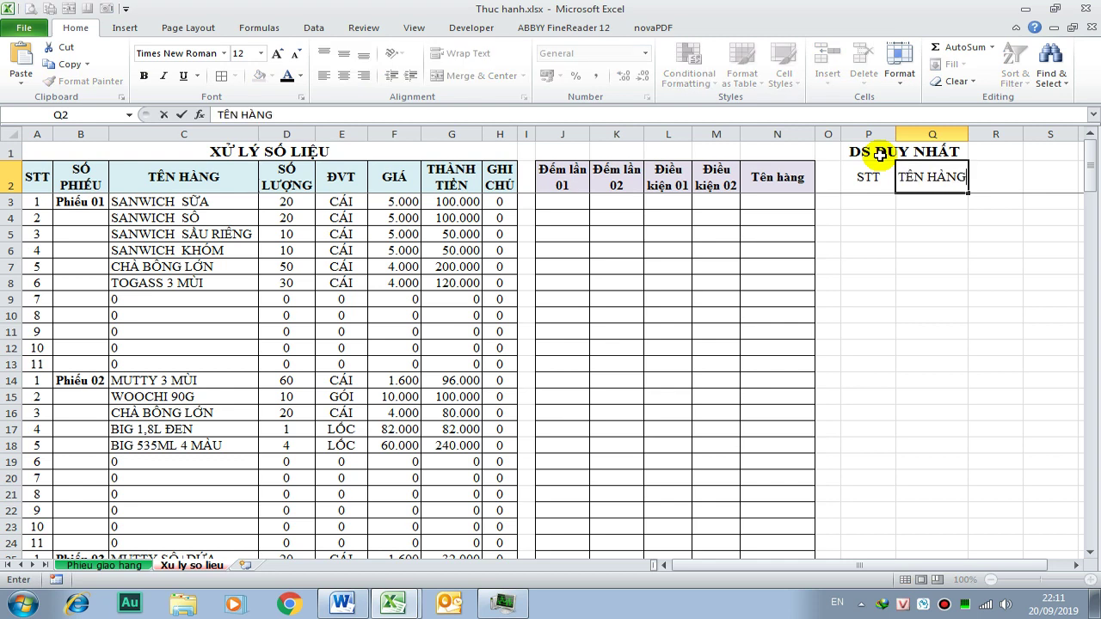
key(Return)
drag(867, 176, 930, 176)
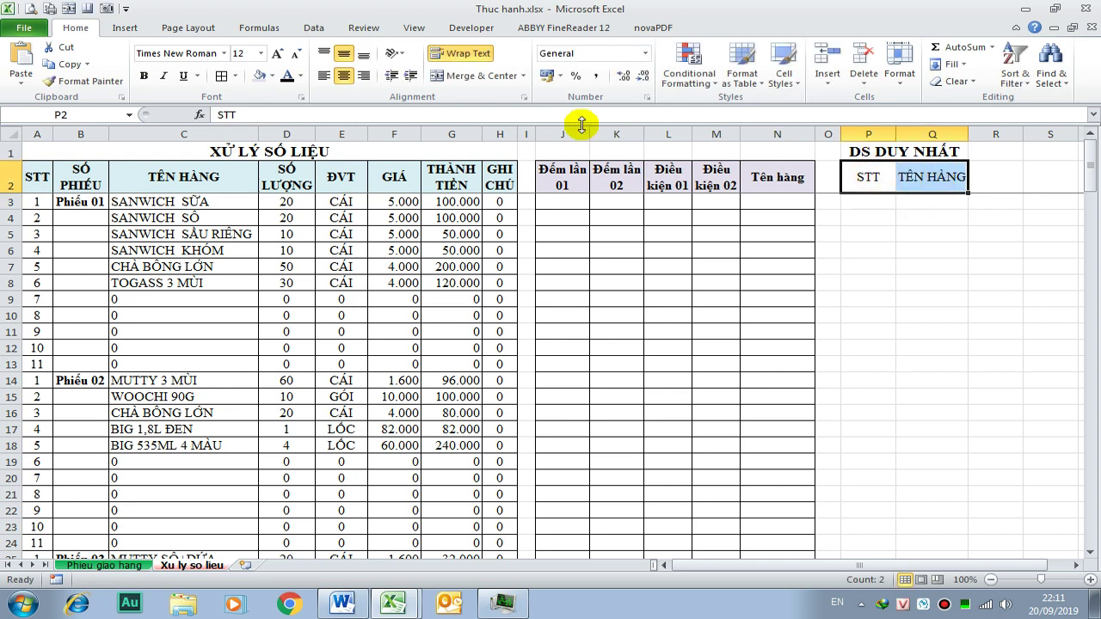
key(ctrl+b)
- Apply All Borders to the range P2:Q167
click(221, 75)
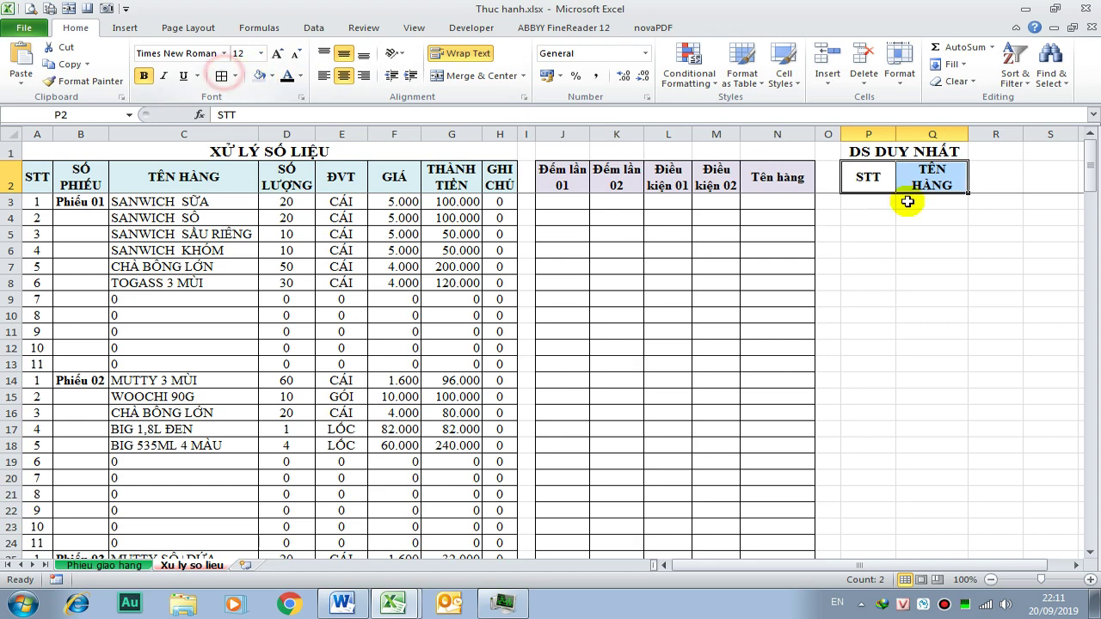
drag(917, 216, 917, 216)
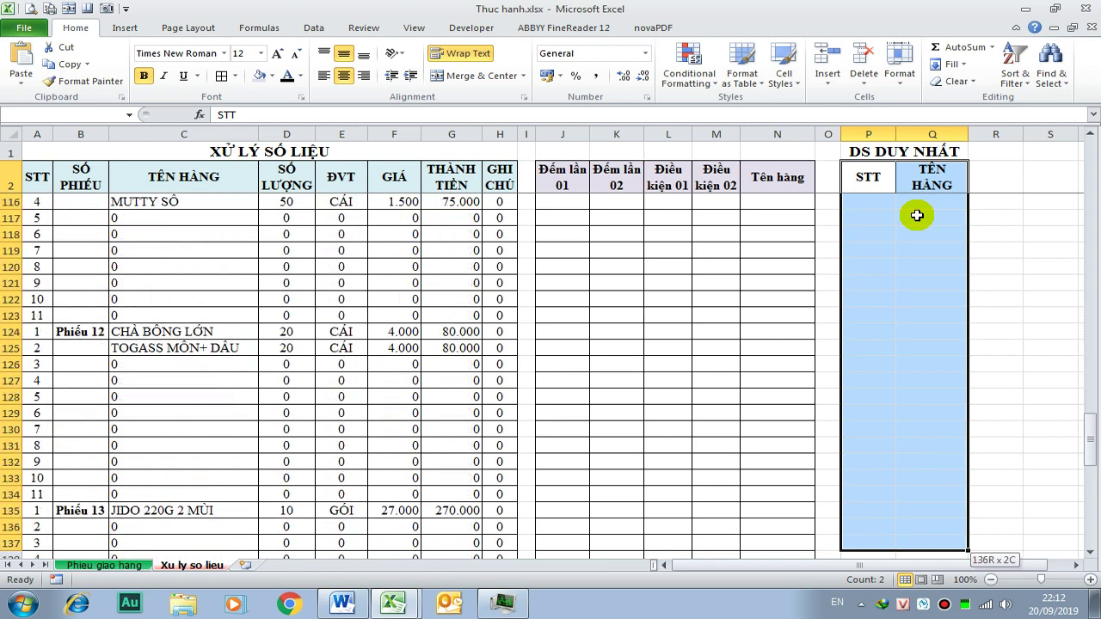
drag(917, 216, 917, 216)
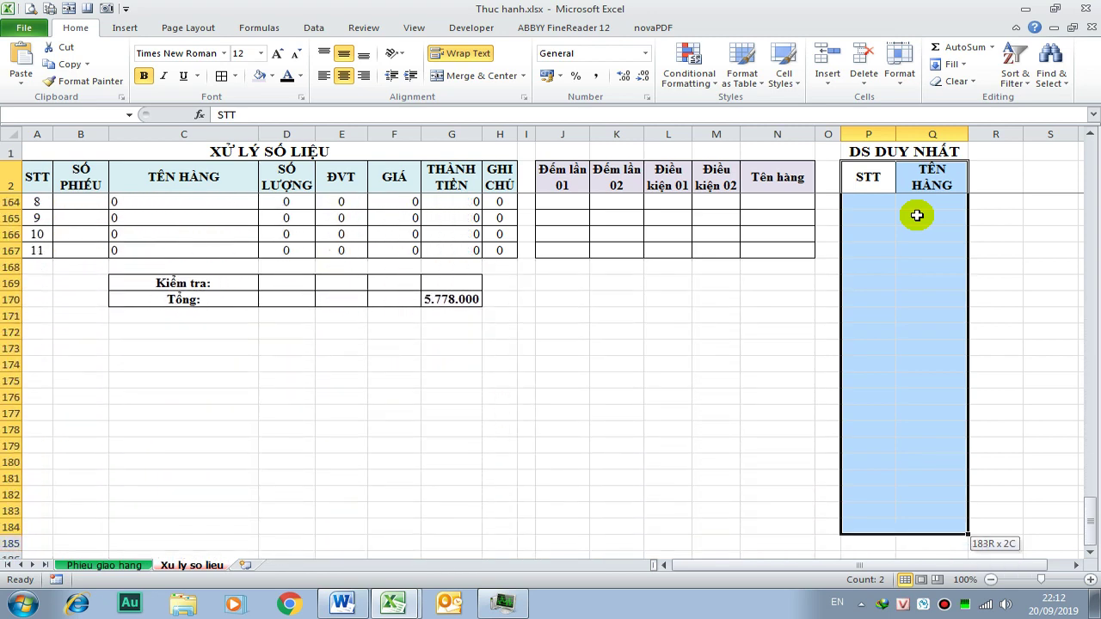
drag(917, 216, 918, 251)
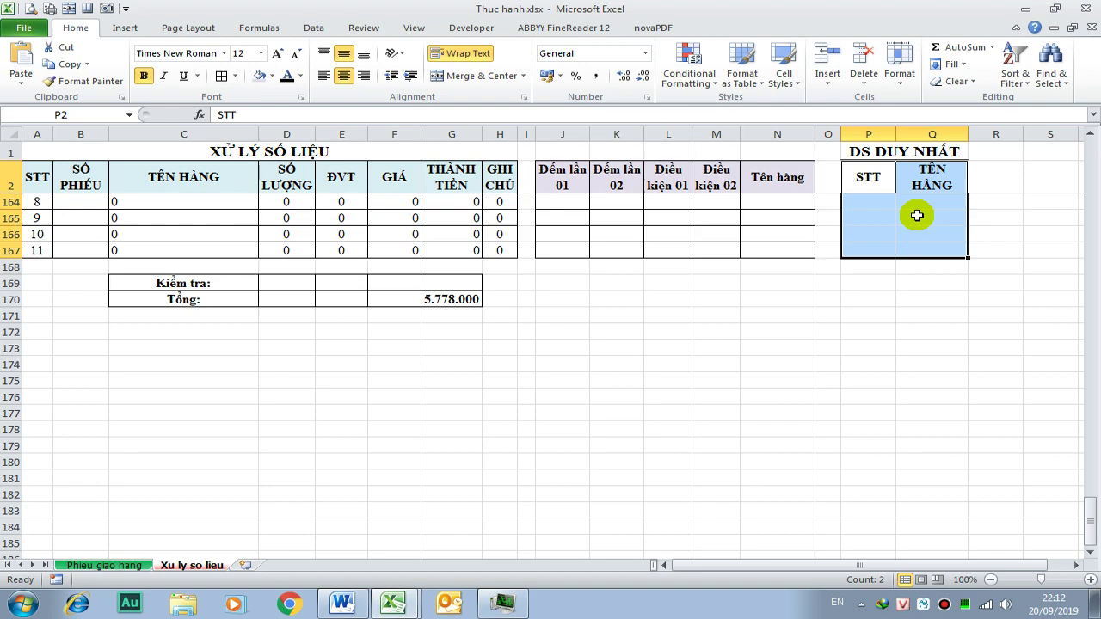
click(222, 77)
- Widen column Q for TÊN HÀNG and autofit the STT column P
scroll(1018, 358, up, 6)
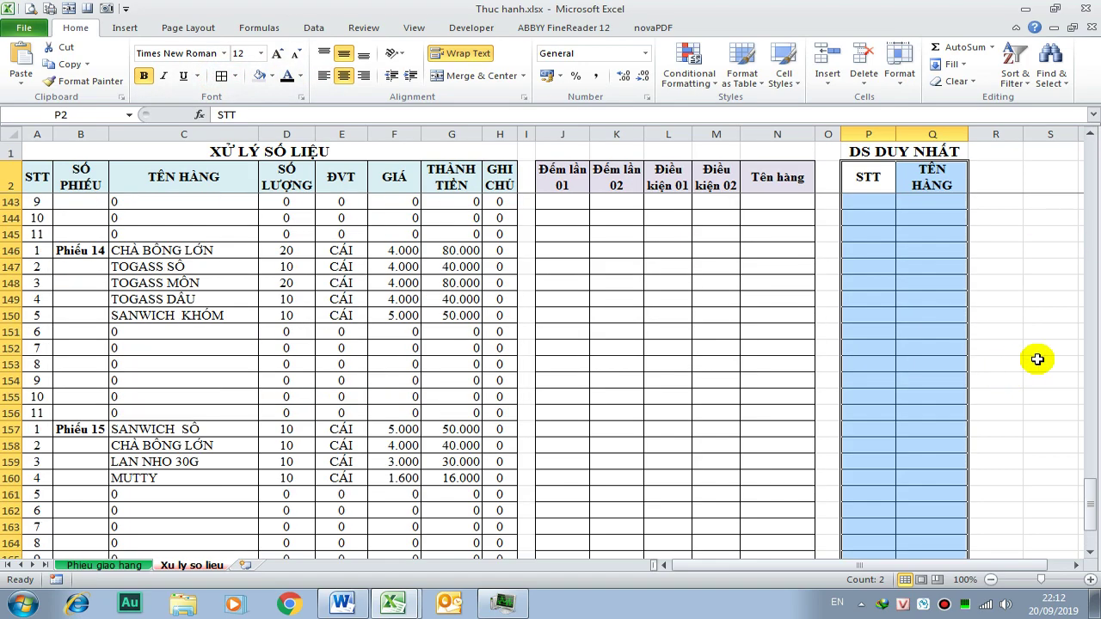
drag(1093, 472, 1052, 123)
click(989, 296)
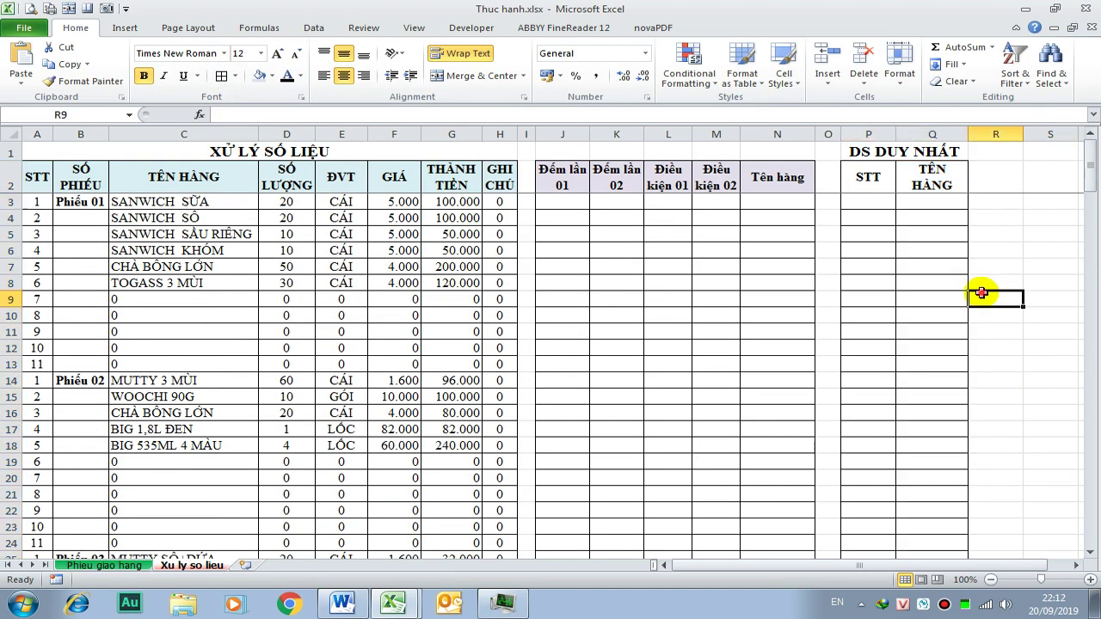
drag(968, 133, 1000, 133)
click(910, 267)
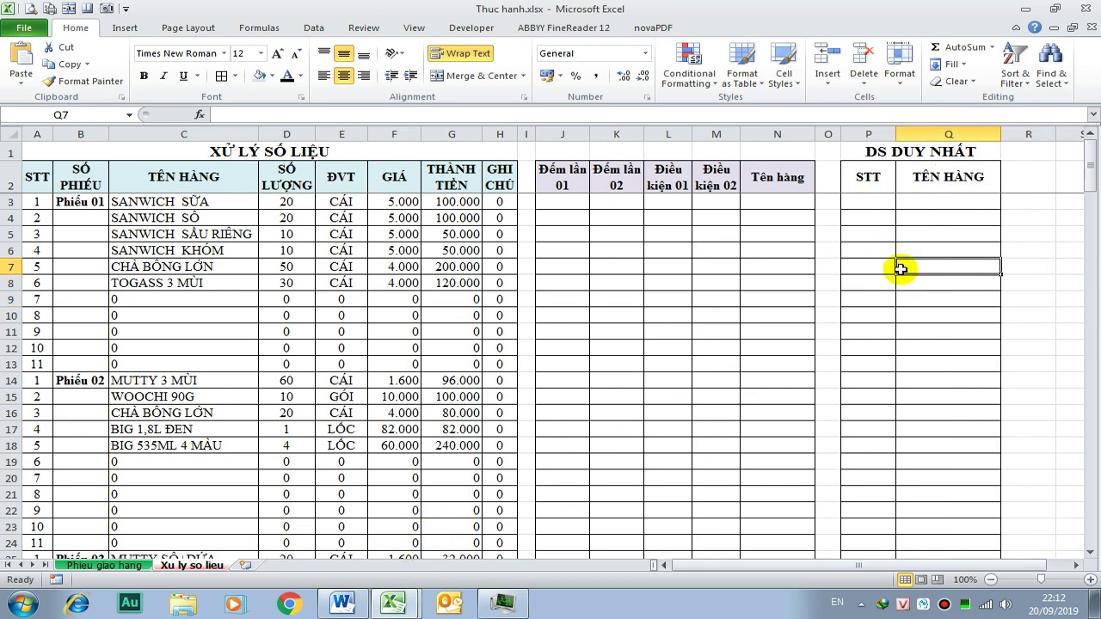
double_click(897, 131)
- Enter 1 as the first serial number in P3
click(857, 200)
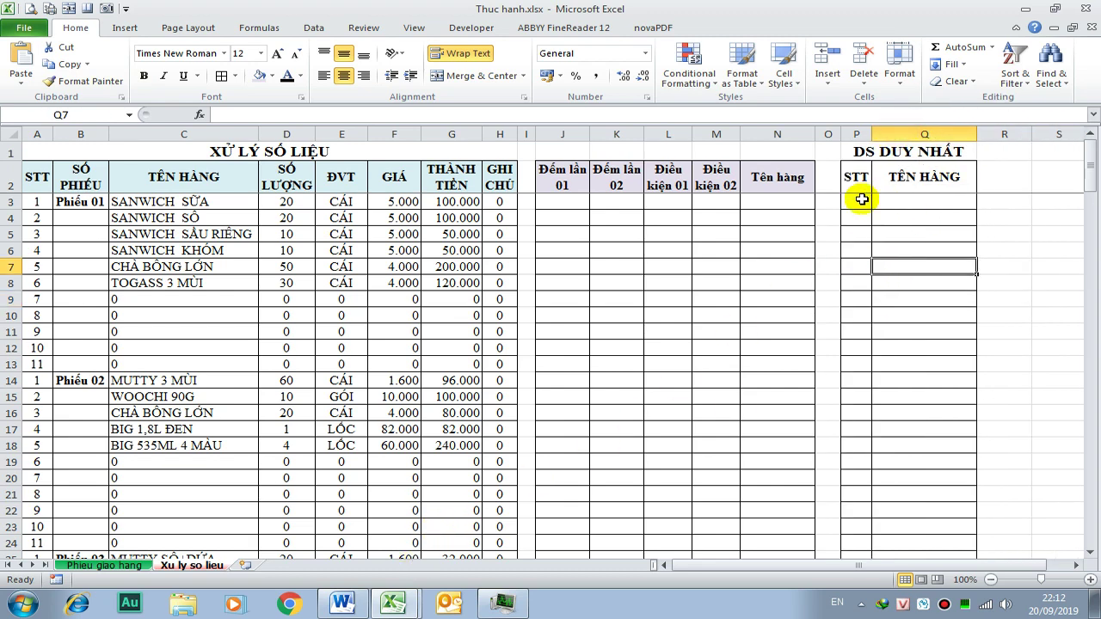
text(1)
key(Return)
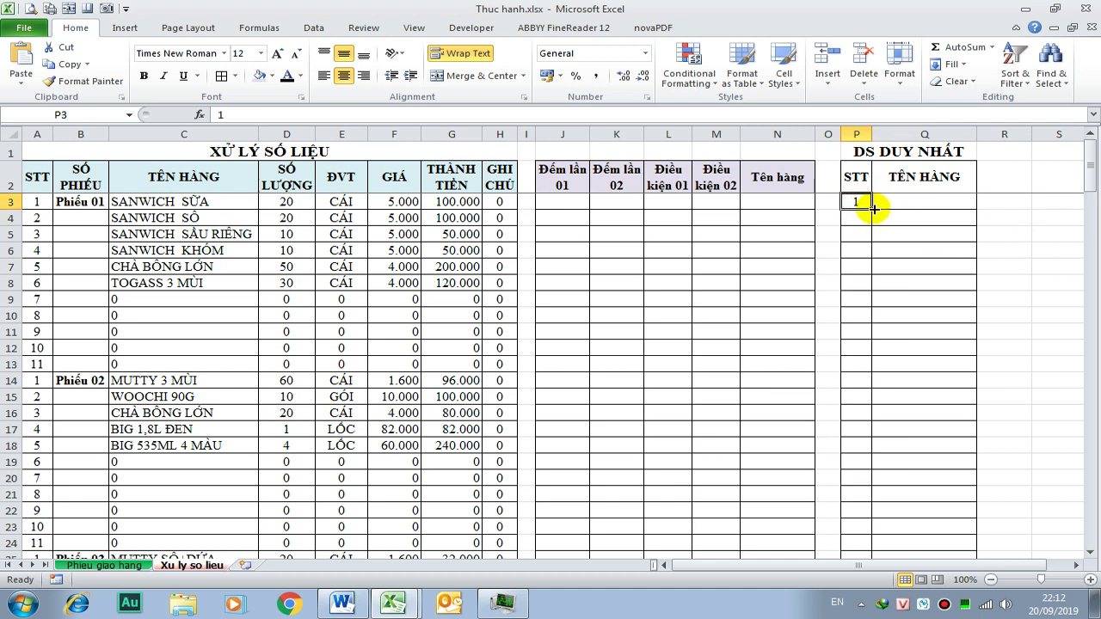
- Fill the STT column as a series 1 to 165 down to row 167
drag(873, 208, 870, 613)
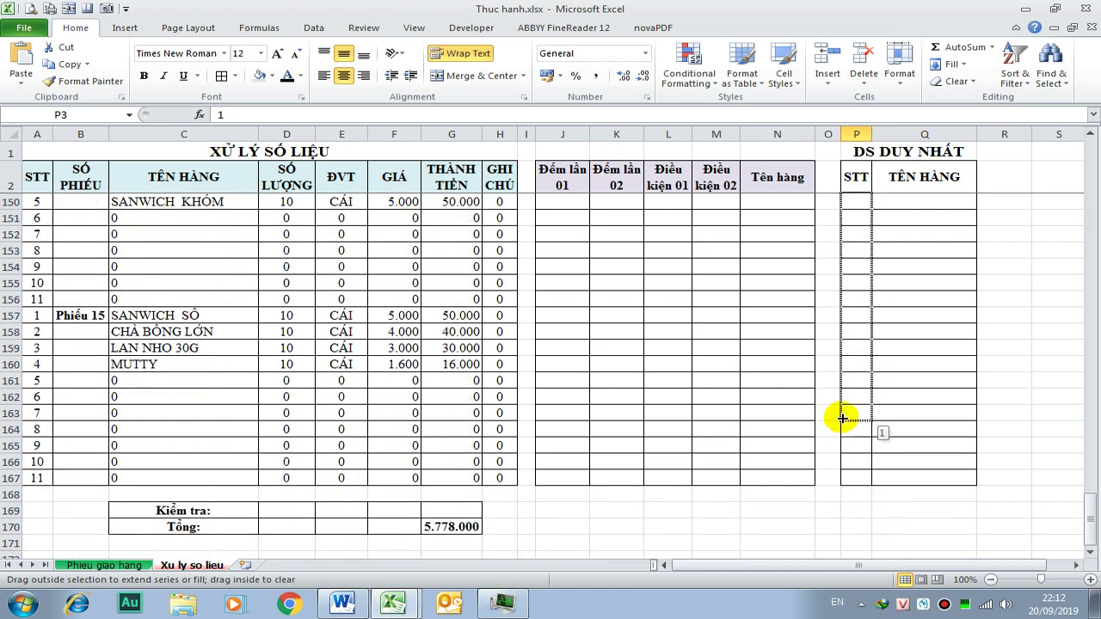
drag(870, 614, 853, 480)
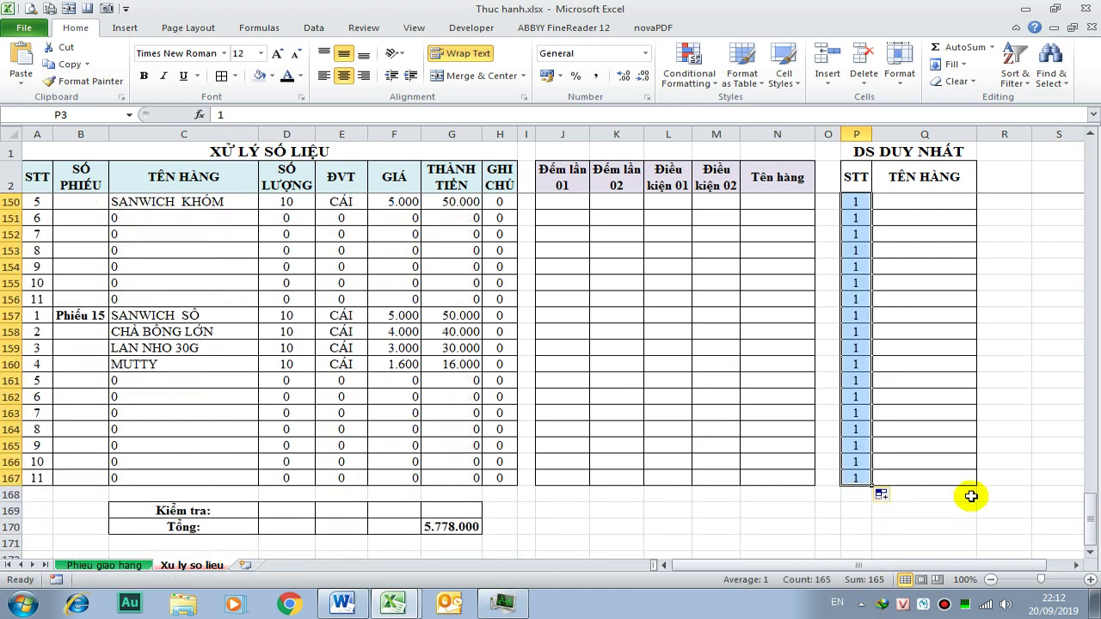
click(889, 497)
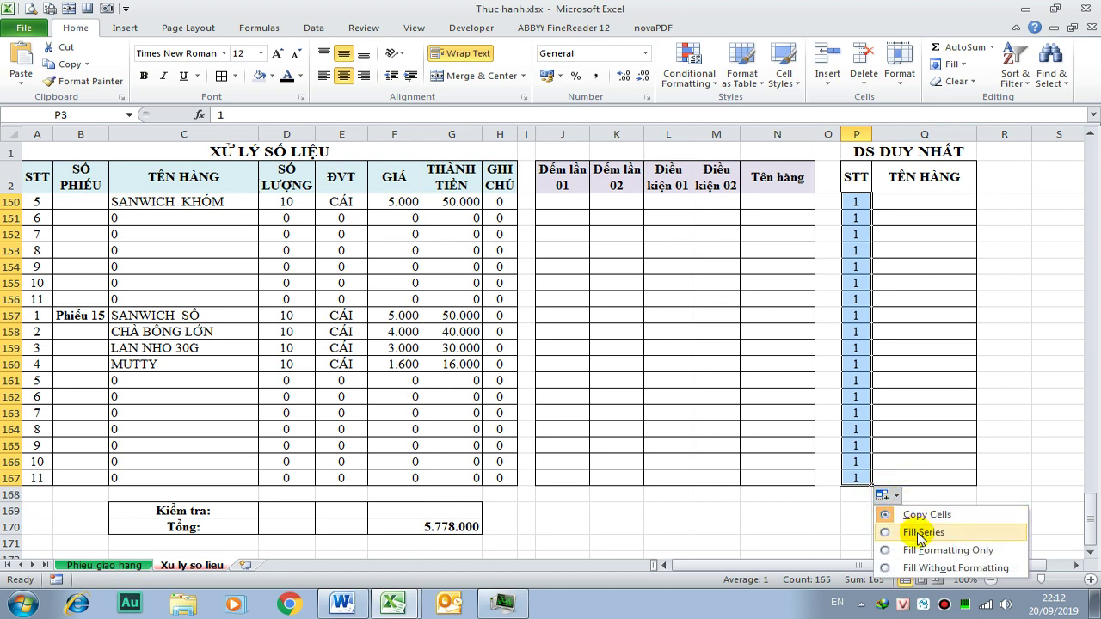
scroll(941, 454, down, 5)
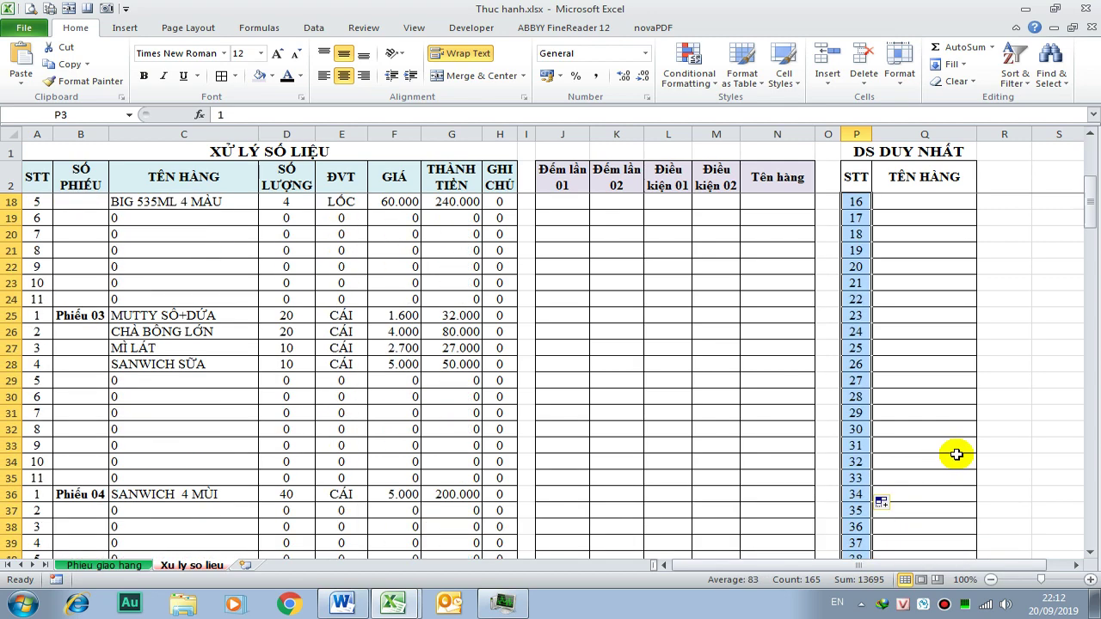
drag(1089, 215, 1089, 522)
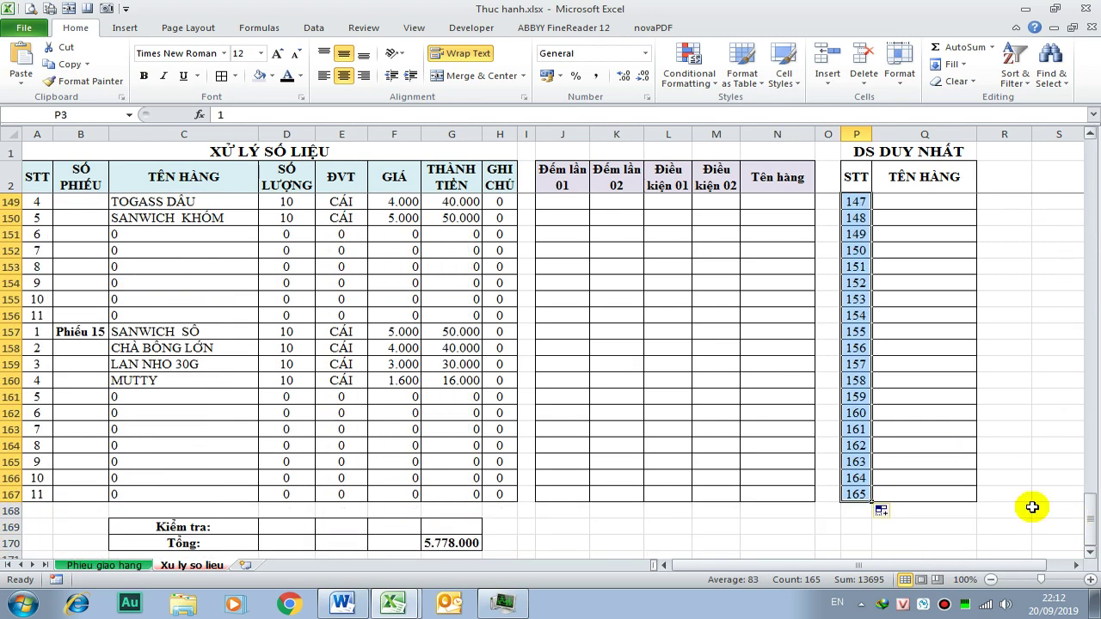
click(998, 462)
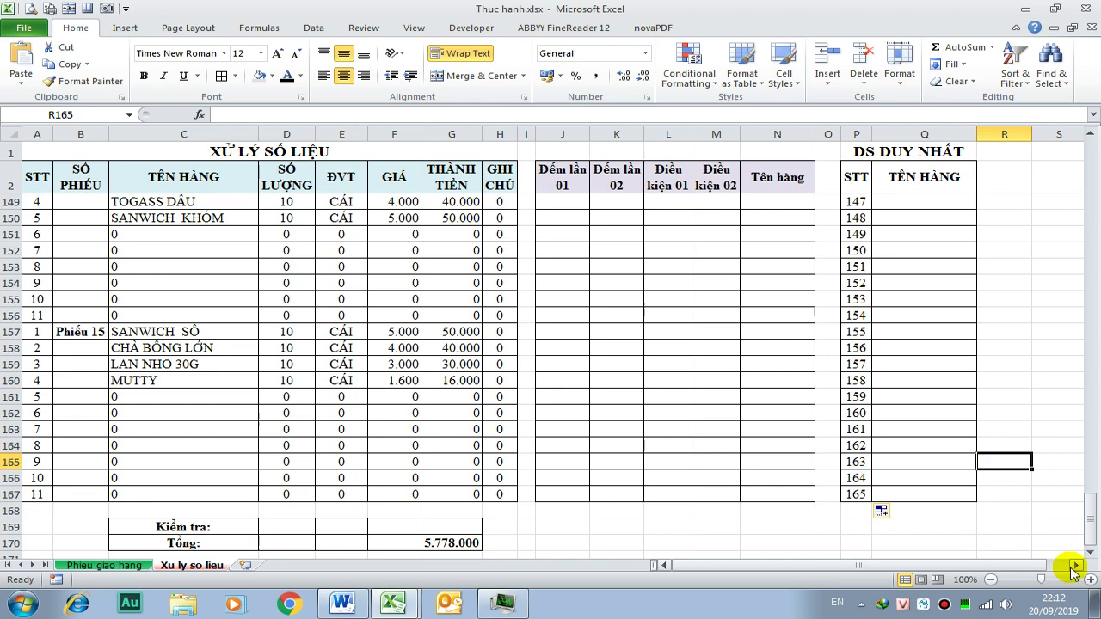
- Make the STT numbers in P3:P167 bold
drag(1090, 506, 1095, 108)
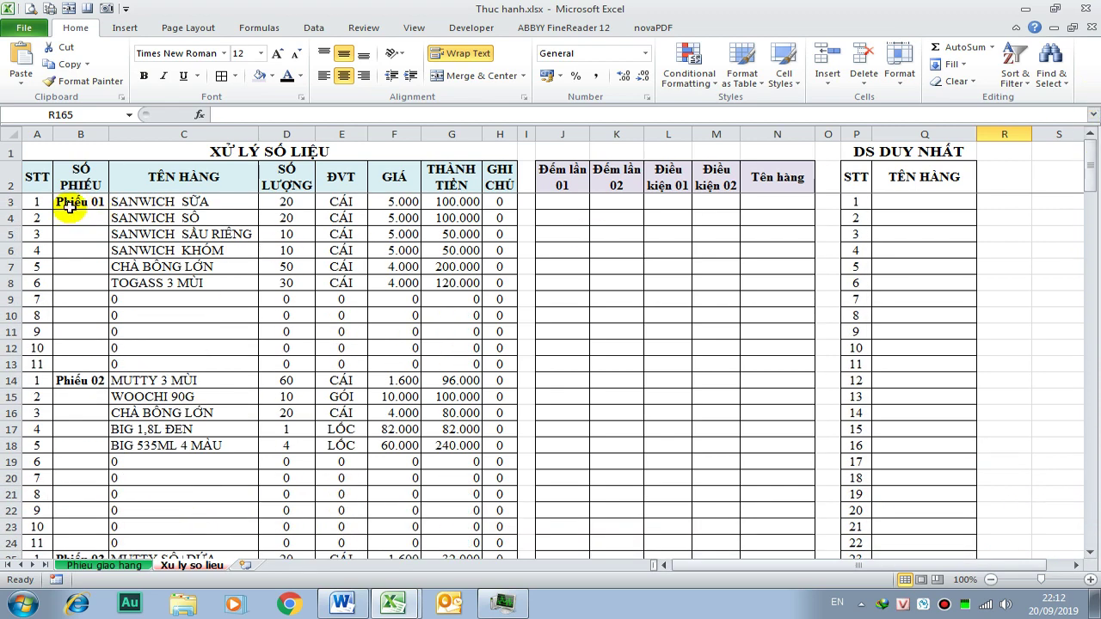
click(955, 315)
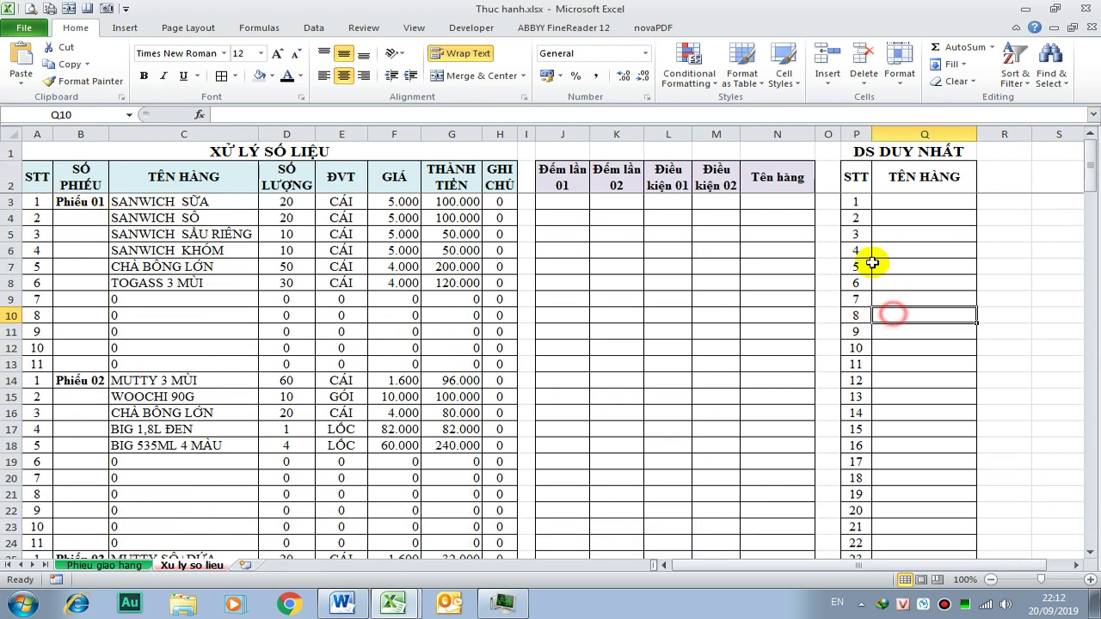
click(856, 202)
drag(1094, 169, 1089, 507)
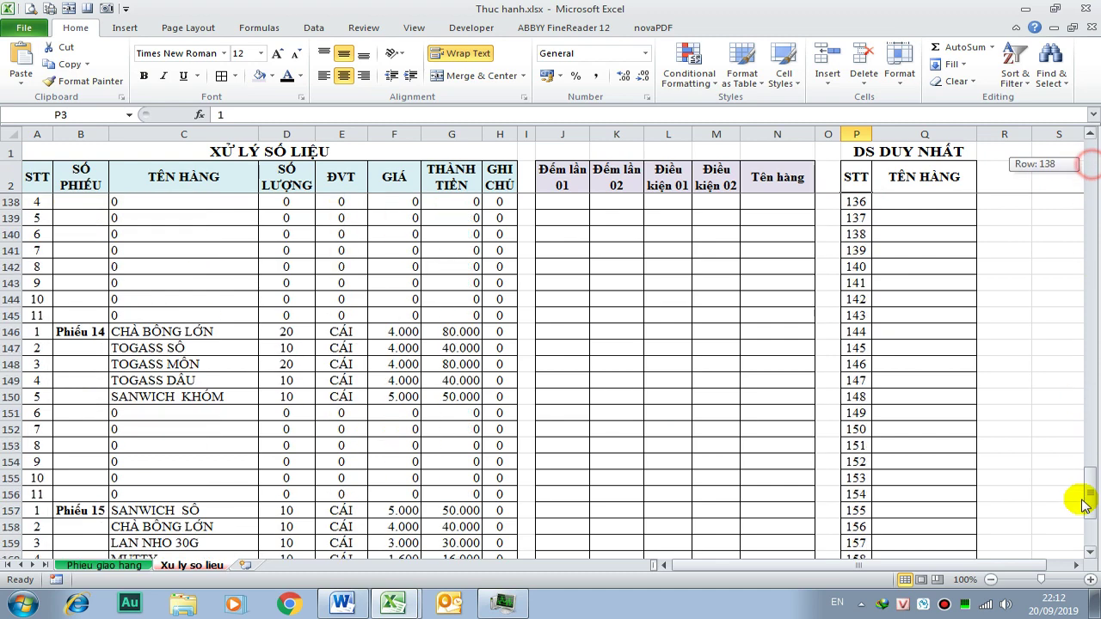
shift+click(857, 493)
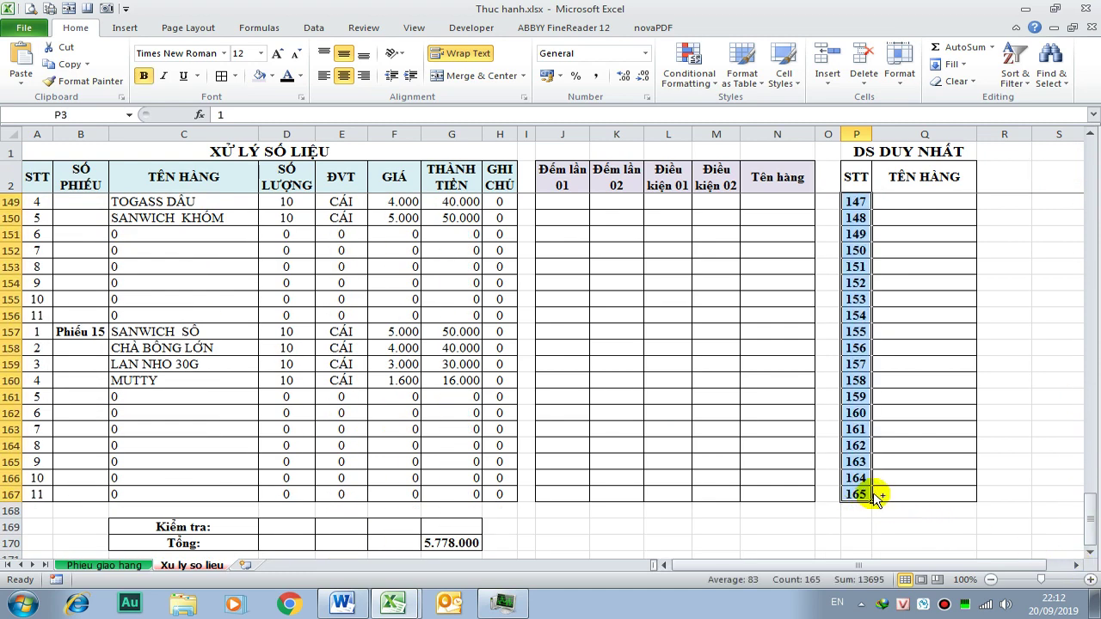
drag(1091, 518, 1091, 153)
click(723, 283)
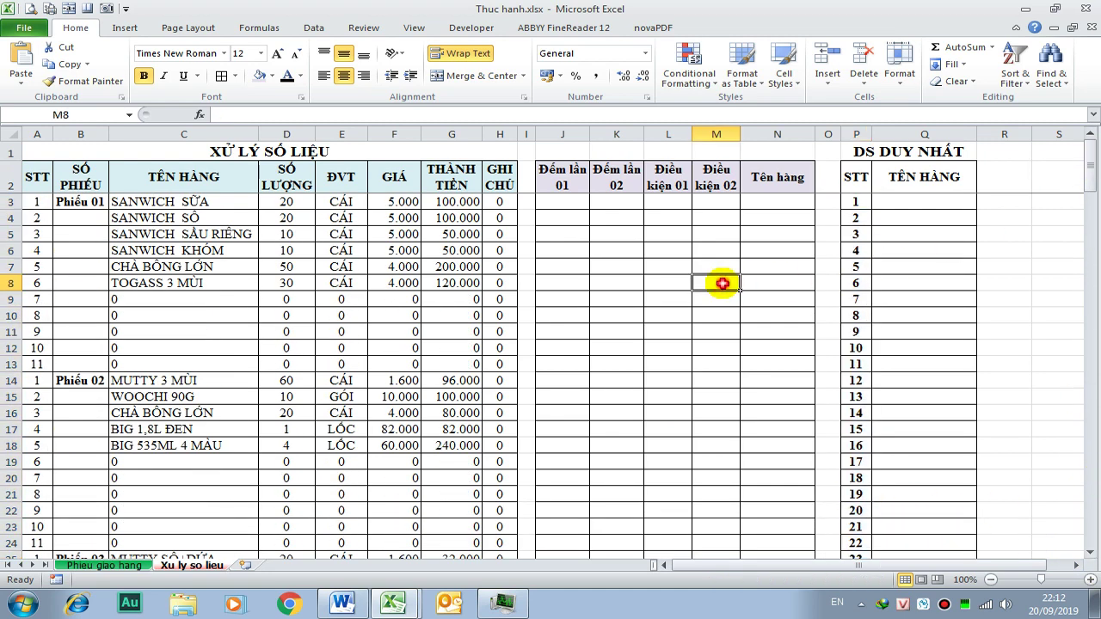
- Enter =C3 in N3, autofit column N, and fill the link down the column
click(357, 605)
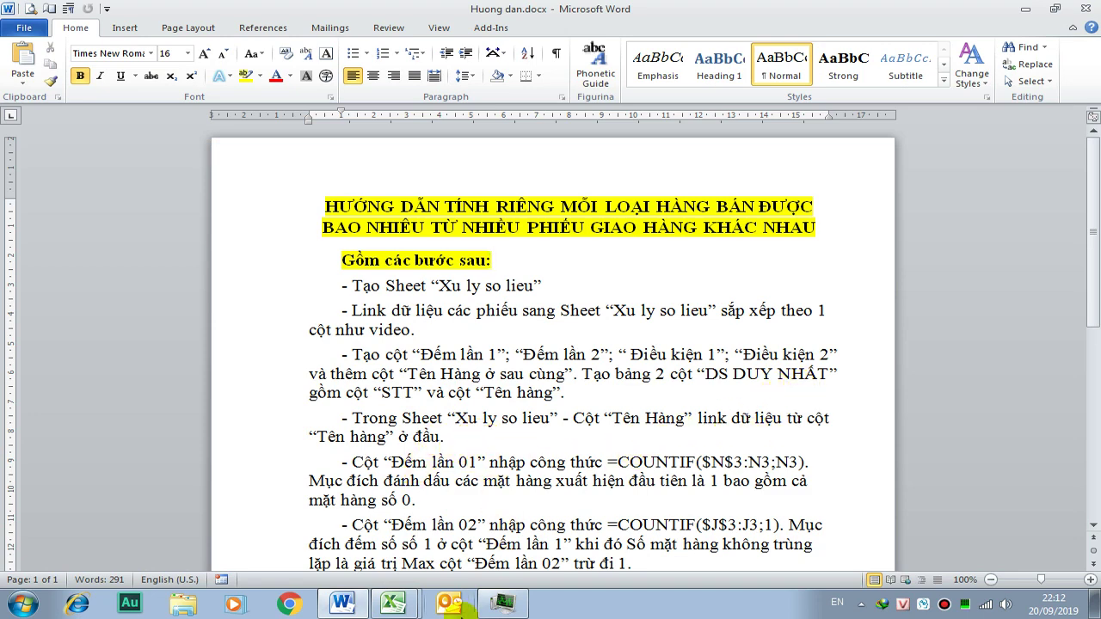
click(396, 604)
click(378, 568)
click(787, 202)
text(=)
click(183, 203)
key(Return)
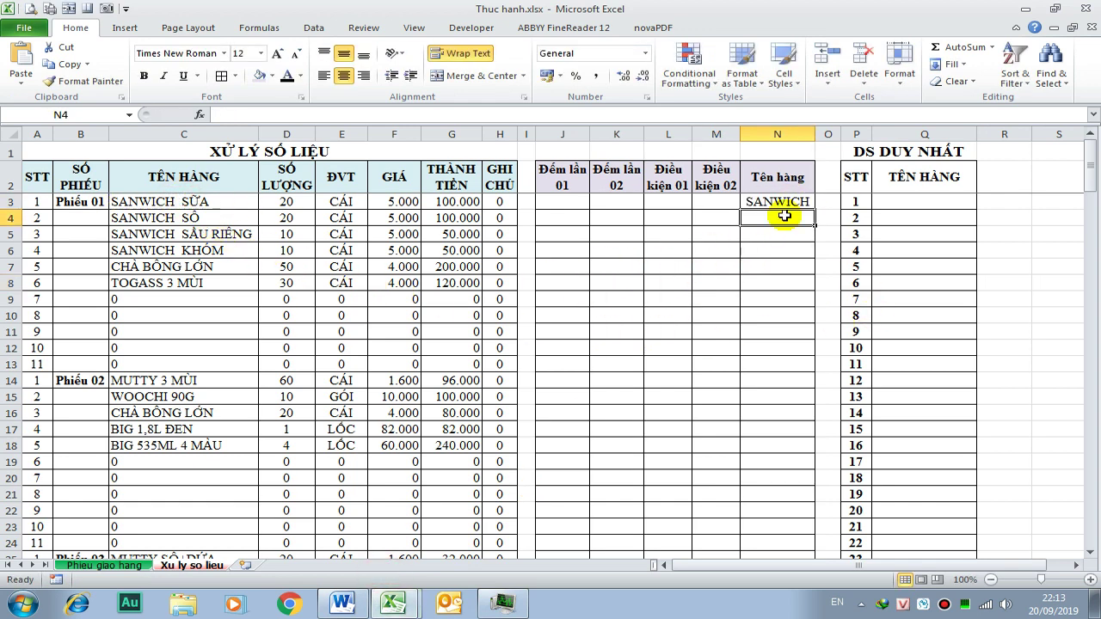
double_click(815, 134)
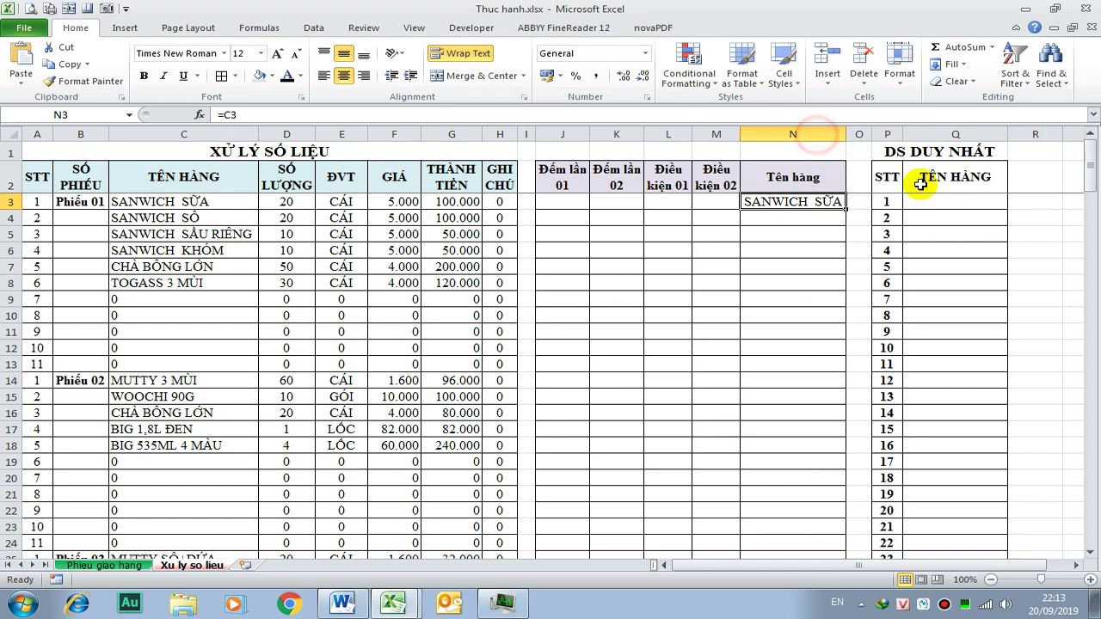
mouse_move(845, 208)
mouse_down()
mouse_move(827, 584)
mouse_move(822, 491)
mouse_up()
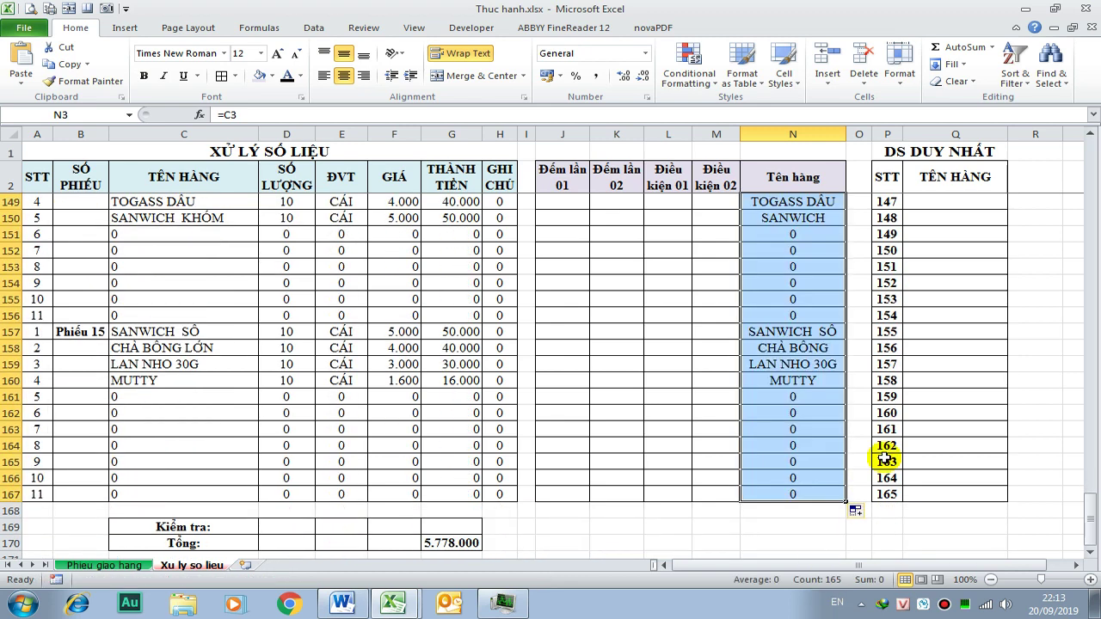
- Left-align the linked item names in column N, then return to the Huong dan guide
scroll(917, 423, up, 6)
scroll(900, 271, up, 7)
scroll(868, 257, up, 5)
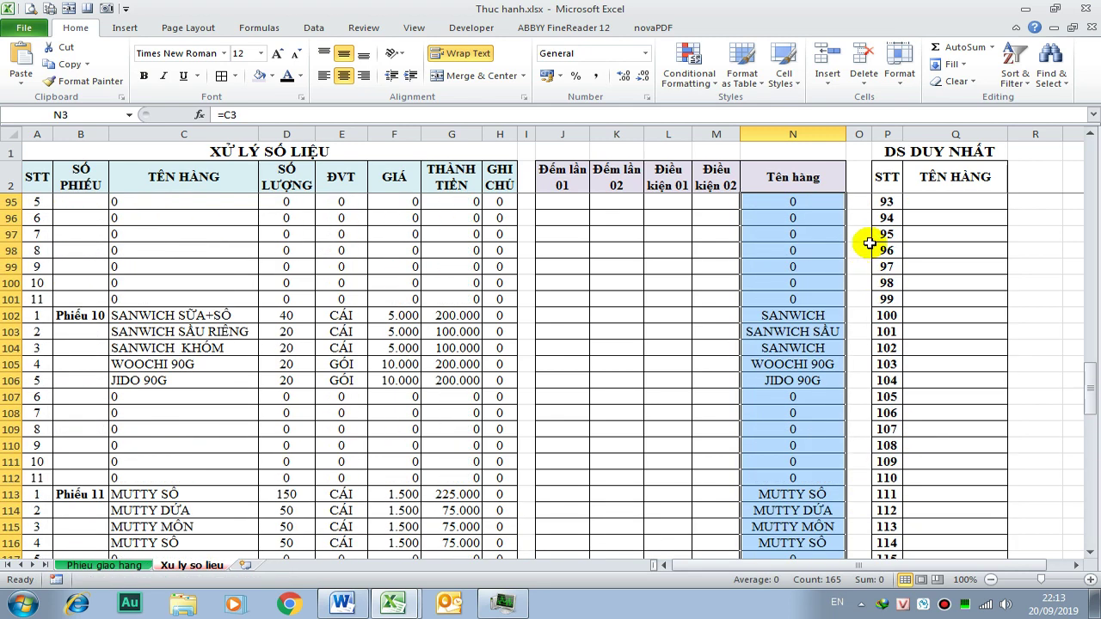
click(325, 77)
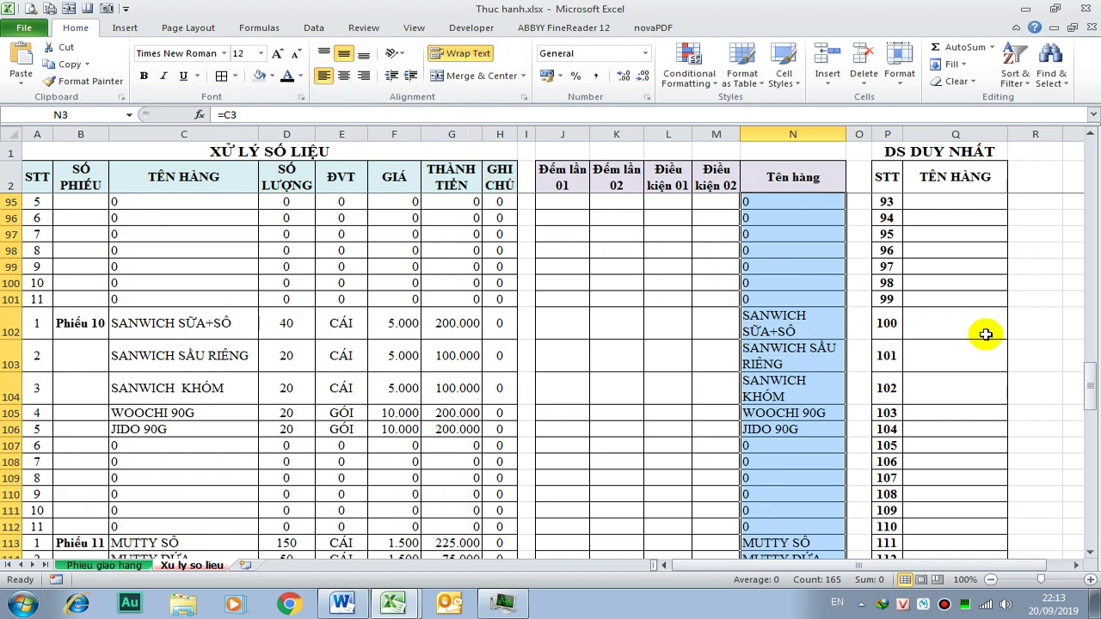
drag(1090, 376, 1089, 138)
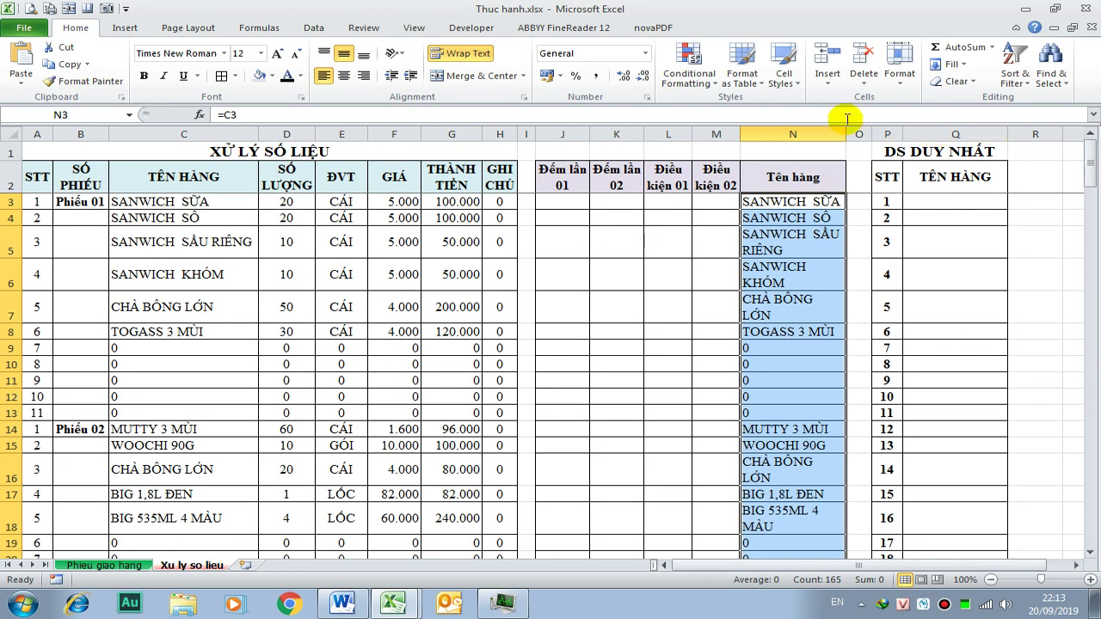
click(853, 328)
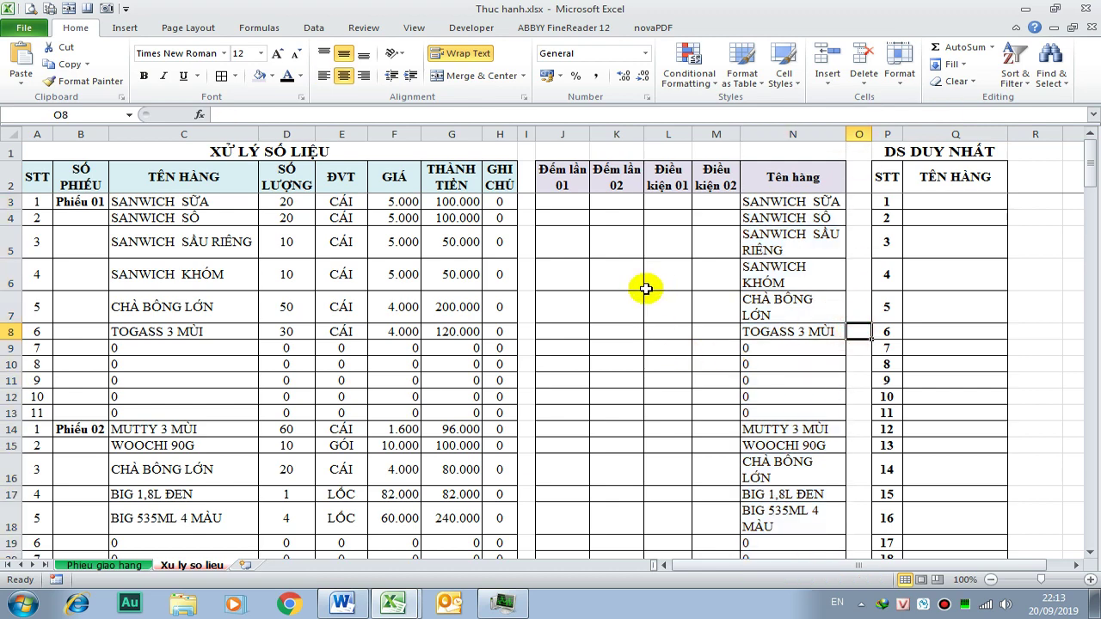
click(342, 605)
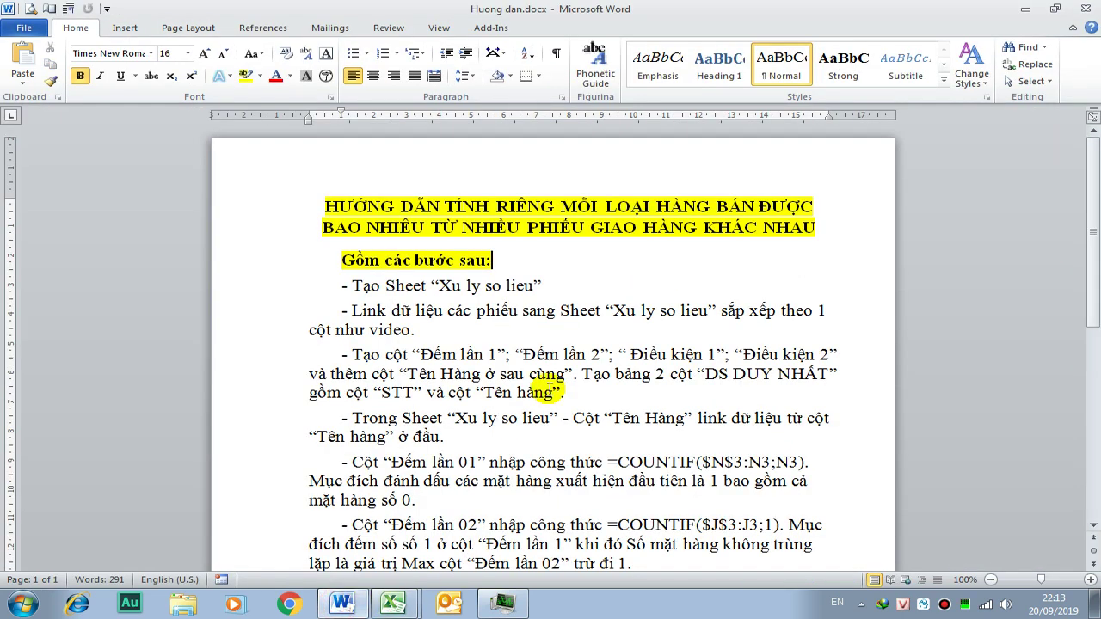
- Select the Đếm lần 01 formula =COUNTIF($N$3:N3;N3) in the guide and return to Thuc hanh.xlsx
scroll(499, 335, down, 1)
scroll(445, 387, down, 1)
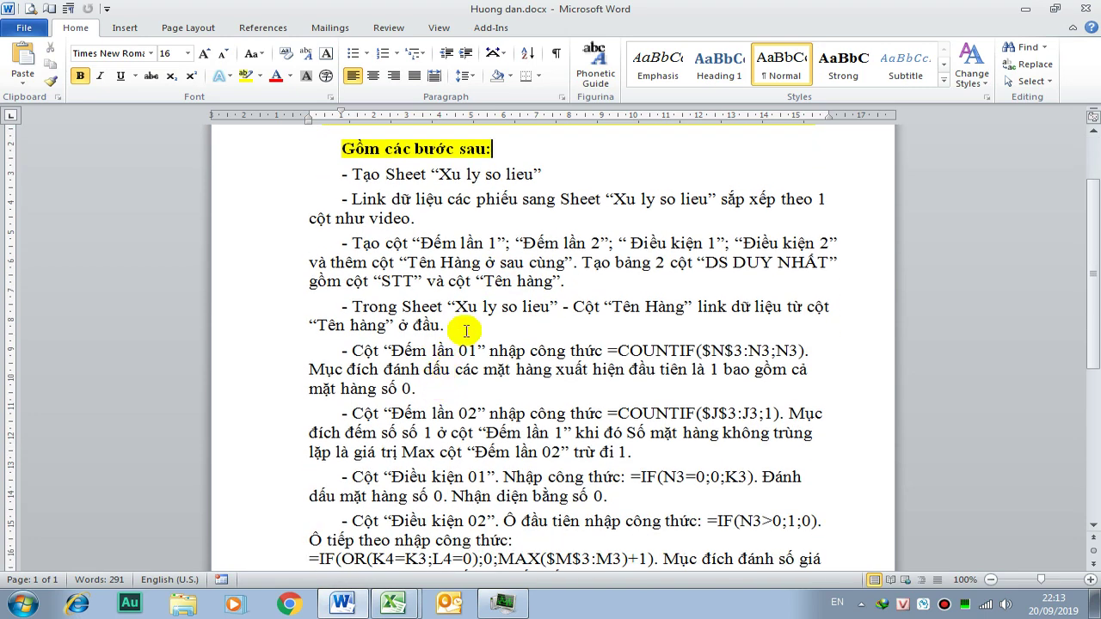
triple_click(465, 330)
click(434, 365)
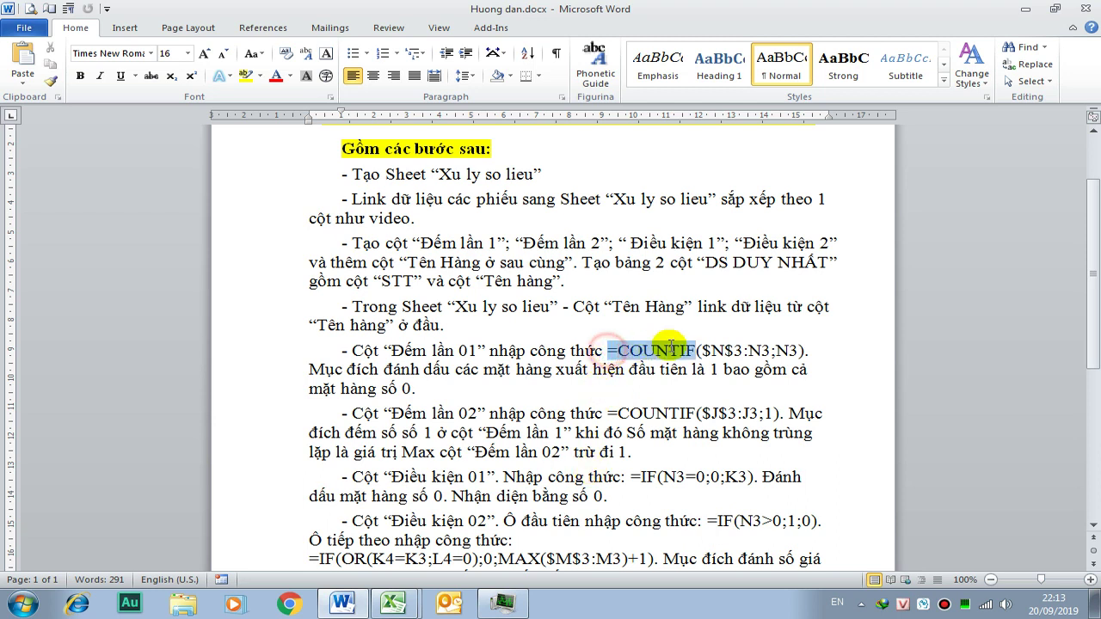
drag(608, 351, 786, 356)
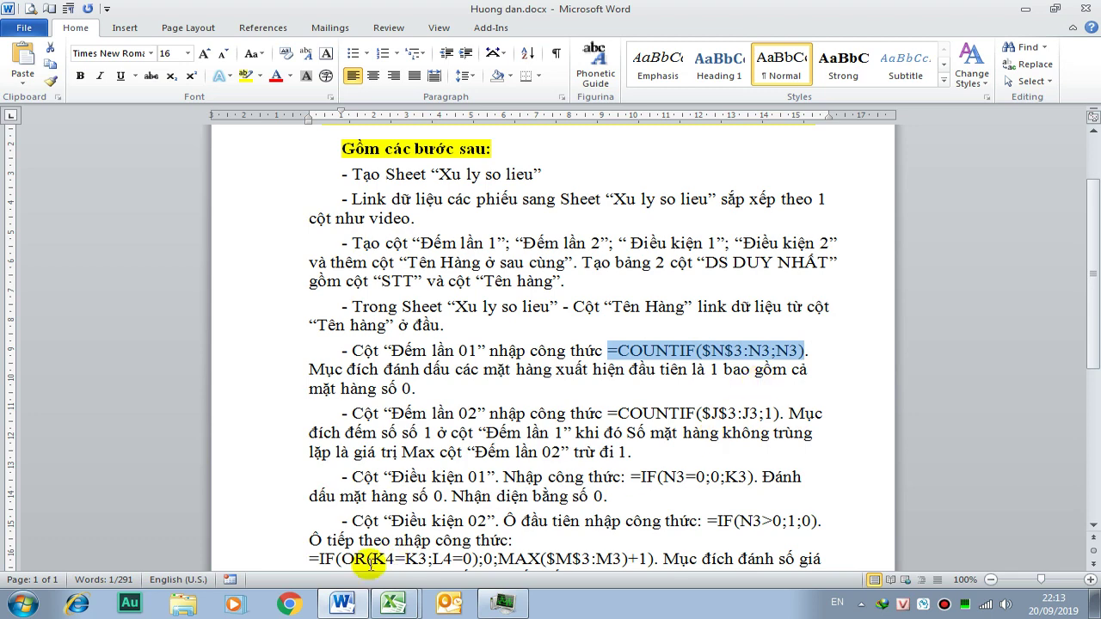
click(394, 604)
click(370, 569)
- Type =COUNTIF($N$3:N3;N3) into J3, then cancel it and recheck the Word guide
click(571, 203)
text(=COUNTIF($N$3:N3;N3))
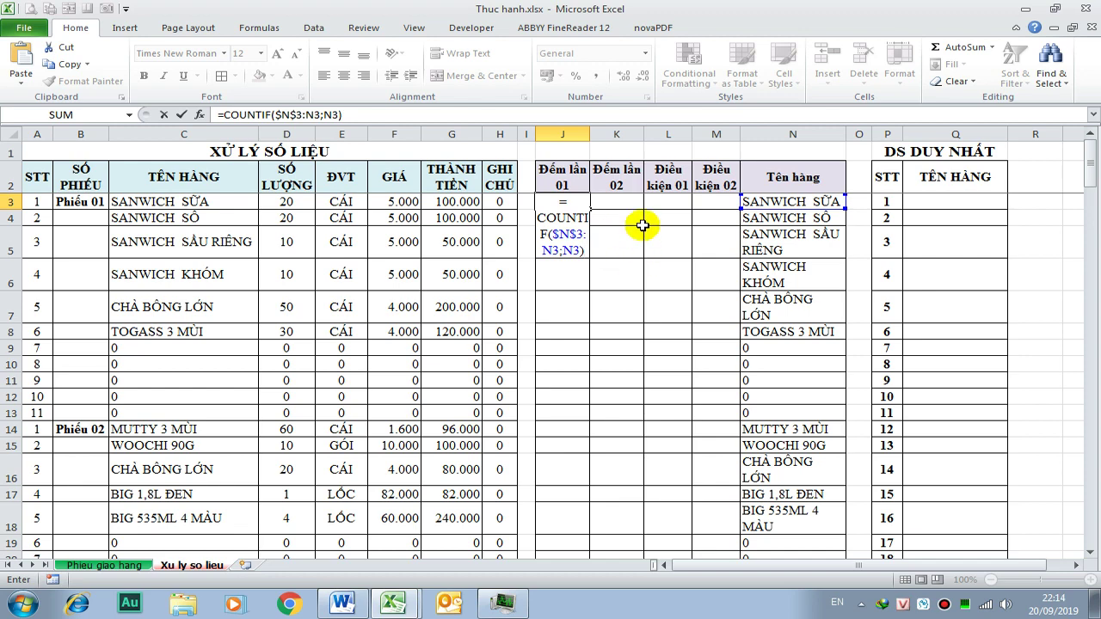
key(Escape)
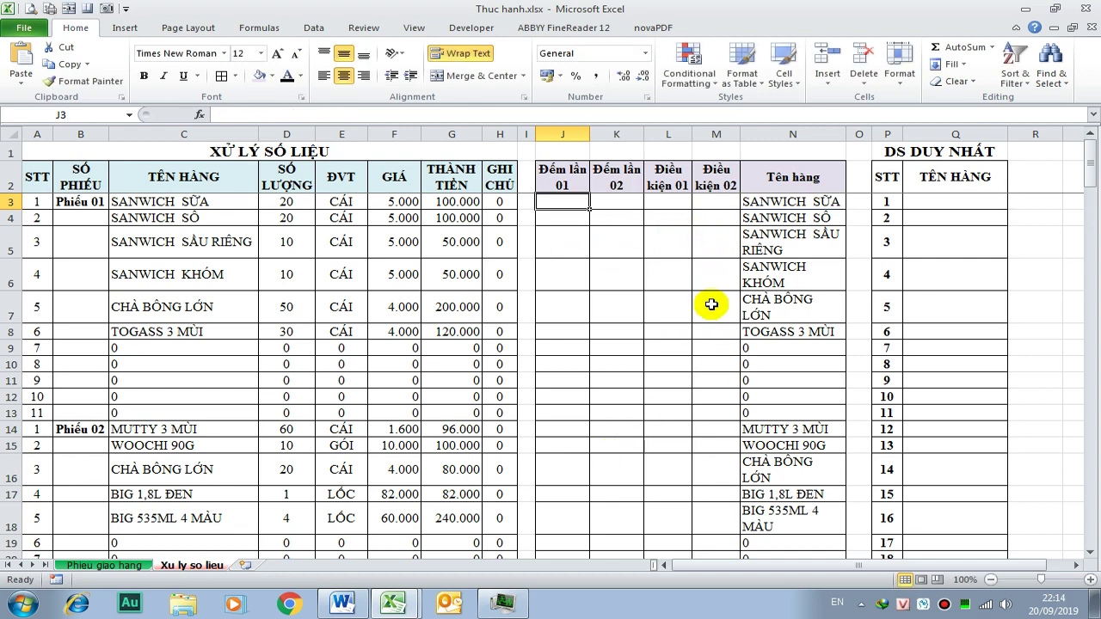
key(alt+Tab)
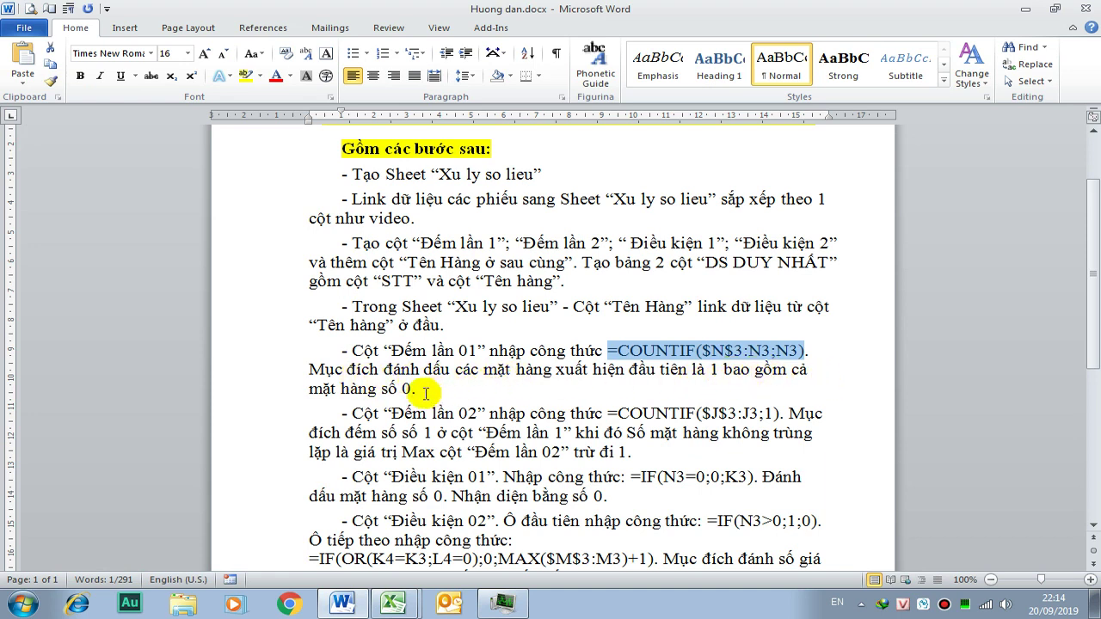
key(alt+Tab)
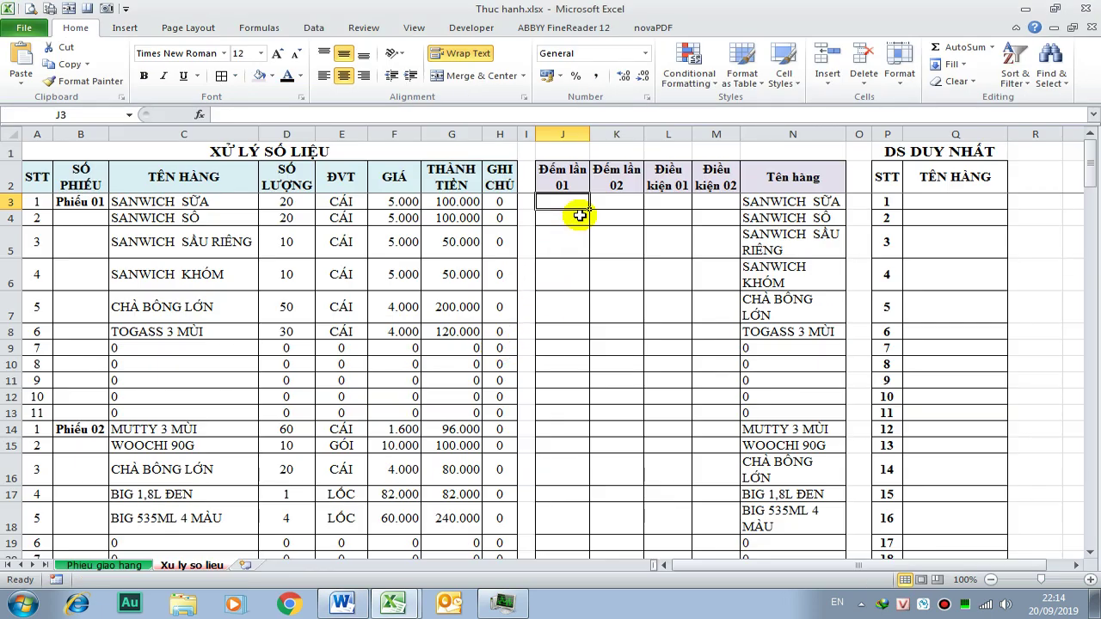
- Start a COUNTIF formula in J3 by choosing COUNTIF from the autocomplete list
text(=CO)
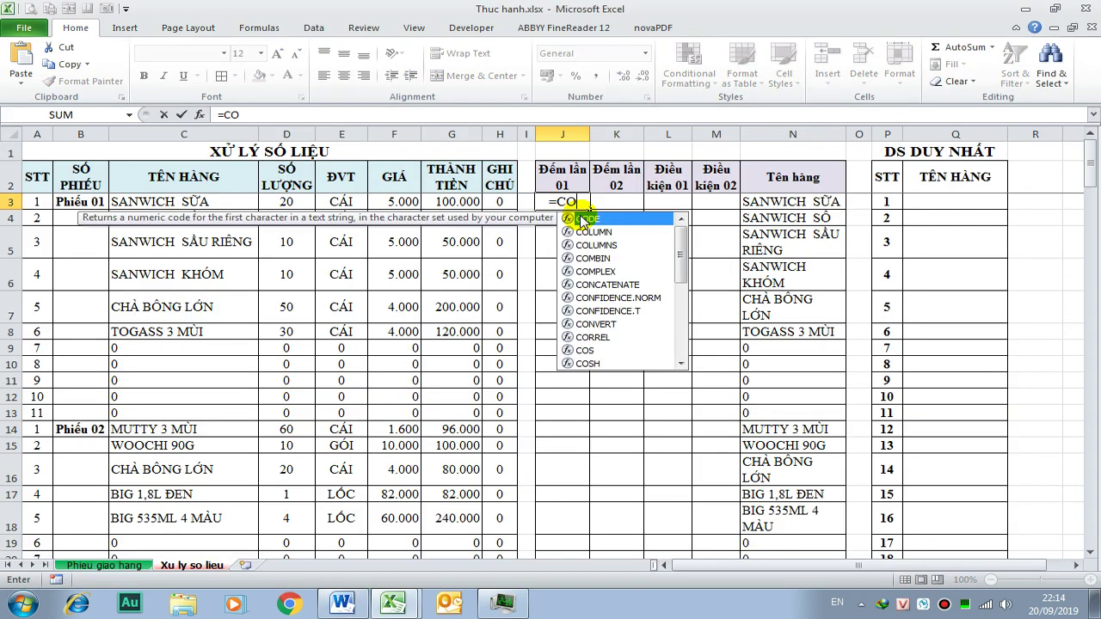
key(BackSpace)
key(BackSpace)
text(coun)
key(Down)
key(Down)
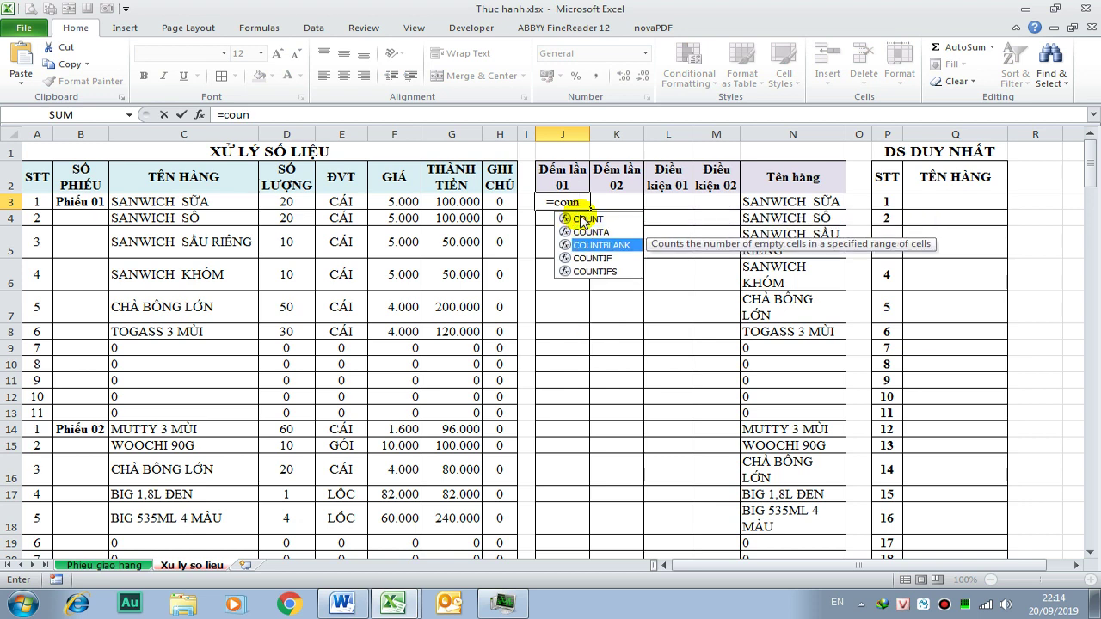
key(Down)
key(Tab)
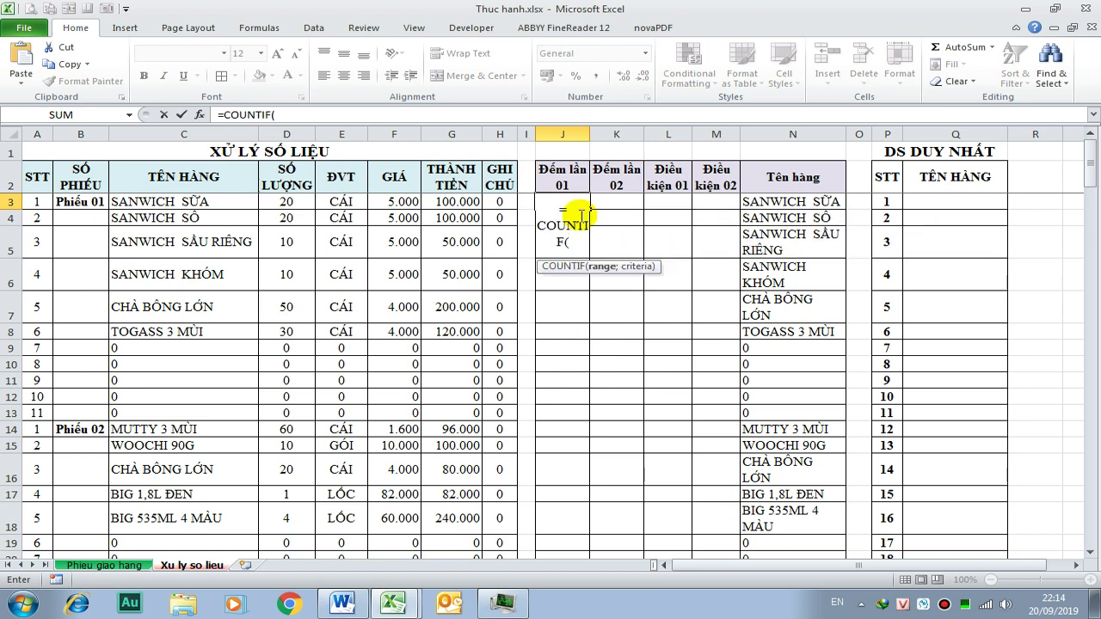
- Complete J3 as =COUNTIF($N$3:N3;N3), locking the range start with F4
click(750, 202)
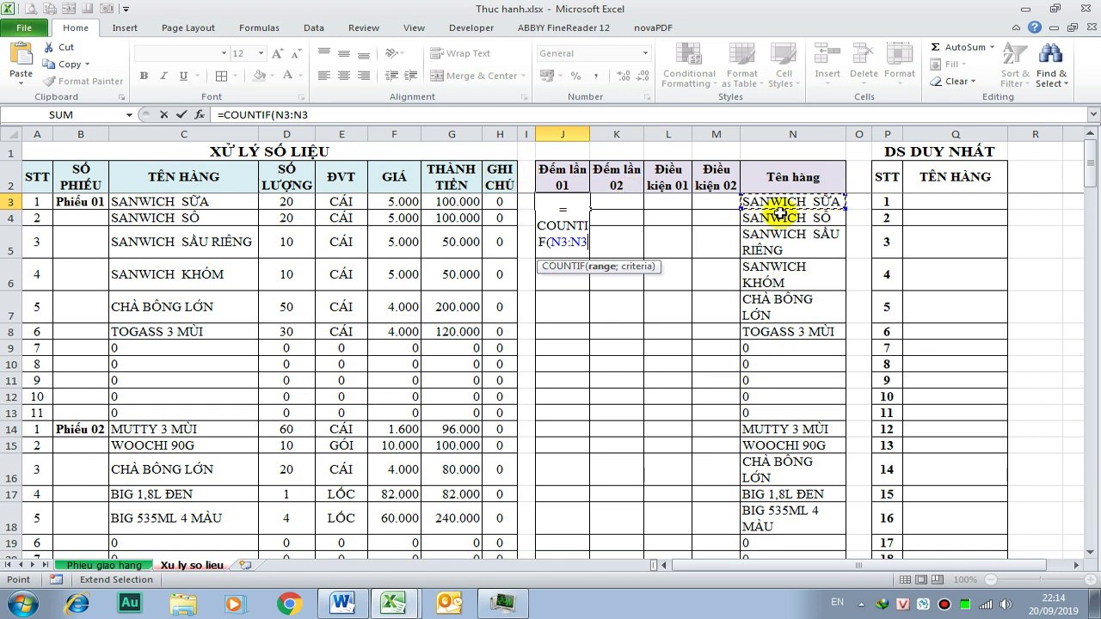
click(285, 115)
key(shift+End)
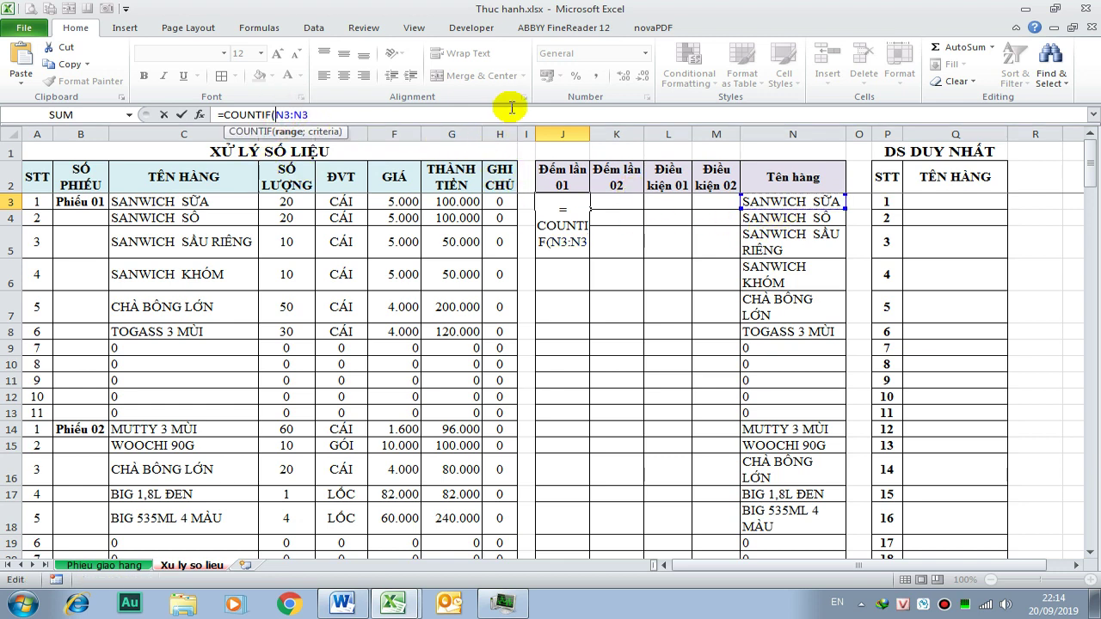
key(F4)
click(355, 112)
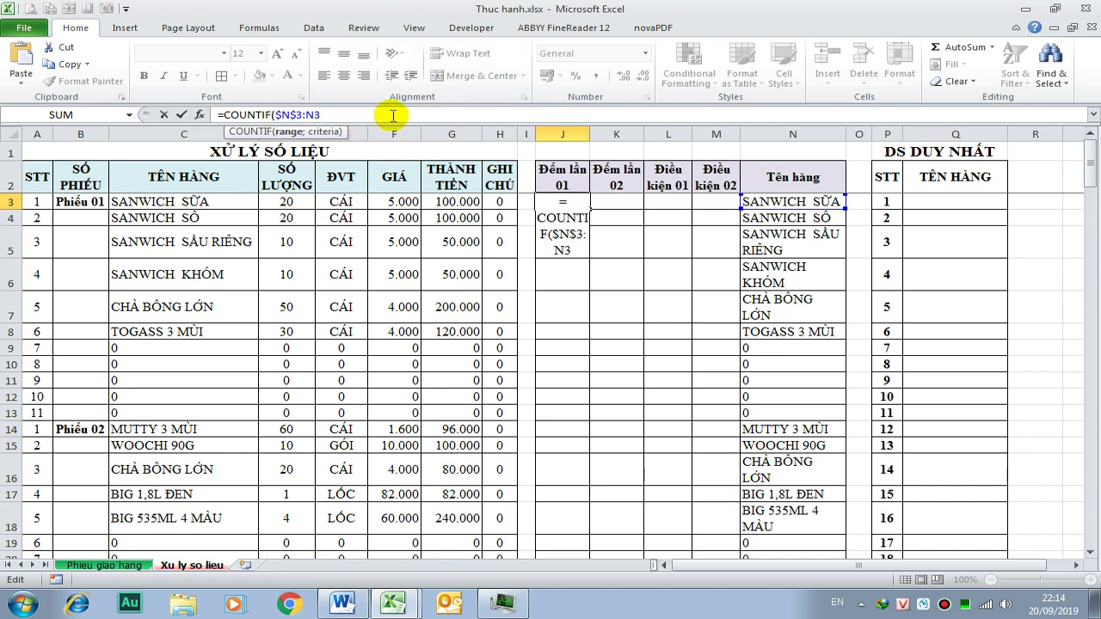
click(761, 202)
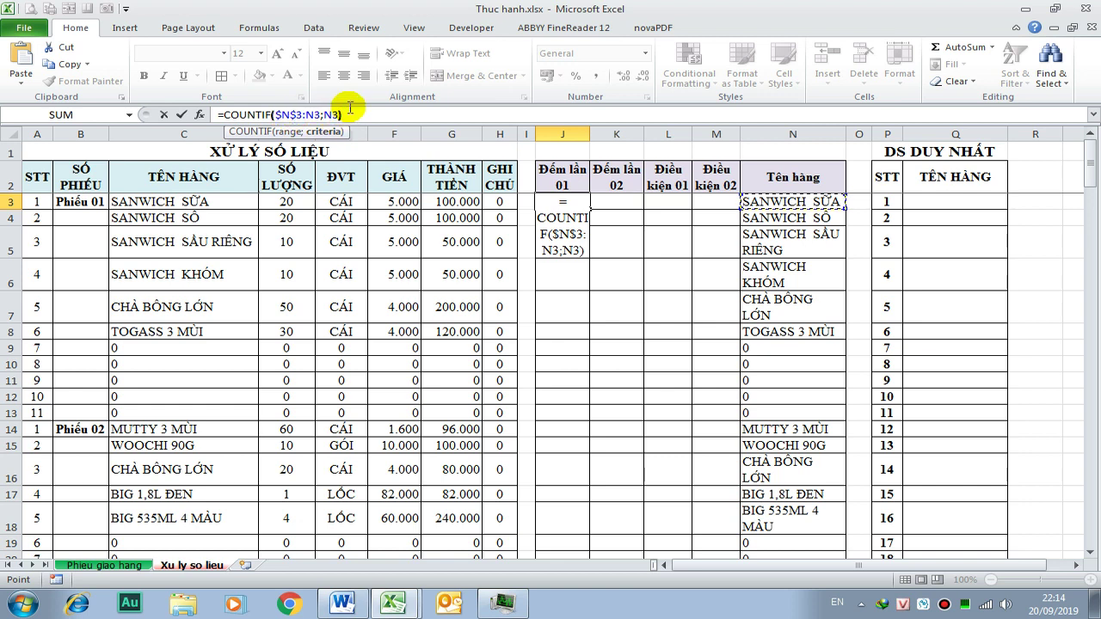
key(Return)
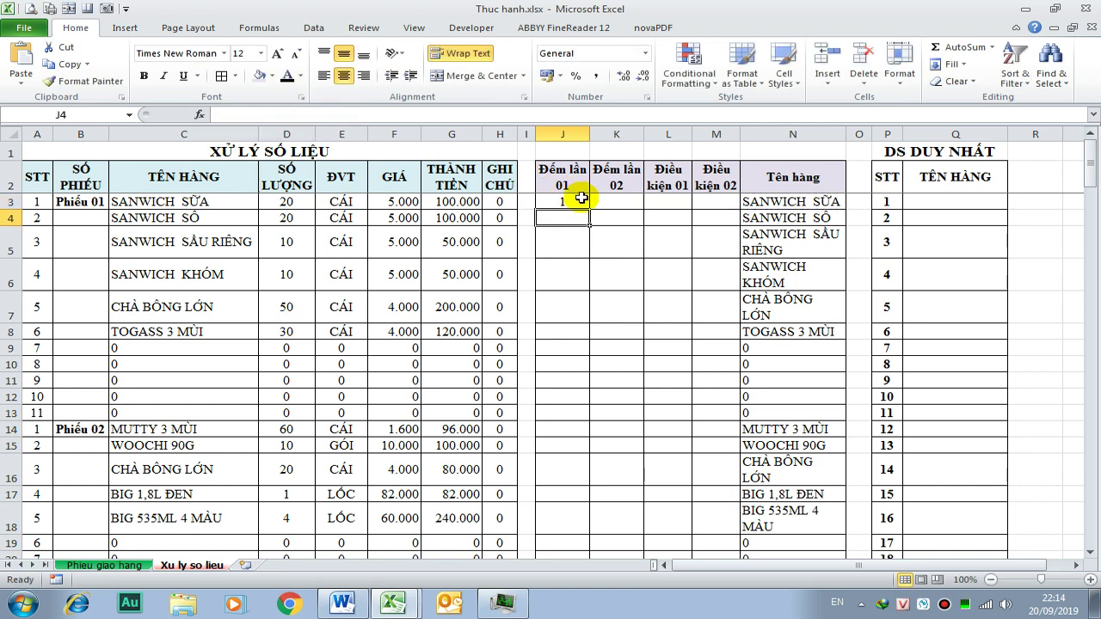
click(577, 201)
- Fill the J3 Đếm lần 01 COUNTIF formula down column J to row 167
mouse_move(591, 210)
mouse_down()
mouse_move(636, 614)
mouse_move(580, 526)
mouse_move(588, 534)
mouse_up()
scroll(804, 484, up, 2)
scroll(690, 431, down, 2)
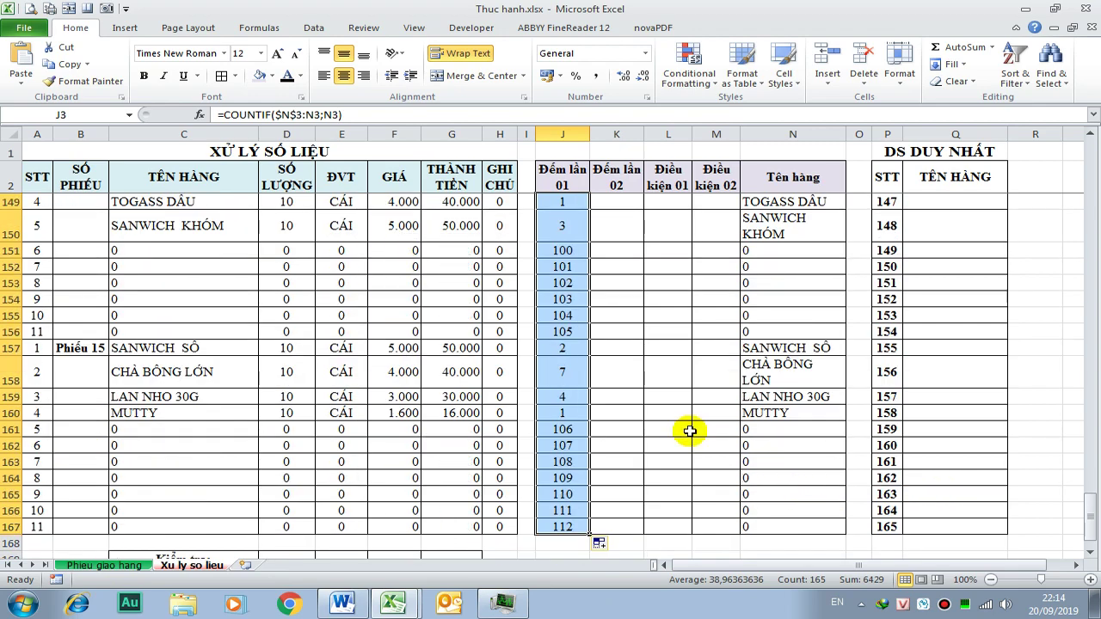
- Check the copied COUNTIF formulas in cells J160 and J9
click(568, 415)
scroll(602, 408, up, 4)
scroll(654, 396, up, 4)
scroll(693, 385, up, 5)
scroll(740, 385, up, 3)
scroll(763, 347, up, 3)
scroll(846, 364, up, 10)
scroll(980, 310, up, 13)
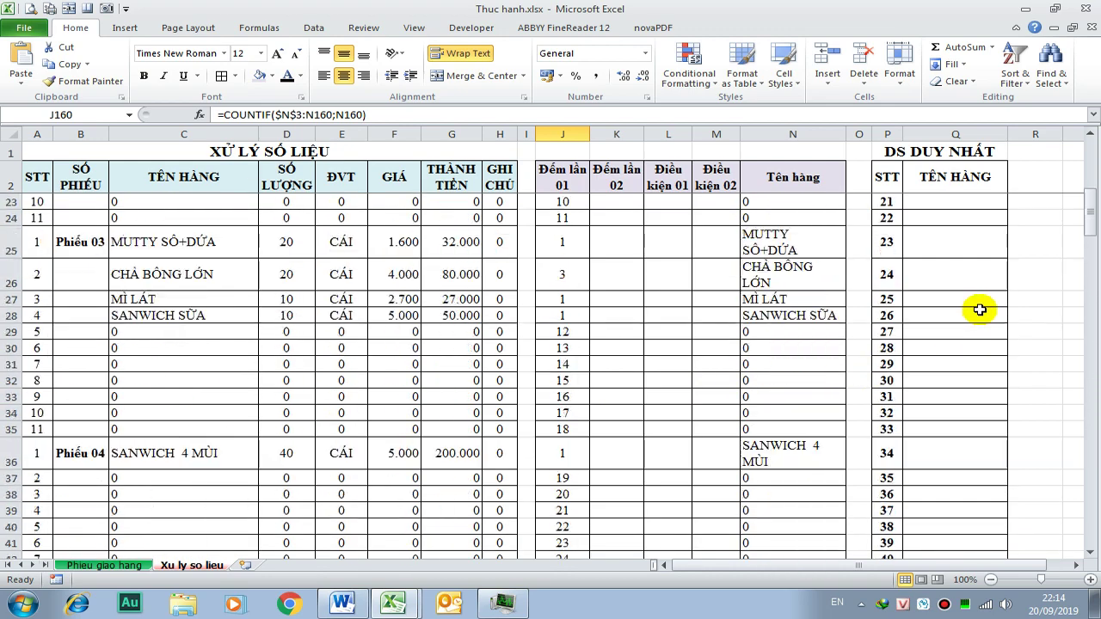
scroll(985, 308, up, 8)
click(570, 352)
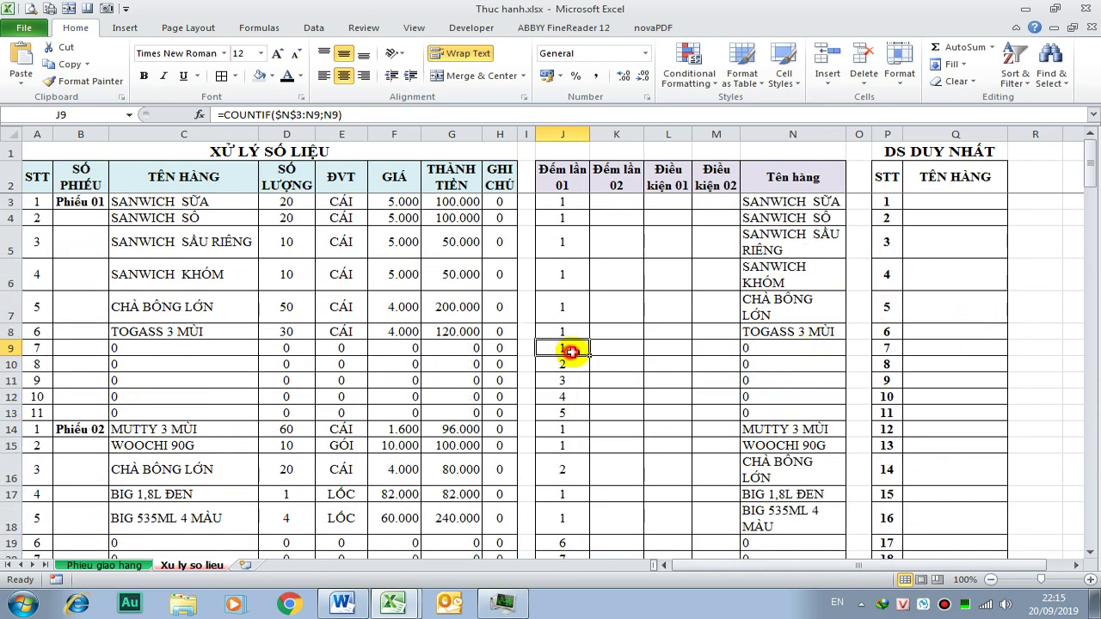
click(667, 359)
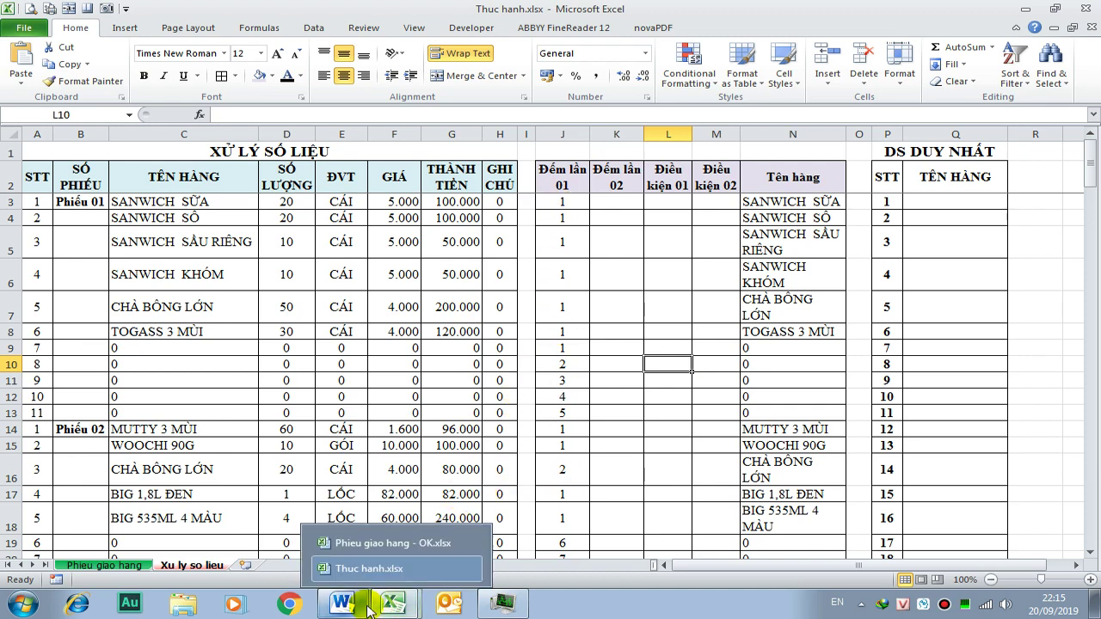
click(344, 602)
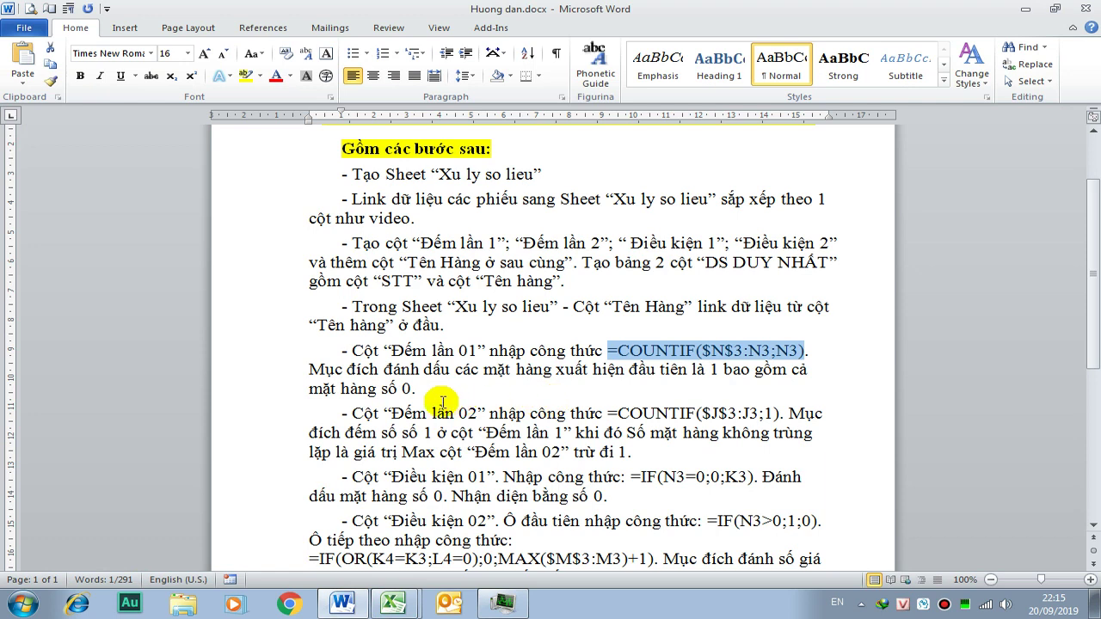
- Read the guide's Đếm lần 02 step and select its formula =COUNTIF($J$3:J3;1)
drag(353, 414, 637, 451)
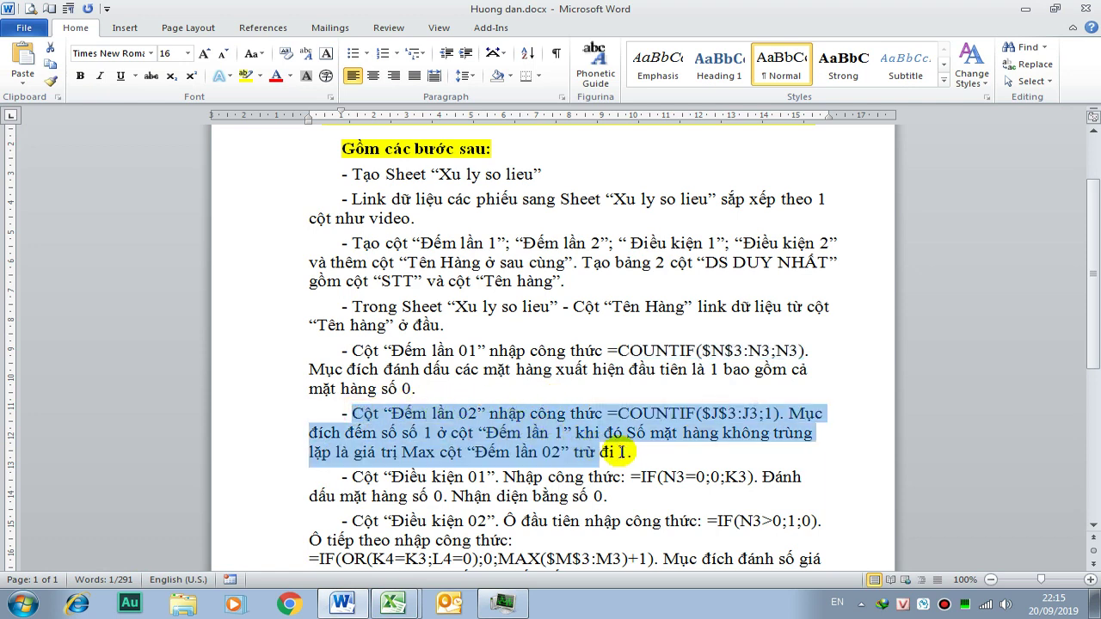
click(632, 453)
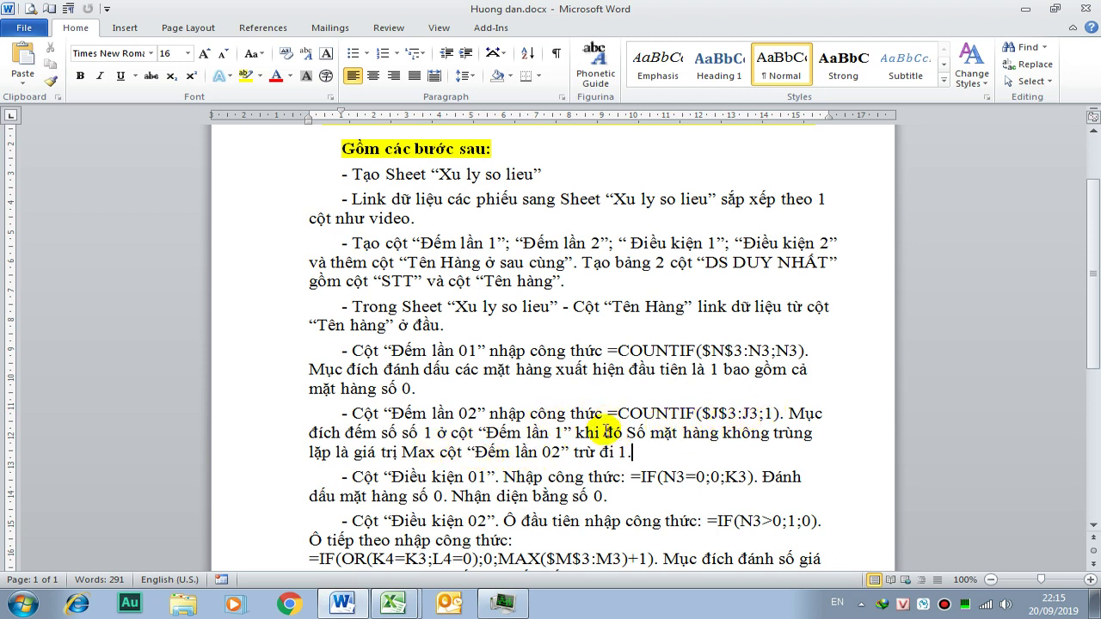
drag(609, 415, 783, 414)
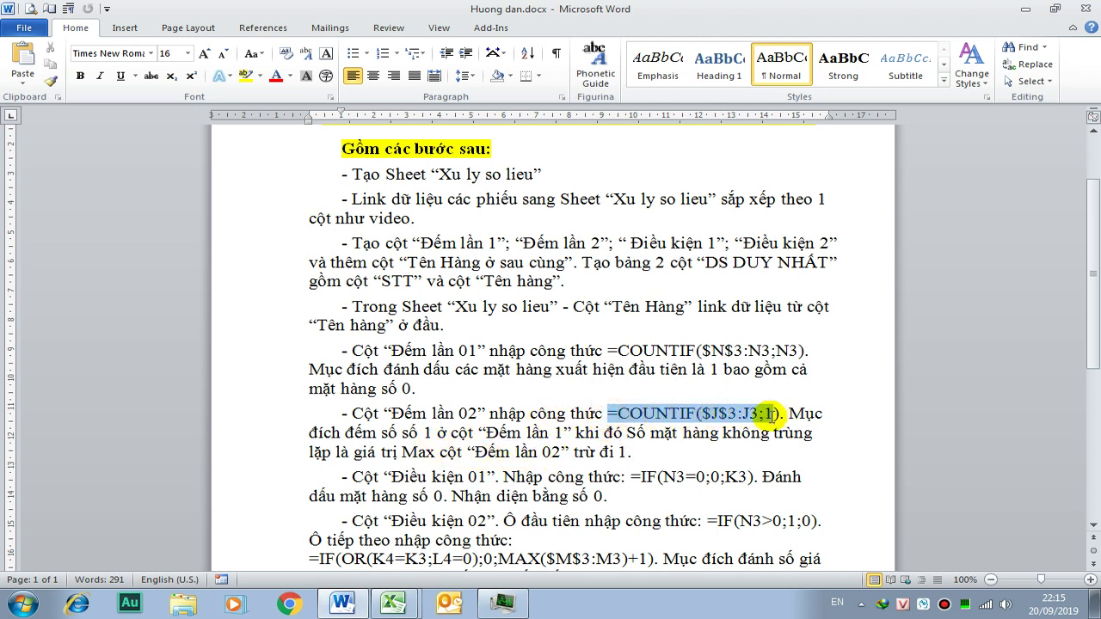
- Paste =COUNTIF($J$3:J3;1) into K3 of Thuc hanh.xlsx so it shows 1
click(396, 602)
click(376, 569)
click(618, 202)
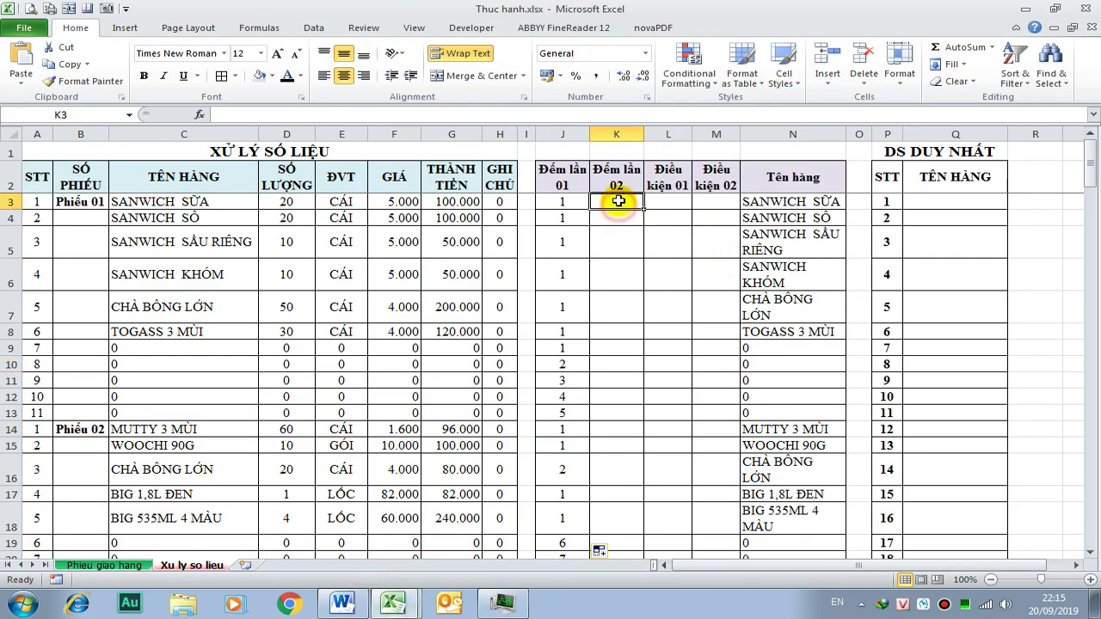
double_click(610, 200)
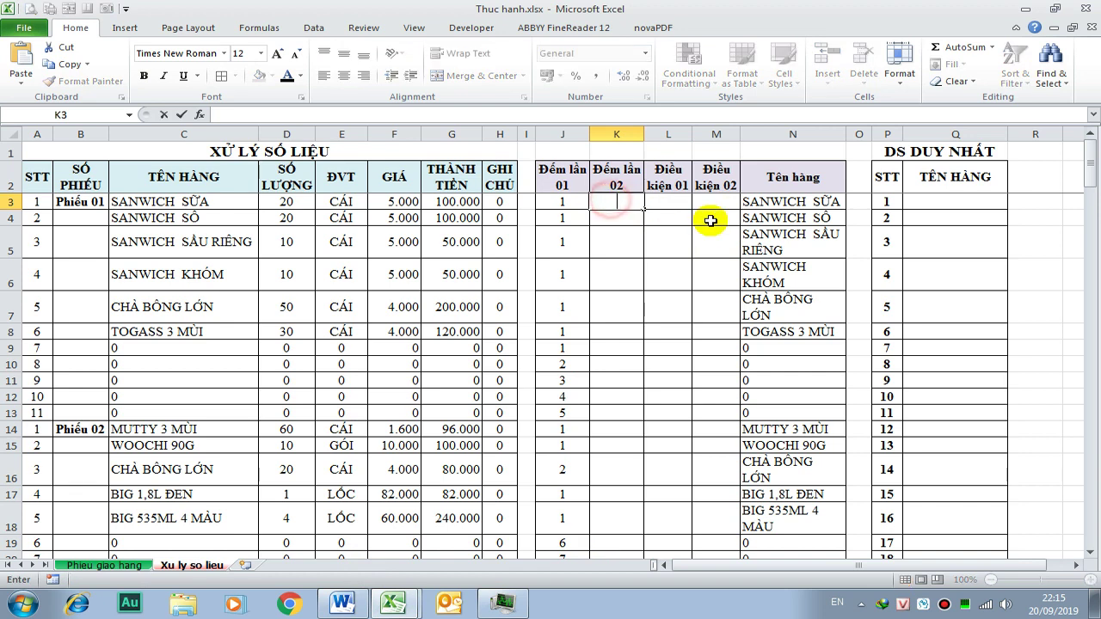
key(ctrl+v)
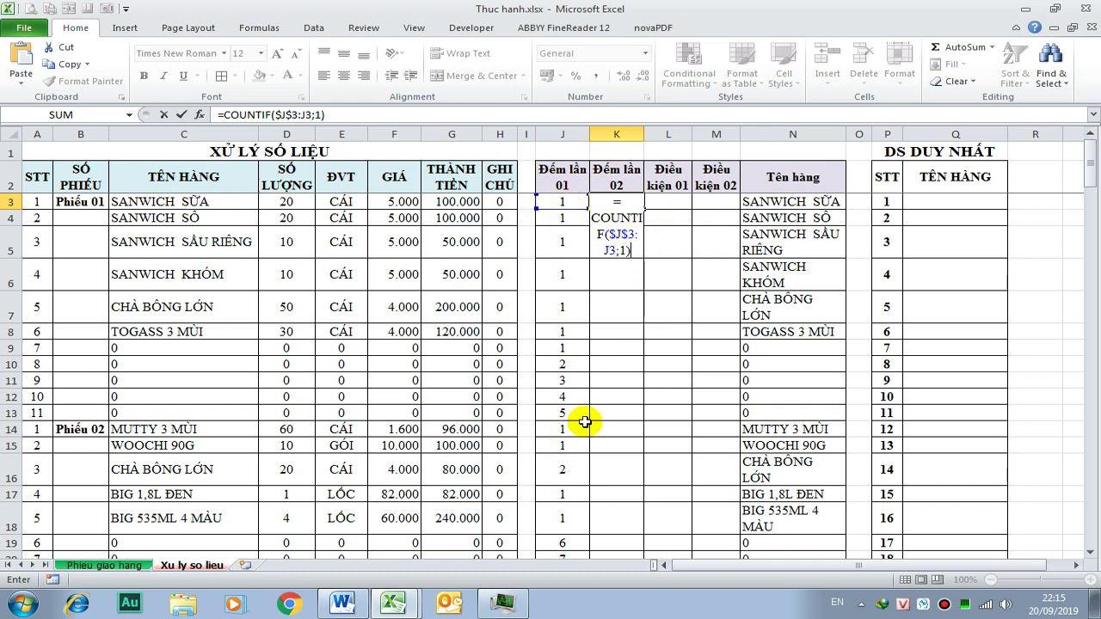
key(Return)
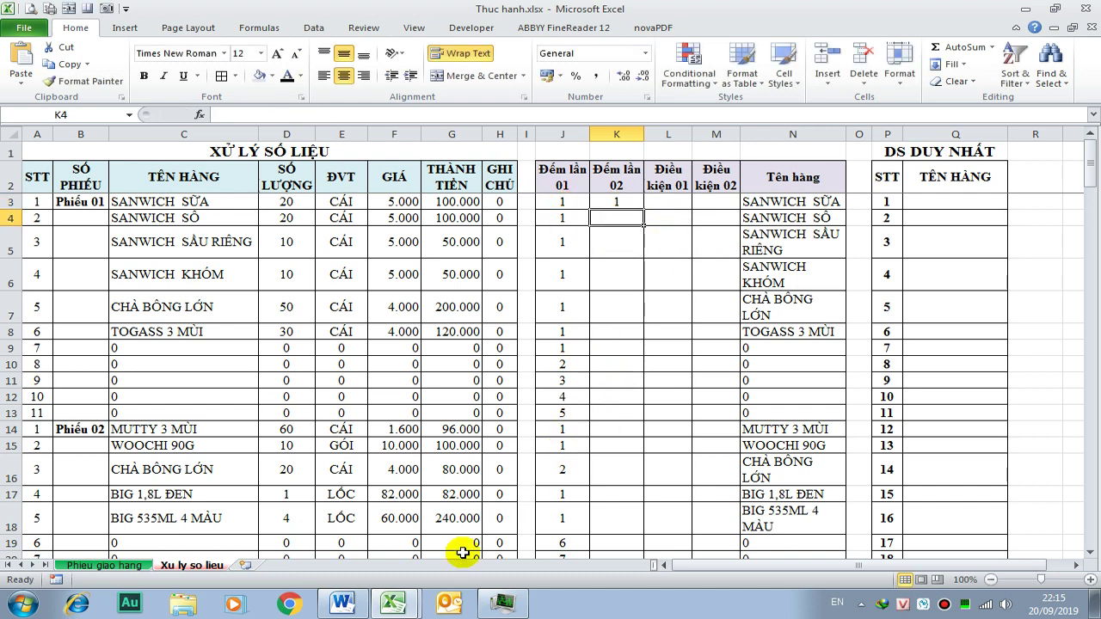
click(342, 604)
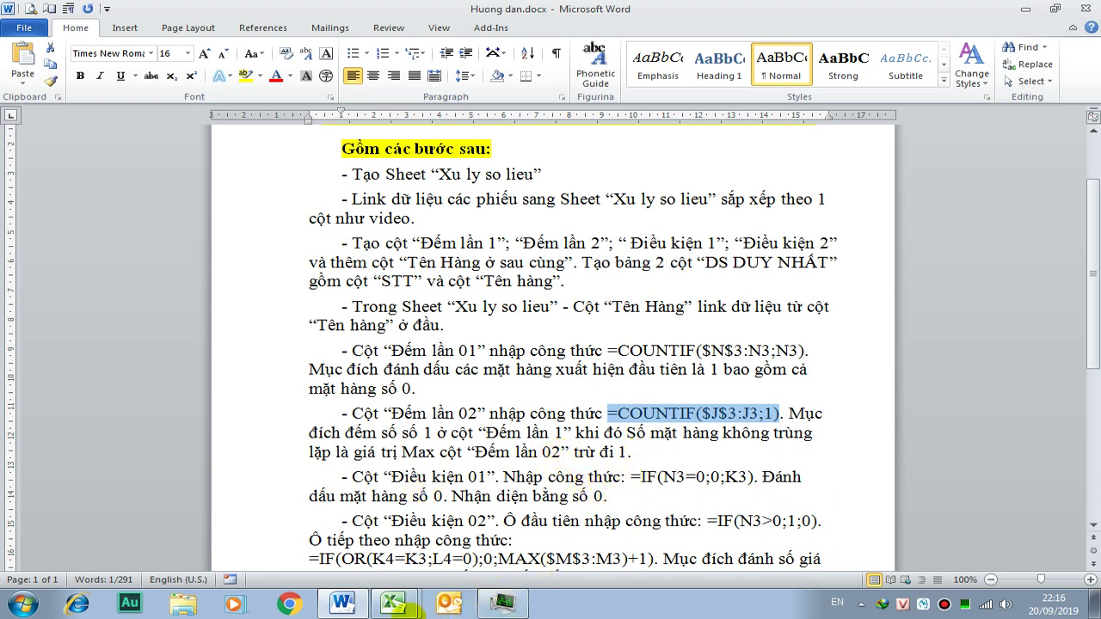
- Fix the guide's sentence to read “Đếm lần 1”. Khi đó” without the stray space
click(405, 607)
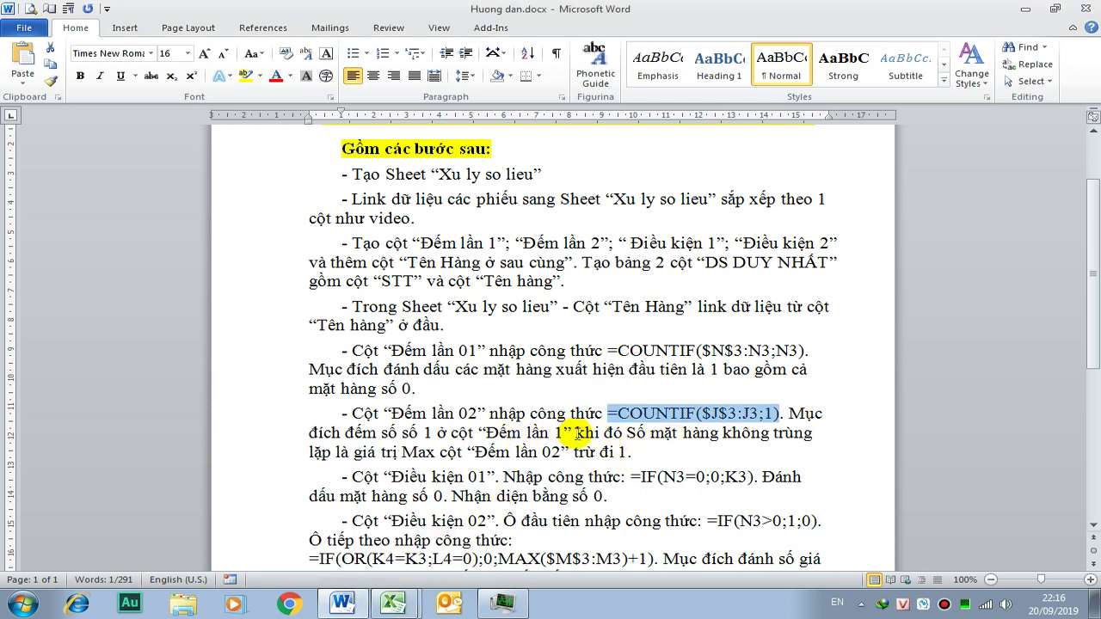
click(576, 433)
text(.)
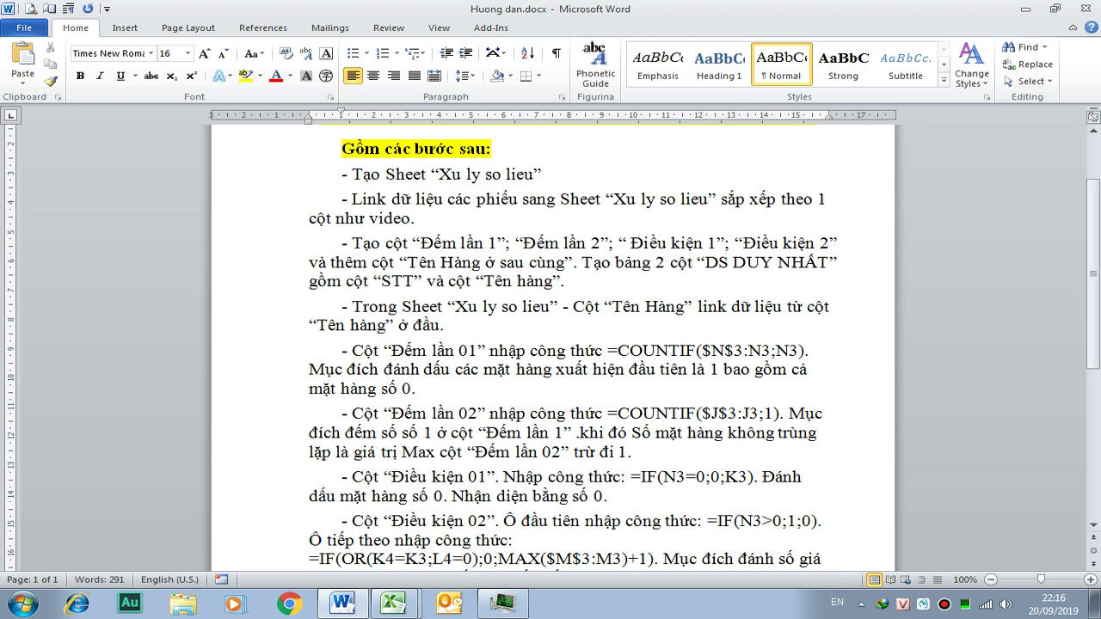
key(Delete)
text(K)
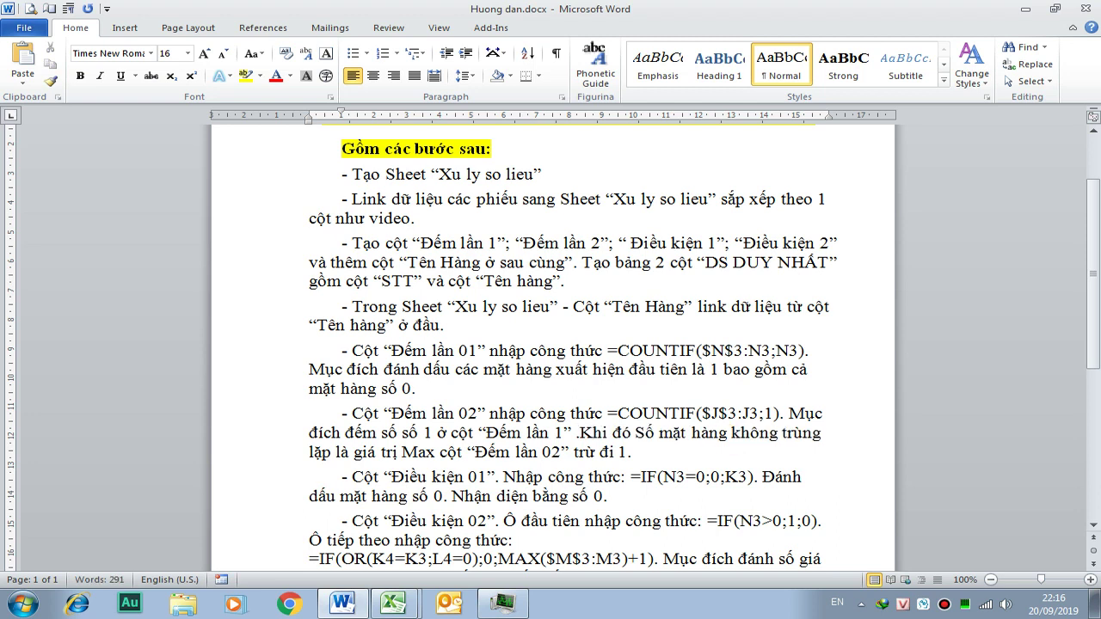
click(586, 433)
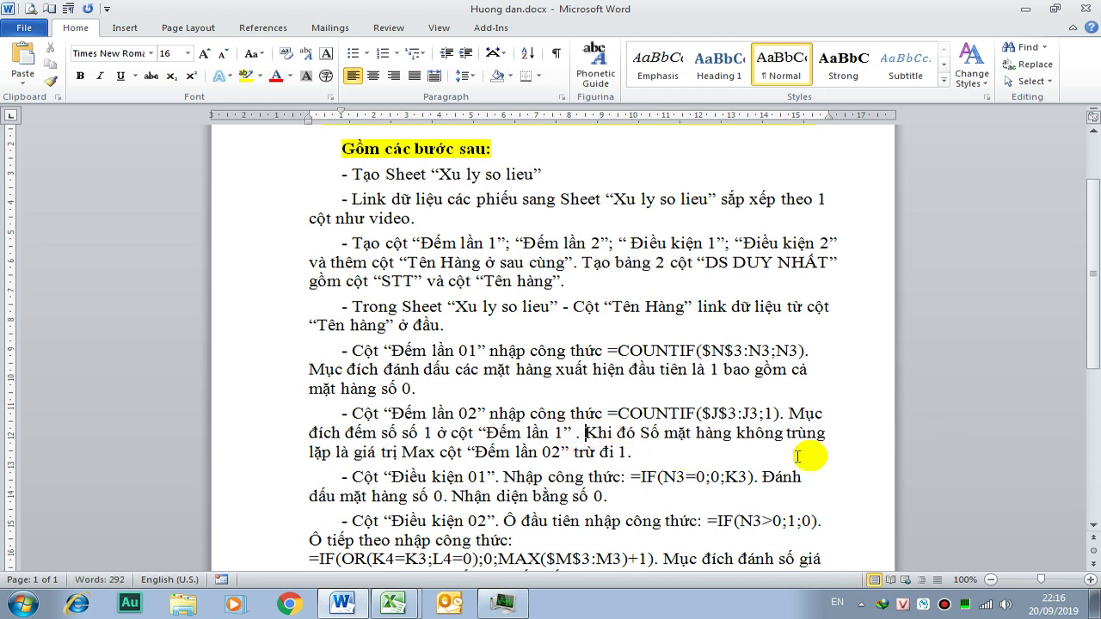
key(BackSpace)
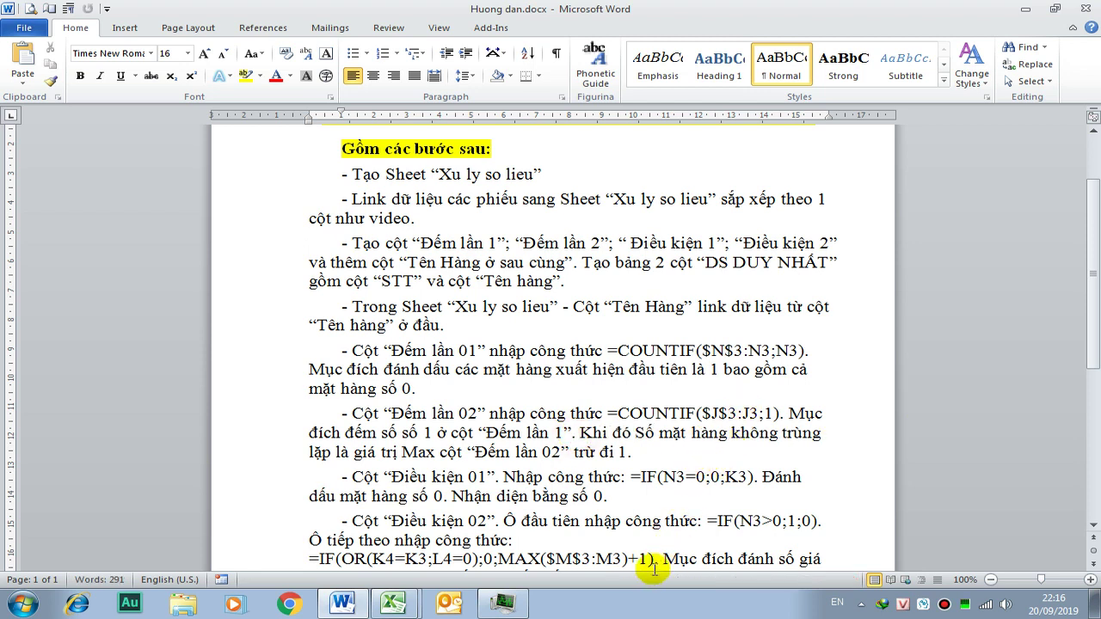
click(394, 604)
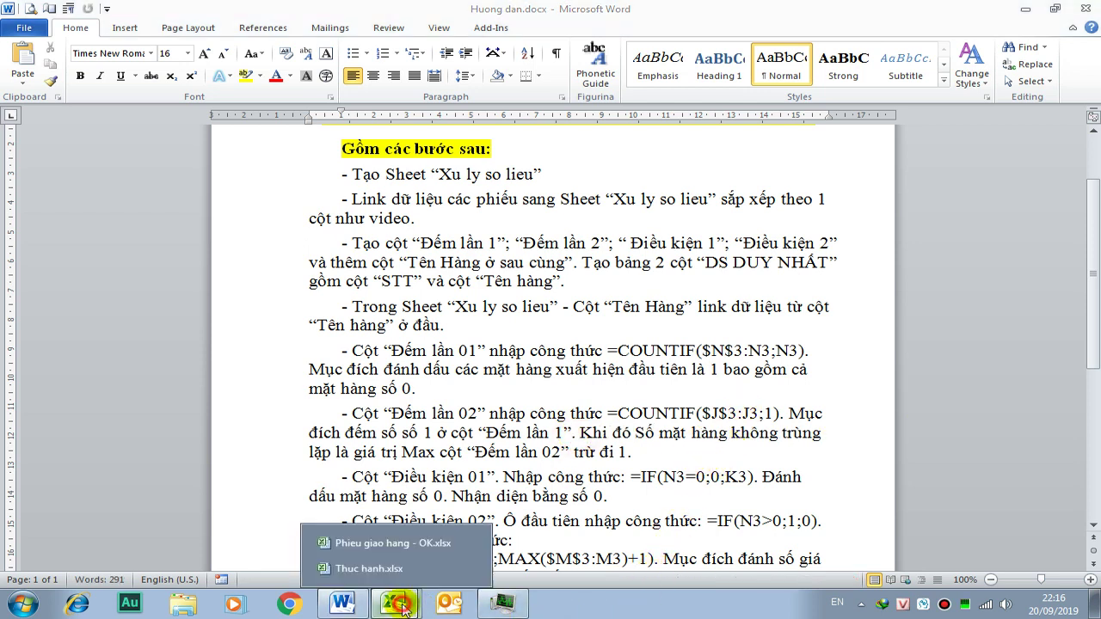
click(371, 570)
- Fill the K3 Đếm lần 02 formula down to K167 and check the last row's count
click(630, 203)
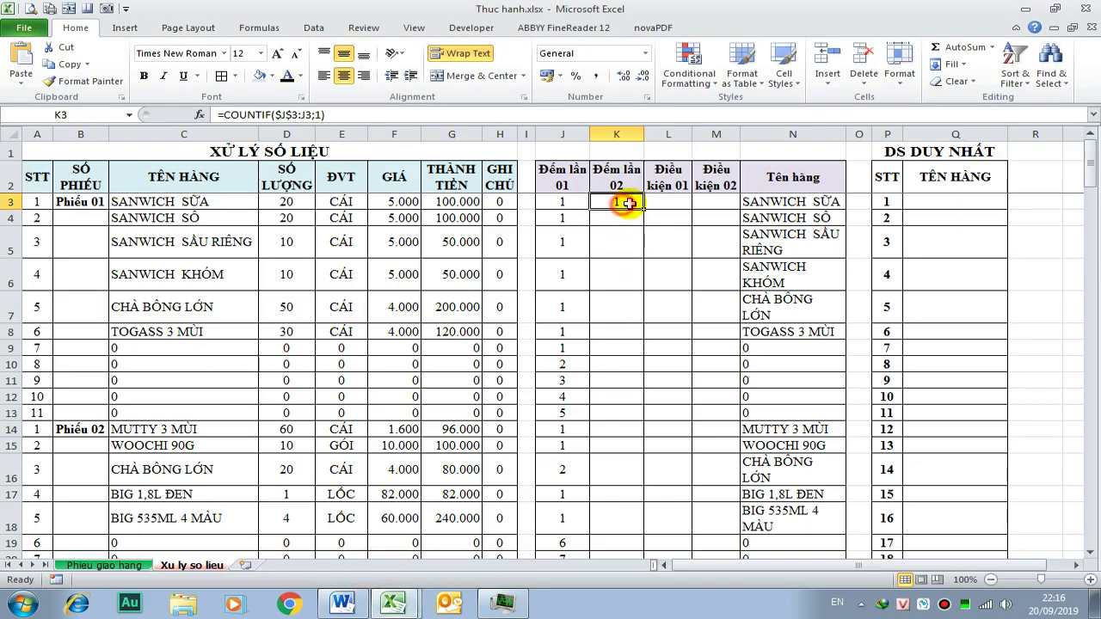
drag(642, 209, 645, 564)
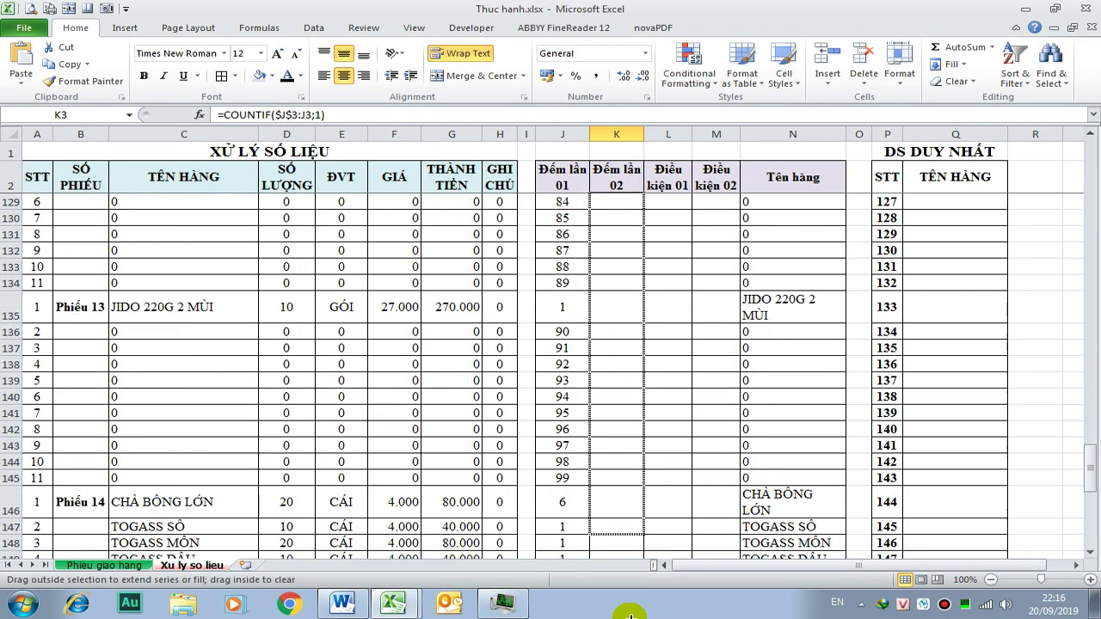
mouse_move(644, 564)
mouse_down()
mouse_move(653, 518)
mouse_move(649, 534)
mouse_up()
click(632, 526)
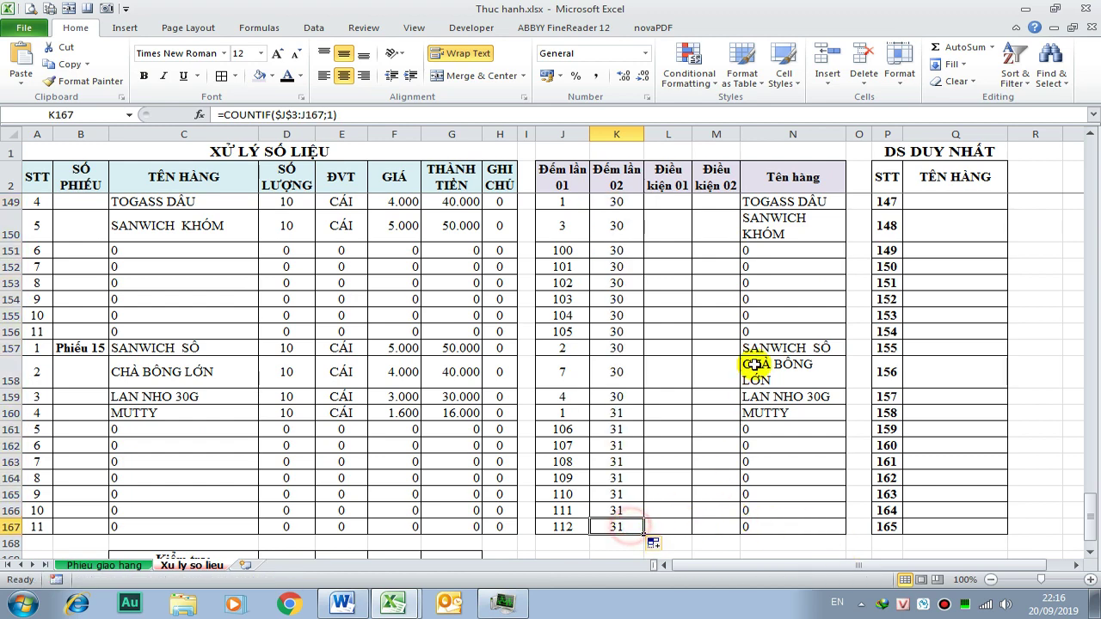
scroll(757, 400, up, 2)
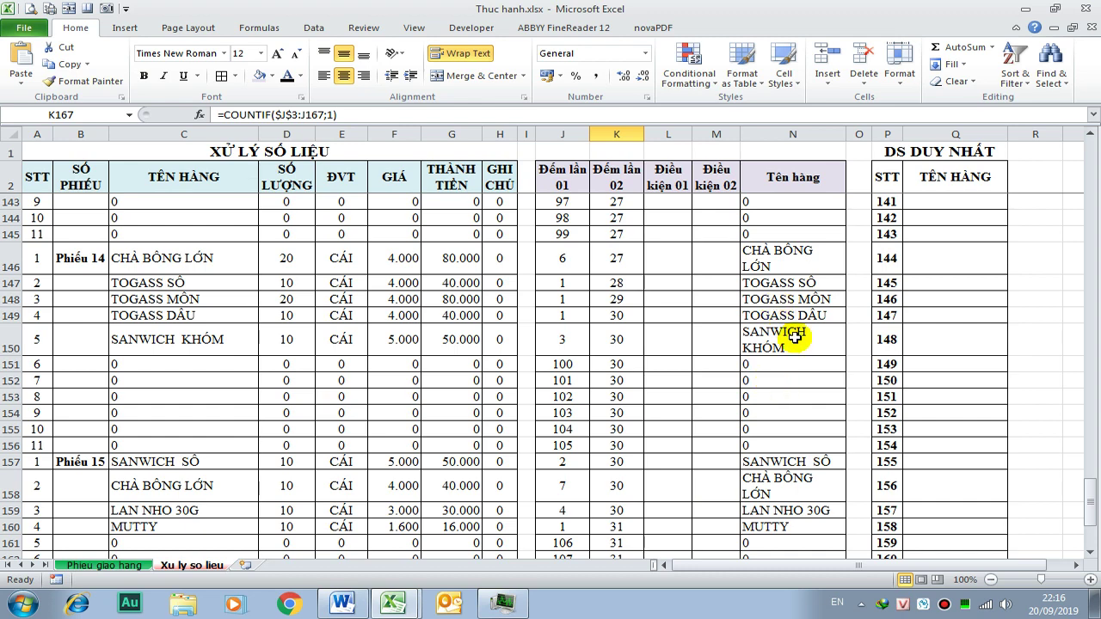
scroll(808, 337, up, 8)
scroll(818, 336, up, 3)
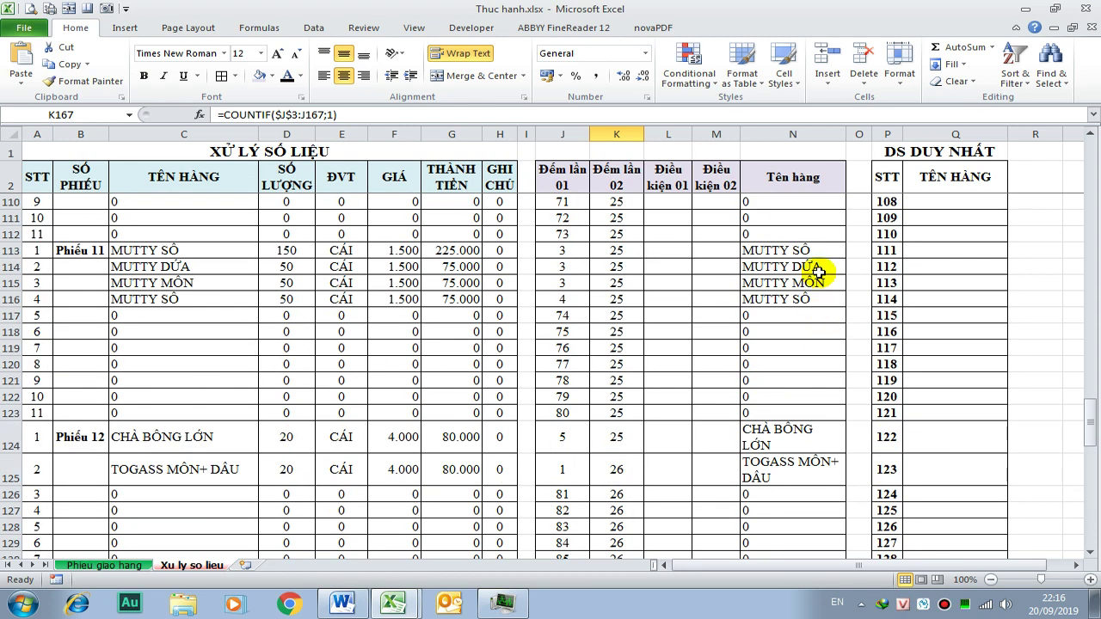
scroll(823, 281, up, 7)
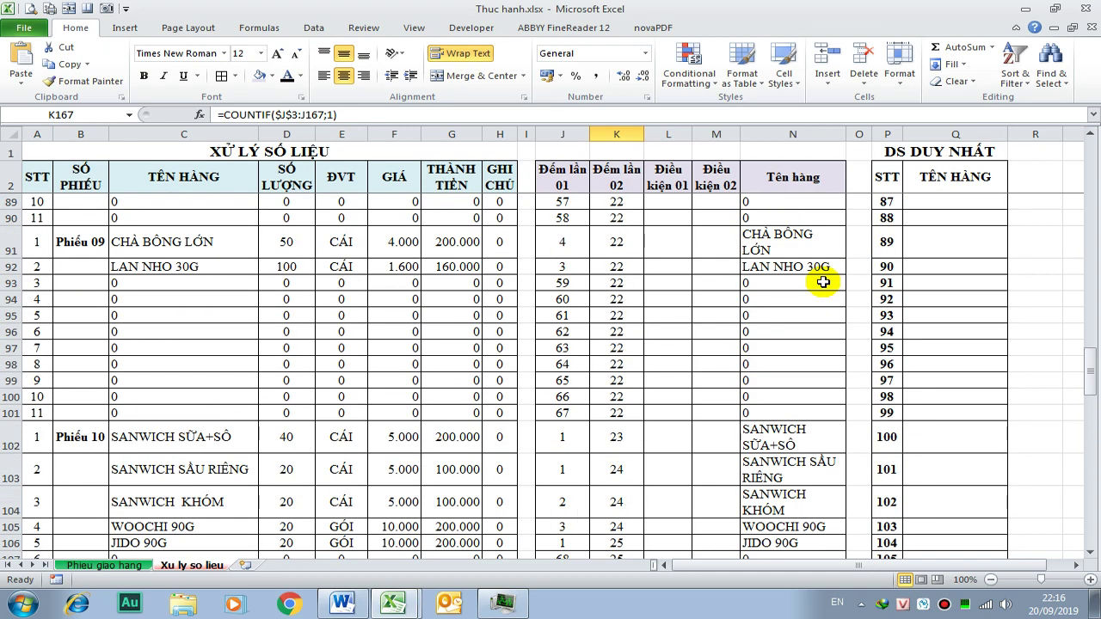
scroll(823, 281, up, 7)
scroll(823, 282, up, 8)
scroll(823, 282, up, 7)
scroll(823, 281, up, 7)
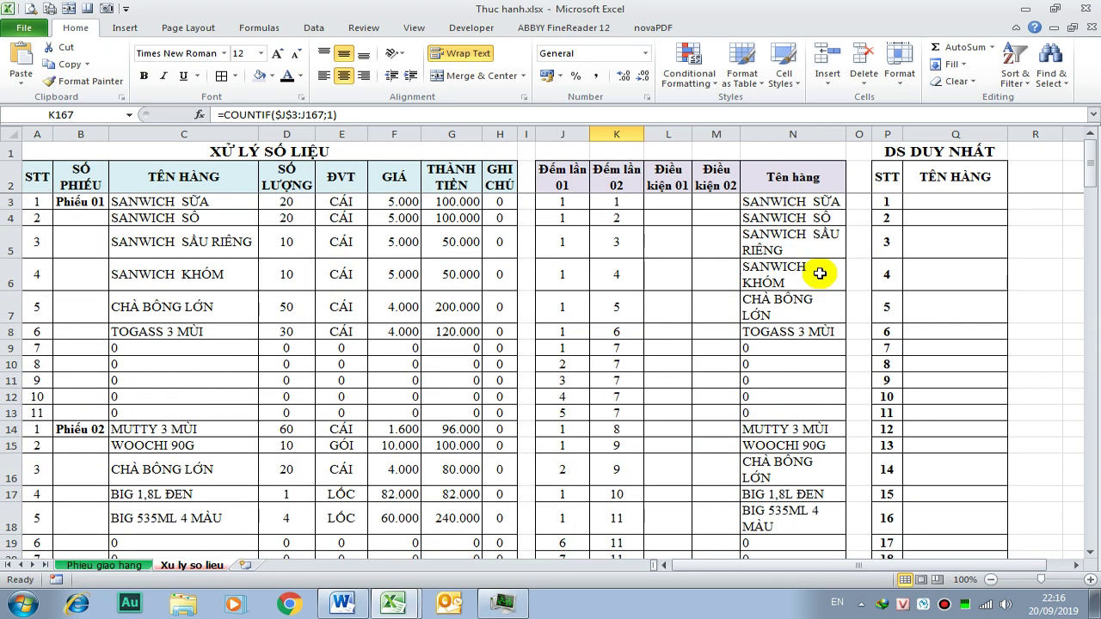
click(630, 204)
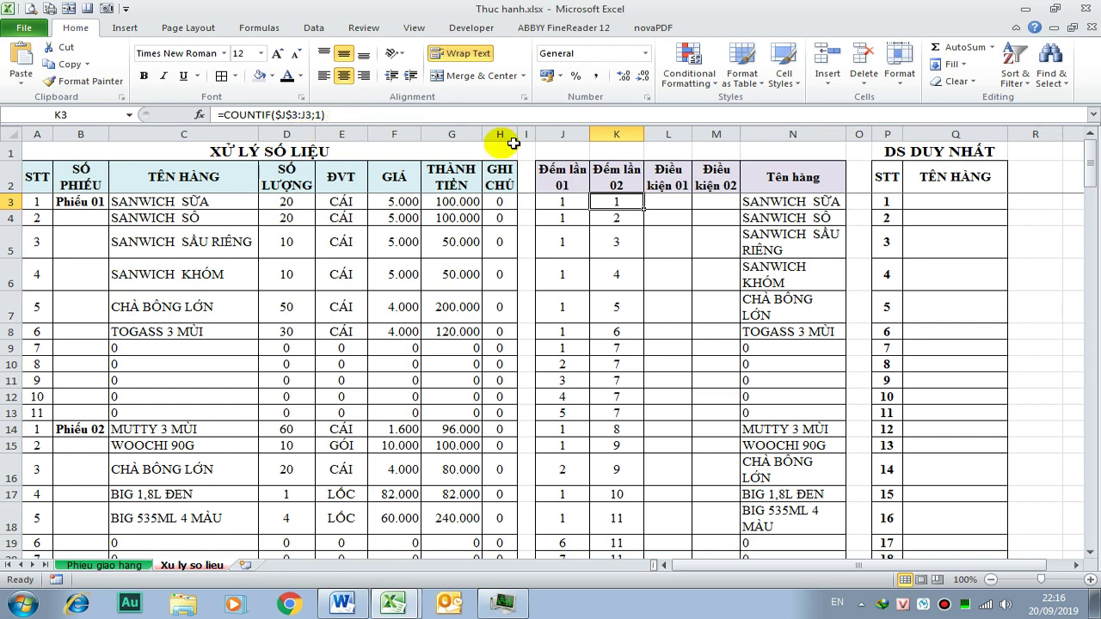
- Select the Điều kiện 01 formula =IF(N3=0;0;K3) in the guide for copying
click(344, 604)
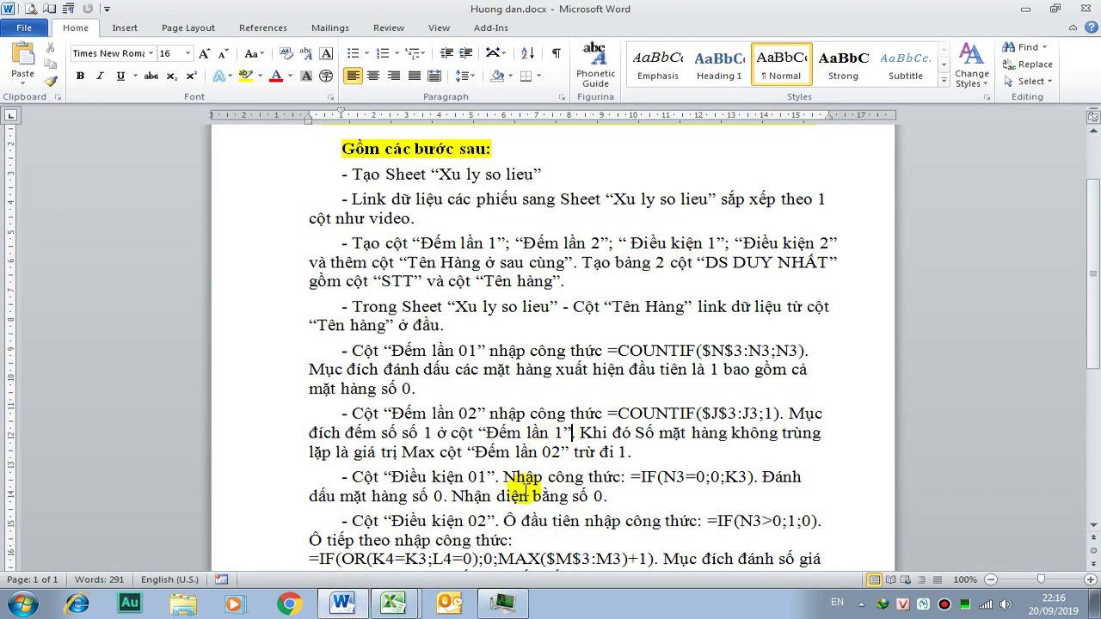
scroll(525, 488, down, 2)
drag(632, 404, 752, 403)
key(ctrl+c)
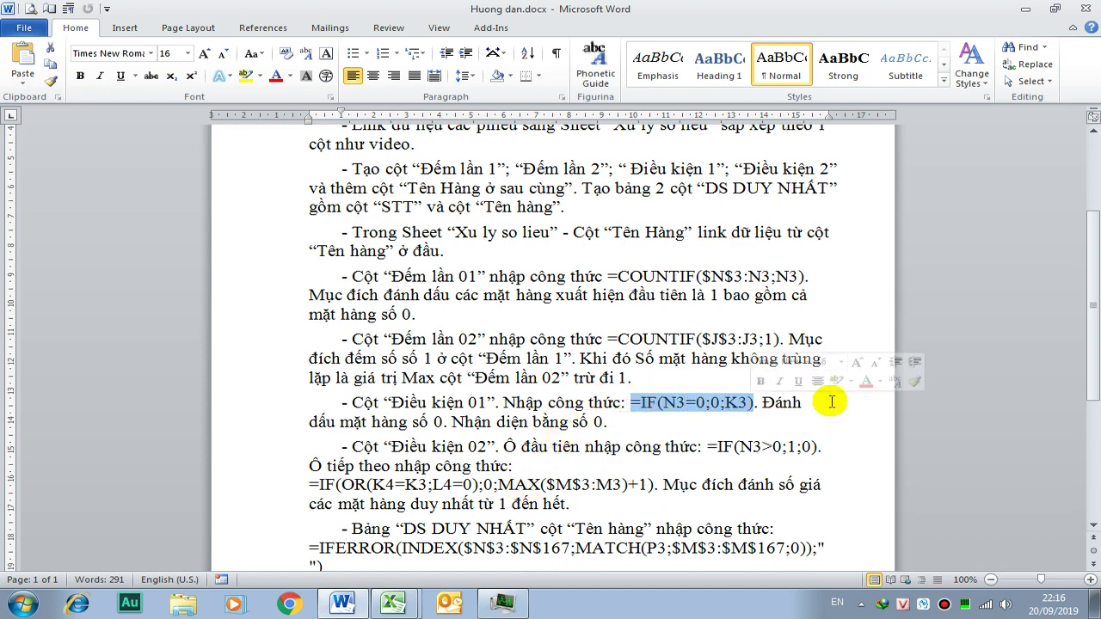
click(394, 602)
click(331, 569)
- Paste the Điều kiện 01 formula =IF(N3=0;0;K3) into cell L3
double_click(678, 203)
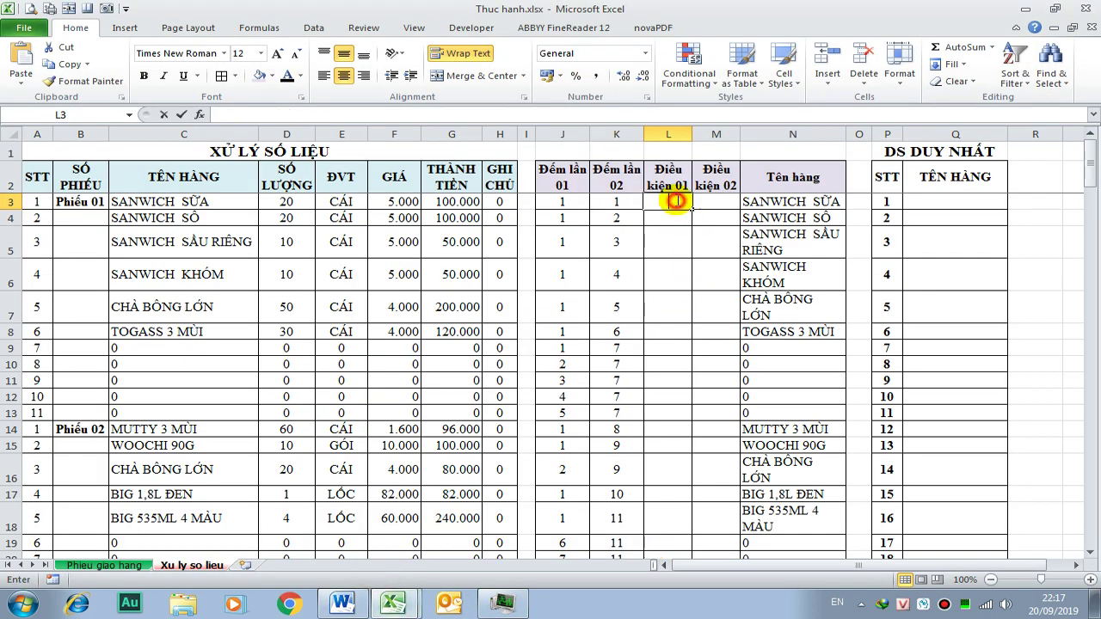
key(ctrl+v)
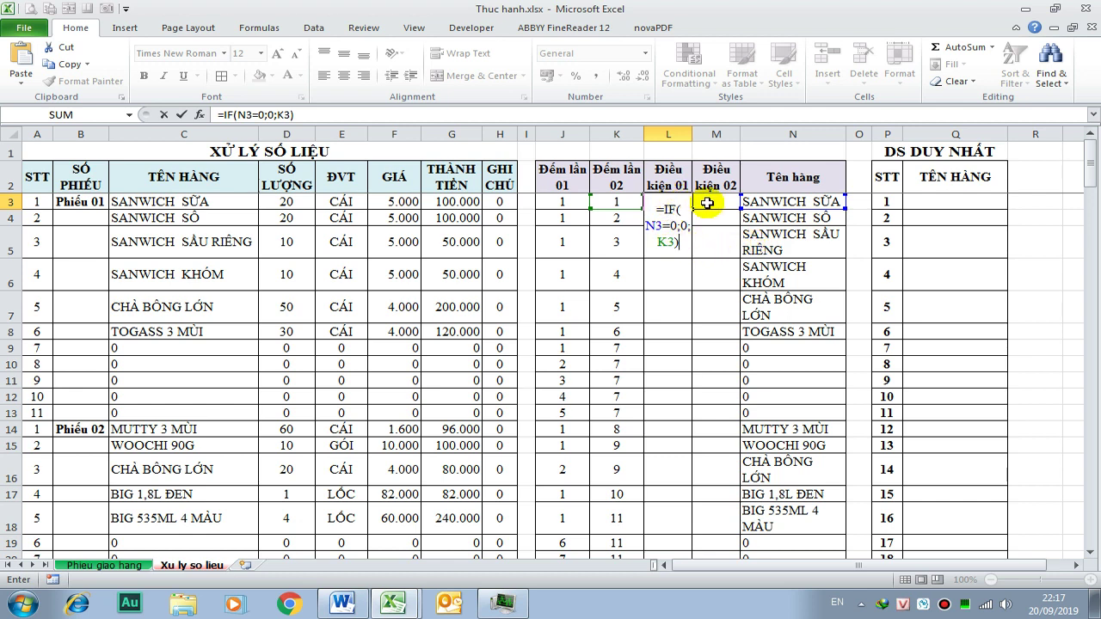
key(Return)
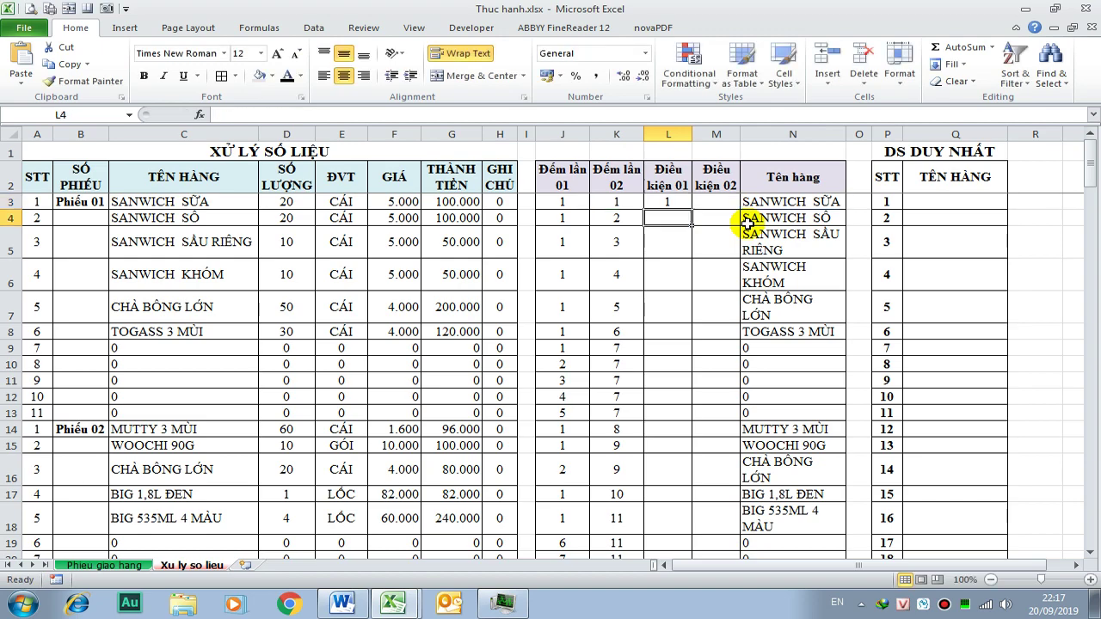
- Fill the L3 formula down to L167 and check L162 and N163
click(669, 203)
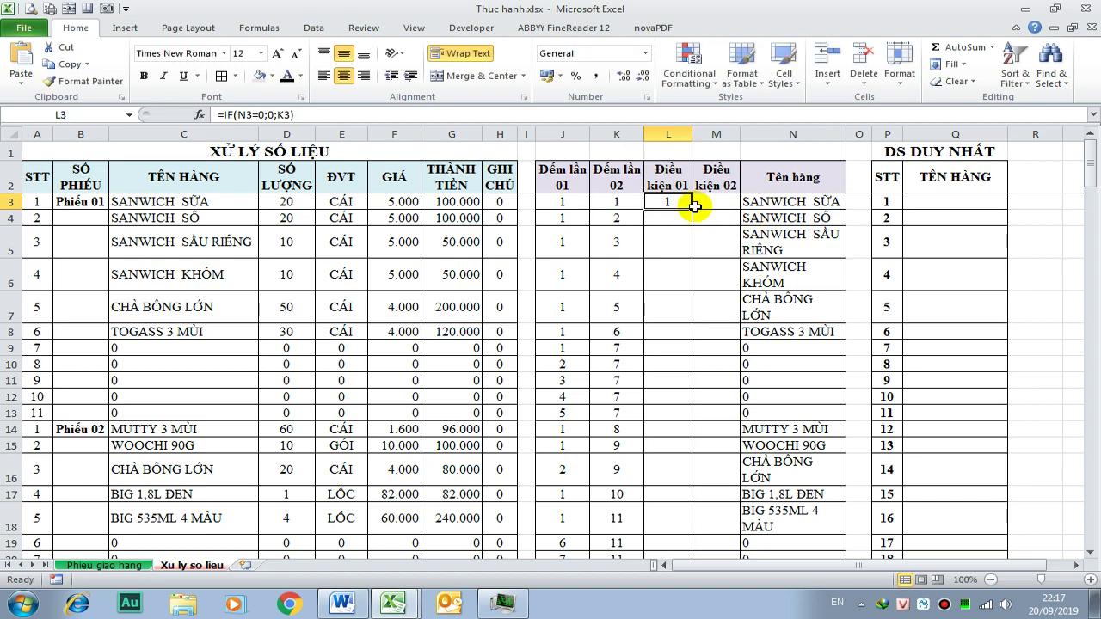
drag(694, 212, 727, 580)
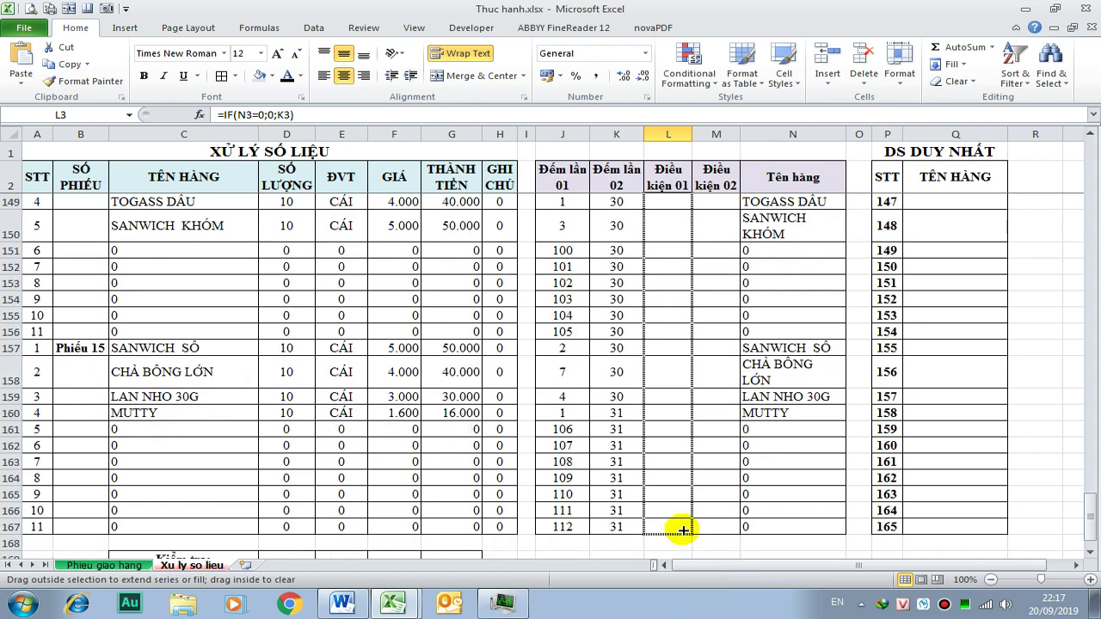
drag(728, 580, 697, 532)
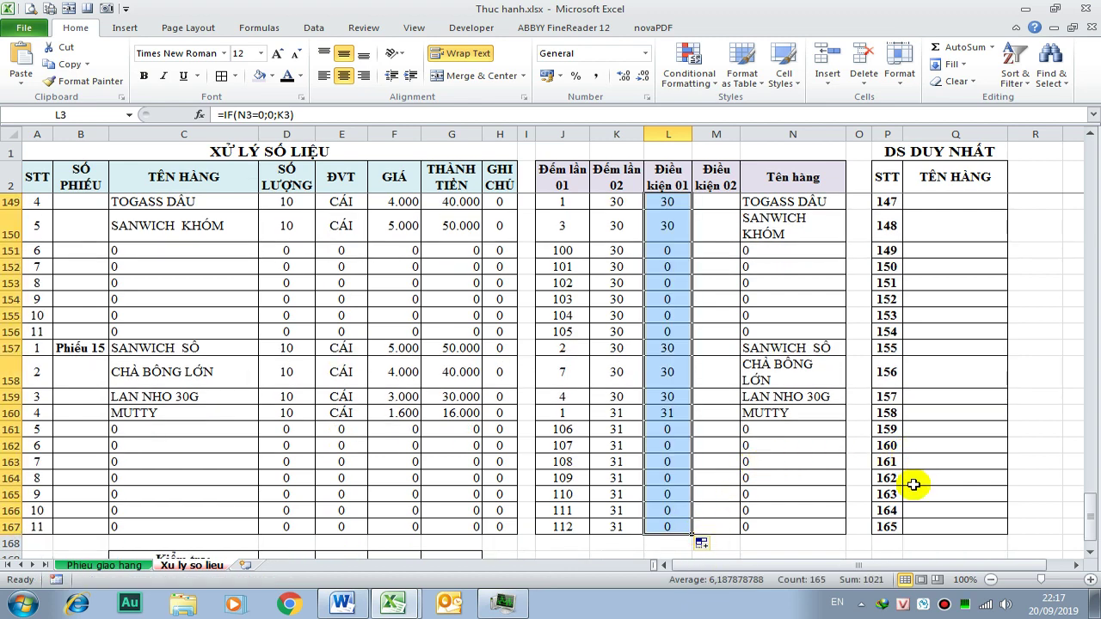
click(668, 443)
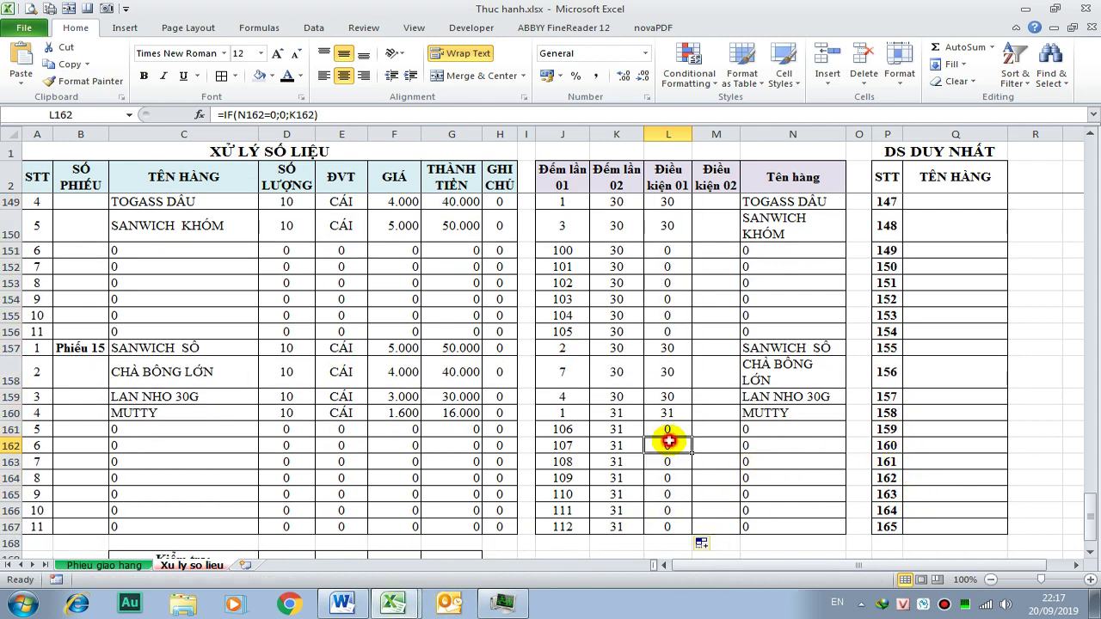
click(762, 428)
click(765, 469)
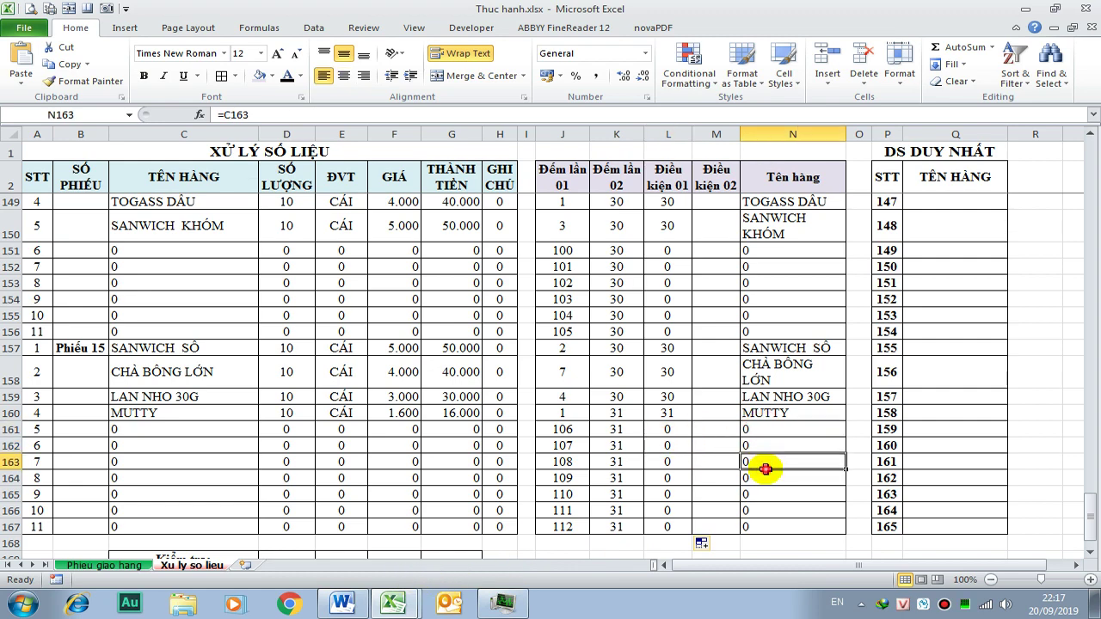
- Review the Điều kiện 01 results: zeros in L161:L167 and the formulas in N154, N9, L9
click(342, 604)
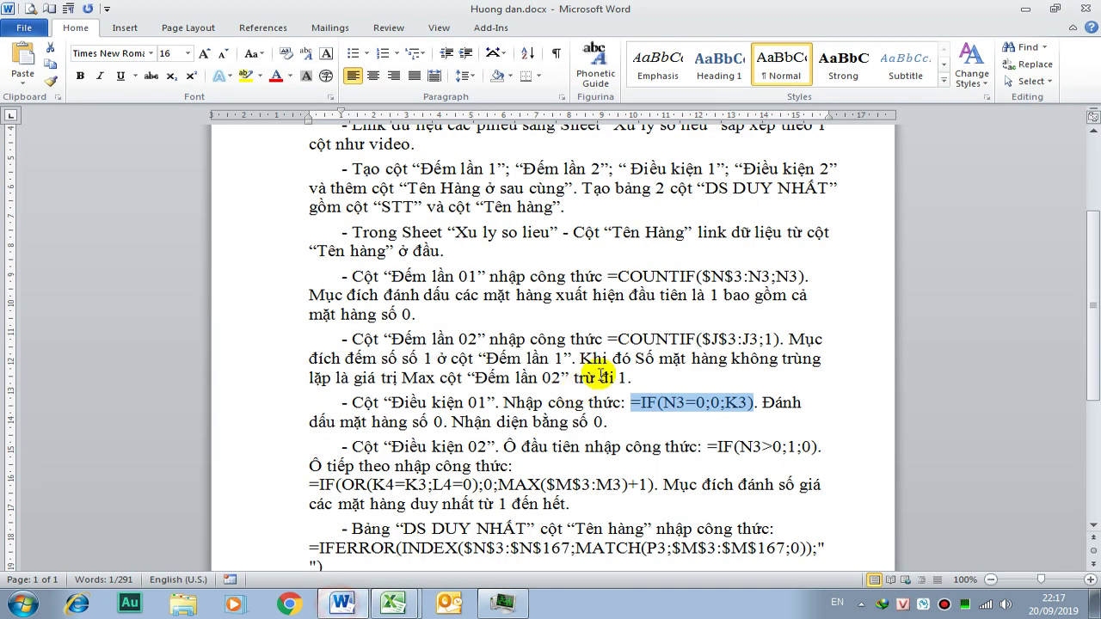
click(755, 425)
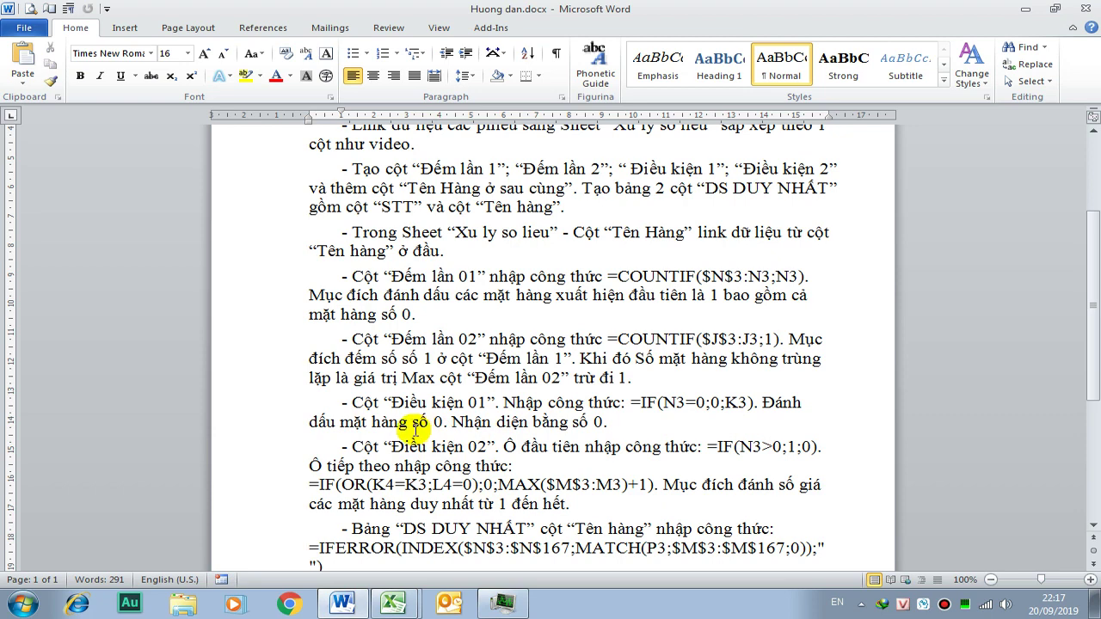
mouse_move(394, 602)
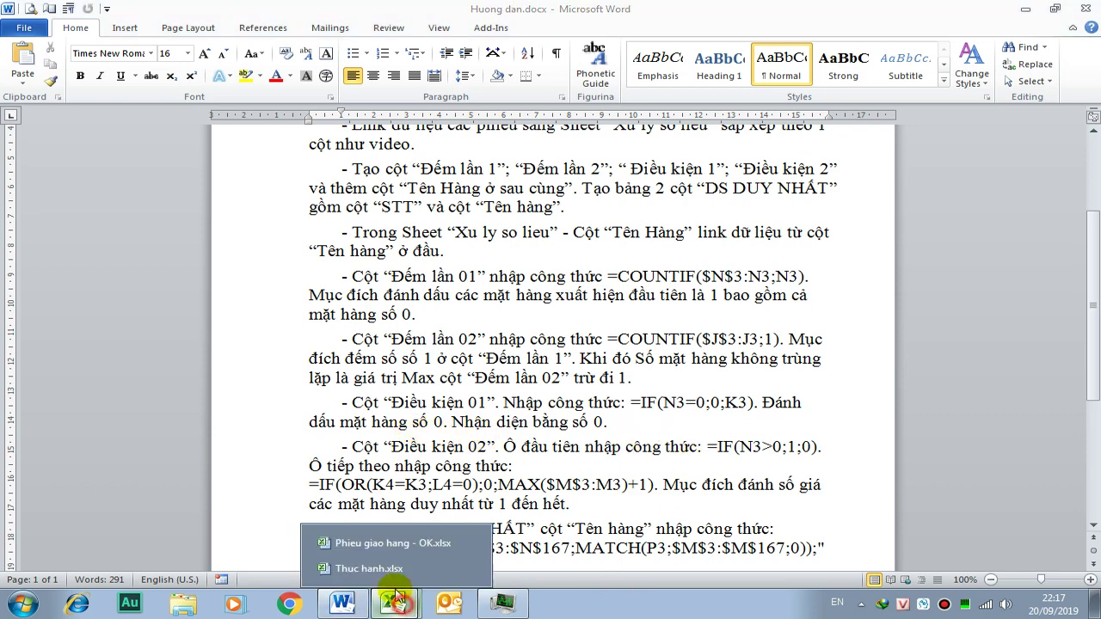
click(374, 575)
drag(668, 430, 660, 527)
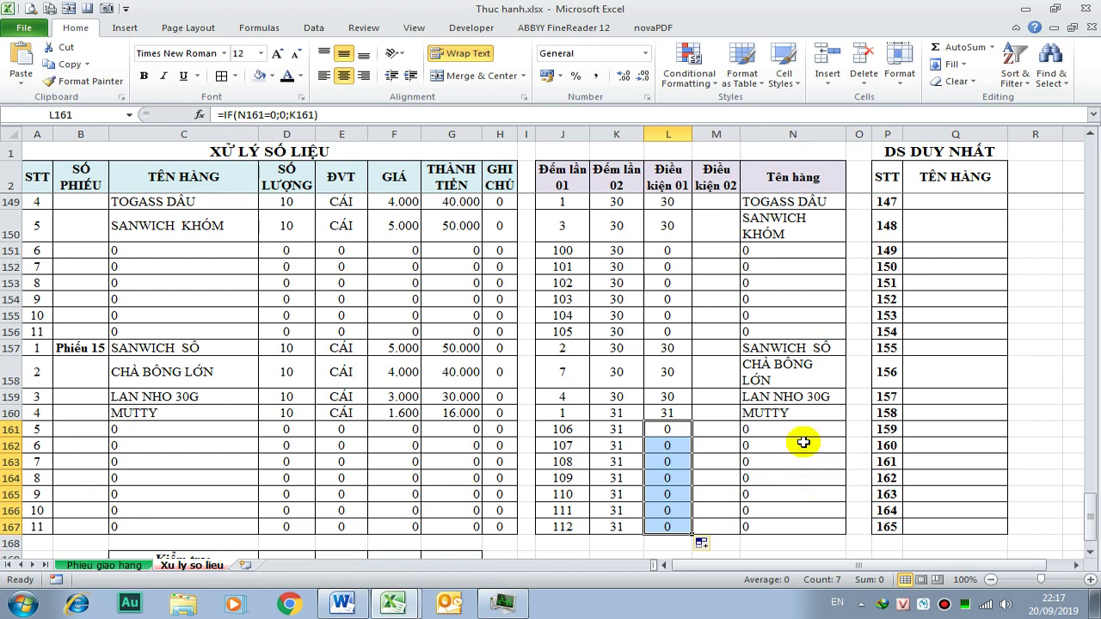
scroll(801, 442, up, 1)
click(806, 366)
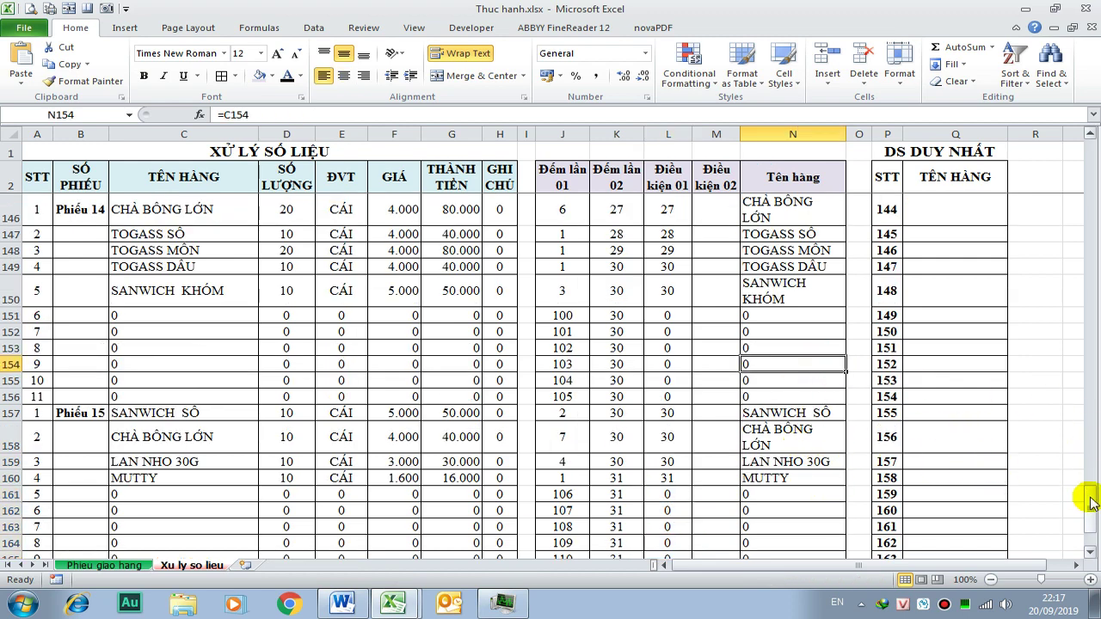
drag(1091, 502, 1067, 157)
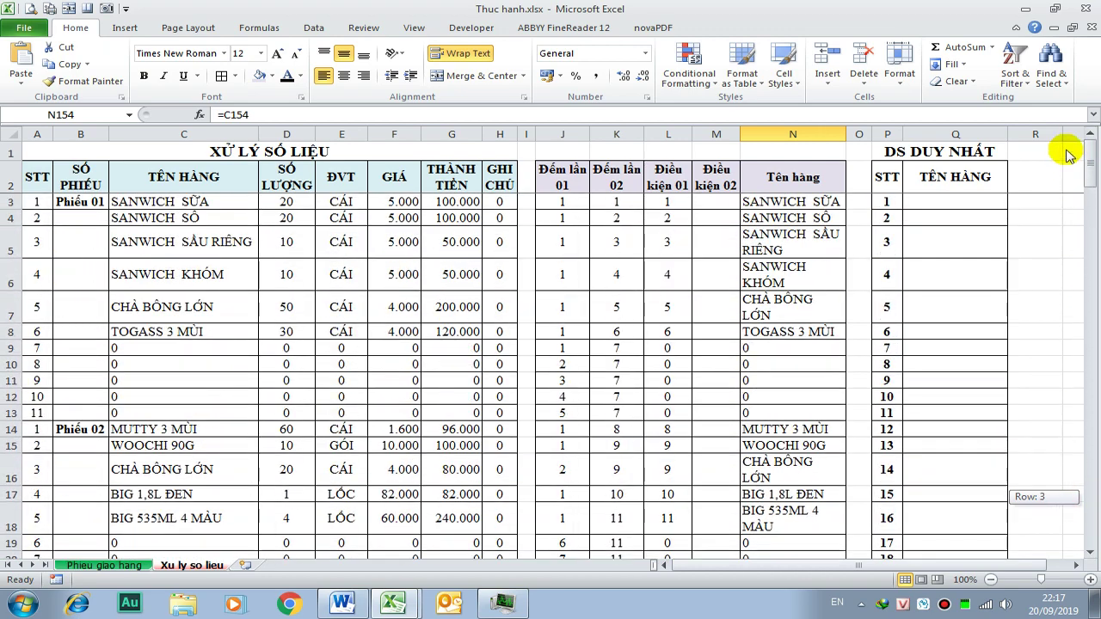
drag(1067, 156, 1059, 128)
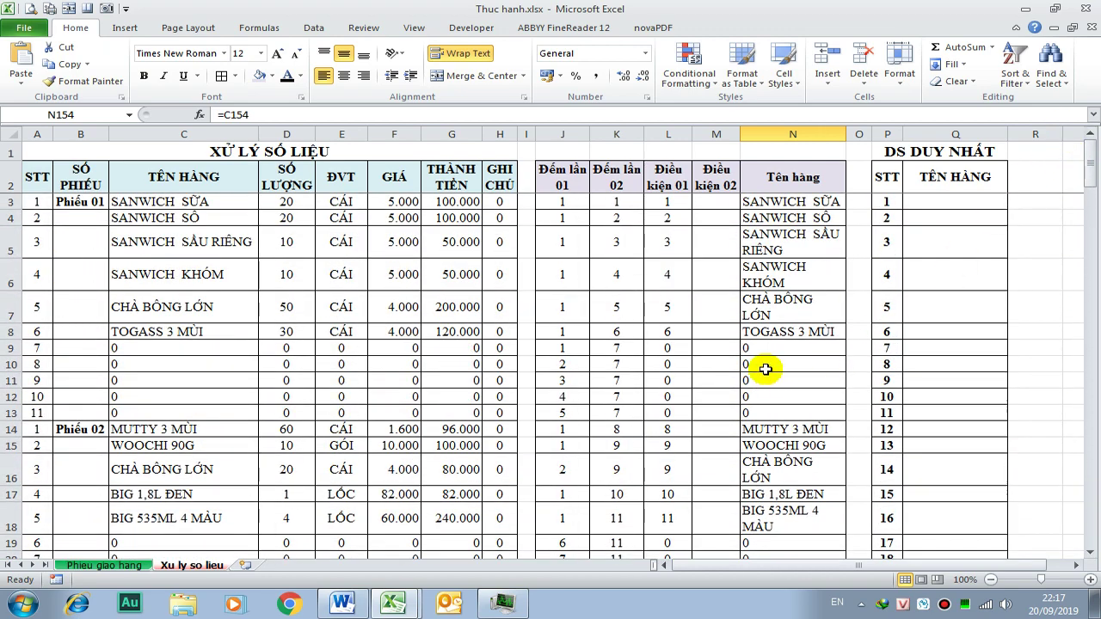
click(790, 344)
click(676, 346)
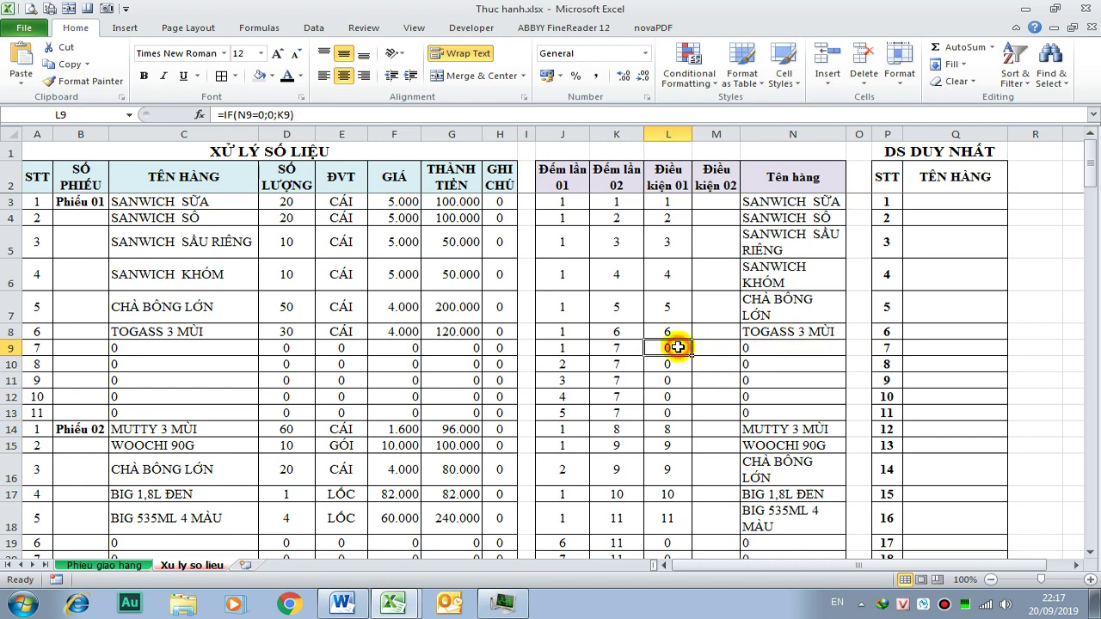
click(718, 382)
click(342, 605)
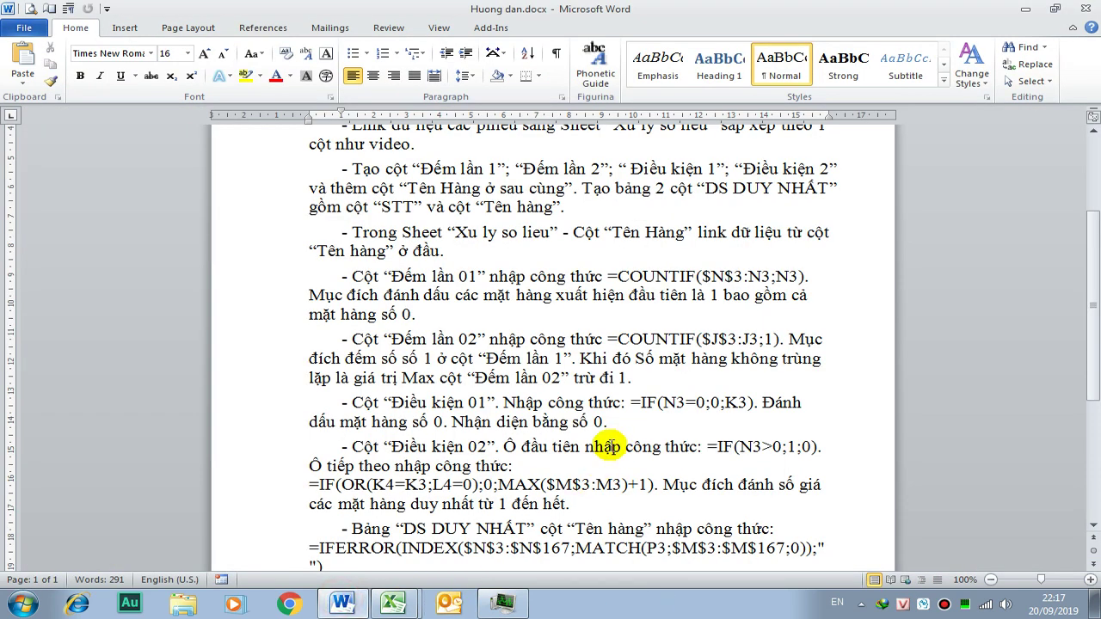
- Copy the first Điều kiện 02 formula =IF(N3>0;1;0) from the guide and select M3
scroll(572, 424, down, 1)
scroll(413, 401, down, 1)
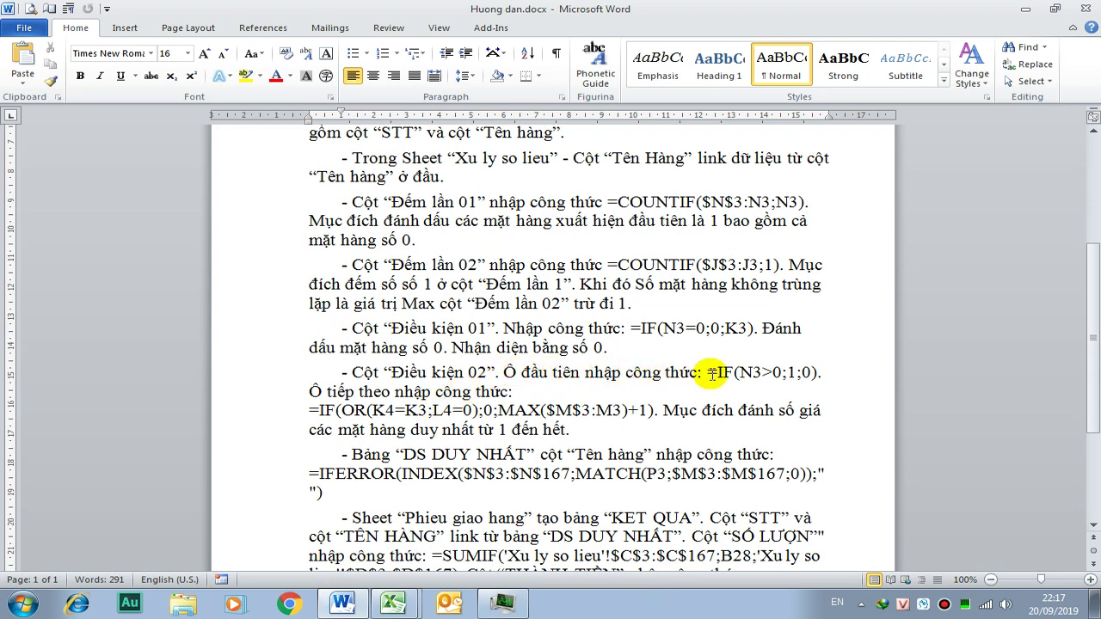
drag(709, 373, 808, 371)
key(ctrl+c)
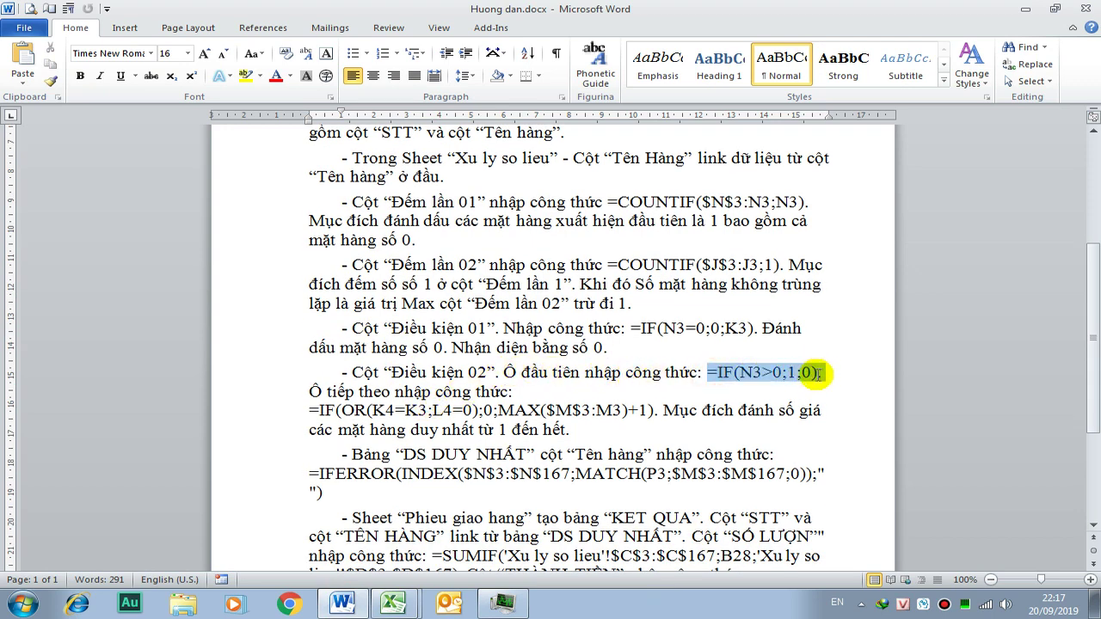
drag(816, 377, 821, 376)
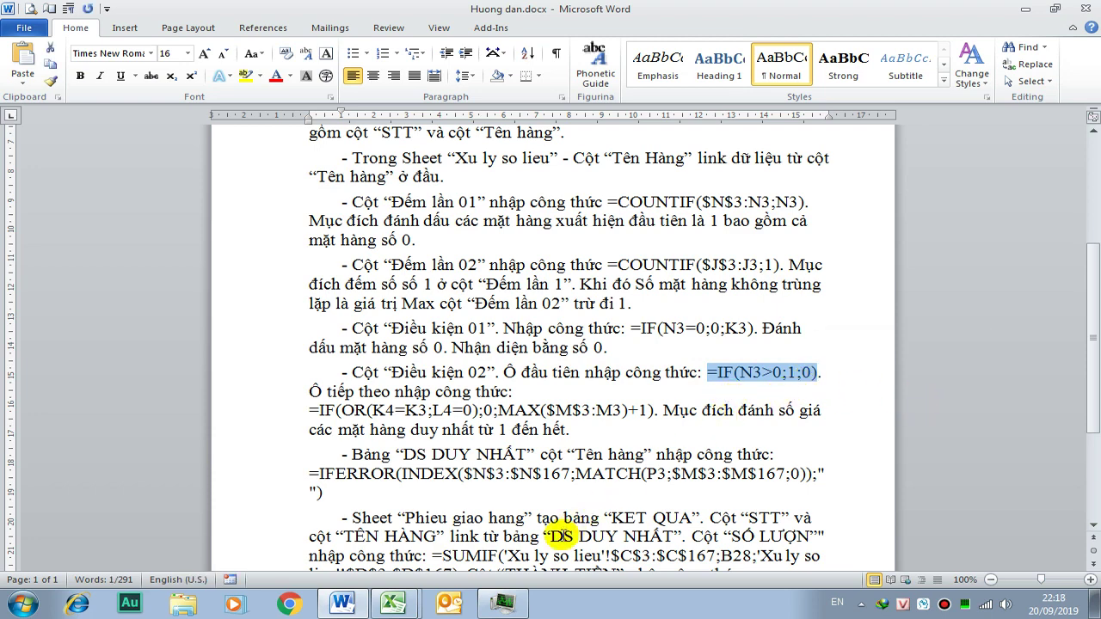
mouse_move(394, 603)
click(371, 566)
click(717, 203)
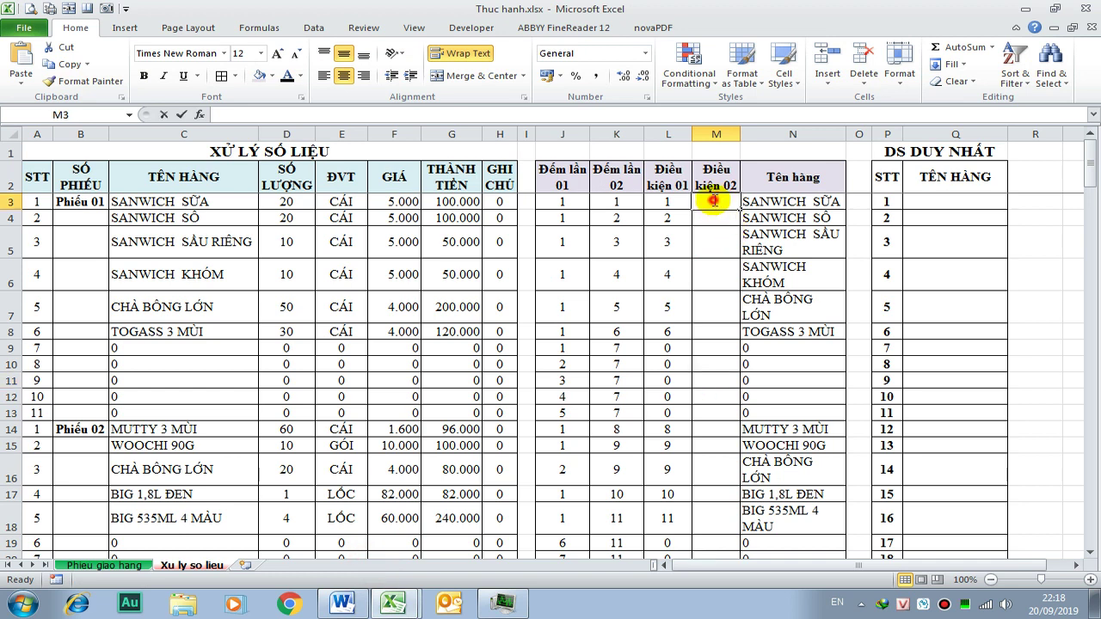
- Enter =IF(N3>0;1;0) in M3 and give the cell a red fill
key(ctrl+v)
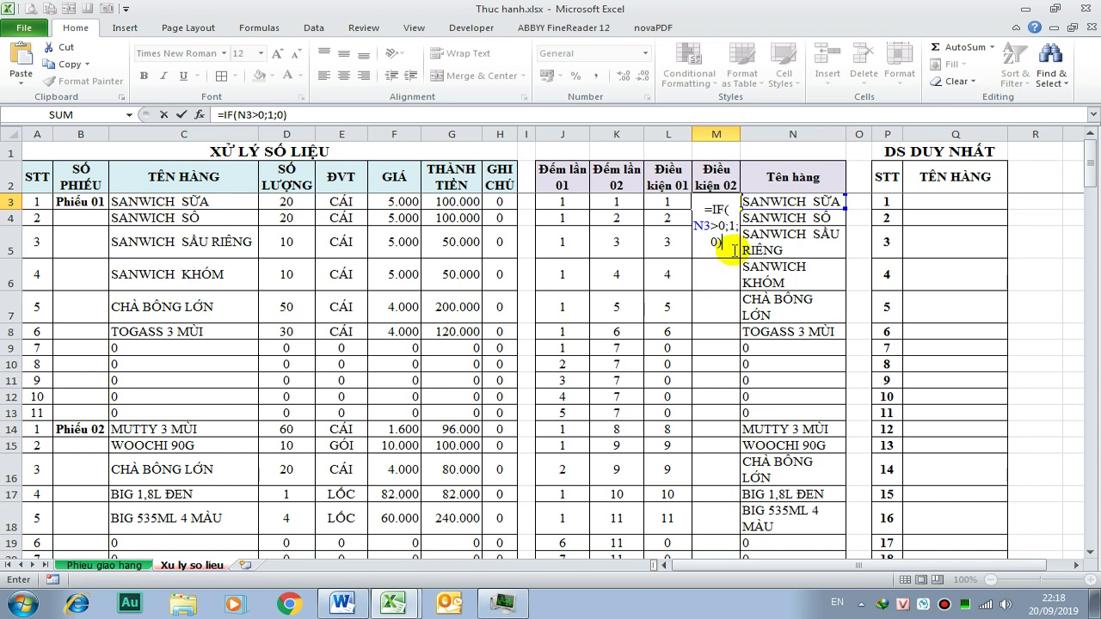
key(Return)
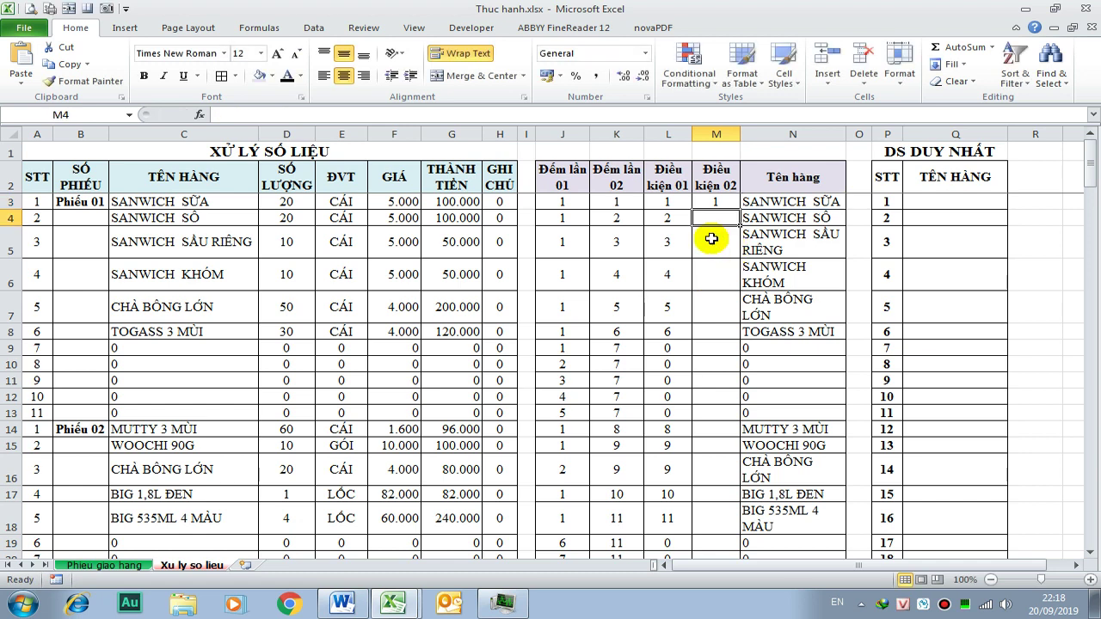
click(721, 202)
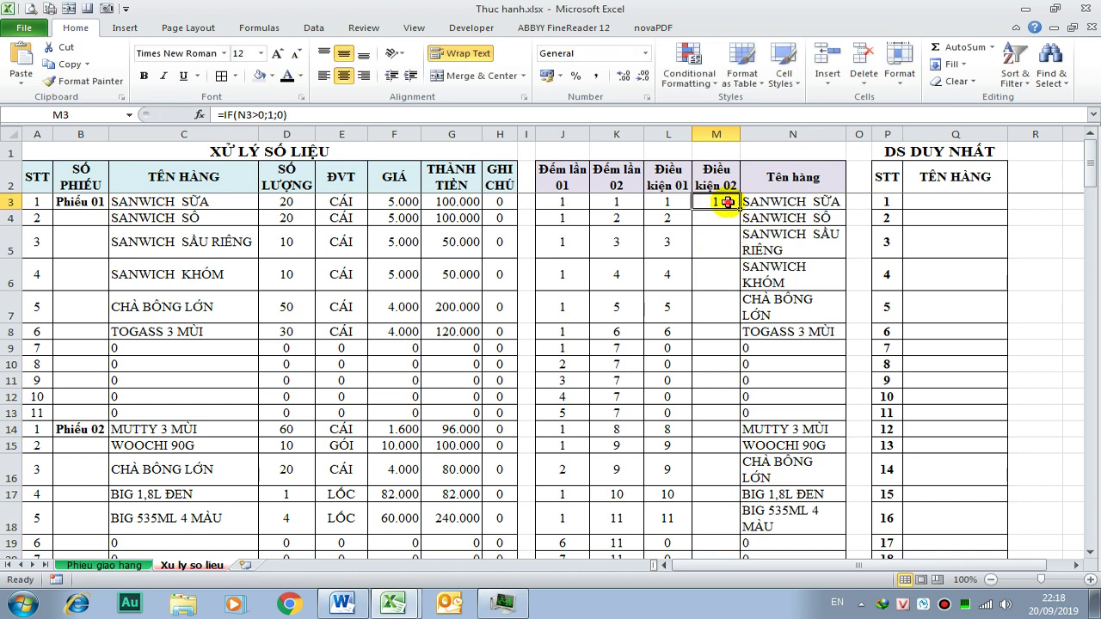
click(273, 76)
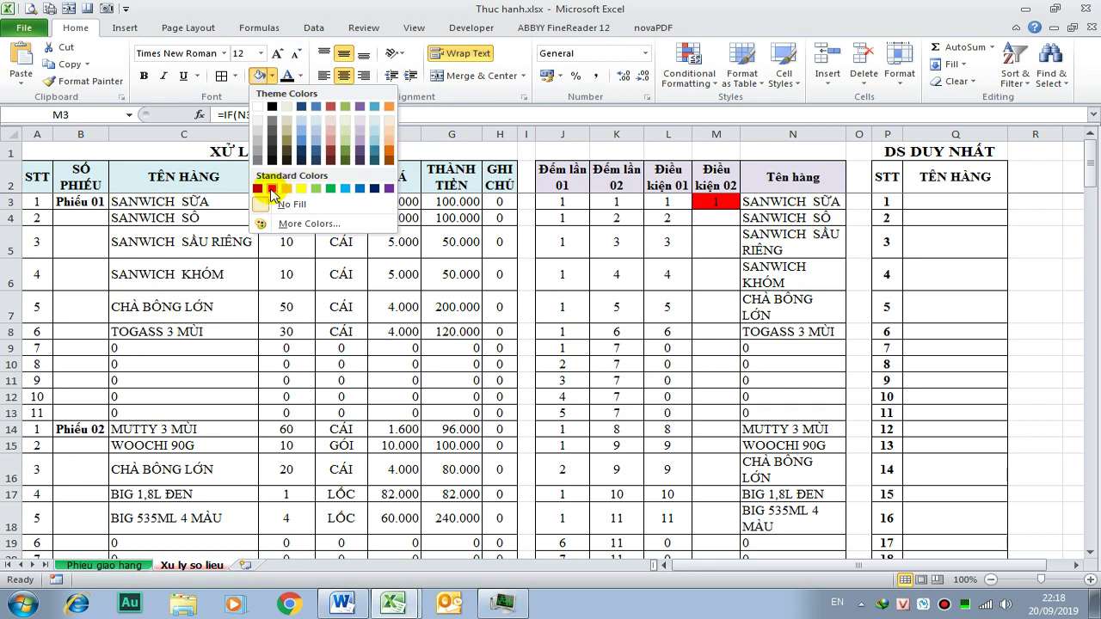
click(272, 188)
- Select cell M4 for the next Điều kiện 02 formula
click(715, 240)
click(719, 205)
click(715, 217)
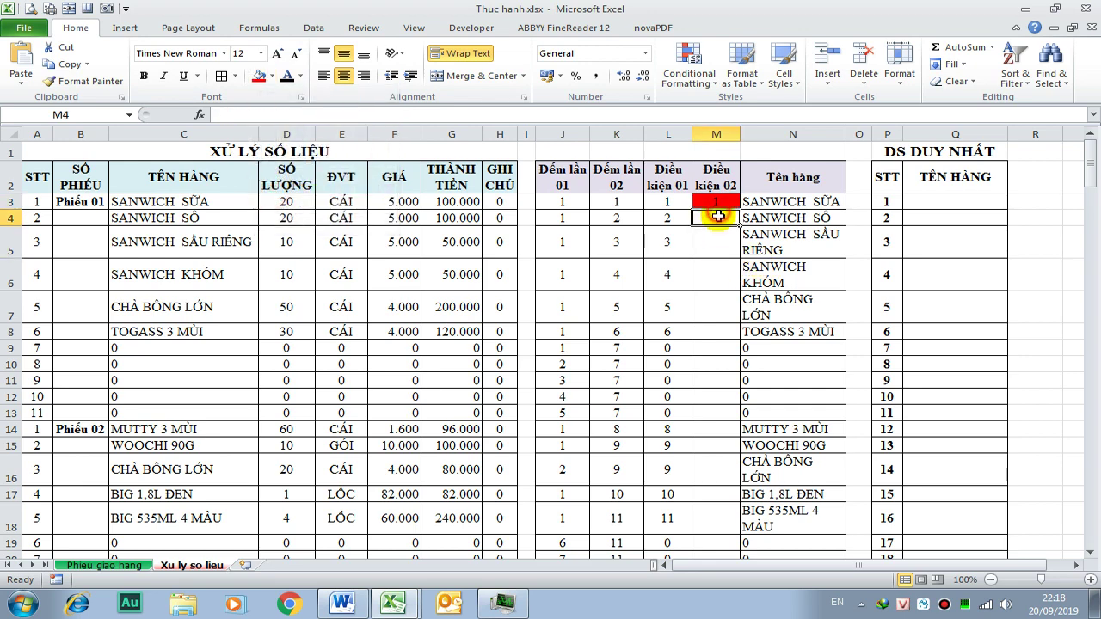
click(342, 604)
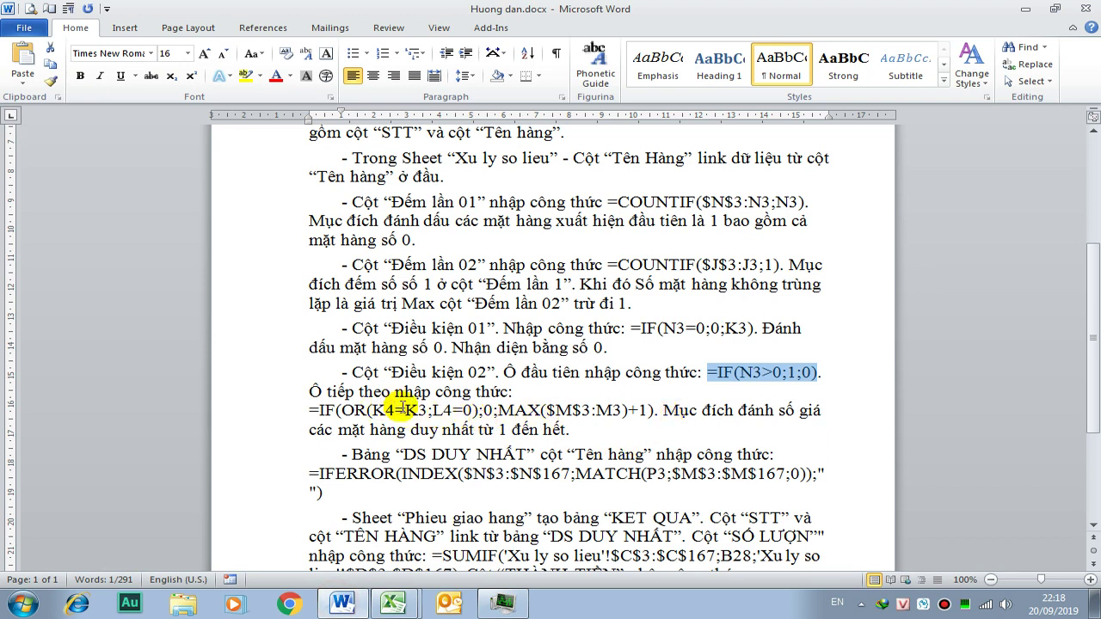
- Delete the stray word 'giá' and end the note with 'không bao gồm số 0'
drag(310, 411, 654, 413)
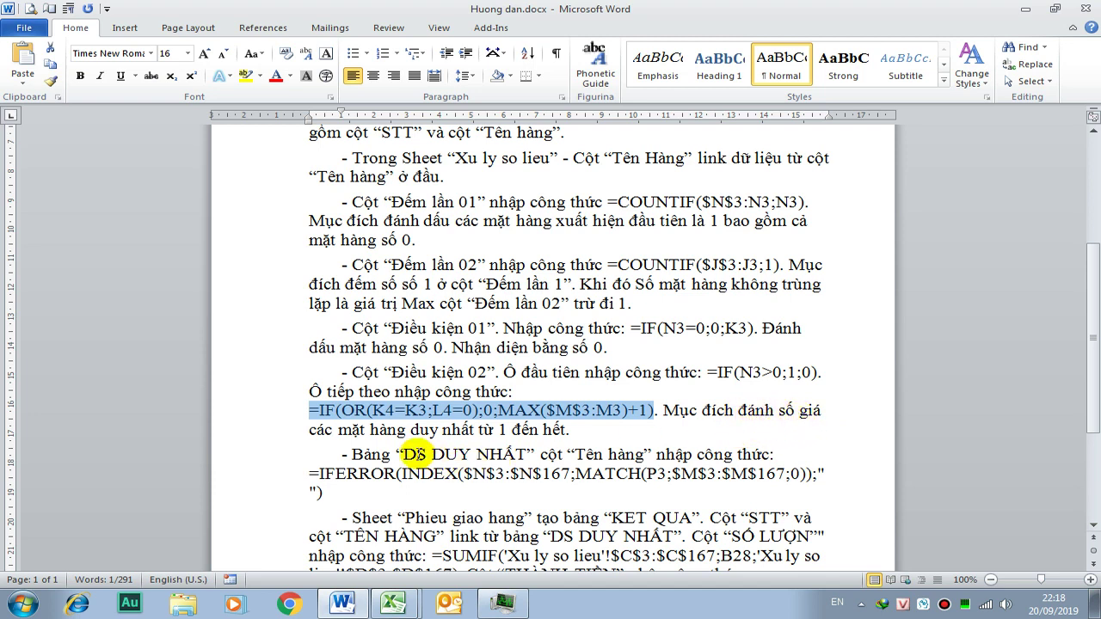
click(807, 410)
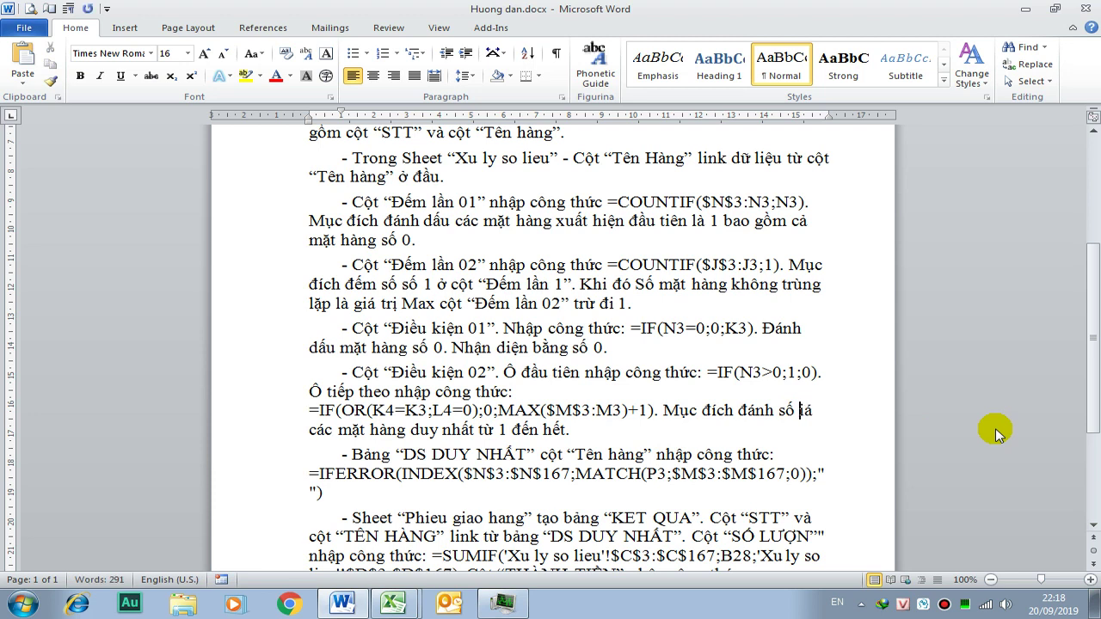
key(Delete)
key(Delete)
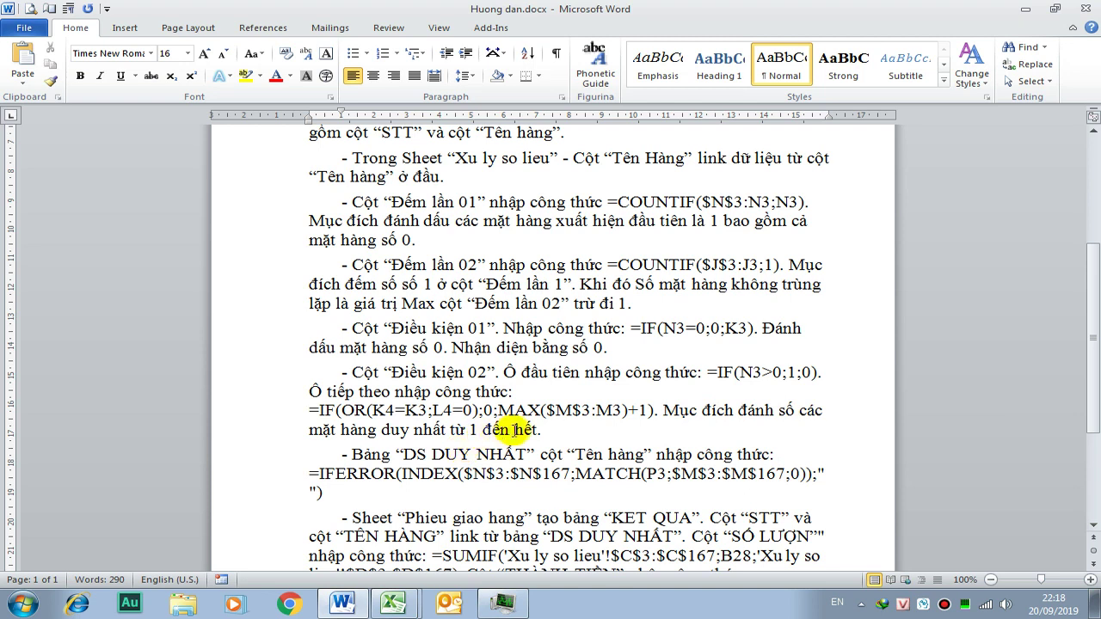
click(538, 430)
text(không bao gồm số 0)
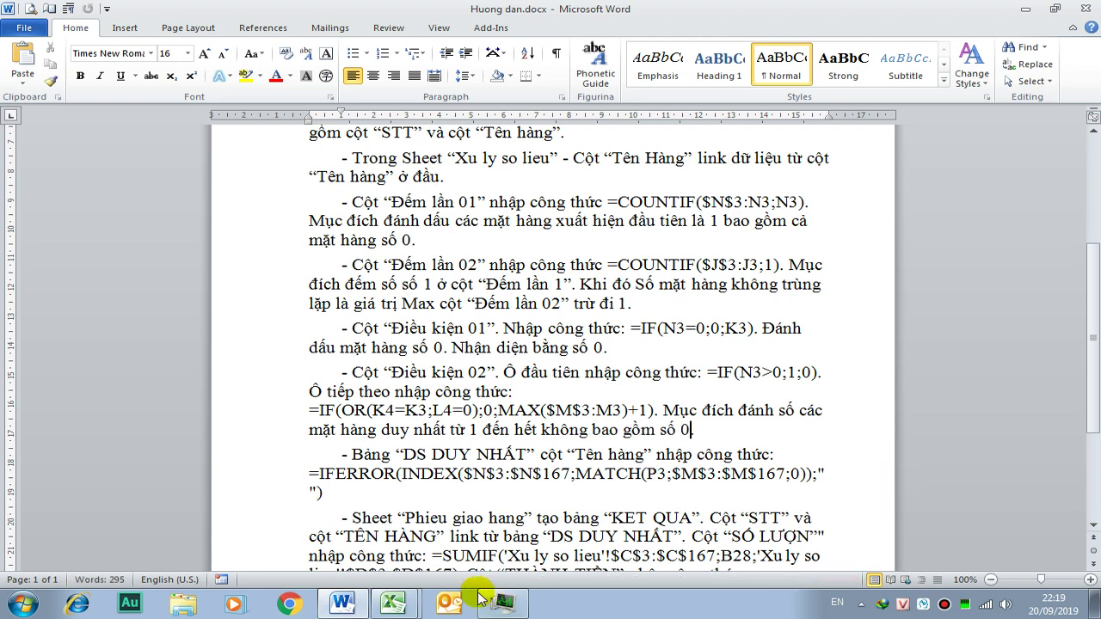
- Select M4 in Excel and copy =IF(OR(K4=K3;L4=0);0;MAX($M$3:M3)+1) from the guide
mouse_move(391, 602)
click(370, 569)
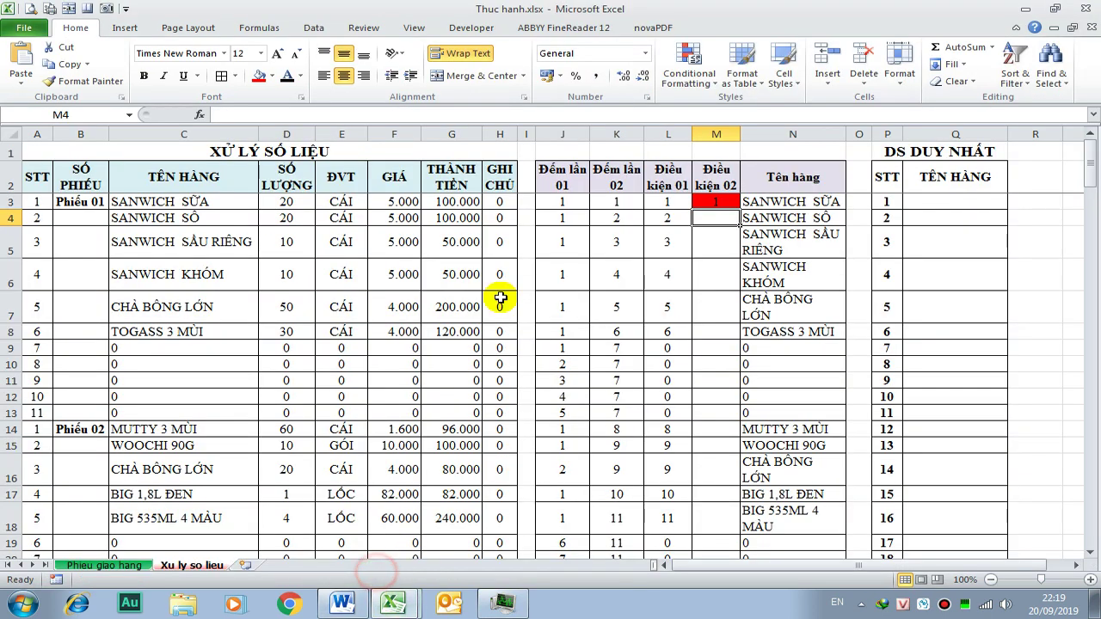
click(713, 220)
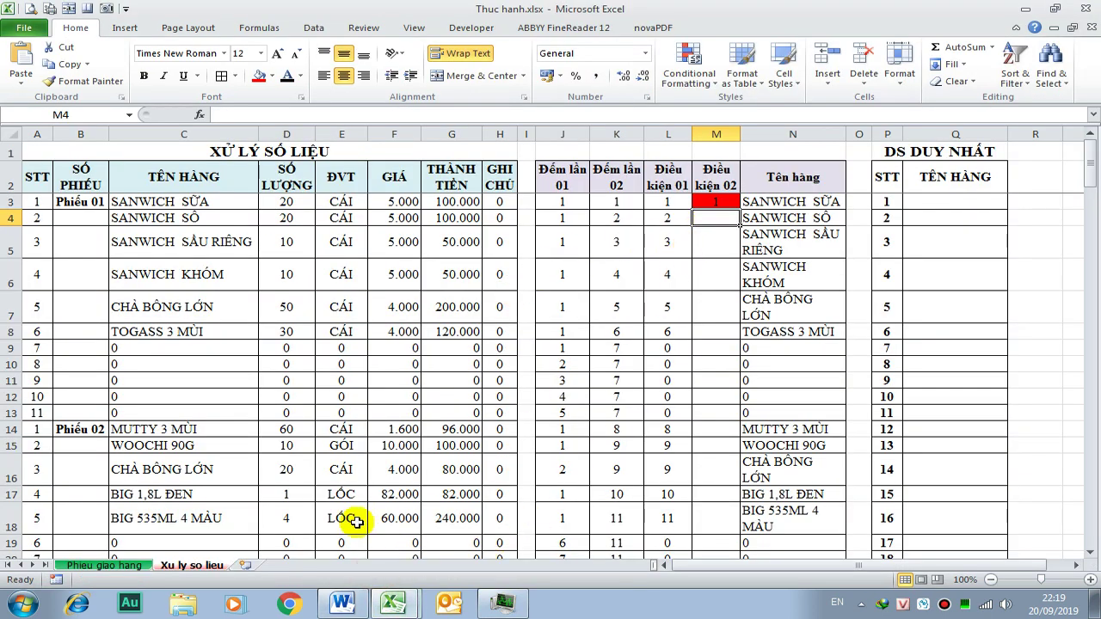
click(334, 598)
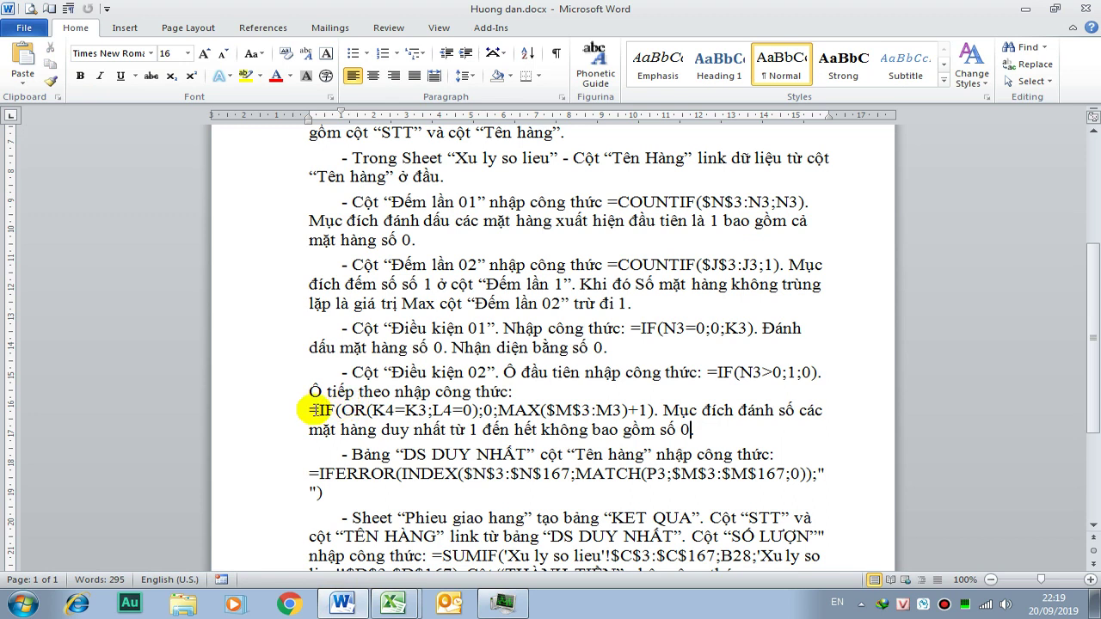
drag(311, 410, 649, 406)
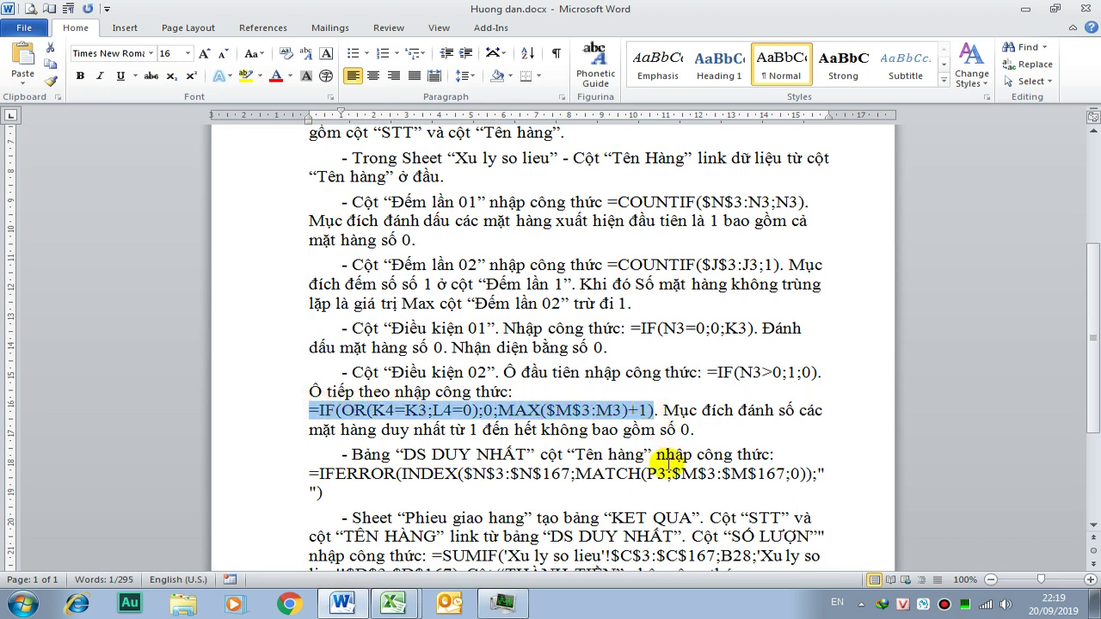
click(394, 603)
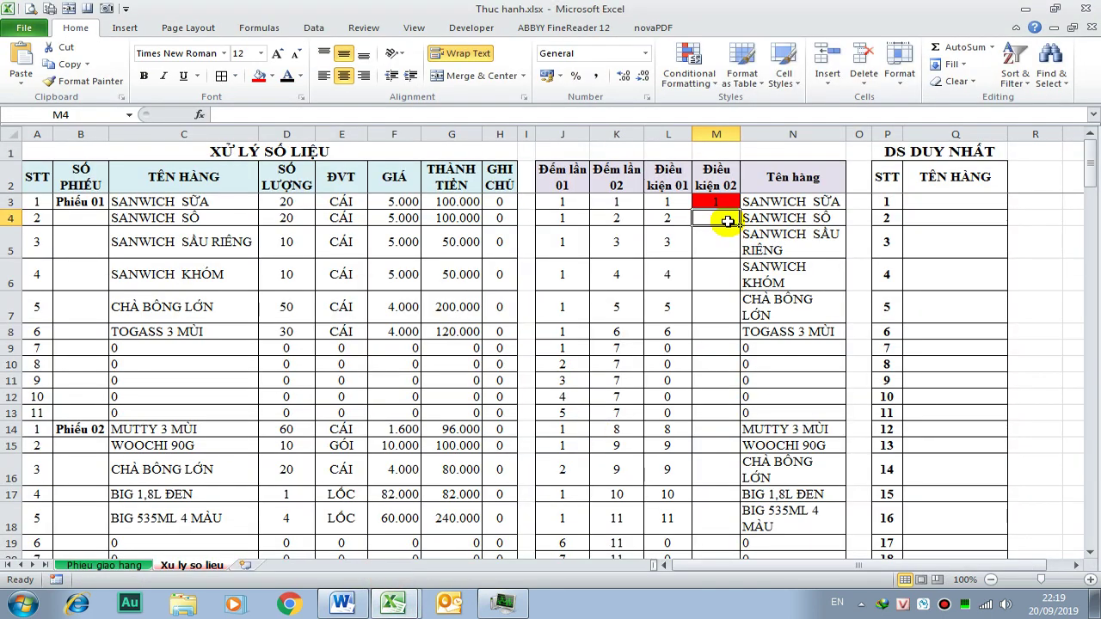
- Paste =IF(OR(K4=K3;L4=0);0;MAX($M$3:M3)+1) into M4, check the MAX range, and commit it
double_click(726, 218)
text(=IF(OR(K4=K3;L4=0);0;MAX($M$3:M3)+1))
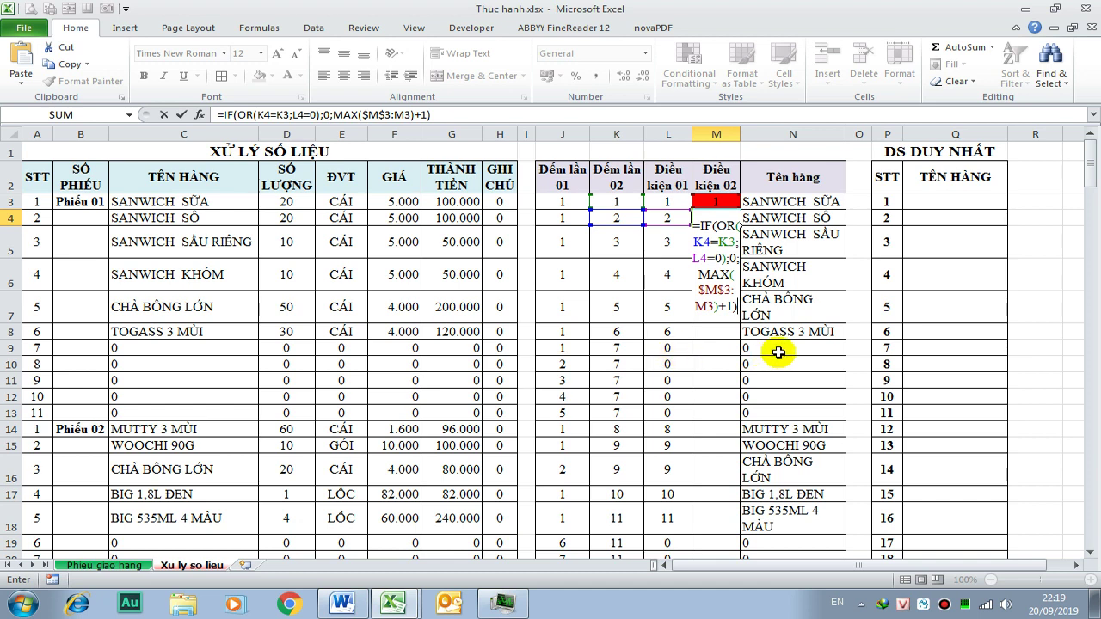
click(727, 274)
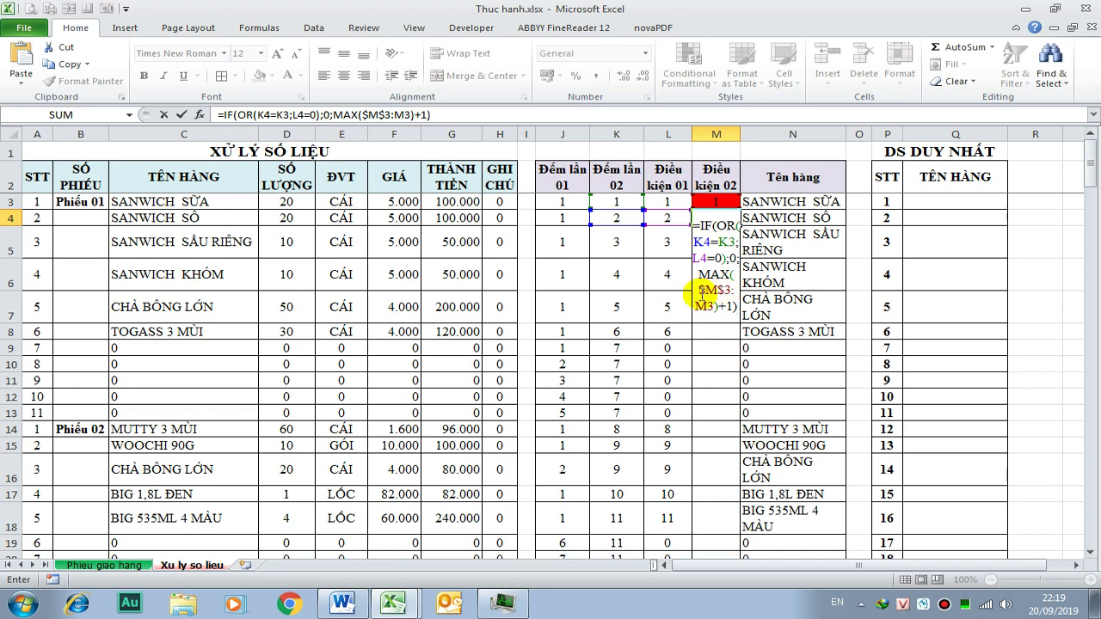
key(Return)
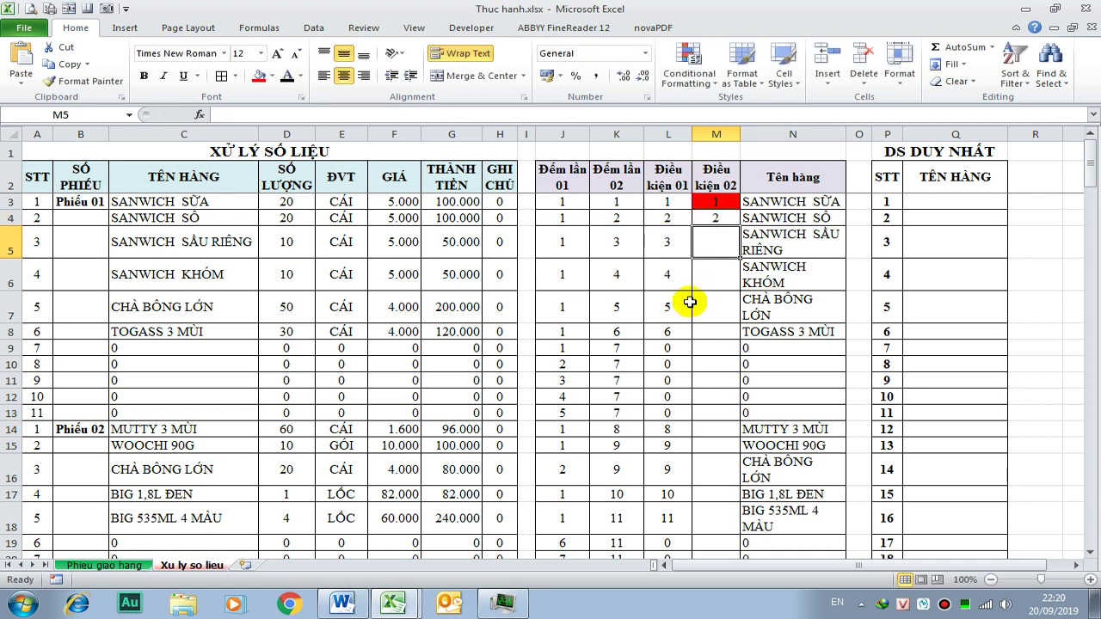
click(727, 217)
mouse_move(739, 224)
mouse_down()
mouse_move(753, 614)
mouse_move(738, 531)
mouse_up()
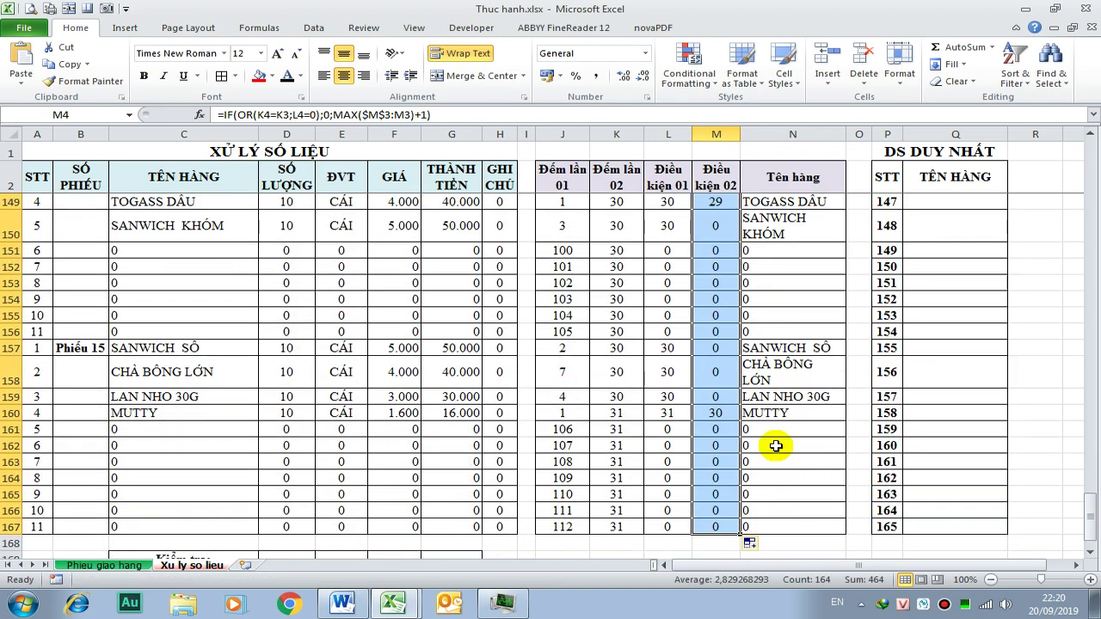
click(718, 413)
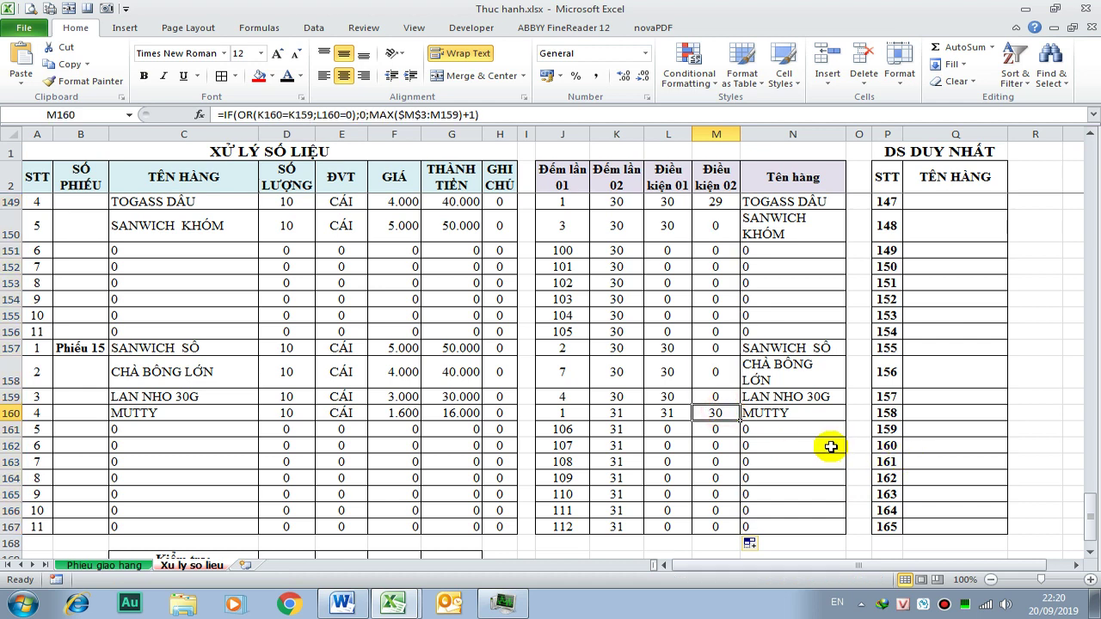
click(824, 413)
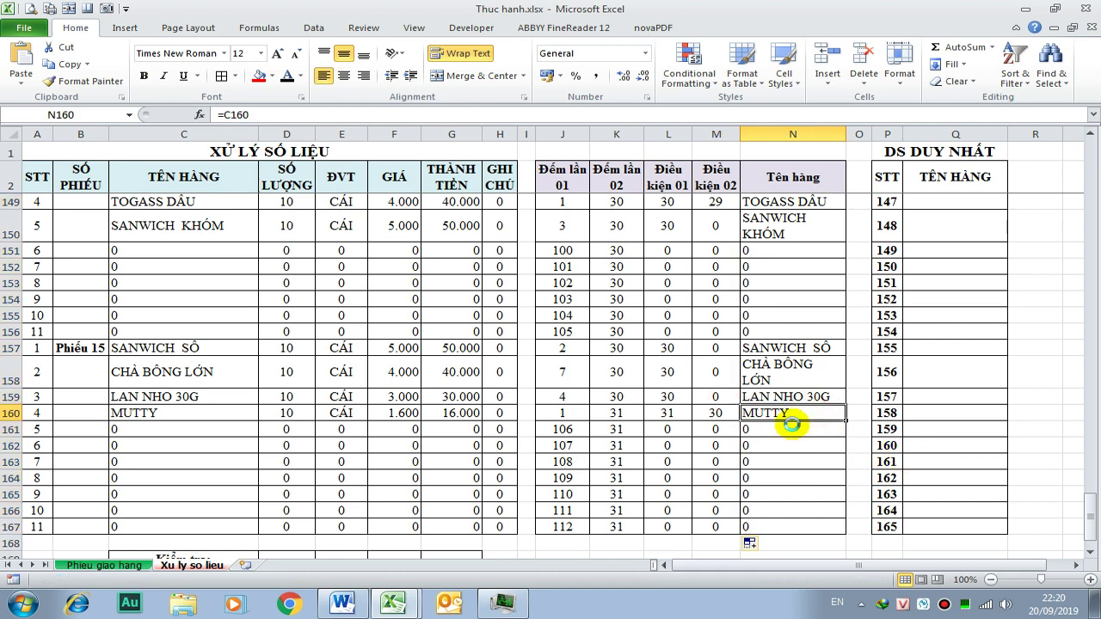
scroll(791, 447, up, 4)
scroll(794, 454, up, 3)
scroll(804, 452, up, 6)
scroll(806, 451, up, 4)
scroll(806, 439, up, 6)
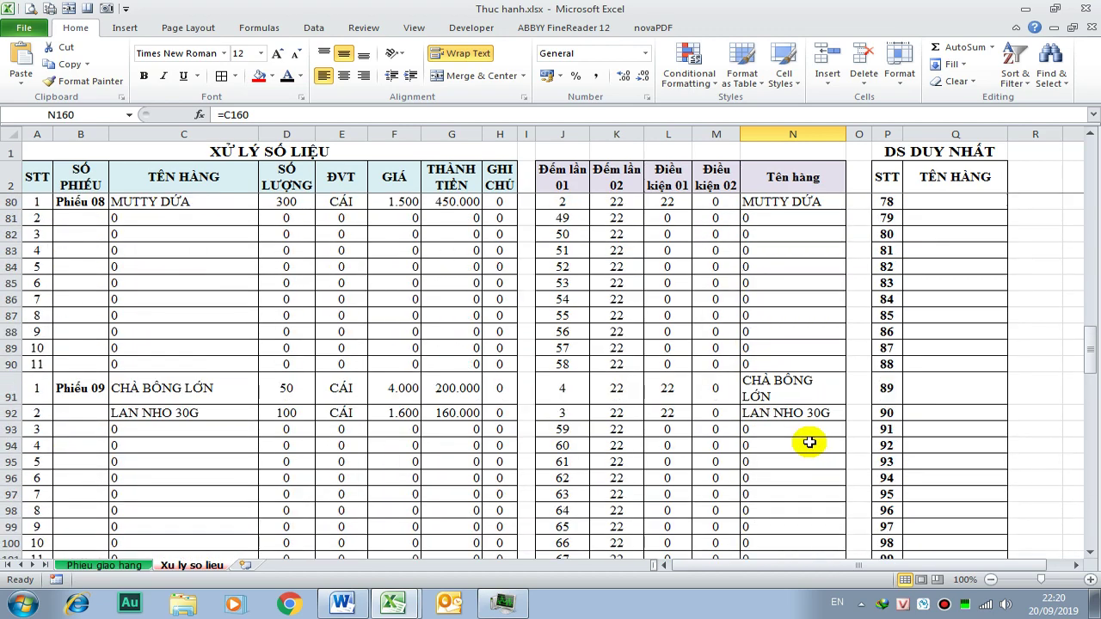
scroll(801, 405, up, 5)
scroll(804, 396, up, 4)
scroll(804, 391, up, 3)
scroll(802, 388, up, 6)
scroll(804, 387, up, 1)
scroll(806, 389, up, 4)
scroll(806, 387, down, 1)
scroll(803, 386, up, 4)
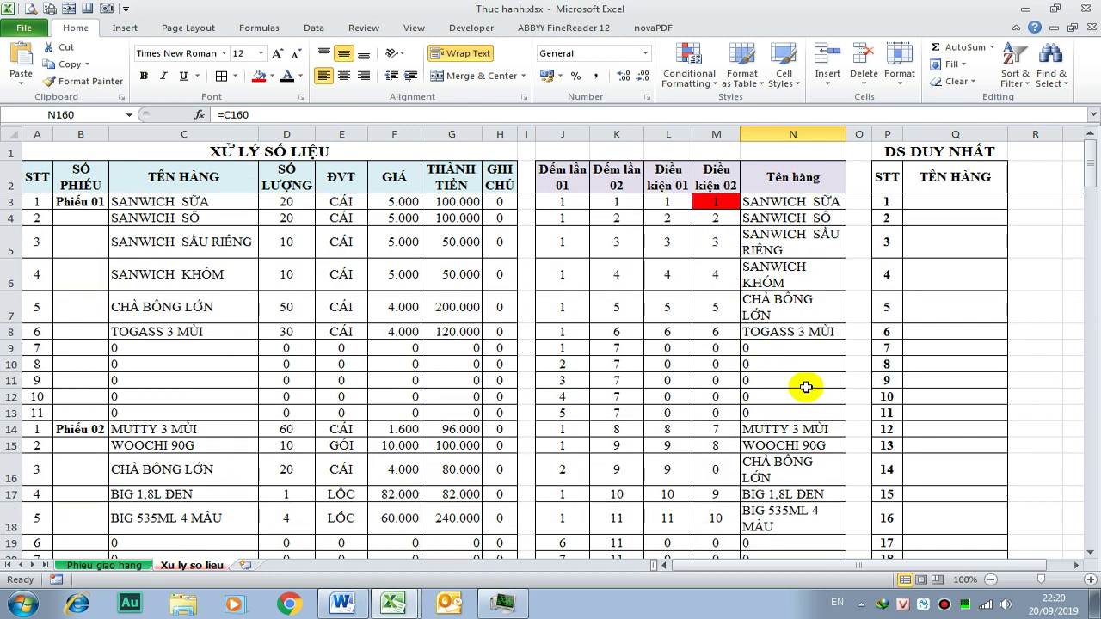
scroll(744, 443, down, 2)
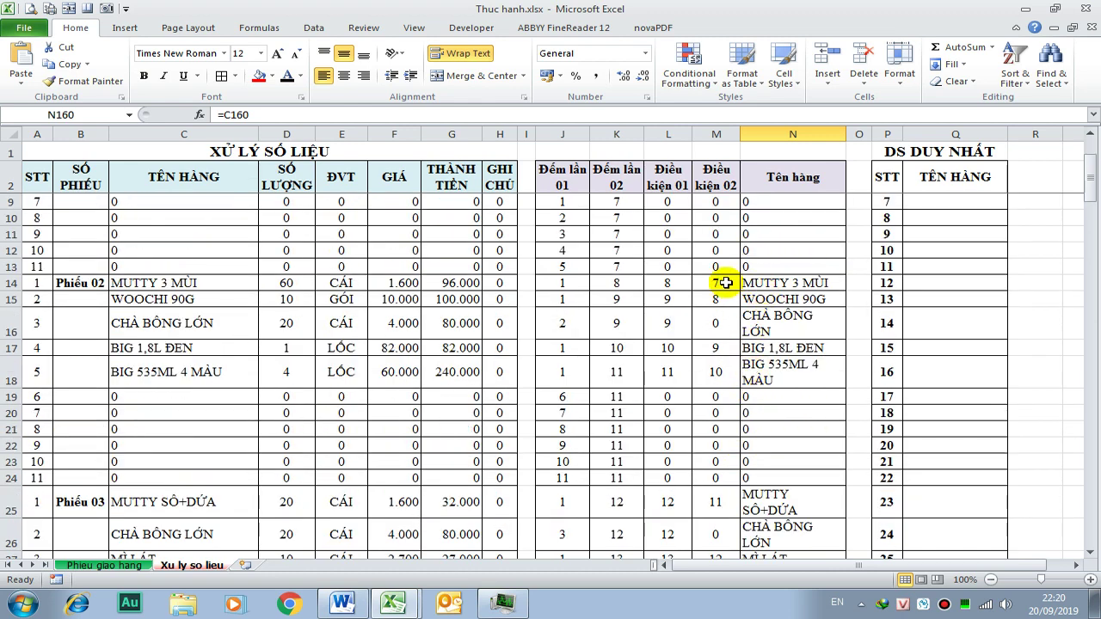
scroll(740, 288, up, 1)
scroll(769, 297, up, 1)
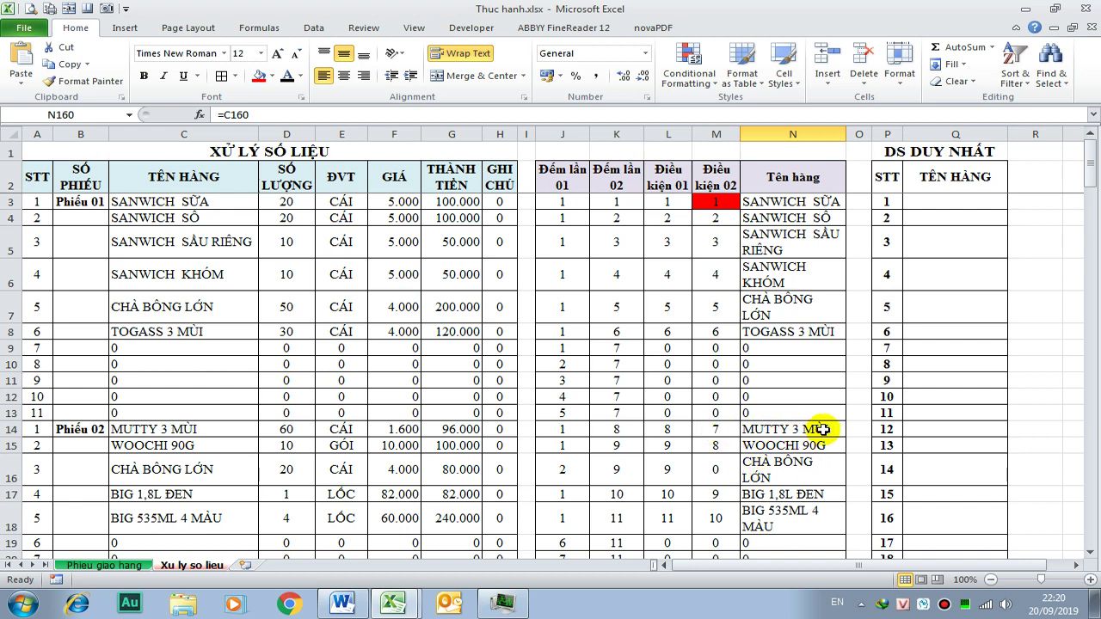
- Copy the guide's Tên hàng formula =IFERROR(INDEX($N$3:$N$167;MATCH(P3;$M$3:$M$167;0));"") from Word
click(344, 602)
click(706, 430)
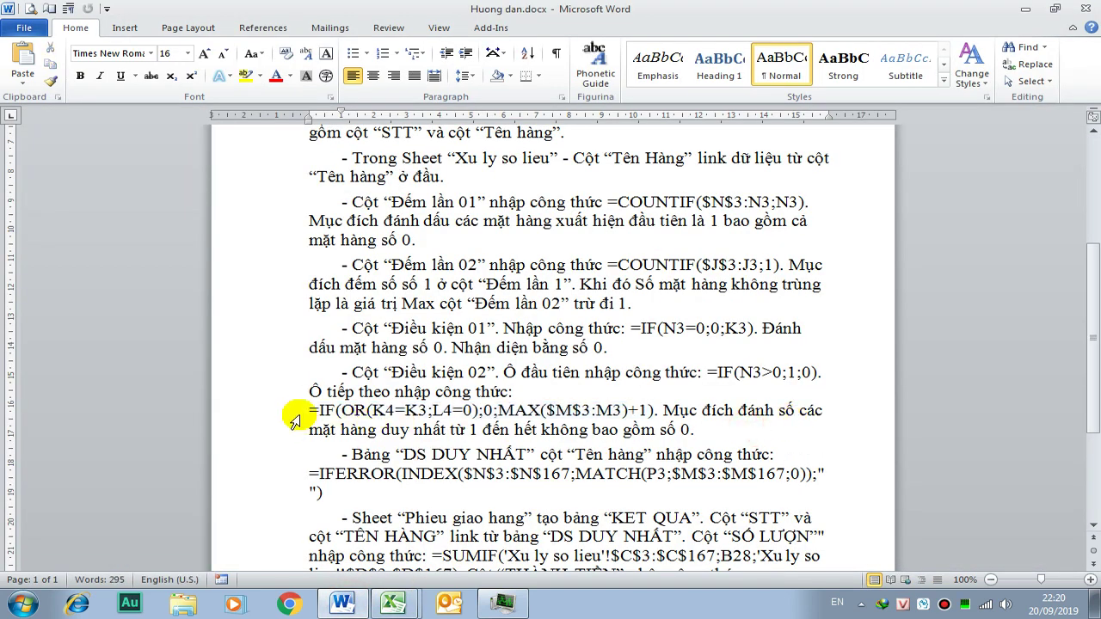
drag(312, 410, 660, 430)
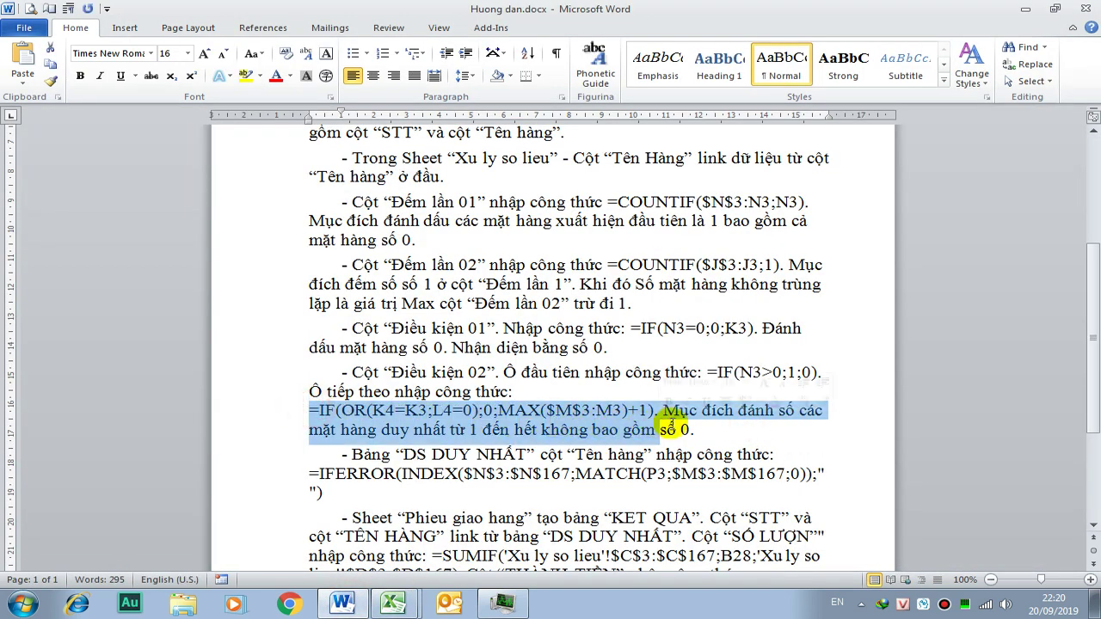
click(707, 431)
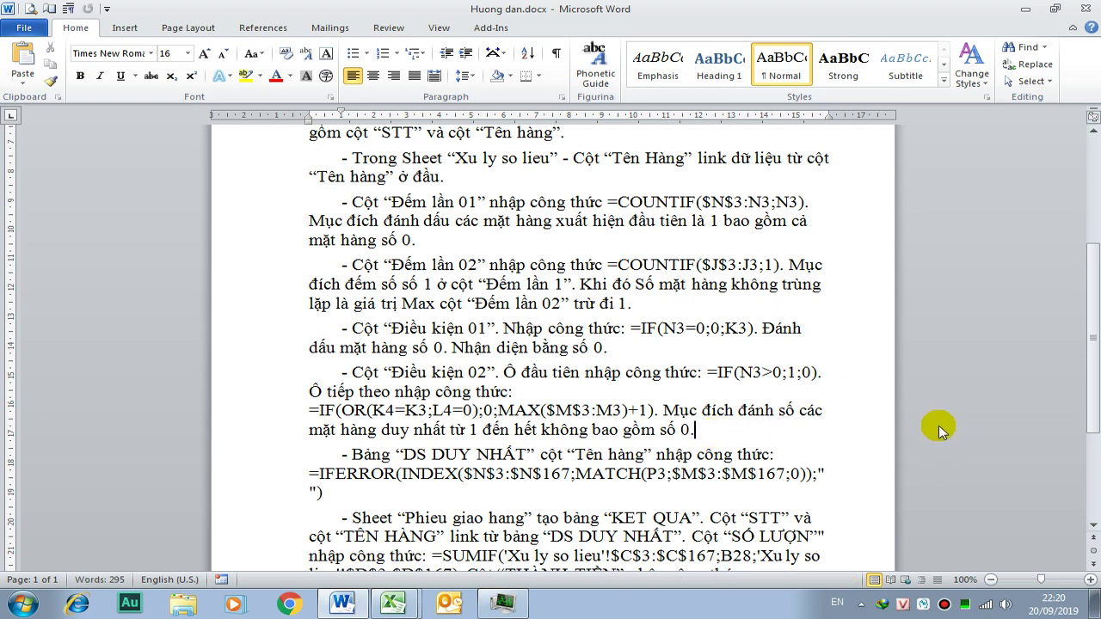
scroll(424, 469, down, 2)
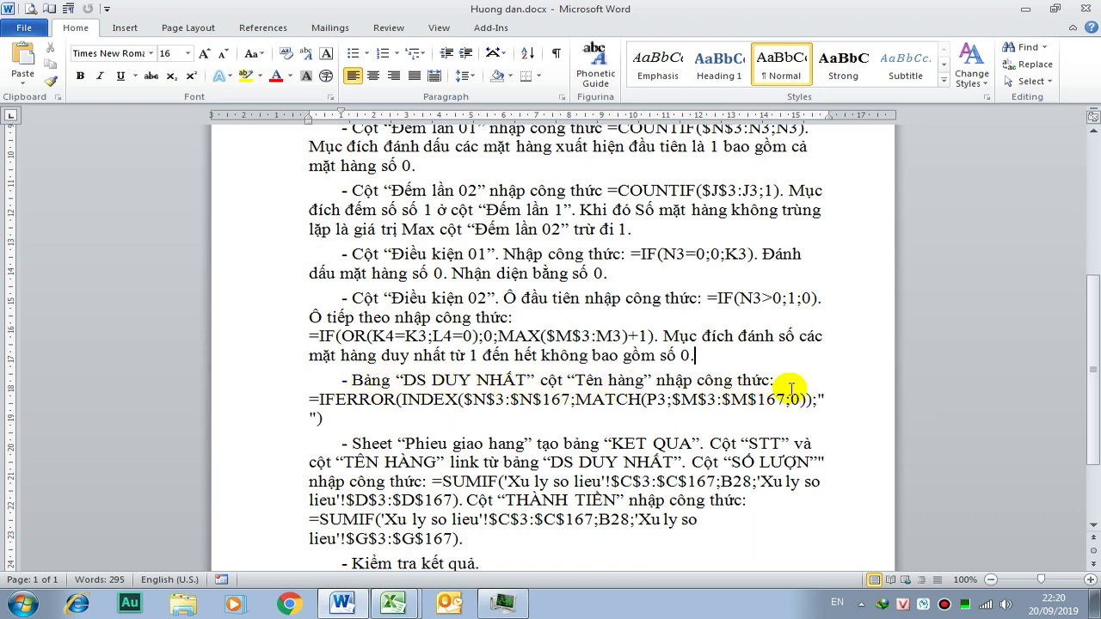
drag(312, 400, 331, 423)
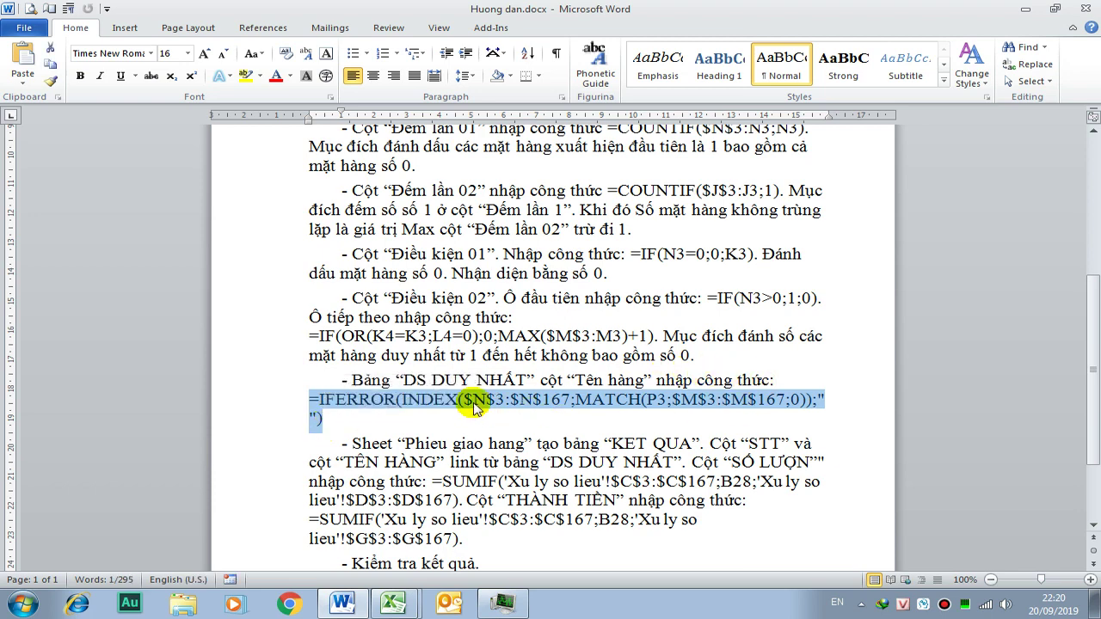
right_click(482, 405)
click(513, 172)
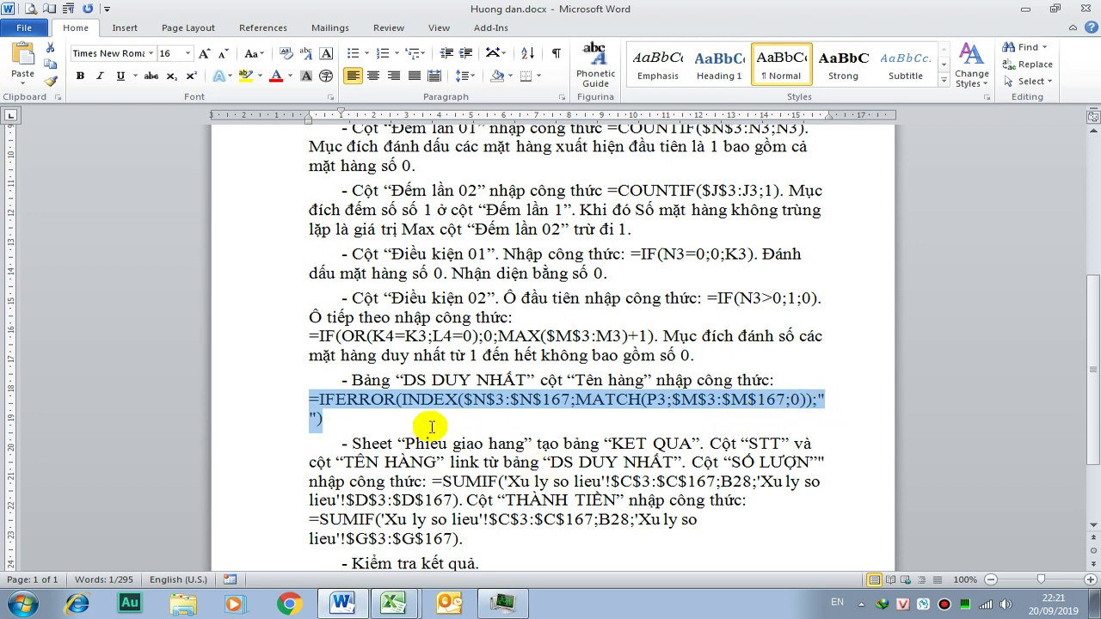
- Paste the IFERROR/INDEX/MATCH formula into Q3 under TÊN HÀNG and widen column Q
mouse_move(394, 605)
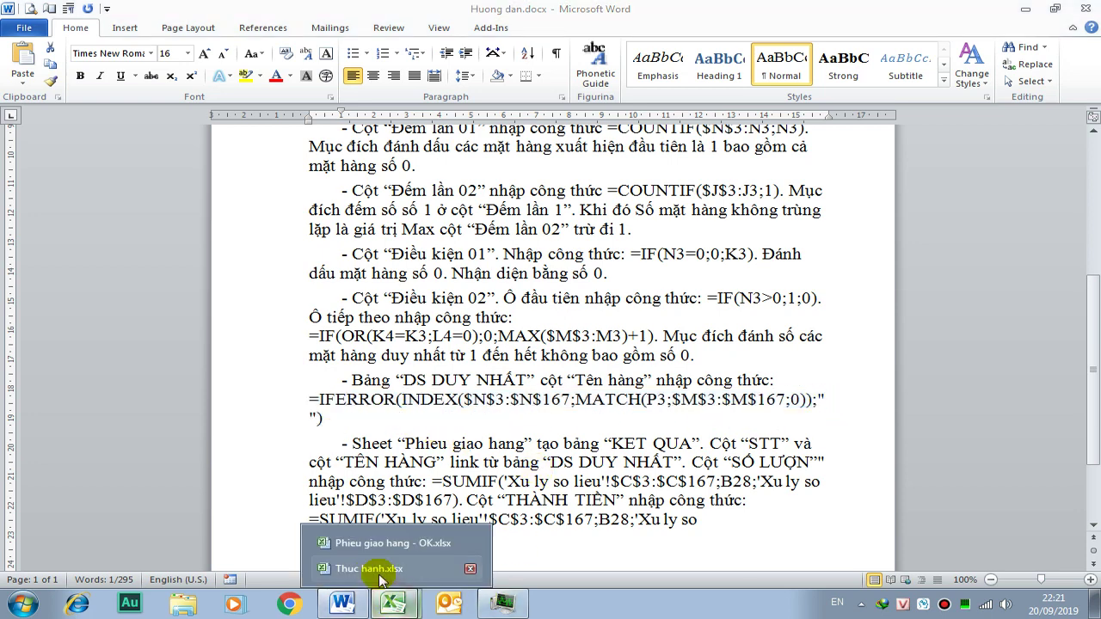
click(344, 548)
click(946, 200)
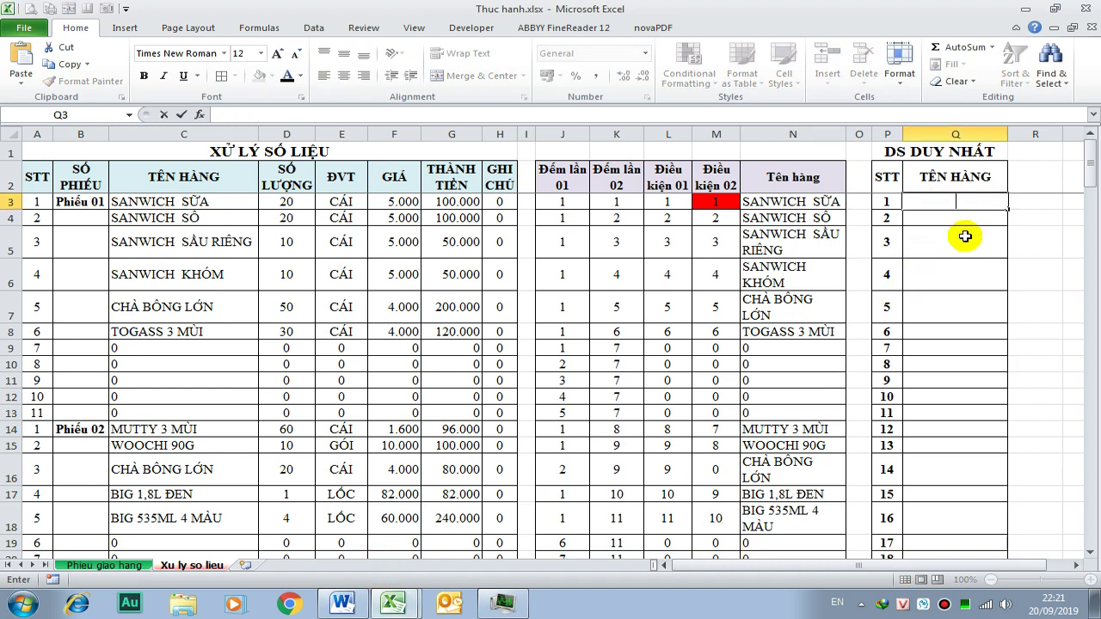
text(=IFERROR(INDEX($N$3:$N$167;MATCH(P3;$M$3:$M$167;0));""))
key(Return)
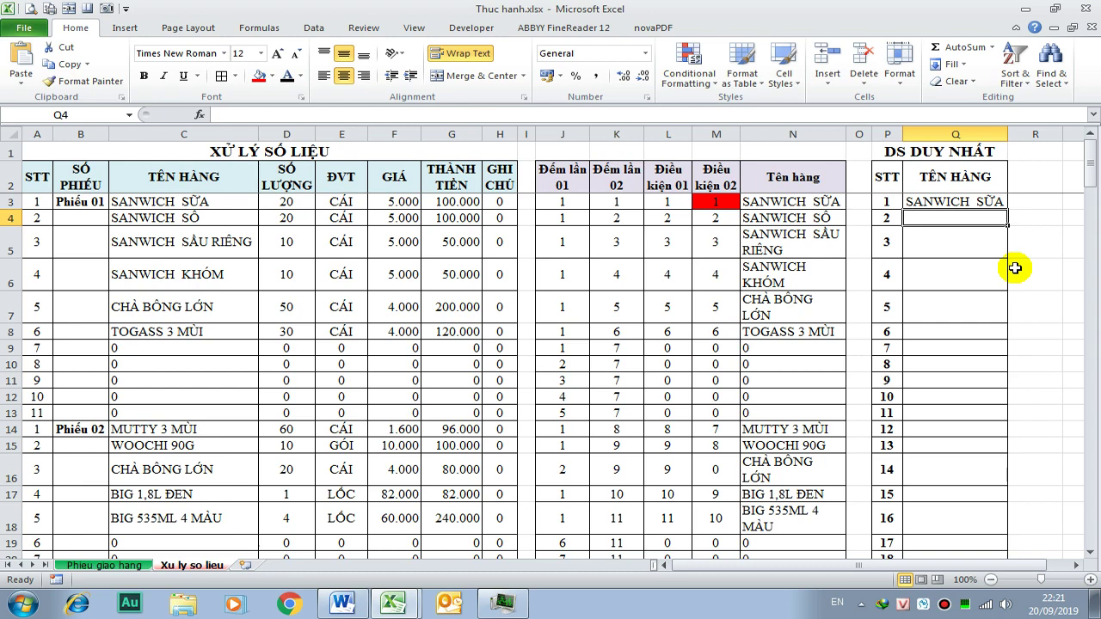
drag(1007, 135, 1044, 135)
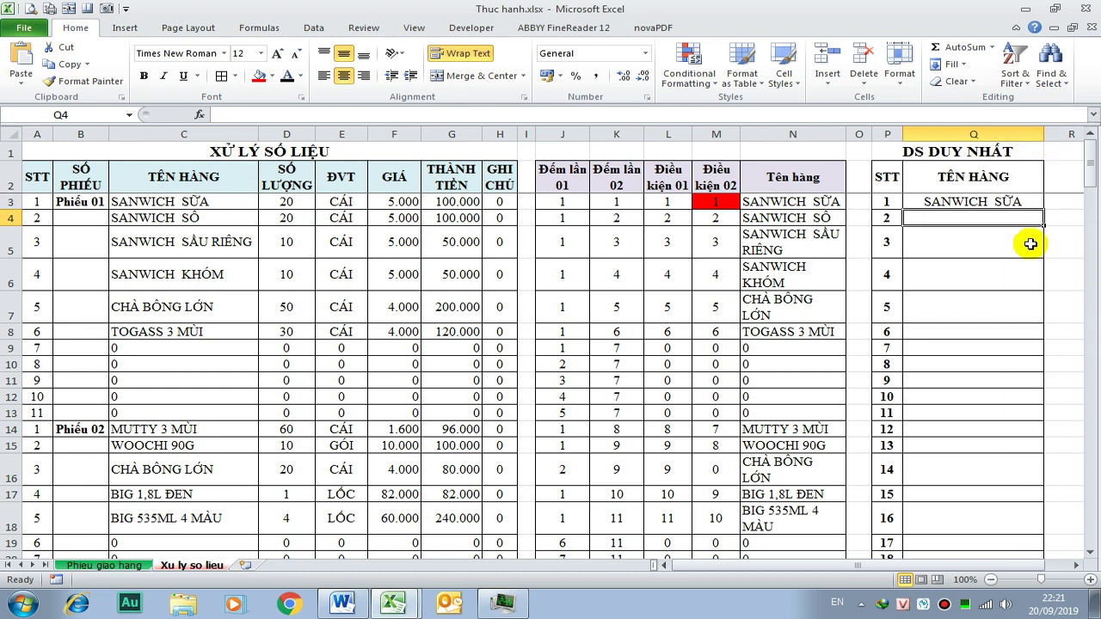
- Reopen Q3's formula to examine its INDEX array and IFERROR parts
double_click(971, 206)
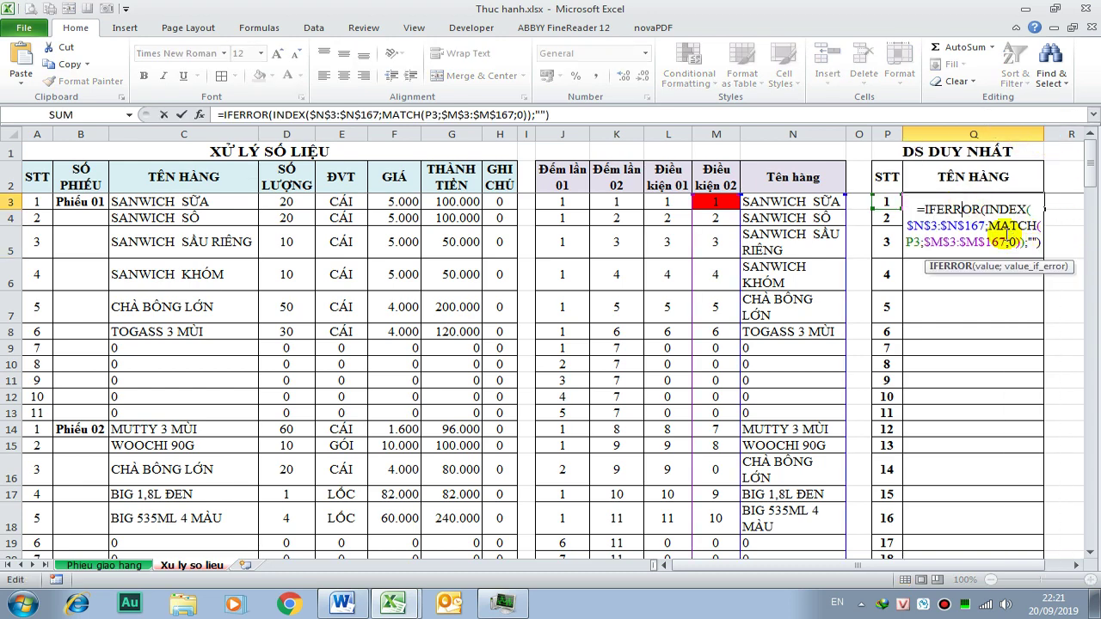
click(985, 210)
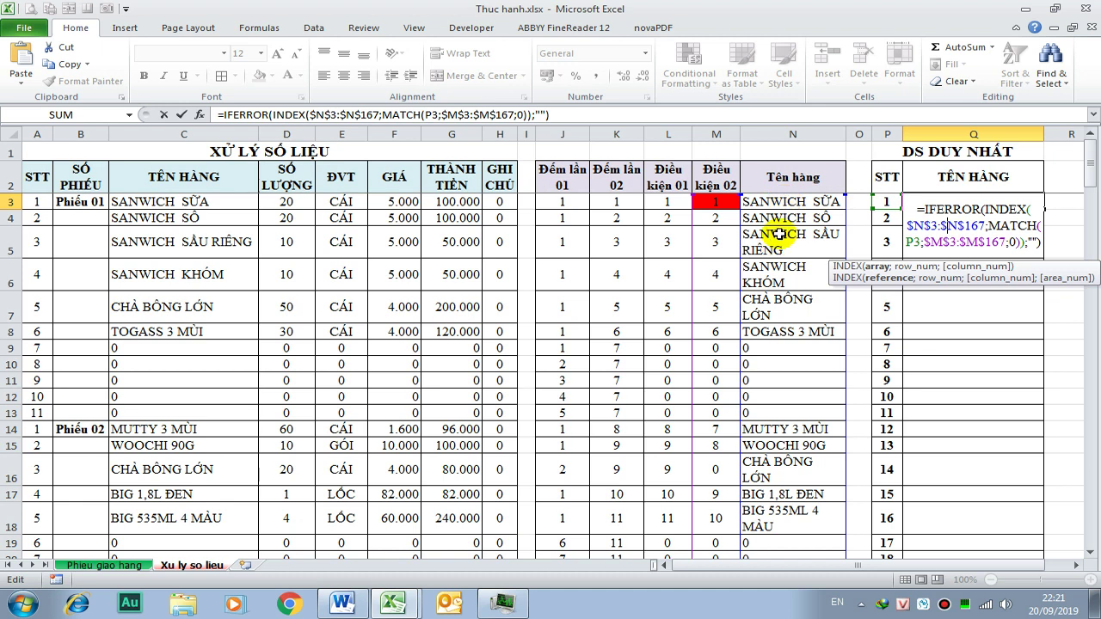
click(987, 210)
click(965, 224)
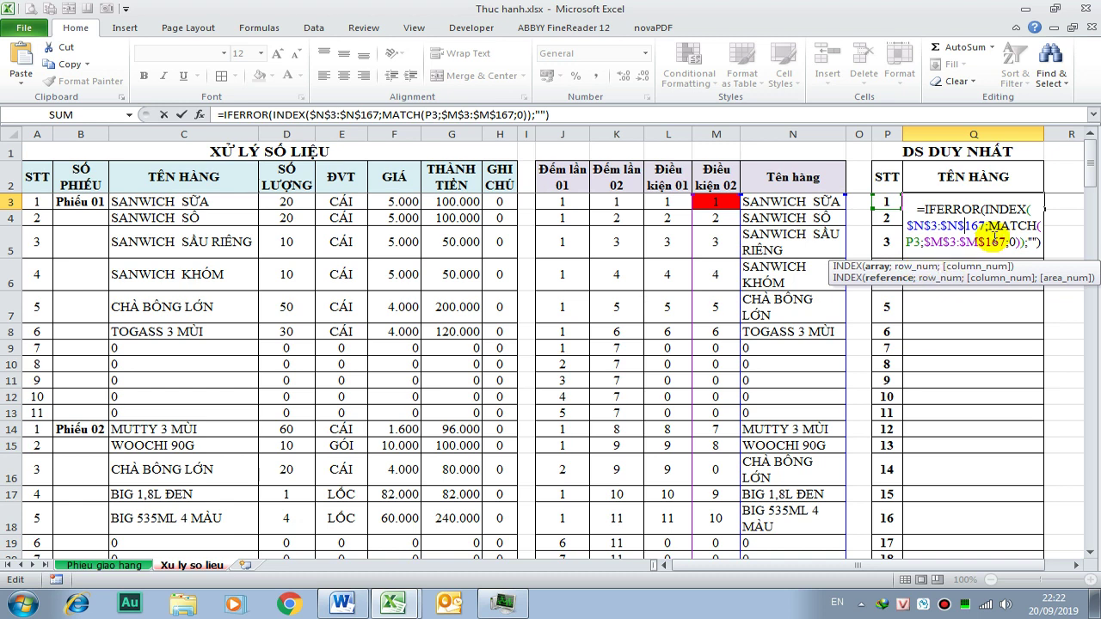
click(1001, 226)
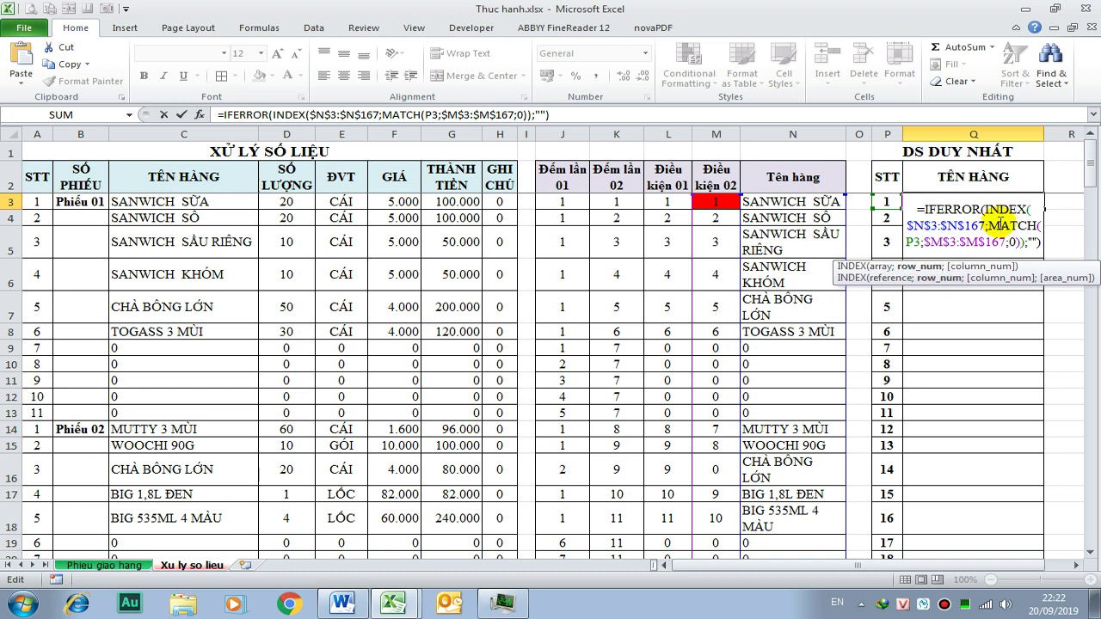
click(1003, 244)
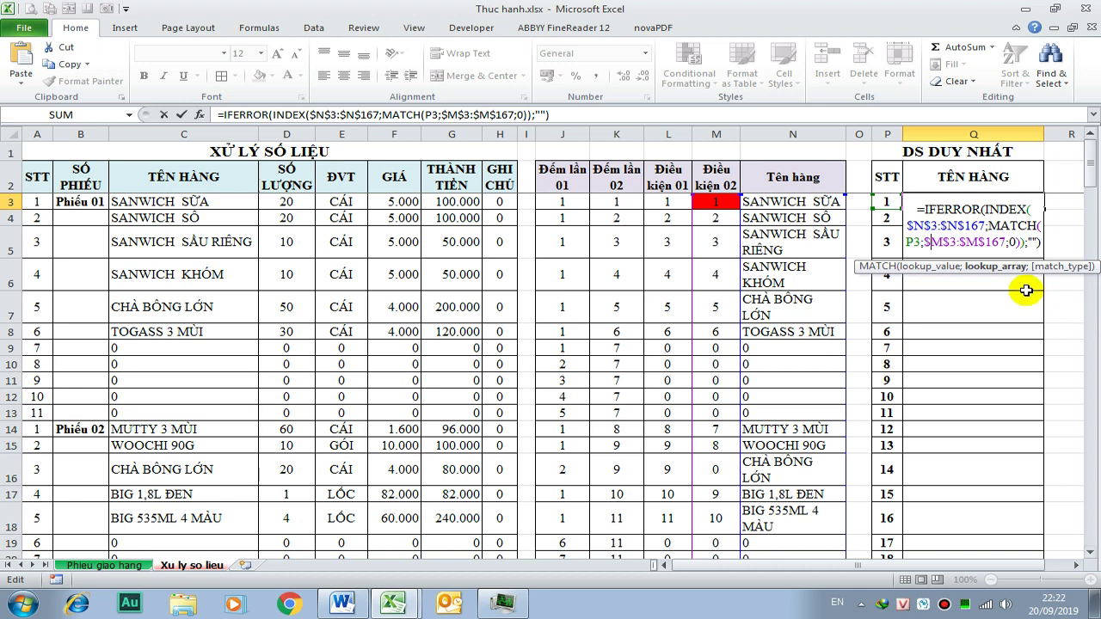
click(915, 243)
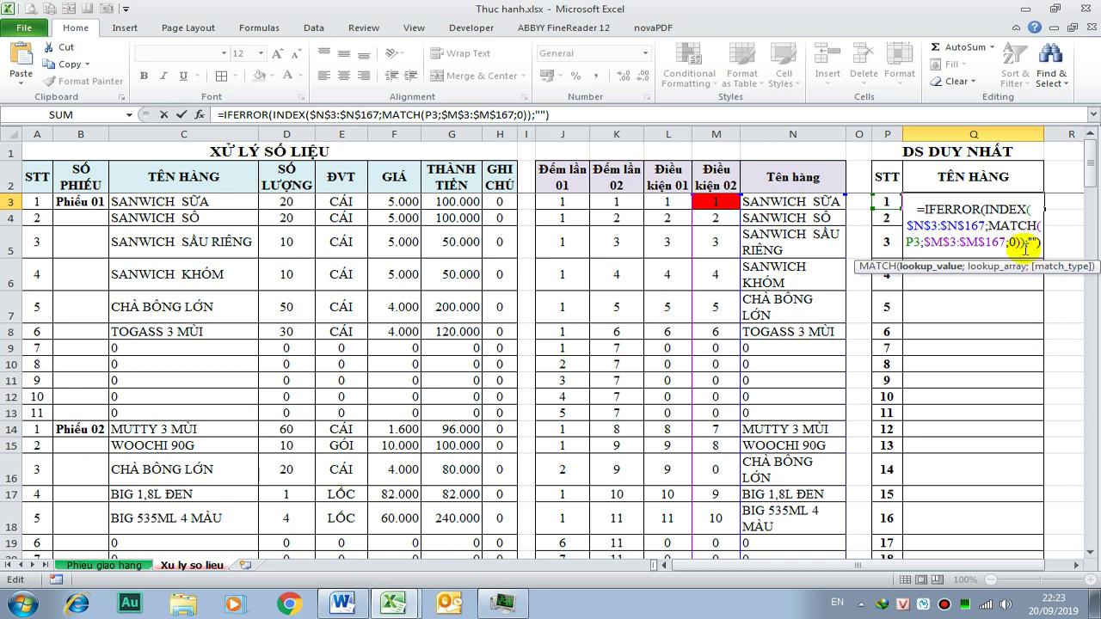
click(990, 243)
- Walk through Q3's MATCH, INDEX and IFERROR arguments, then commit the formula unchanged
click(1012, 244)
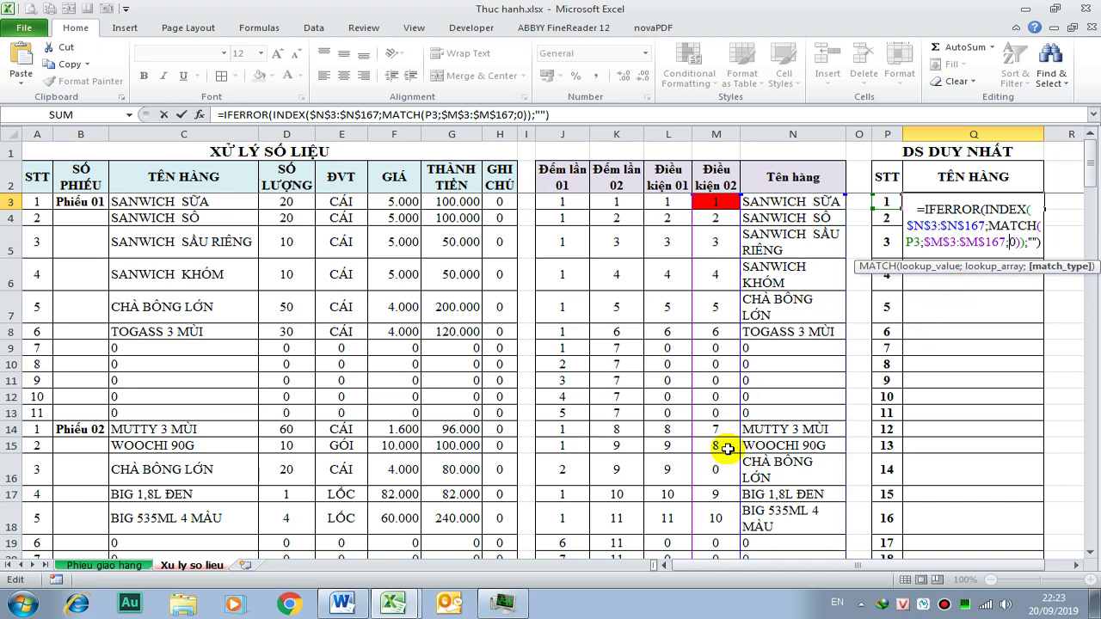
click(1029, 244)
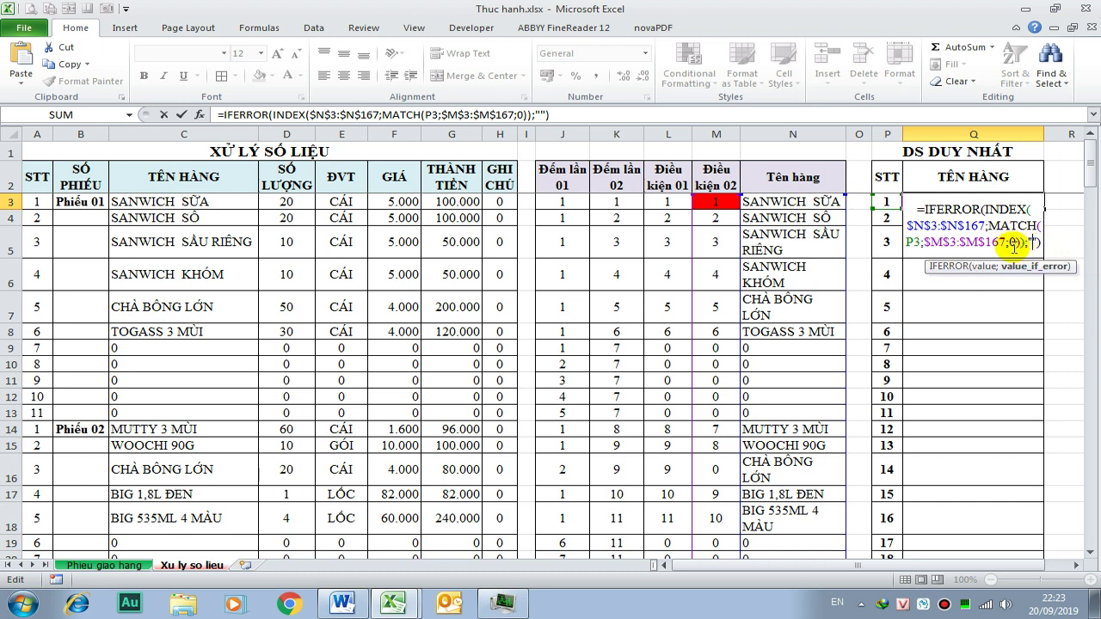
click(1019, 244)
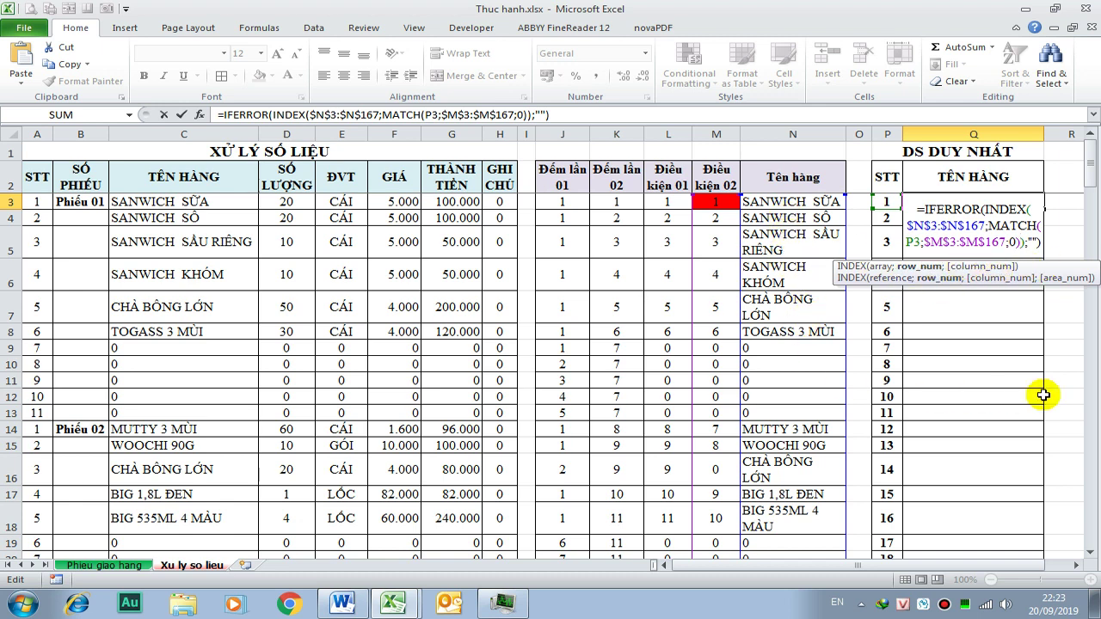
click(1051, 242)
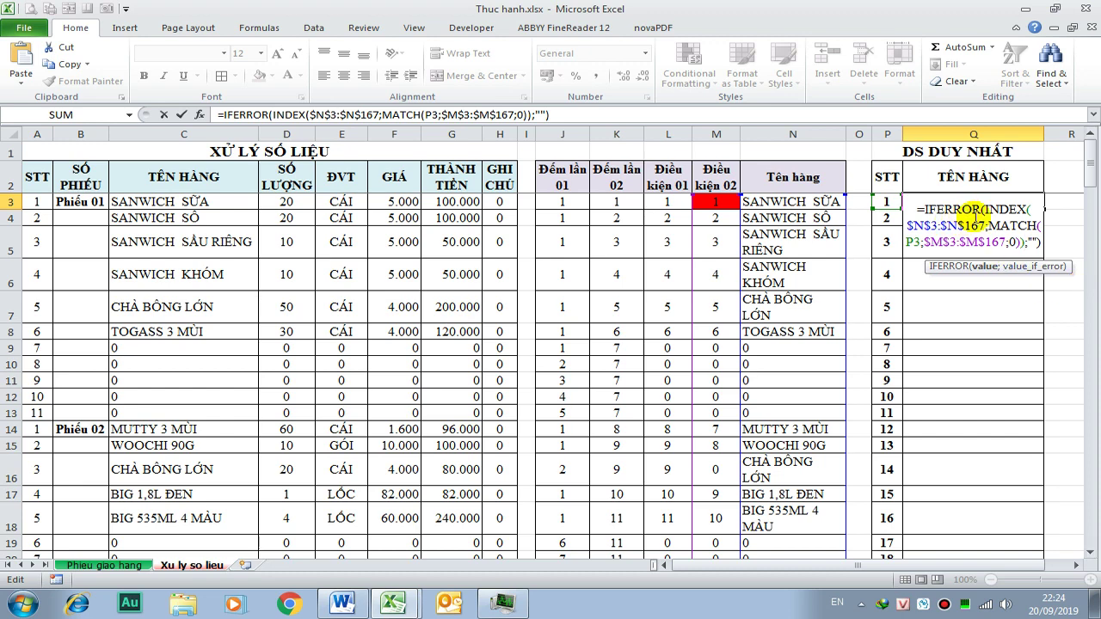
key(Return)
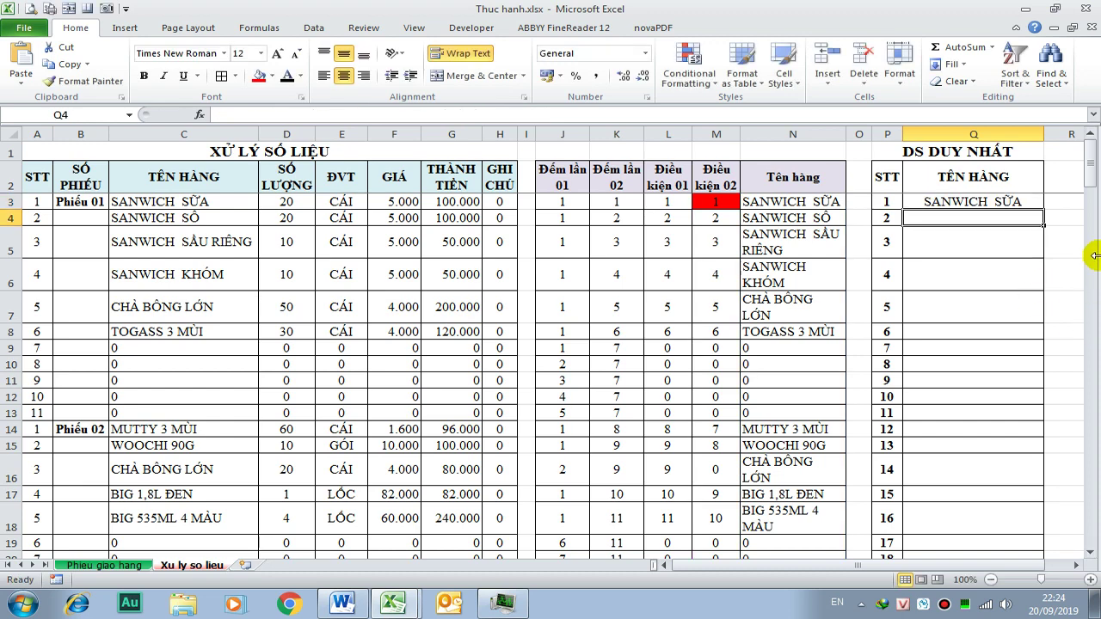
click(1010, 204)
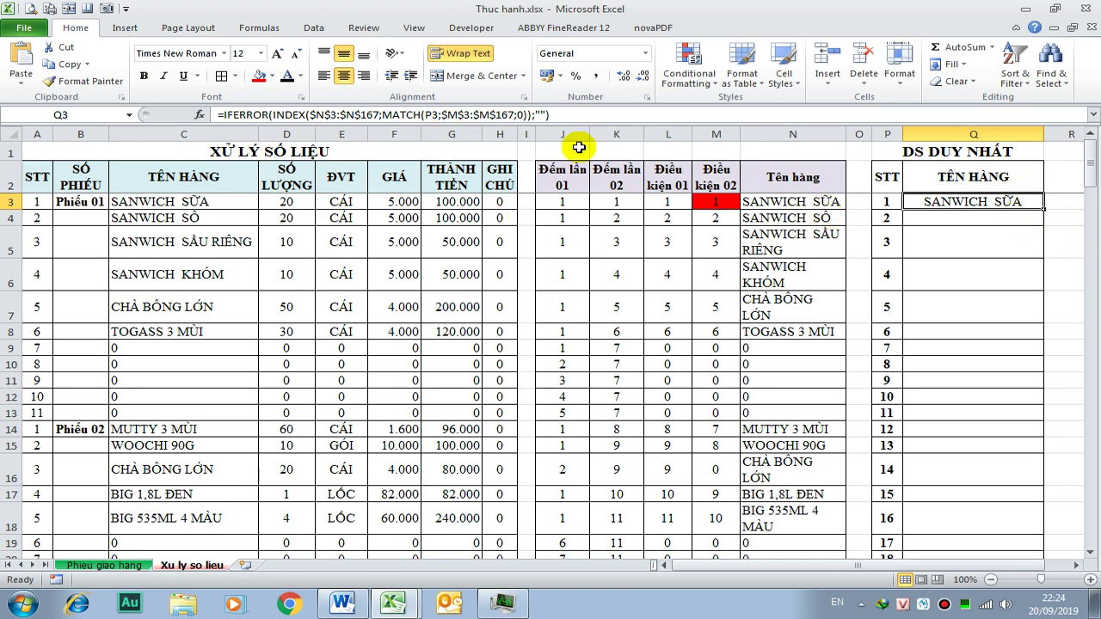
- Fill Q3's TÊN HÀNG formula down to Q167
mouse_move(1043, 210)
mouse_down()
mouse_move(1043, 596)
mouse_move(1027, 592)
mouse_move(1015, 612)
mouse_up()
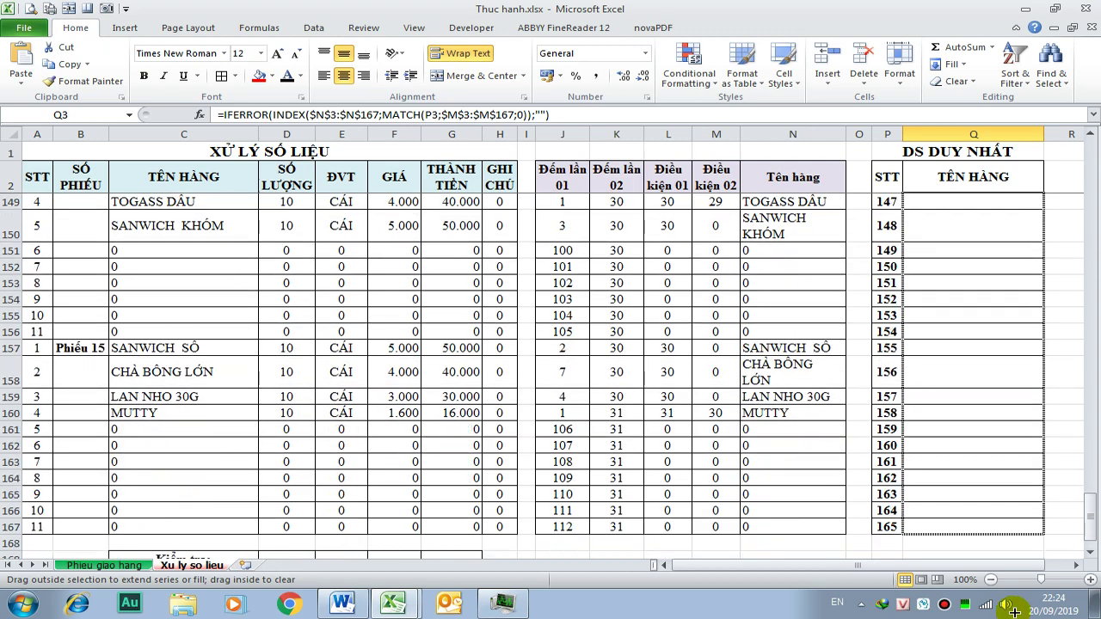
drag(1015, 611, 989, 526)
scroll(1037, 476, up, 9)
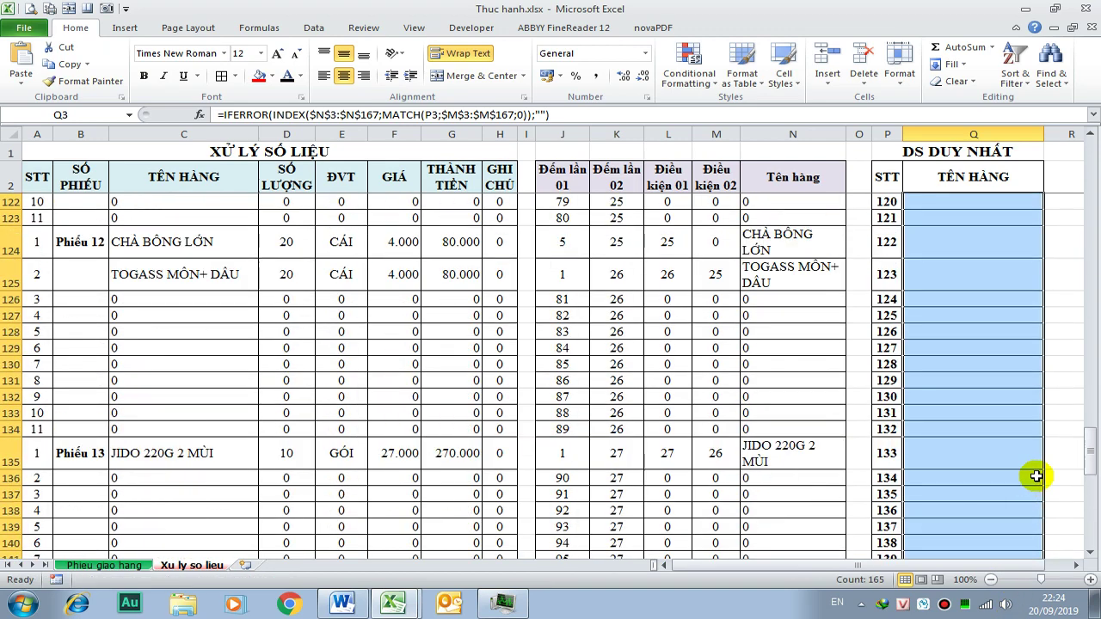
scroll(1036, 476, up, 6)
drag(1091, 405, 1091, 210)
scroll(1045, 233, up, 2)
scroll(1039, 246, up, 2)
scroll(966, 206, up, 2)
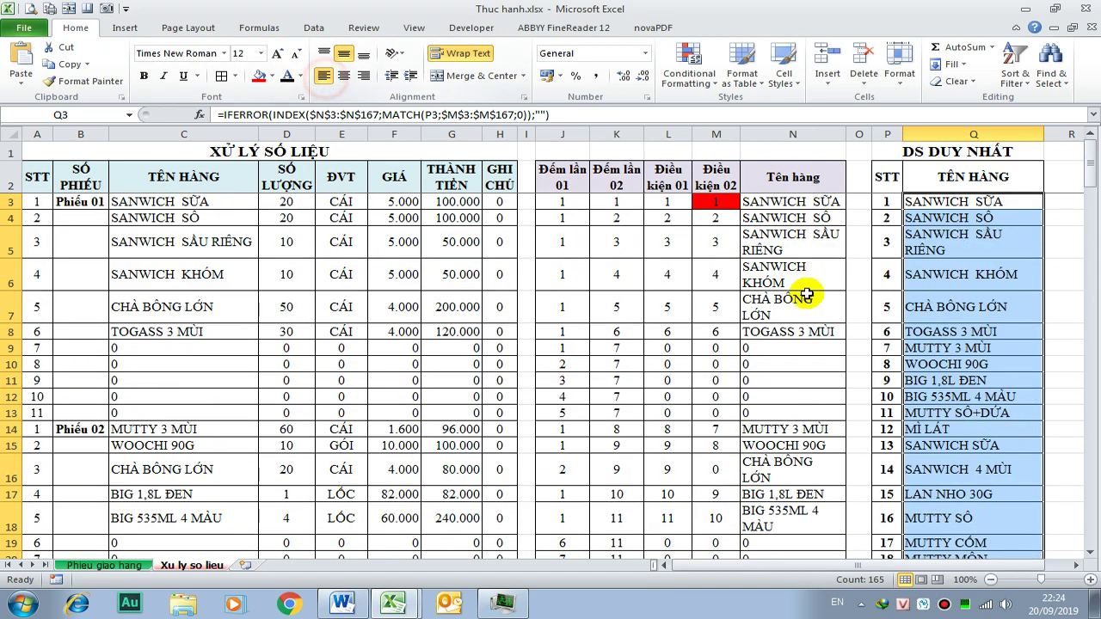
scroll(860, 301, down, 4)
scroll(938, 319, down, 2)
- Check that the unique list ends with MUTTY followed by blank cells
click(964, 432)
click(965, 447)
click(963, 432)
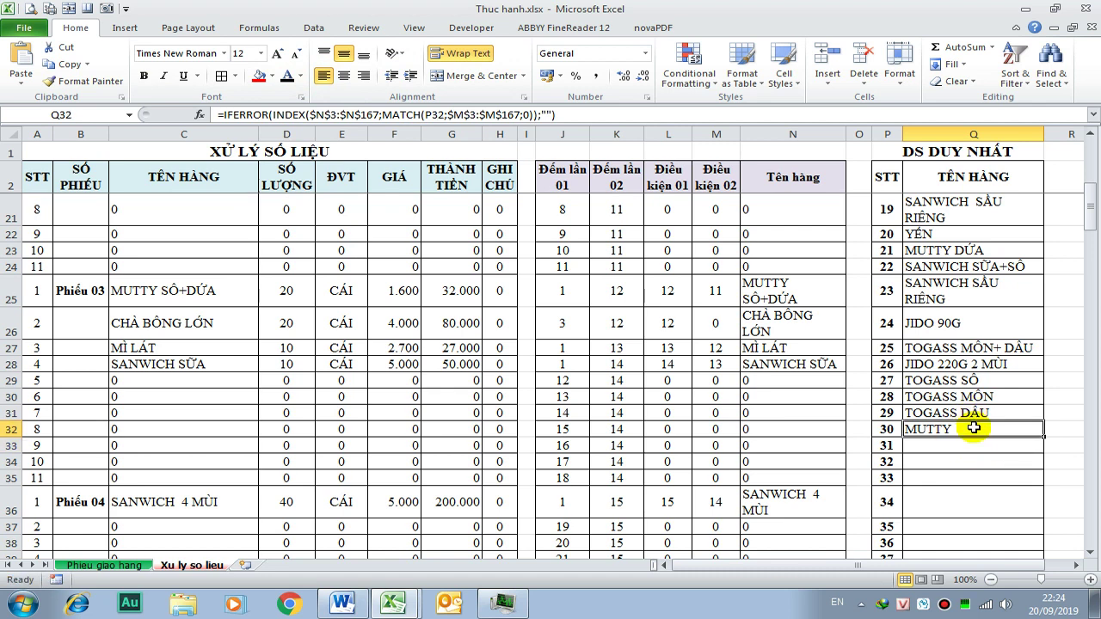
- Remove the IFERROR wrapper from Q33's formula to see the #N/A result
click(964, 447)
double_click(947, 448)
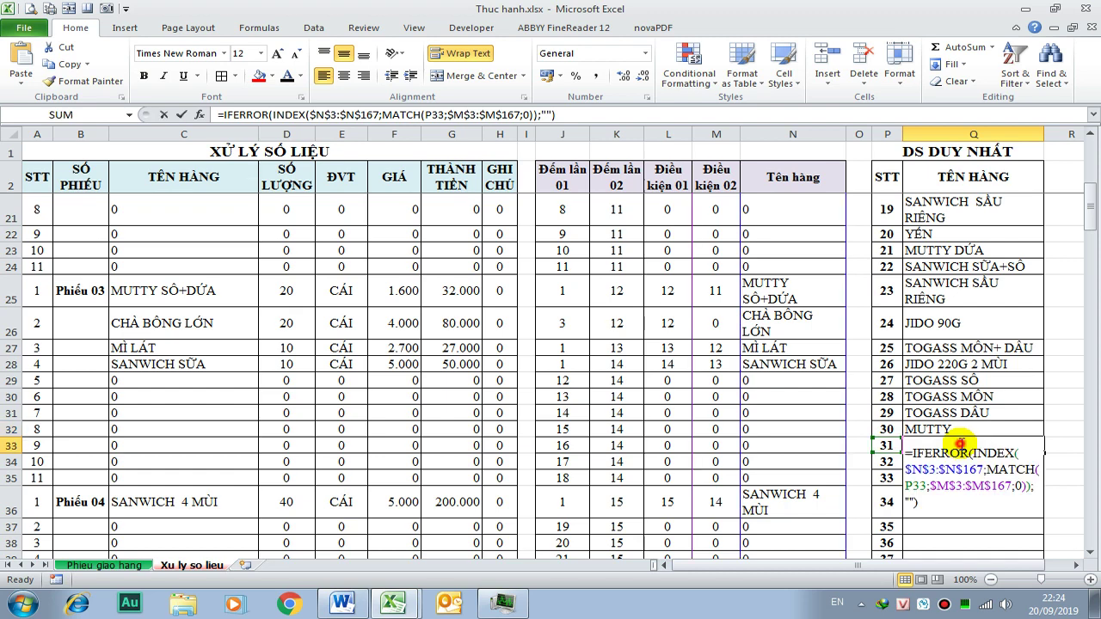
drag(912, 452, 962, 453)
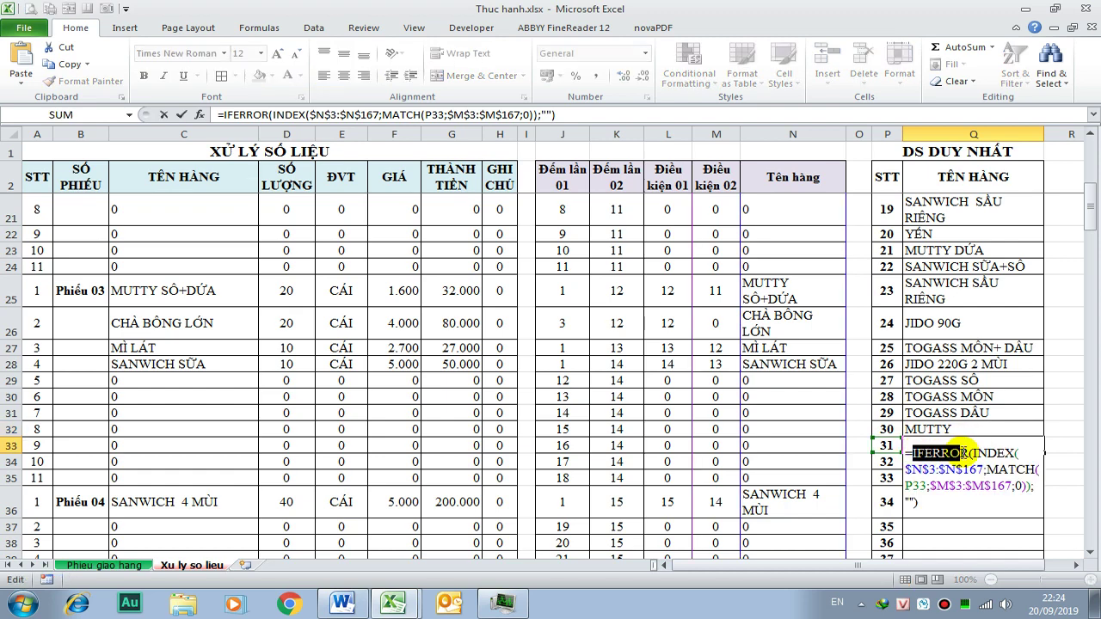
key(Delete)
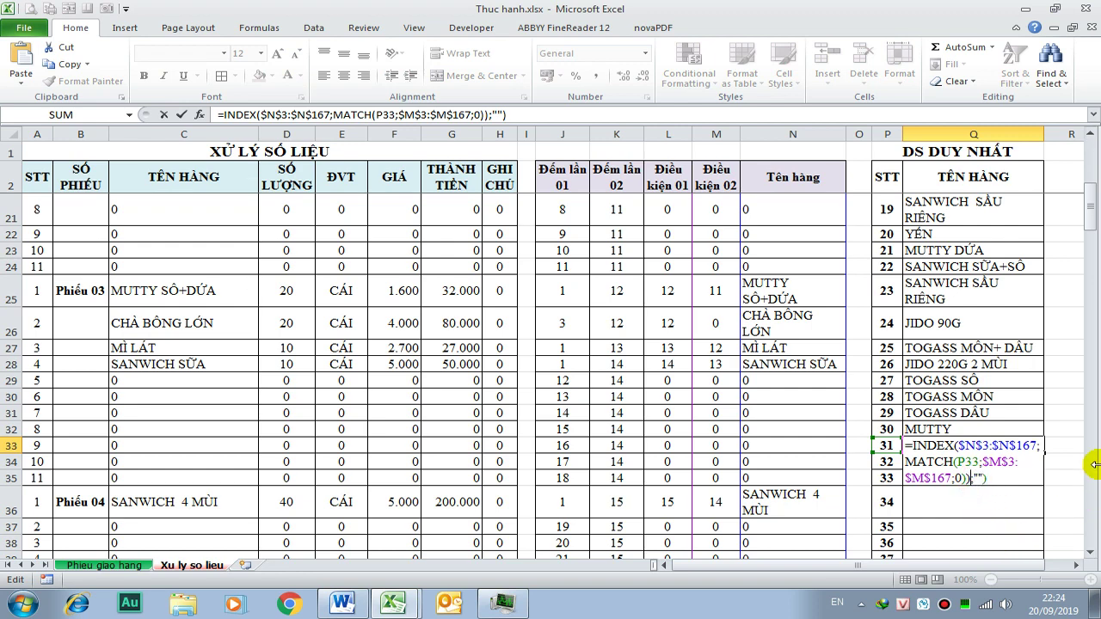
key(Return)
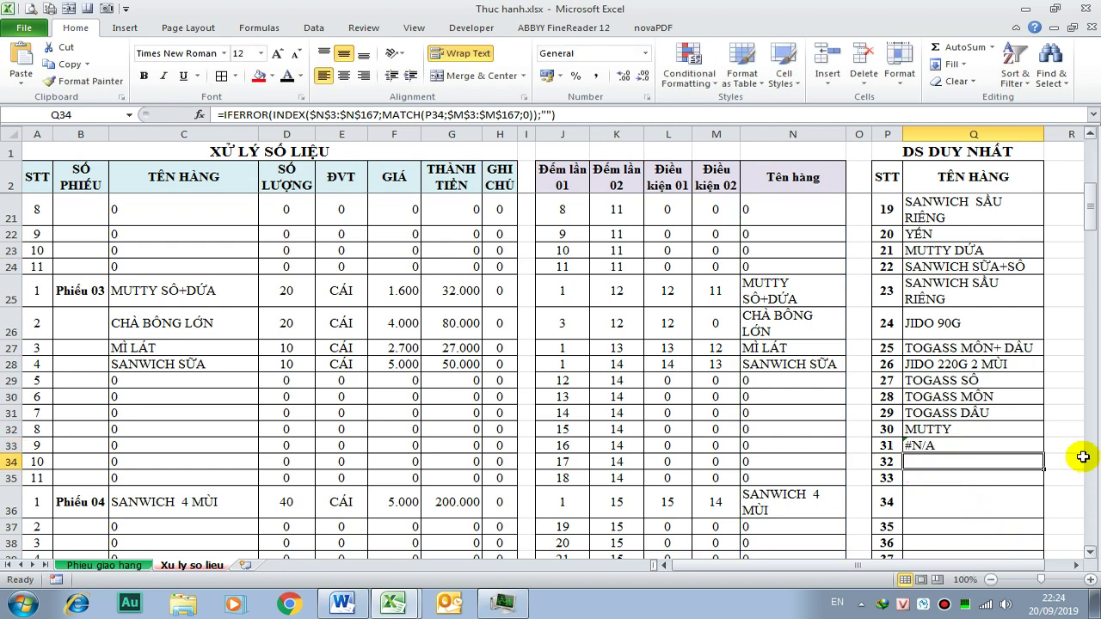
click(954, 445)
- Restore Q33's IFERROR formula by filling Q34 up into it, then return to the Word guide
click(984, 462)
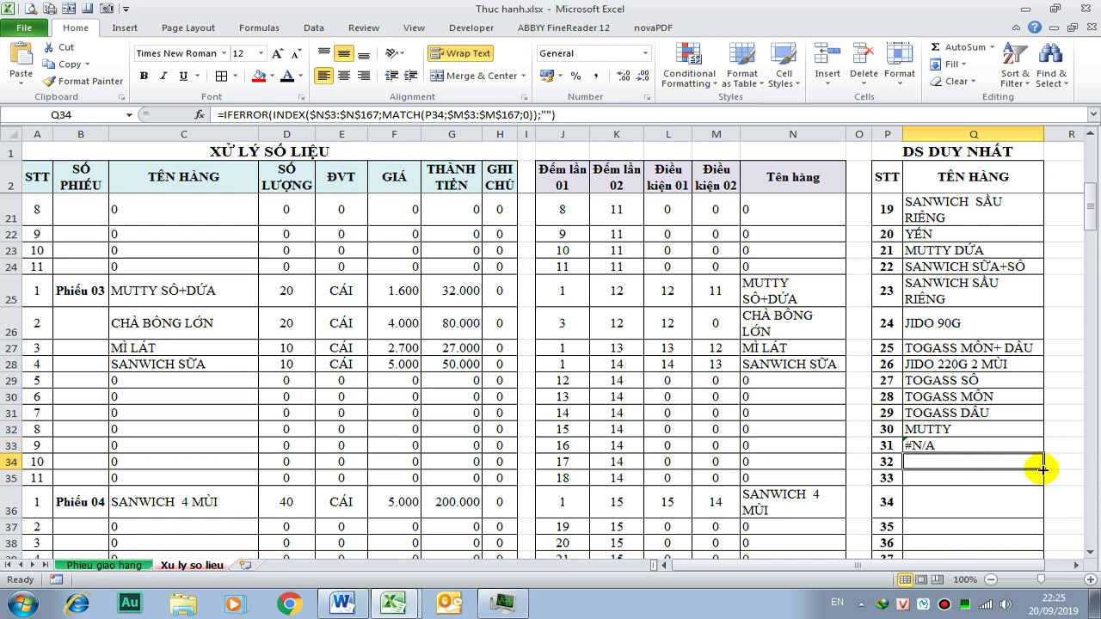
drag(1043, 468, 1037, 447)
click(965, 499)
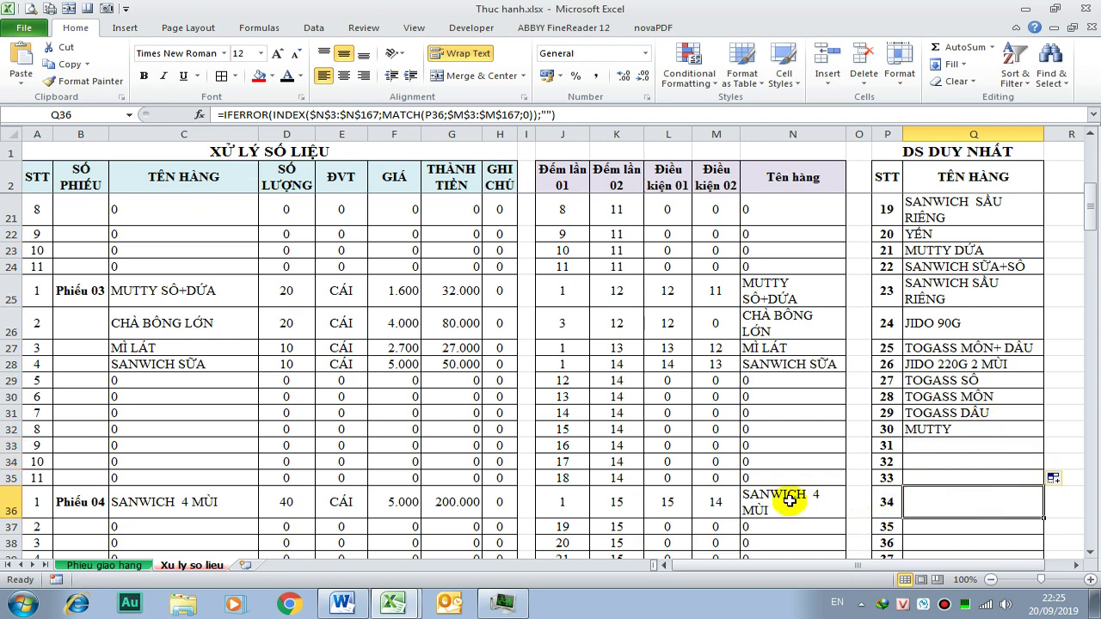
click(342, 605)
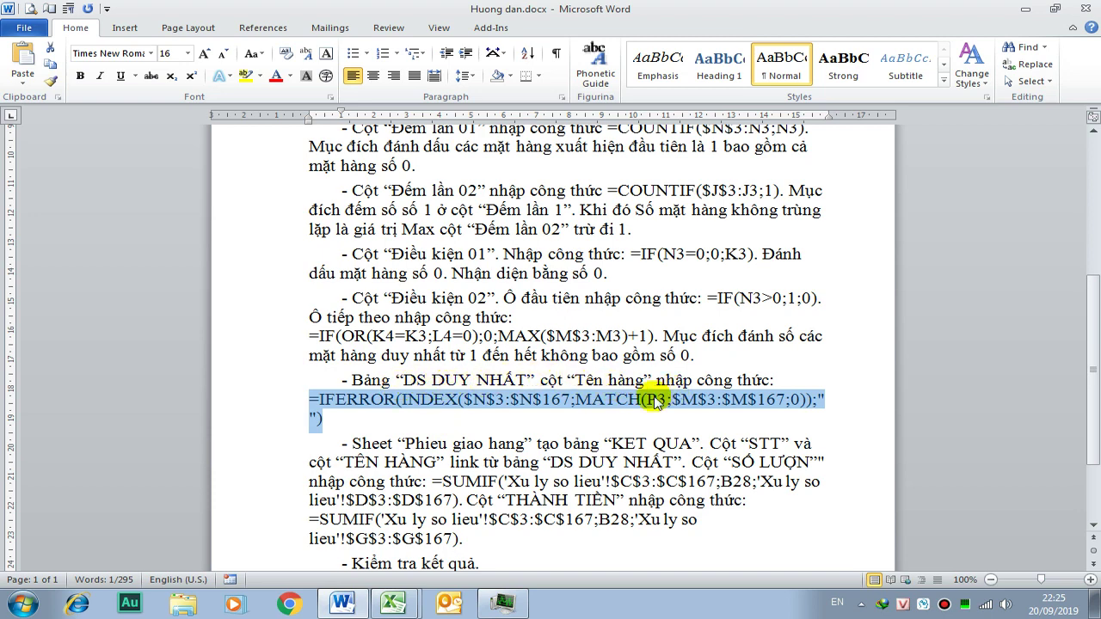
- Read the Word guide down to its last steps, then return to Thuc hanh.xlsx
click(497, 425)
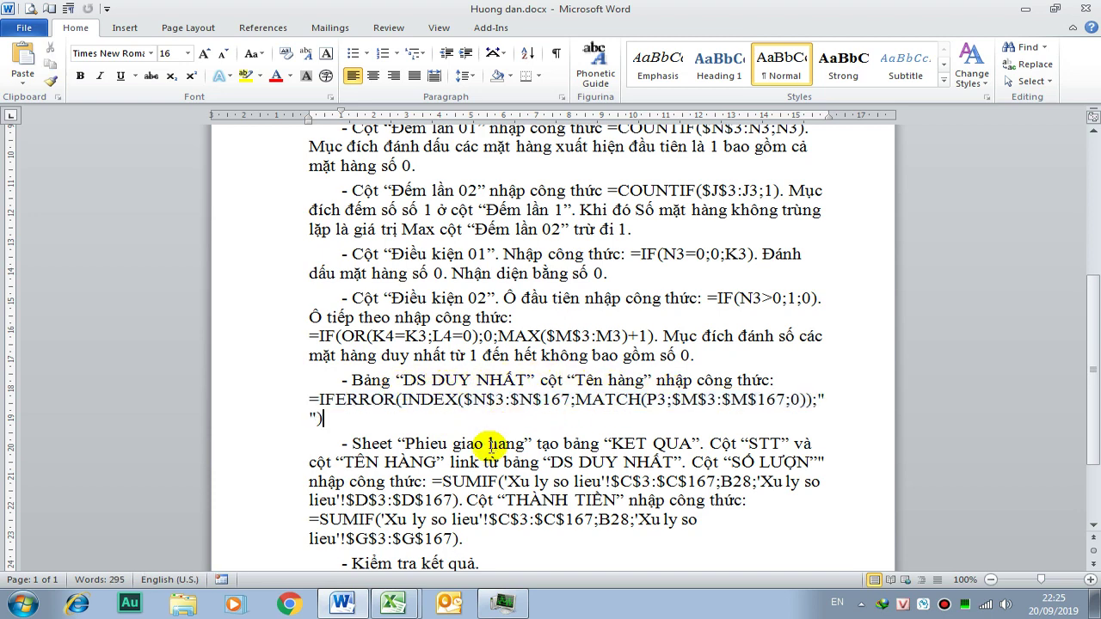
scroll(493, 446, down, 2)
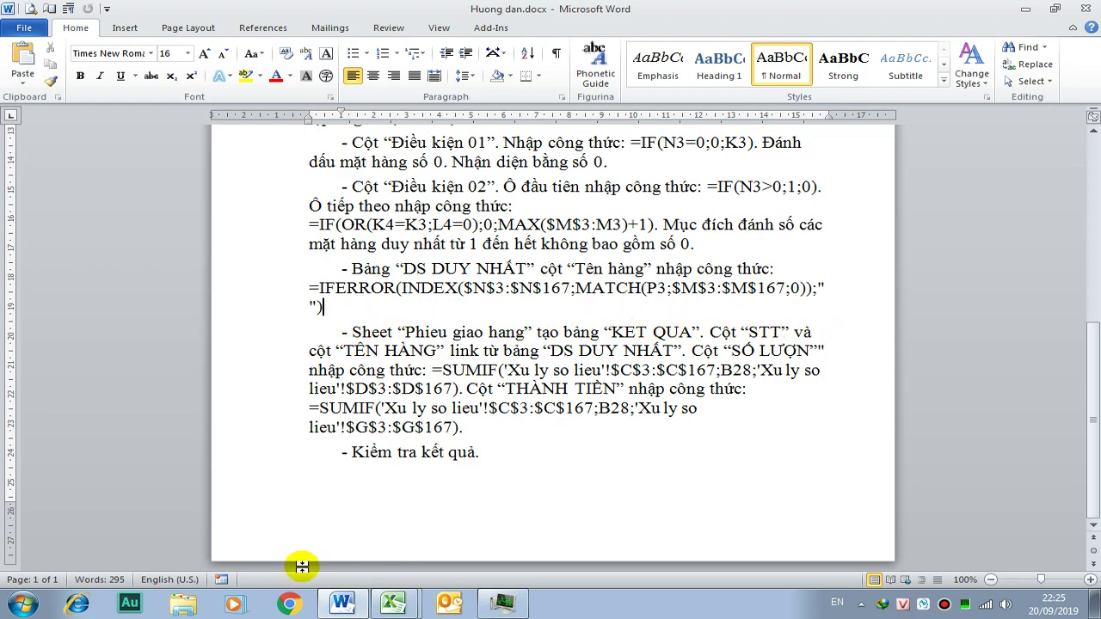
mouse_move(389, 602)
click(354, 564)
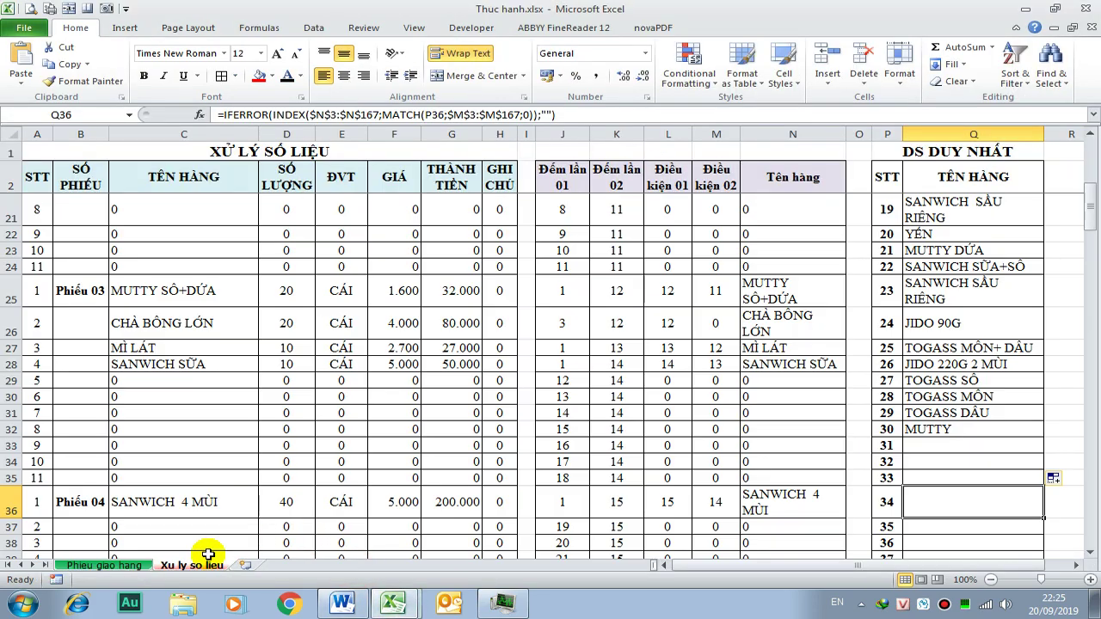
- On Phieu giao hang, fill the KẾT QUẢ header row A27:F27 light orange
click(105, 566)
scroll(359, 467, down, 7)
scroll(400, 432, down, 2)
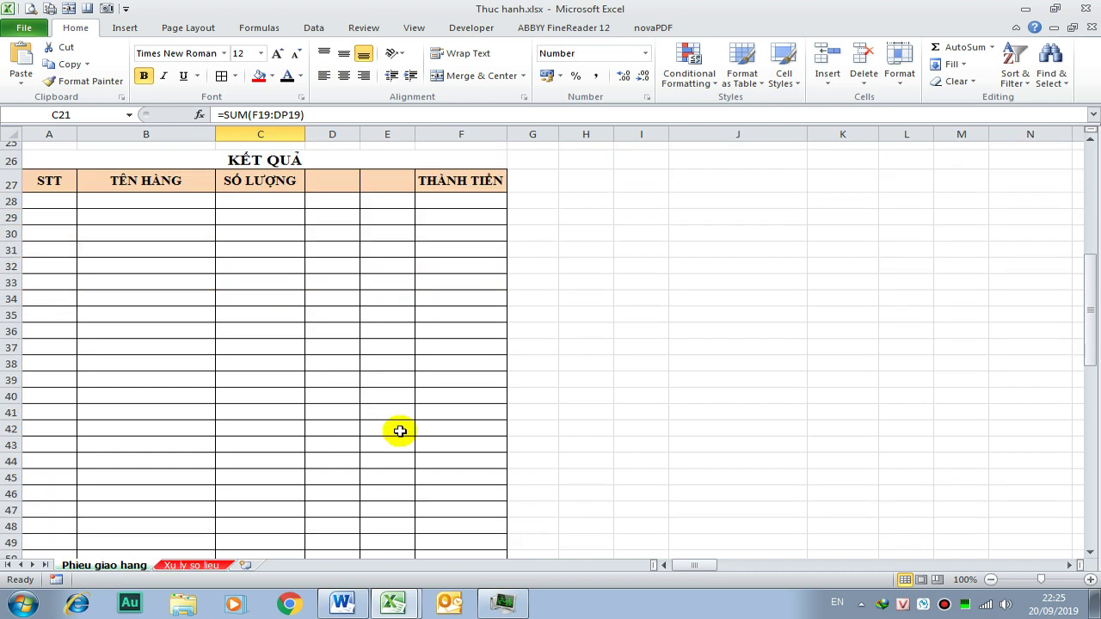
scroll(265, 312, up, 2)
click(53, 276)
click(137, 278)
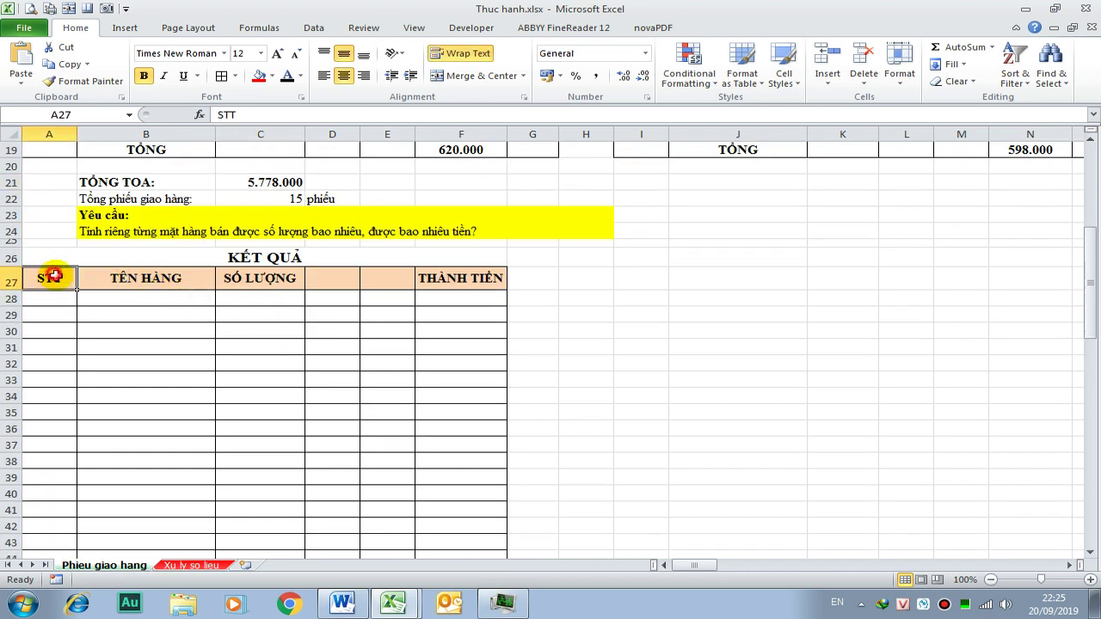
click(250, 279)
click(318, 278)
click(401, 278)
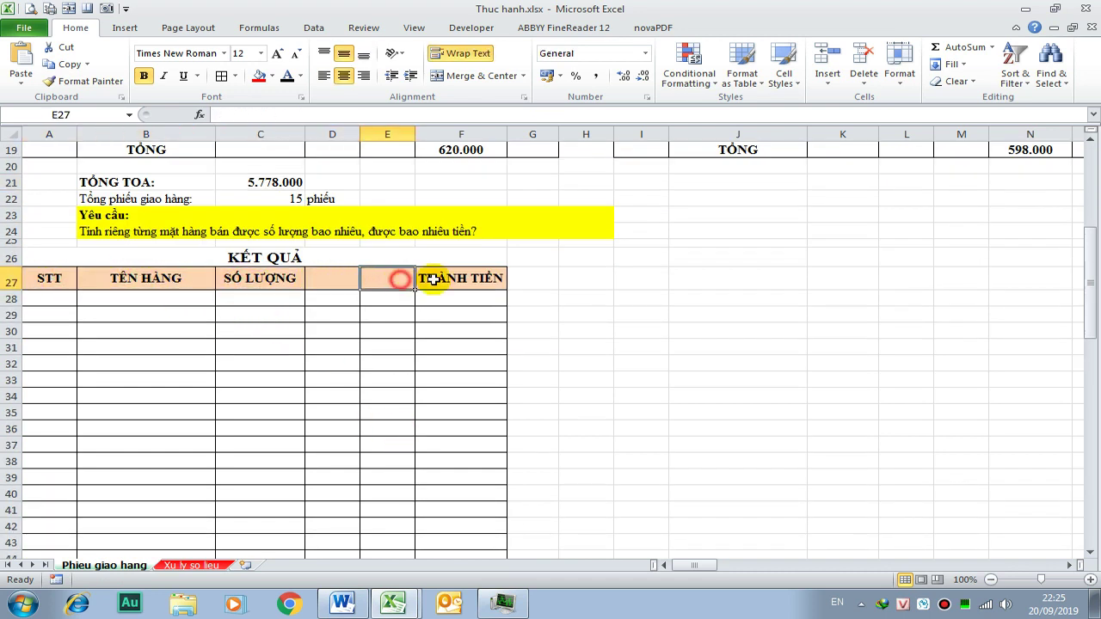
drag(484, 283, 73, 276)
click(168, 261)
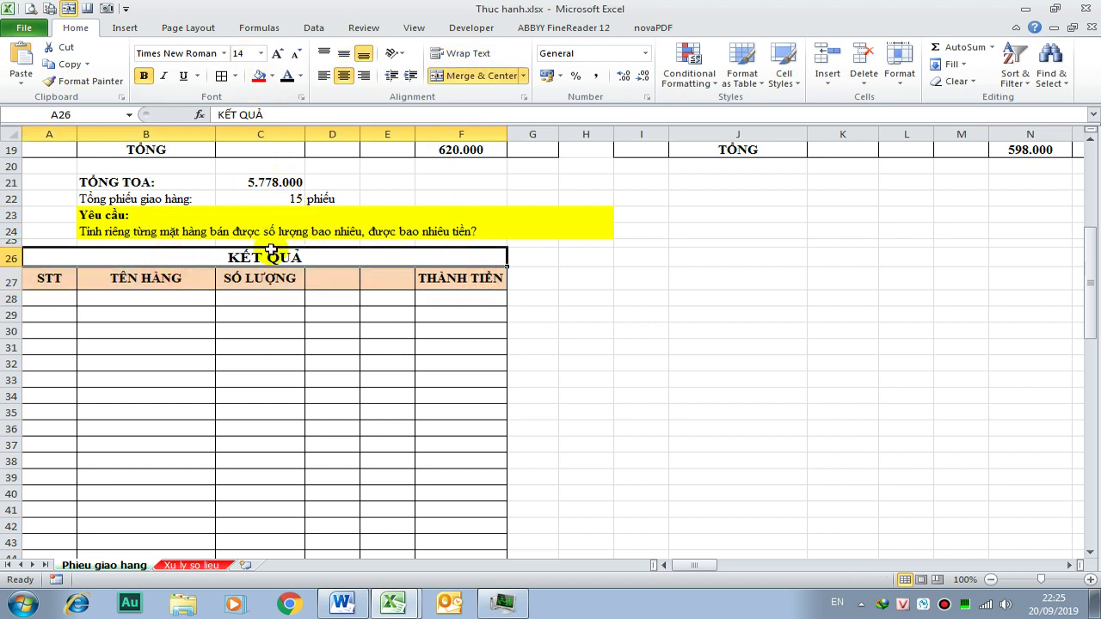
drag(53, 271, 428, 277)
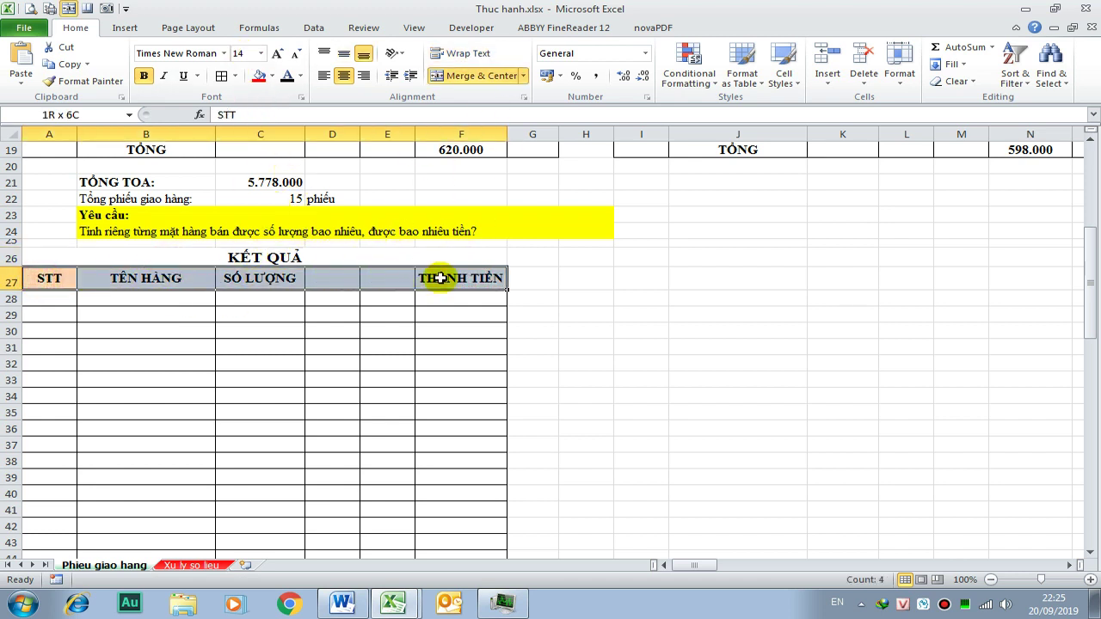
click(271, 75)
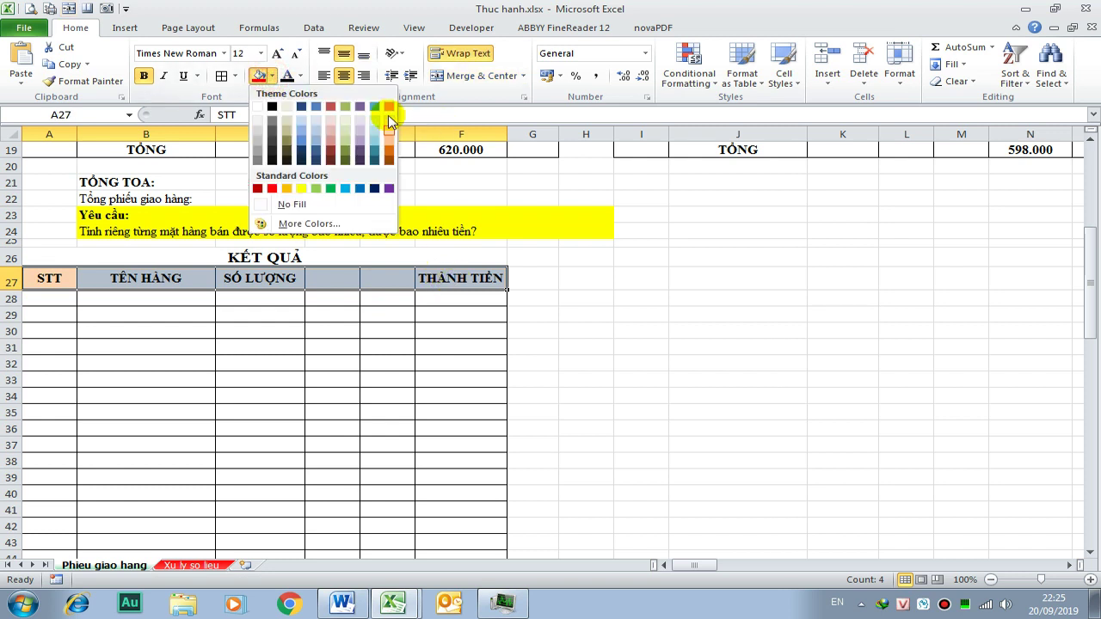
click(389, 130)
- Apply All Borders to the KẾT QUẢ table range A27:F108
drag(49, 281, 499, 279)
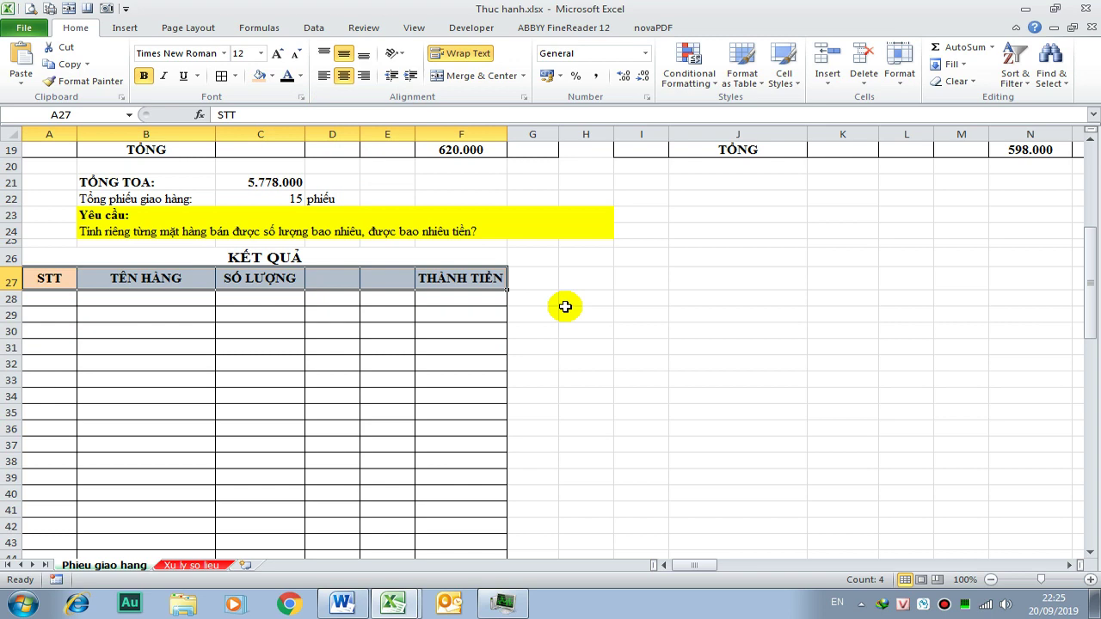
key(shift+Down)
key(shift+Down)
key(shift+Down)
key(shift+Down)
key(shift+Down)
key(shift+Down)
key(shift+Down)
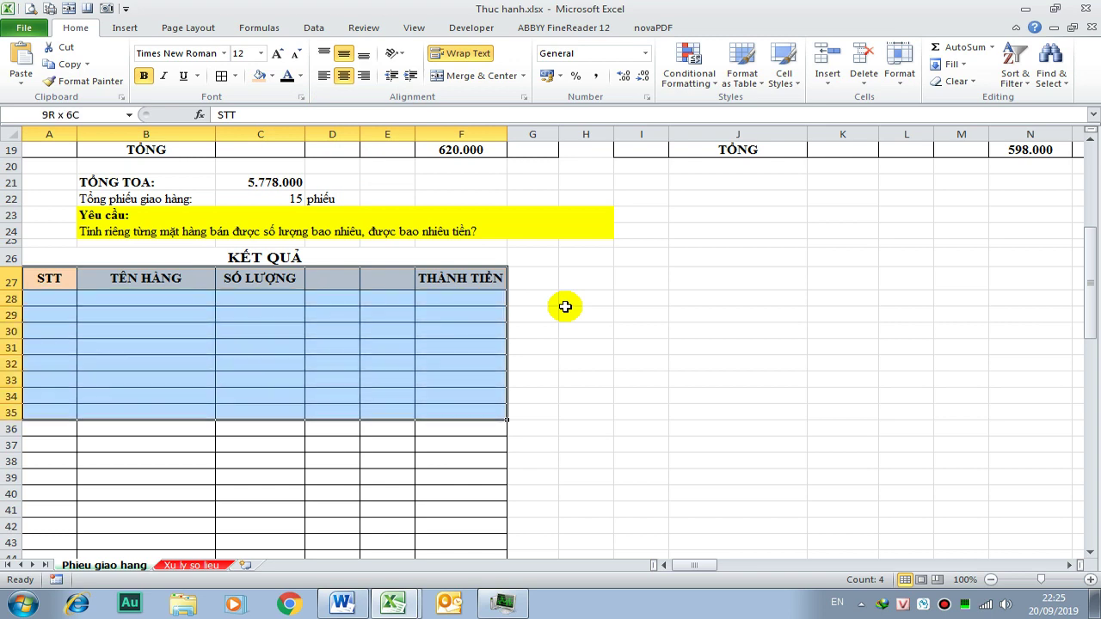
key(shift+Down)
key(shift+Down)
key(shift+Down)
key(shift+Down)
key(shift+Down)
key(shift+Down)
key(shift+Down)
key(shift+Down)
key(shift+Down)
key(shift+Down)
key(shift+Down)
key(shift+Down)
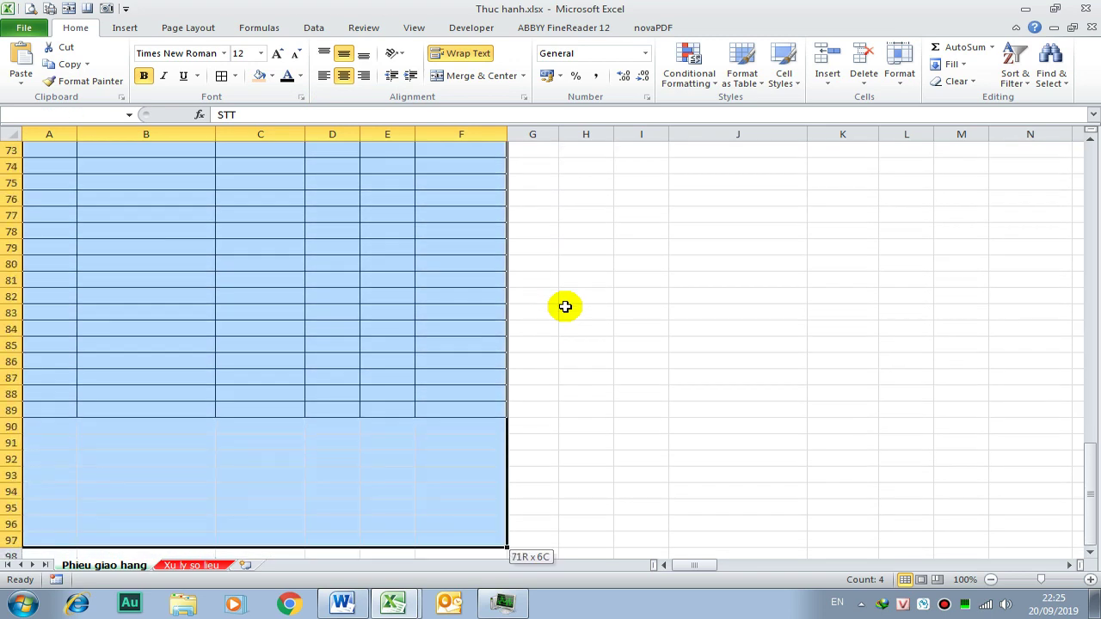
key(shift+Down)
key(shift+Down)
key(shift+Down)
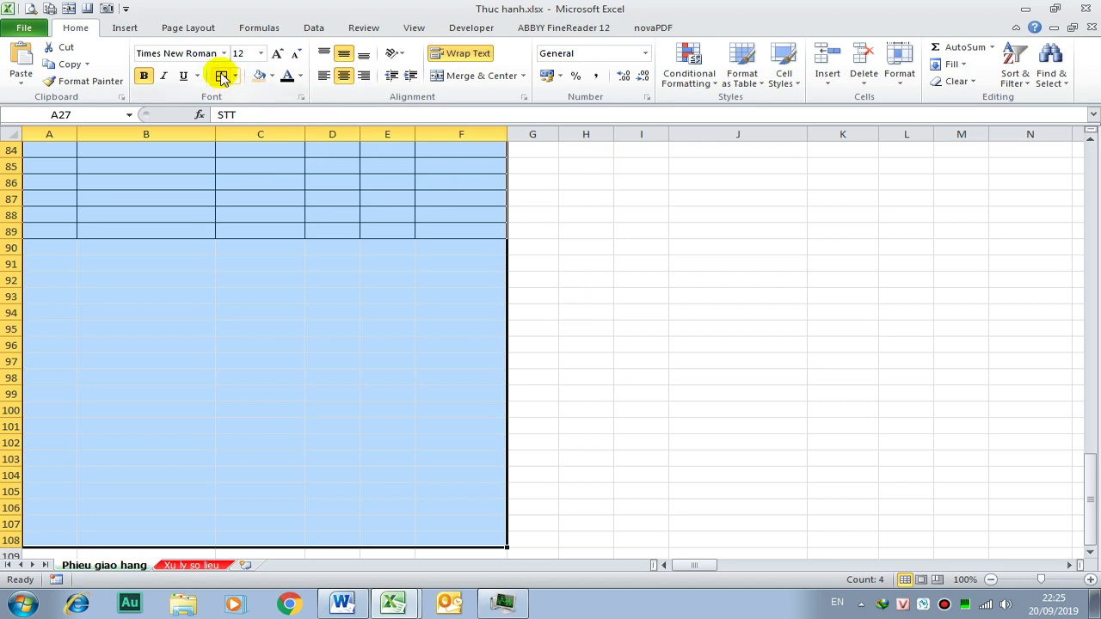
click(221, 76)
scroll(229, 181, up, 20)
scroll(258, 344, down, 5)
scroll(346, 423, down, 11)
scroll(347, 413, down, 12)
scroll(353, 391, up, 7)
scroll(370, 377, up, 15)
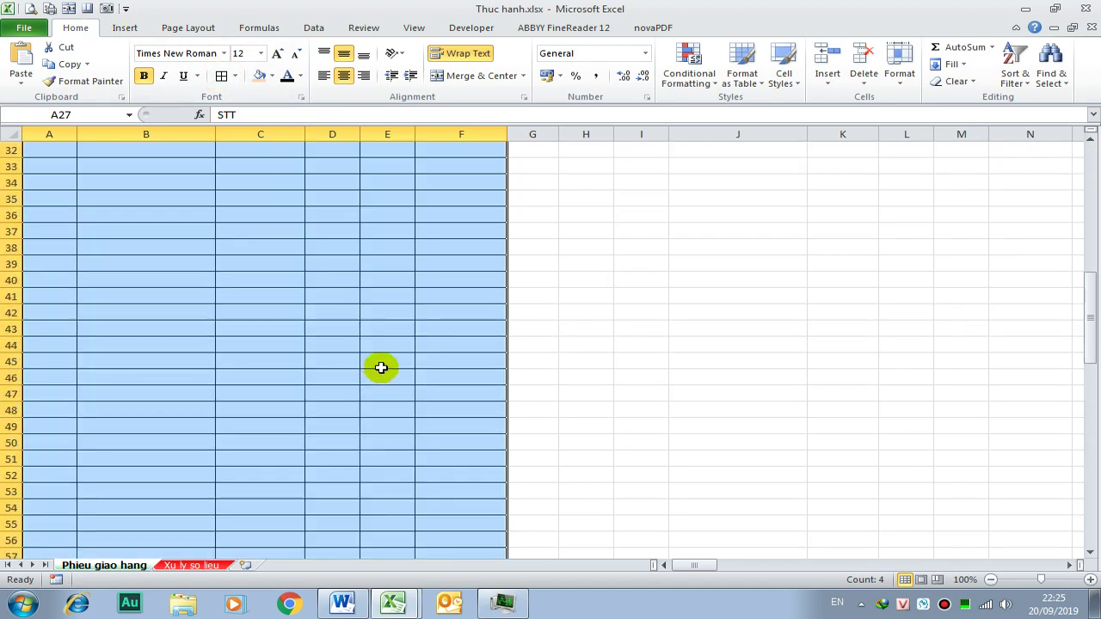
scroll(391, 367, up, 6)
click(605, 428)
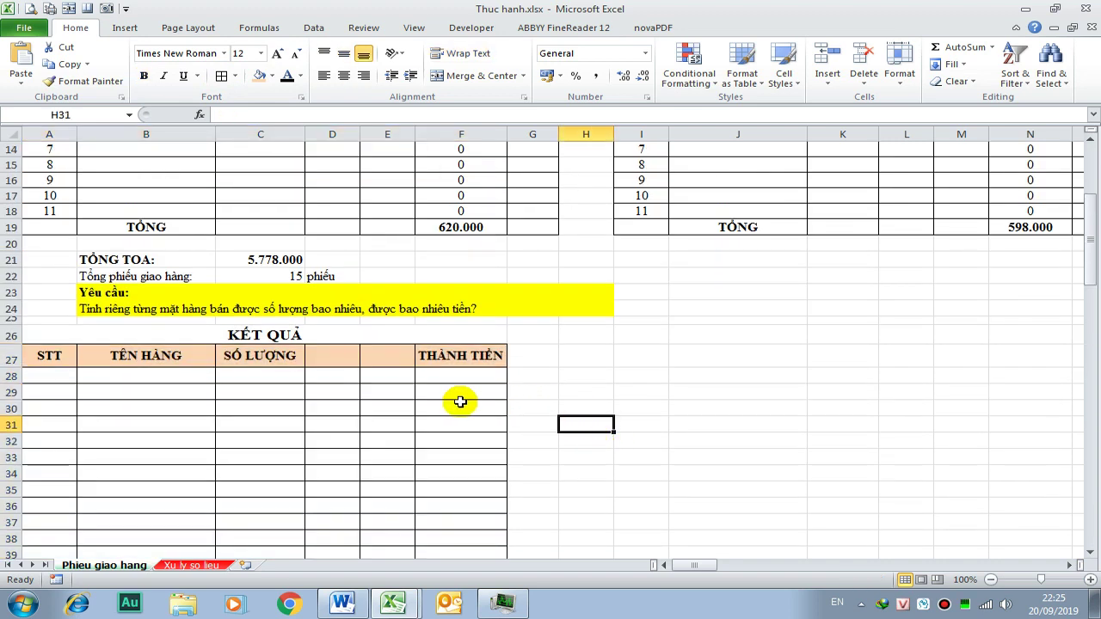
click(54, 376)
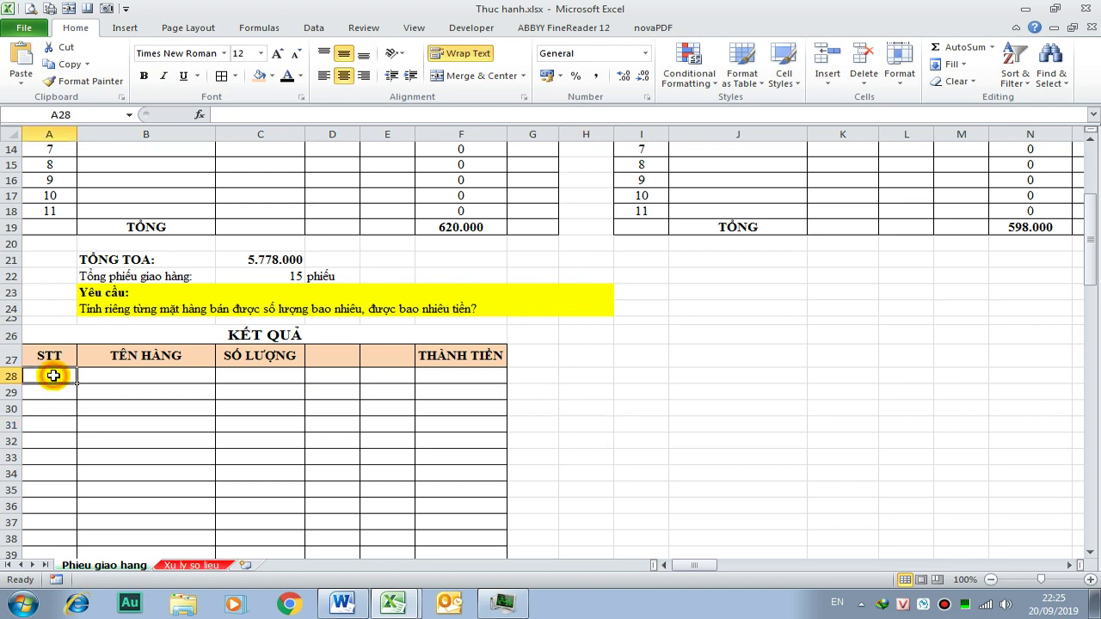
- Link A28 to the first STT on Xu ly so lieu and fill it down to row 108
scroll(107, 226, up, 1)
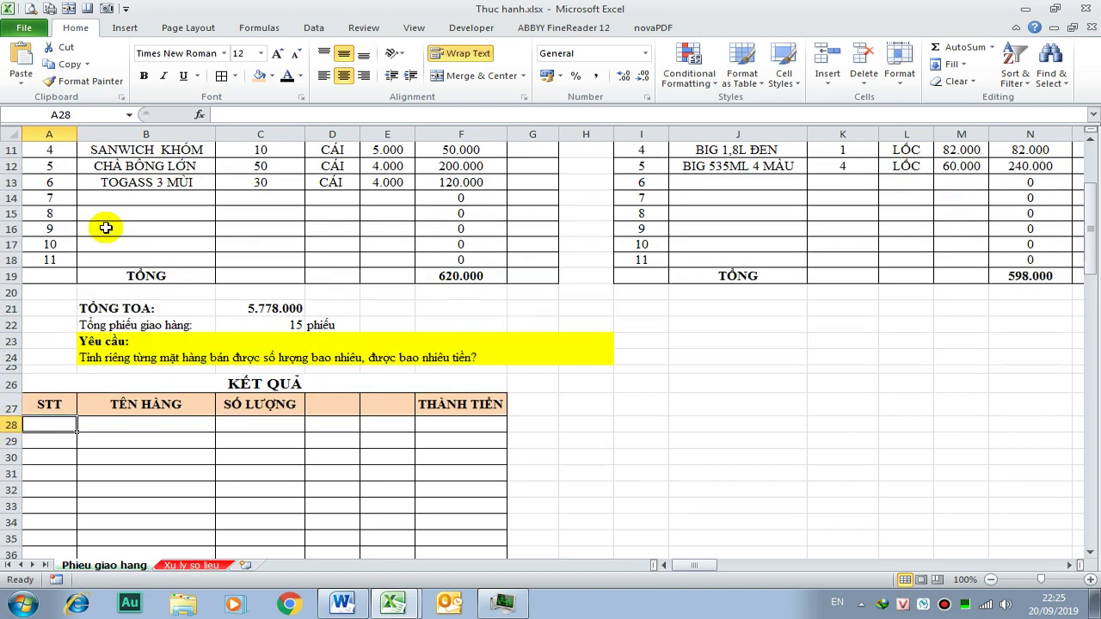
scroll(107, 227, up, 1)
scroll(112, 373, down, 5)
scroll(118, 372, down, 8)
scroll(150, 301, up, 6)
scroll(65, 243, up, 4)
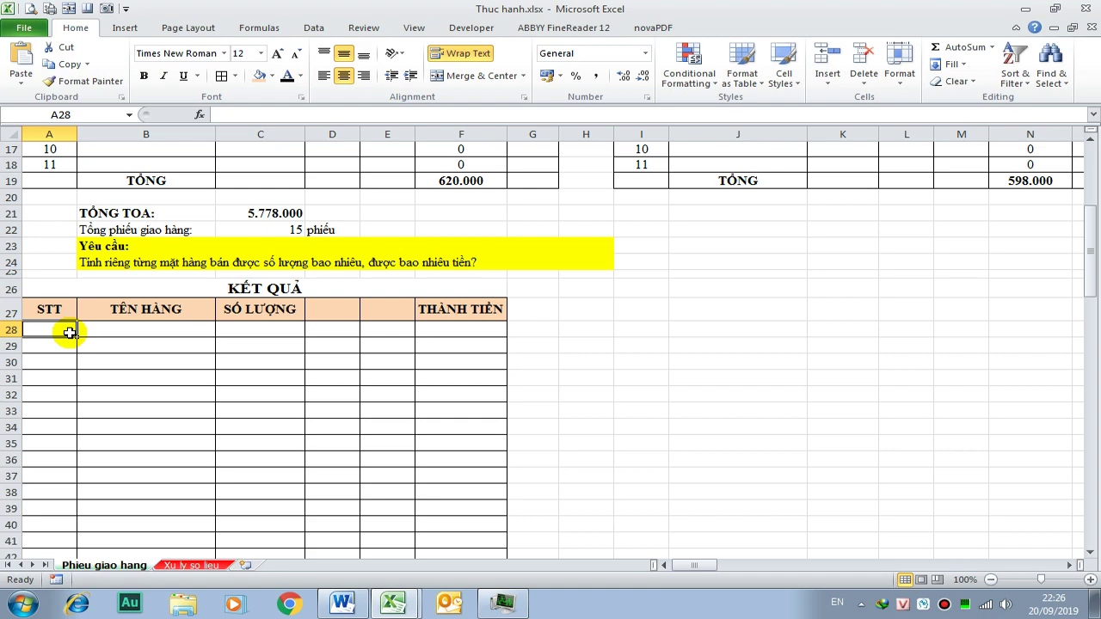
text(=)
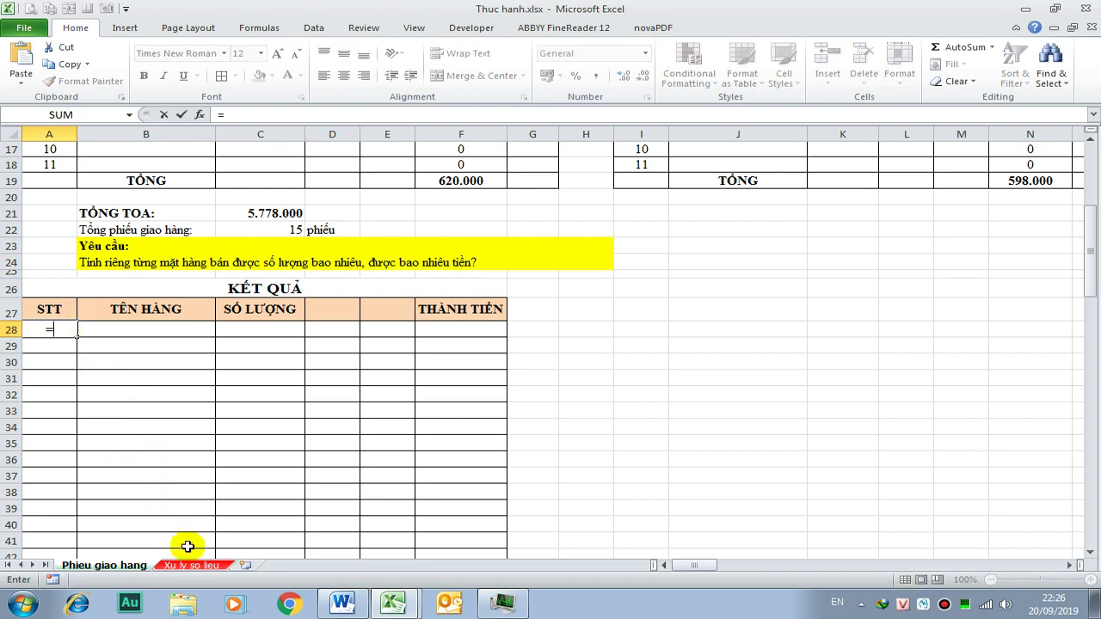
click(191, 565)
scroll(963, 345, up, 6)
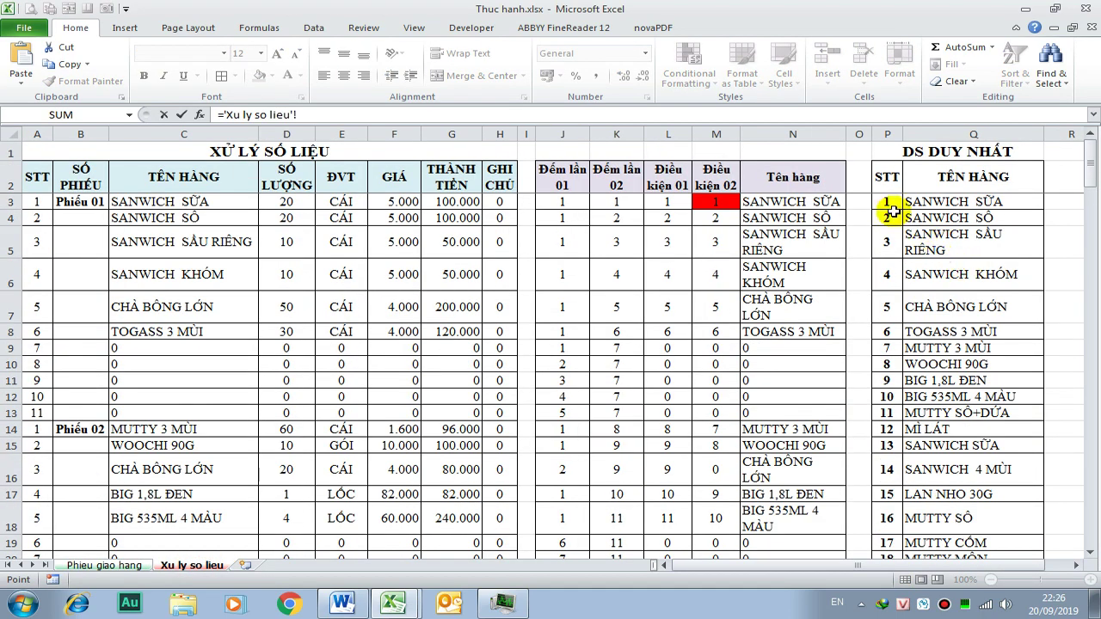
key(Return)
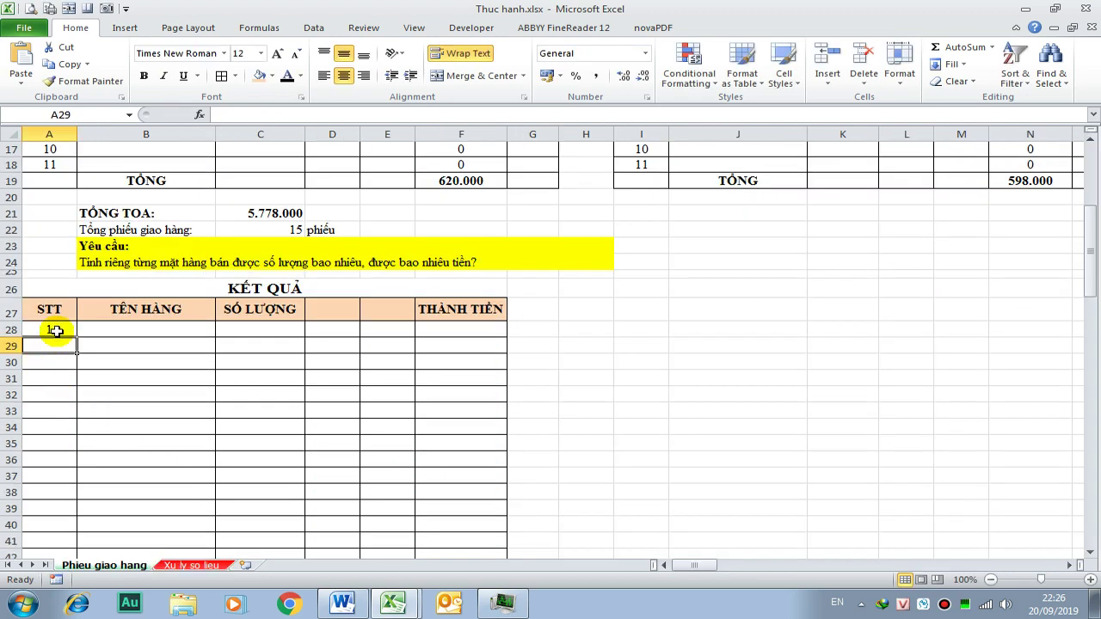
click(69, 338)
drag(78, 337, 129, 612)
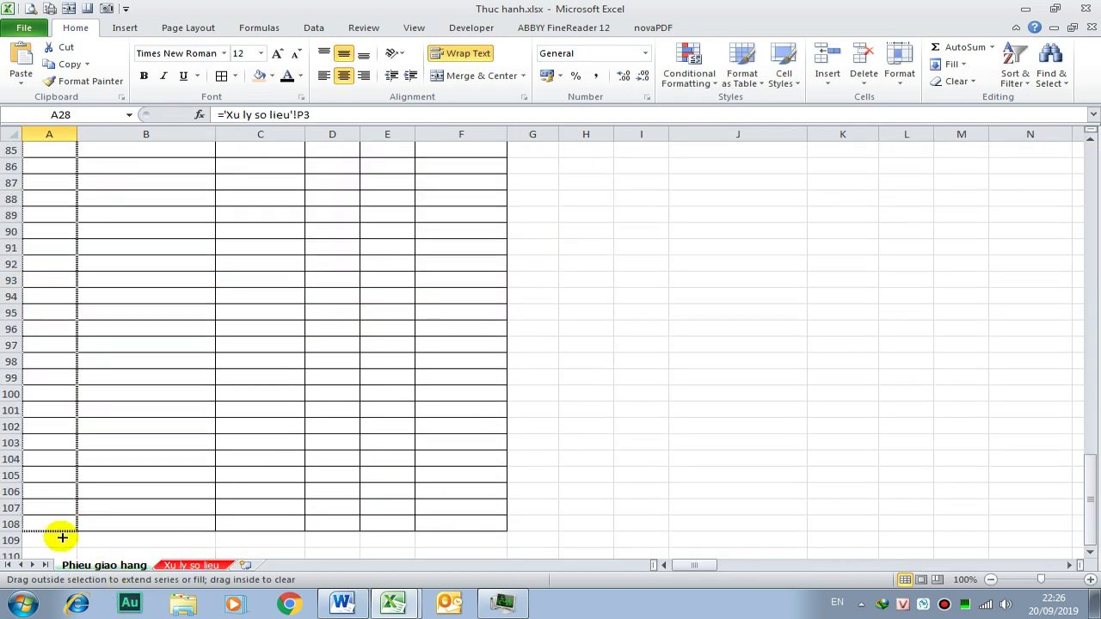
drag(129, 613, 65, 526)
- Fill the item-name link formulas down column B to row 108
scroll(133, 430, up, 5)
scroll(215, 393, up, 9)
scroll(215, 393, up, 6)
scroll(214, 393, down, 6)
scroll(147, 508, down, 5)
scroll(109, 534, down, 10)
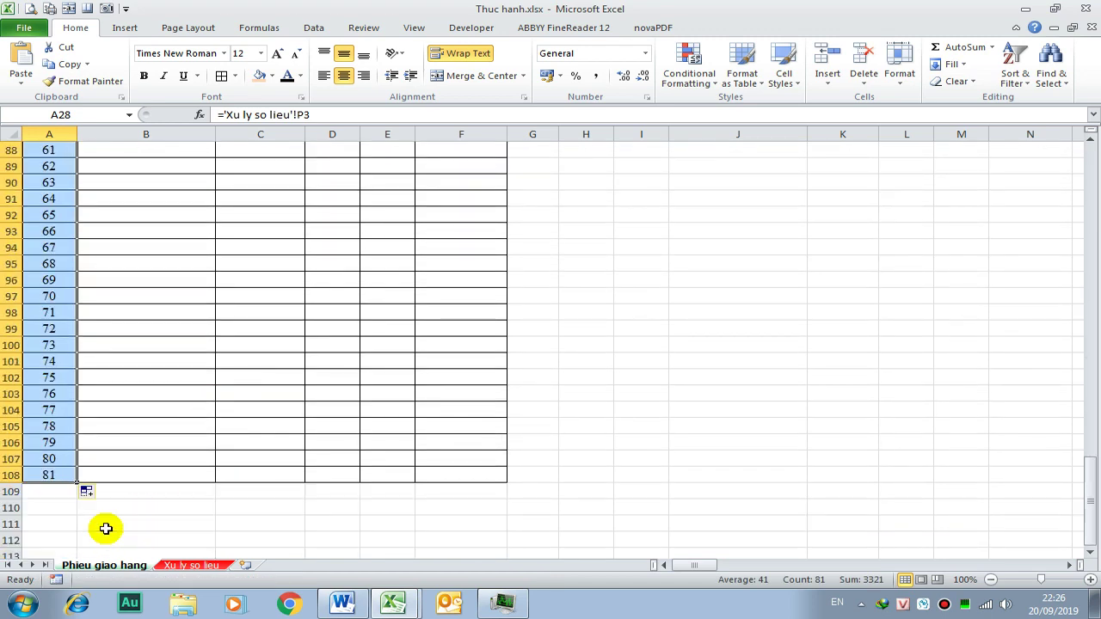
scroll(103, 523, down, 1)
drag(76, 433, 184, 433)
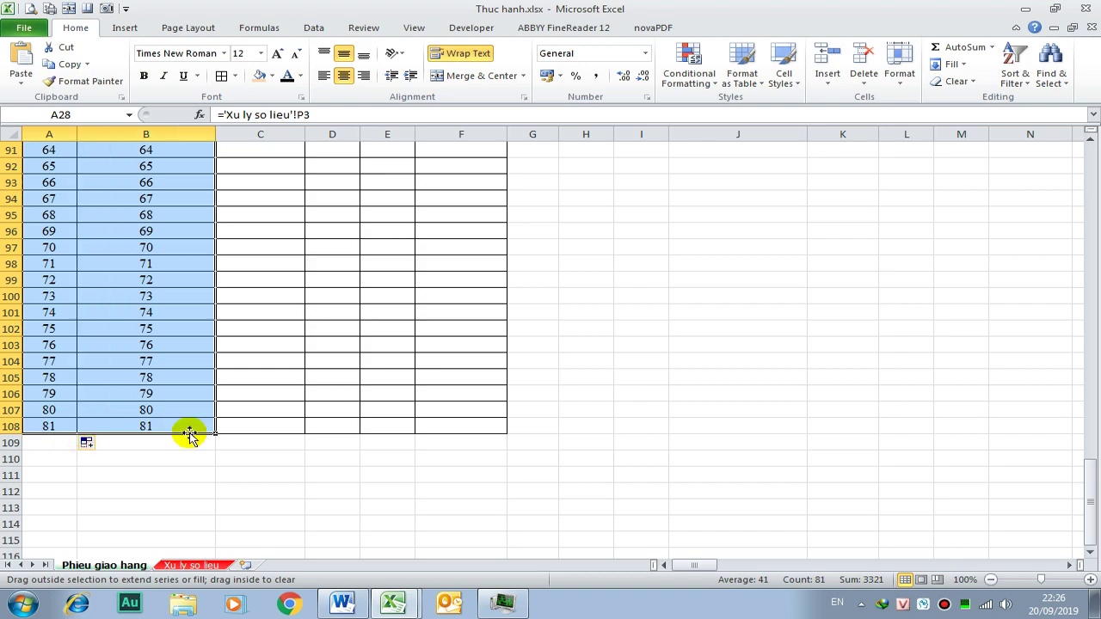
scroll(438, 479, up, 8)
scroll(438, 473, up, 14)
scroll(466, 444, up, 3)
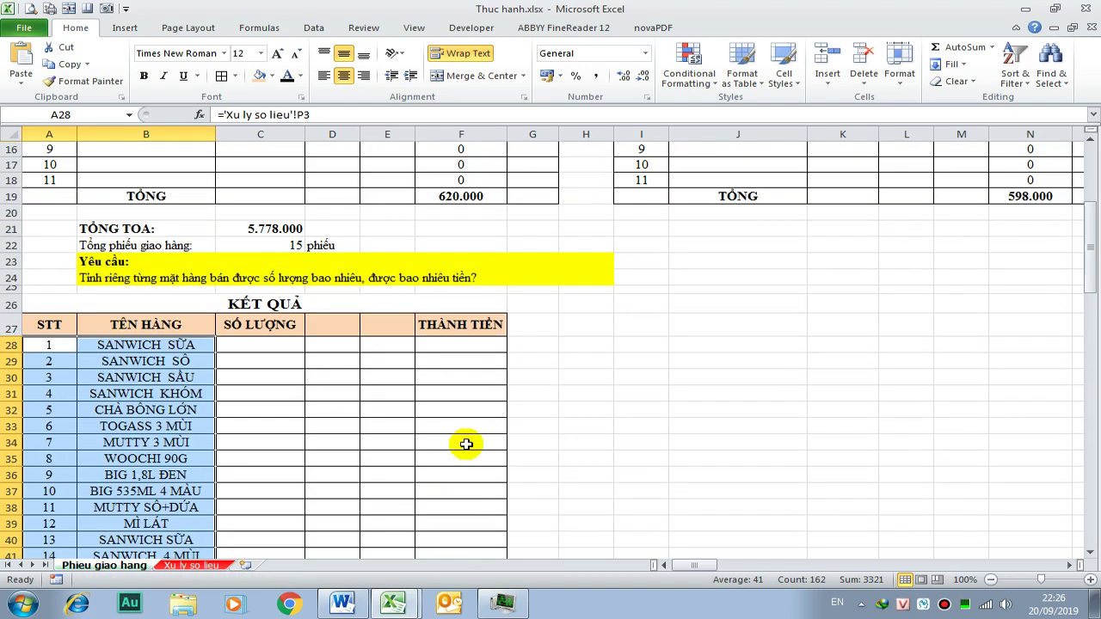
drag(142, 344, 182, 605)
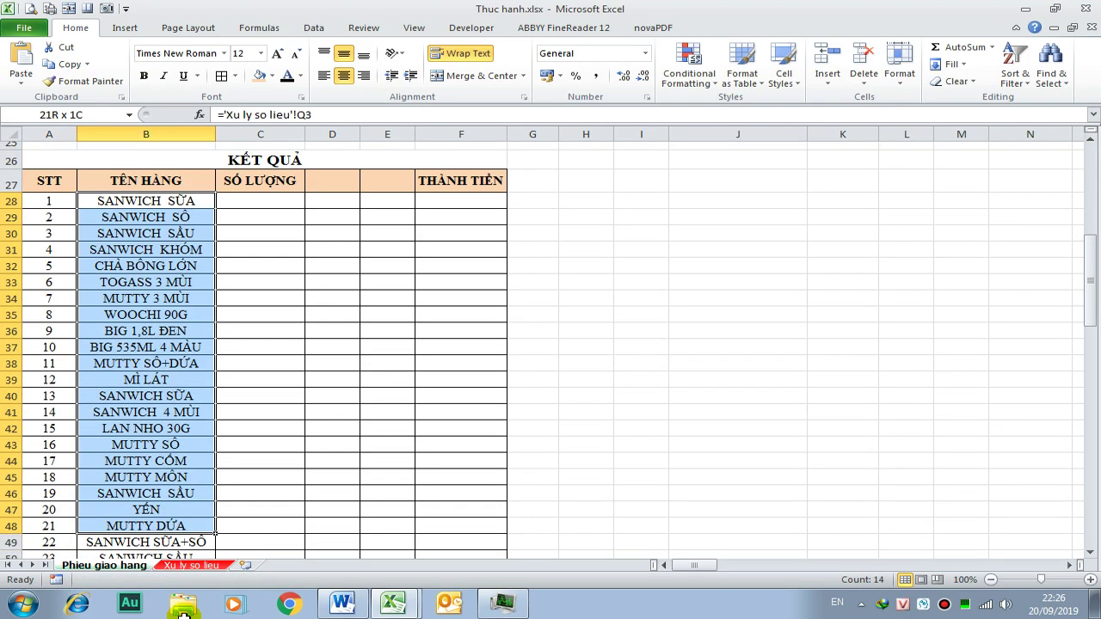
drag(183, 605, 157, 516)
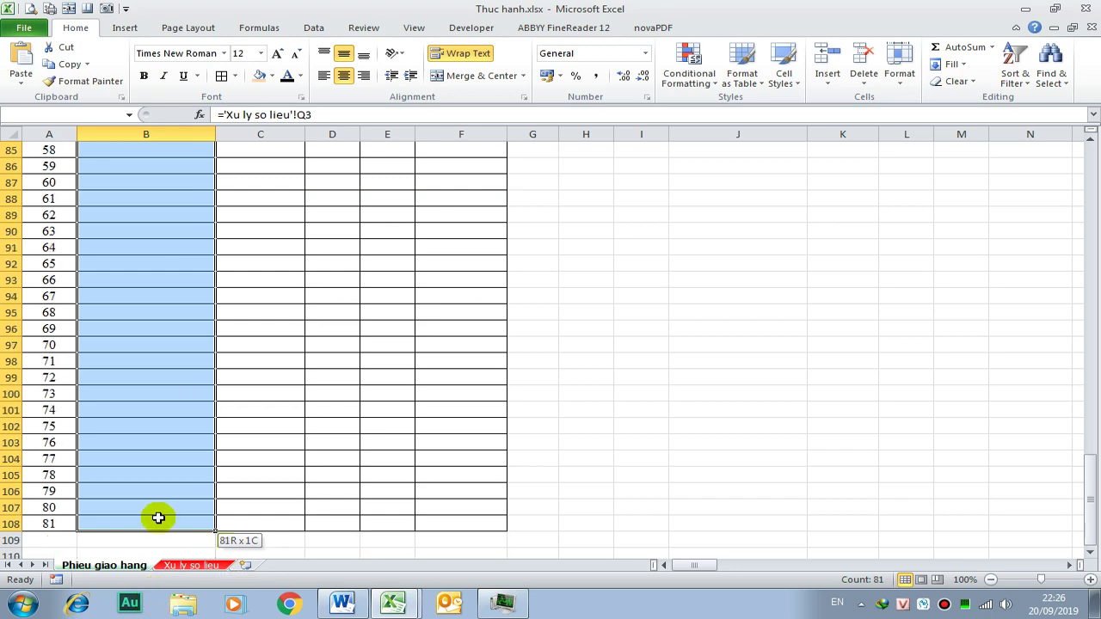
scroll(267, 344, up, 20)
click(255, 369)
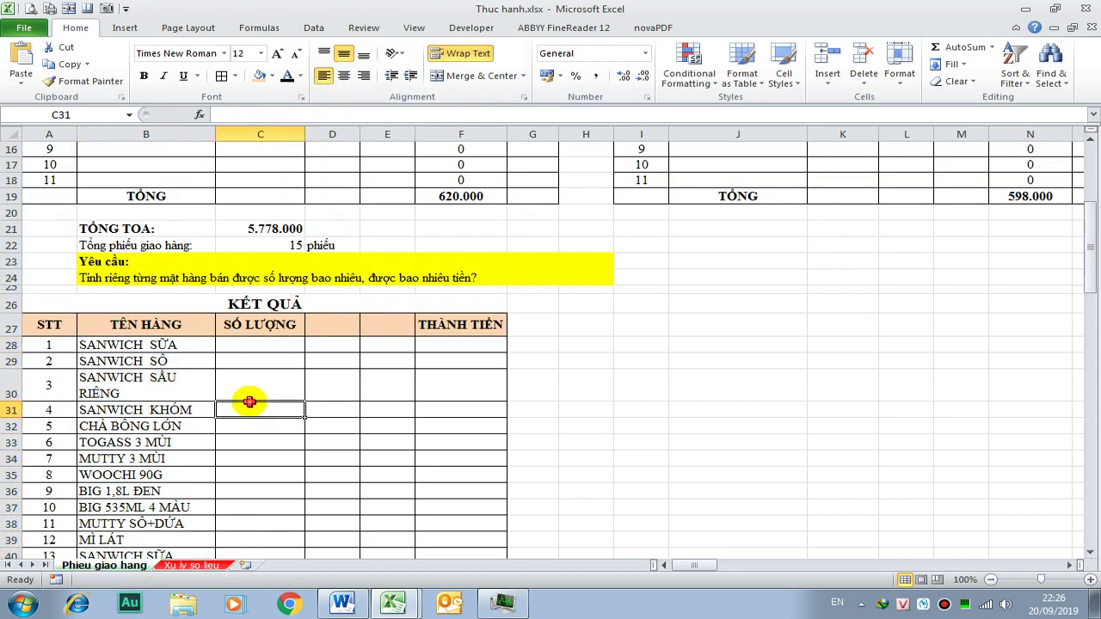
scroll(327, 368, down, 1)
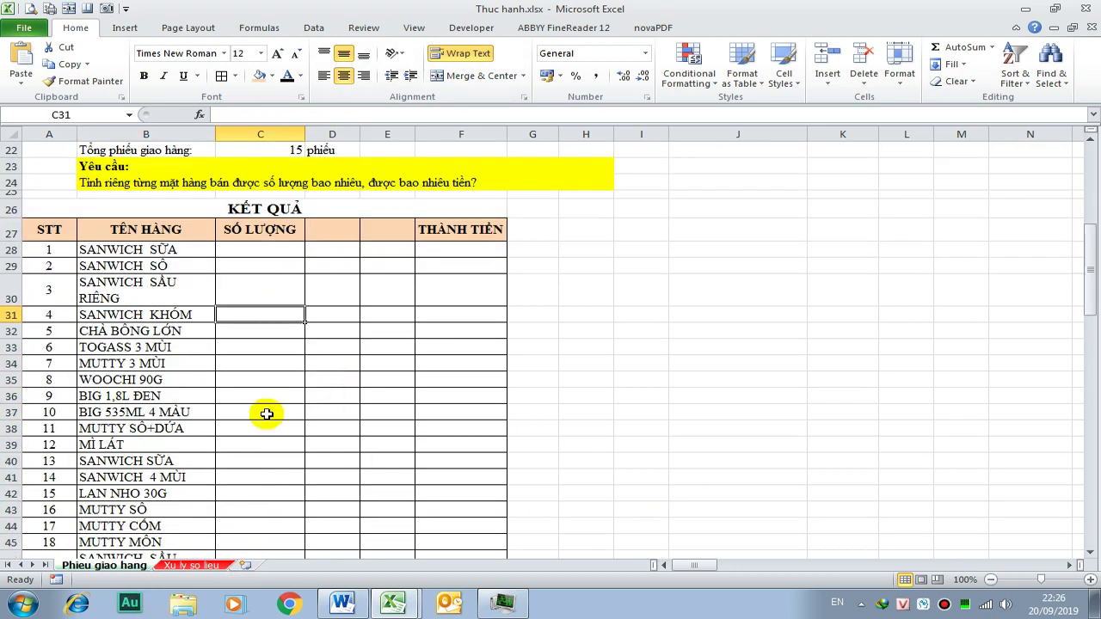
- Begin a =v formula in C28 under SỐ LƯỢNG, then consult the guide's SUMIF step
scroll(285, 410, down, 2)
scroll(180, 453, down, 3)
scroll(221, 445, up, 6)
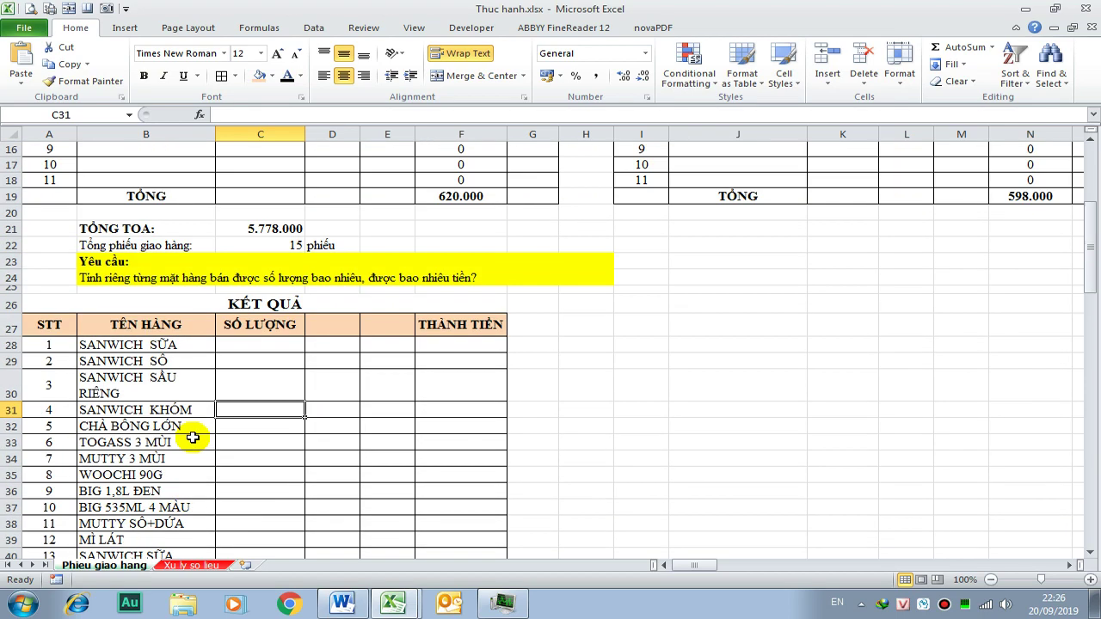
scroll(318, 399, up, 6)
scroll(329, 377, down, 2)
scroll(327, 376, down, 2)
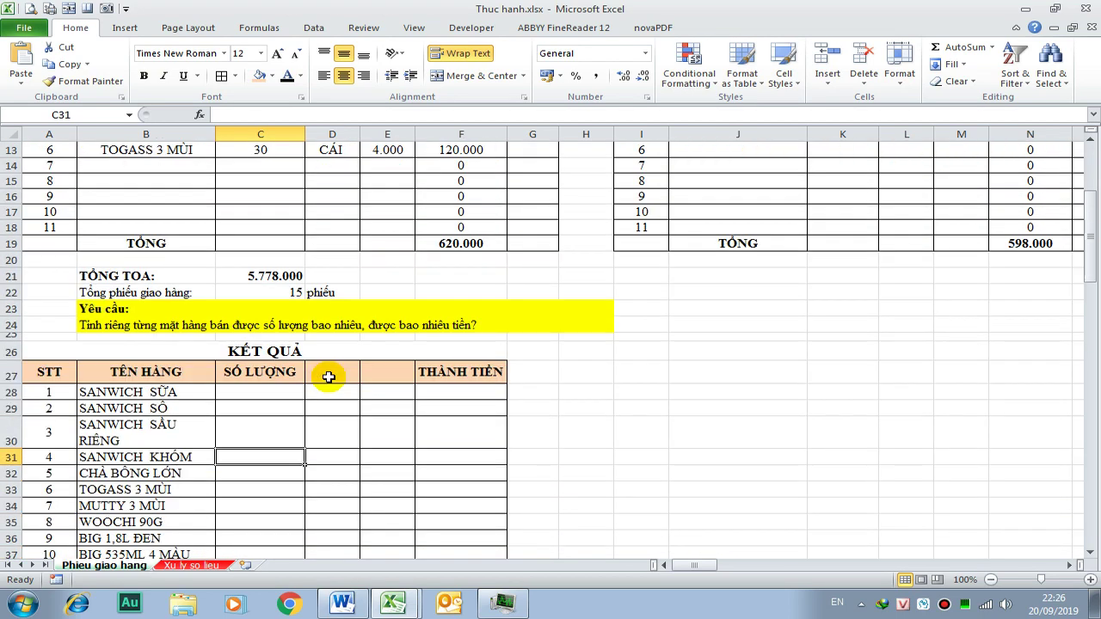
click(269, 391)
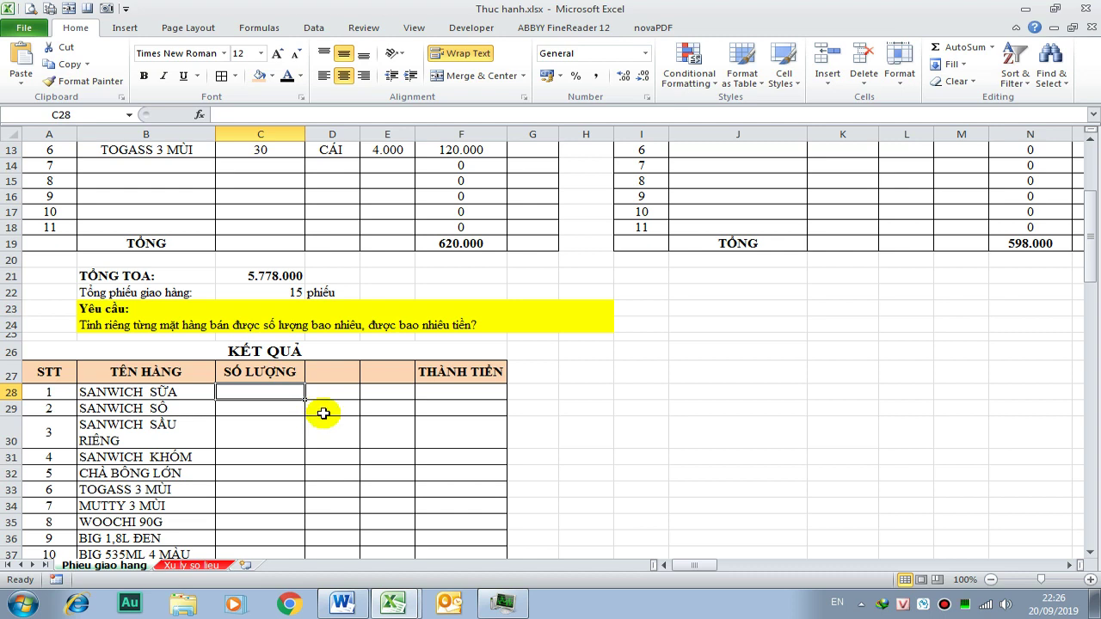
text(=v)
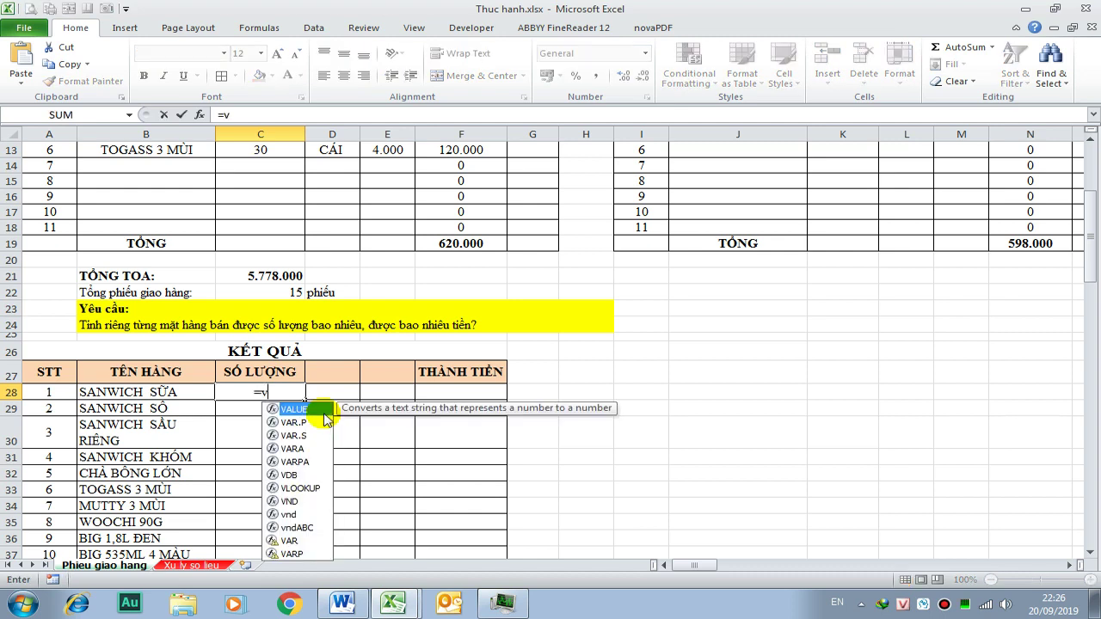
click(342, 605)
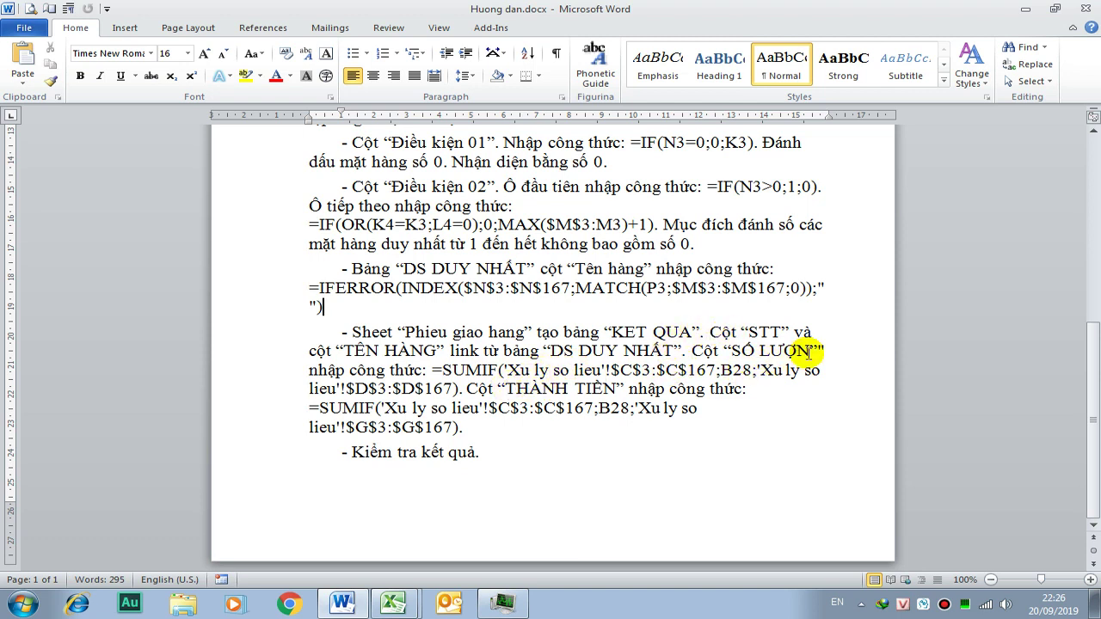
- Read the SỐ LƯỢNG SUMIF formula in Word, then bring Thuc hanh.xlsx back in Excel
text(")
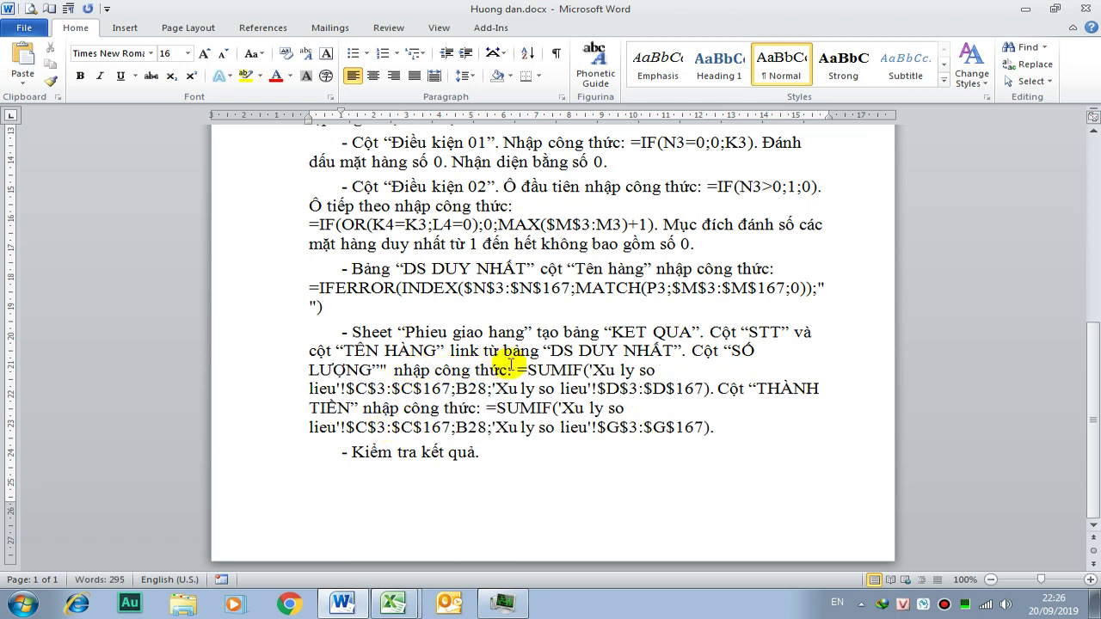
mouse_move(517, 369)
mouse_down()
mouse_move(618, 405)
mouse_move(711, 389)
mouse_up()
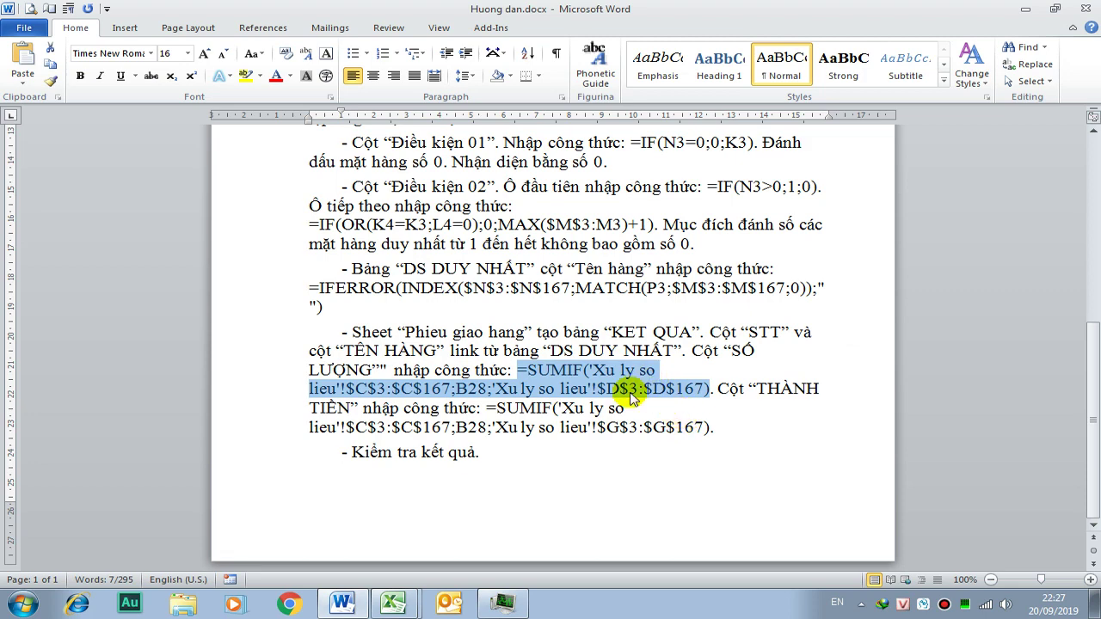
click(589, 447)
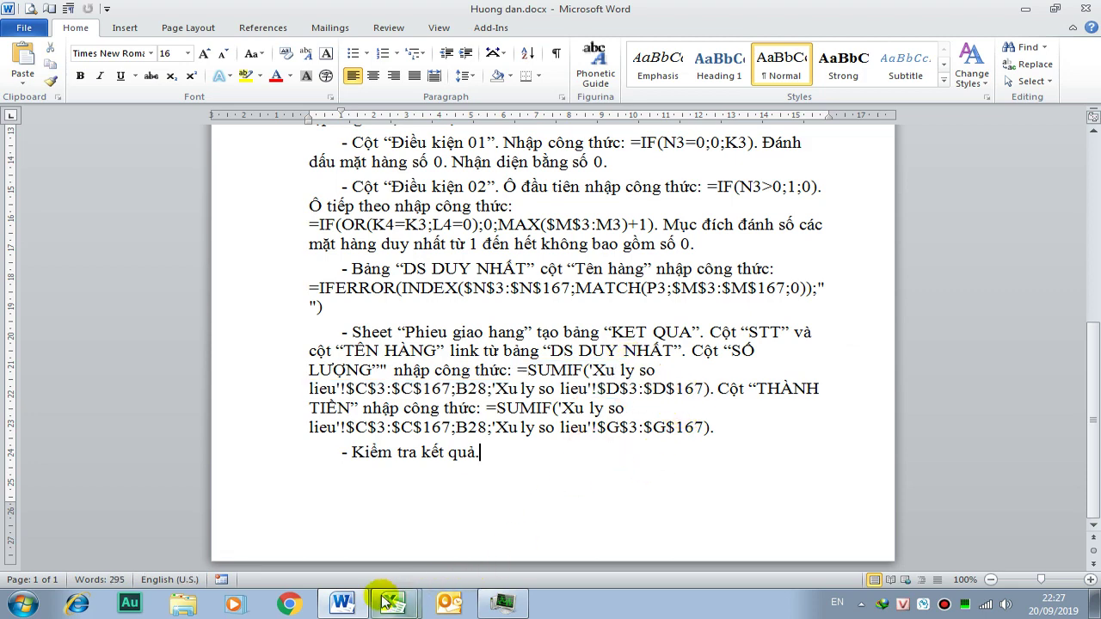
click(393, 605)
click(357, 571)
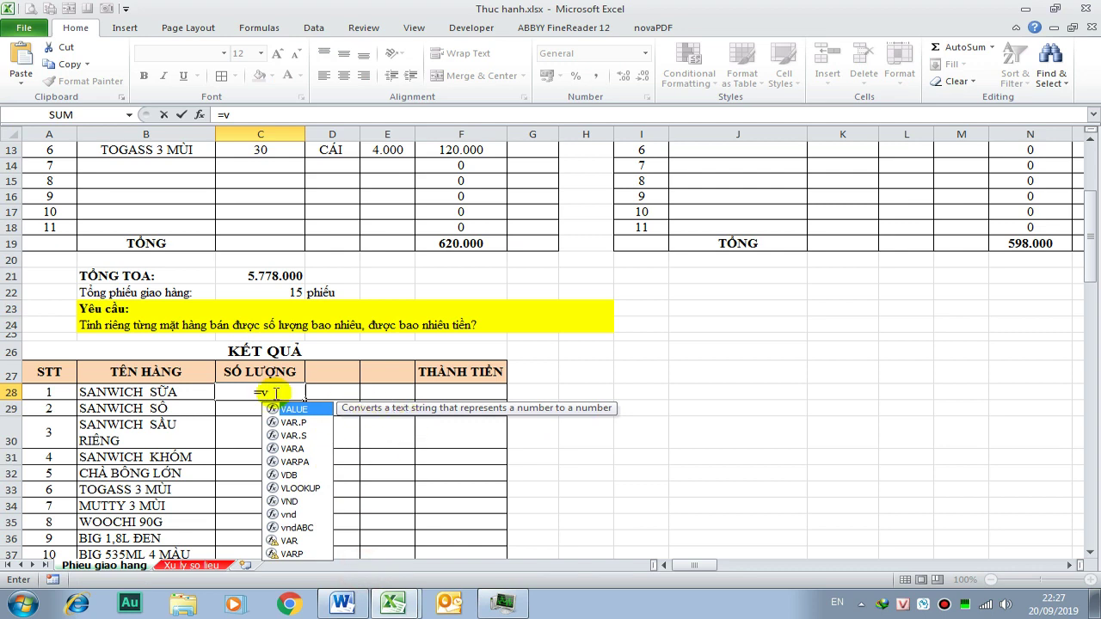
- Start a SUMIF formula in C28
key(BackSpace)
text(sum)
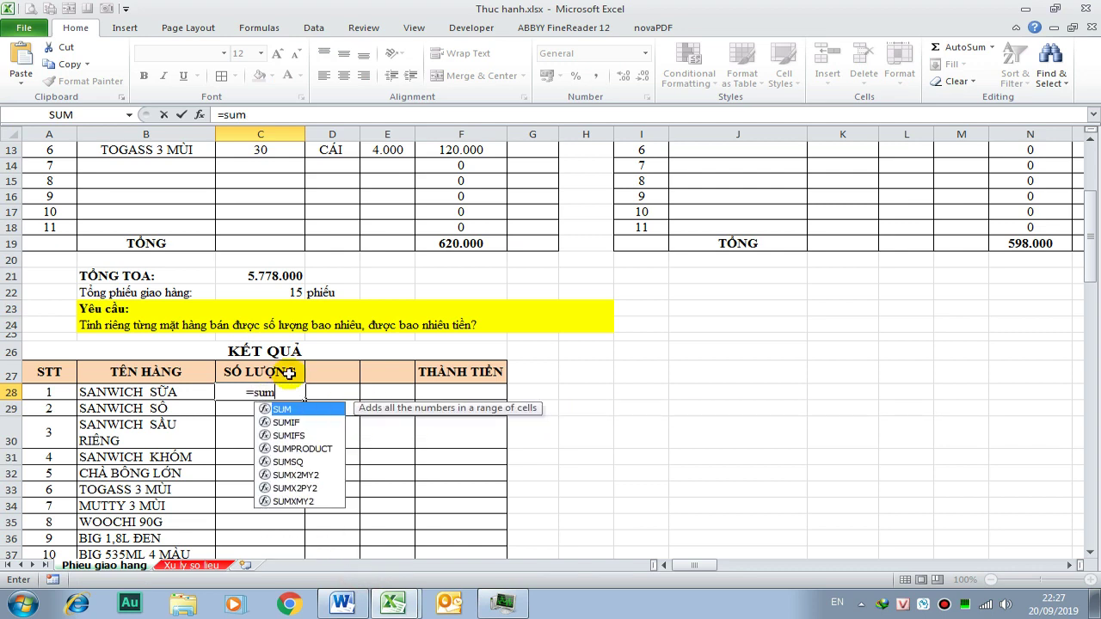
key(Down)
key(Tab)
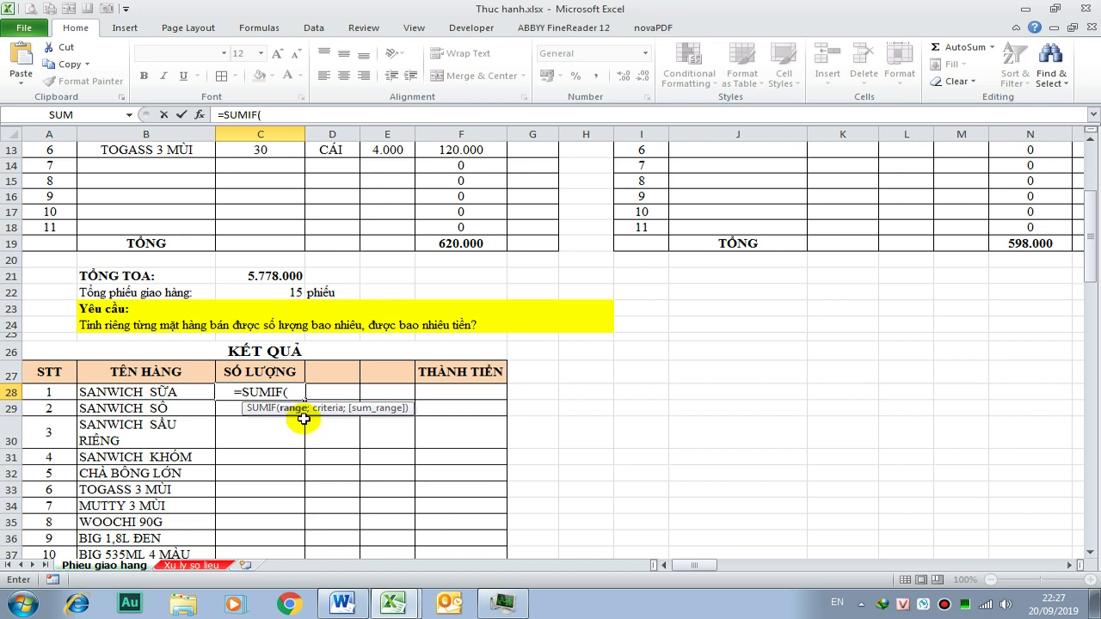
- Select C3:C167 on the Xu ly so lieu sheet as the criteria range
click(198, 565)
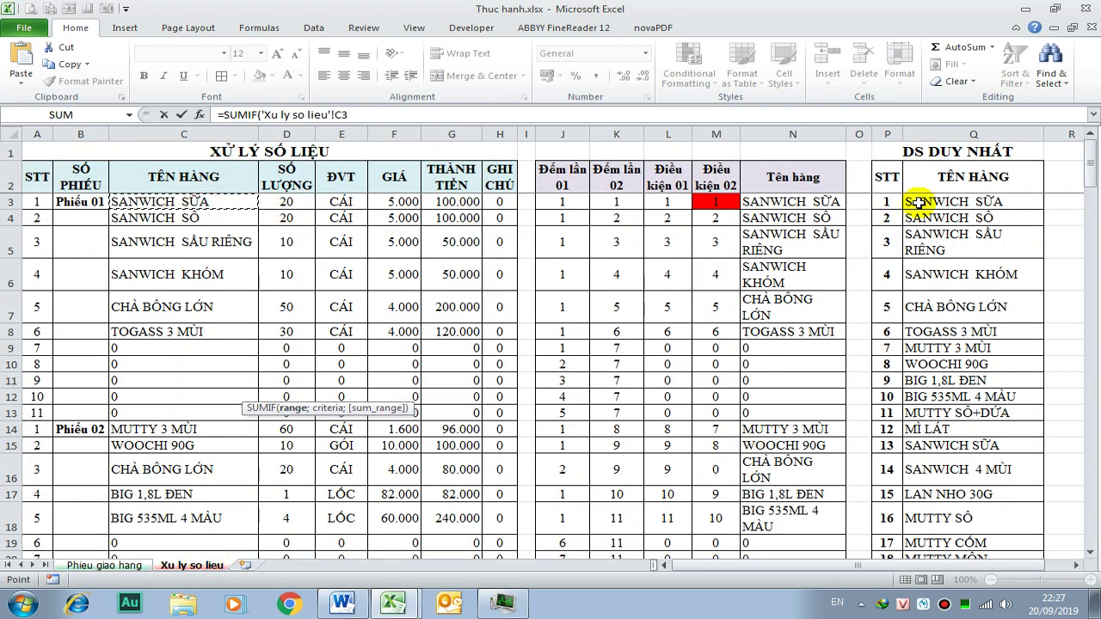
scroll(597, 461, down, 1)
scroll(436, 450, down, 3)
scroll(370, 456, down, 7)
scroll(370, 456, down, 6)
scroll(327, 462, down, 10)
scroll(305, 452, down, 4)
scroll(290, 447, down, 4)
scroll(291, 450, down, 5)
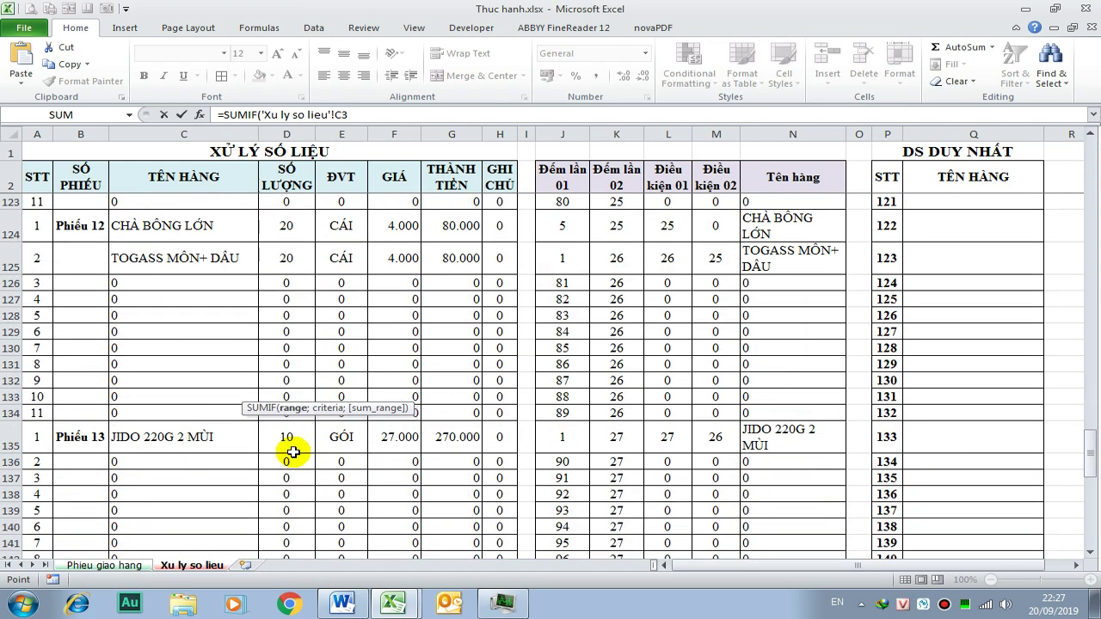
scroll(290, 448, down, 11)
scroll(258, 413, down, 1)
shift+click(191, 331)
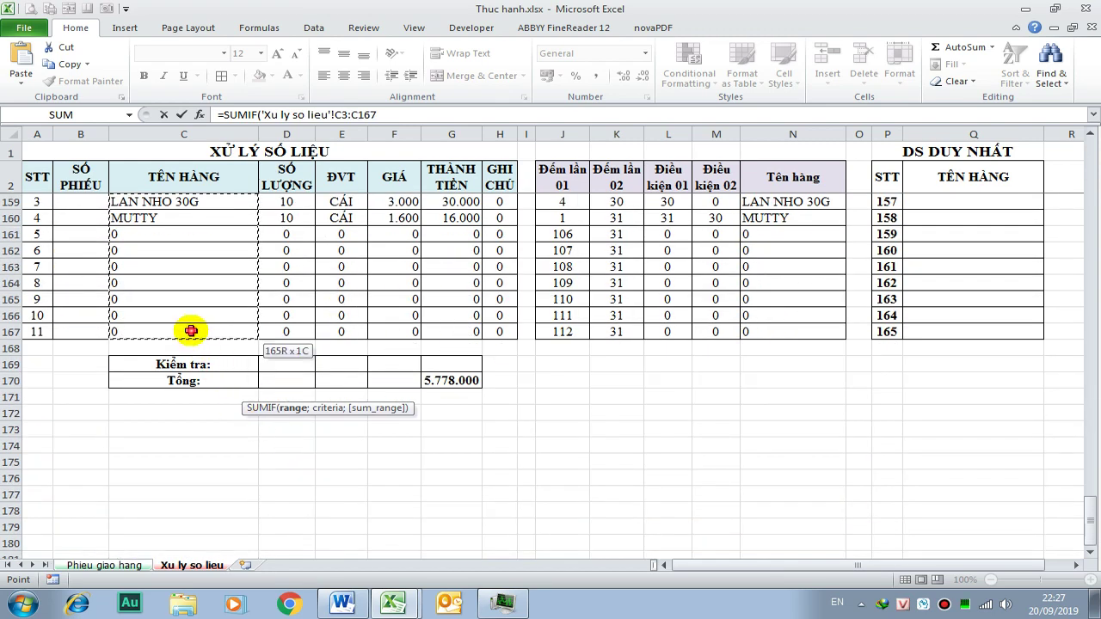
- Use B28's item name as the criterion, removing the stray Phieu giao hang sheet prefix
click(395, 114)
text(;)
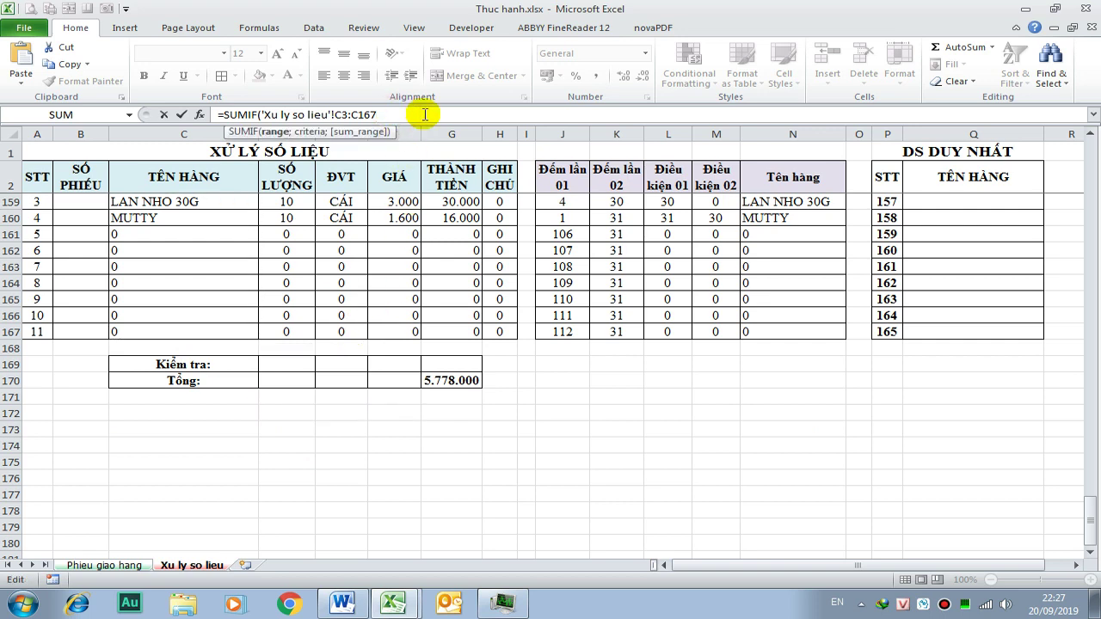
click(103, 566)
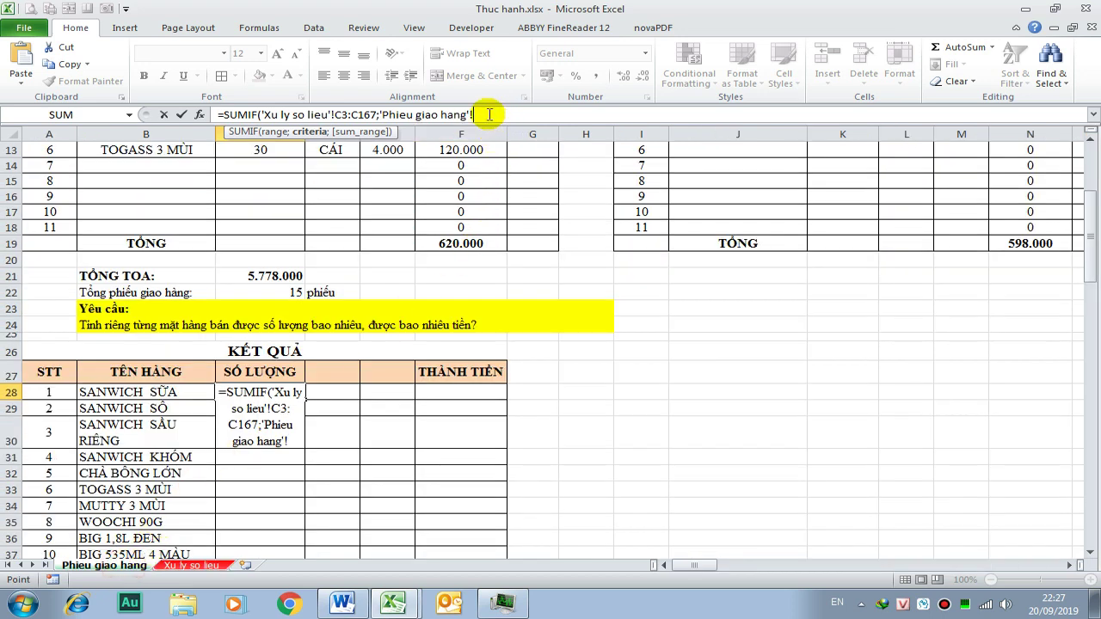
drag(489, 114, 384, 115)
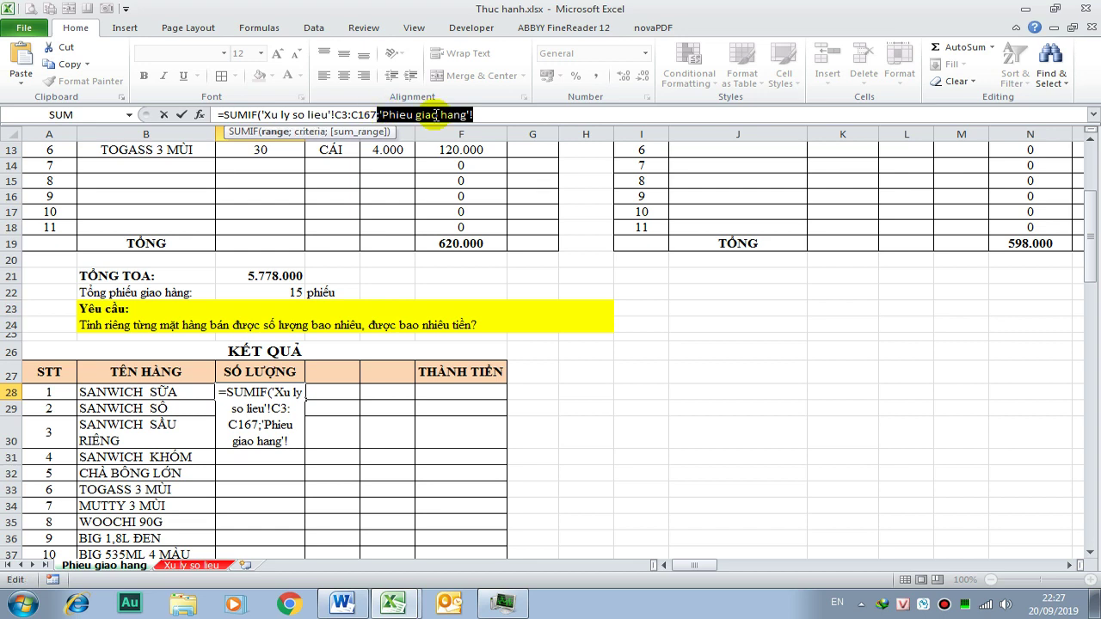
key(BackSpace)
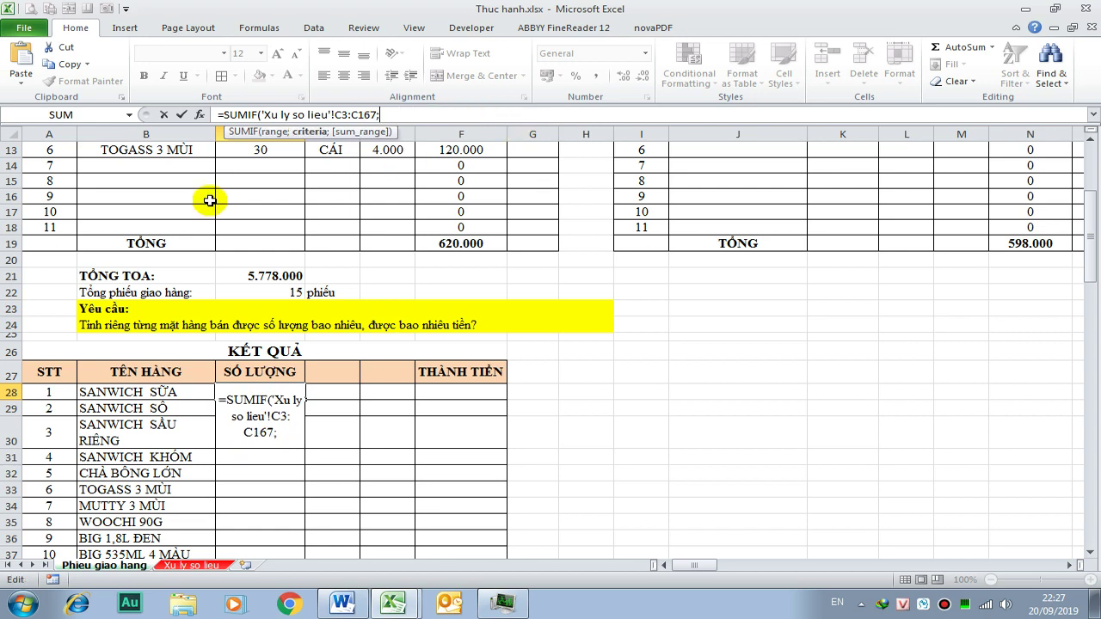
click(119, 391)
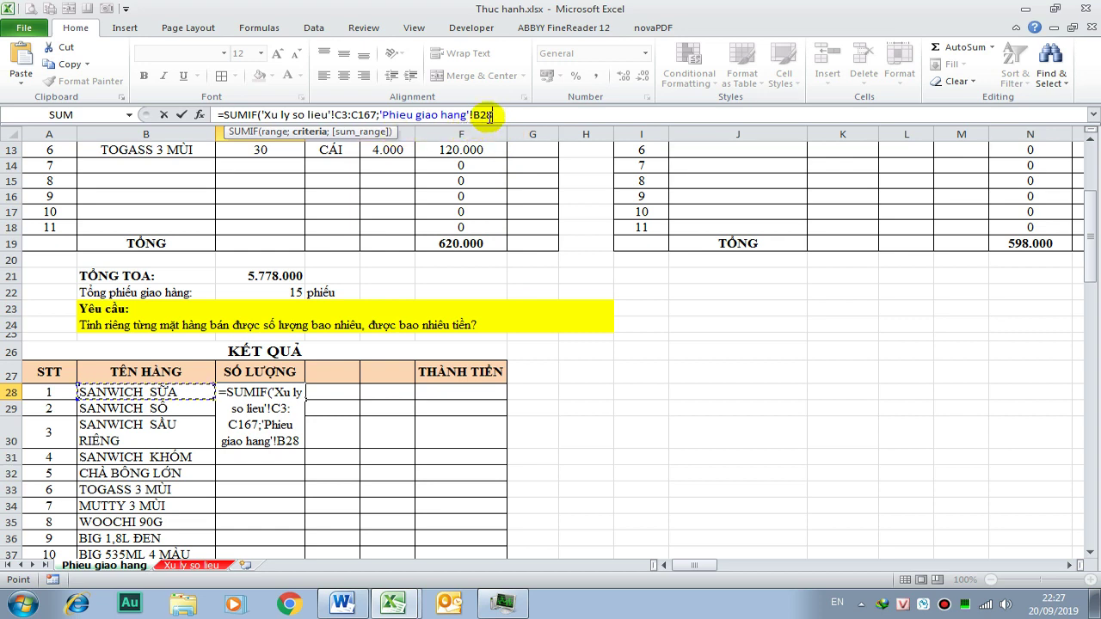
- Make the criteria range absolute ($C$3:$C$167) and strip the sheet prefix before B28
click(341, 115)
key(F4)
click(373, 115)
key(F4)
click(548, 114)
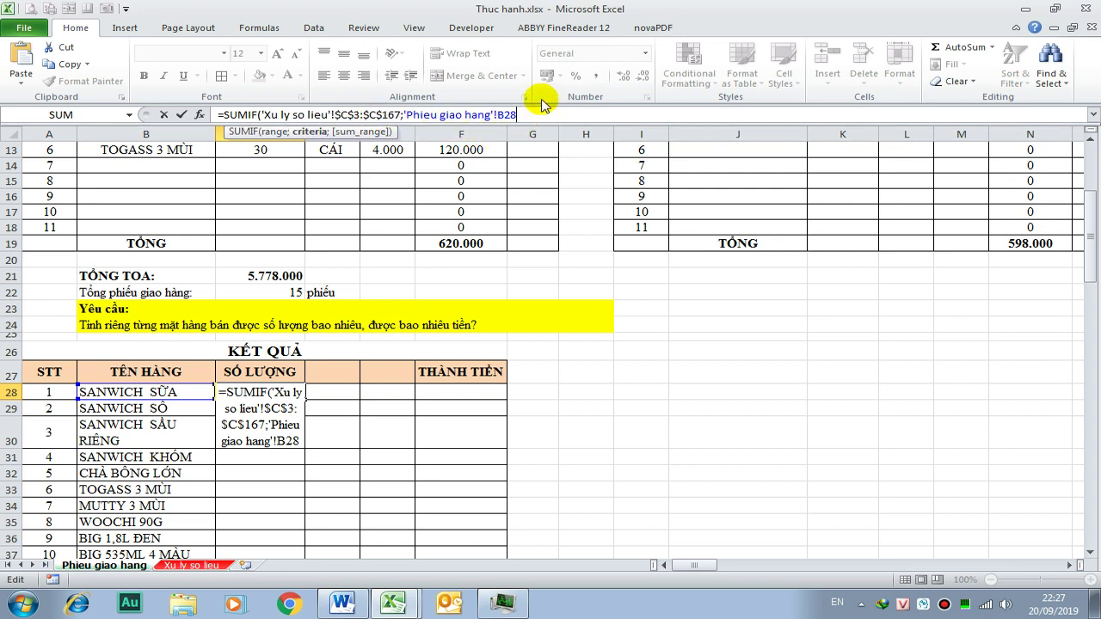
click(498, 114)
key(BackSpace)
key(BackSpace)
key(BackSpace)
key(BackSpace)
key(BackSpace)
key(BackSpace)
key(BackSpace)
key(BackSpace)
key(BackSpace)
key(BackSpace)
key(BackSpace)
key(BackSpace)
key(BackSpace)
key(BackSpace)
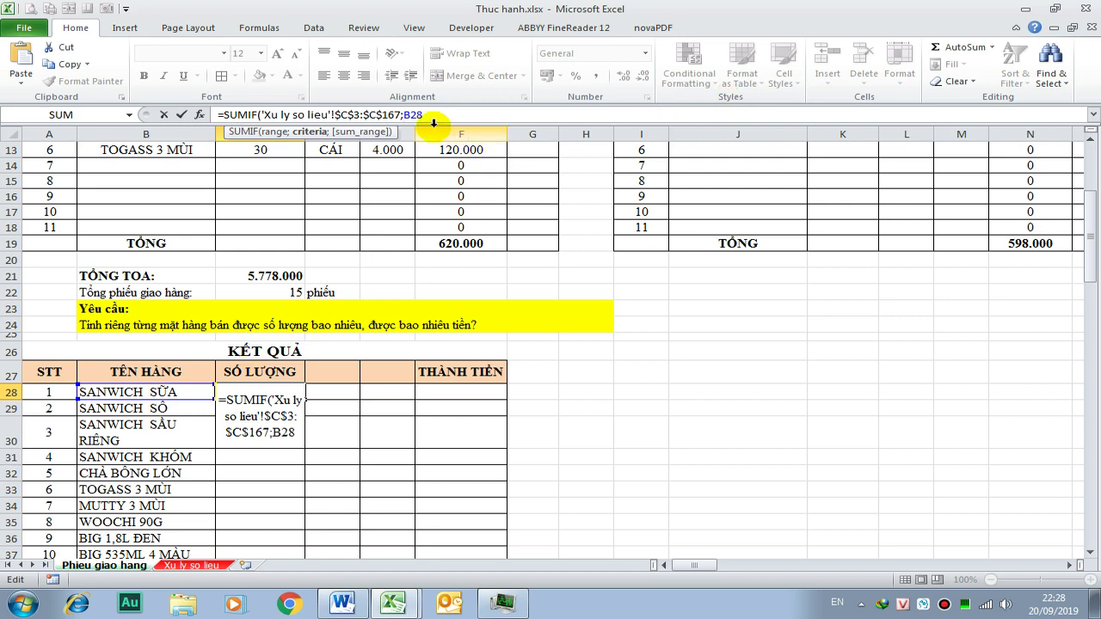
text(;)
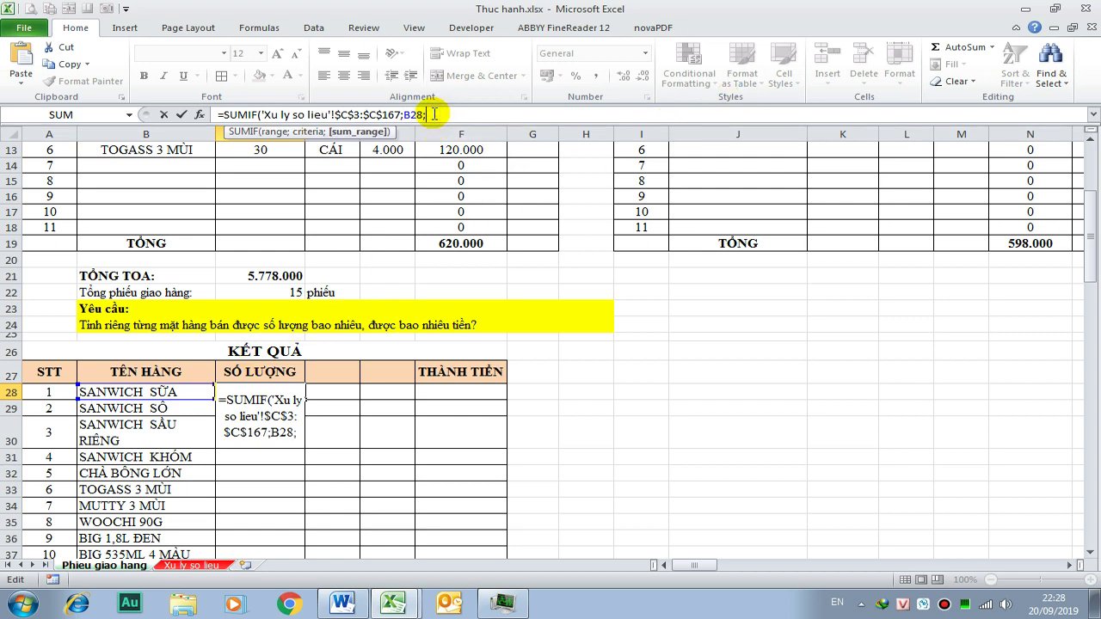
- Add sum range 'Xu ly so lieu'!D3:D167 and close the formula, giving 20 in C28
click(207, 566)
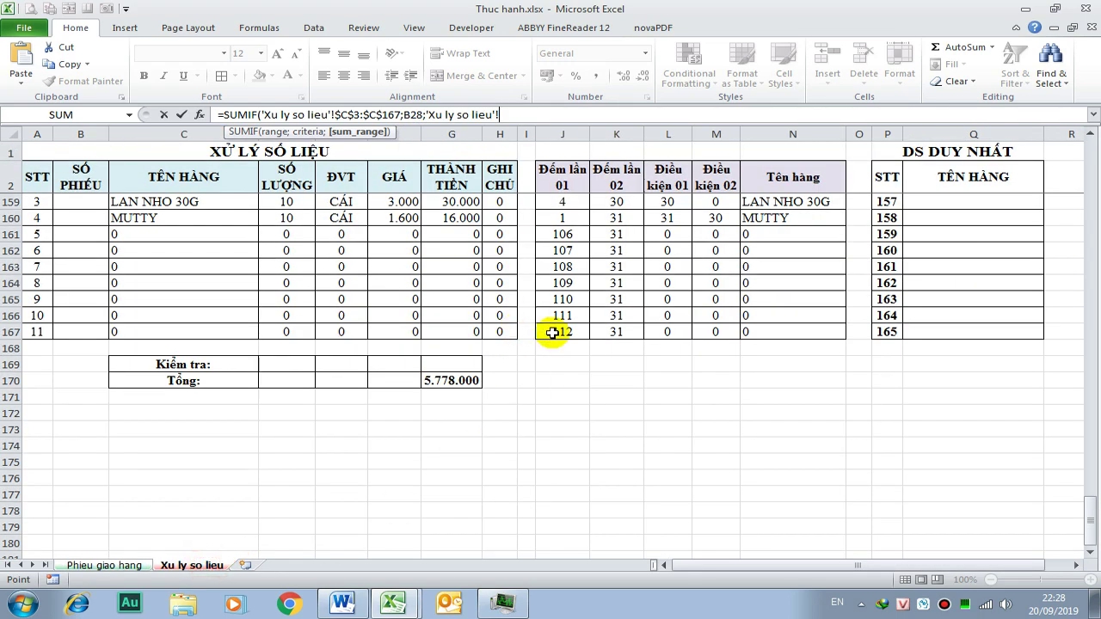
drag(1089, 509, 1089, 115)
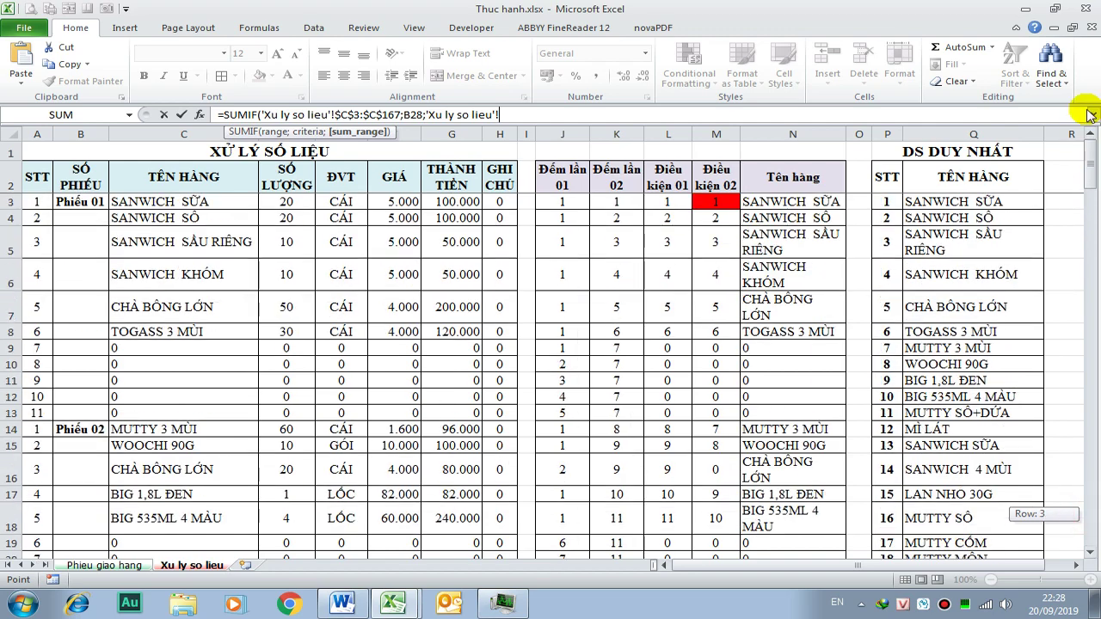
click(283, 202)
drag(1089, 155, 1081, 535)
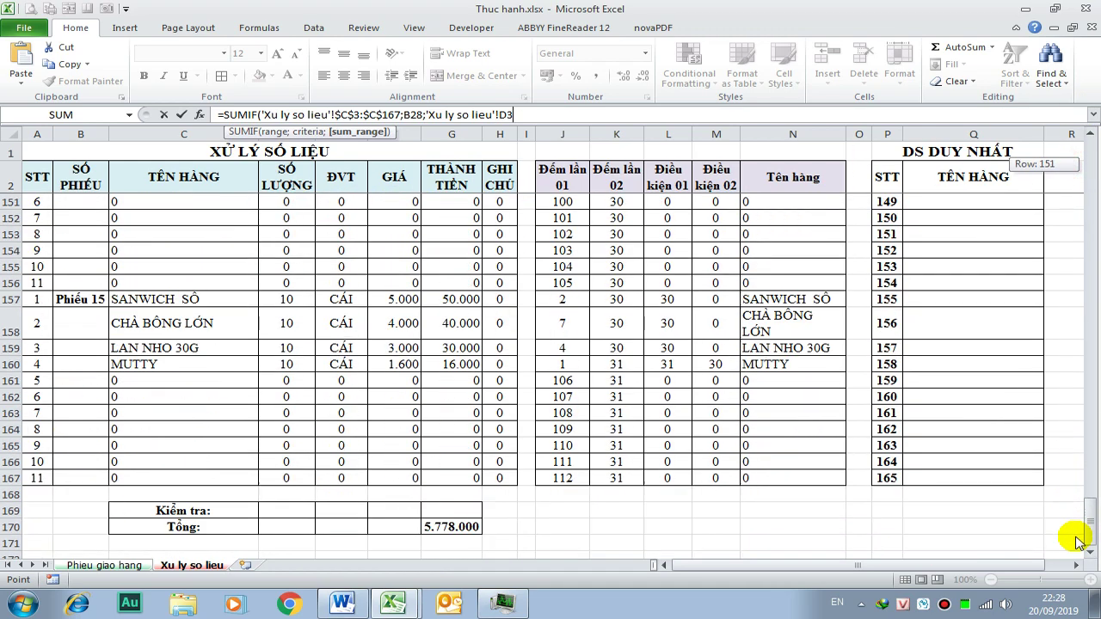
shift+click(291, 477)
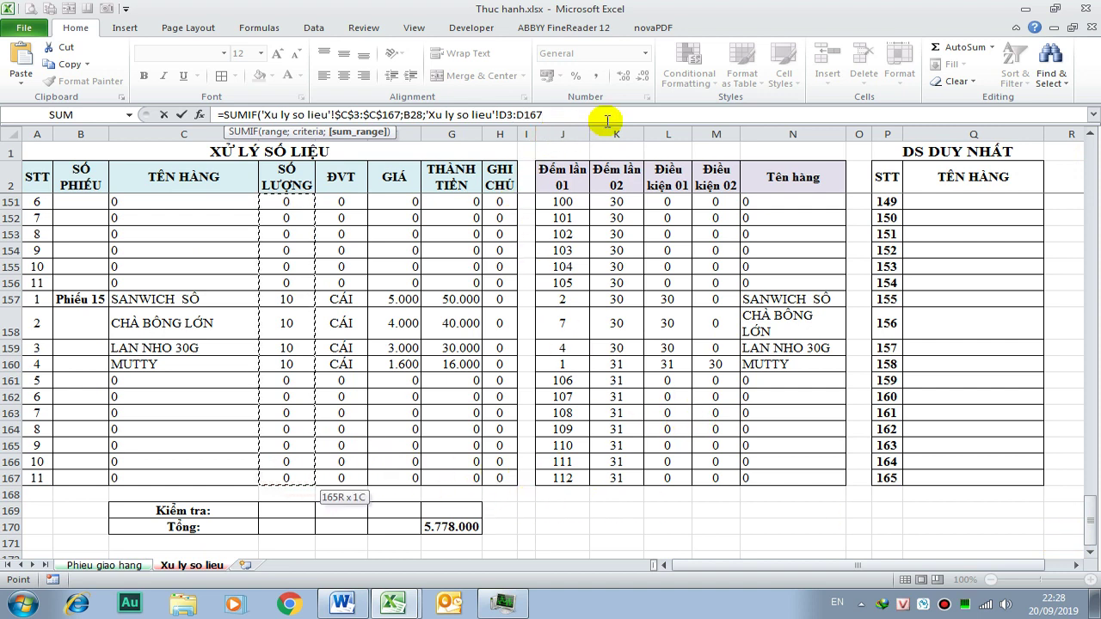
text())
key(Return)
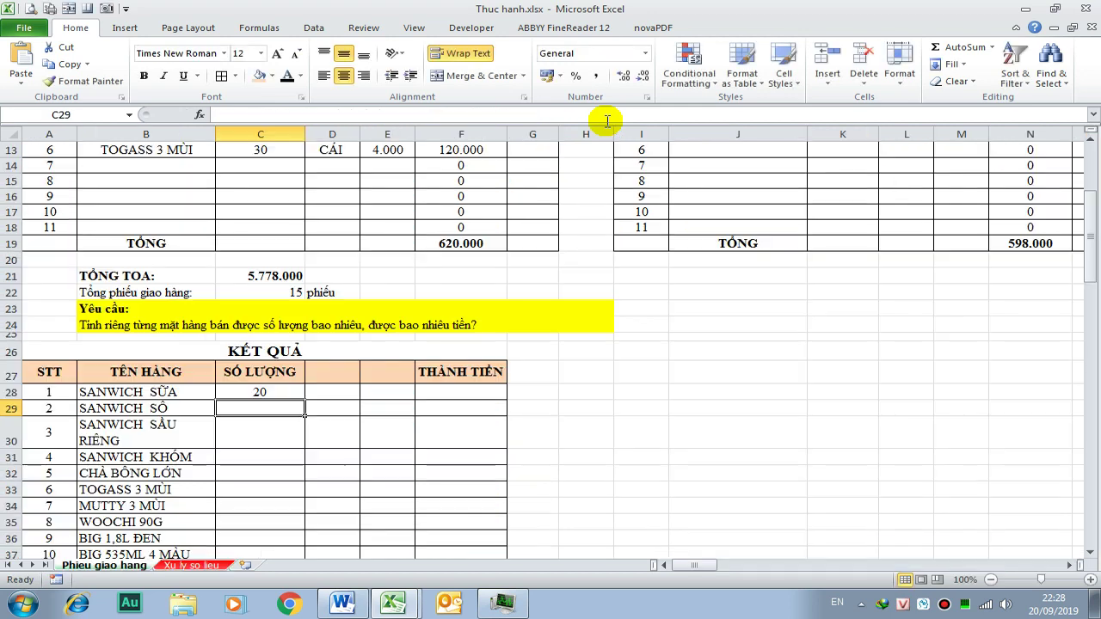
- Copy the C28 SUMIF formula down the SỐ LƯỢNG column to C108
click(258, 434)
click(282, 392)
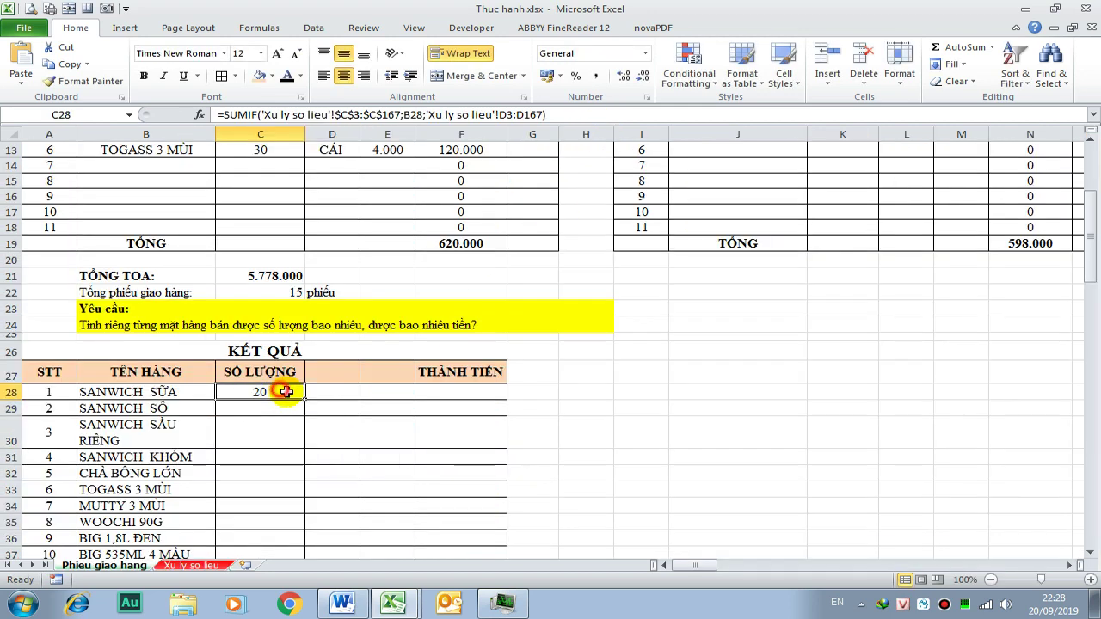
mouse_move(303, 398)
mouse_down()
mouse_move(235, 153)
mouse_move(320, 531)
mouse_up()
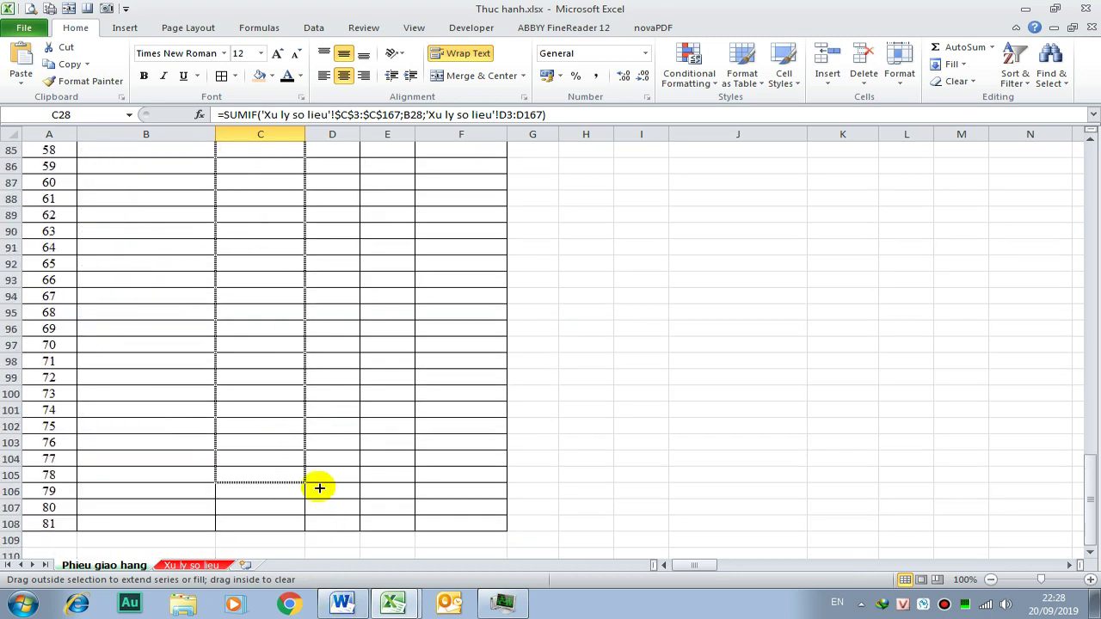
drag(320, 531, 319, 531)
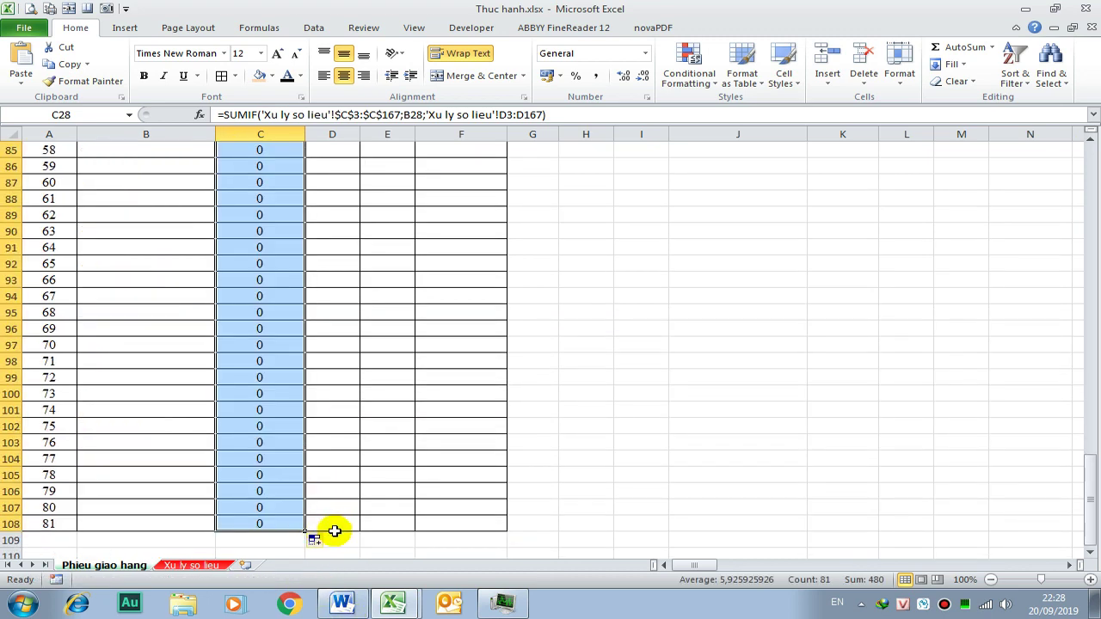
scroll(418, 479, up, 2)
scroll(422, 474, up, 12)
scroll(430, 466, up, 4)
scroll(430, 465, up, 3)
scroll(433, 459, down, 3)
- Check the copied formulas in C49 and C28, reopening C28's sum range for editing
click(256, 458)
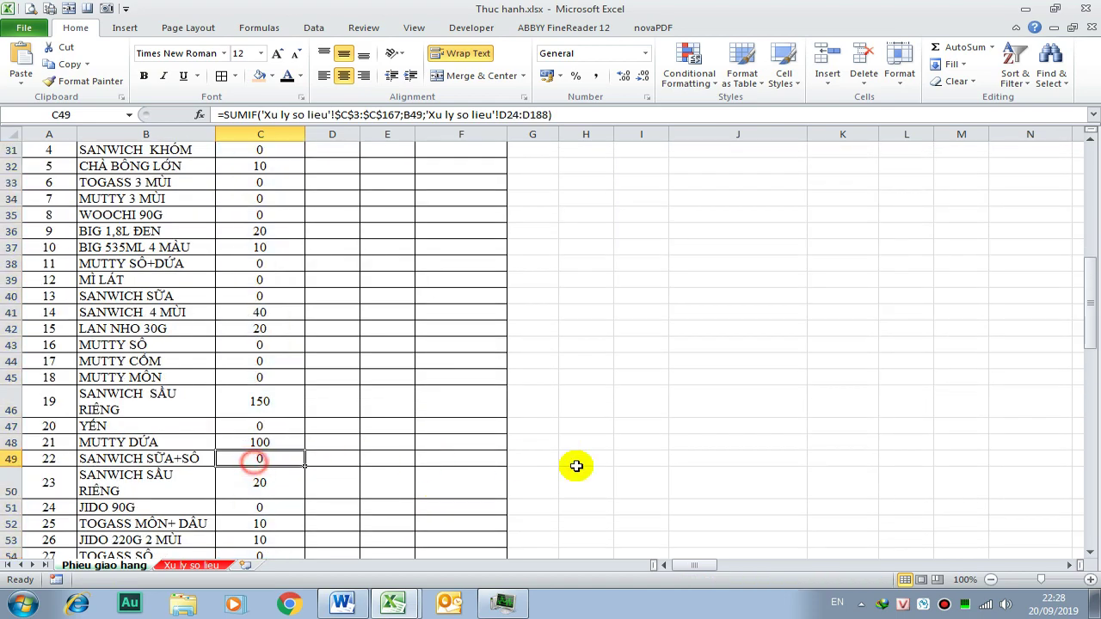
scroll(688, 460, up, 4)
scroll(694, 462, down, 2)
scroll(694, 462, up, 1)
click(293, 249)
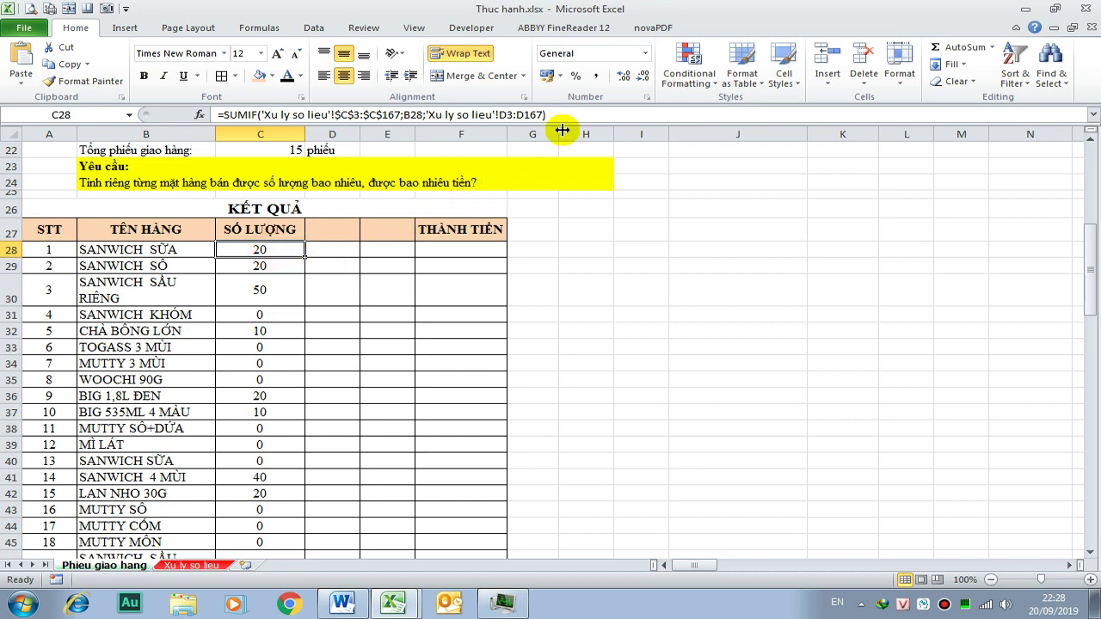
click(506, 115)
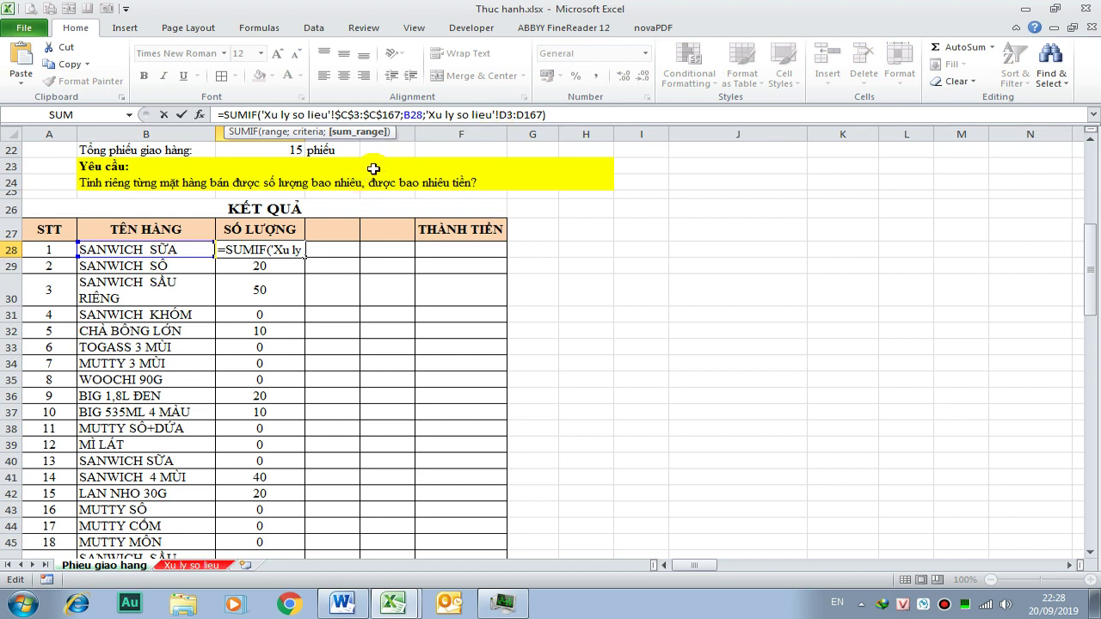
- Make C28's sum range absolute as $D$3:$D$167
key(F4)
click(541, 115)
key(F4)
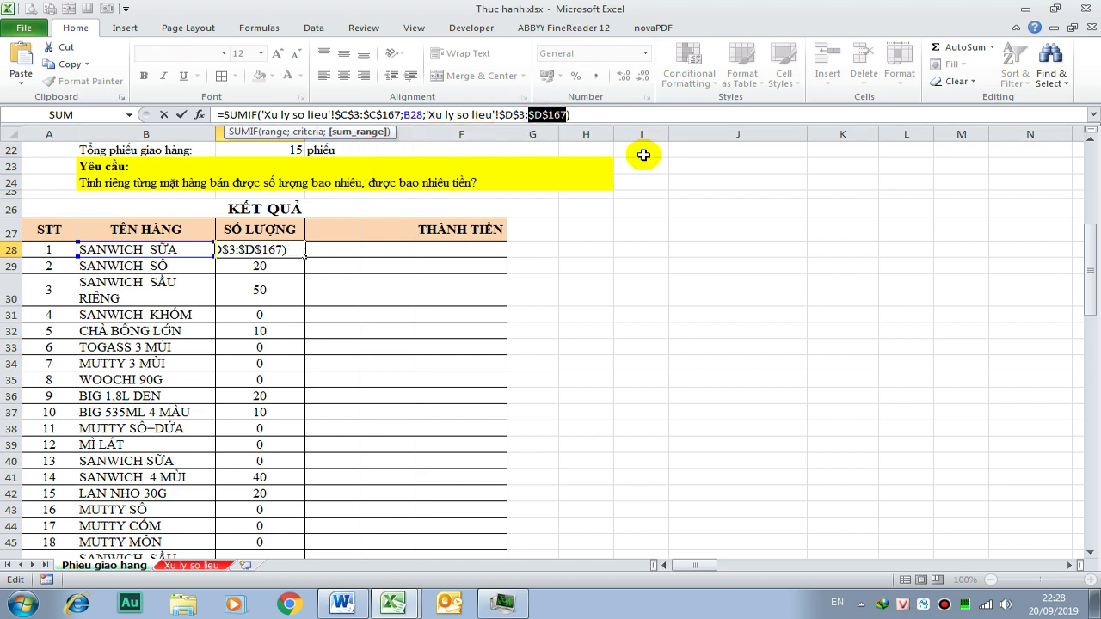
key(Return)
- Refill the corrected quantity formula down column C to row 108
click(287, 250)
drag(304, 255, 339, 612)
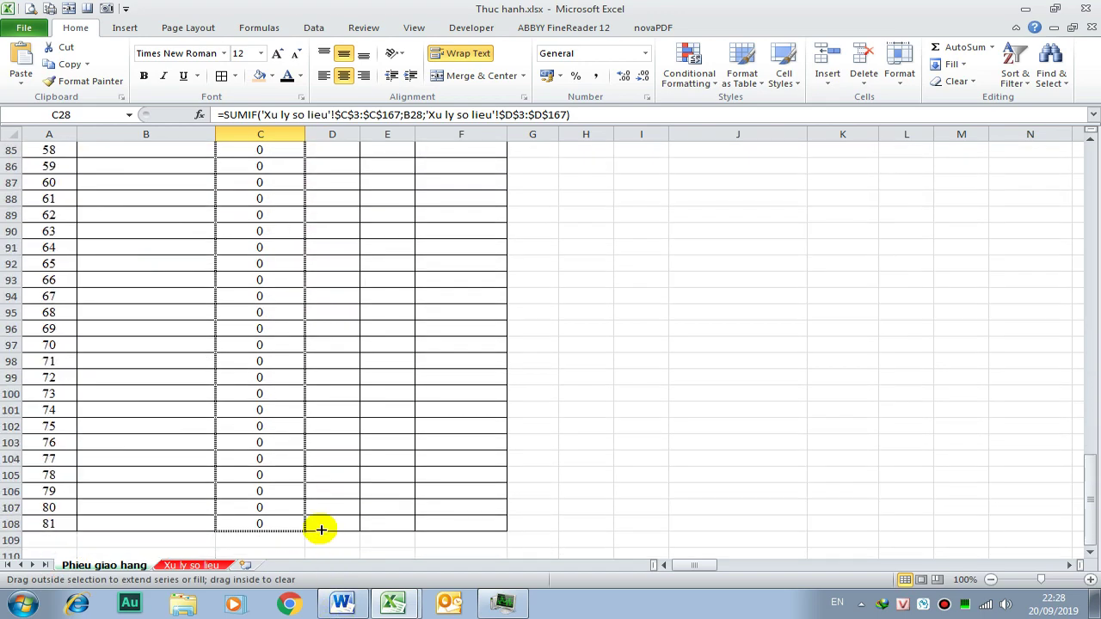
drag(339, 611, 320, 524)
scroll(381, 477, up, 8)
scroll(387, 467, up, 9)
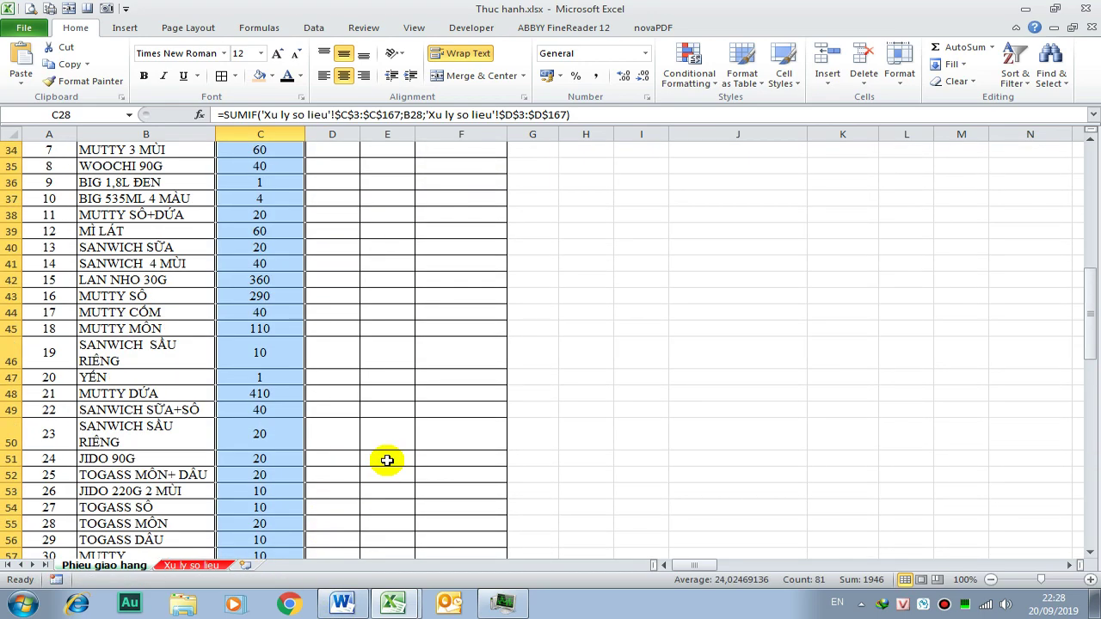
- Spot-check recalculated quantities such as C47 and BIG 1,8L ĐEN in C36
click(283, 378)
scroll(413, 392, up, 1)
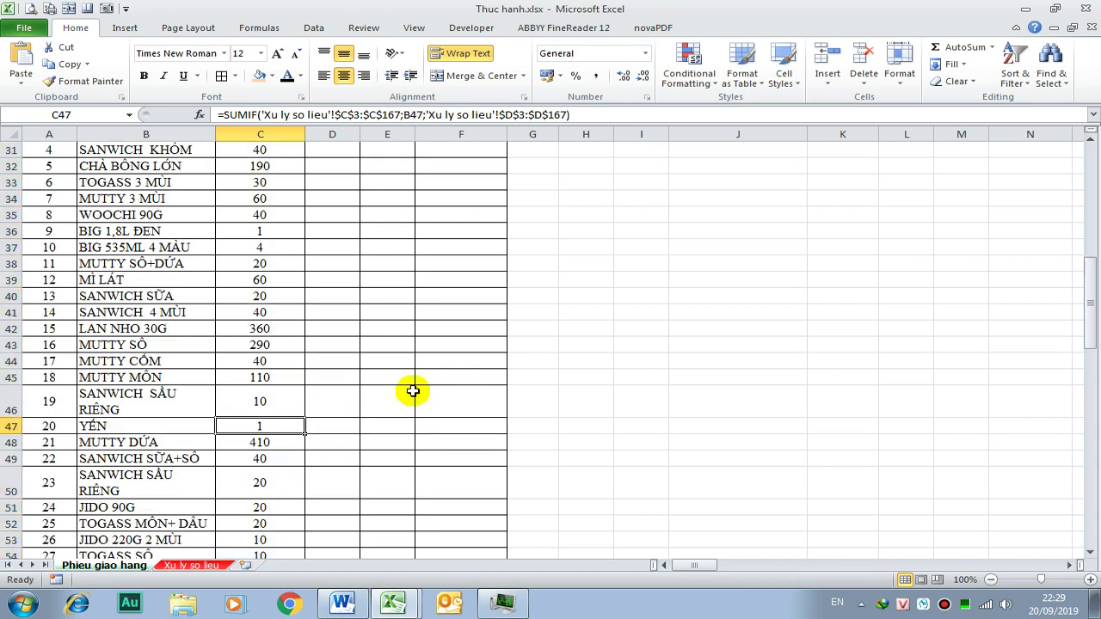
scroll(312, 285, up, 3)
scroll(301, 432, up, 1)
click(285, 430)
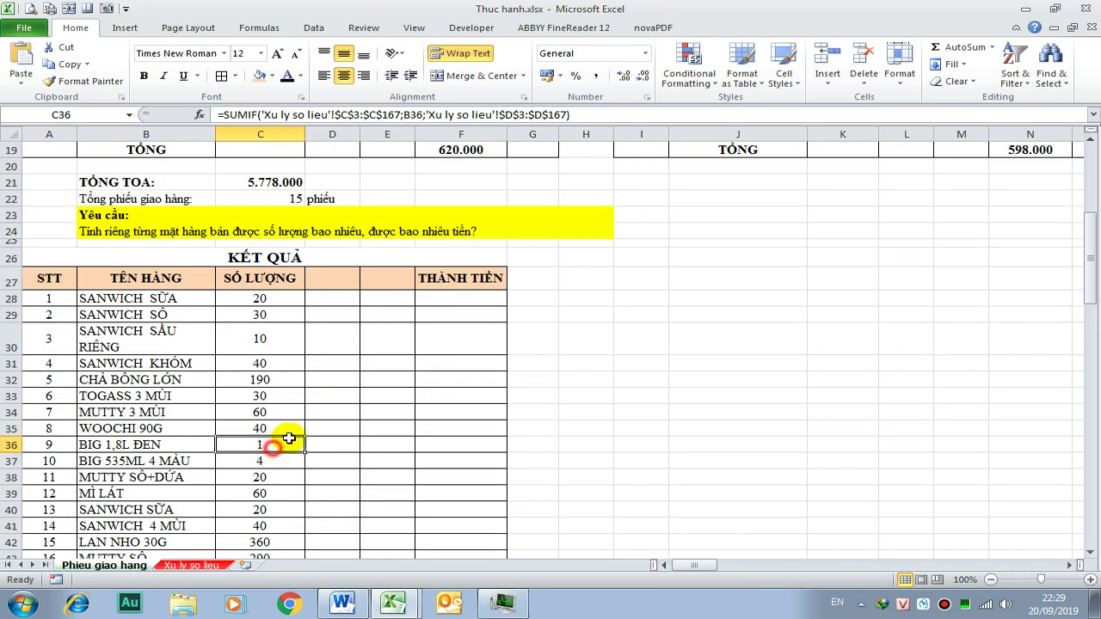
click(694, 445)
click(262, 299)
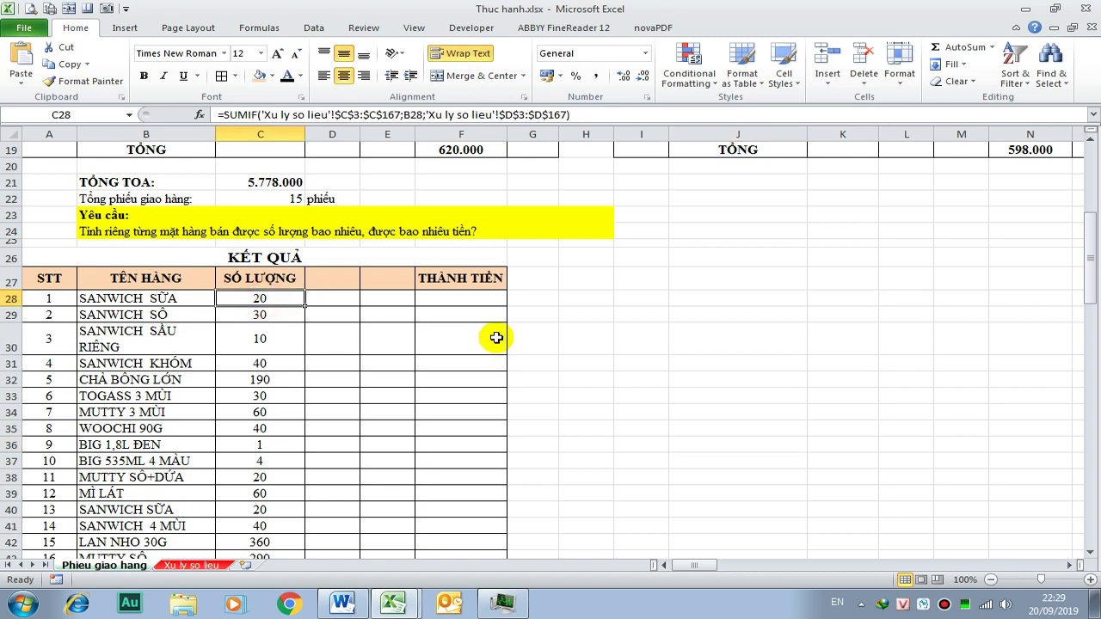
click(439, 300)
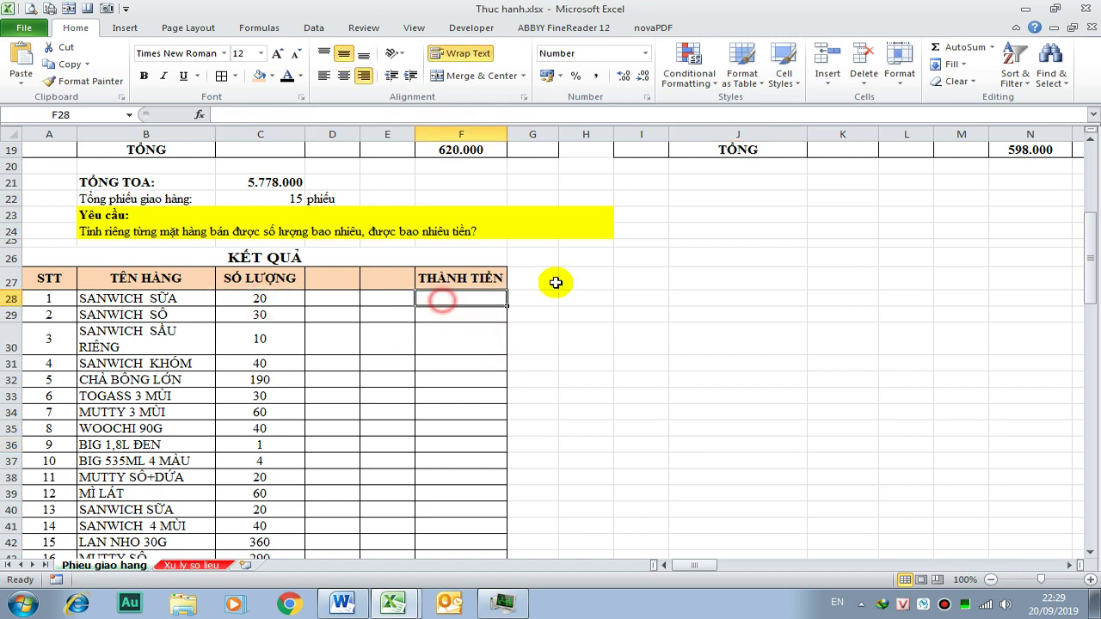
- Start a SUMIF in F28 with the absolute item range 'Xu ly so lieu'!$C$3:$C$167
text(=sum)
key(Down)
key(Tab)
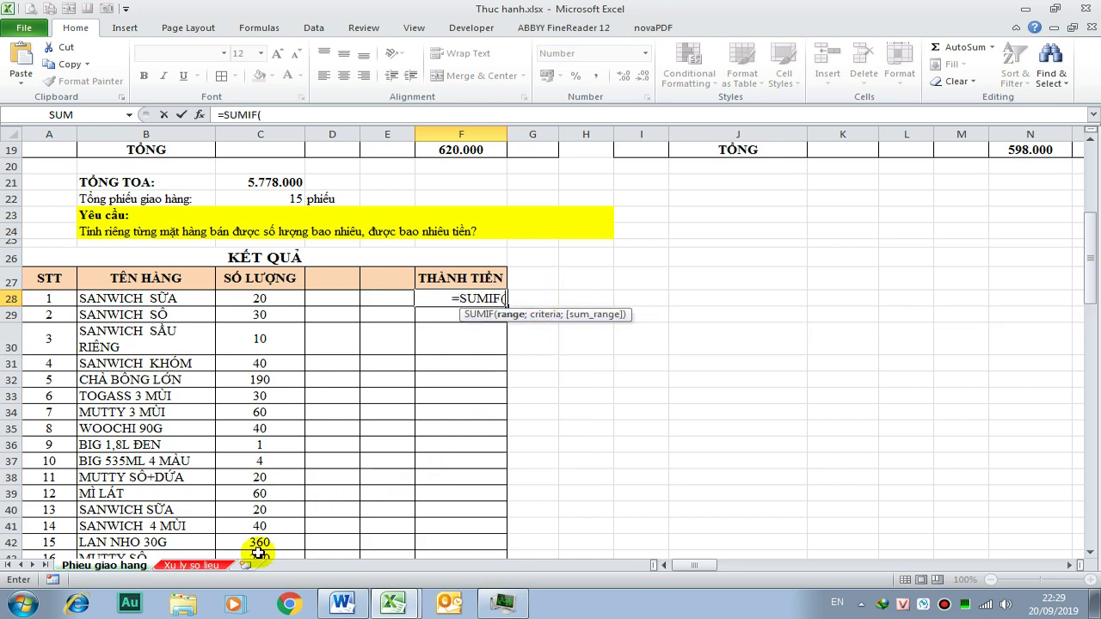
click(194, 566)
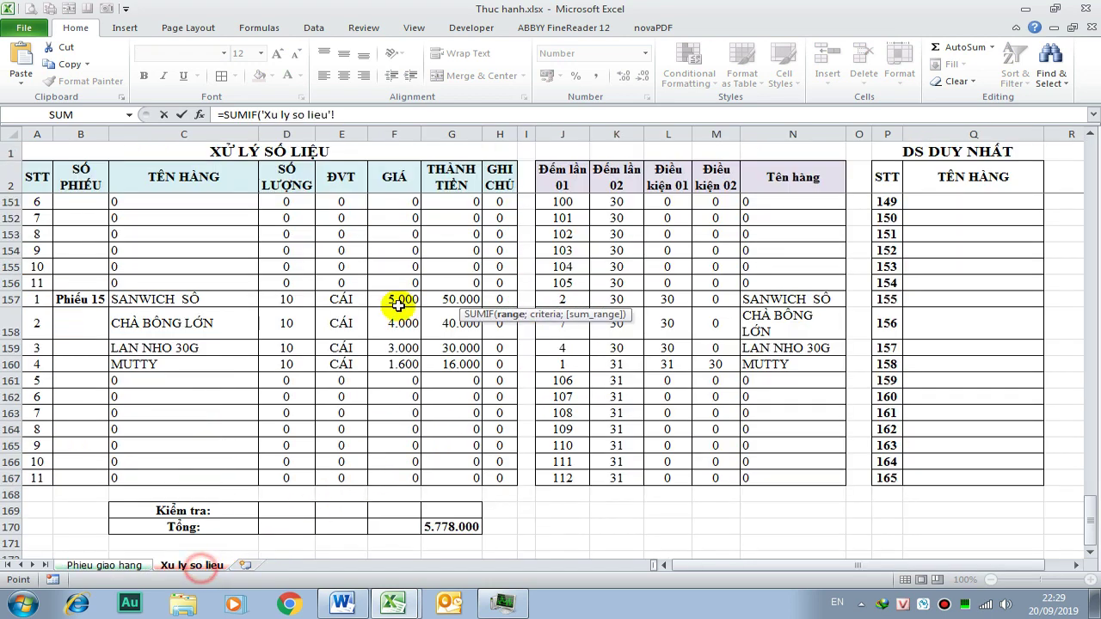
click(188, 478)
drag(1091, 522, 1091, 145)
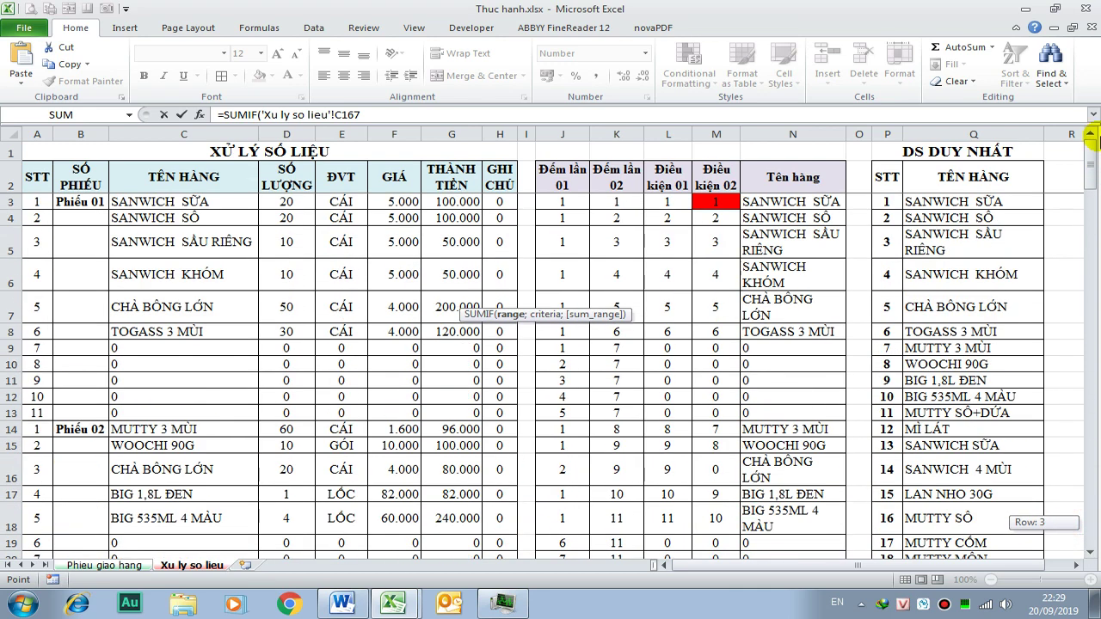
shift+click(190, 204)
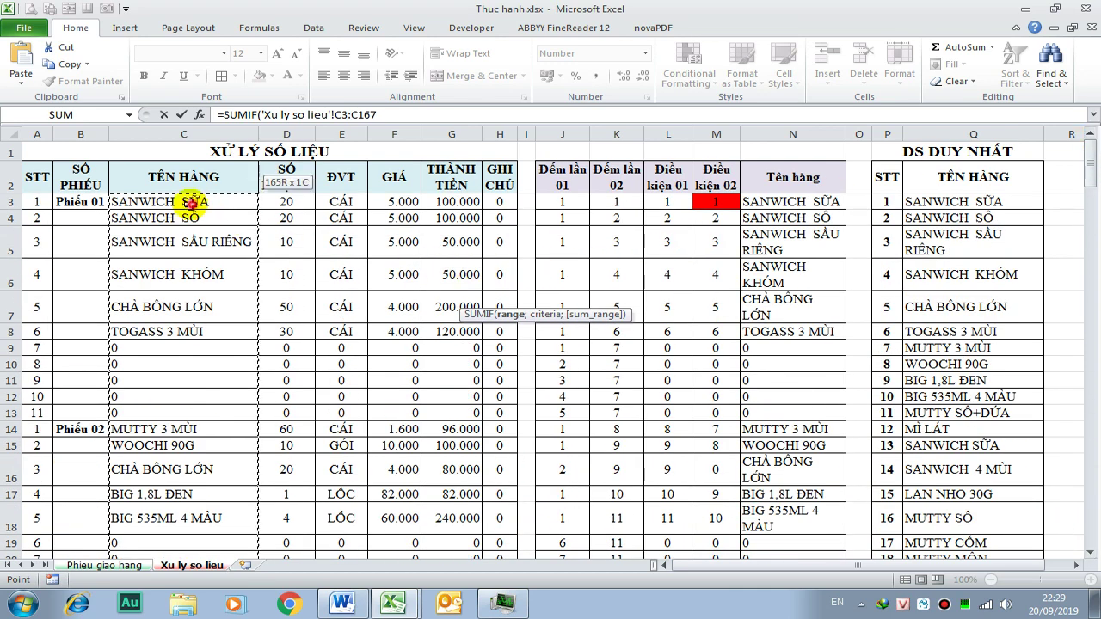
click(344, 114)
key(F4)
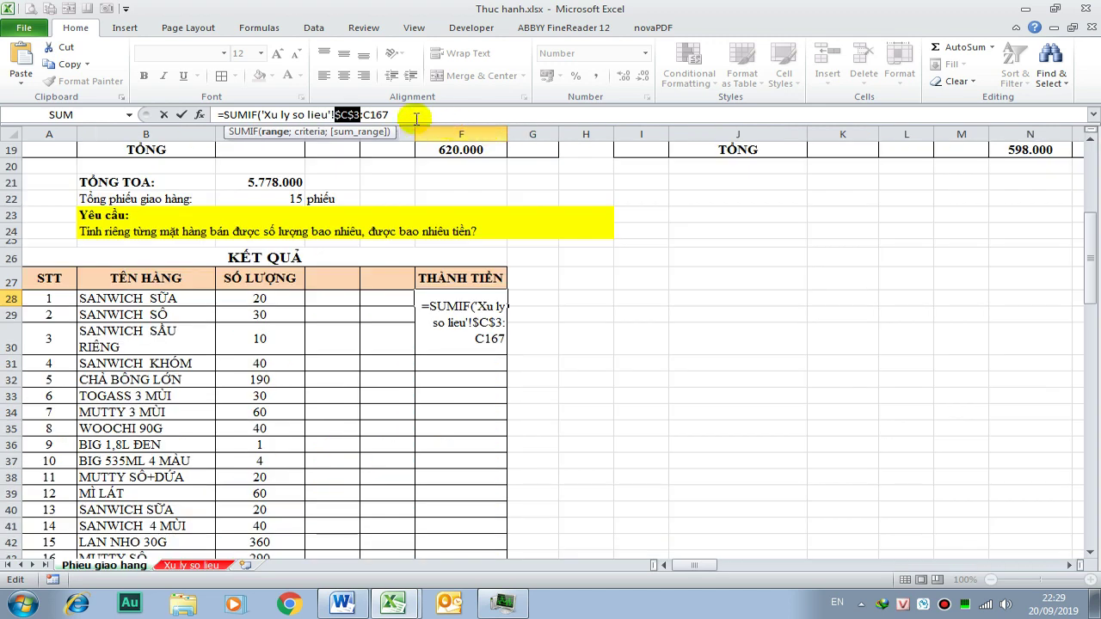
click(423, 113)
key(F4)
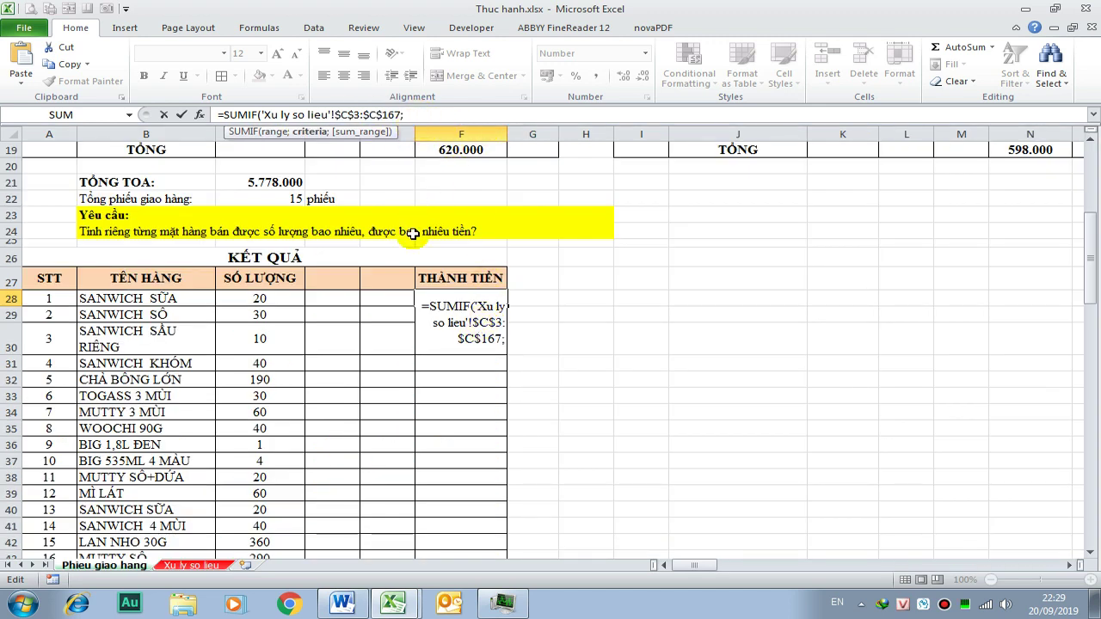
- Add B28 as the criterion without a sheet prefix
click(172, 297)
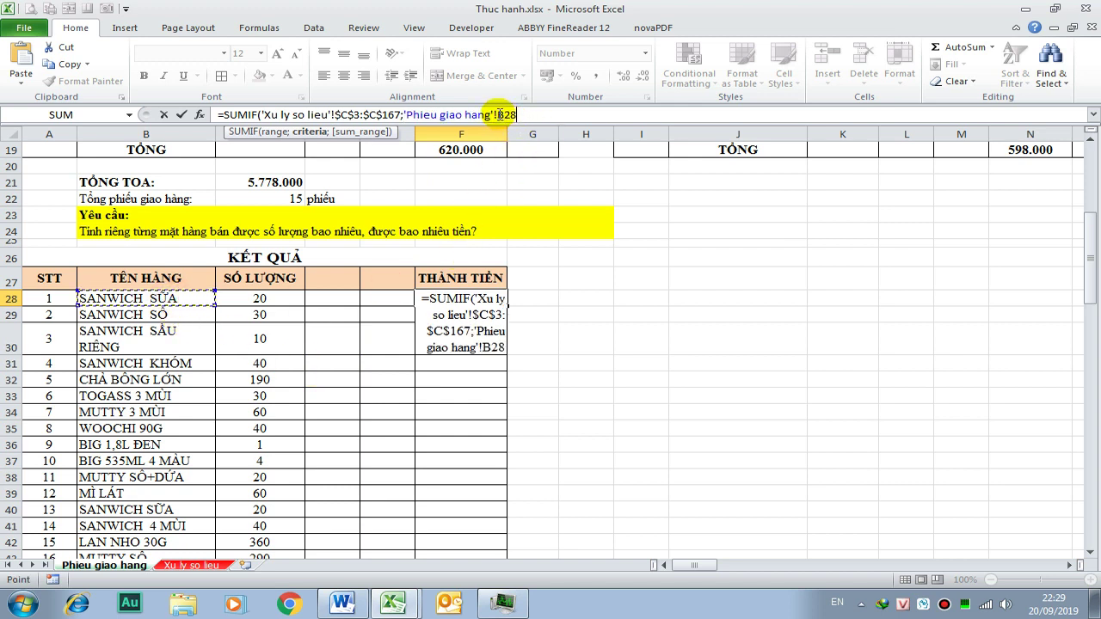
drag(496, 115, 404, 115)
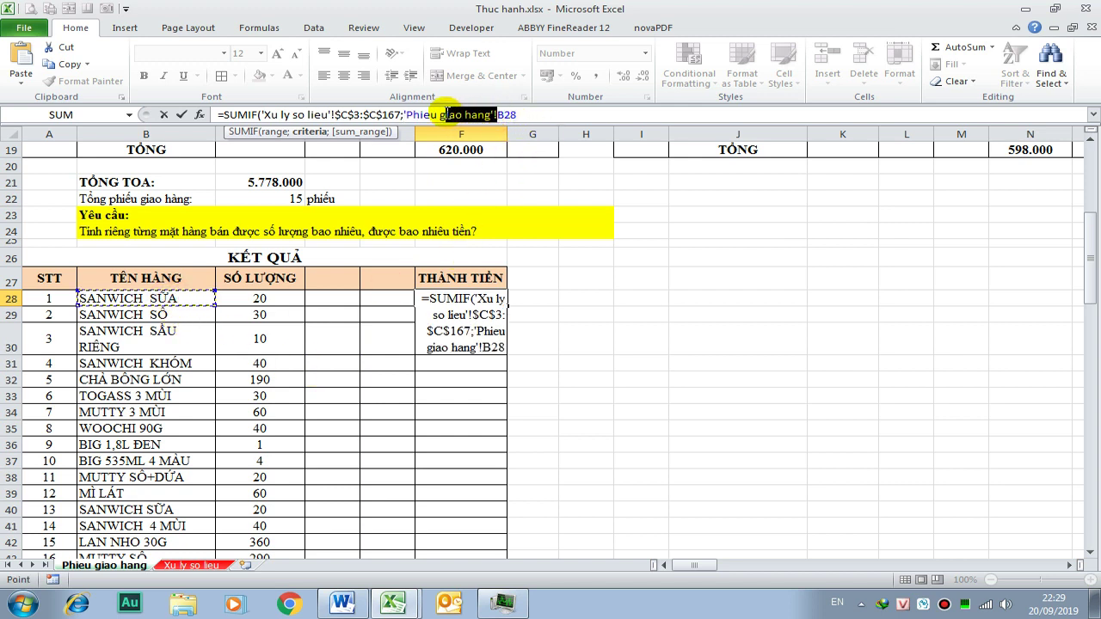
key(Delete)
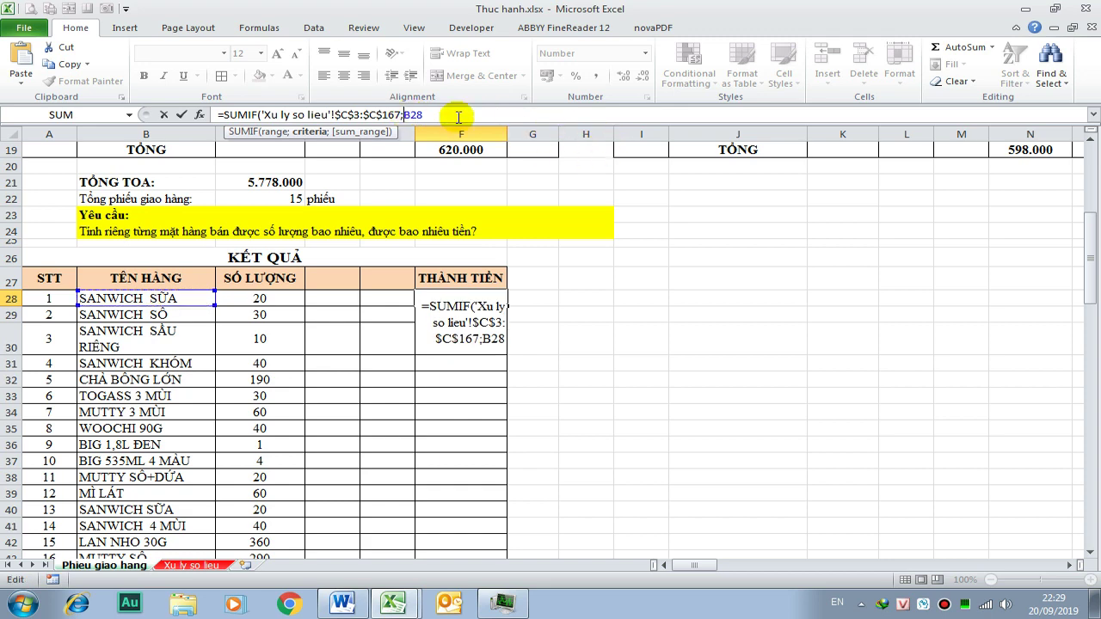
text(;)
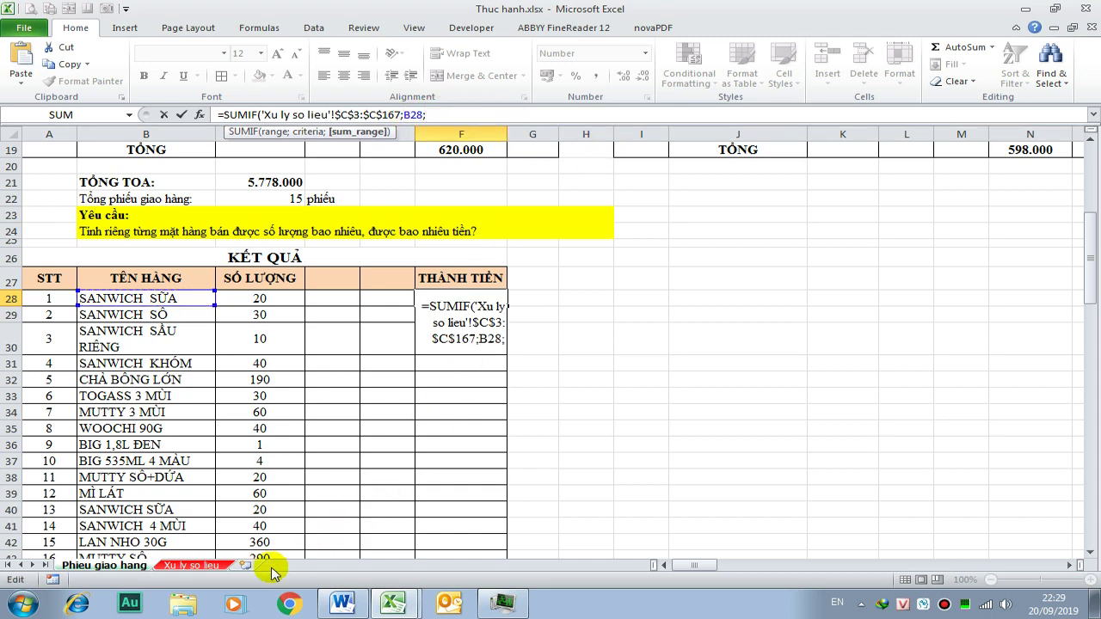
- Finish with the absolute amount range $G$3:$G$167, giving 100.000 in F28
click(219, 567)
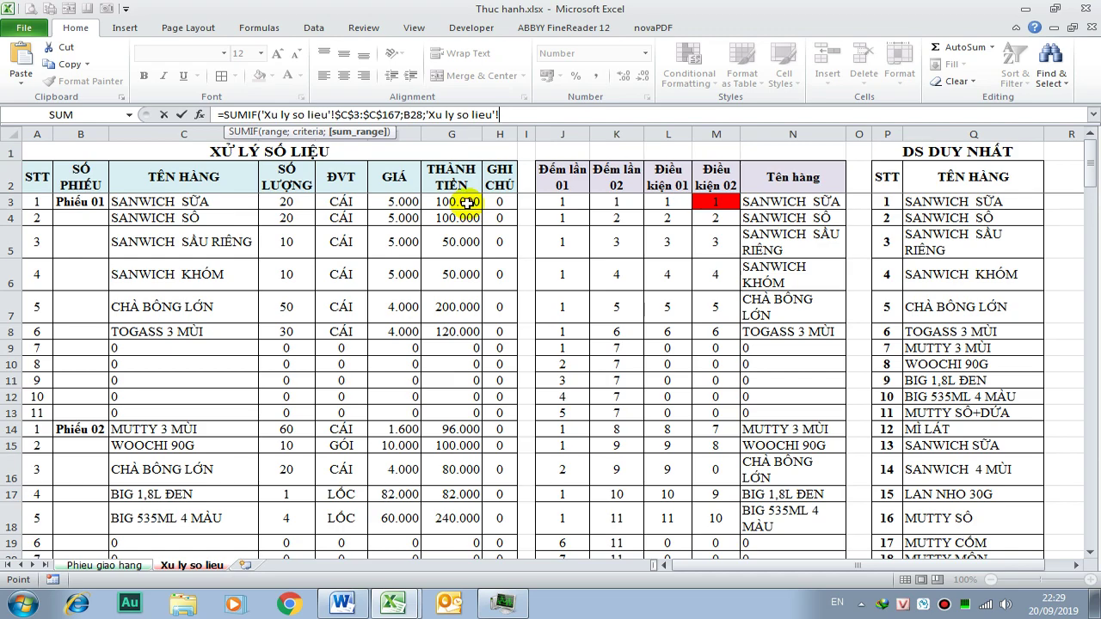
drag(1091, 178, 1091, 508)
shift+click(456, 476)
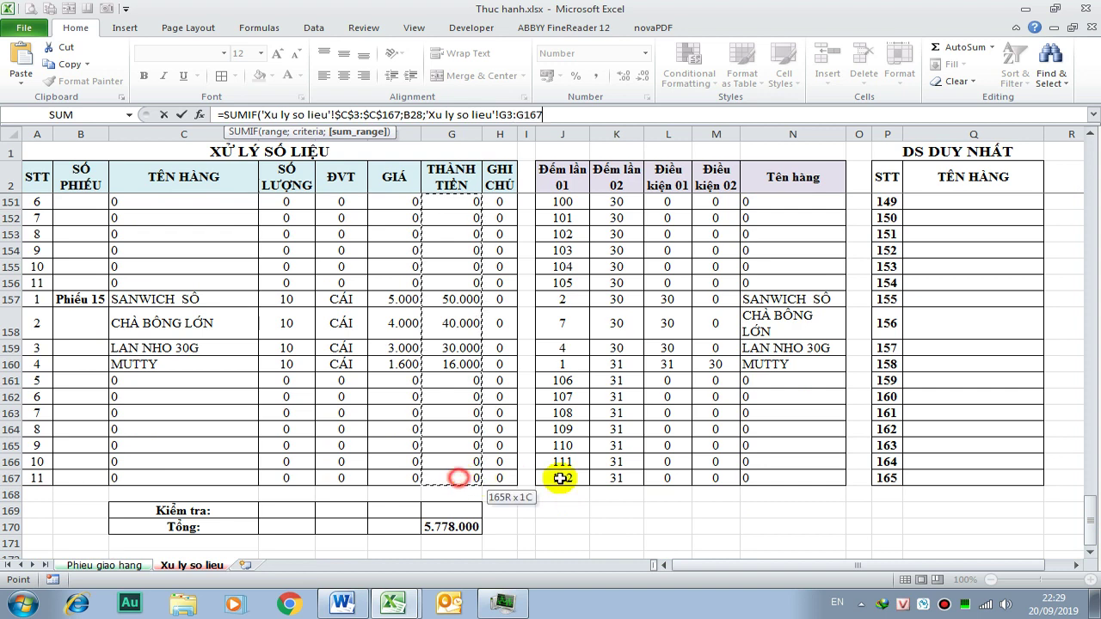
text())
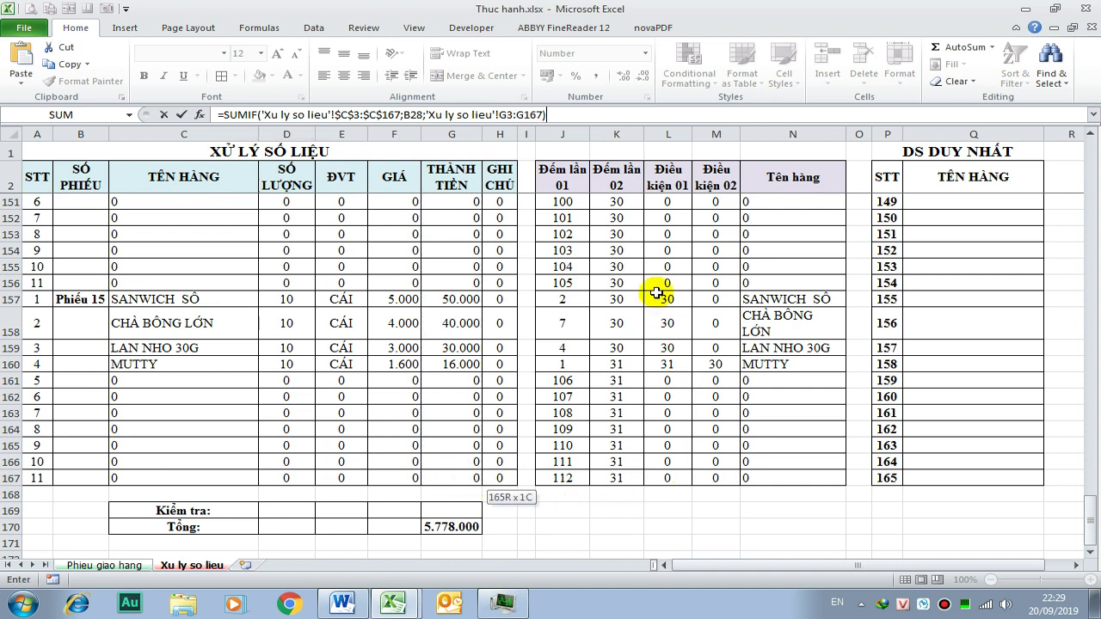
click(503, 117)
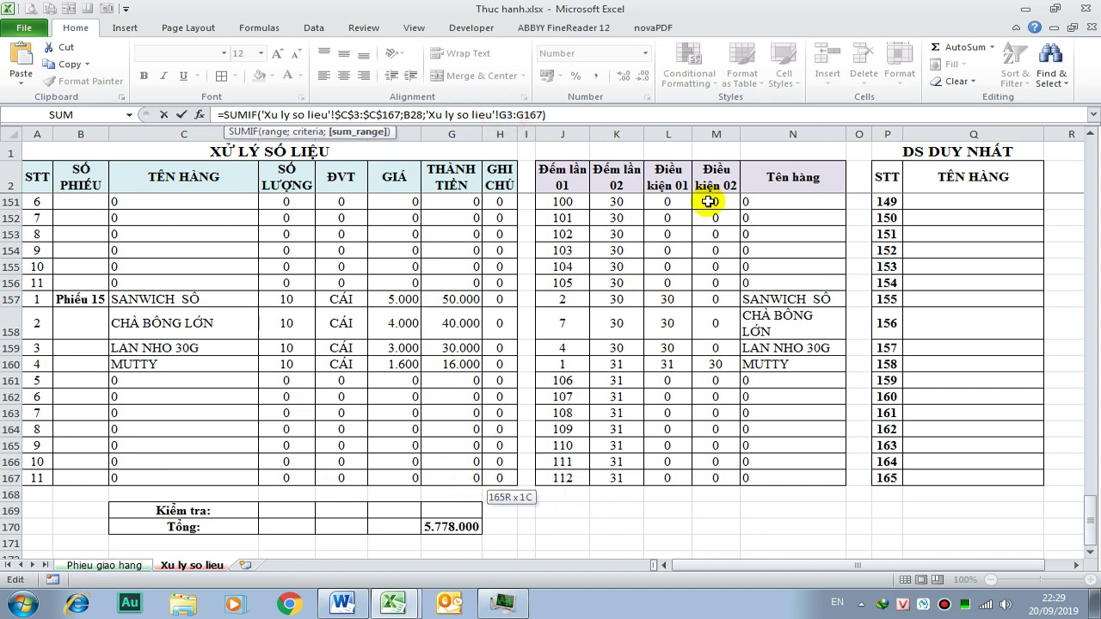
key(F4)
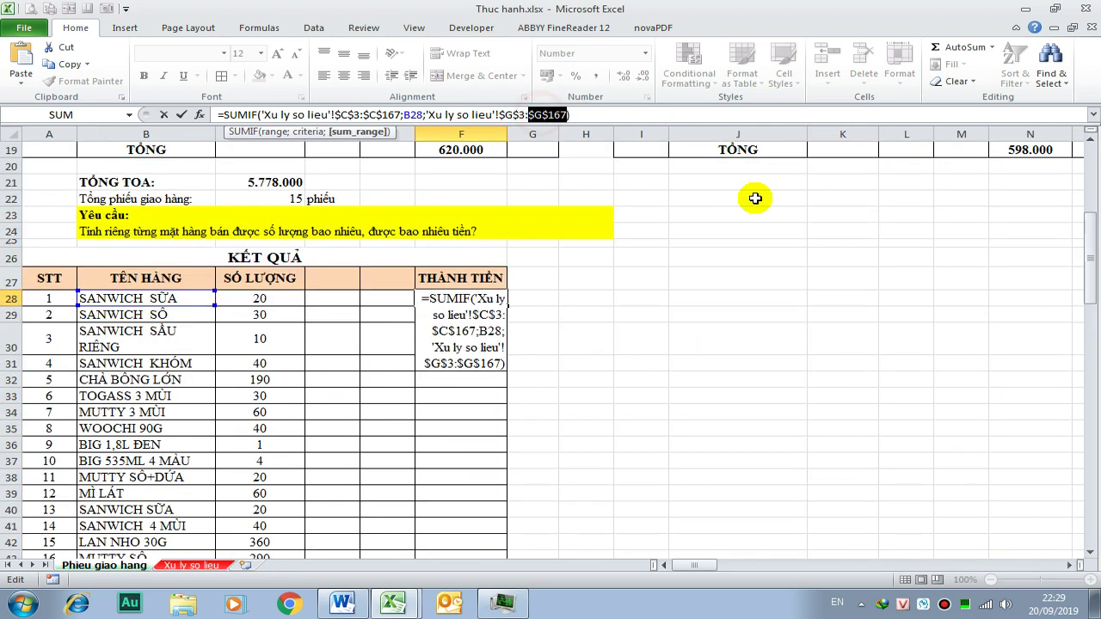
key(Return)
click(452, 299)
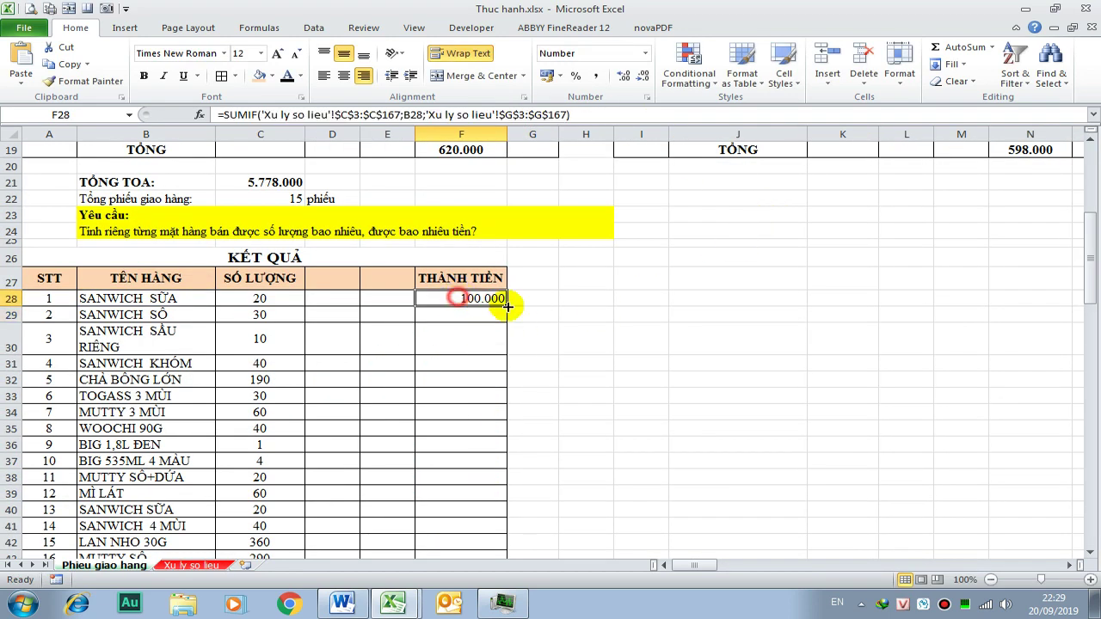
- Fill F28's amount formula down to F108, giving amounts like 150.000 and 760.000
drag(509, 305, 559, 615)
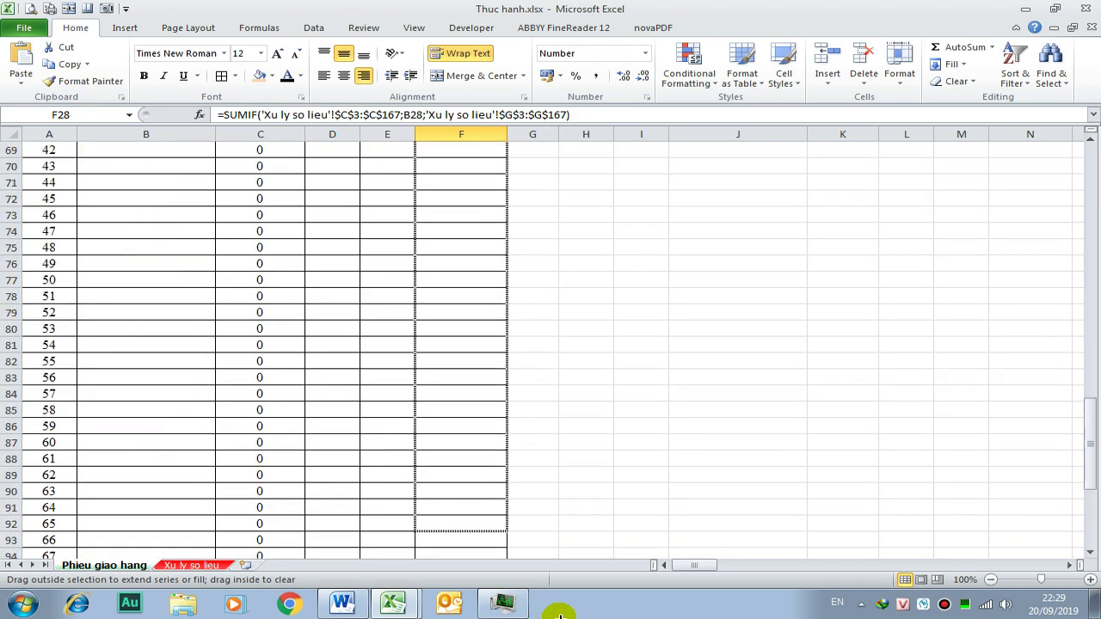
drag(559, 615, 479, 523)
scroll(679, 439, up, 12)
scroll(683, 422, up, 11)
click(679, 400)
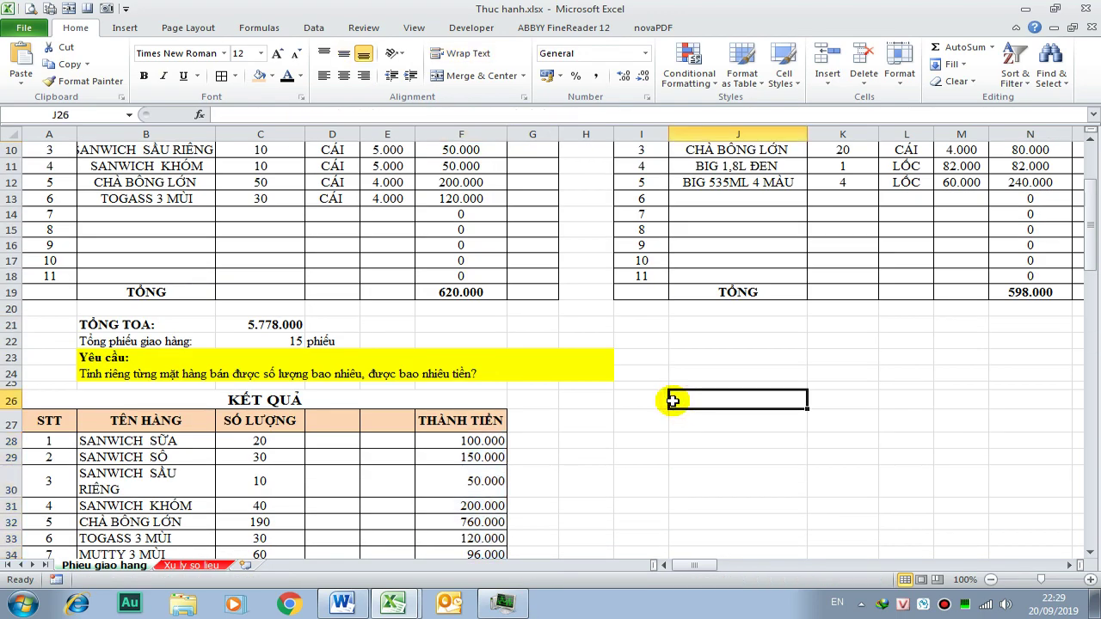
scroll(630, 394, down, 3)
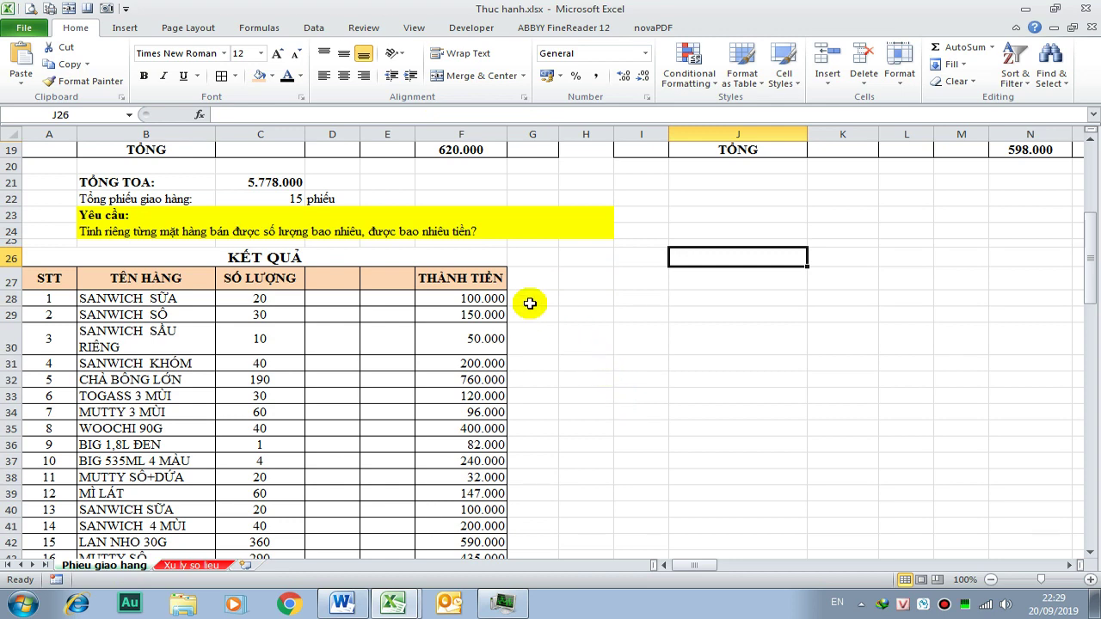
- Enter the label Tổng tiền in I28
click(683, 297)
click(645, 302)
text(Tổng tiền)
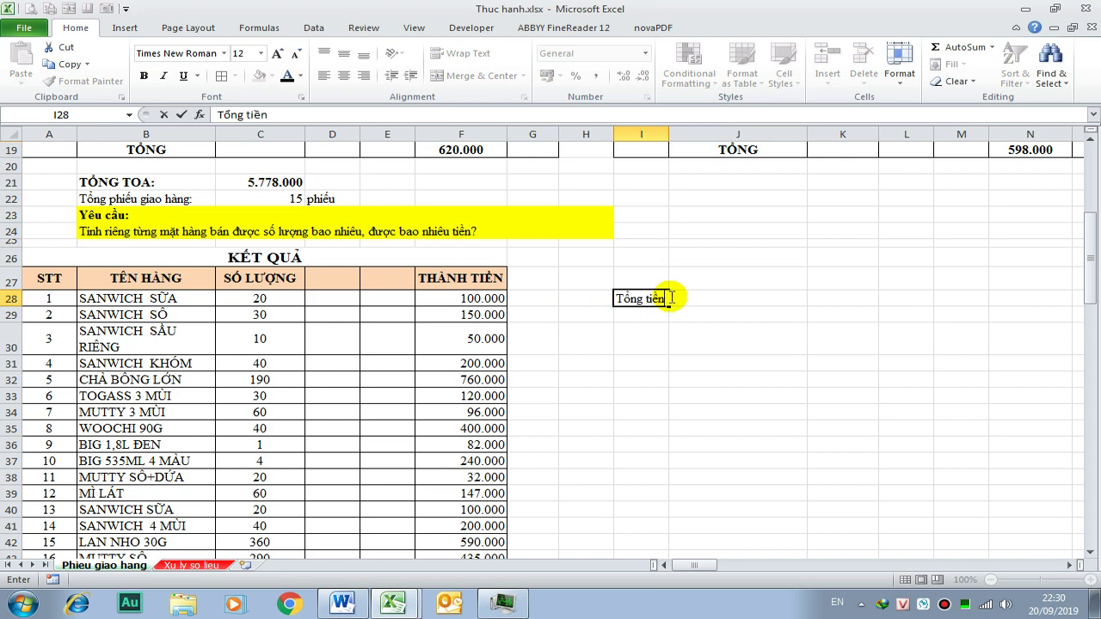
key(Return)
- Enter =SUM(F28:F108) in J29 as the check total, showing 5.778.000
click(668, 299)
click(676, 303)
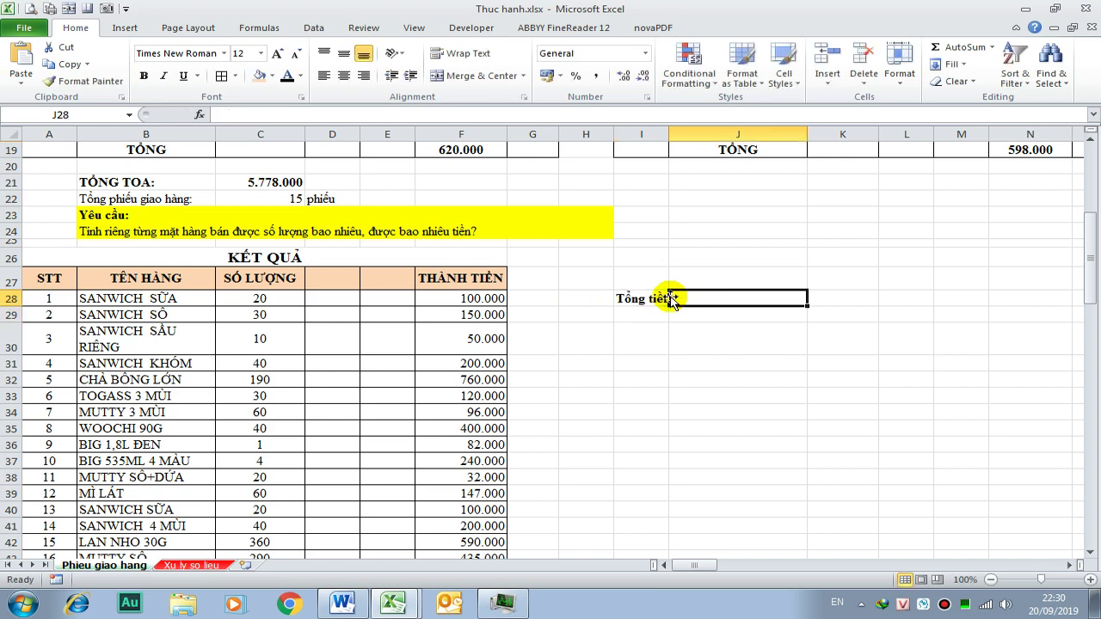
text(=)
key(Escape)
click(820, 402)
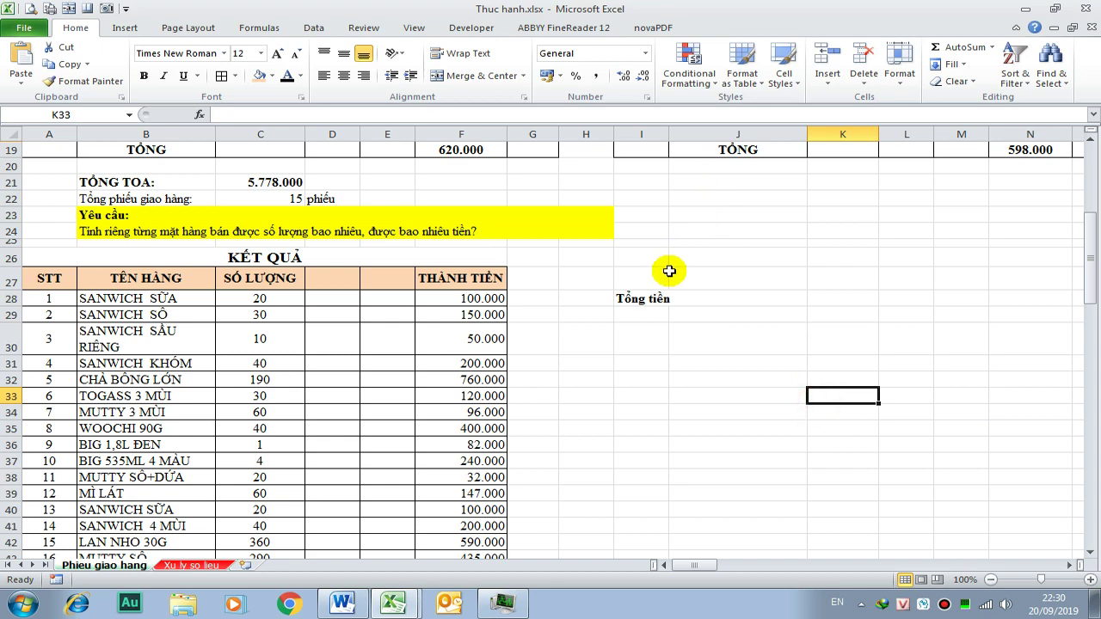
click(747, 298)
click(730, 320)
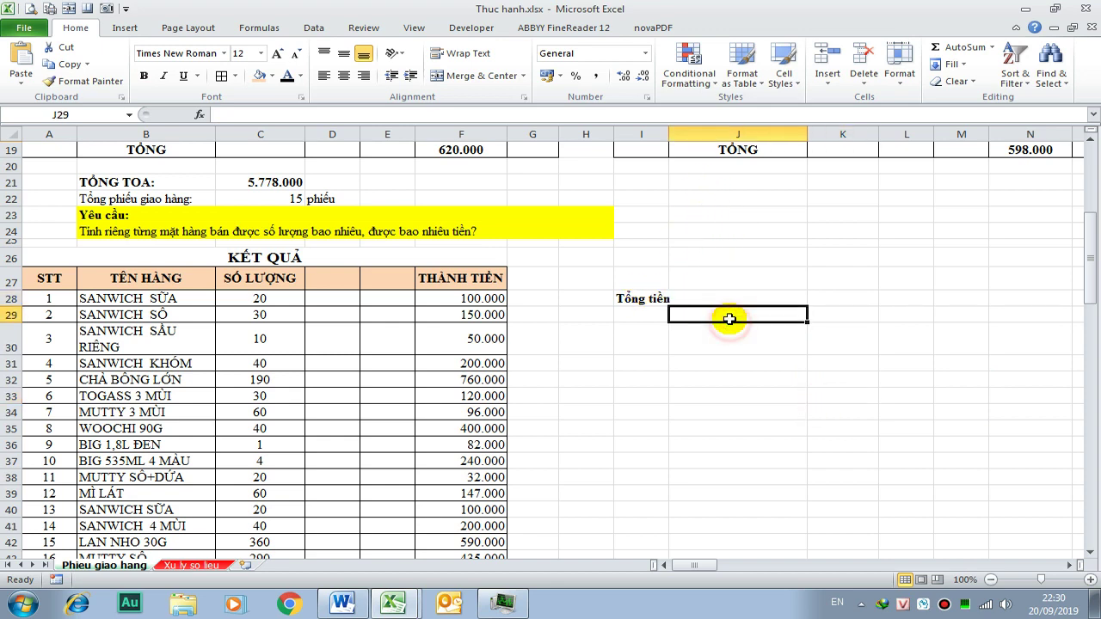
key(alt+equal)
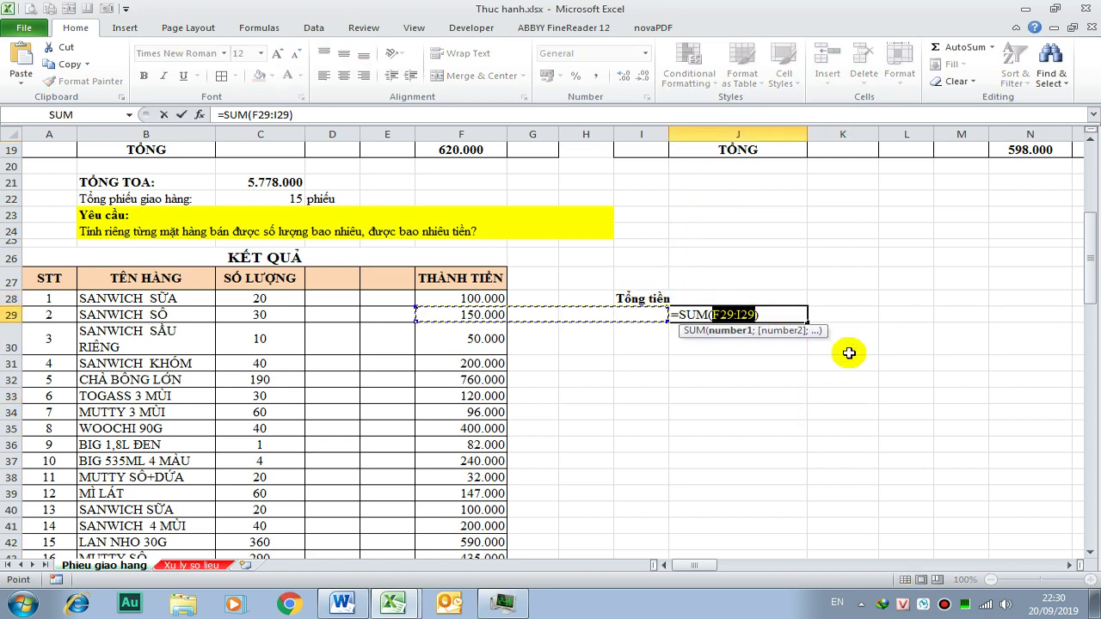
click(480, 301)
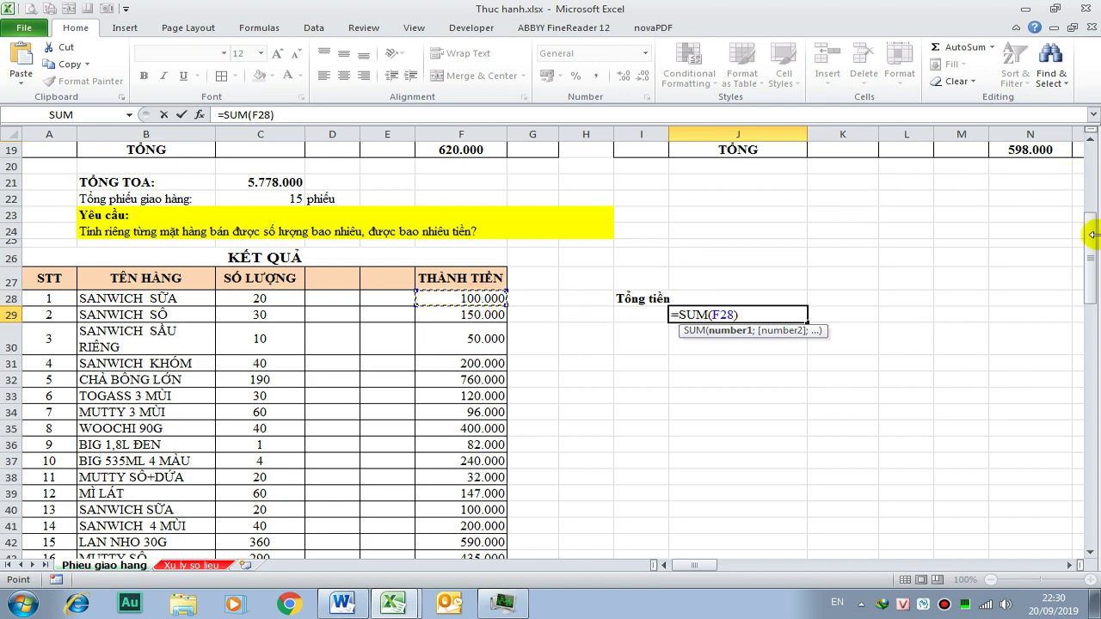
drag(1090, 229, 1085, 499)
shift+click(495, 541)
key(Return)
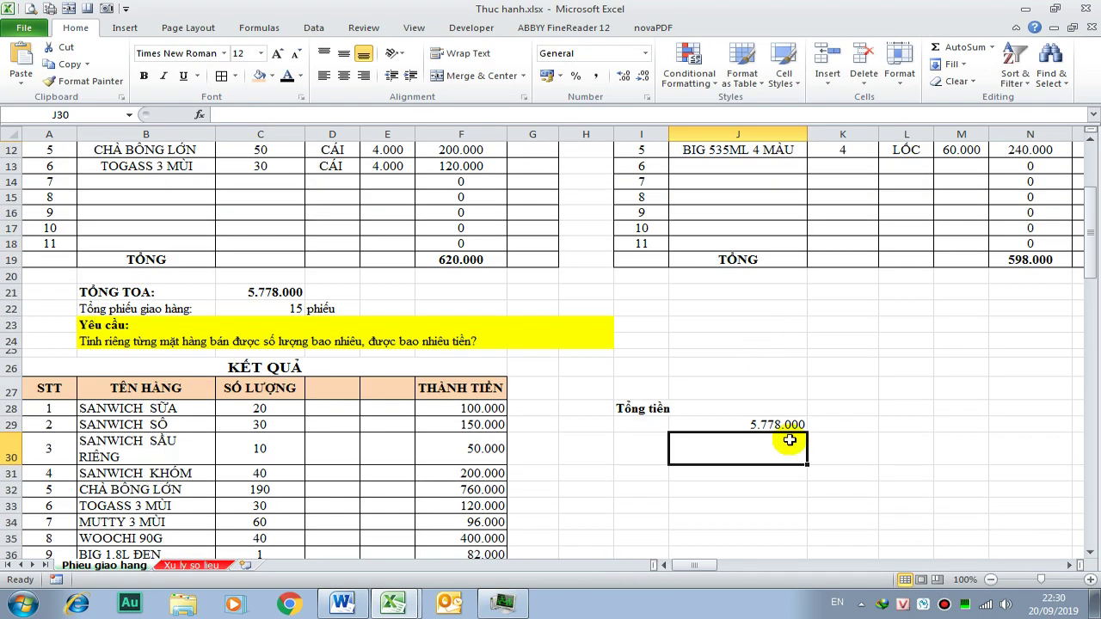
- Make the 5.778.000 check total bold
click(774, 425)
key(ctrl+b)
click(749, 460)
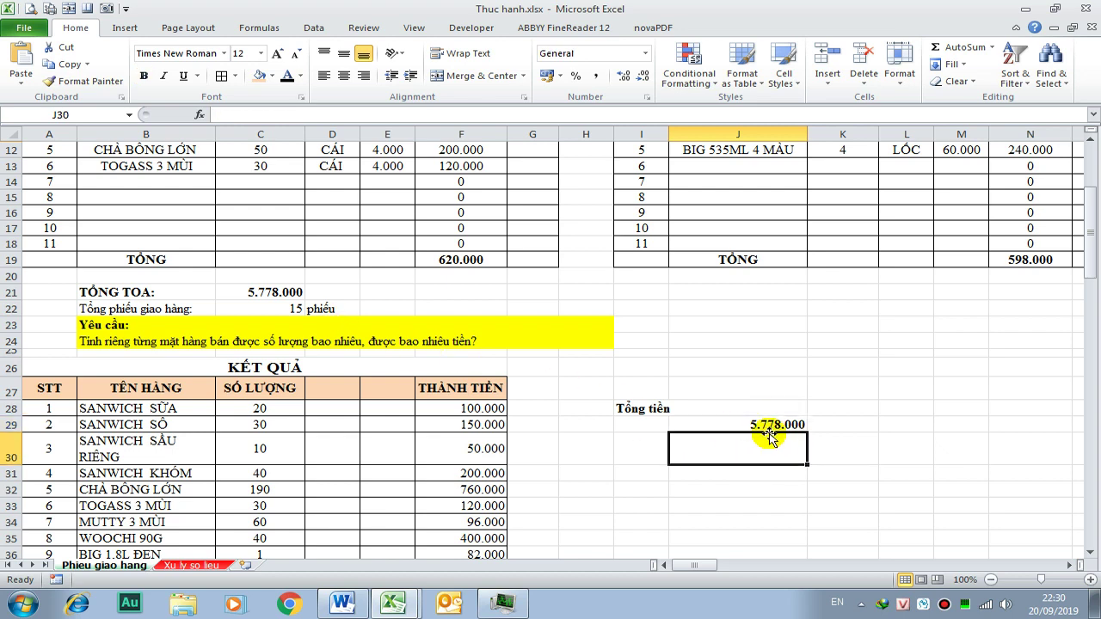
click(265, 293)
scroll(239, 431, down, 4)
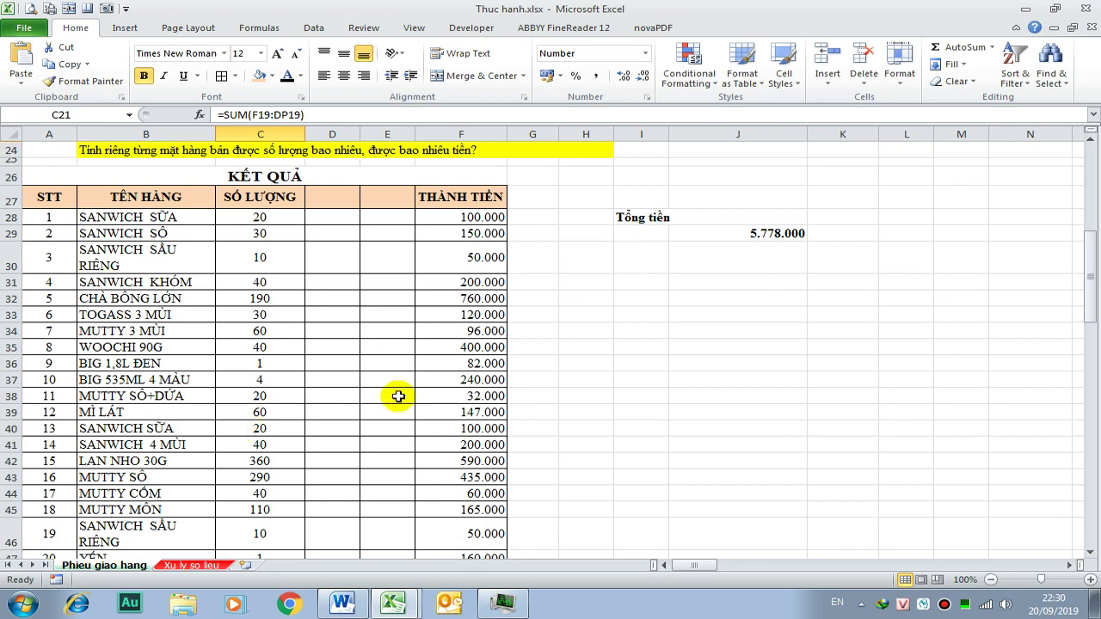
scroll(362, 397, up, 2)
click(644, 410)
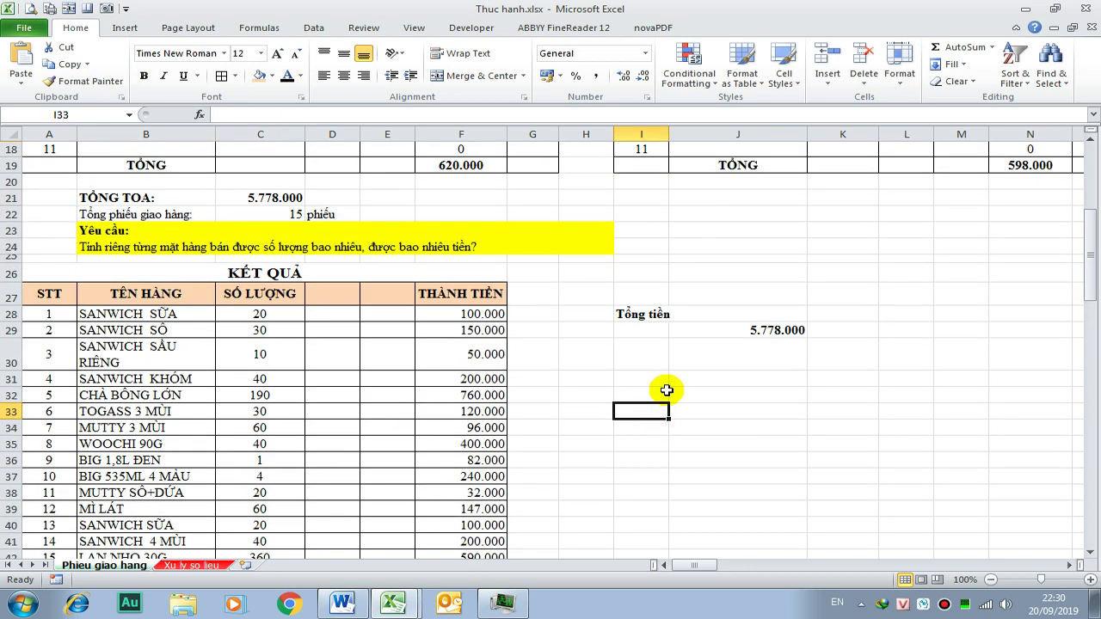
scroll(366, 391, down, 1)
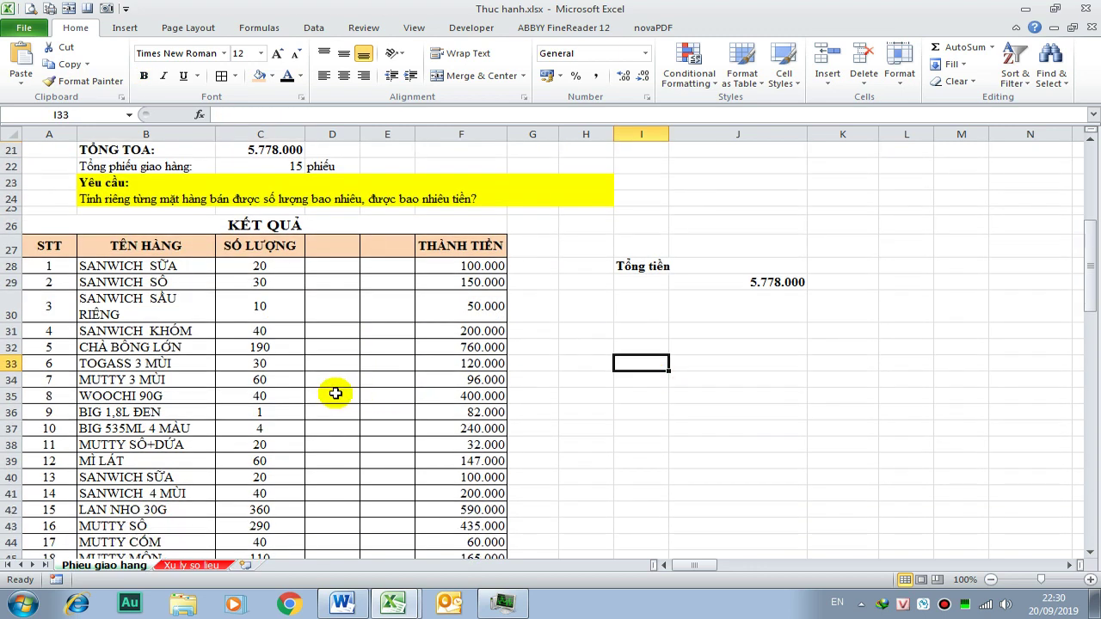
click(158, 265)
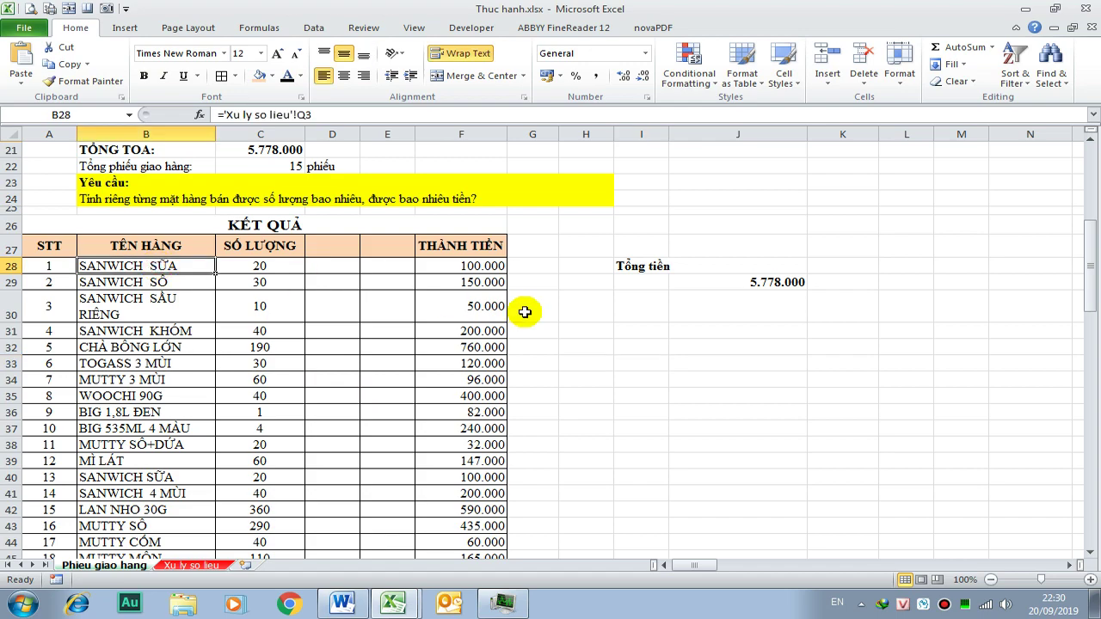
scroll(525, 312, up, 3)
scroll(525, 312, up, 3)
click(172, 231)
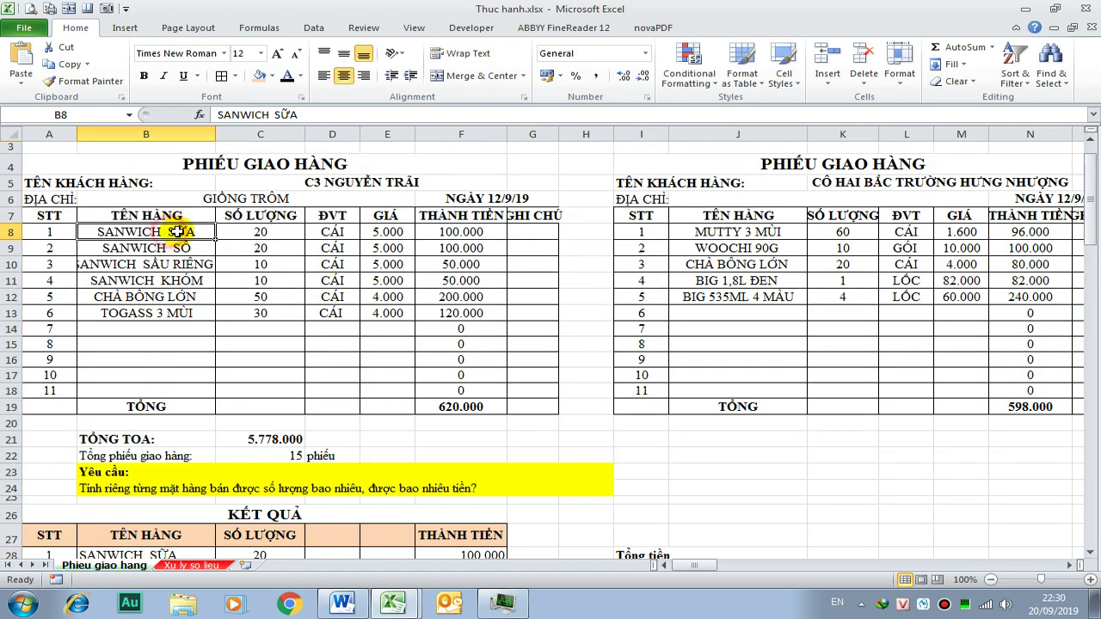
click(272, 231)
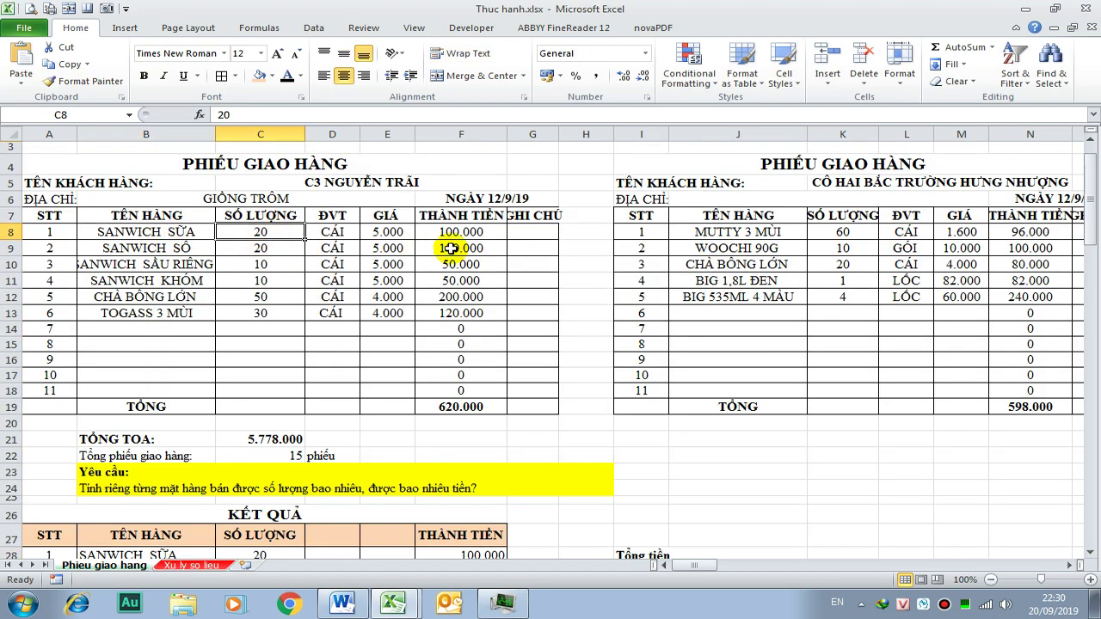
text(15)
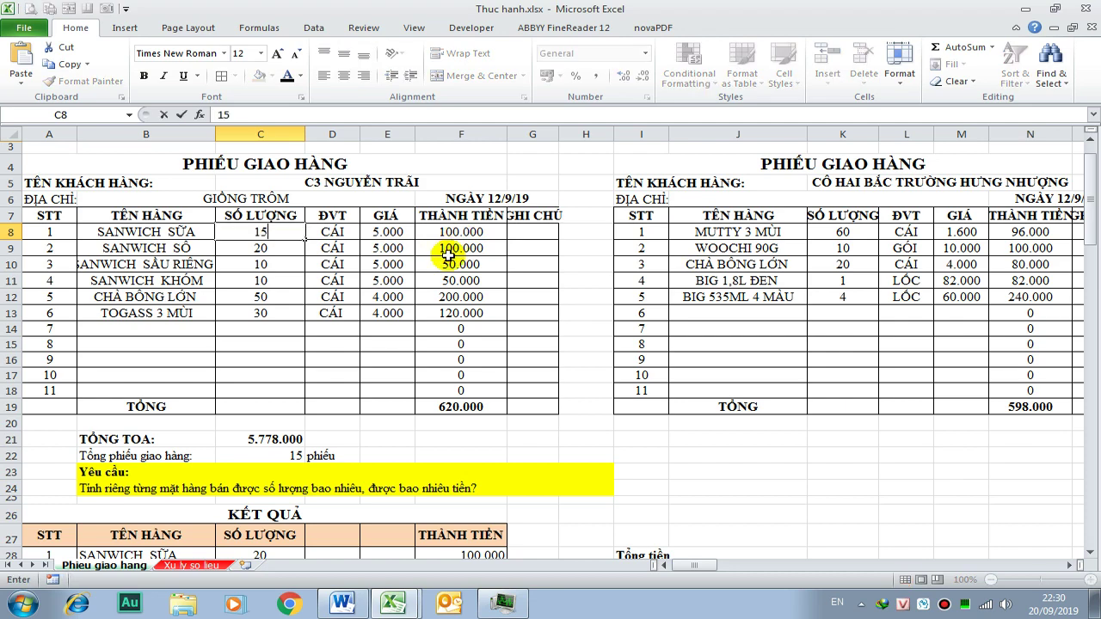
scroll(431, 263, down, 3)
scroll(441, 309, up, 4)
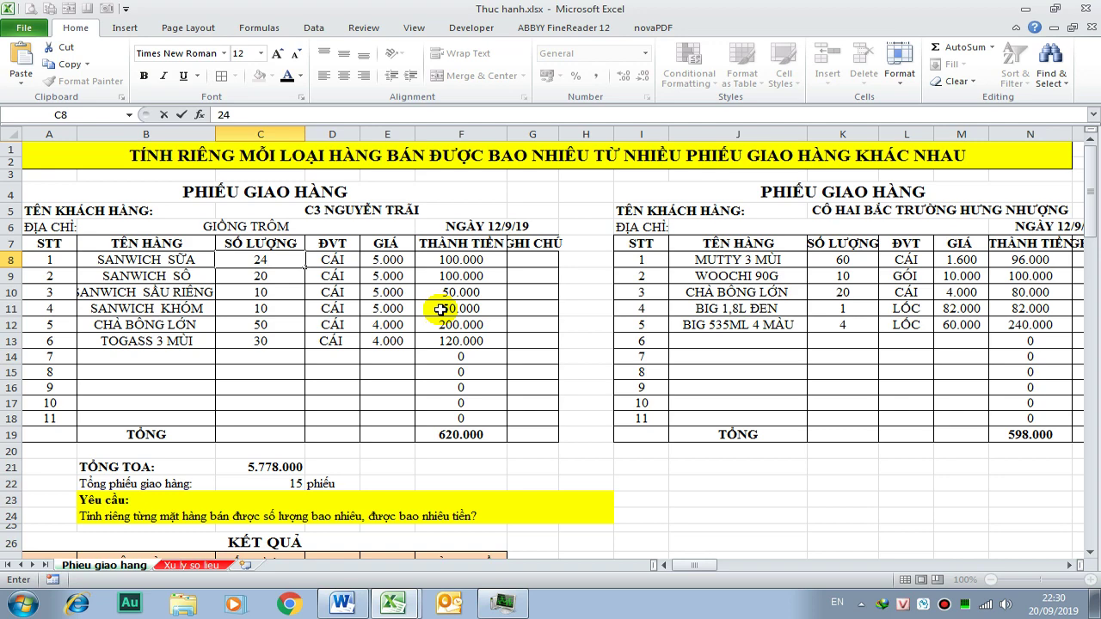
scroll(441, 308, down, 4)
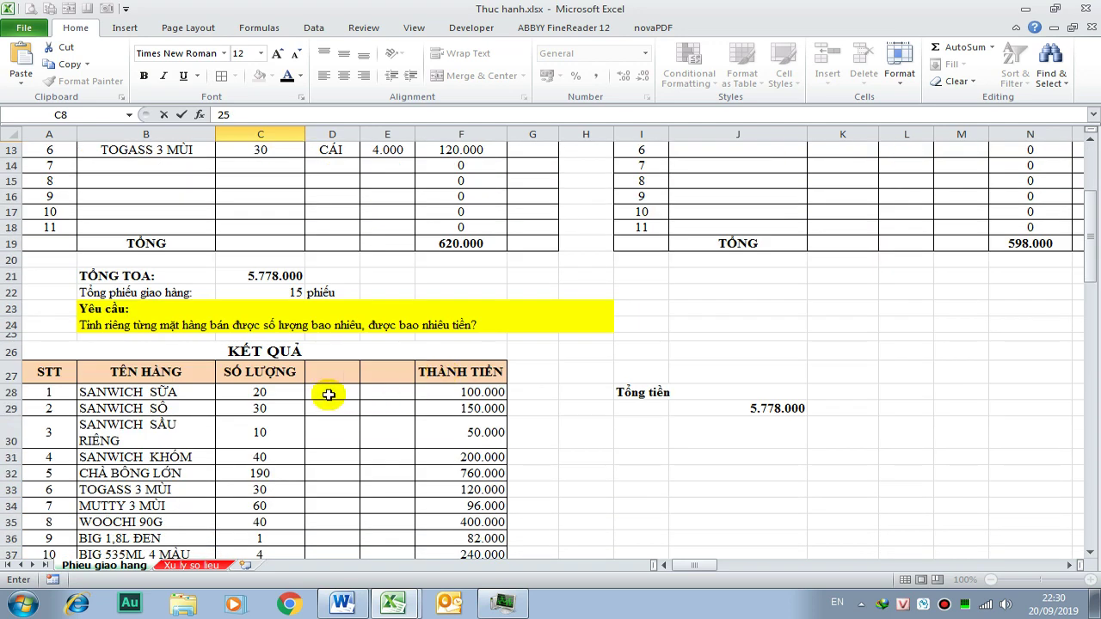
key(Return)
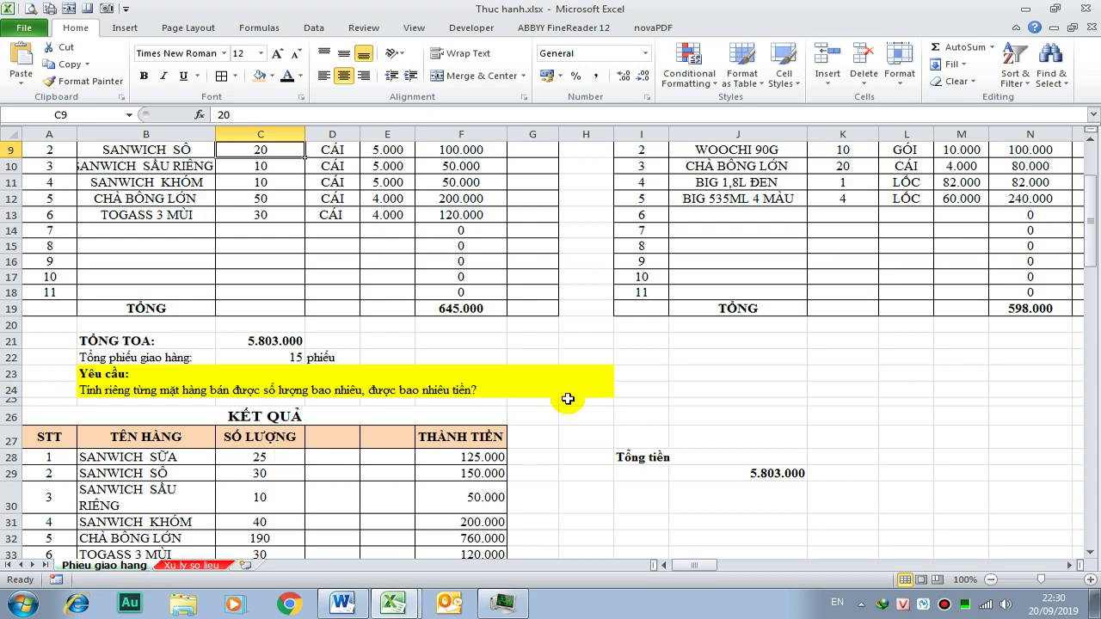
scroll(593, 364, up, 3)
click(274, 263)
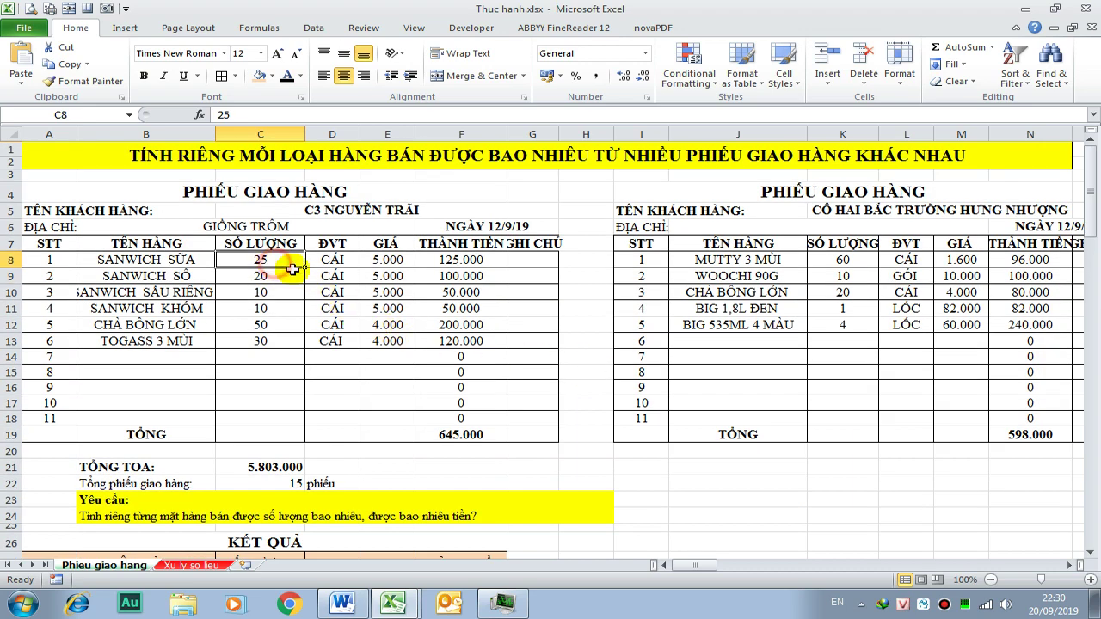
text(2)
key(Return)
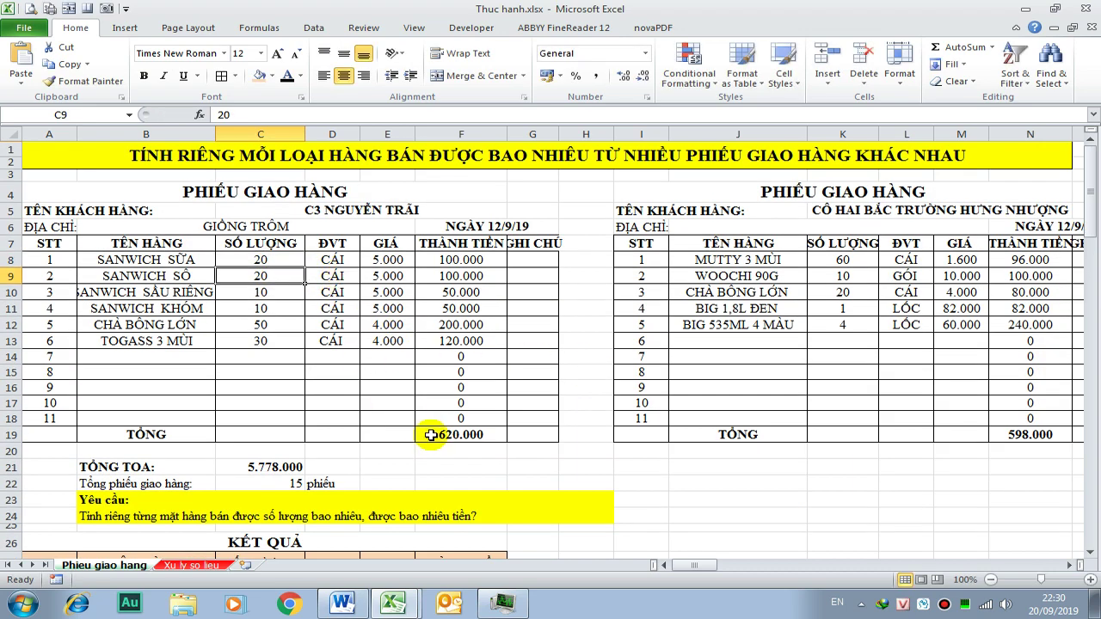
scroll(433, 418, down, 2)
click(646, 433)
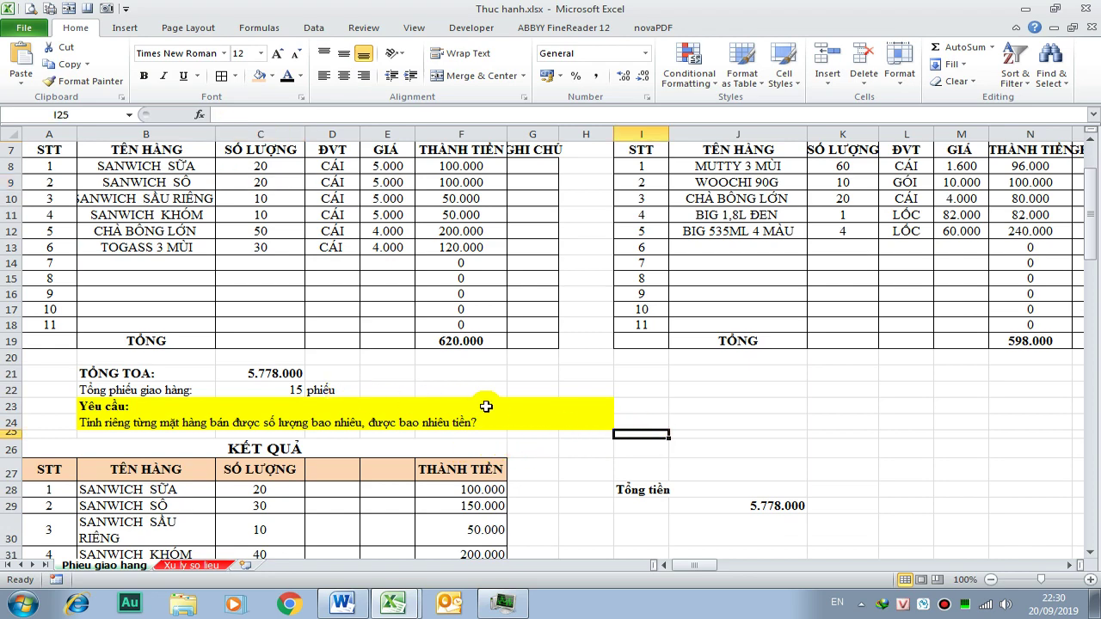
- Clear H27:K30, deleting the Tổng tiền label and its 5.778.000 total
scroll(497, 419, down, 3)
scroll(501, 427, down, 3)
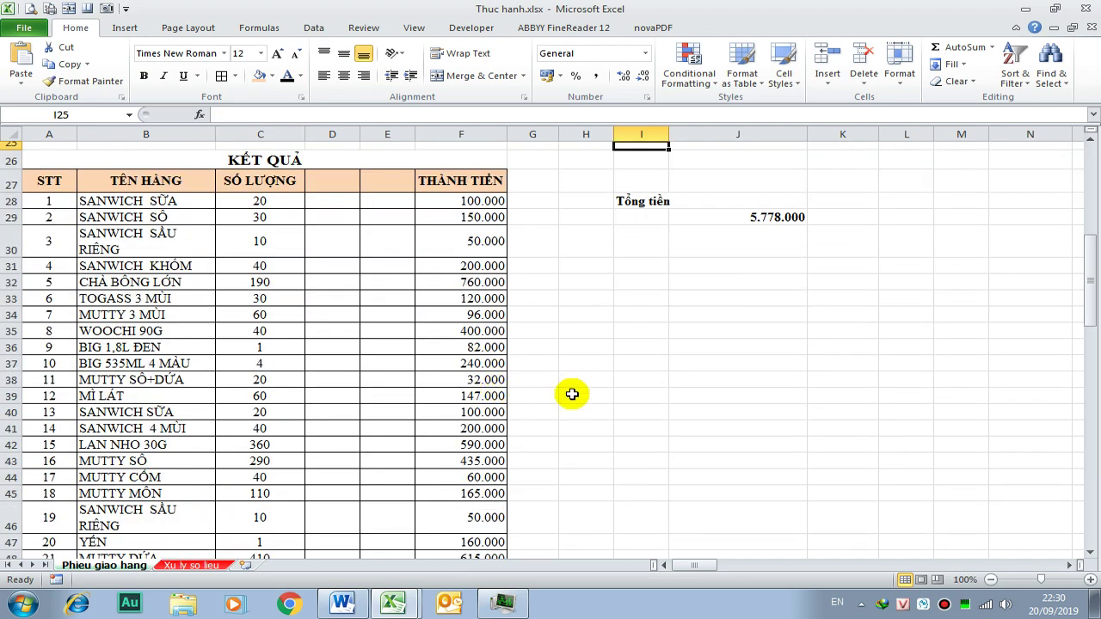
scroll(437, 462, up, 1)
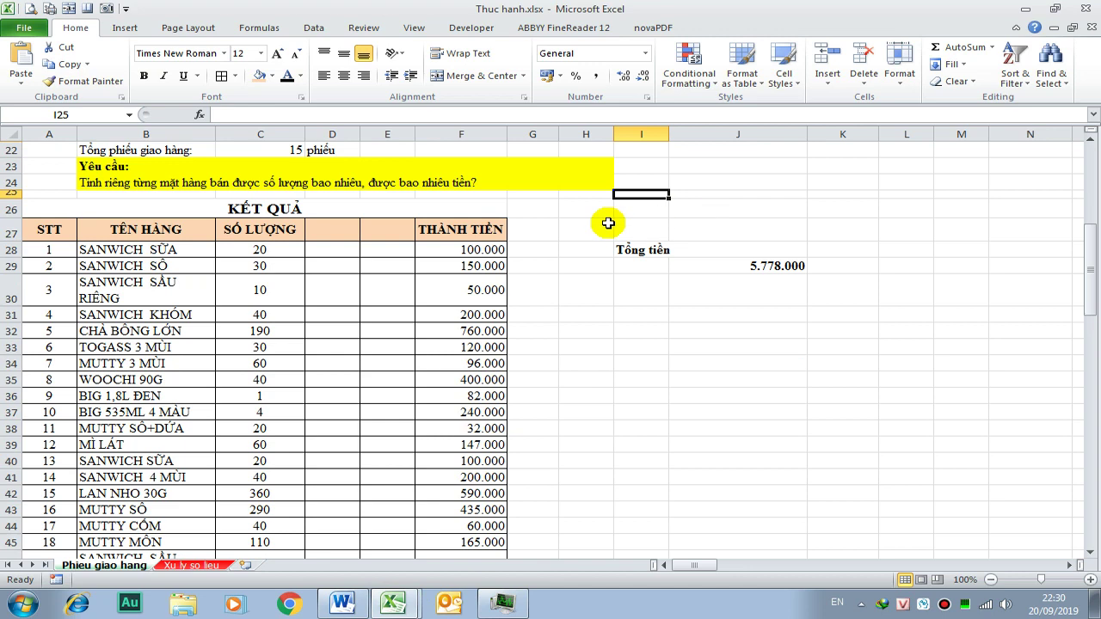
drag(605, 224, 808, 306)
key(Delete)
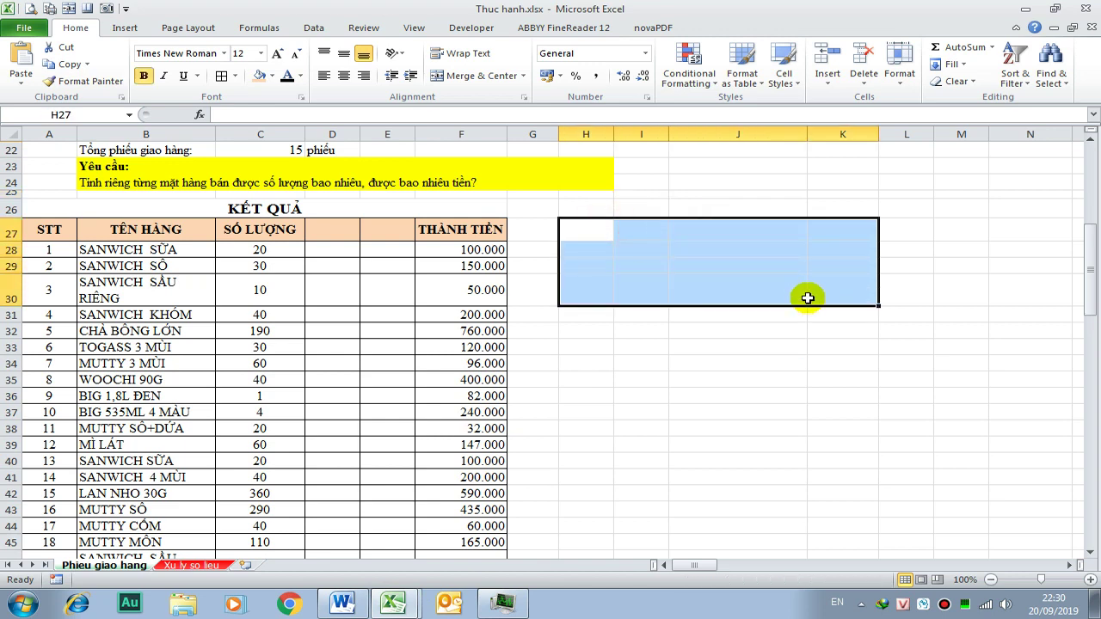
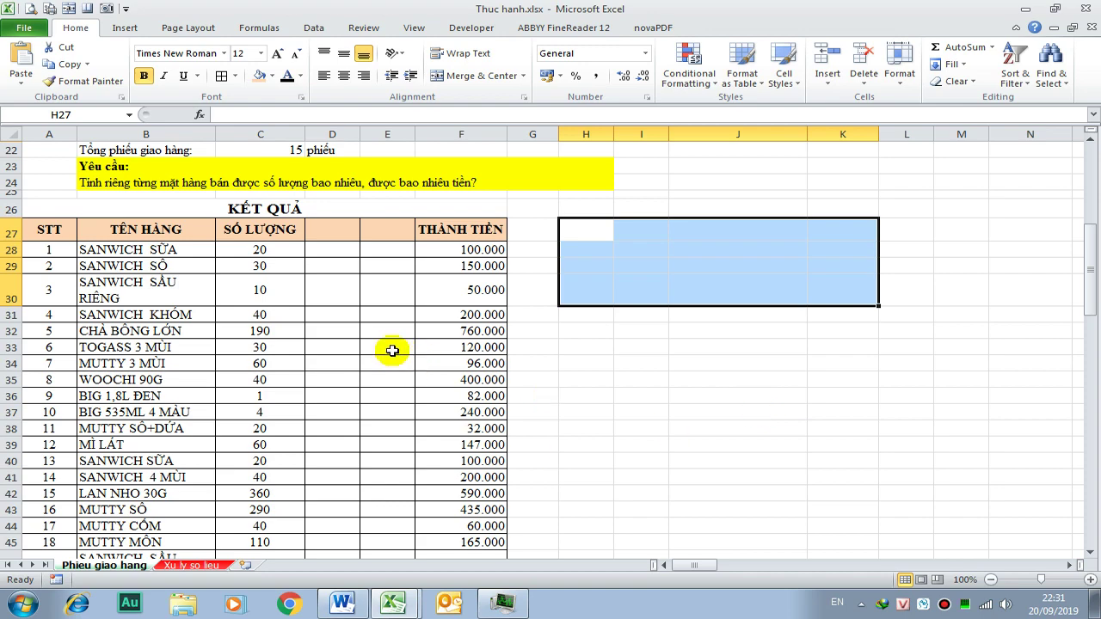
- Read the formula steps in Huong dan.docx, then return to Thuc hanh.xlsx's Phieu giao hang sheet
scroll(391, 348, up, 7)
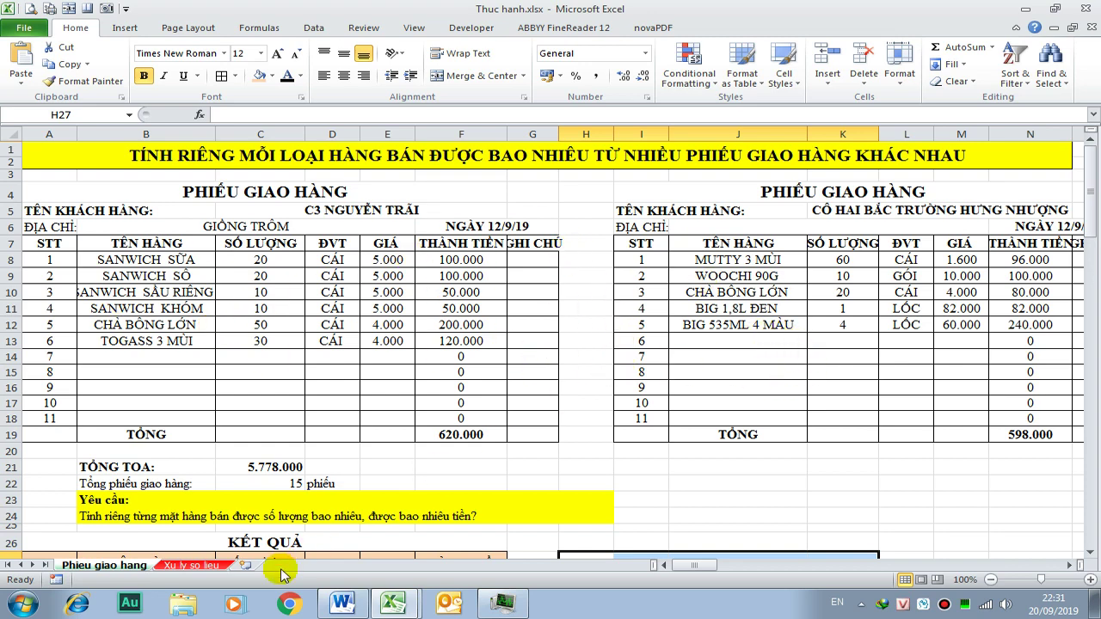
click(342, 604)
scroll(540, 469, up, 10)
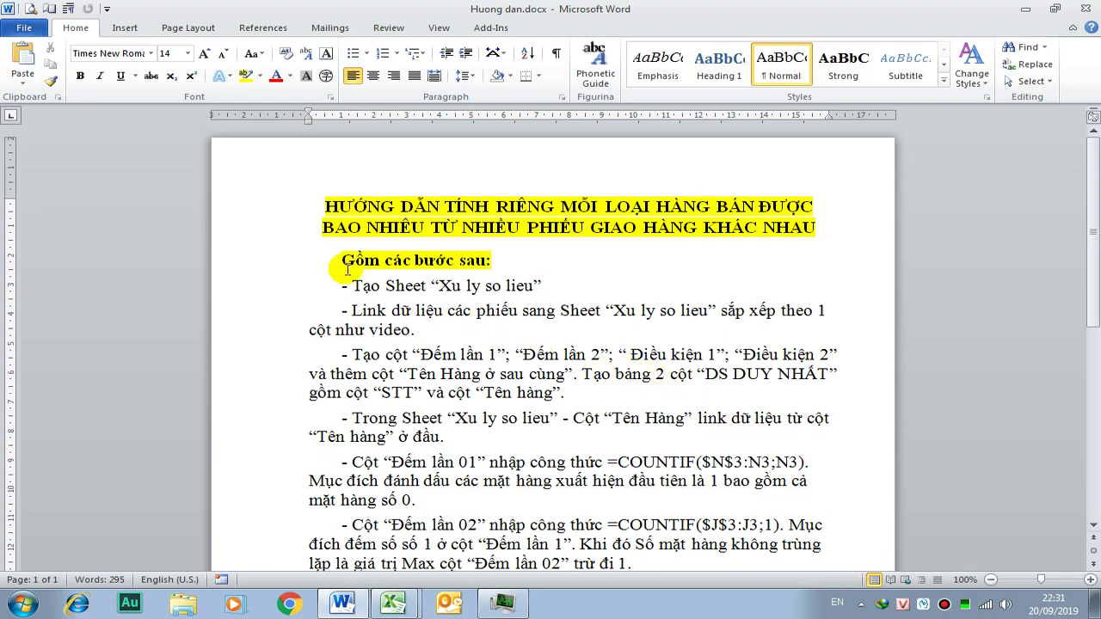
scroll(609, 441, down, 3)
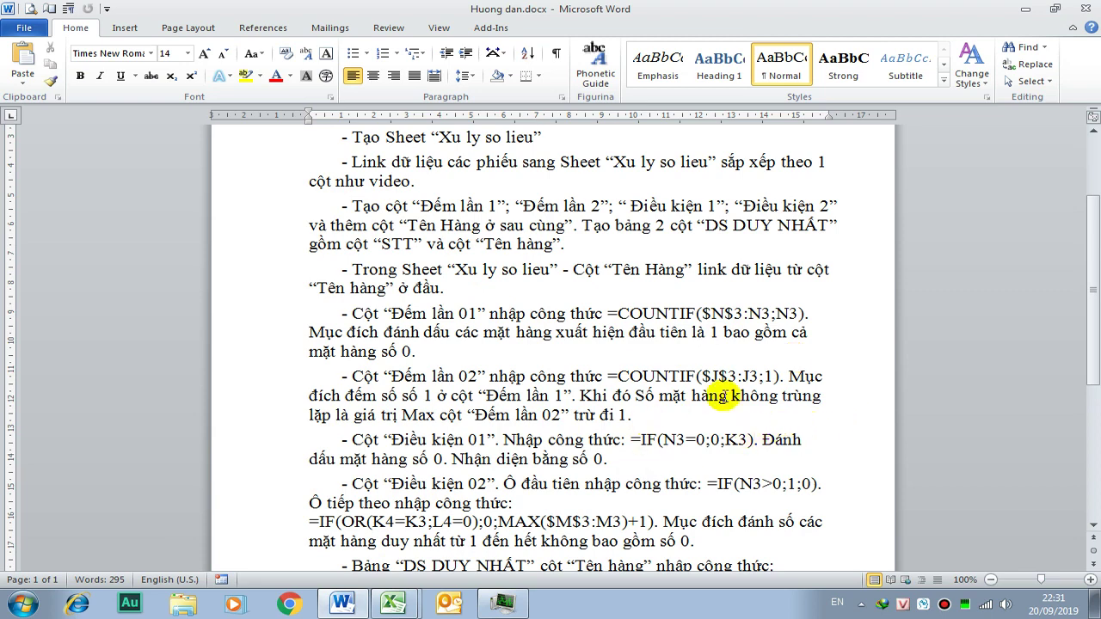
scroll(738, 395, down, 3)
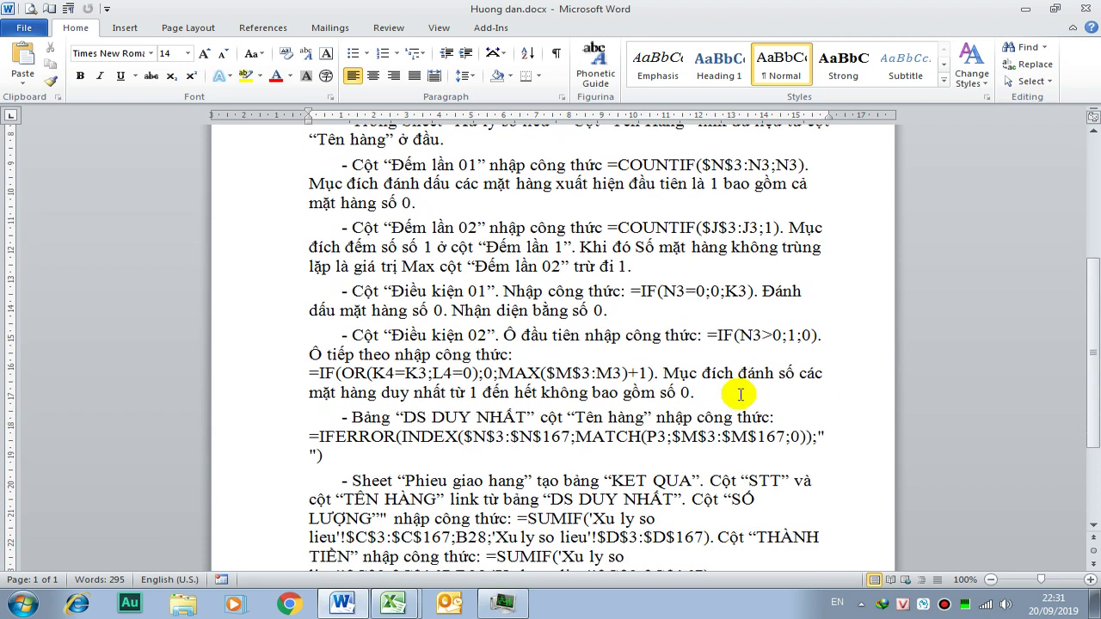
mouse_move(392, 602)
click(361, 568)
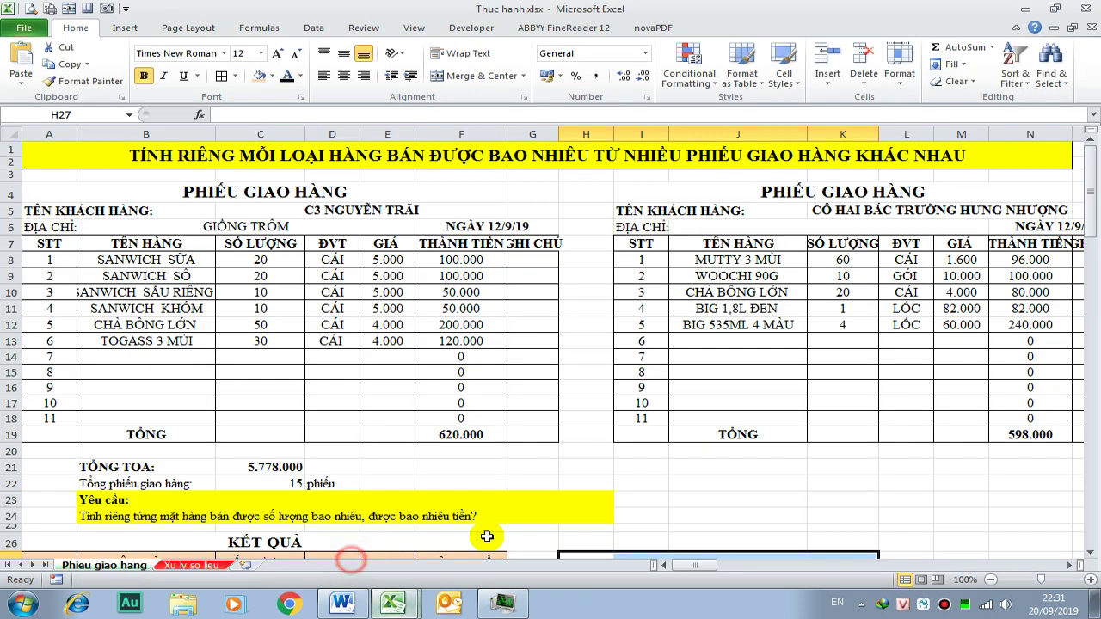
scroll(661, 452, down, 2)
drag(591, 472, 861, 538)
click(591, 471)
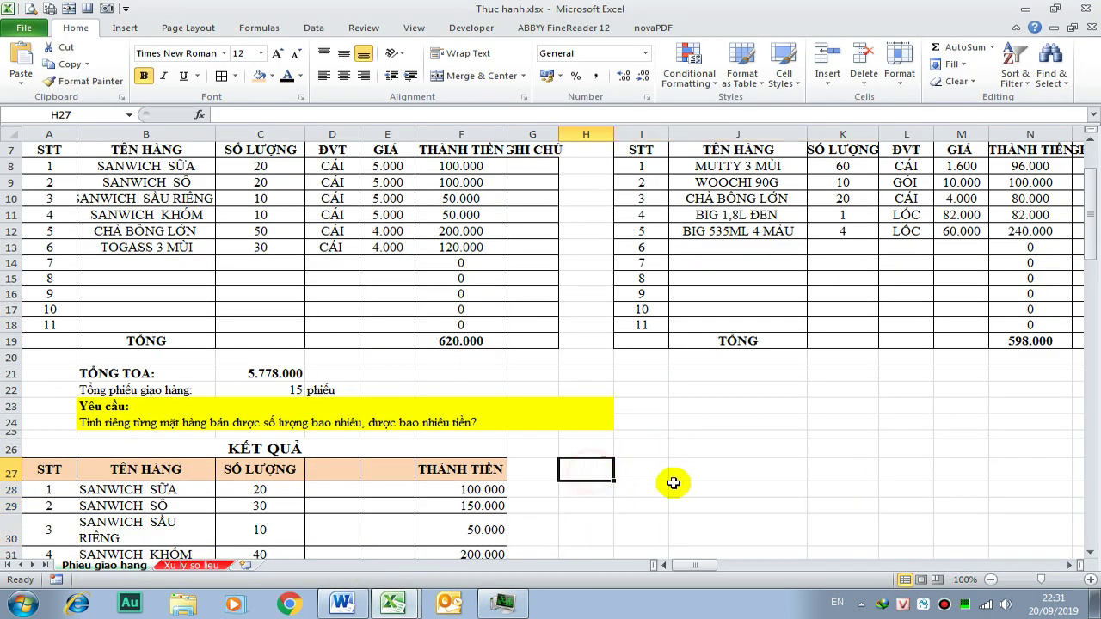
text(=if)
key(Tab)
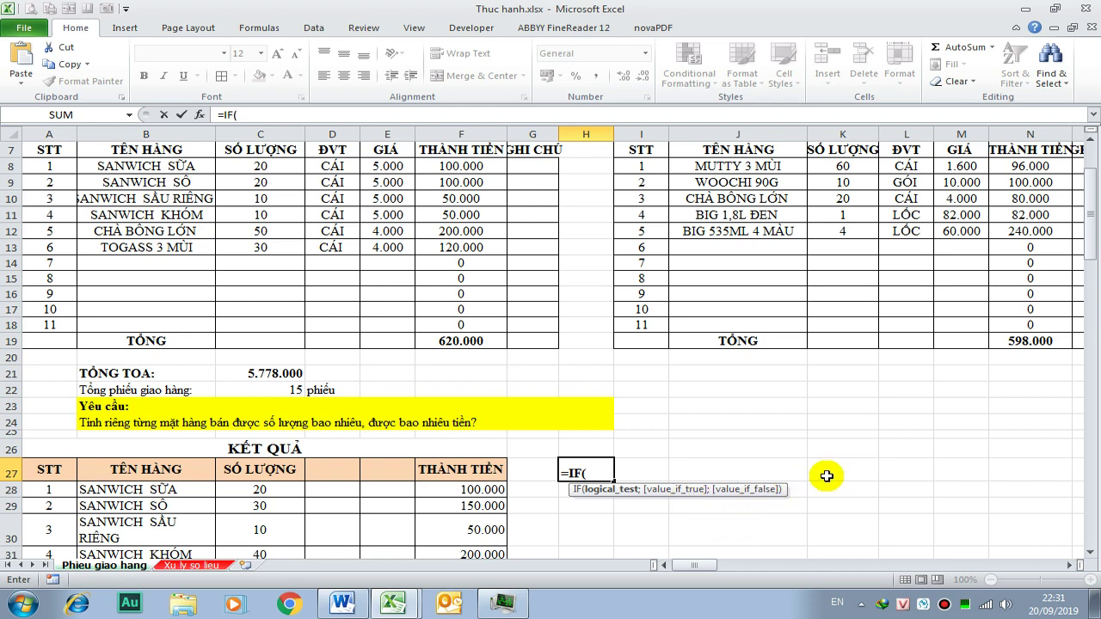
key(Escape)
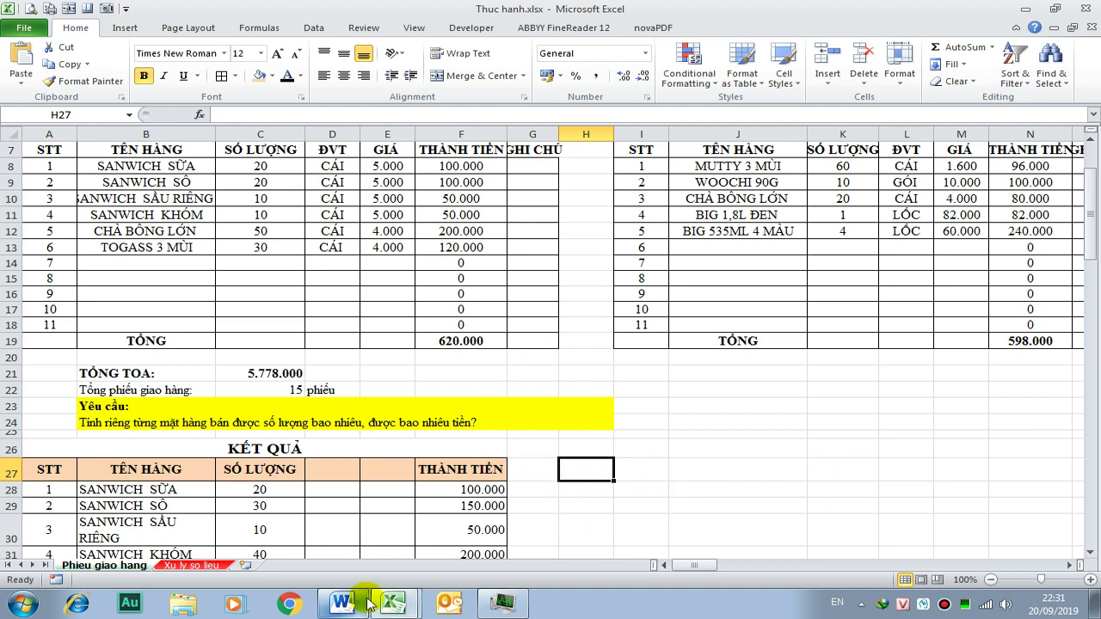
scroll(590, 479, up, 2)
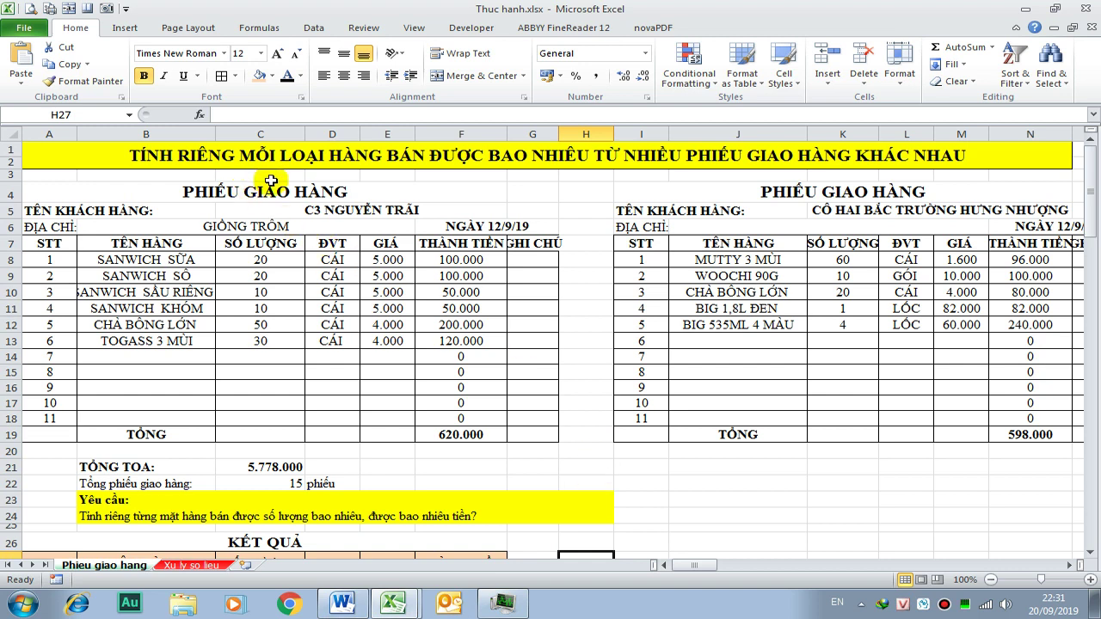